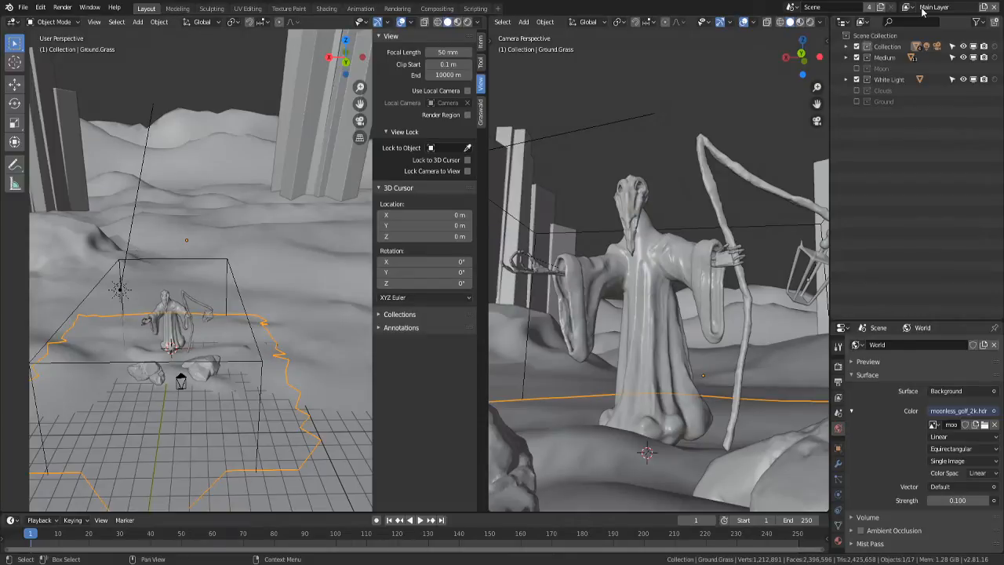
# - Switch the active view layer to White Light to see which collection it contains
pyautogui.click(907, 7)
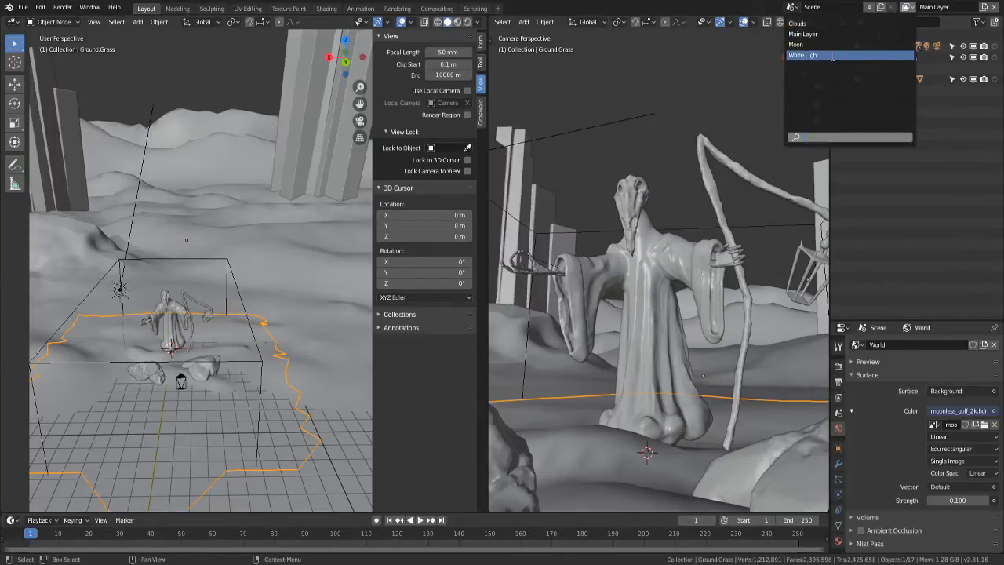
pyautogui.click(832, 55)
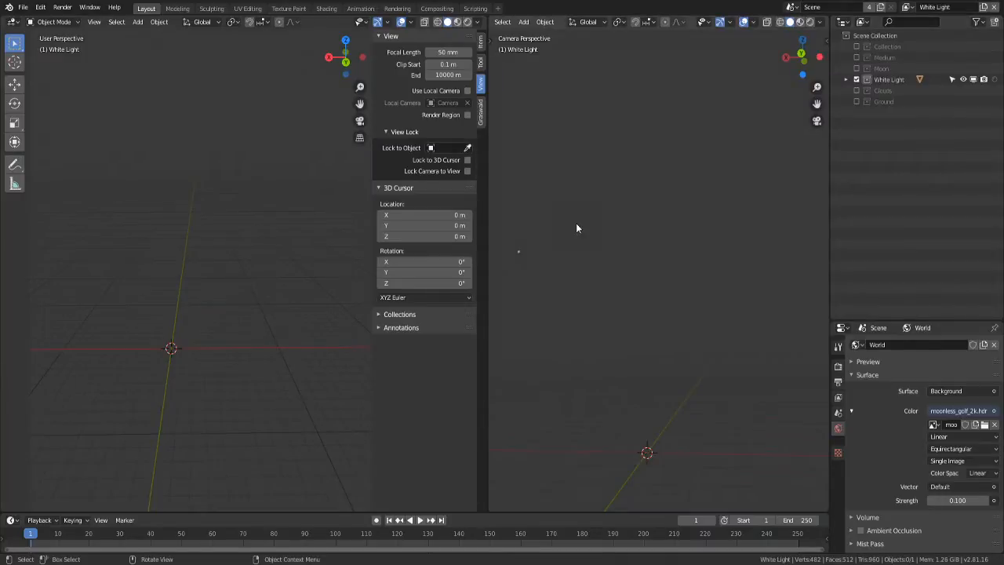
pyautogui.scroll(-1, 562, 237)
# - Show the render result in the Rendering workspace and examine the white light and lantern glows up close
pyautogui.click(437, 9)
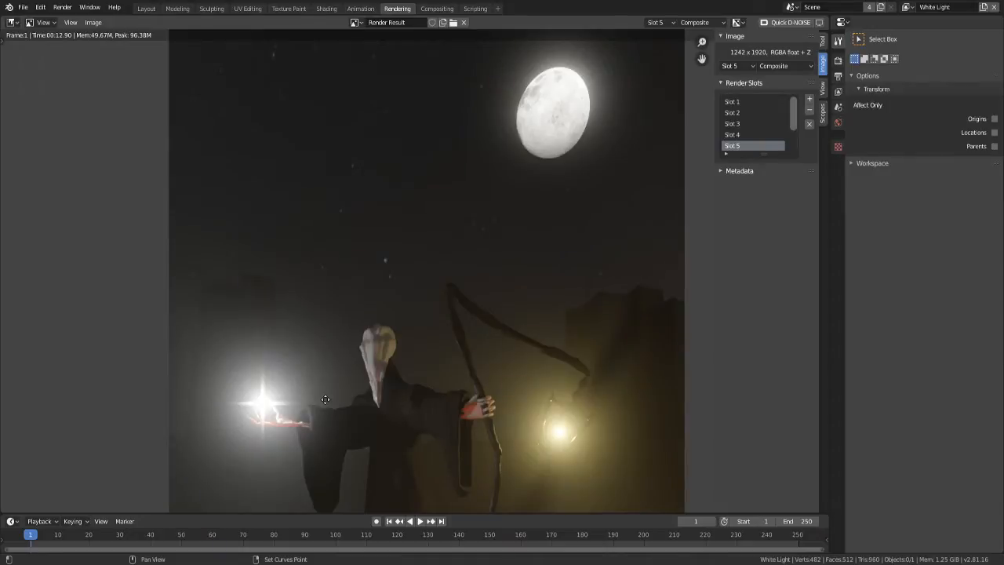
pyautogui.scroll(2, 324, 400)
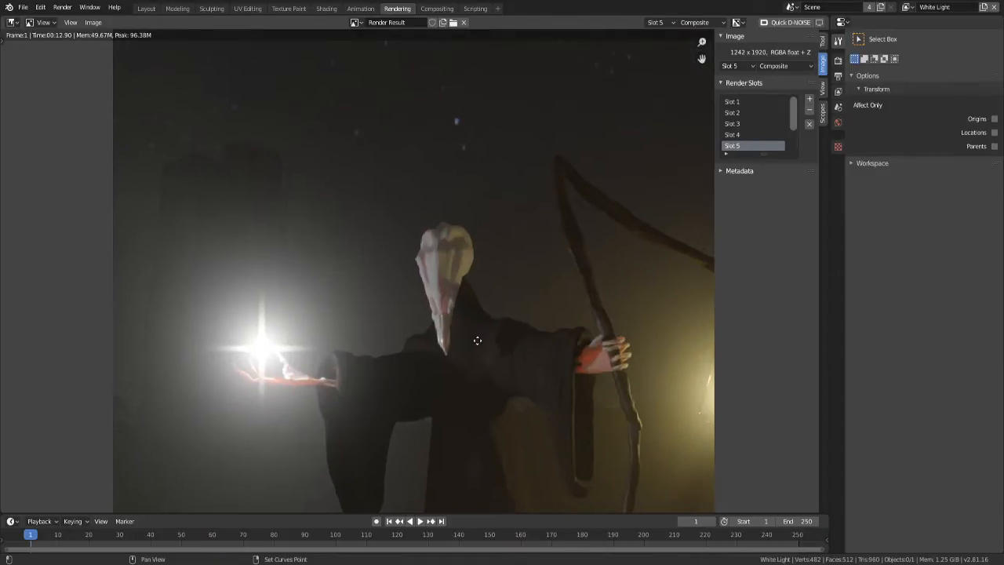
pyautogui.moveTo(477, 340); pyautogui.dragTo(328, 309, button='middle')
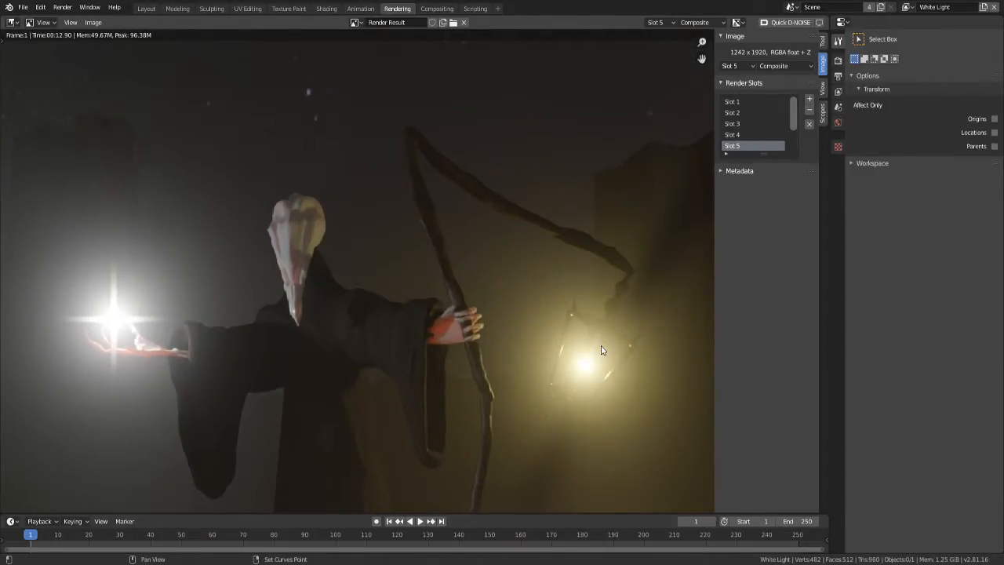
pyautogui.moveTo(362, 280); pyautogui.dragTo(380, 280, button='middle')
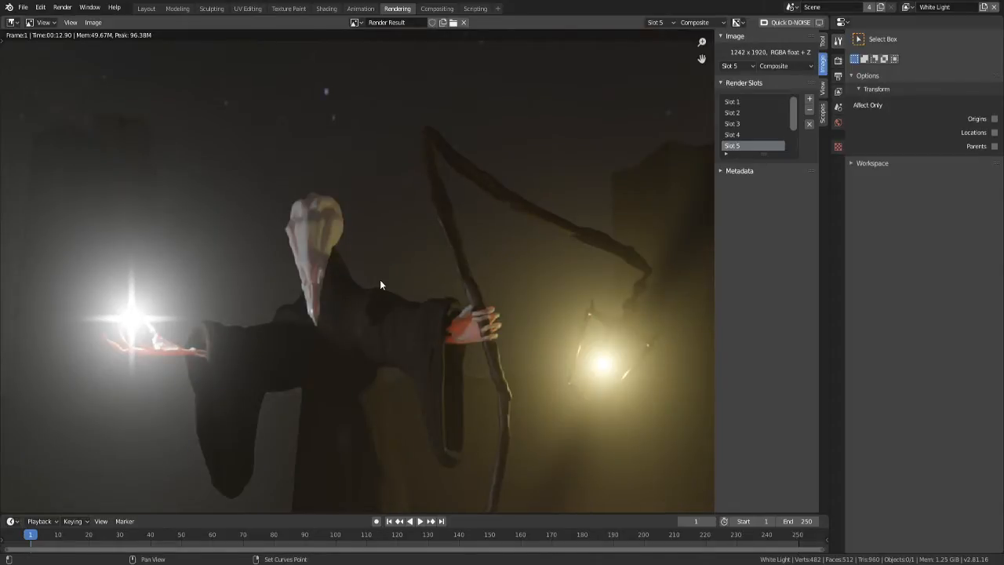
pyautogui.scroll(-3, 380, 279)
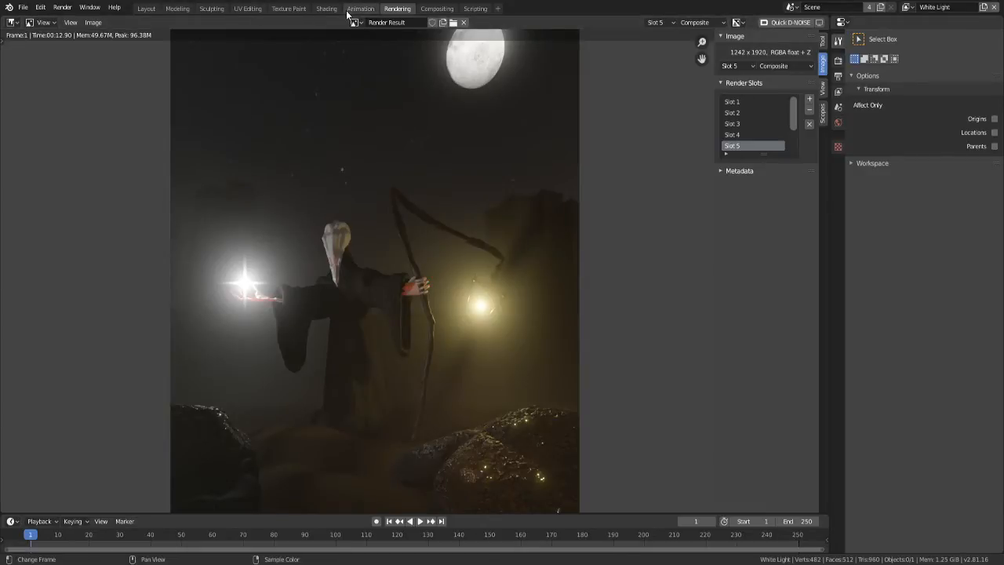
# - In the Compositing workspace, switch the active view layer to Main Layer and then to Moon
pyautogui.hotkey('ctrl', 'pagedown')
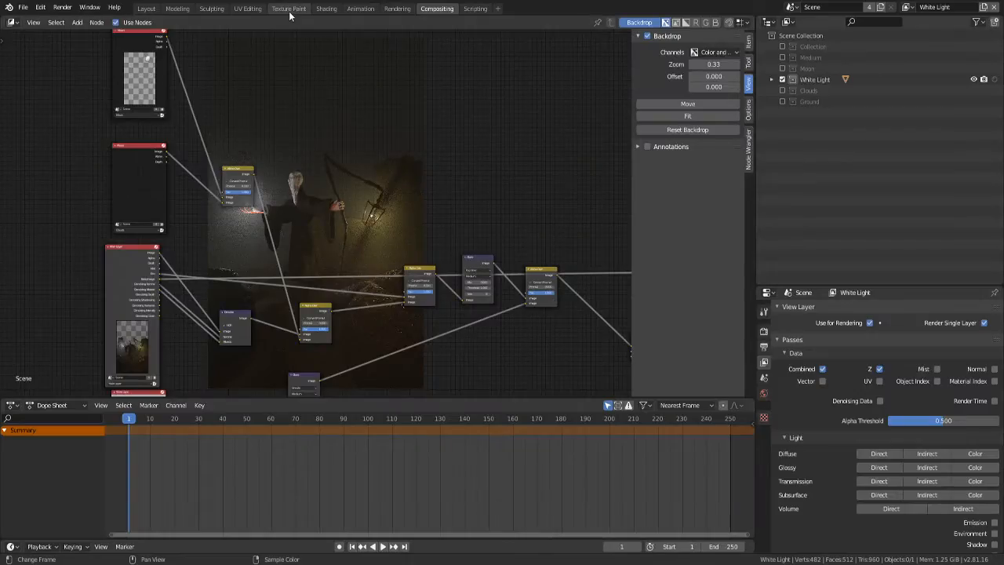
pyautogui.scroll(2, 284, 14)
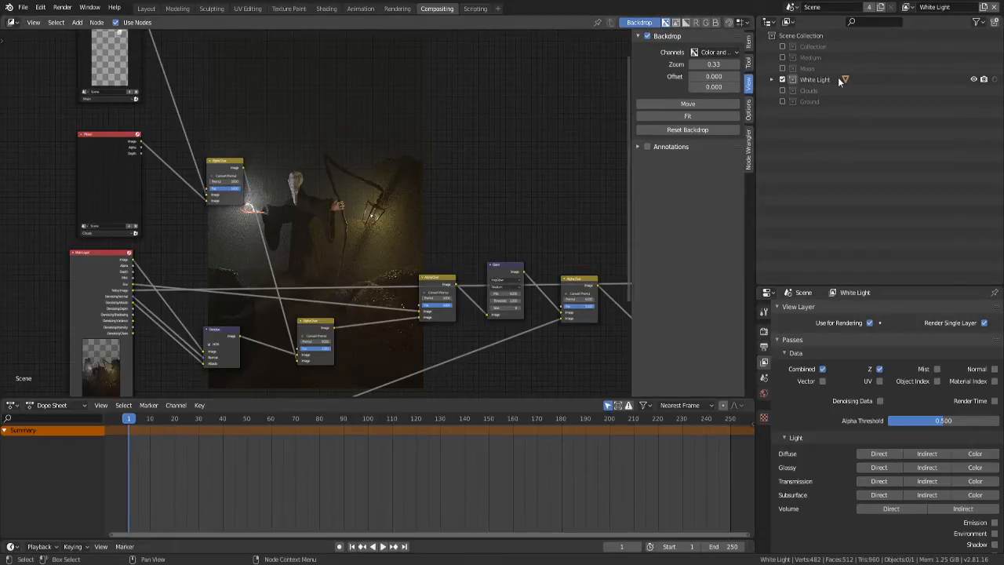
pyautogui.click(906, 7)
pyautogui.click(921, 33)
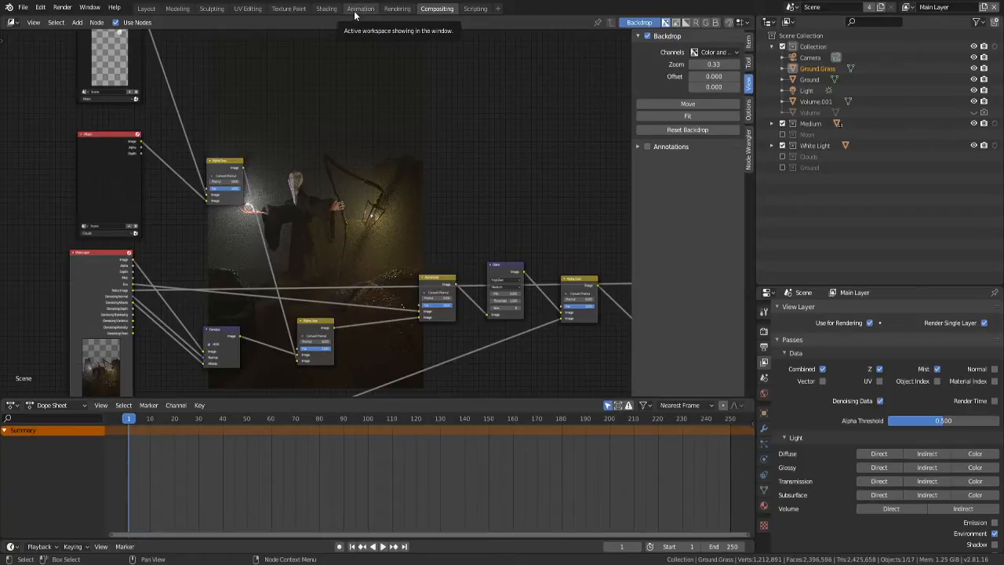
pyautogui.click(908, 7)
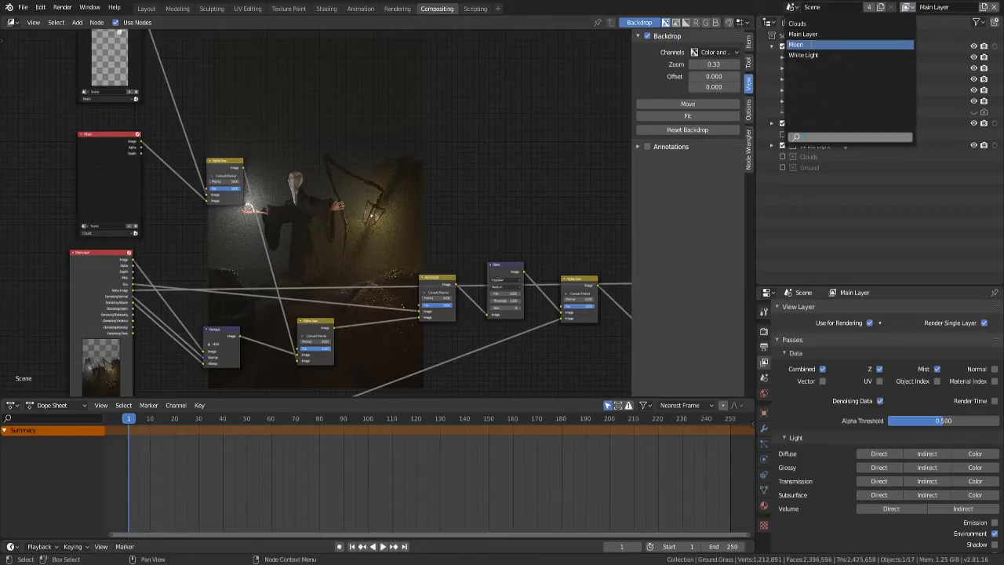
pyautogui.click(796, 45)
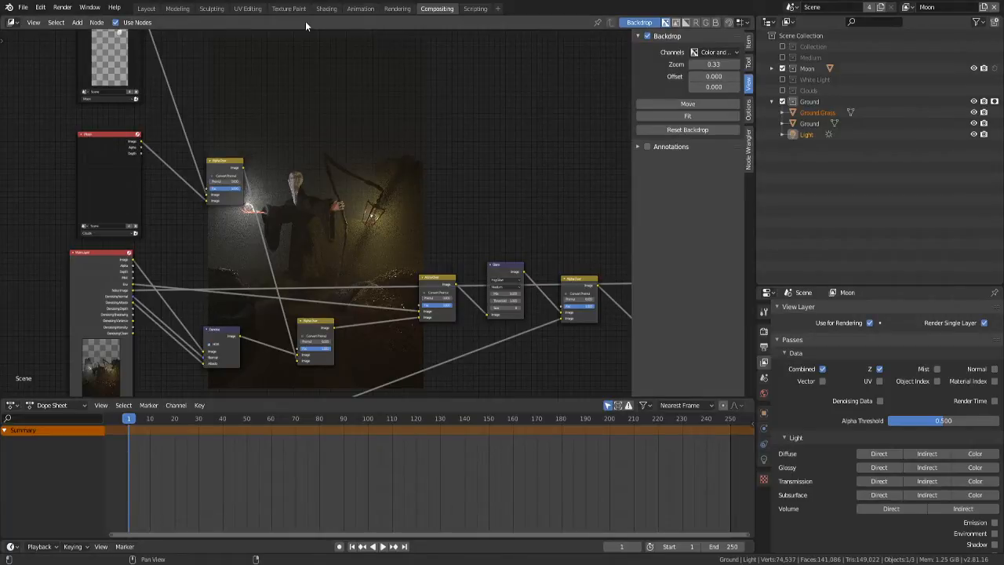
# - Return to the render result in the Rendering workspace and examine the moon in the full composite
pyautogui.click(394, 8)
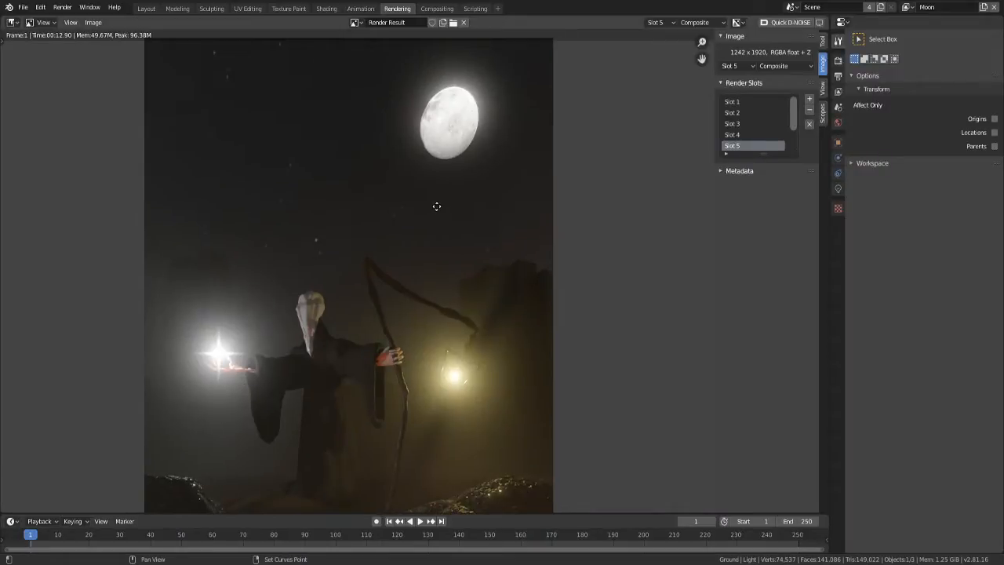
pyautogui.scroll(-2, 451, 209)
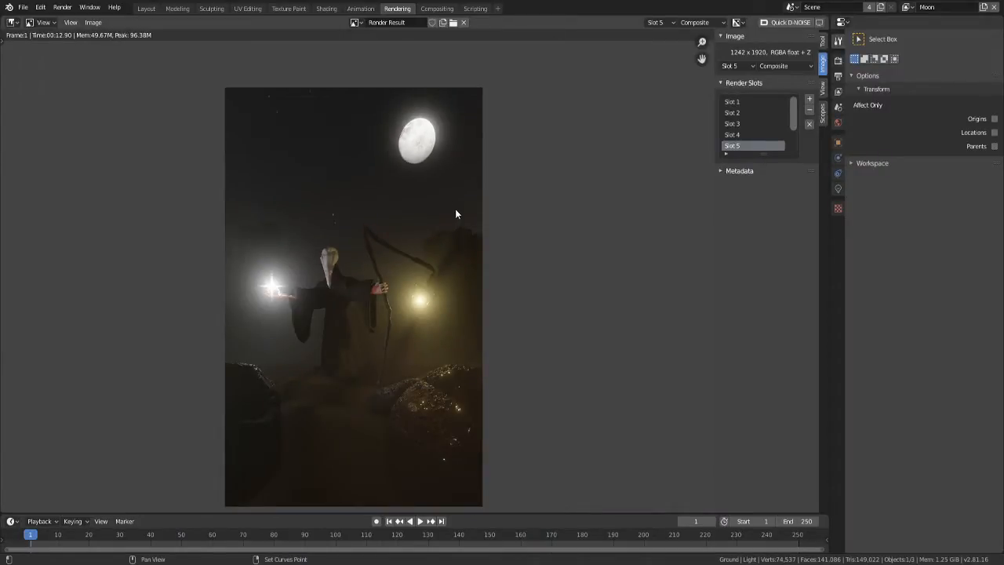
pyautogui.scroll(2, 455, 208)
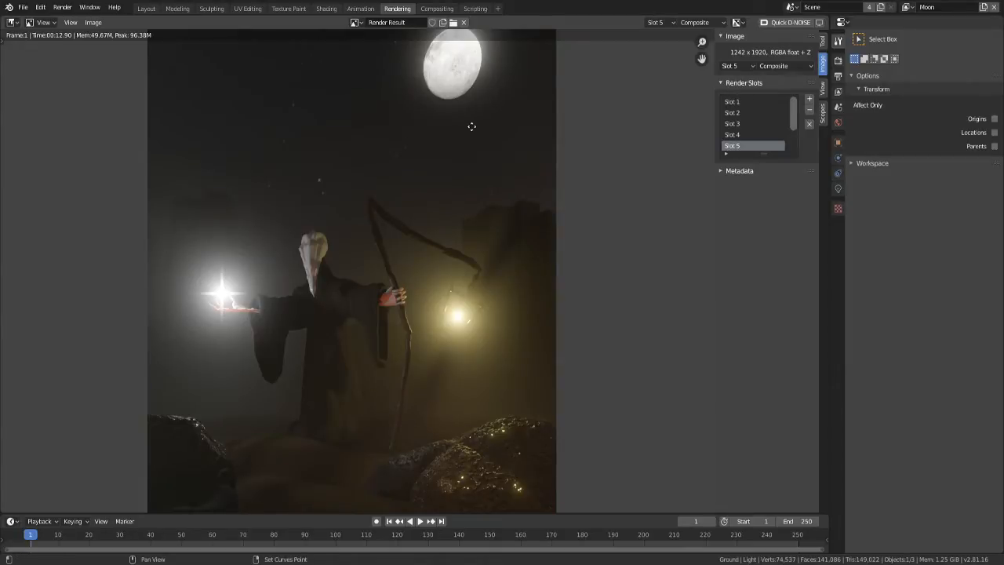
pyautogui.moveTo(471, 126); pyautogui.dragTo(477, 188, button='middle')
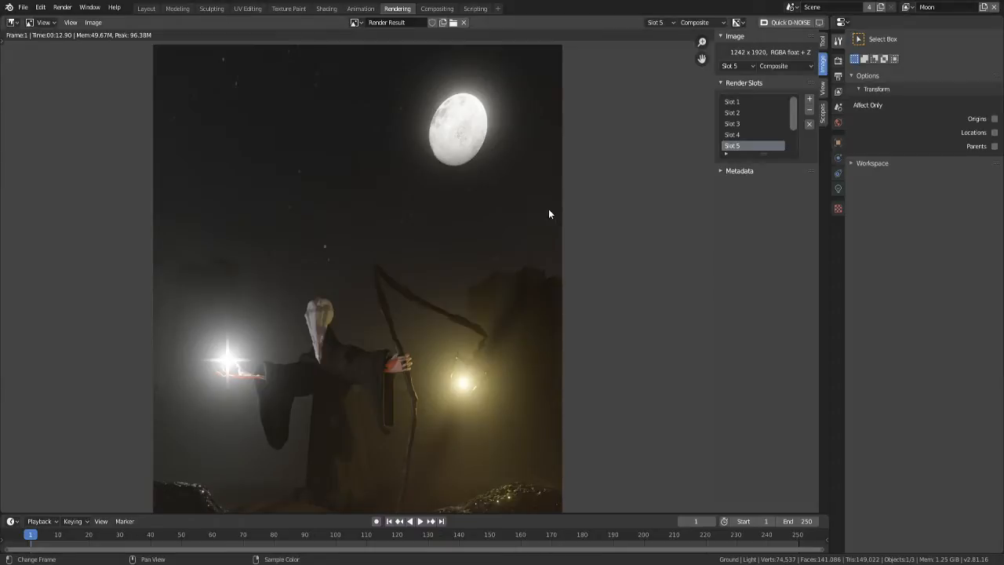
# - Display only the Moon layer of the render result and inspect the moon up close
pyautogui.click(680, 23)
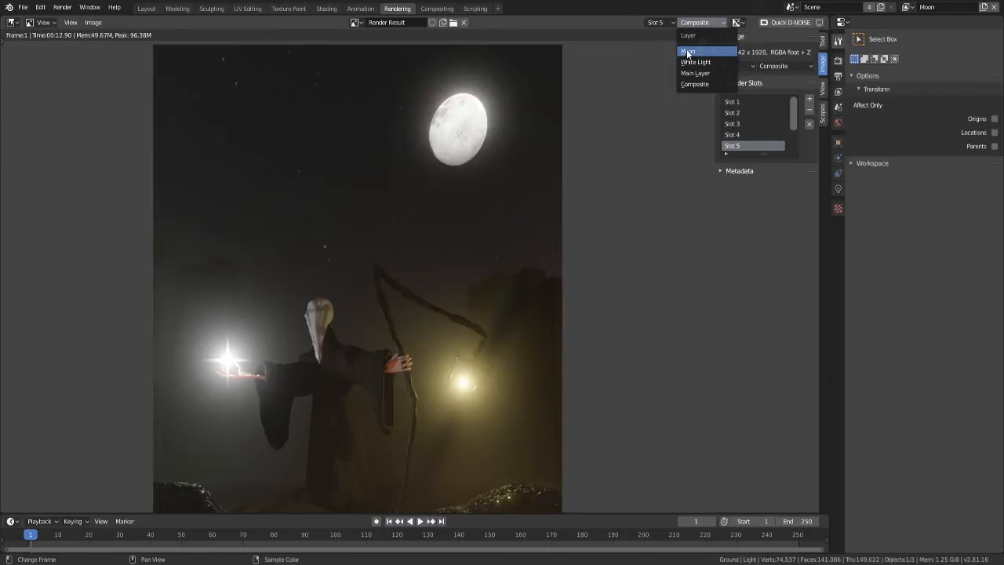
pyautogui.click(688, 53)
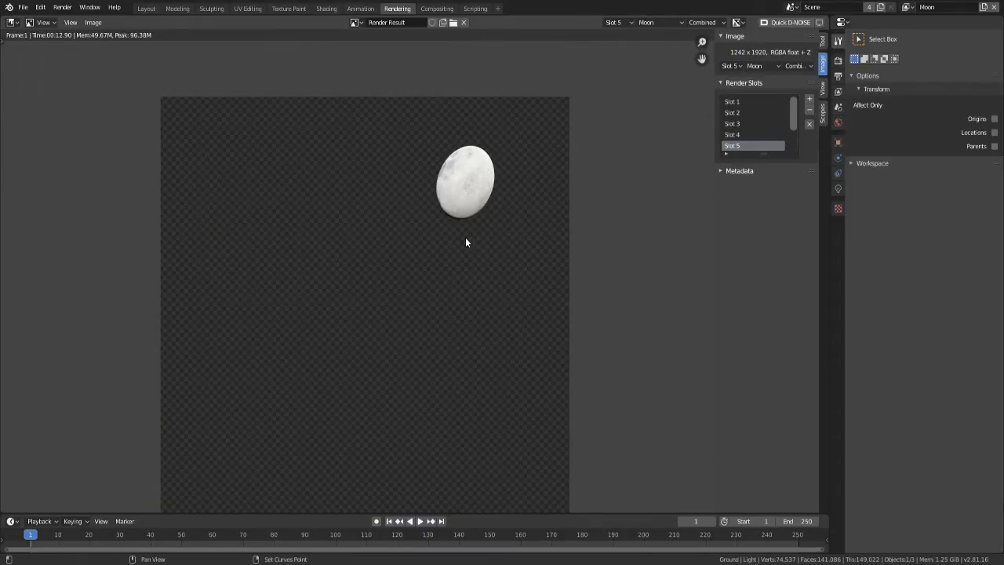
pyautogui.scroll(8, 463, 196)
pyautogui.moveTo(463, 196); pyautogui.dragTo(520, 291, button='middle')
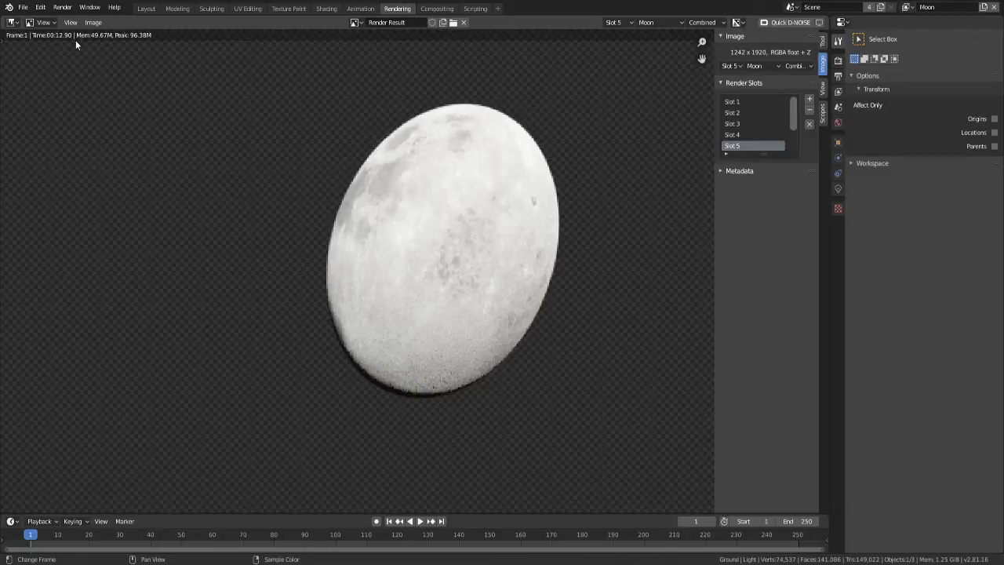
# - Display the White Light layer of the render result and bring its small light into view
pyautogui.click(646, 22)
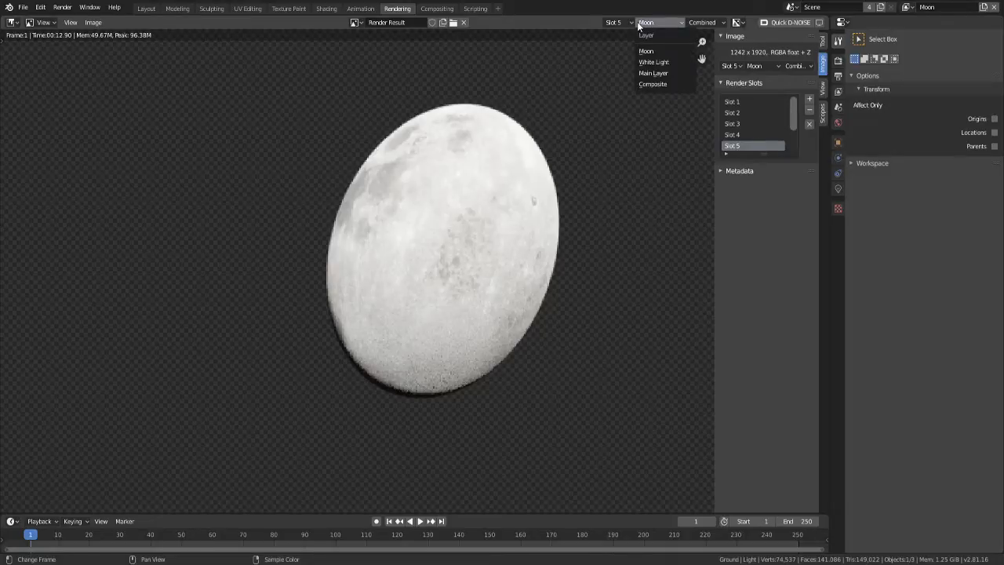
pyautogui.click(654, 62)
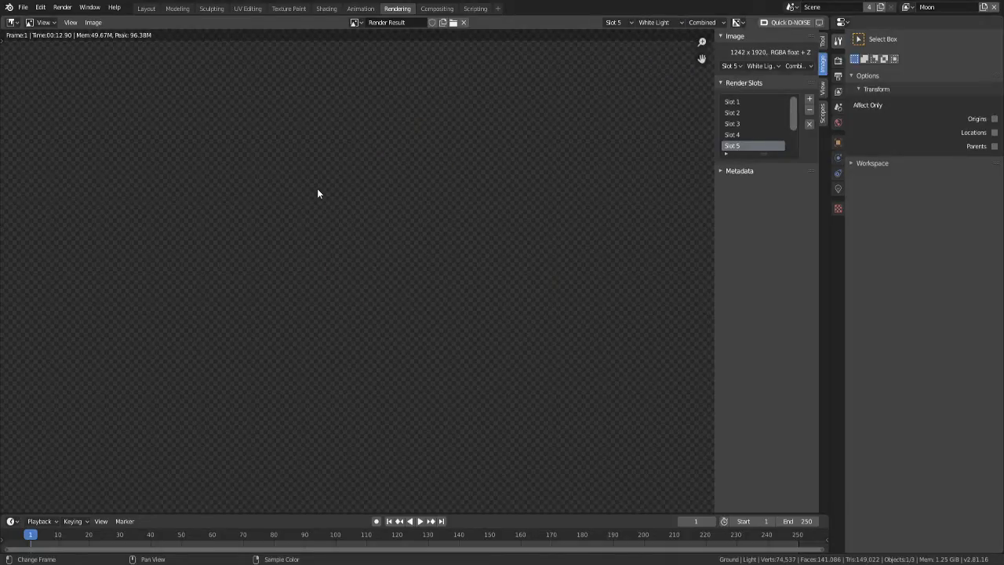
pyautogui.moveTo(318, 193); pyautogui.dragTo(500, 190, button='middle')
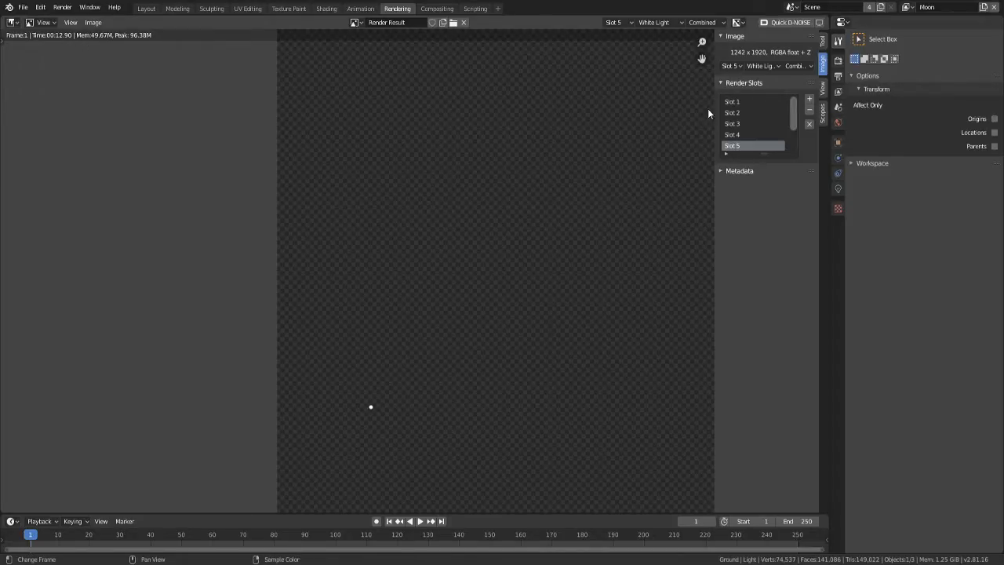
# - Display the Main Layer of the render result and inspect the robed figure, lantern and fog
pyautogui.click(653, 22)
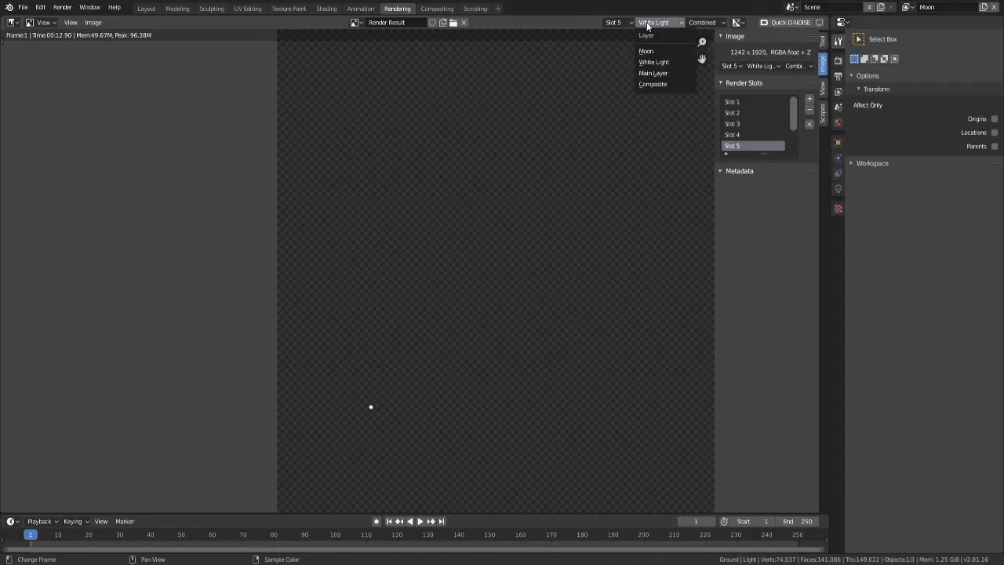
pyautogui.click(651, 73)
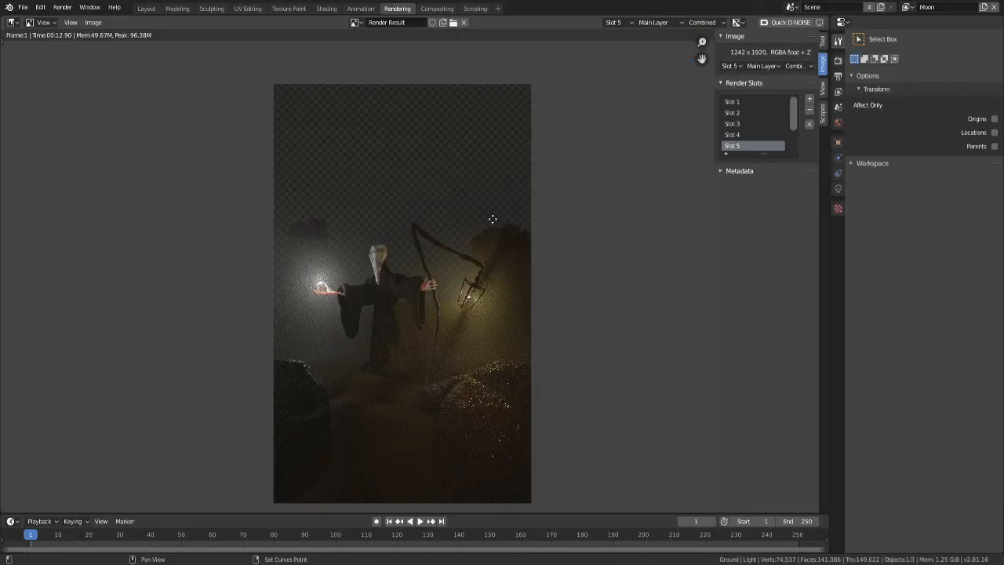
pyautogui.moveTo(493, 219); pyautogui.dragTo(525, 306, button='middle')
pyautogui.scroll(3, 459, 362)
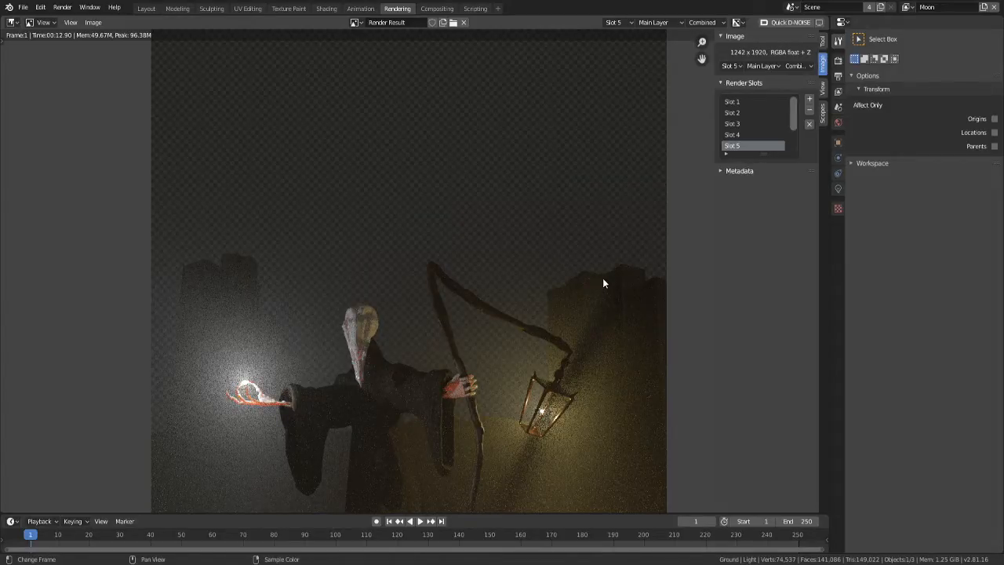
pyautogui.scroll(-2, 489, 288)
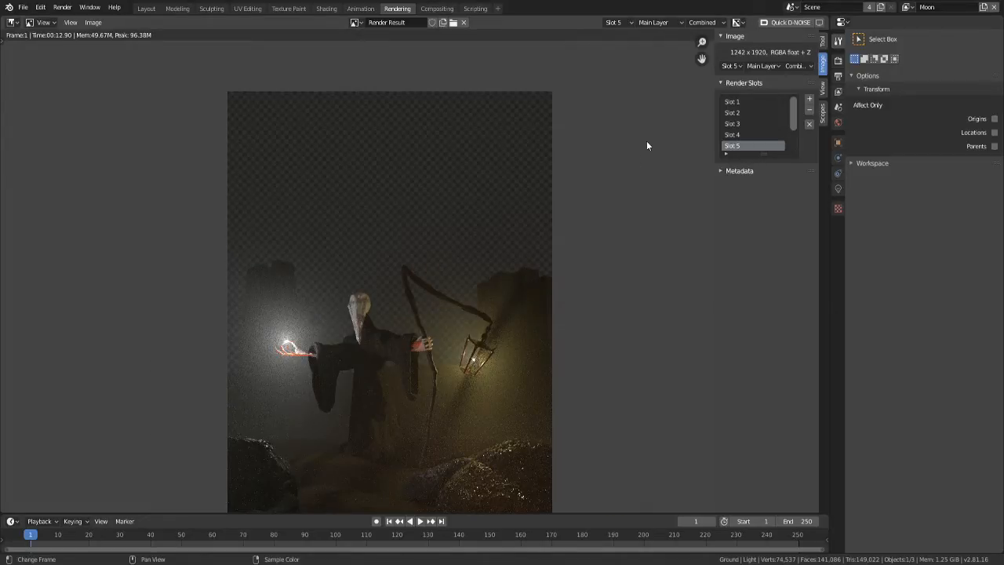
# - Set the render result back to Composite and examine the combined figure, lights and moon
pyautogui.click(655, 22)
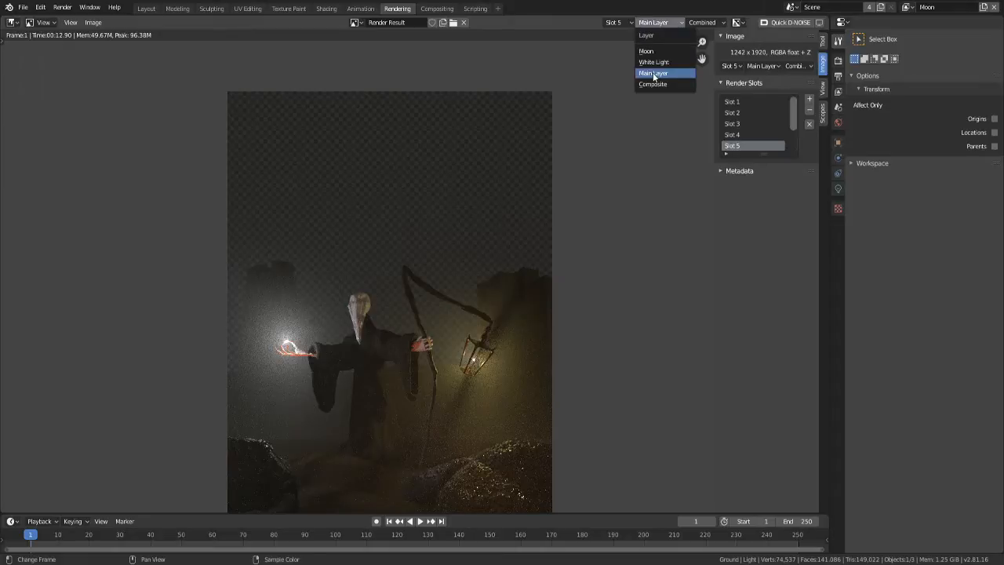
pyautogui.click(653, 84)
pyautogui.scroll(2, 416, 267)
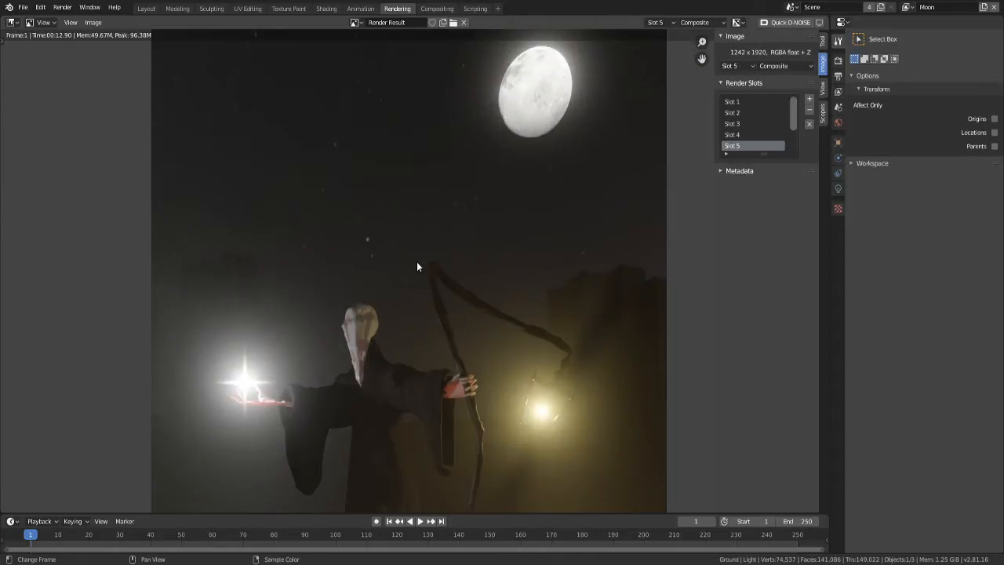
pyautogui.scroll(2, 416, 262)
pyautogui.keyDown('shift'); pyautogui.moveTo(449, 331); pyautogui.dragTo(484, 221, button='middle'); pyautogui.keyUp('shift')
pyautogui.scroll(-3, 574, 256)
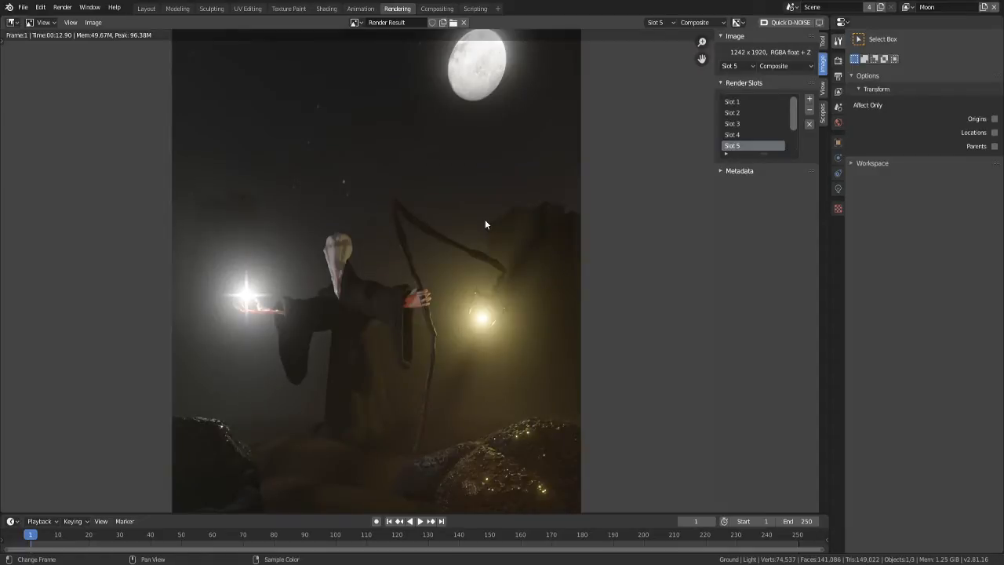
pyautogui.scroll(2, 485, 224)
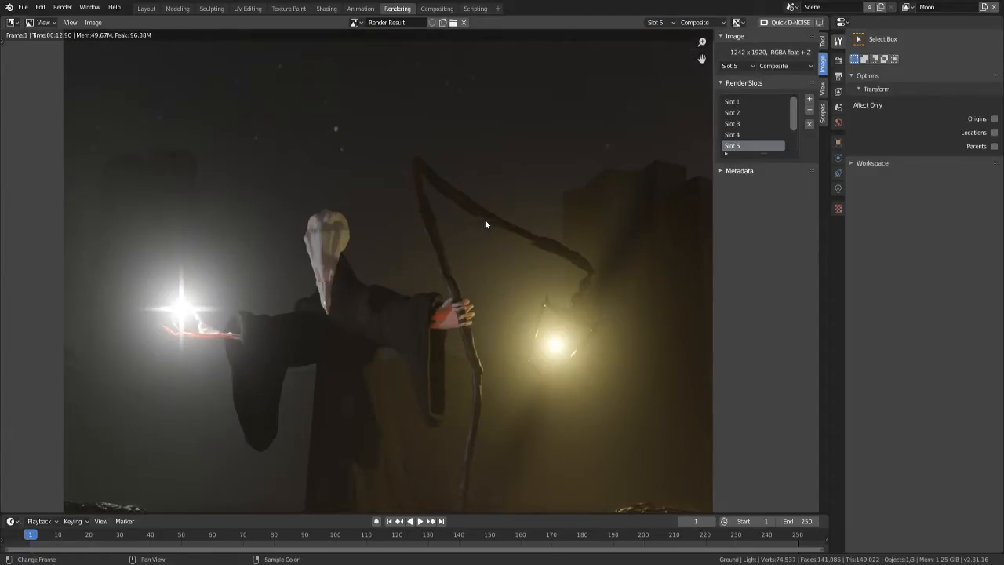
# - In the Compositing workspace, review the layer nodes and slightly move the Alpha Over node that follows Denoise
pyautogui.click(432, 9)
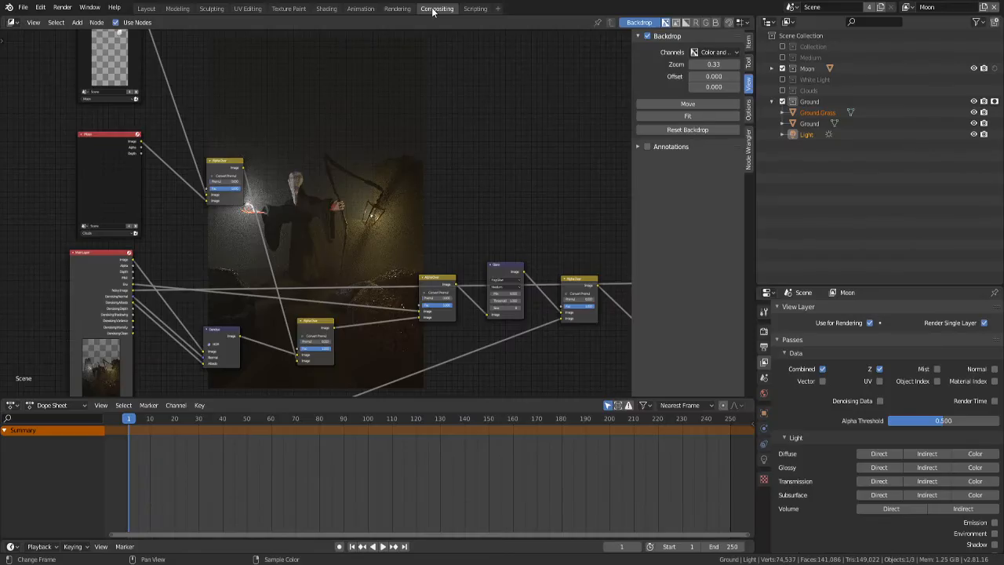
pyautogui.moveTo(356, 149); pyautogui.dragTo(476, 232, button='middle')
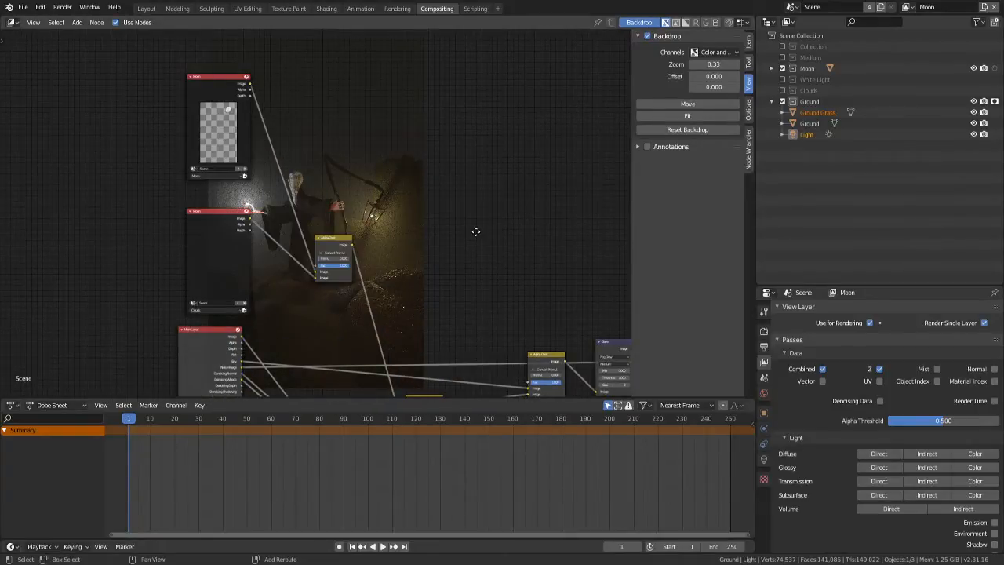
pyautogui.scroll(1, 403, 248)
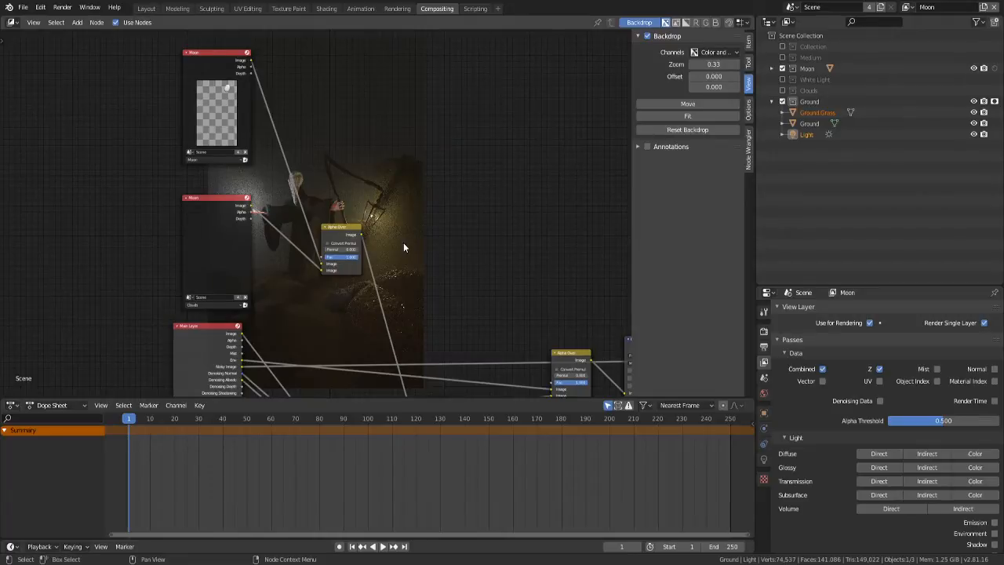
pyautogui.scroll(-2, 403, 243)
pyautogui.moveTo(559, 374); pyautogui.dragTo(471, 270, button='middle')
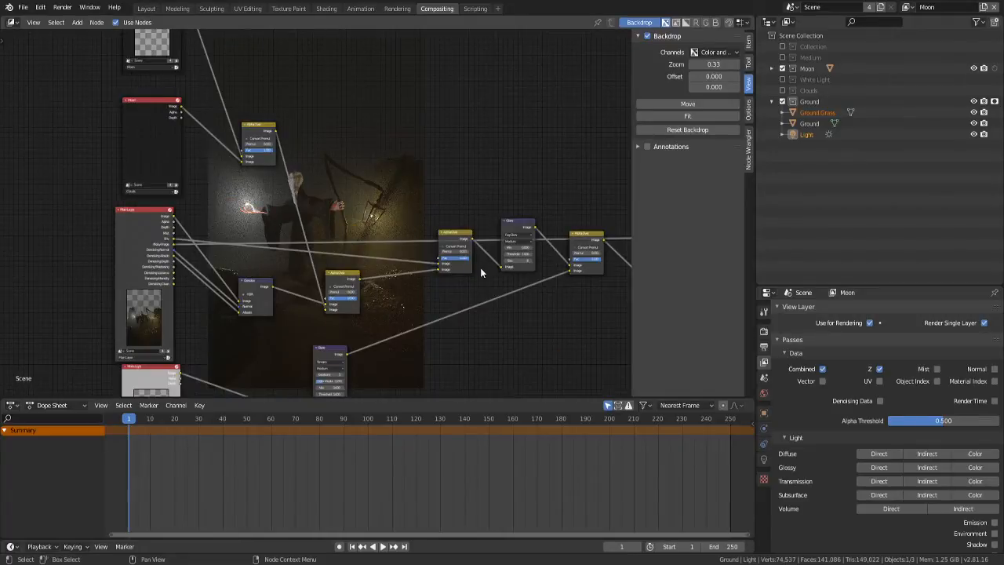
pyautogui.scroll(1, 480, 272)
pyautogui.moveTo(346, 283); pyautogui.dragTo(356, 274)
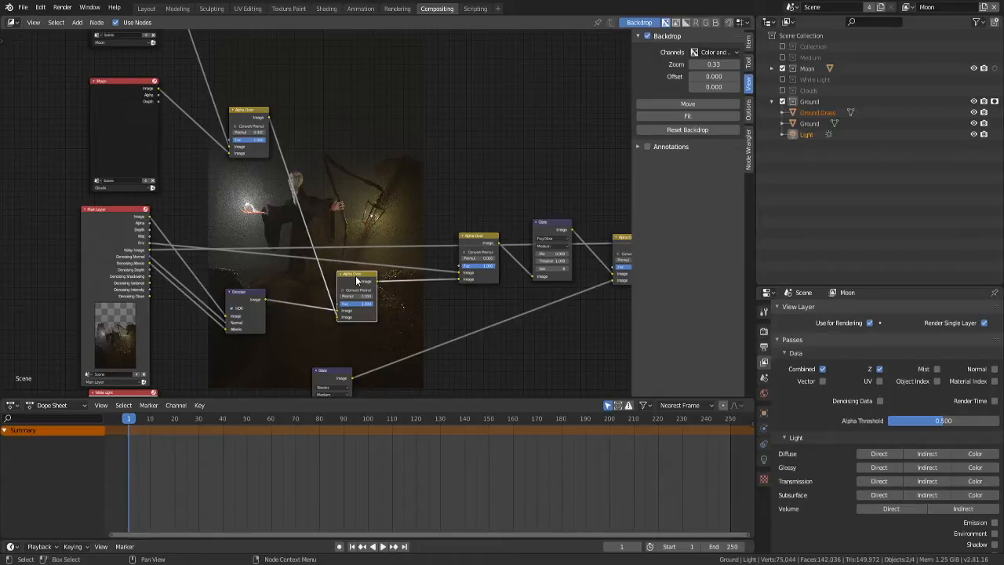
# - Examine how the Alpha Over nodes merge the upper layer nodes with the denoised Main Layer ahead of the Fog Glow Glare node
pyautogui.scroll(1, 111, 312)
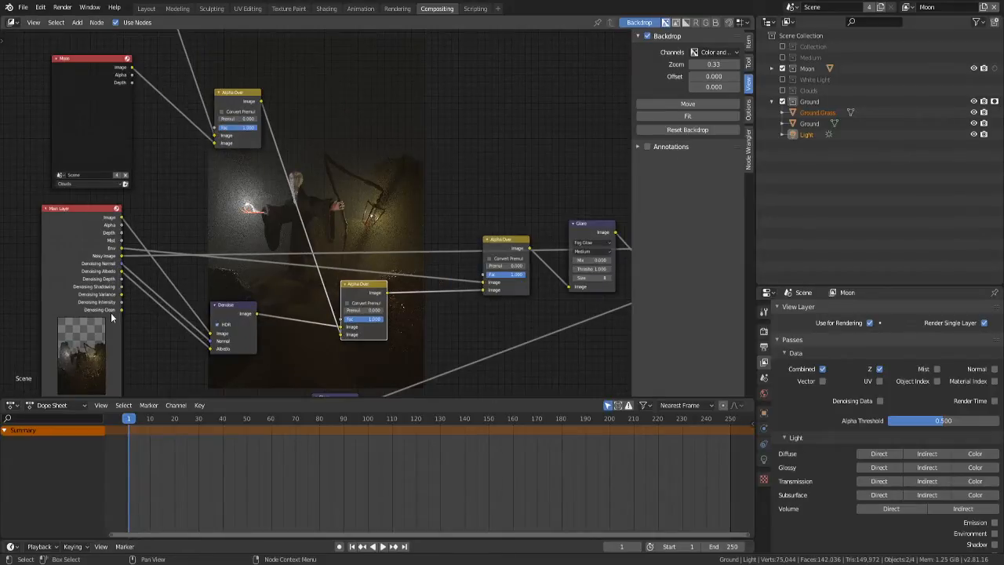
pyautogui.scroll(-1, 367, 299)
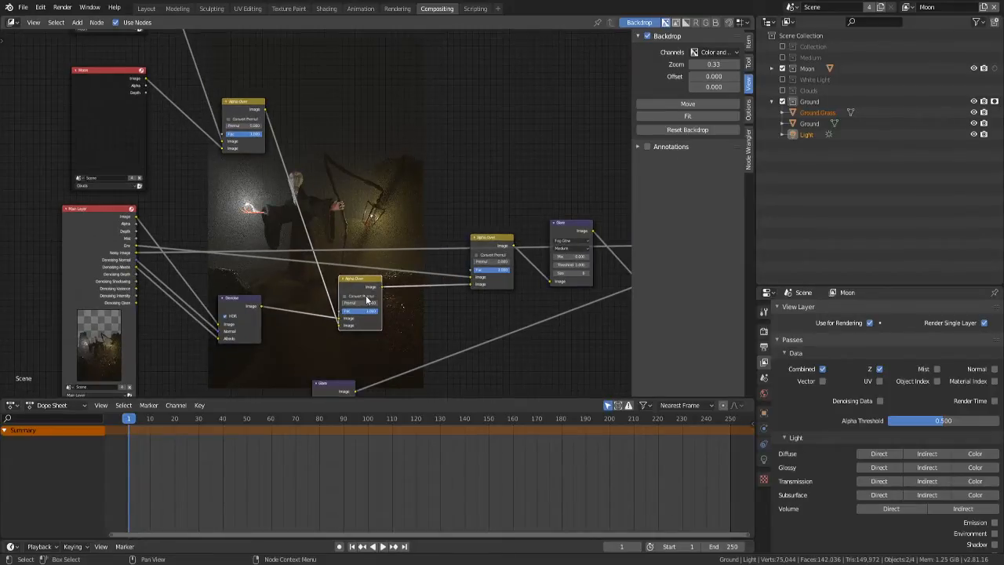
pyautogui.scroll(1, 367, 300)
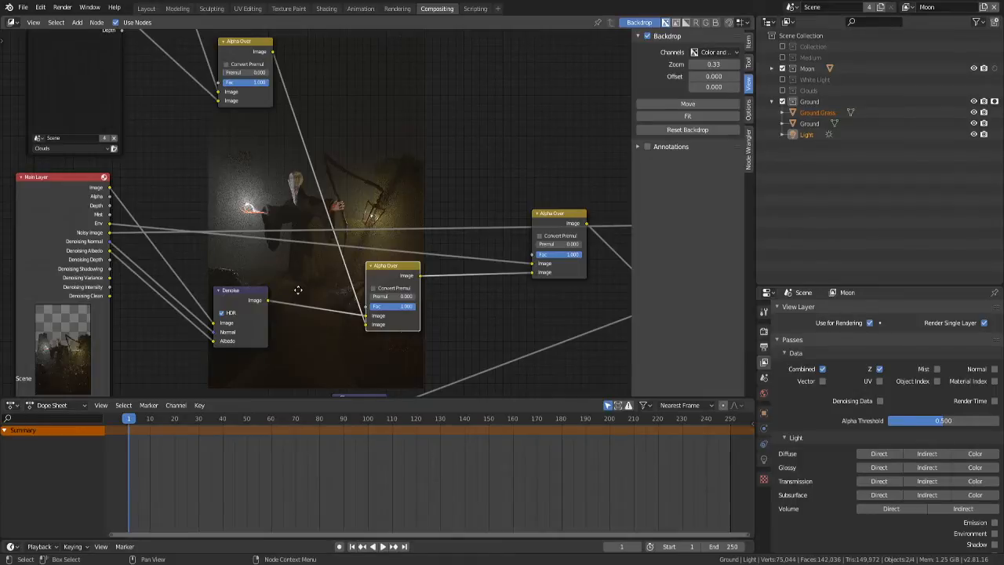
pyautogui.moveTo(298, 290); pyautogui.dragTo(308, 189, button='middle')
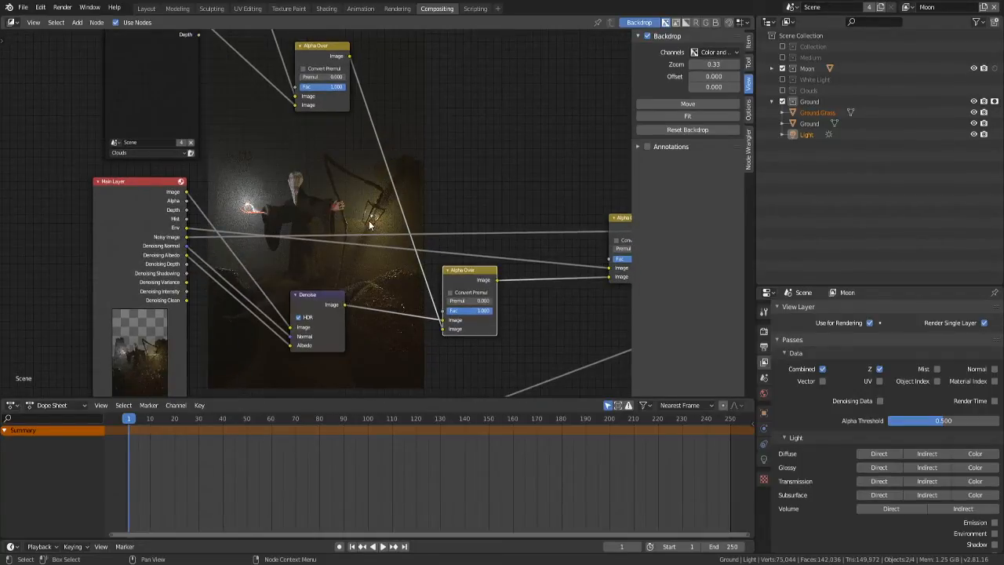
pyautogui.scroll(-3, 369, 225)
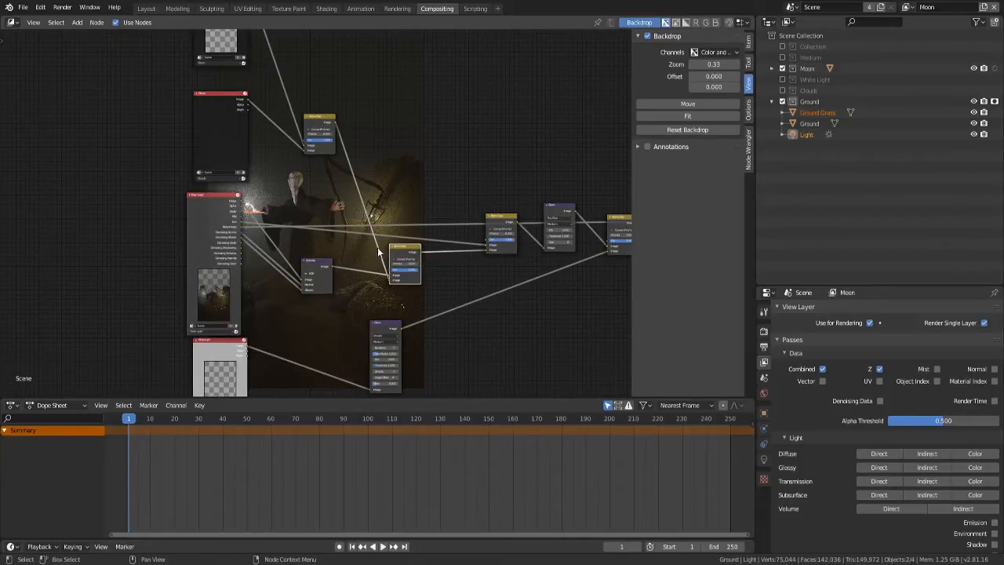
pyautogui.scroll(1, 377, 247)
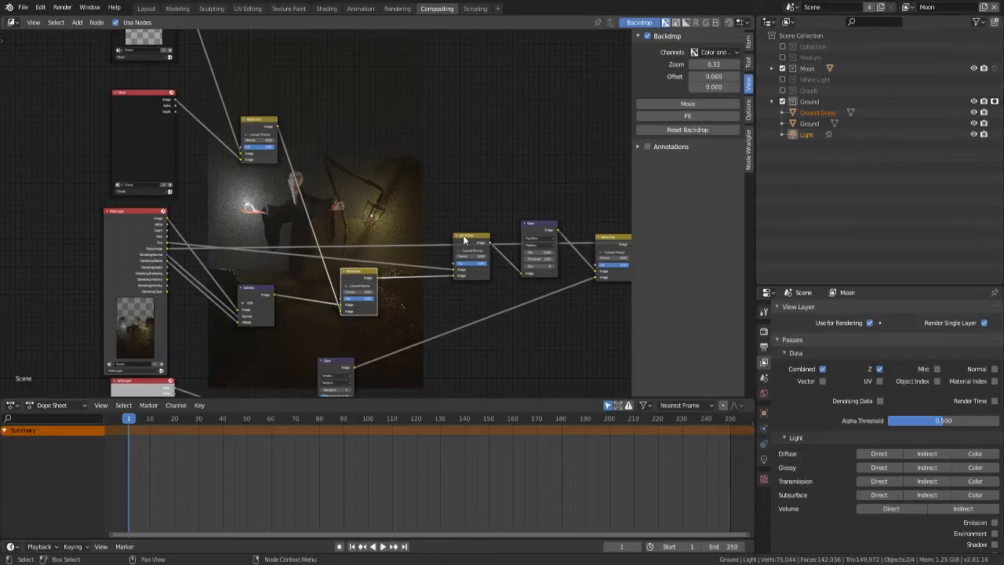
pyautogui.moveTo(463, 234); pyautogui.dragTo(377, 227, button='middle')
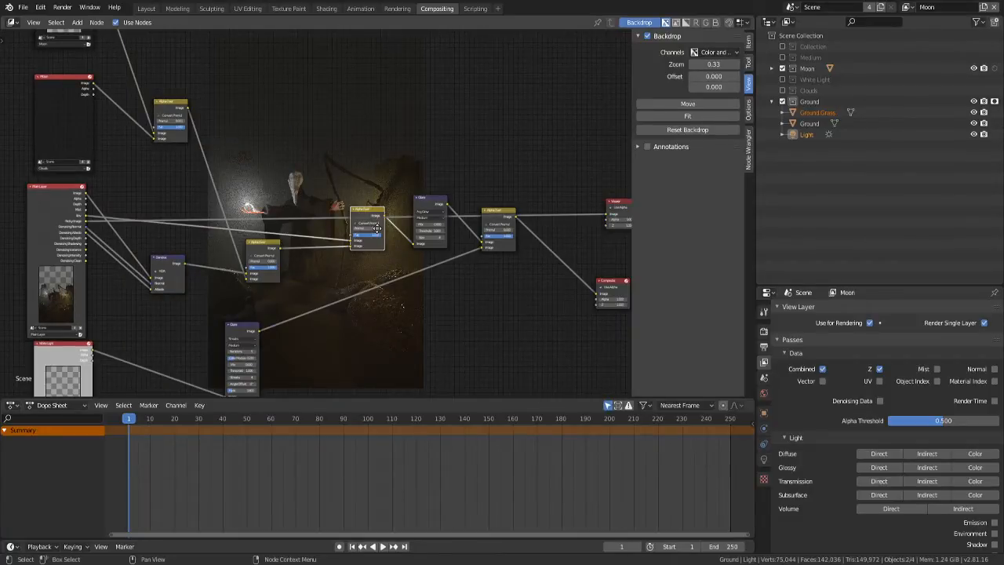
pyautogui.scroll(1, 213, 248)
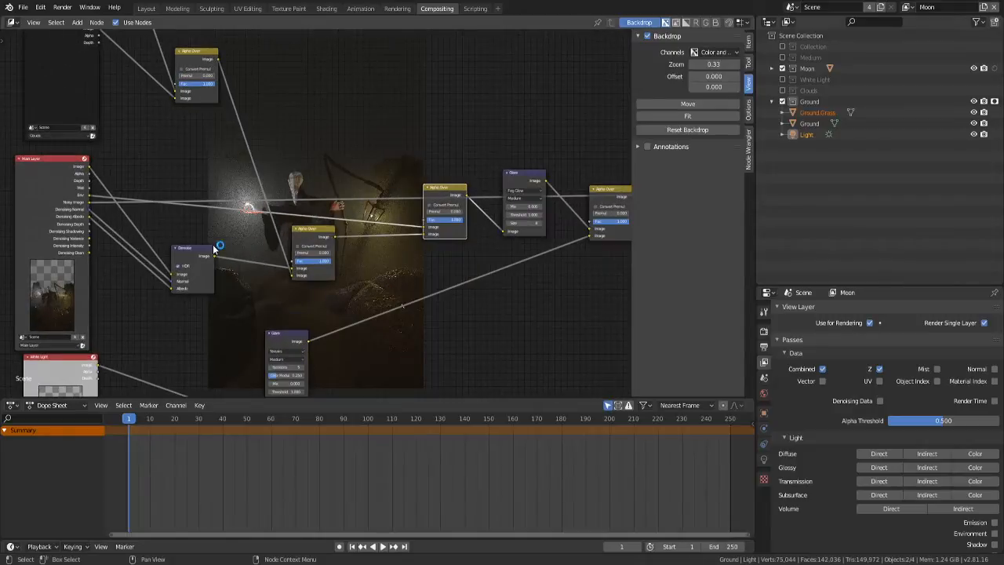
# - Examine the Main Layer's links into the Denoise node and enlarge the backdrop to a zoom of 1.70
pyautogui.scroll(1, 214, 248)
pyautogui.moveTo(214, 249); pyautogui.dragTo(258, 242, button='middle')
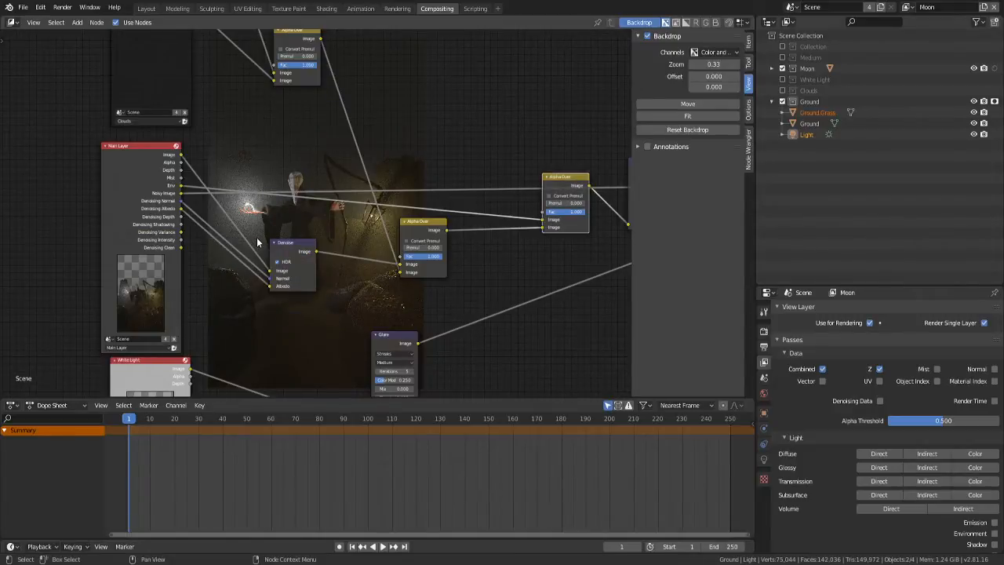
pyautogui.scroll(3, 257, 243)
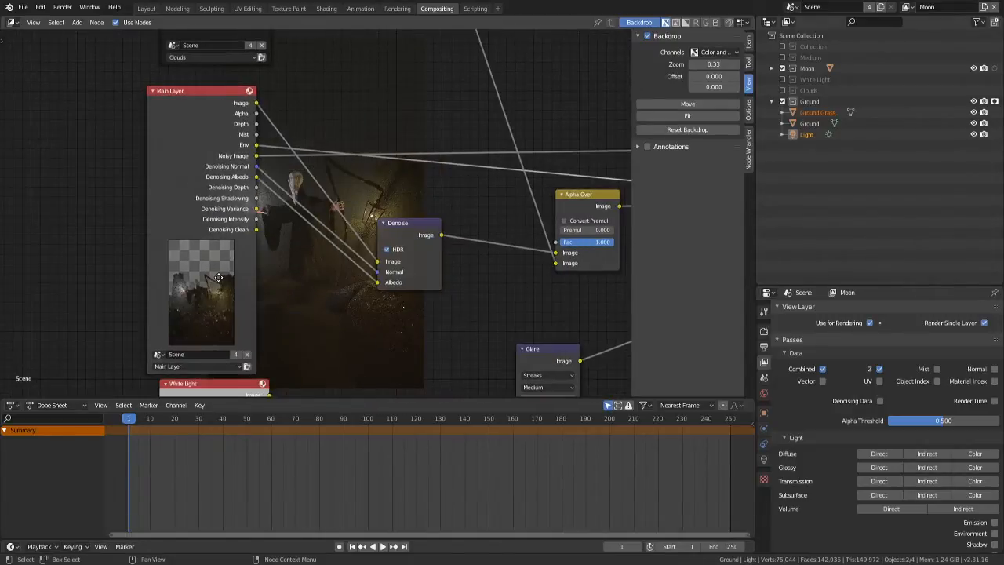
pyautogui.moveTo(409, 220); pyautogui.dragTo(366, 281, button='middle')
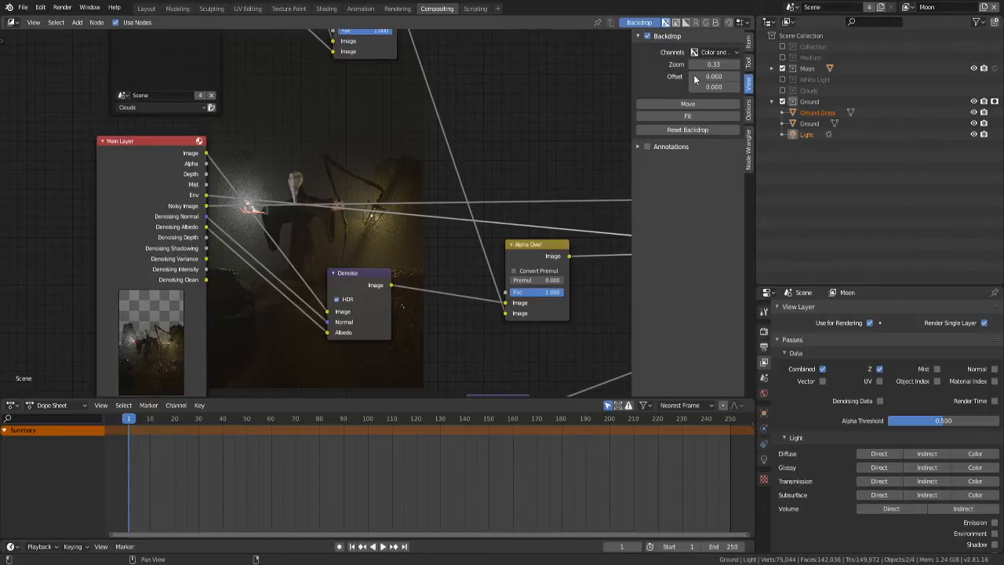
pyautogui.moveTo(709, 64); pyautogui.dragTo(753, 64)
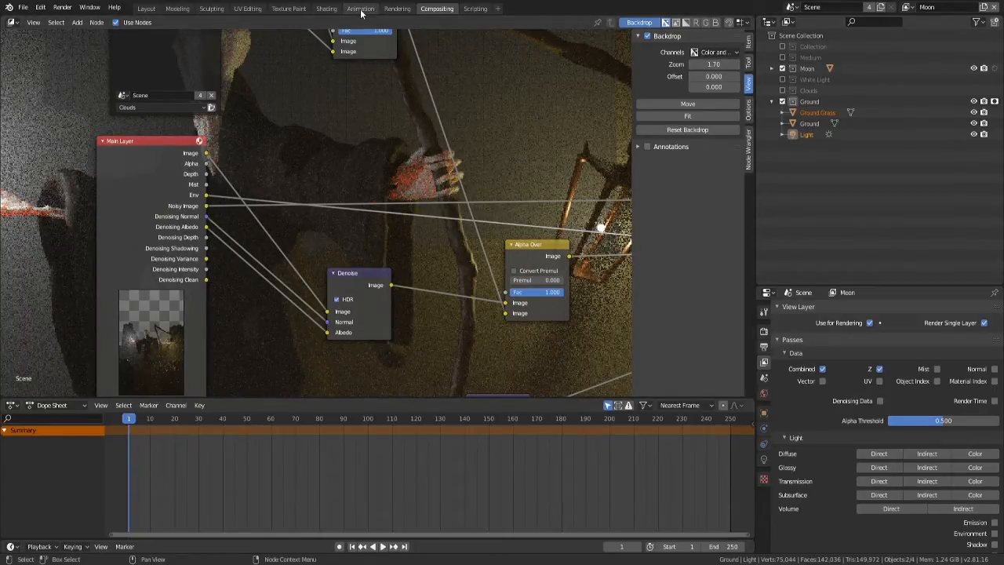
# - In the Rendering workspace, inspect the composite's figure, both lights and the foreground rocks
pyautogui.click(397, 9)
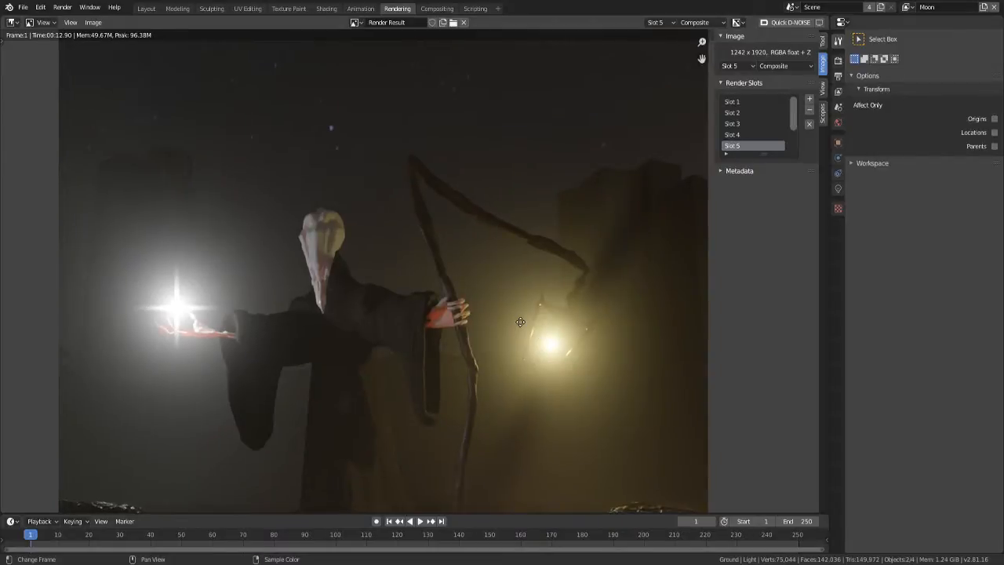
pyautogui.moveTo(520, 321); pyautogui.dragTo(510, 223, button='middle')
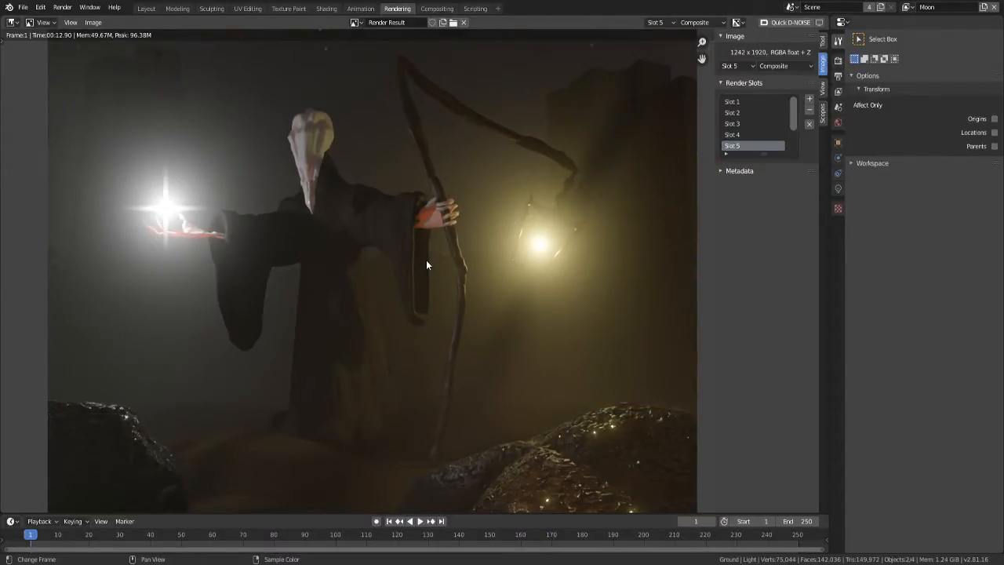
pyautogui.moveTo(426, 262); pyautogui.dragTo(447, 404, button='middle')
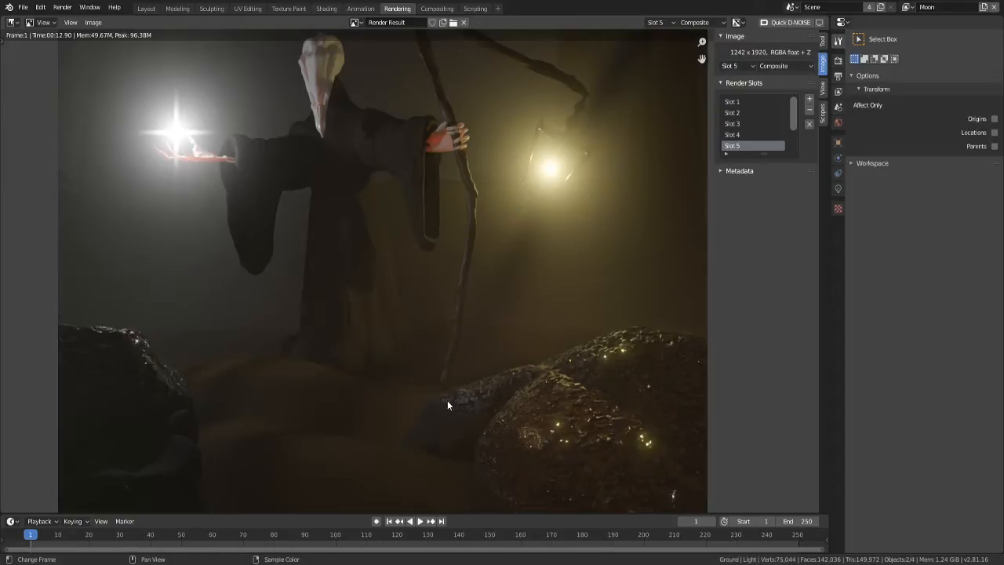
# - Return to the Compositing workspace, set the Cycles render samples to 32 and save the file
pyautogui.click(434, 9)
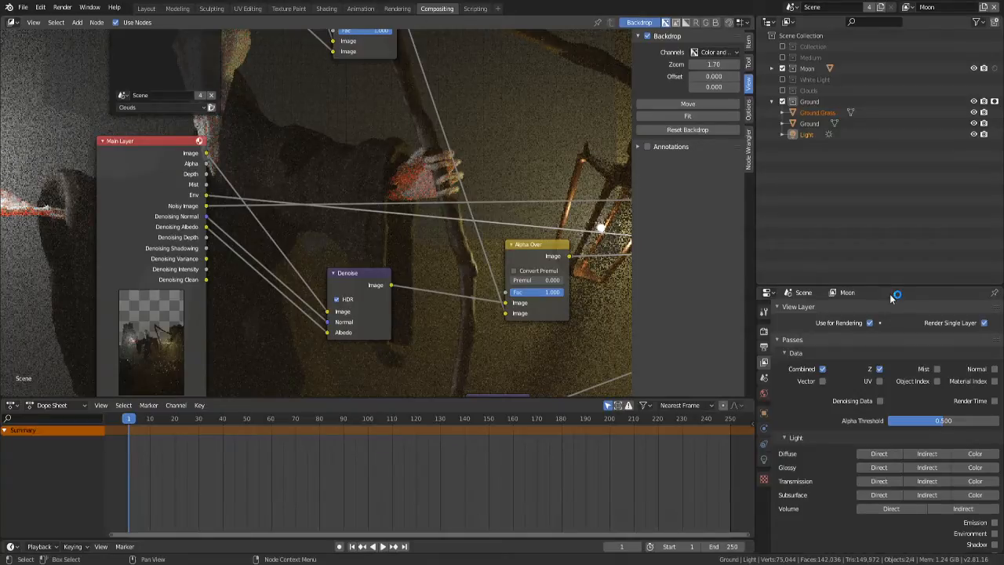
pyautogui.click(764, 332)
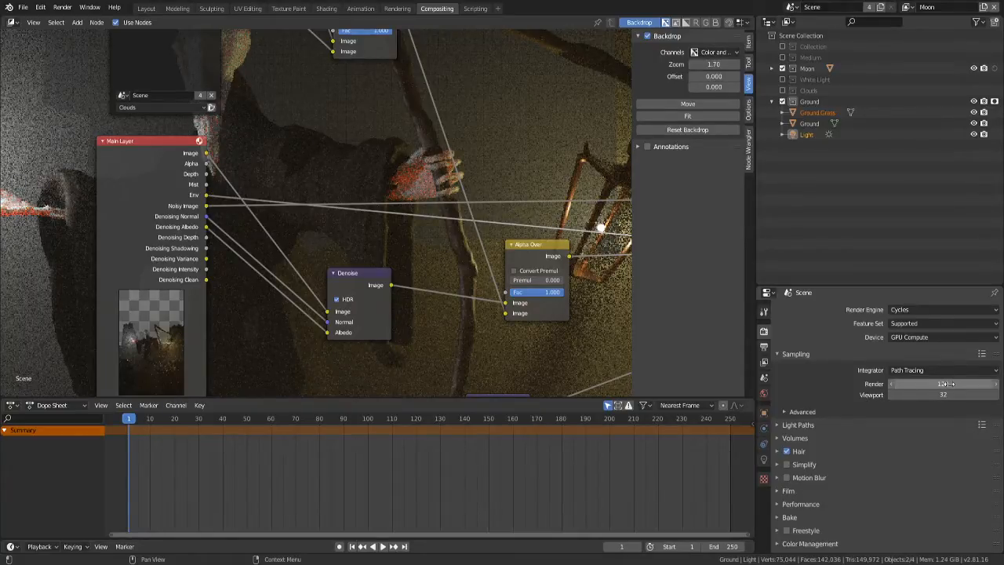
pyautogui.click(947, 384)
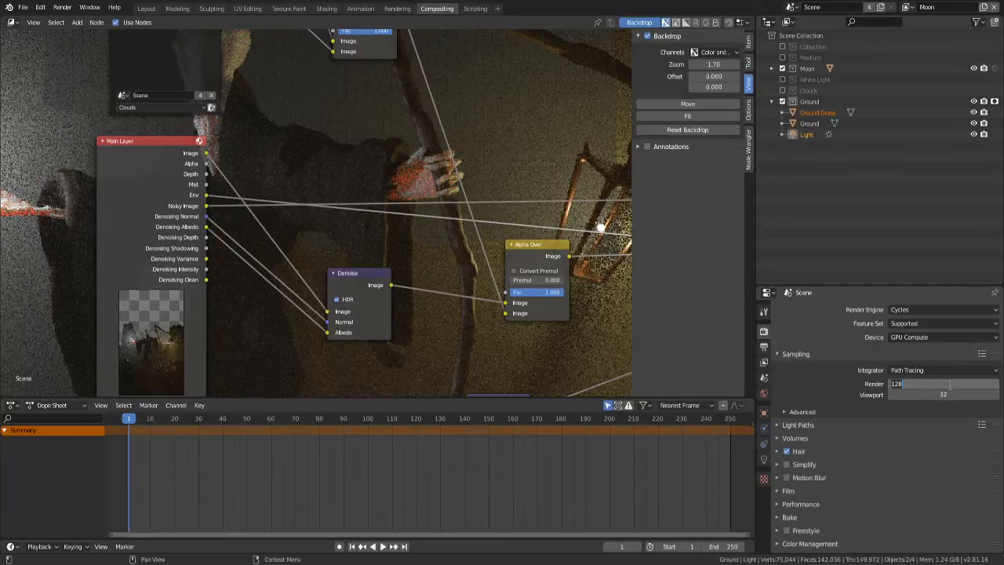
pyautogui.write('32')
pyautogui.press('Return')
pyautogui.hotkey('ctrl', 's')
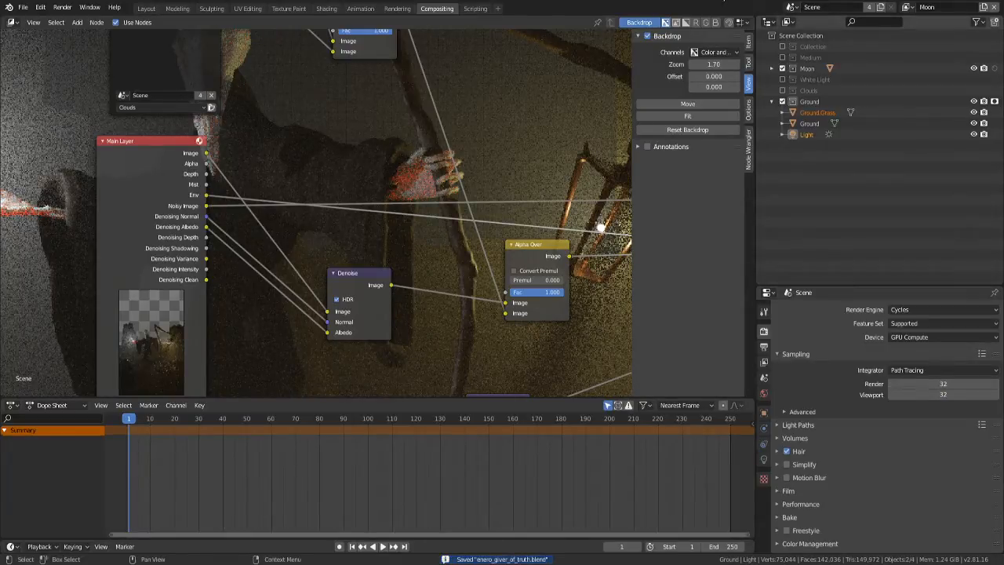
# - Examine the Denoise node's inputs and follow its output through the Alpha Over and Glare nodes to the Viewer and Composite nodes
pyautogui.scroll(-2, 437, 179)
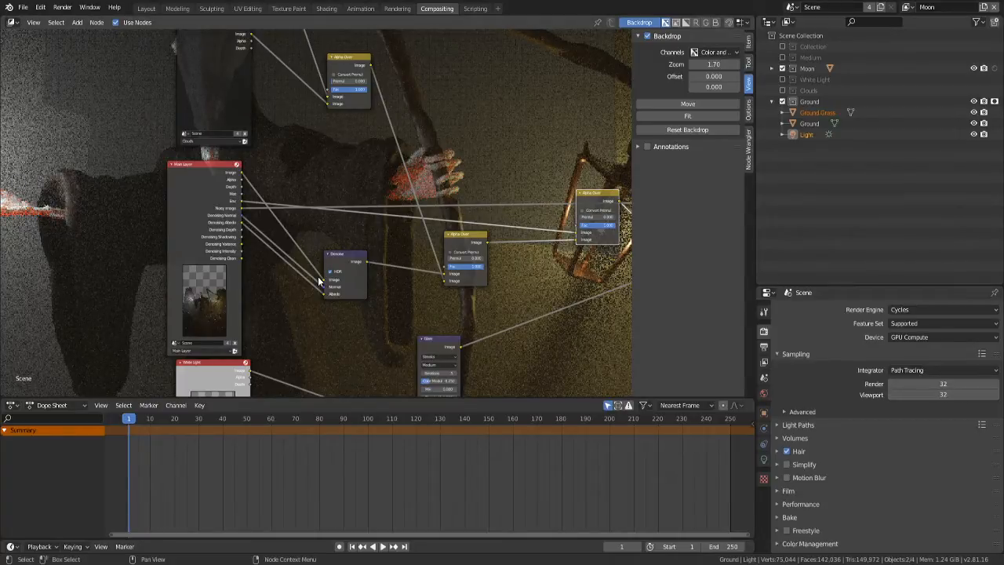
pyautogui.scroll(1, 317, 276)
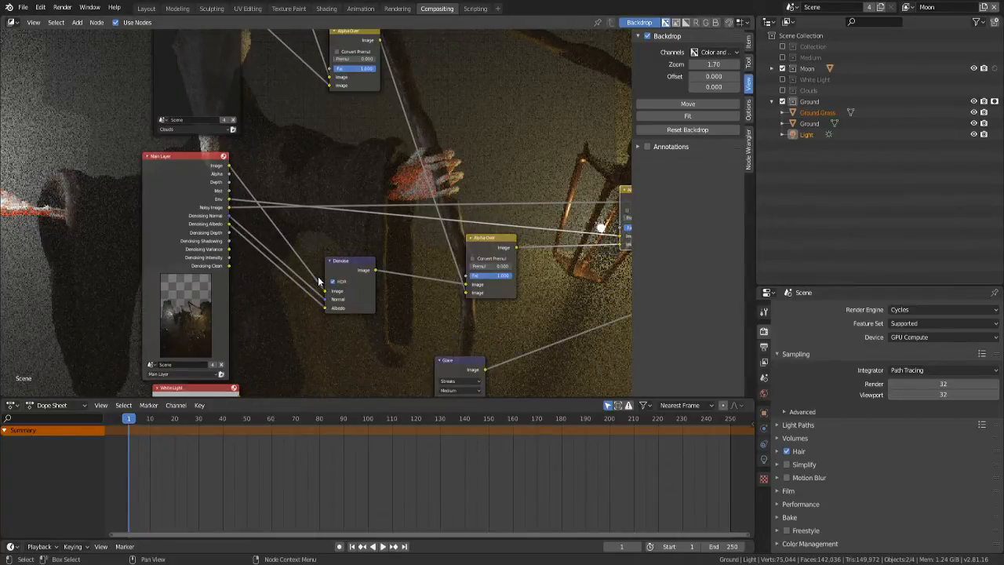
pyautogui.scroll(3, 318, 280)
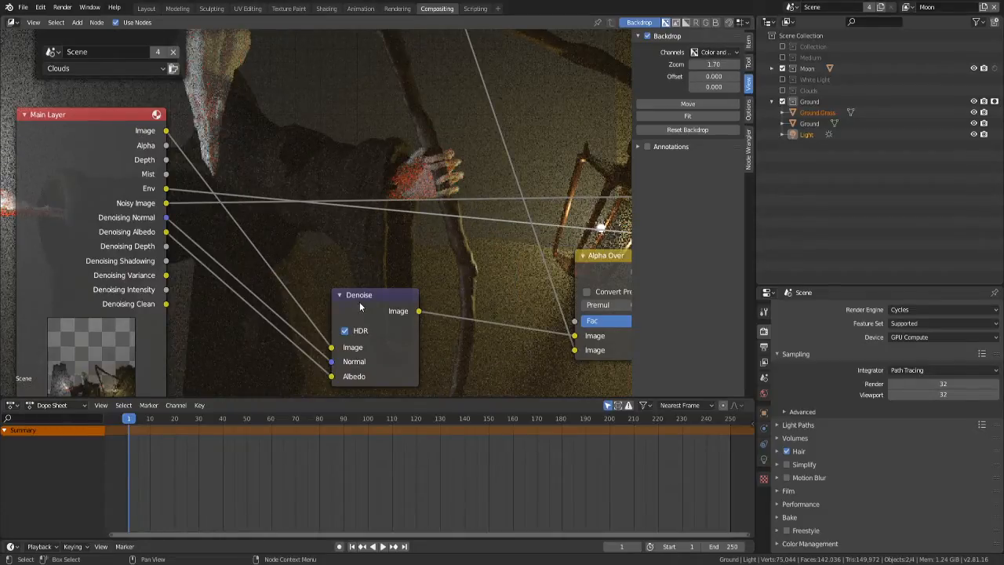
pyautogui.scroll(-3, 360, 306)
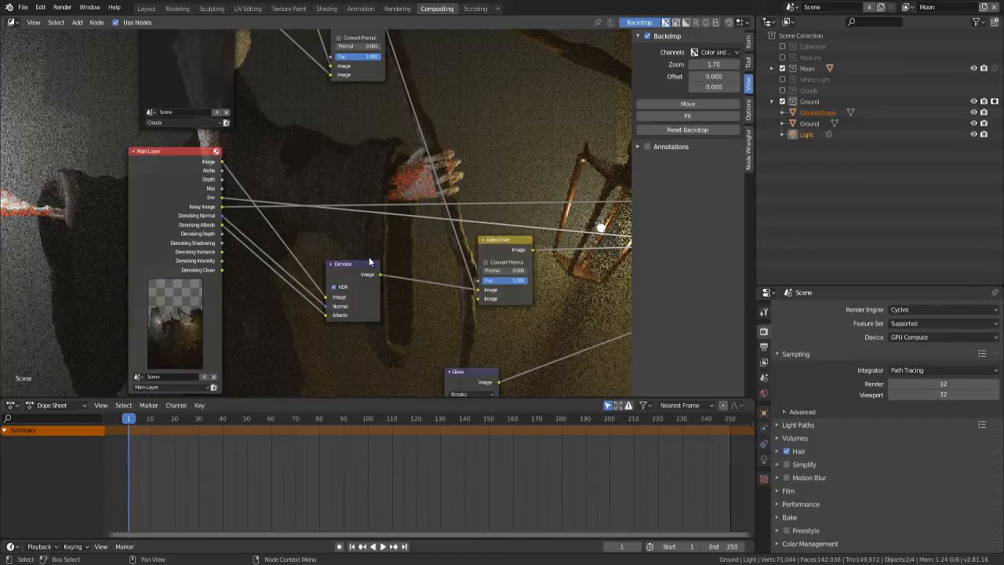
pyautogui.moveTo(298, 243); pyautogui.dragTo(156, 253, button='middle')
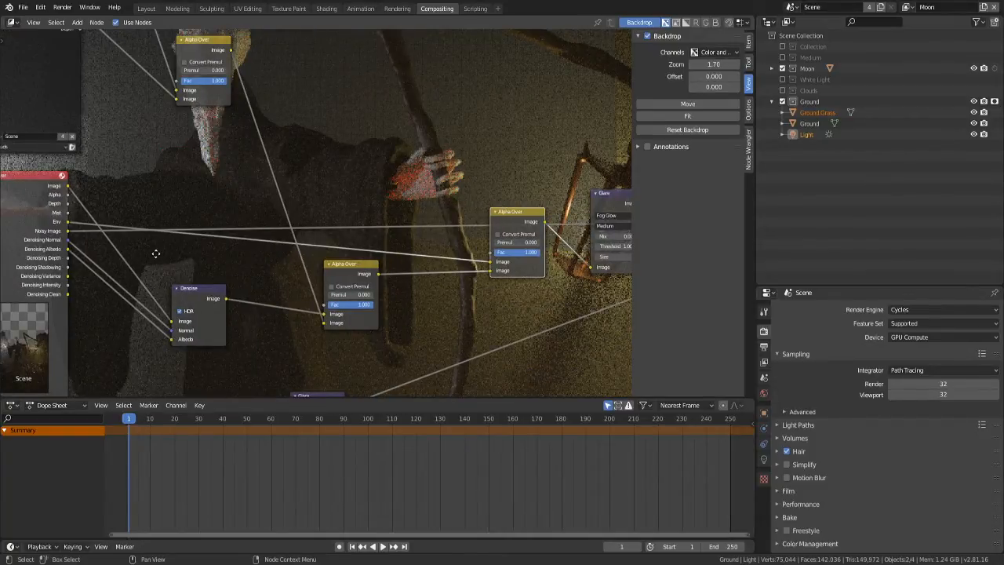
pyautogui.scroll(-1, 156, 253)
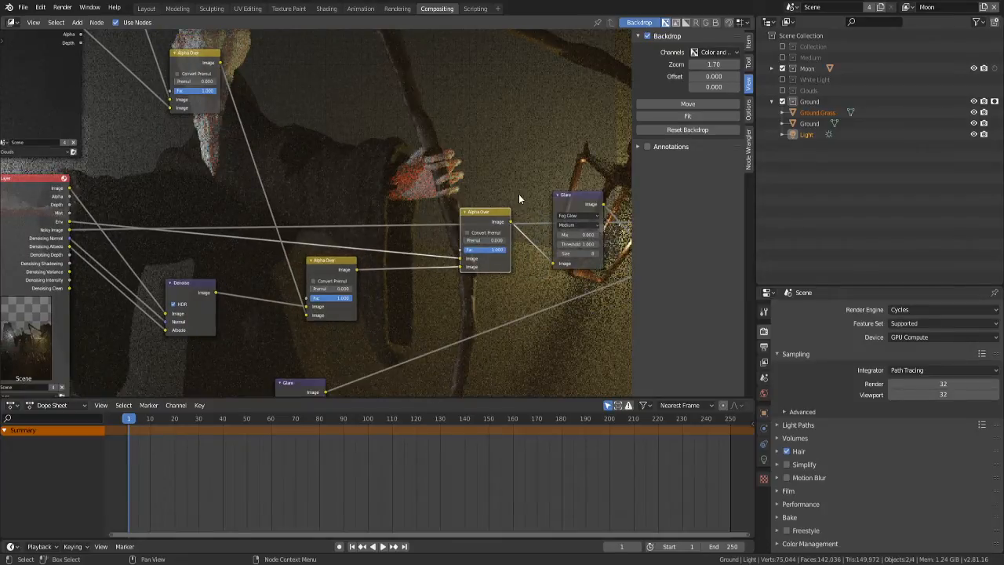
pyautogui.scroll(-4, 555, 233)
pyautogui.moveTo(557, 235); pyautogui.dragTo(351, 235, button='middle')
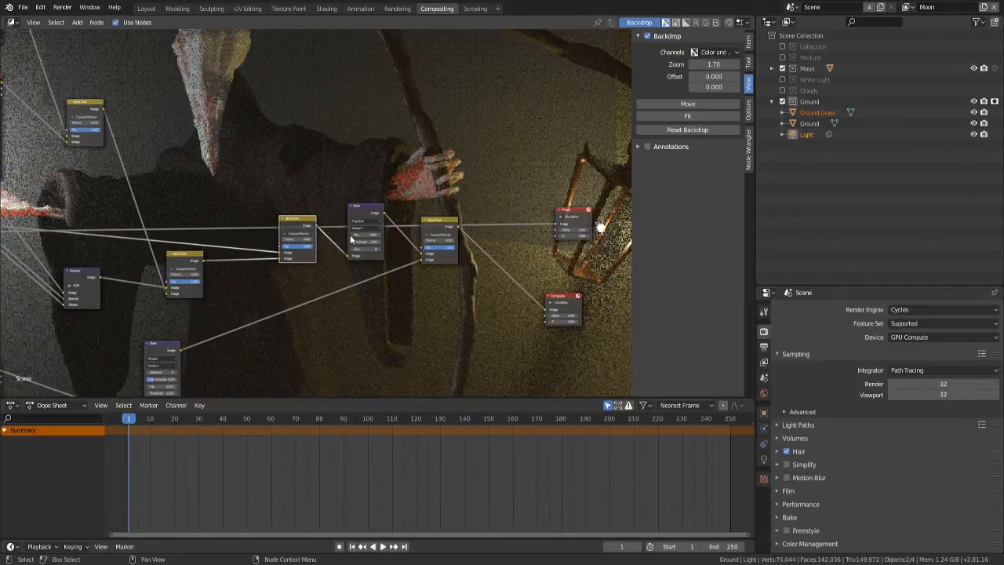
# - Connect the Main Layer's Noisy Image output to the Denoise node's Image input
pyautogui.scroll(3, 176, 204)
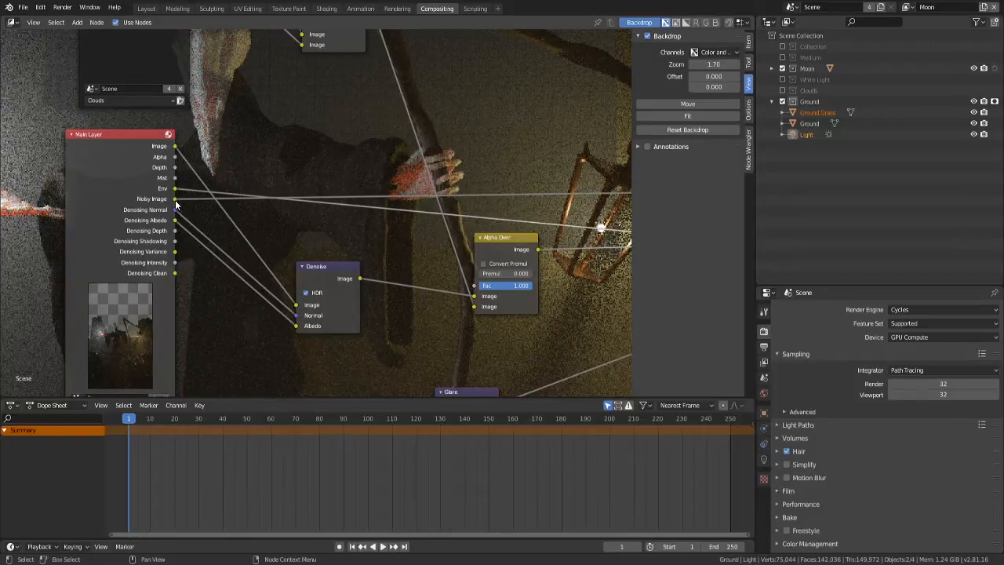
pyautogui.moveTo(175, 208); pyautogui.dragTo(296, 304)
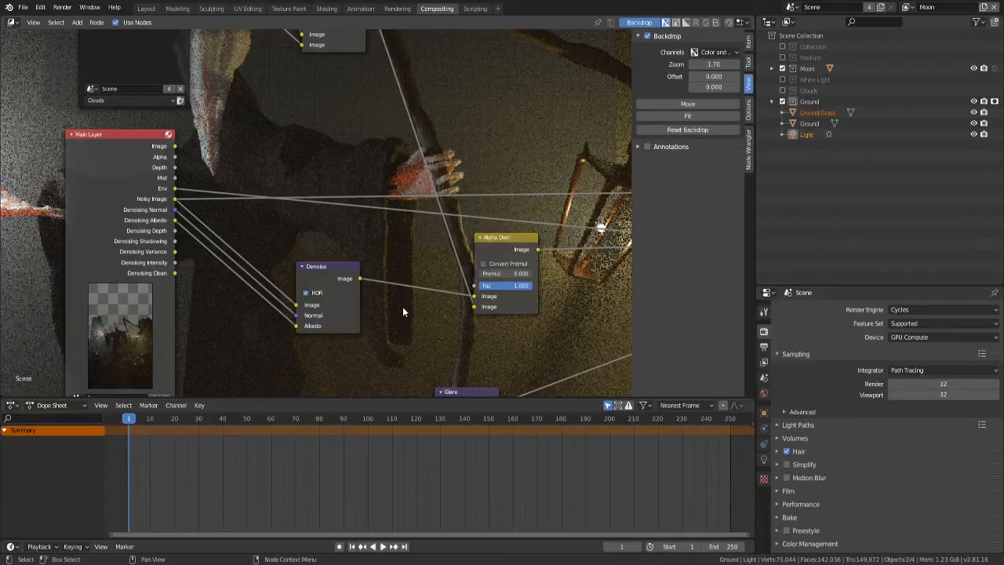
# - Switch the active view layer to Main Layer and render the image
pyautogui.click(908, 9)
pyautogui.click(914, 30)
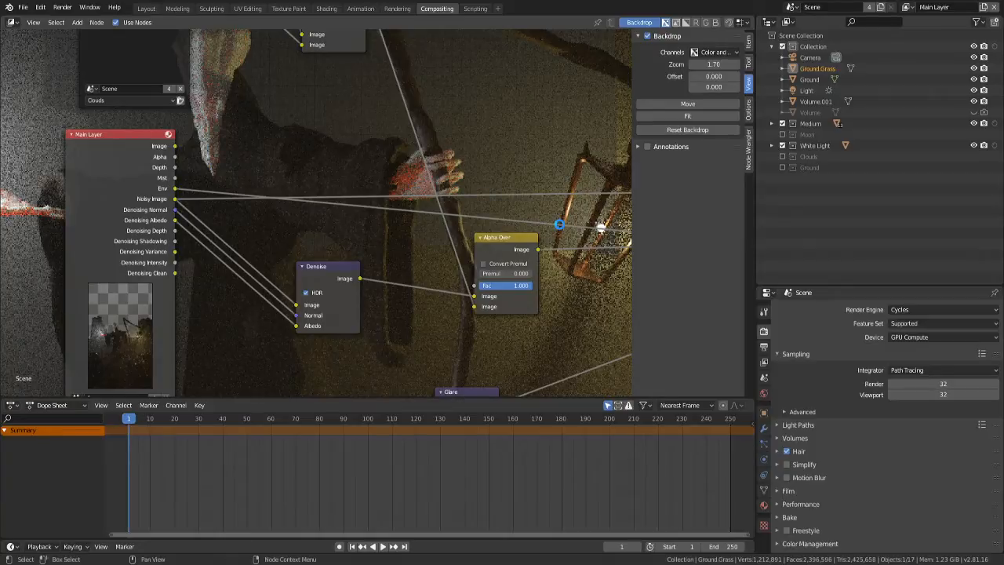
pyautogui.press('F12')
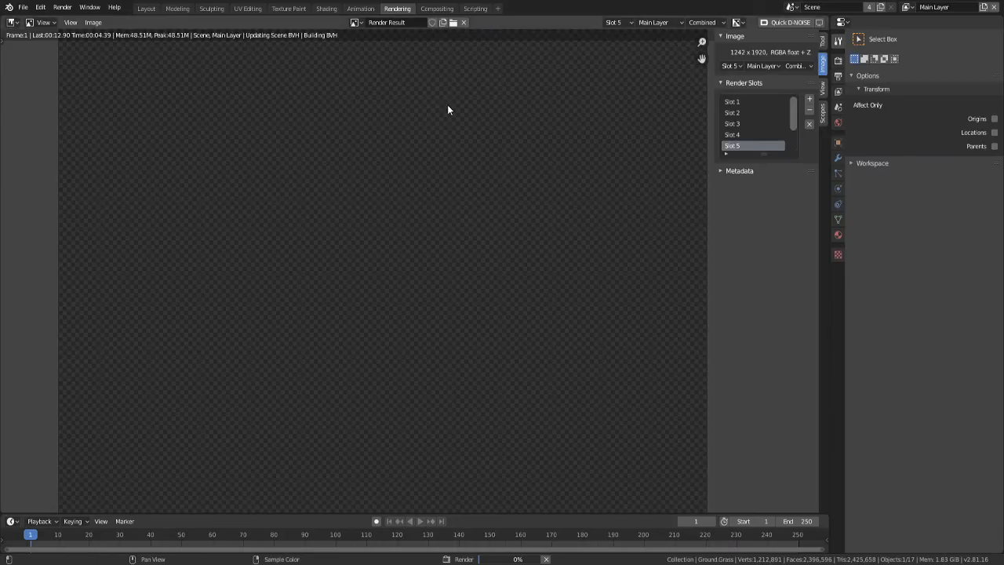
# - Inspect the new composite up close around the white light, the wall behind it and the figure's skull and robe
pyautogui.scroll(-1, 451, 129)
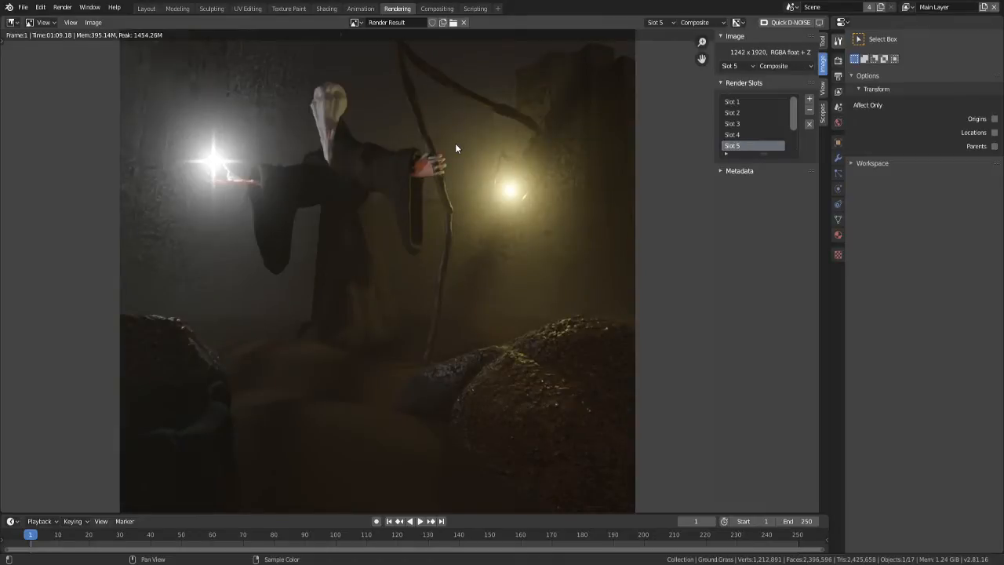
pyautogui.moveTo(306, 157); pyautogui.dragTo(324, 175, button='middle')
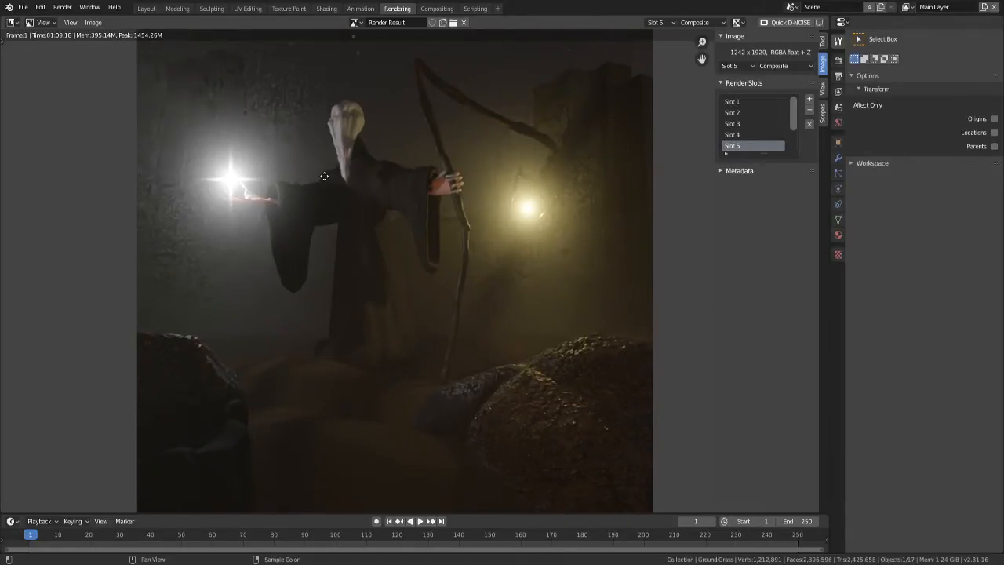
pyautogui.scroll(5, 290, 102)
pyautogui.moveTo(290, 102); pyautogui.dragTo(431, 209, button='middle')
pyautogui.scroll(1, 422, 176)
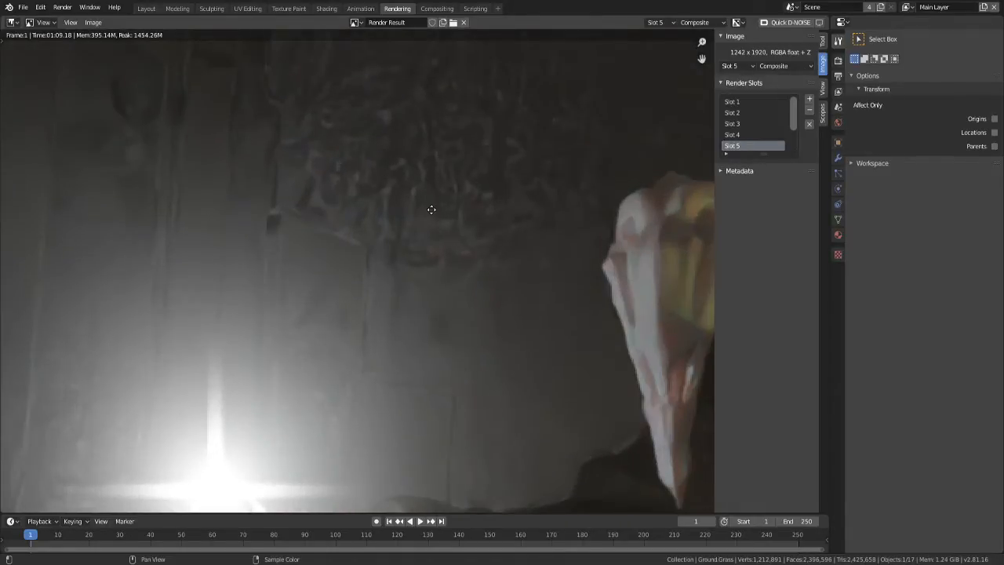
pyautogui.scroll(-2, 389, 218)
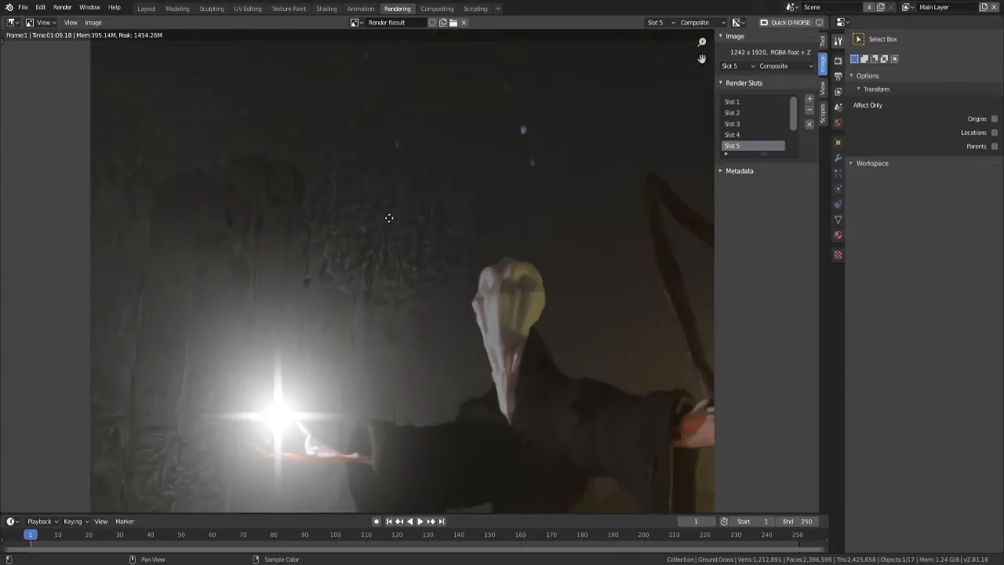
pyautogui.moveTo(389, 218); pyautogui.dragTo(393, 98, button='middle')
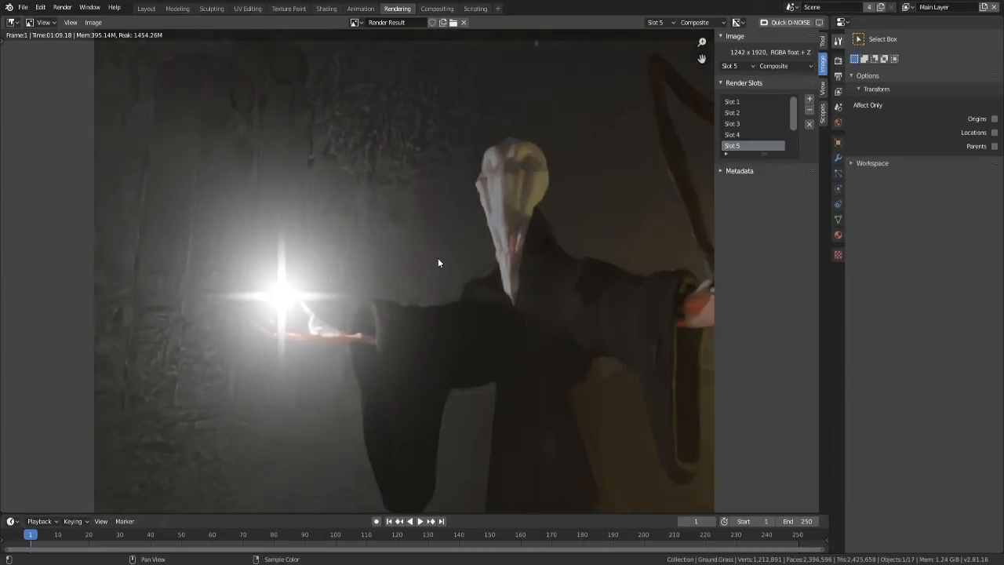
# - Connect the Main Layer's Image output to the Denoise node's Image input in the compositor, replacing the Noisy Image link
pyautogui.click(325, 9)
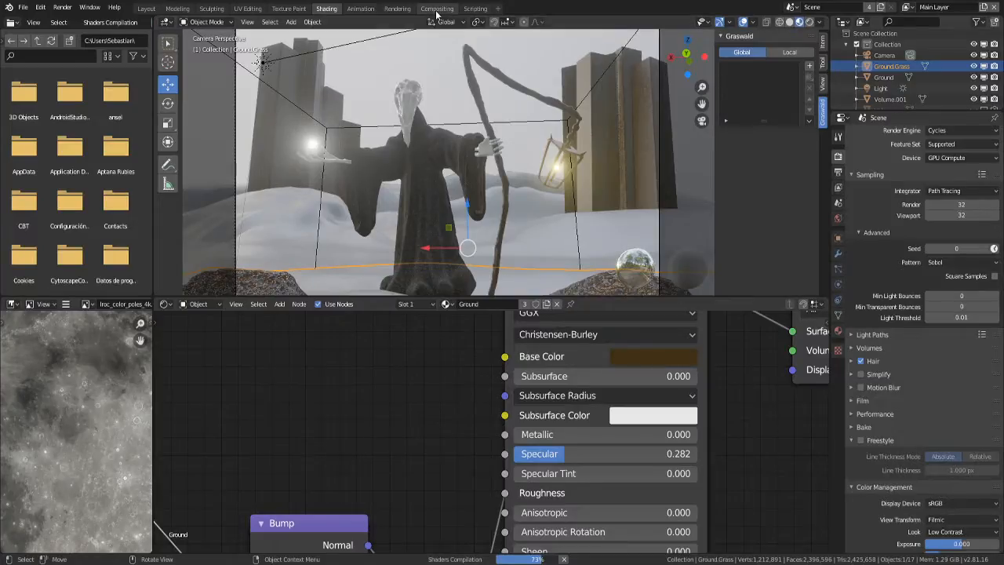
pyautogui.click(437, 9)
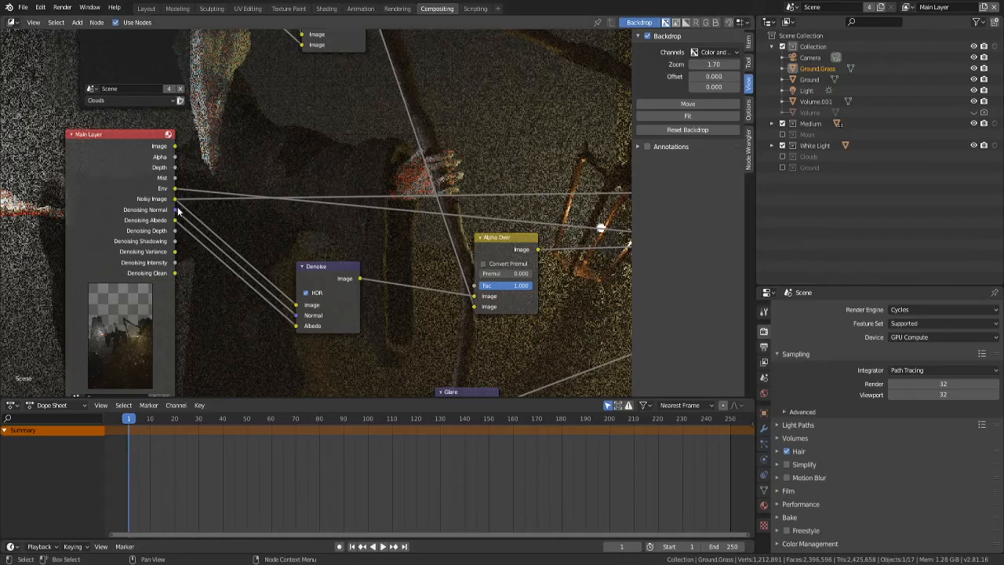
pyautogui.moveTo(178, 210); pyautogui.dragTo(295, 315)
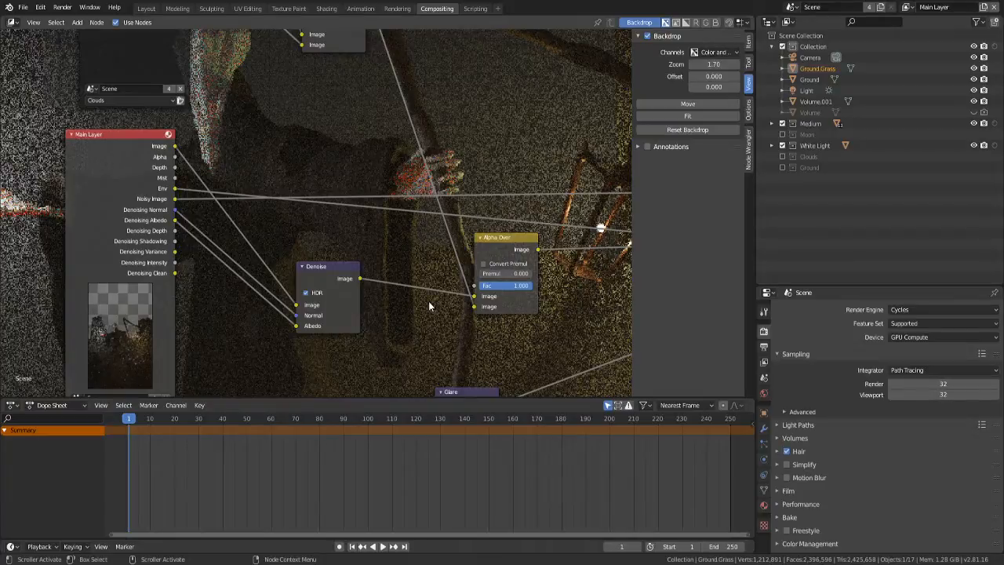
# - Inspect the rendered composite around the white light and the figure, including the moon and lantern
pyautogui.click(397, 9)
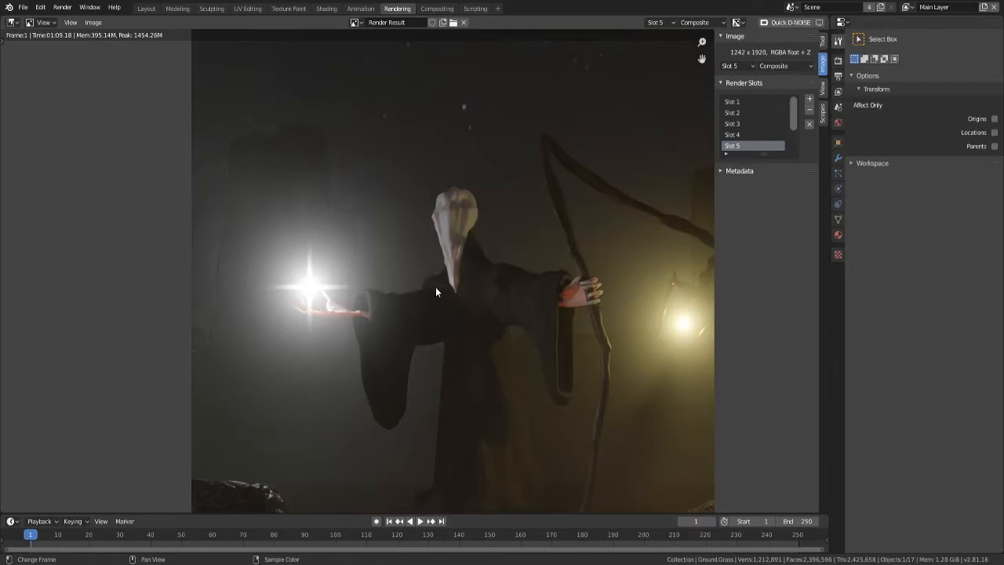
pyautogui.scroll(1, 292, 316)
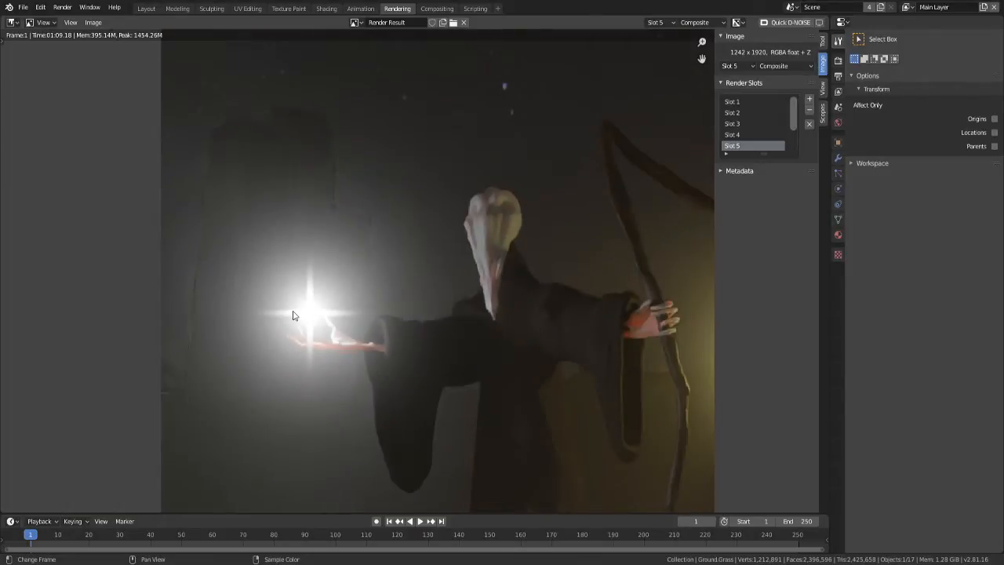
pyautogui.scroll(-2, 292, 315)
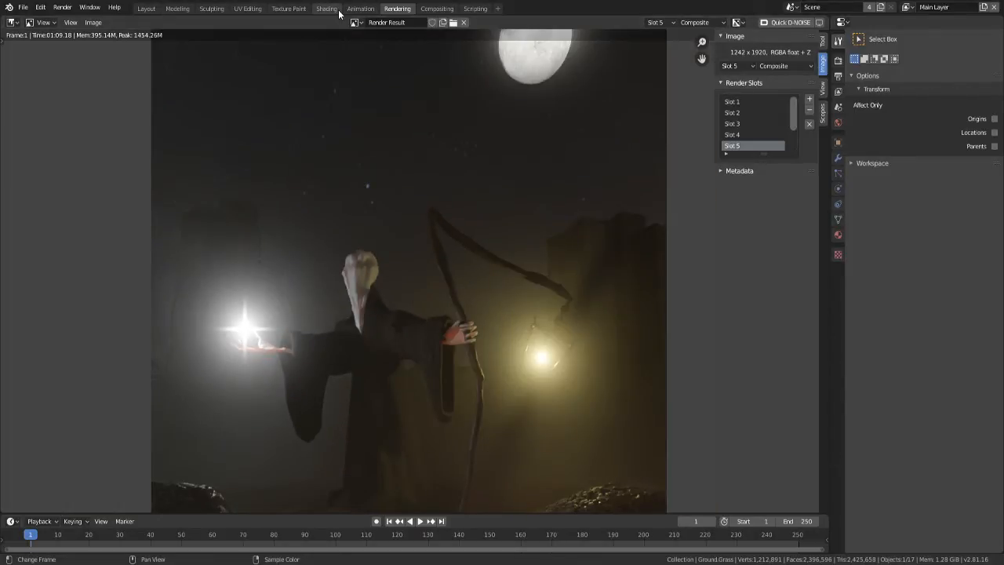
# - Trace the denoised Main Layer through the Alpha Over and Glare nodes, and view the whole composited image
pyautogui.click(437, 8)
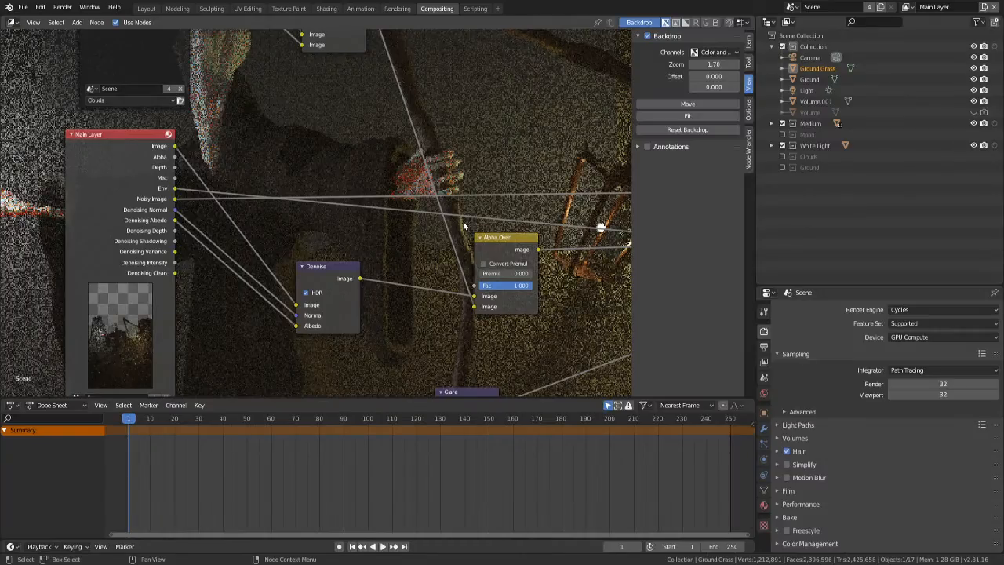
pyautogui.scroll(-2, 463, 226)
pyautogui.moveTo(504, 244); pyautogui.dragTo(295, 304, button='middle')
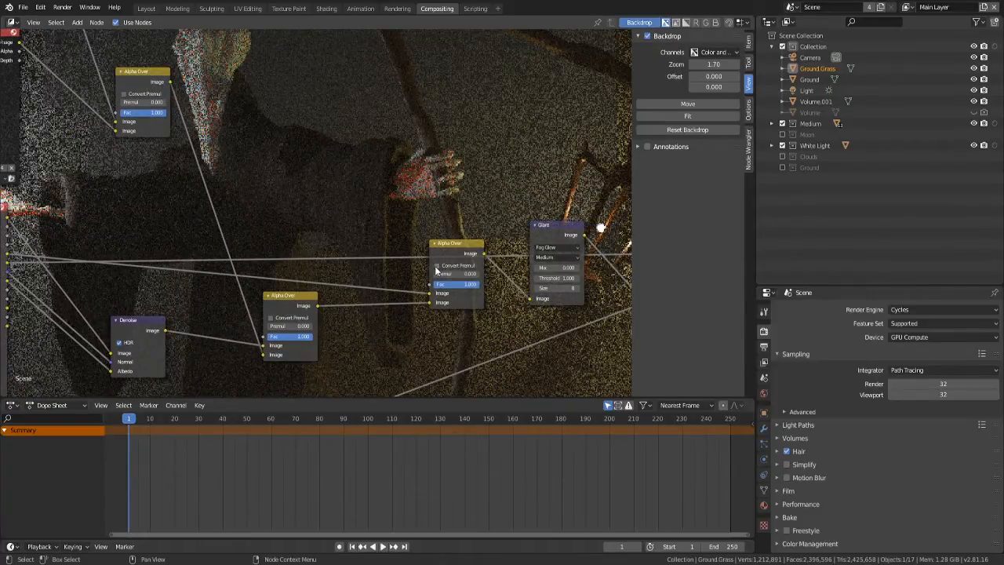
pyautogui.scroll(2, 480, 275)
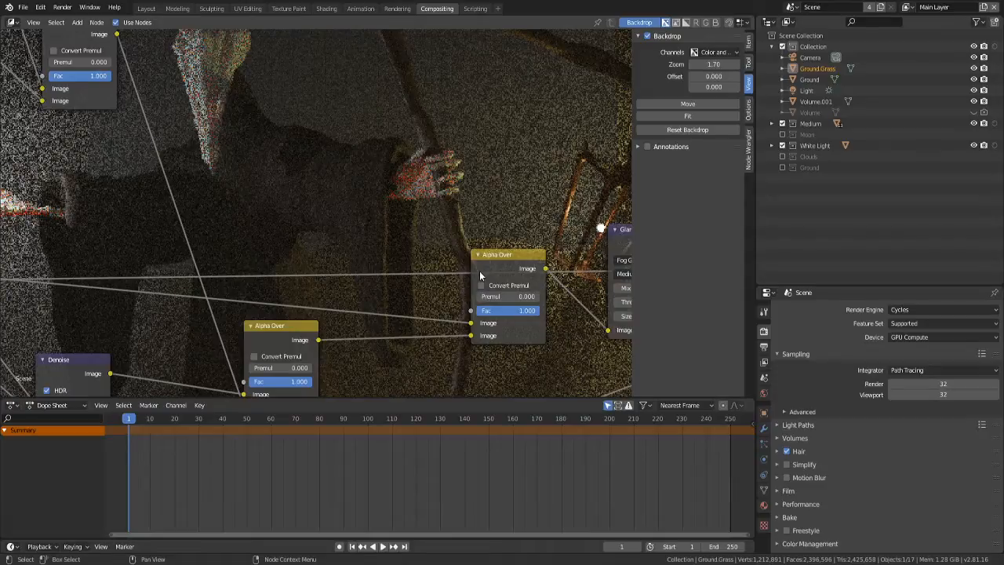
pyautogui.scroll(1, 480, 275)
pyautogui.moveTo(480, 274); pyautogui.dragTo(380, 225, button='middle')
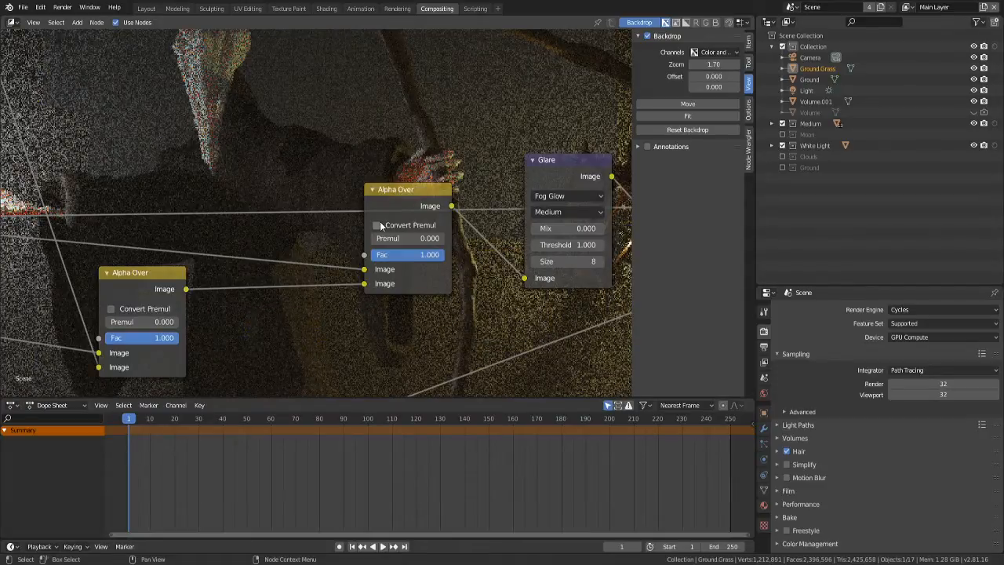
pyautogui.scroll(-4, 314, 214)
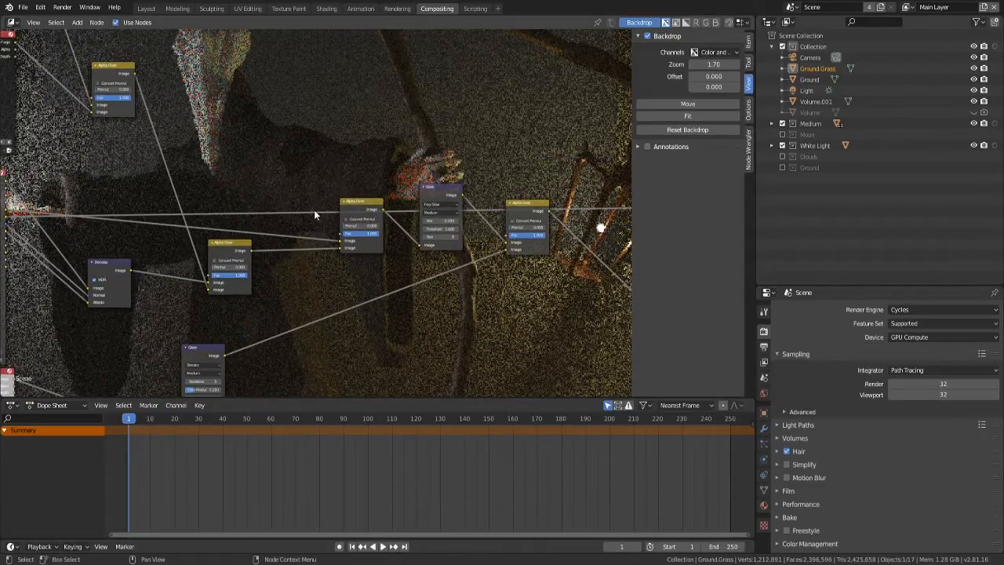
pyautogui.scroll(-1, 314, 212)
pyautogui.moveTo(377, 214); pyautogui.dragTo(490, 248, button='middle')
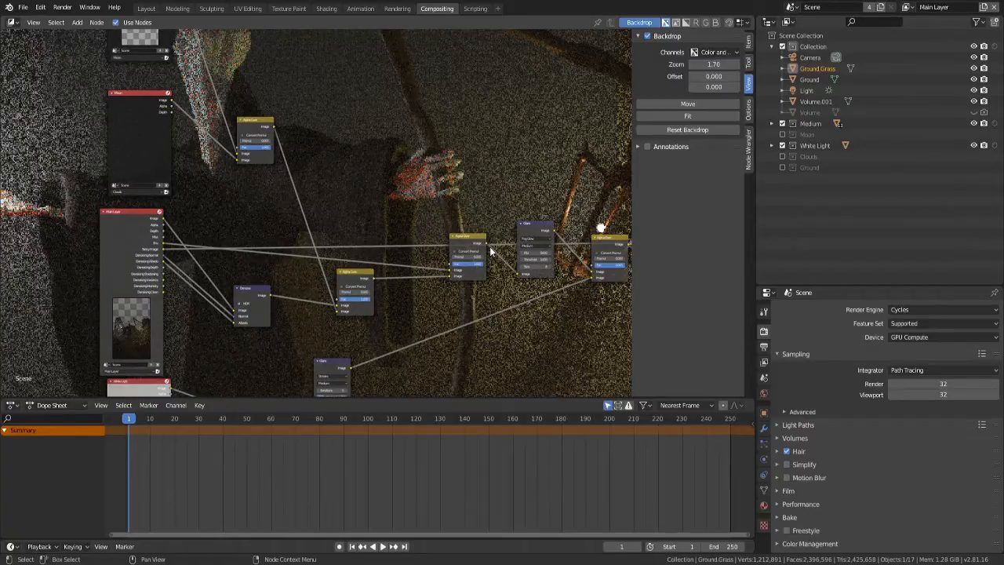
pyautogui.scroll(1, 308, 216)
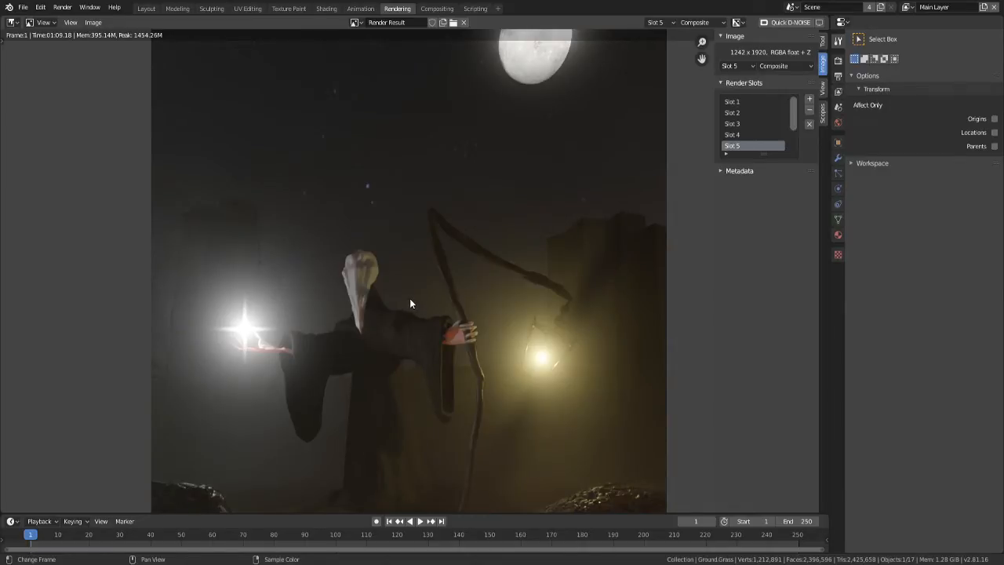
pyautogui.scroll(-3, 404, 132)
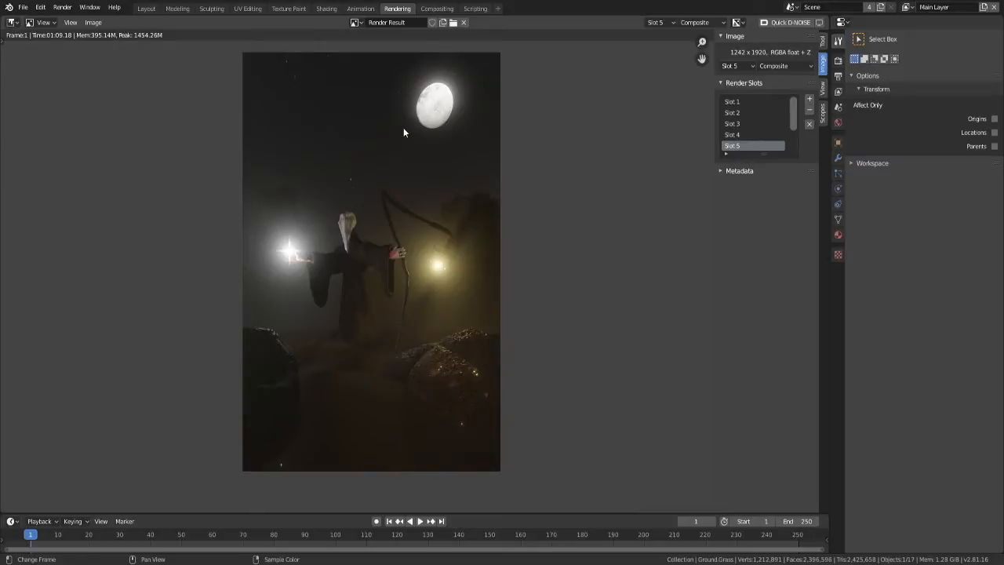
# - Save the project file and select the large Ground terrain mesh in the 3D layout
pyautogui.click(146, 8)
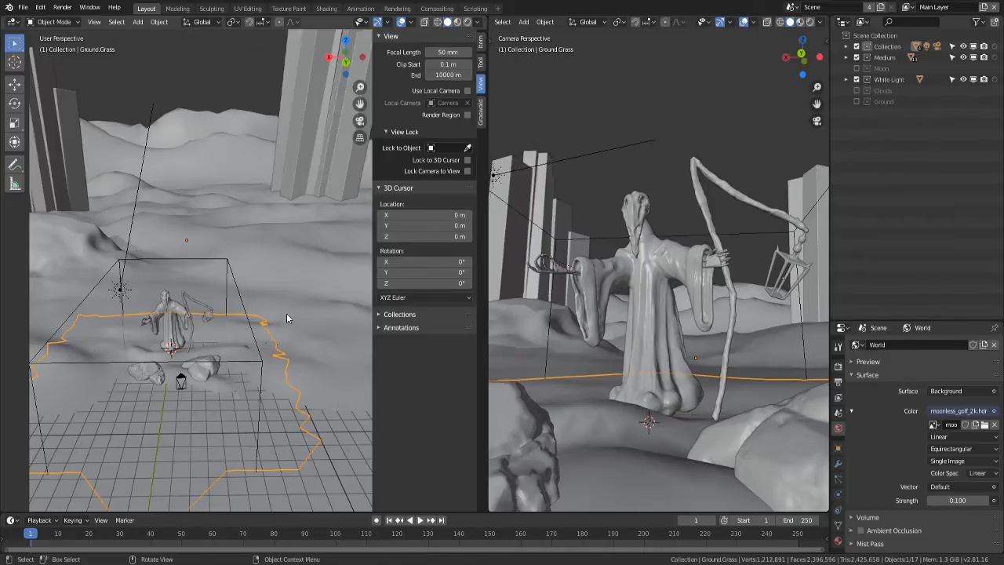
pyautogui.hotkey('ctrl', 's')
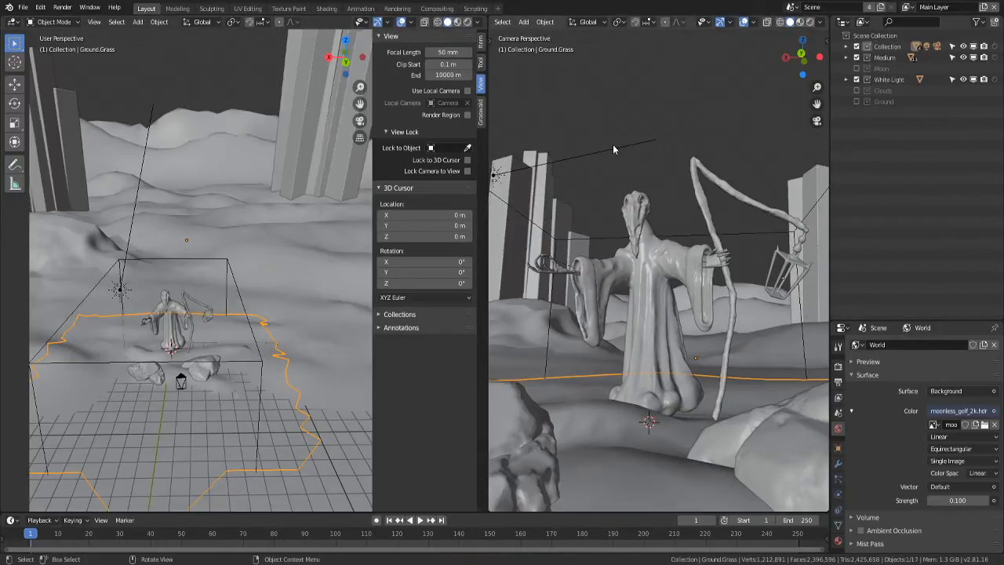
pyautogui.scroll(-12, 237, 282)
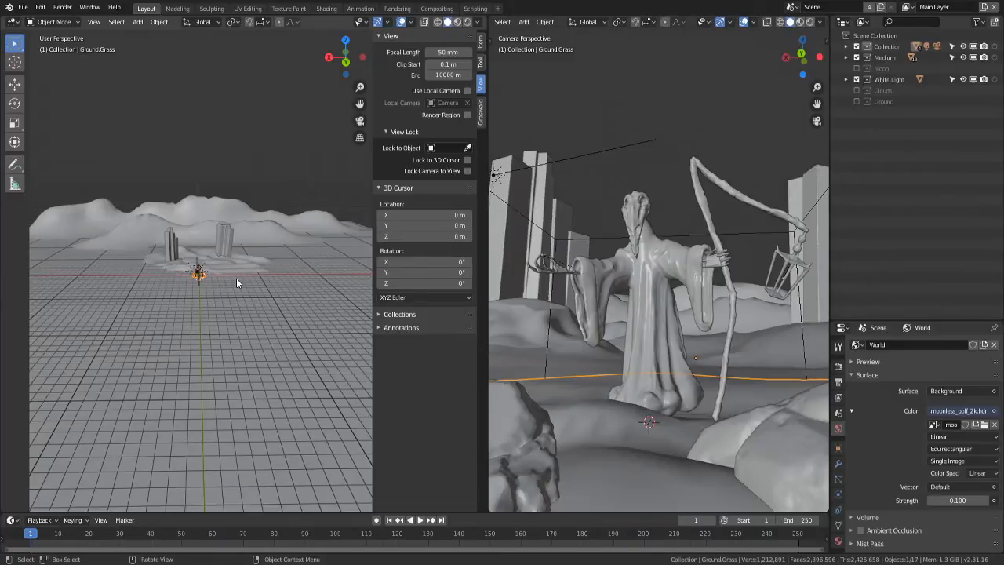
pyautogui.click(236, 278)
pyautogui.scroll(10, 236, 278)
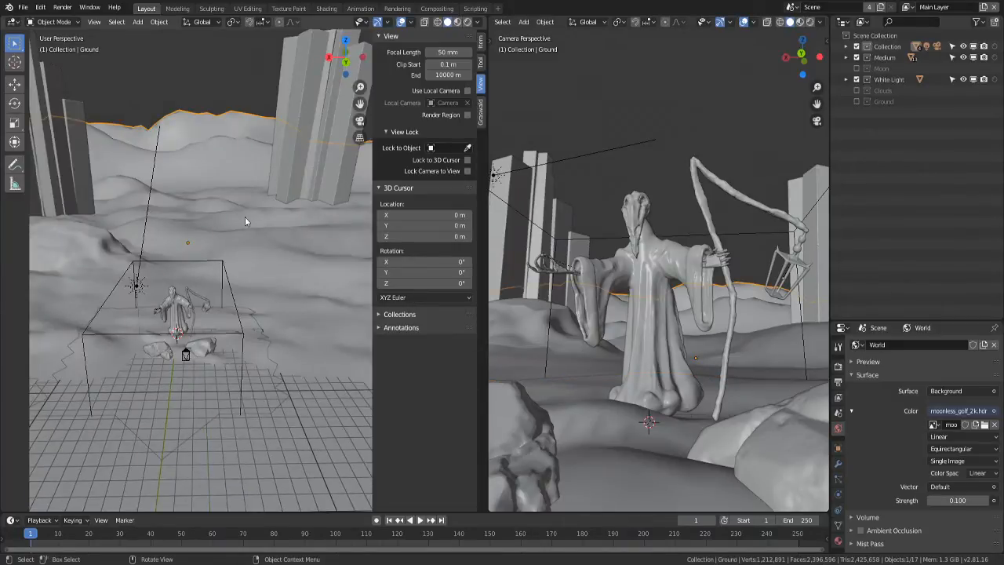
pyautogui.scroll(1, 245, 221)
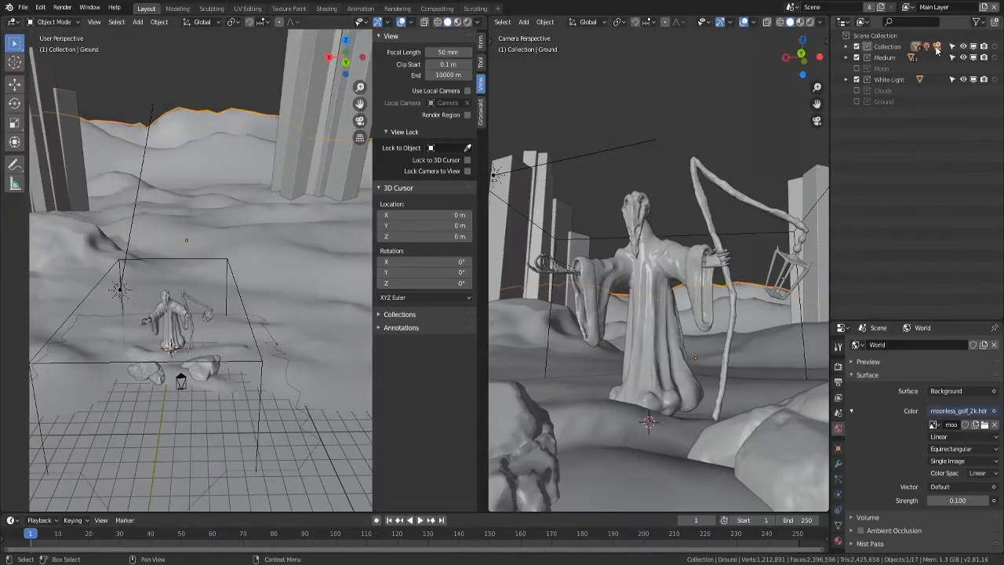
# - Review the objects in the Medium and main collections, comparing the Ground.Grass patch with the Ground terrain
pyautogui.click(846, 57)
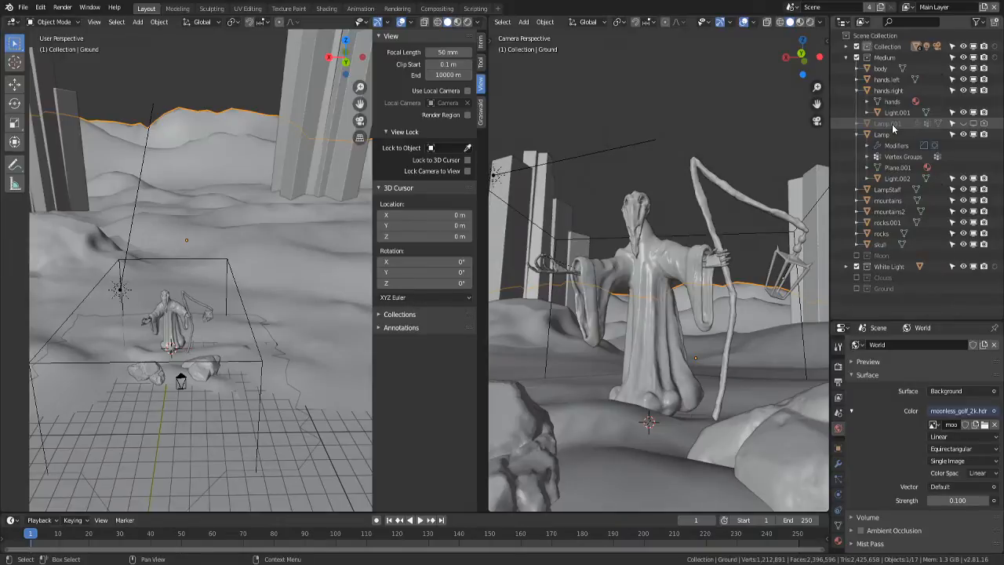
pyautogui.click(867, 91)
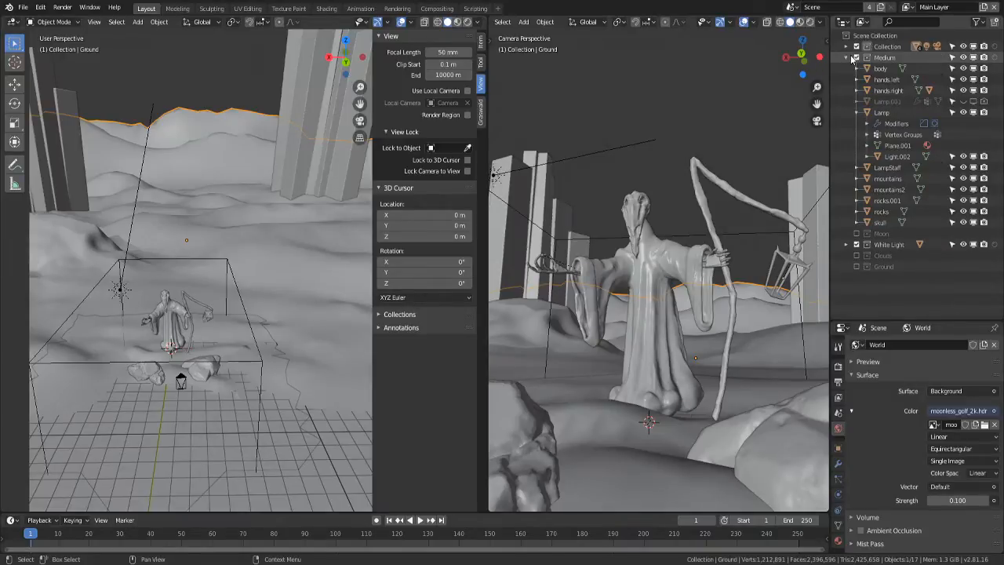
pyautogui.click(846, 57)
pyautogui.click(846, 47)
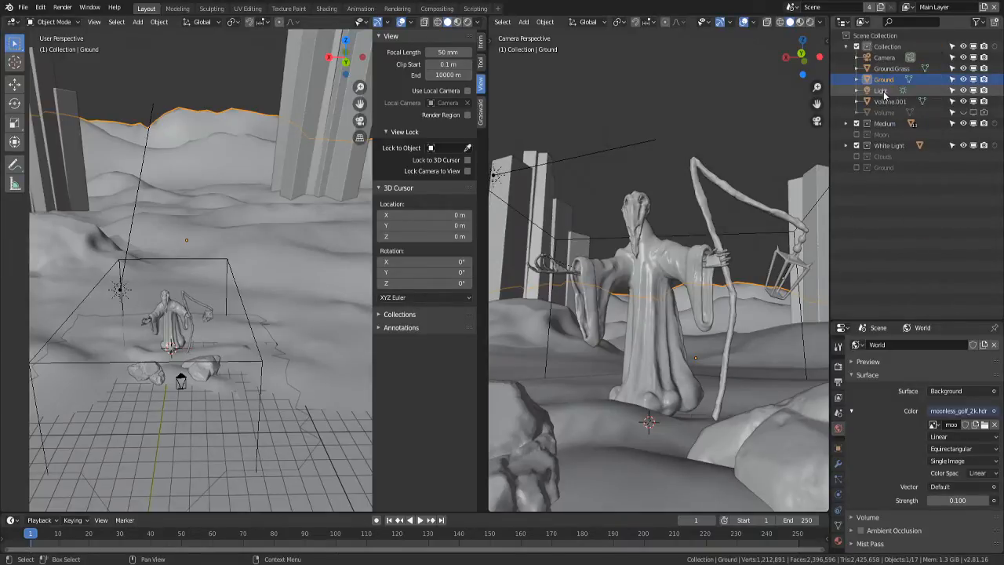
pyautogui.click(890, 70)
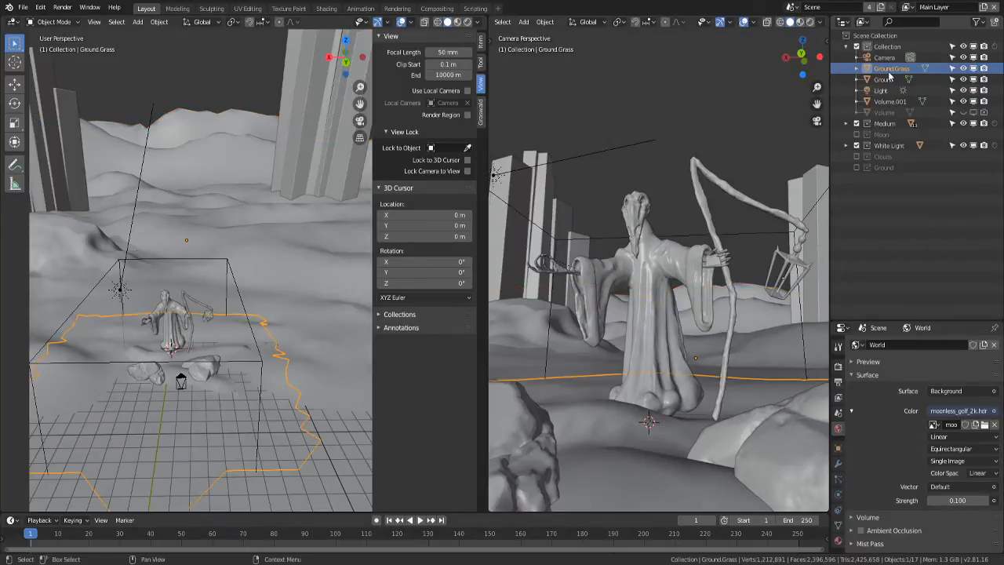
pyautogui.click(887, 79)
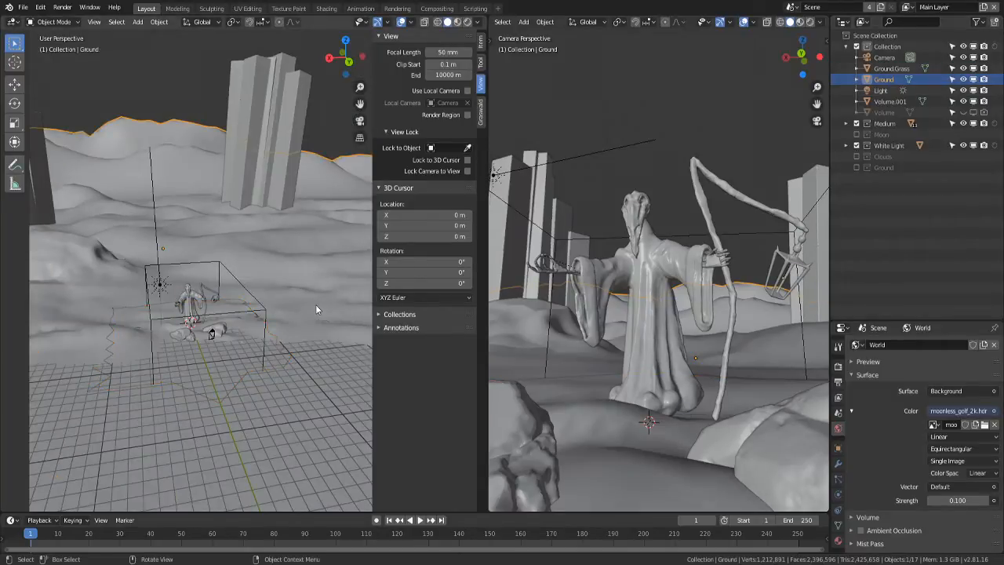
# - Examine the Ground terrain's mesh density in Edit Mode and return to Object Mode
pyautogui.press('Tab')
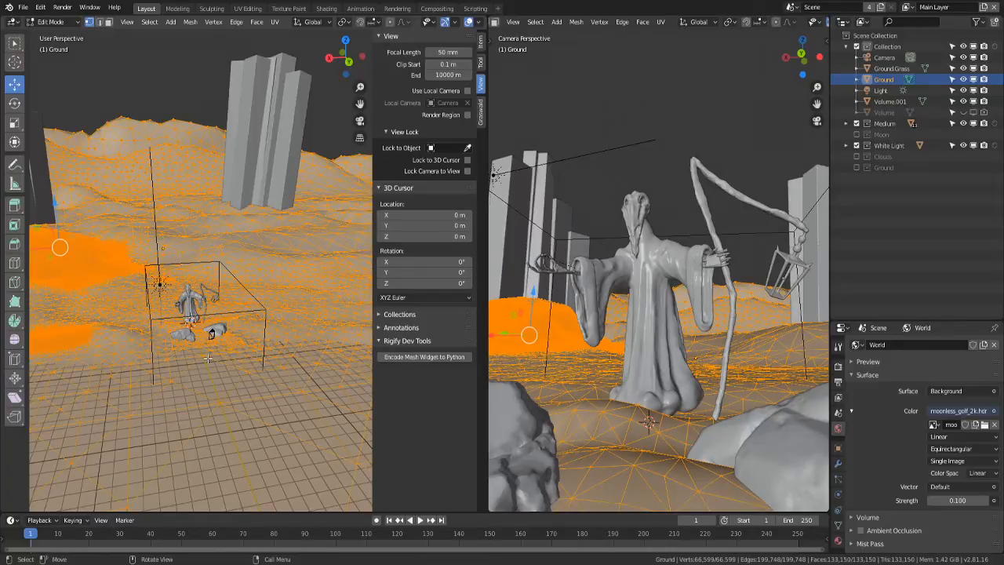
pyautogui.moveTo(208, 359); pyautogui.dragTo(157, 286, button='middle')
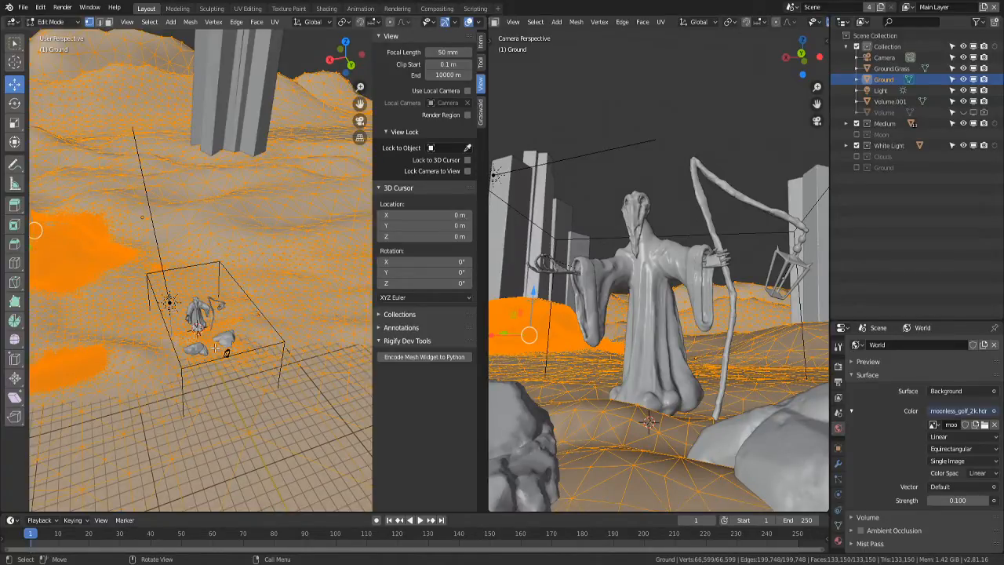
pyautogui.press('Tab')
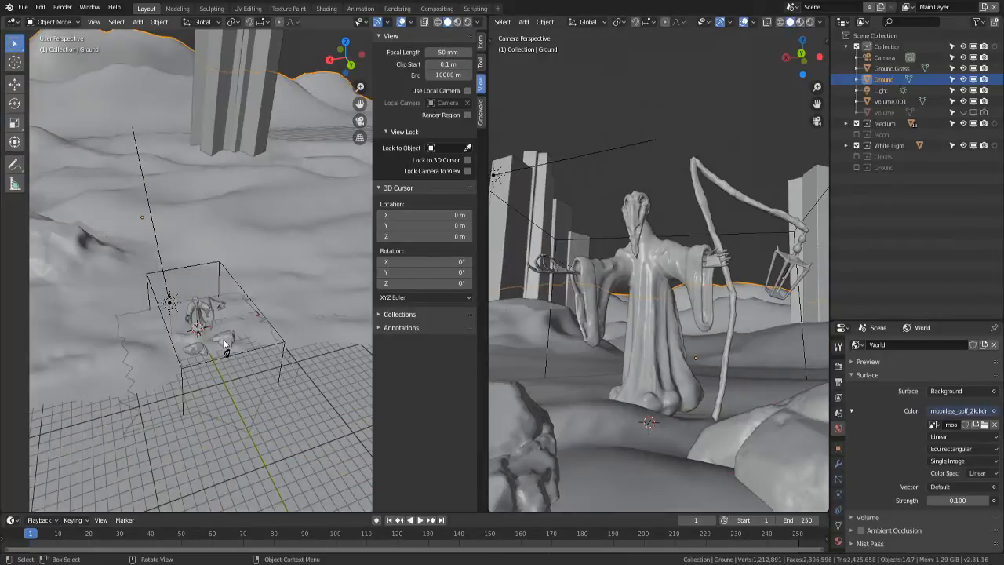
# - Examine the arrangement of the figure, rocks and terrain, and compare it with the full camera framing
pyautogui.scroll(3, 235, 269)
pyautogui.moveTo(223, 345); pyautogui.dragTo(239, 298, button='middle')
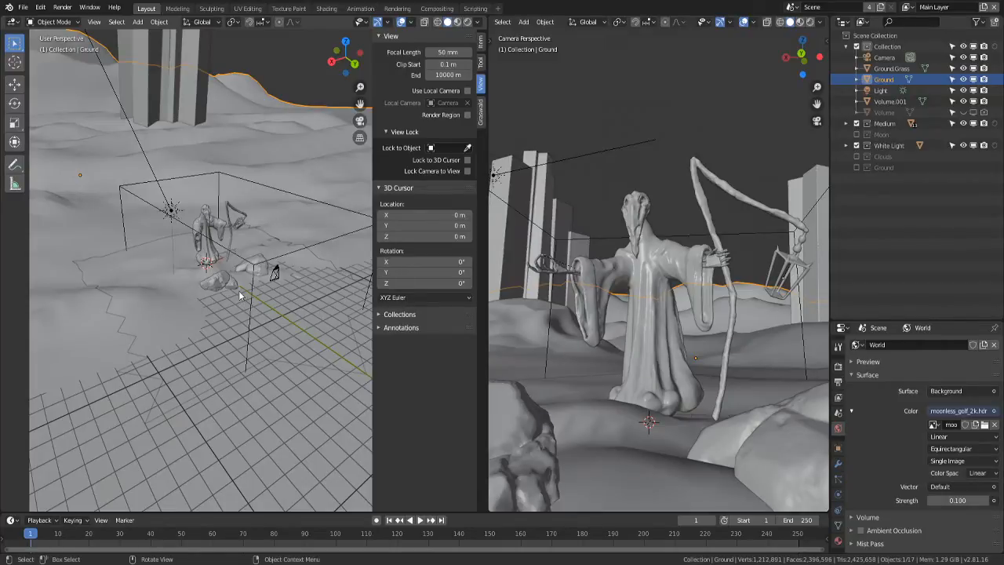
pyautogui.moveTo(241, 295); pyautogui.dragTo(224, 357, button='middle')
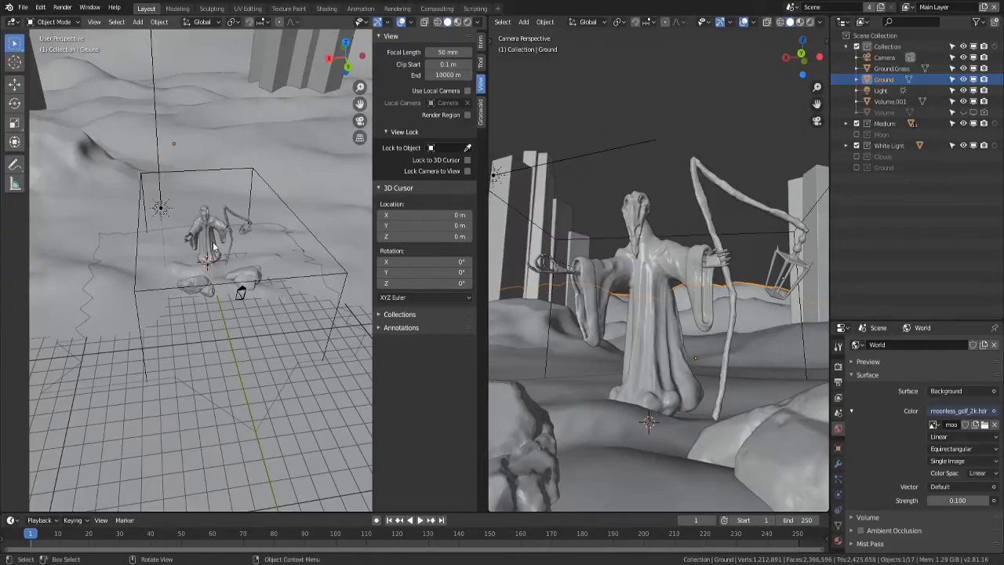
pyautogui.press('Home')
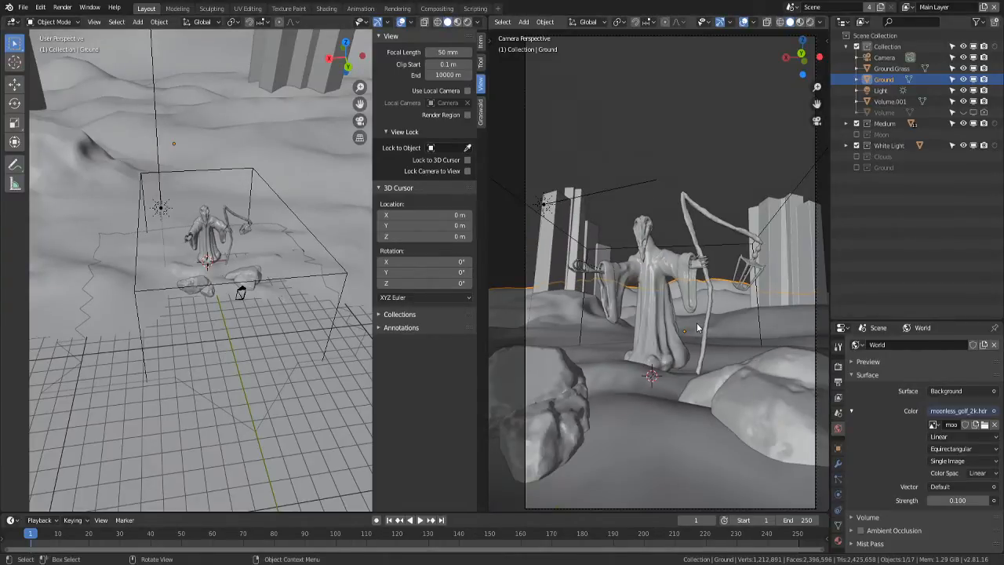
pyautogui.scroll(-1, 697, 322)
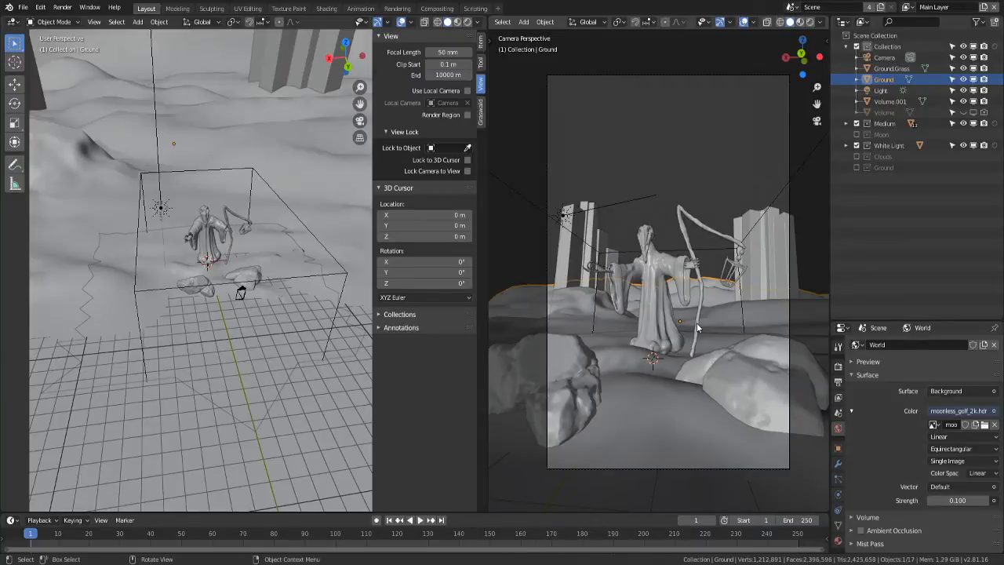
pyautogui.scroll(-1, 696, 322)
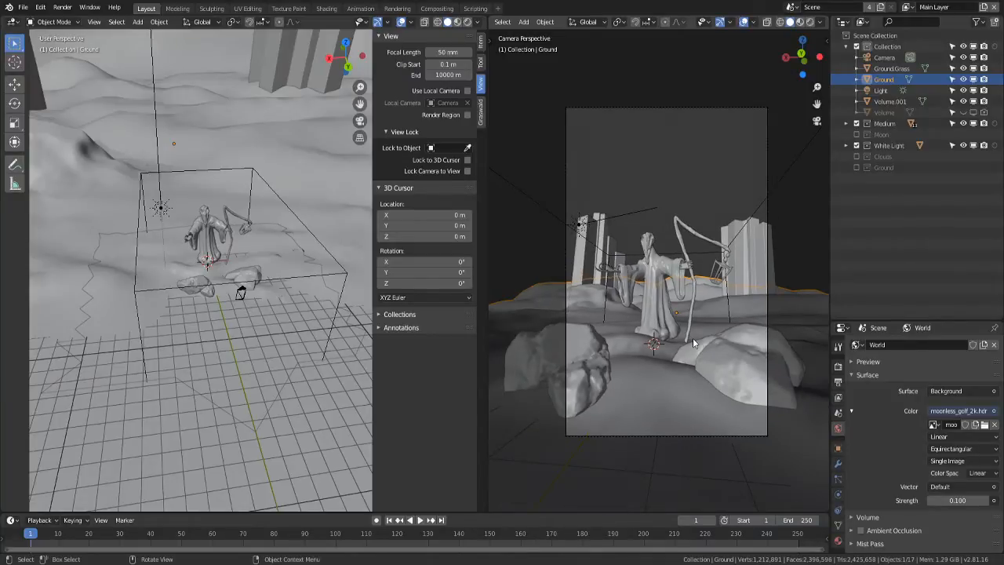
pyautogui.scroll(1, 692, 338)
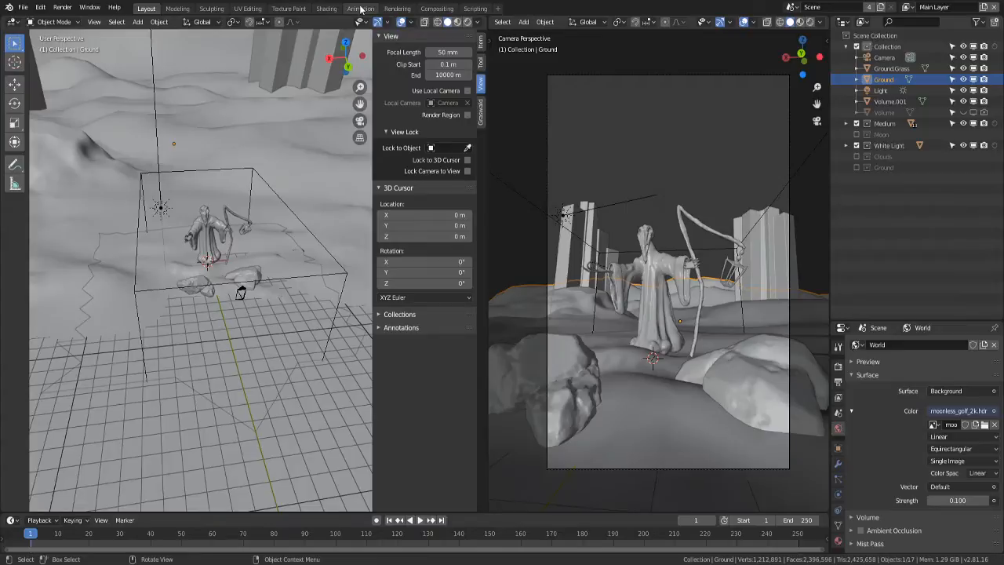
# - Look over the Ground material's shader nodes and the moon texture in the image editor
pyautogui.click(384, 8)
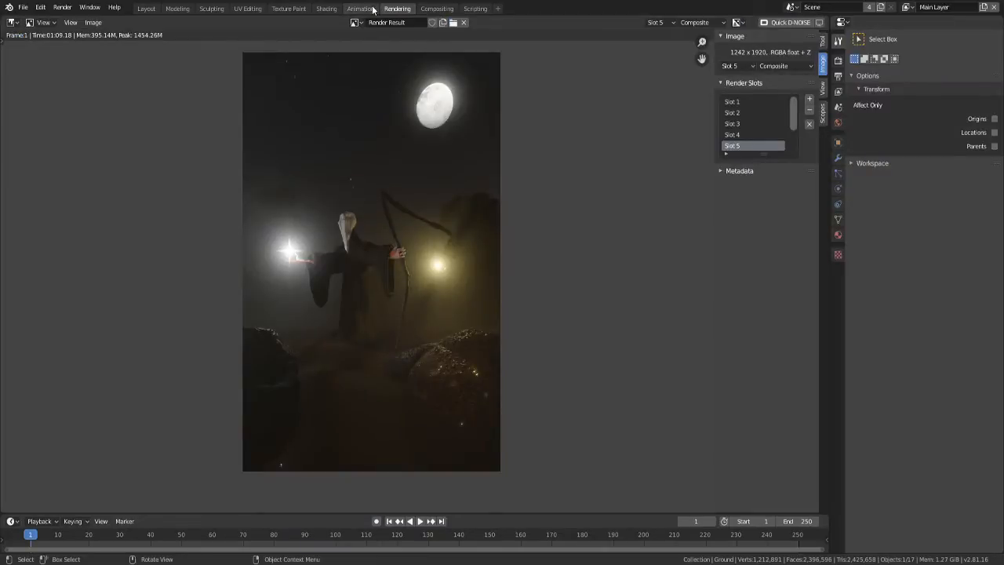
pyautogui.click(326, 9)
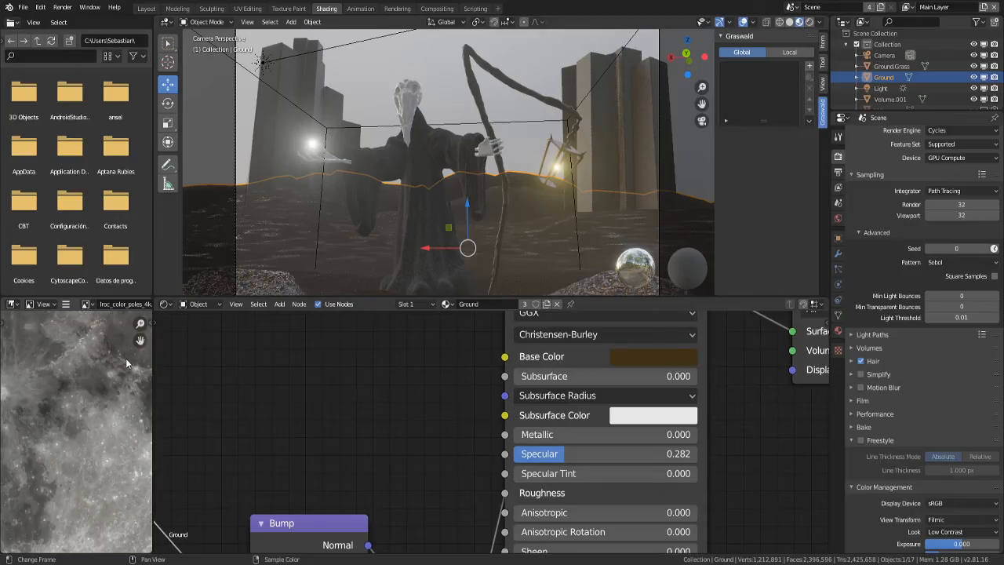
pyautogui.scroll(-1, 126, 362)
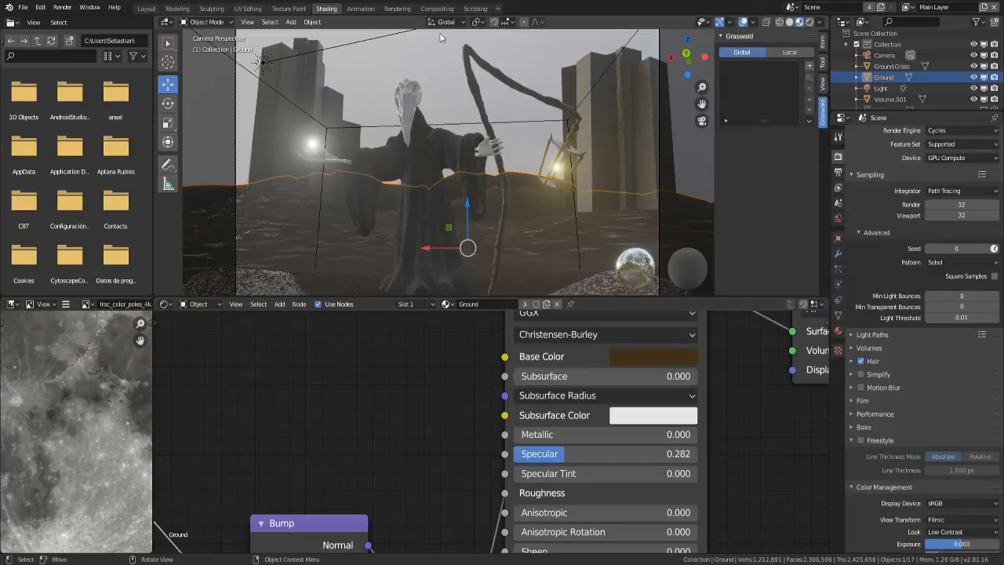
pyautogui.click(287, 8)
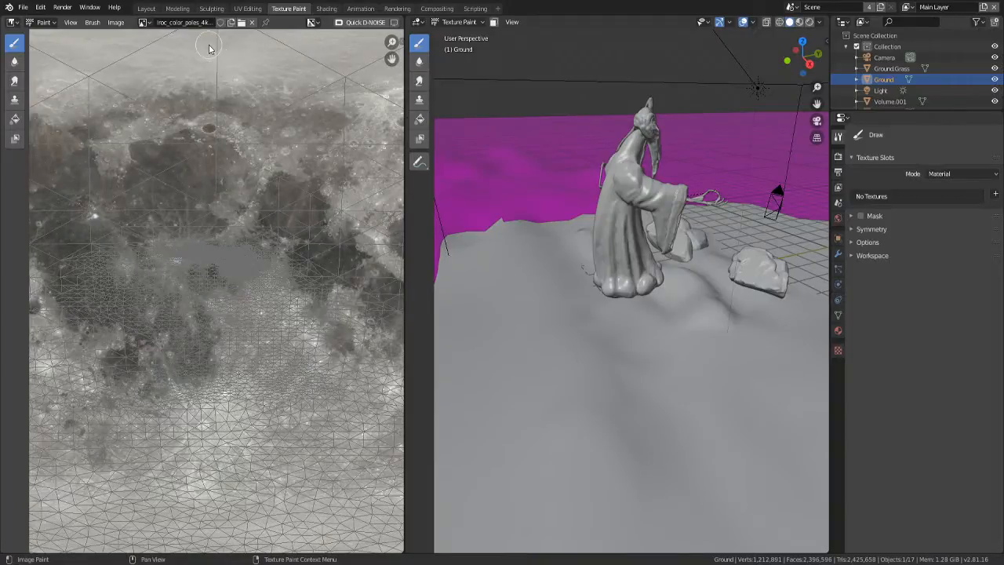
pyautogui.click(144, 22)
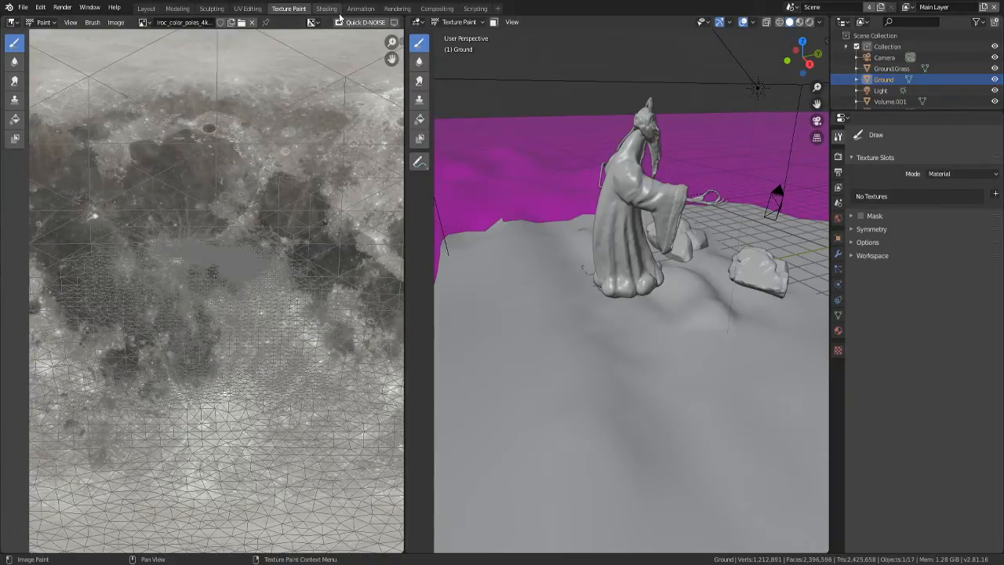
# - Examine the composited render result up close, focusing on the reaper, the rocks and the dark ground between them
pyautogui.click(383, 9)
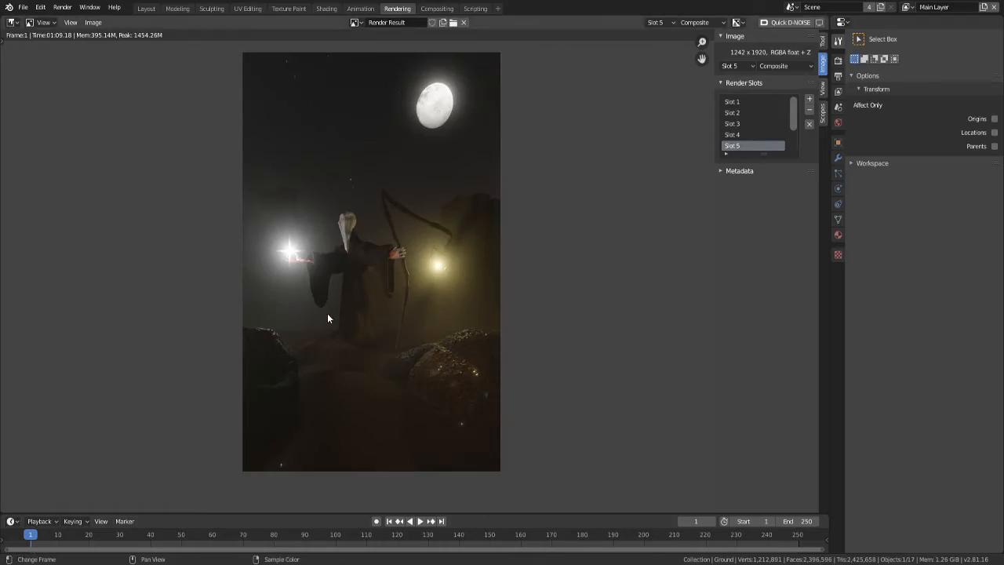
pyautogui.scroll(1, 327, 318)
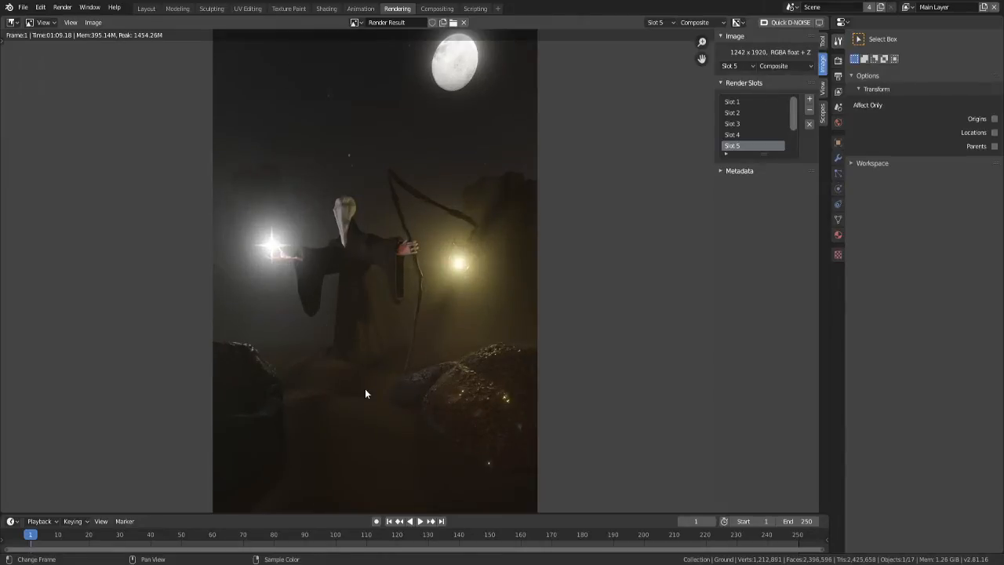
pyautogui.scroll(1, 365, 390)
pyautogui.moveTo(364, 390); pyautogui.dragTo(335, 353, button='middle')
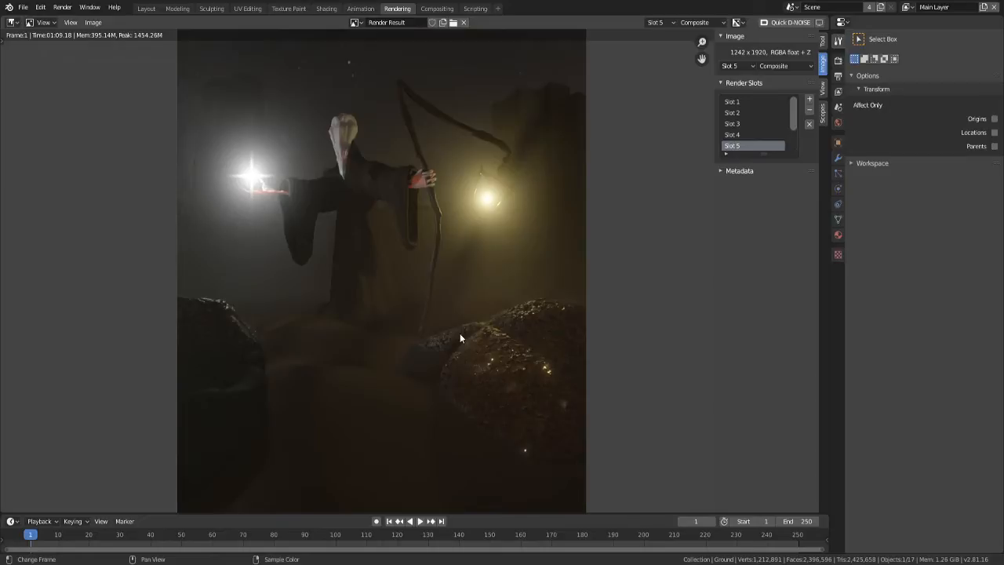
pyautogui.scroll(-1, 459, 337)
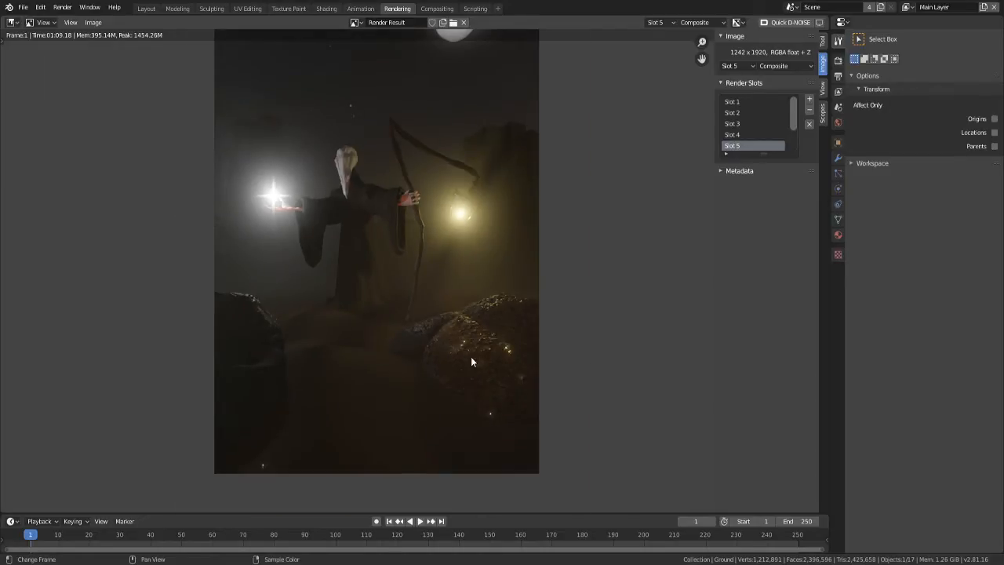
pyautogui.scroll(1, 479, 261)
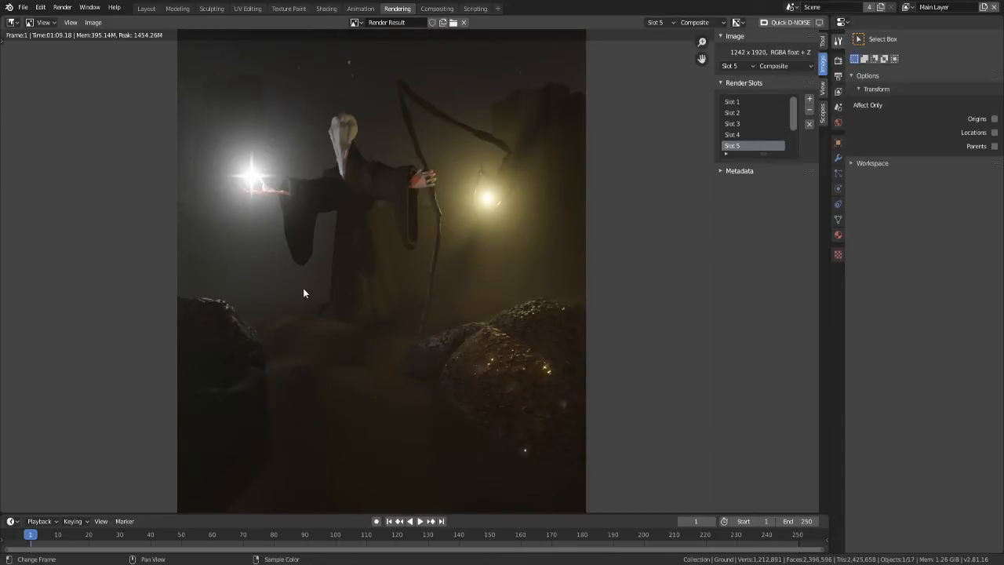
# - Return to the 3D layout, view the terrain around the figure from another angle, and save the project file
pyautogui.click(146, 8)
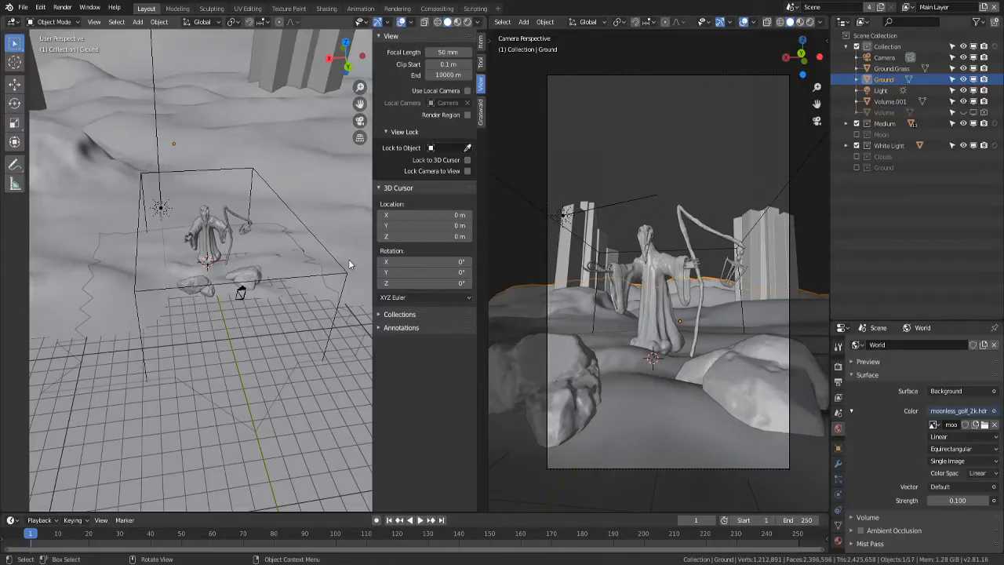
pyautogui.moveTo(348, 259); pyautogui.dragTo(441, 276, button='middle')
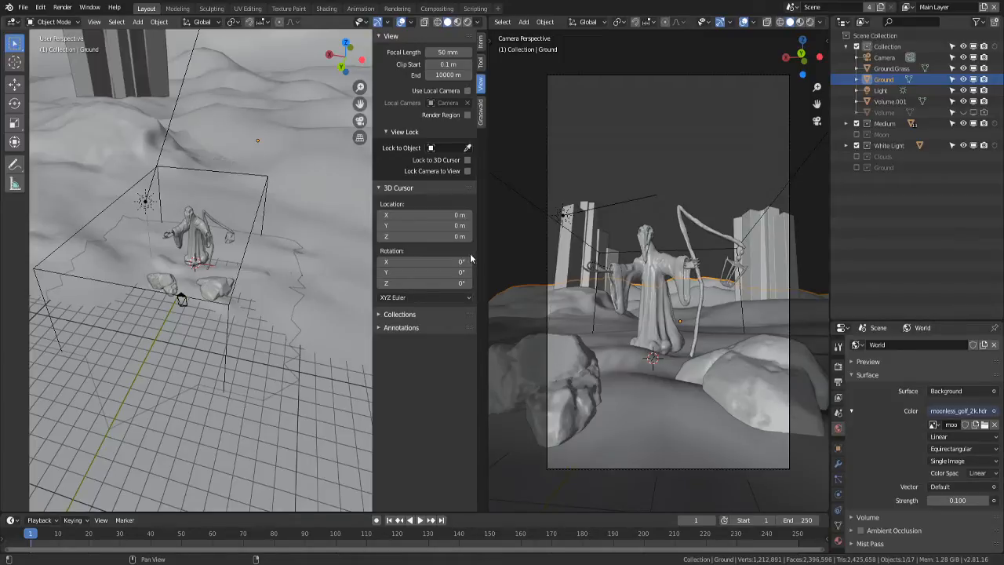
pyautogui.moveTo(470, 258); pyautogui.dragTo(268, 301, button='middle')
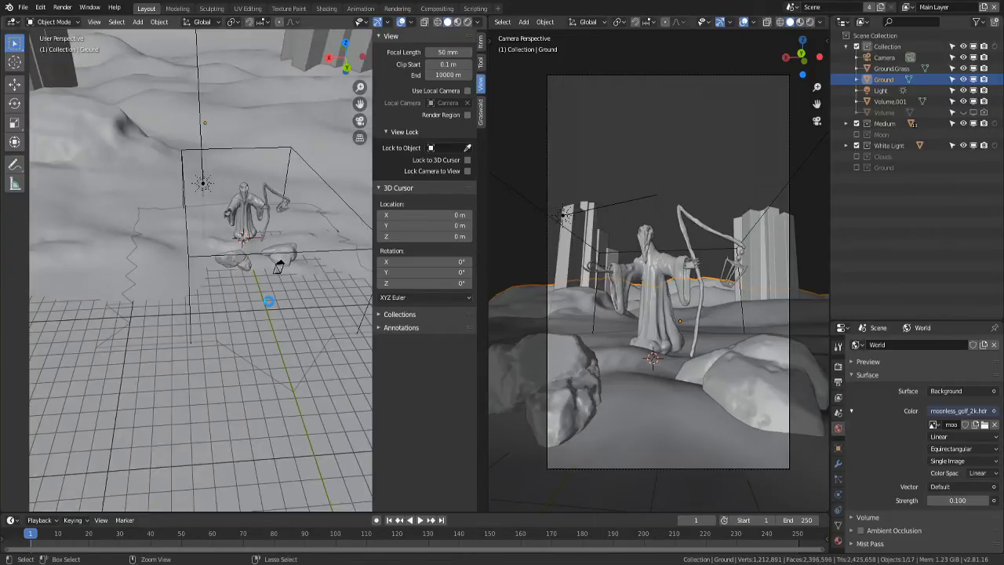
pyautogui.hotkey('ctrl', 's')
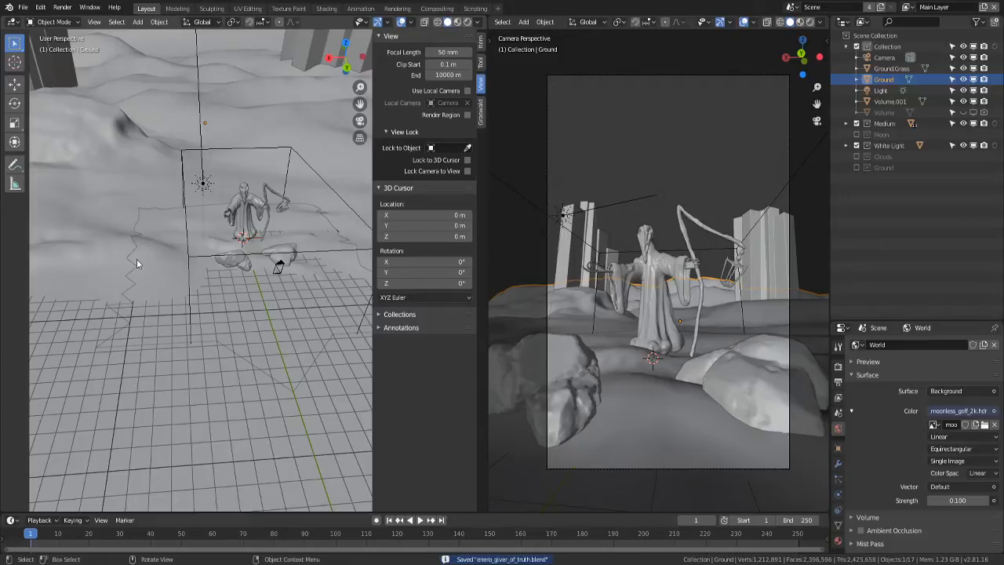
# - Merge the two 3D views into one large perspective view with the Ground.Grass patch selected, and save the project
pyautogui.click(847, 68)
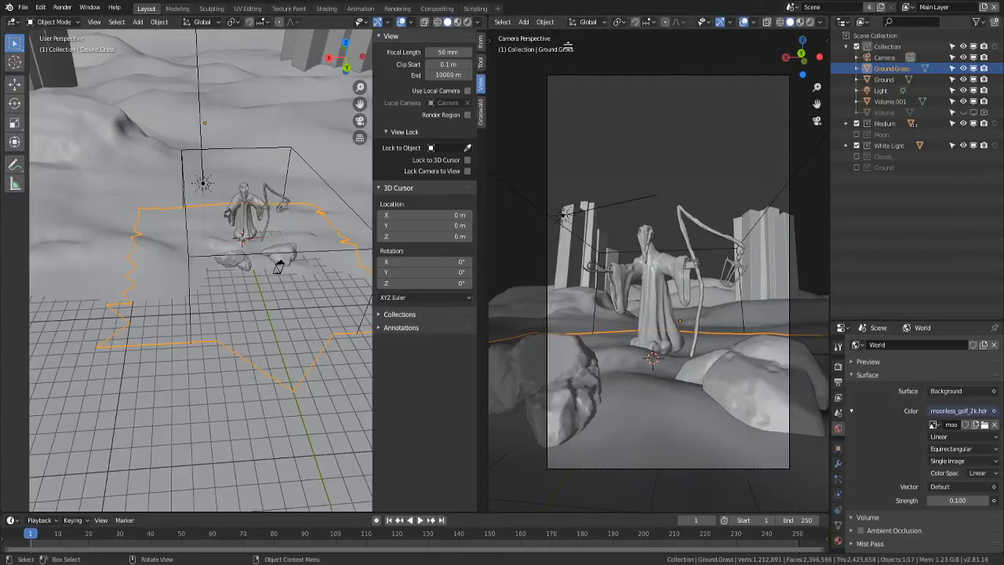
pyautogui.click(549, 23)
pyautogui.moveTo(485, 14); pyautogui.dragTo(527, 295)
pyautogui.hotkey('ctrl', 's')
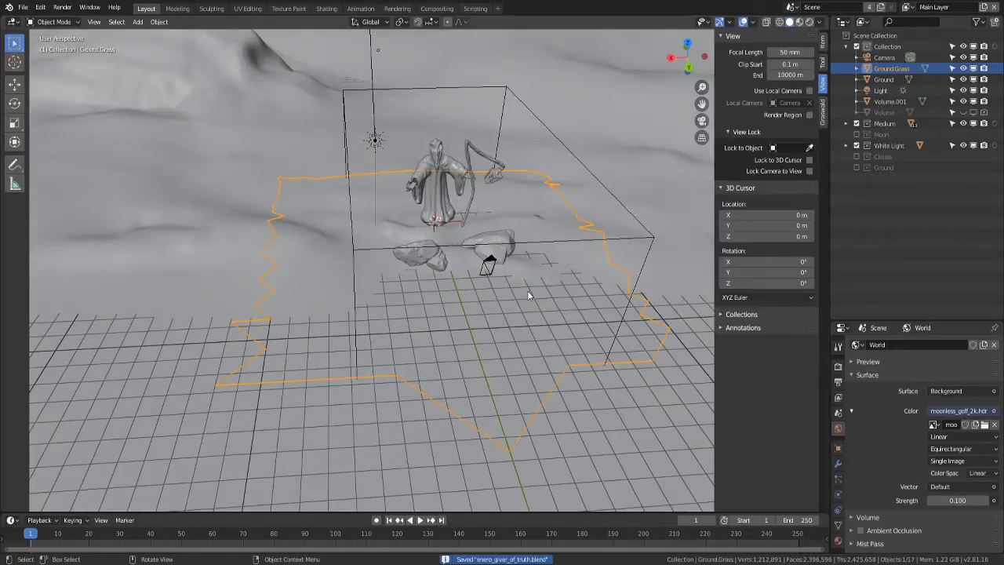
# - Add a Graswald particle system to the Ground.Grass patch and name it automatically in a widened settings area
pyautogui.moveTo(527, 295); pyautogui.dragTo(502, 315, button='middle')
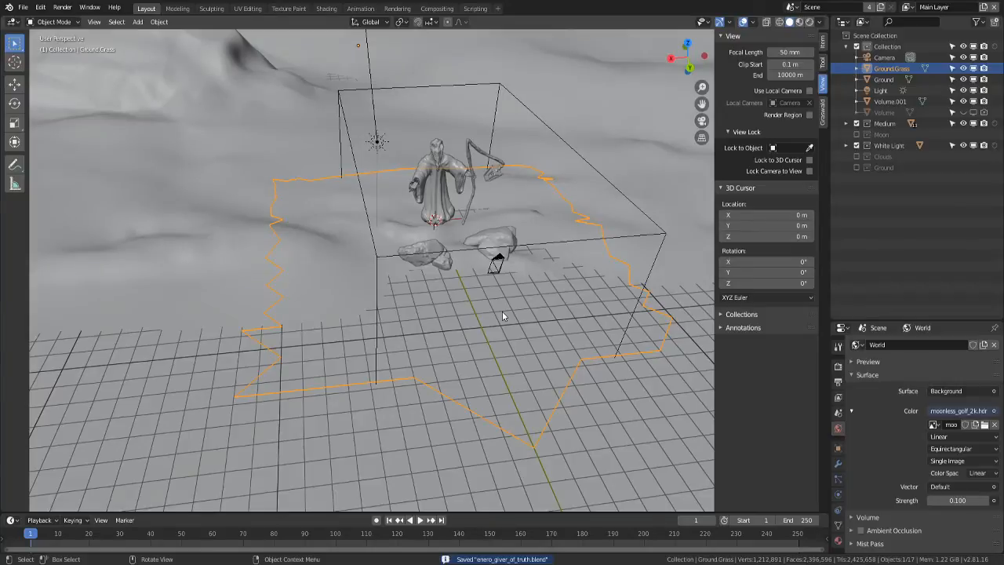
pyautogui.scroll(2, 502, 311)
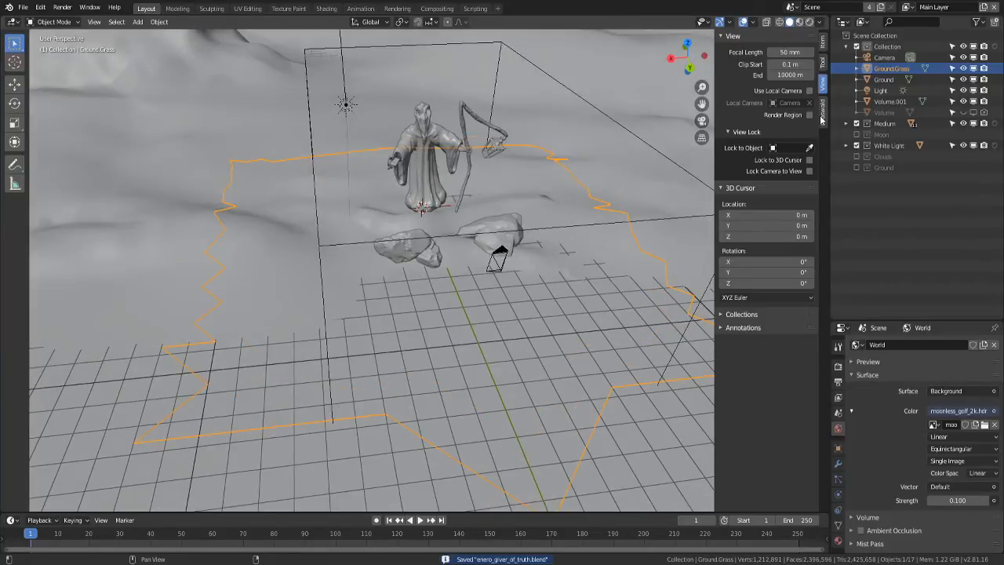
pyautogui.click(822, 115)
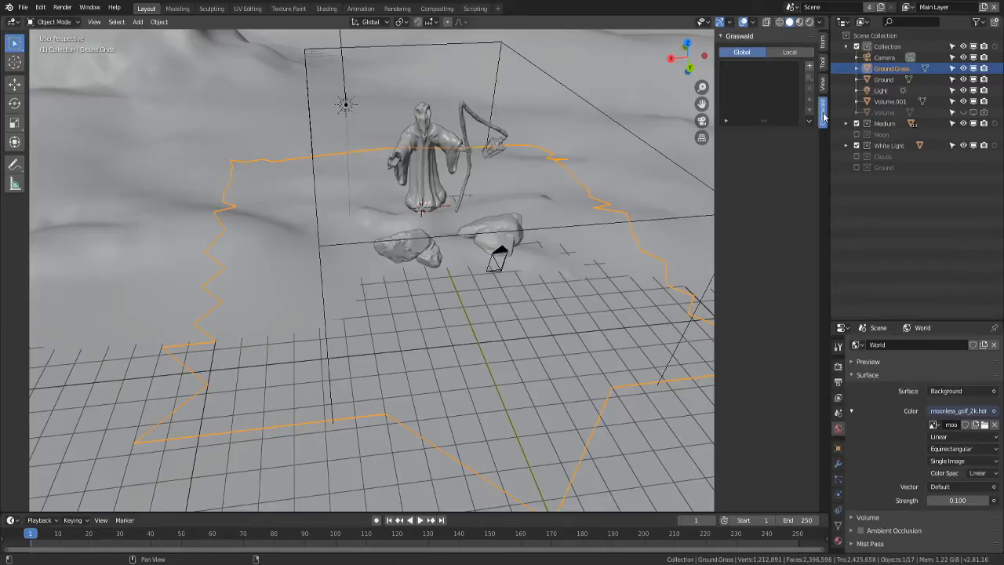
pyautogui.moveTo(538, 298); pyautogui.dragTo(522, 300, button='middle')
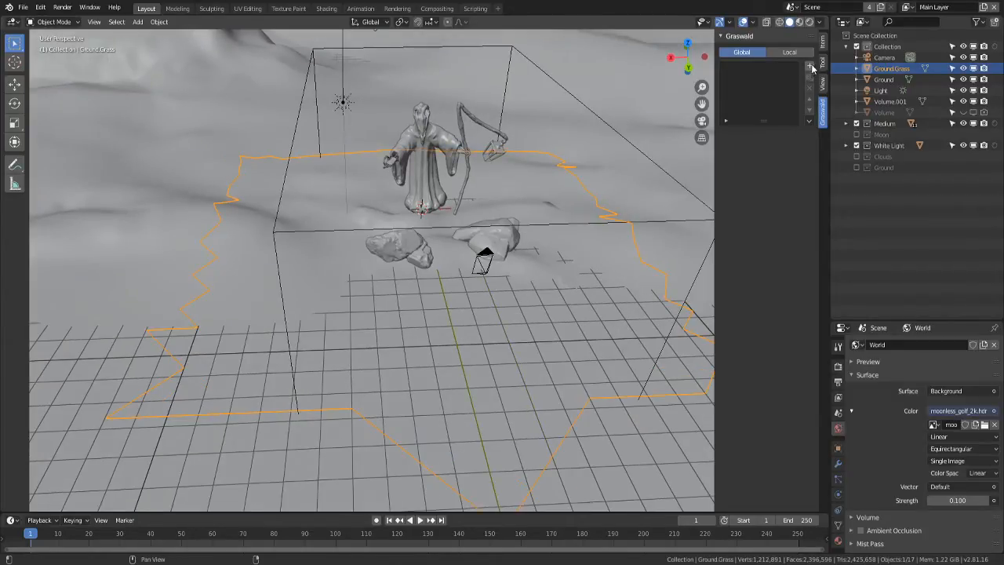
pyautogui.click(810, 67)
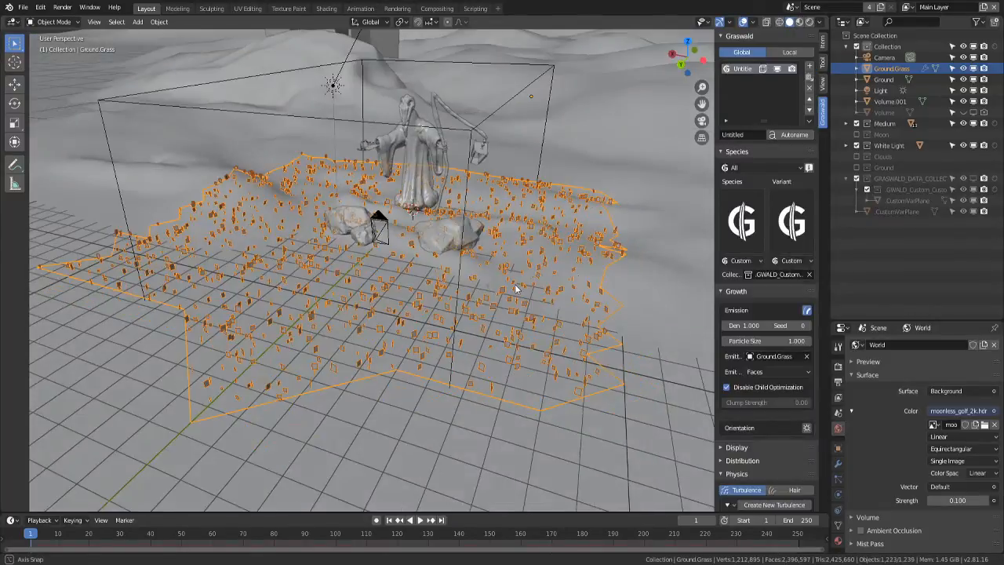
pyautogui.moveTo(514, 284); pyautogui.dragTo(712, 174, button='middle')
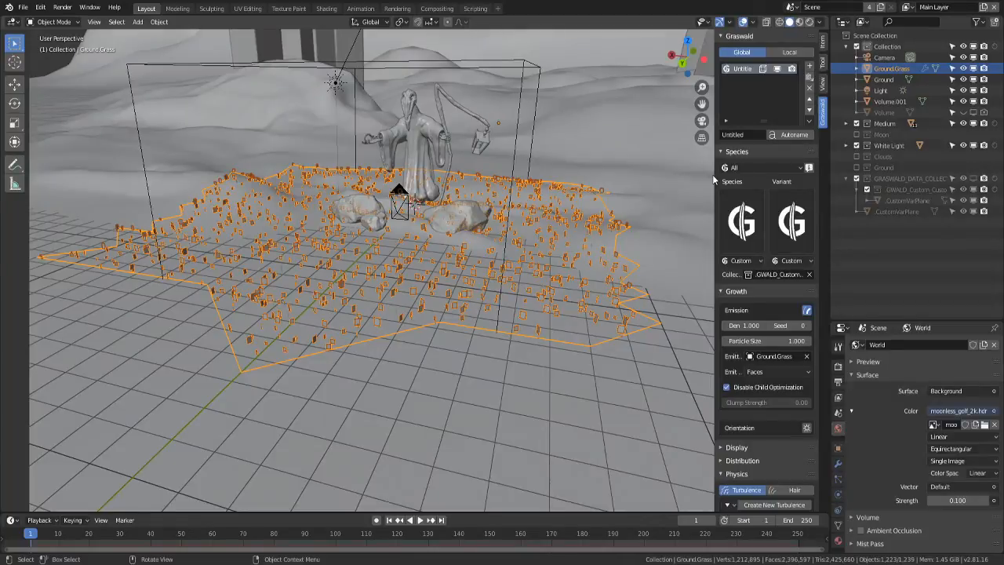
pyautogui.moveTo(714, 174); pyautogui.dragTo(633, 176)
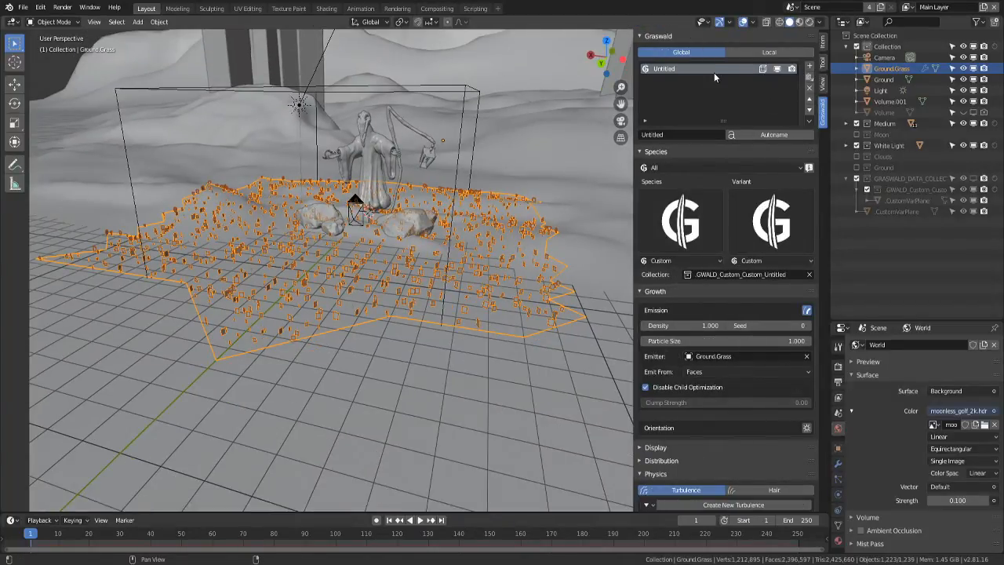
pyautogui.click(741, 134)
# - Set the particle system's species to Ribwort Plantain and update its name automatically to match
pyautogui.click(674, 222)
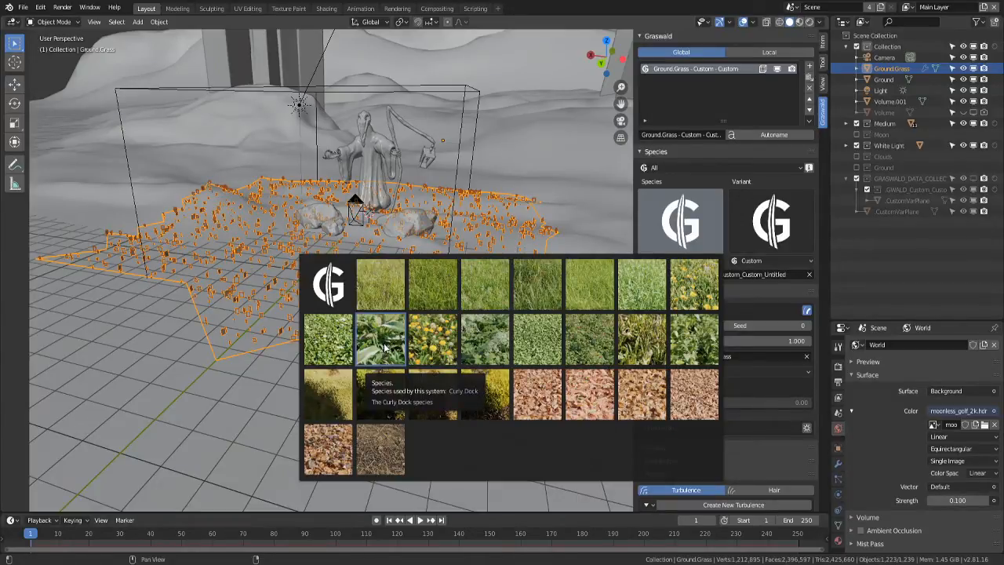
pyautogui.click(652, 348)
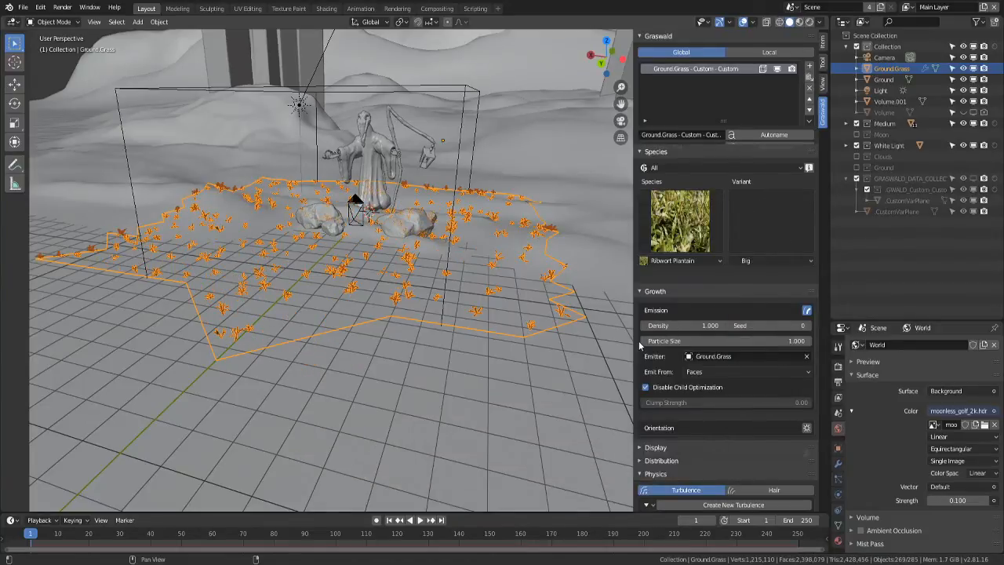
pyautogui.moveTo(342, 325); pyautogui.dragTo(624, 234, button='middle')
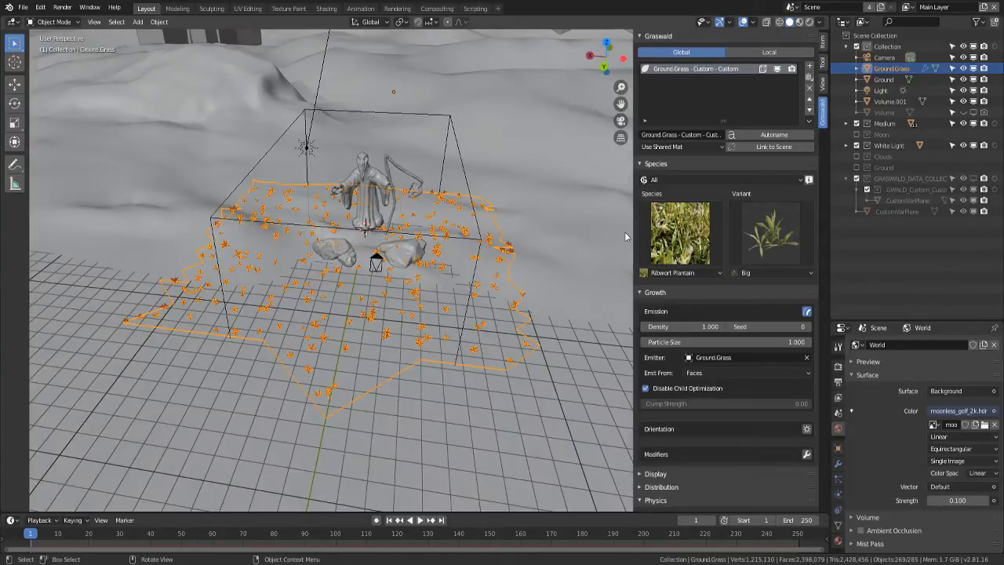
pyautogui.click(760, 136)
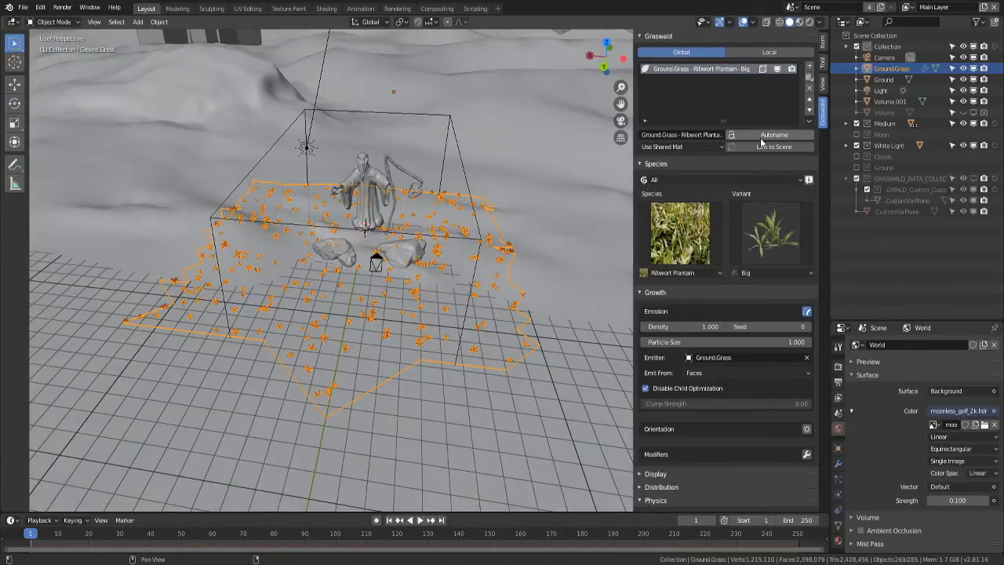
# - Change the Ribwort Plantain variant to Flower and inspect the scattered plants around the rocks
pyautogui.click(757, 235)
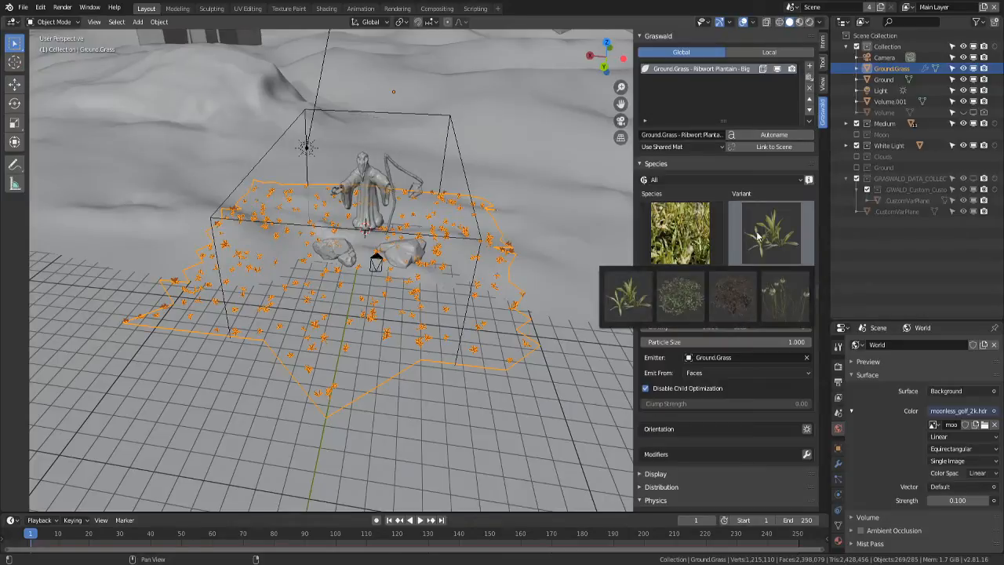
pyautogui.click(778, 305)
pyautogui.scroll(5, 505, 292)
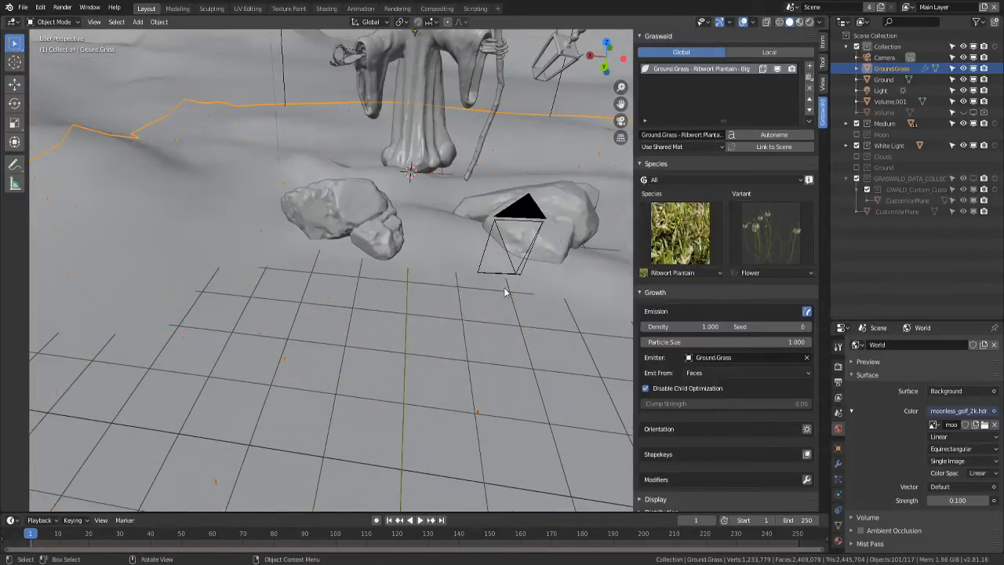
pyautogui.scroll(-5, 505, 292)
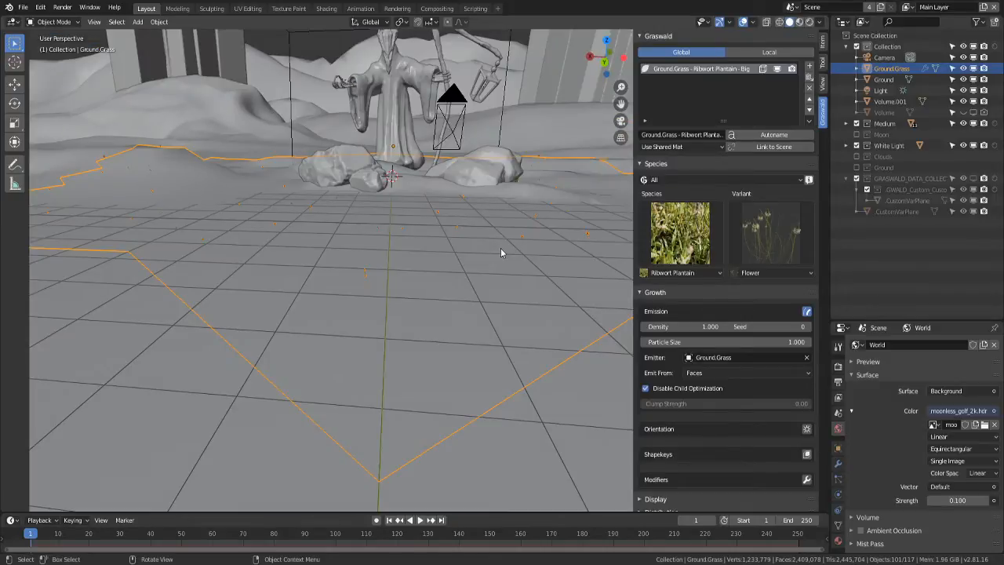
pyautogui.moveTo(501, 252); pyautogui.dragTo(785, 290, button='middle')
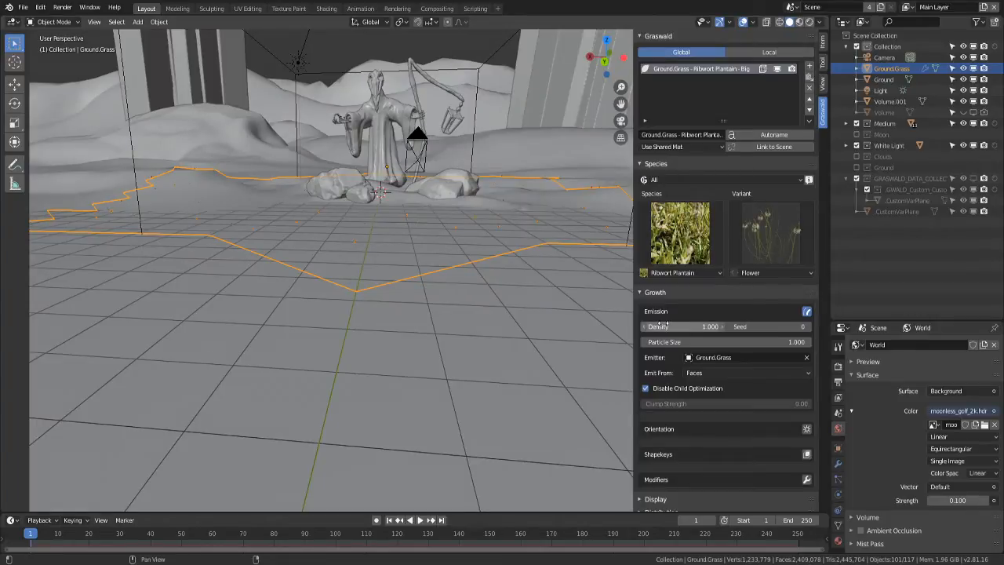
# - Set the plant emission density to 24.820 and review the system's growth, physics and material settings
pyautogui.moveTo(663, 325); pyautogui.dragTo(772, 327)
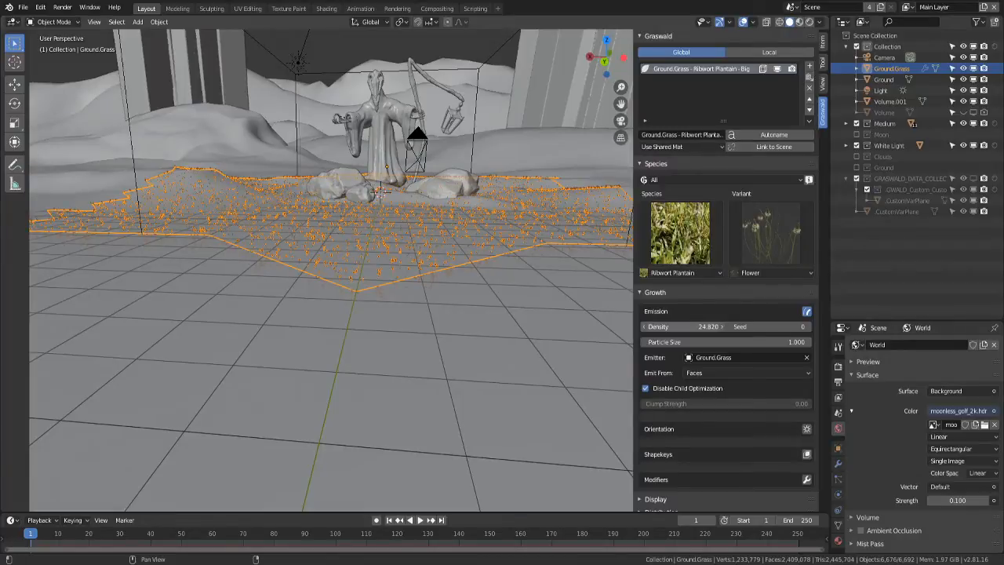
pyautogui.moveTo(471, 267); pyautogui.dragTo(505, 301, button='middle')
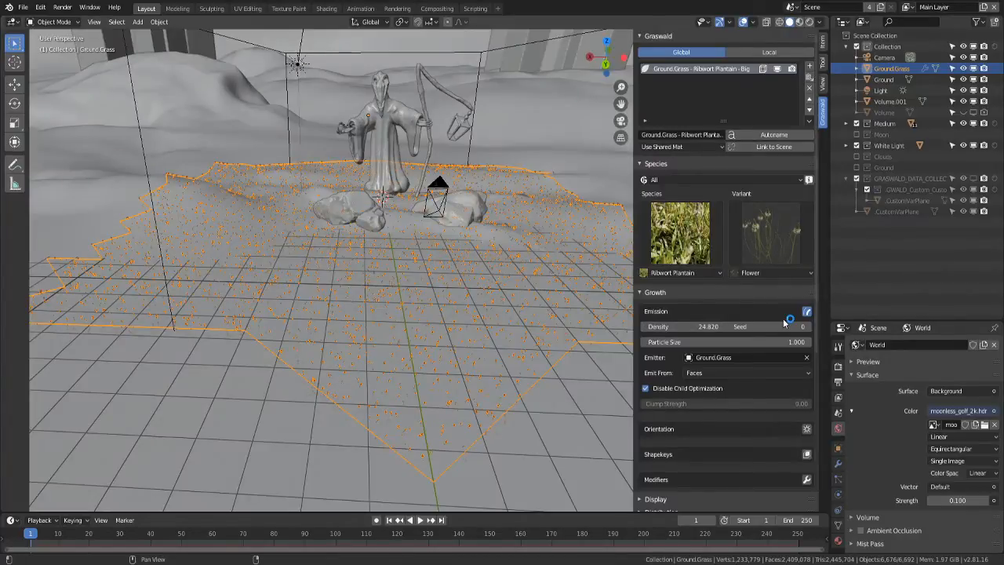
pyautogui.scroll(-3, 777, 329)
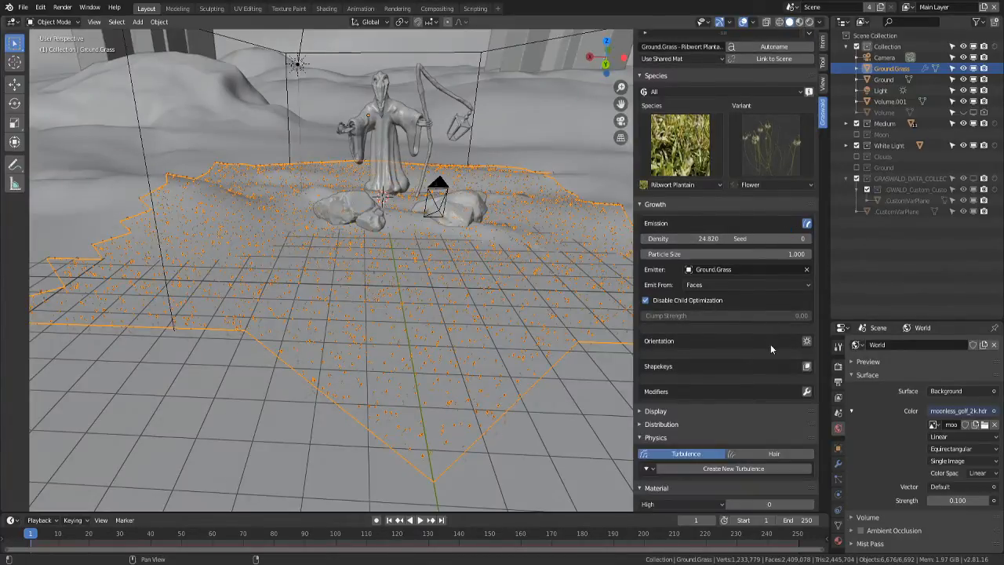
pyautogui.scroll(-3, 771, 348)
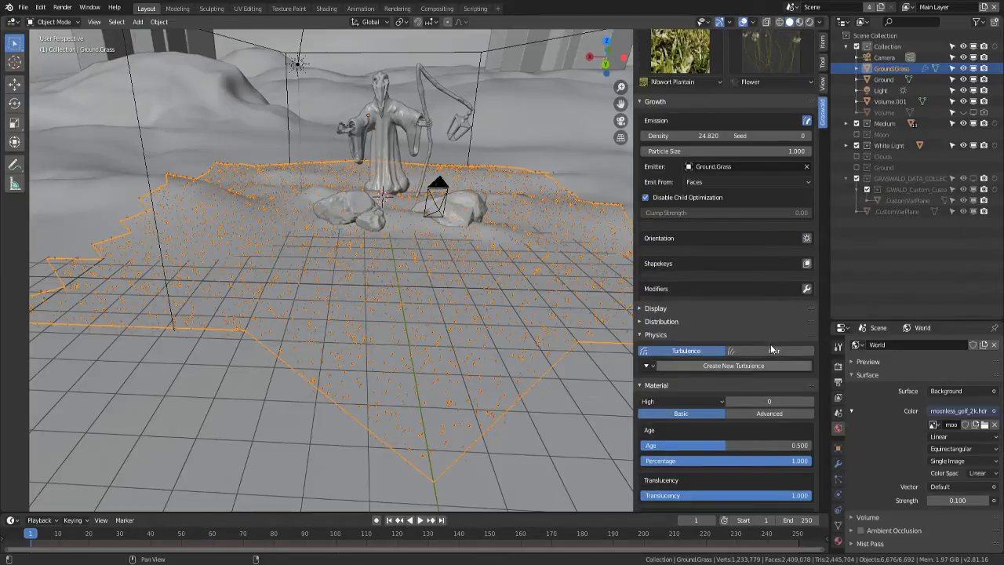
# - Examine the whole Ground.Grass patch and review the plant system's species, growth, physics and material settings
pyautogui.scroll(6, 772, 348)
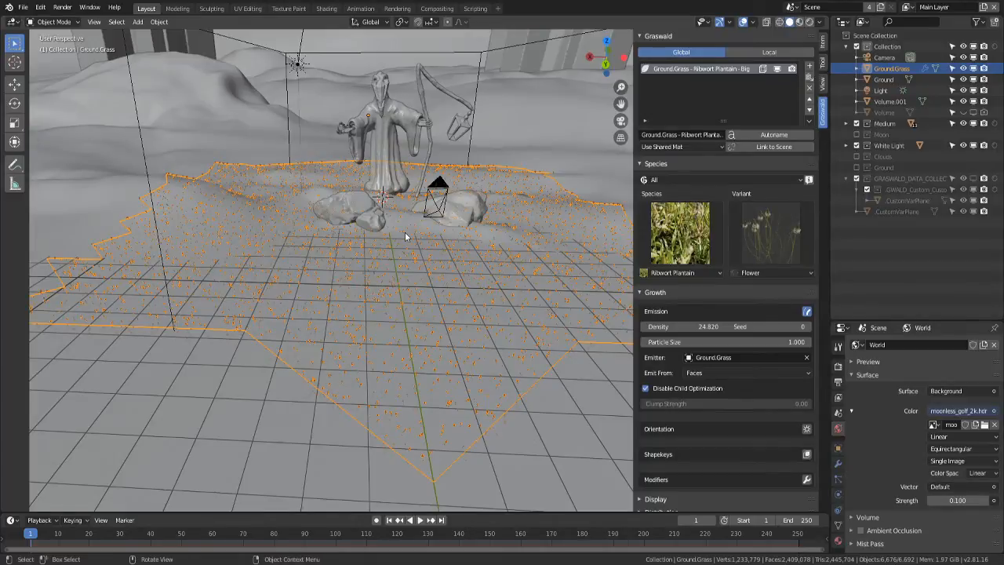
pyautogui.moveTo(404, 232); pyautogui.dragTo(306, 298, button='middle')
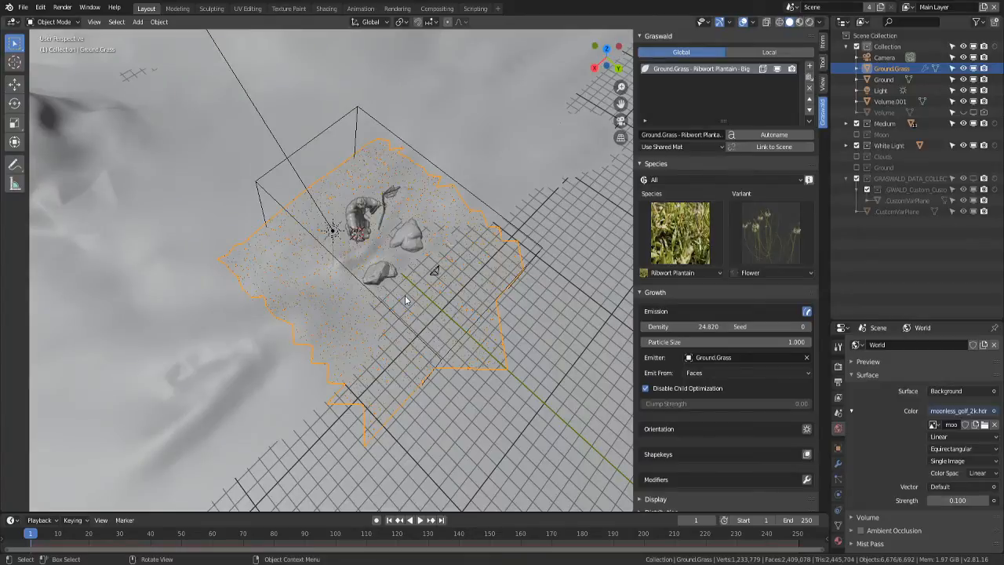
pyautogui.moveTo(405, 295); pyautogui.dragTo(516, 306, button='middle')
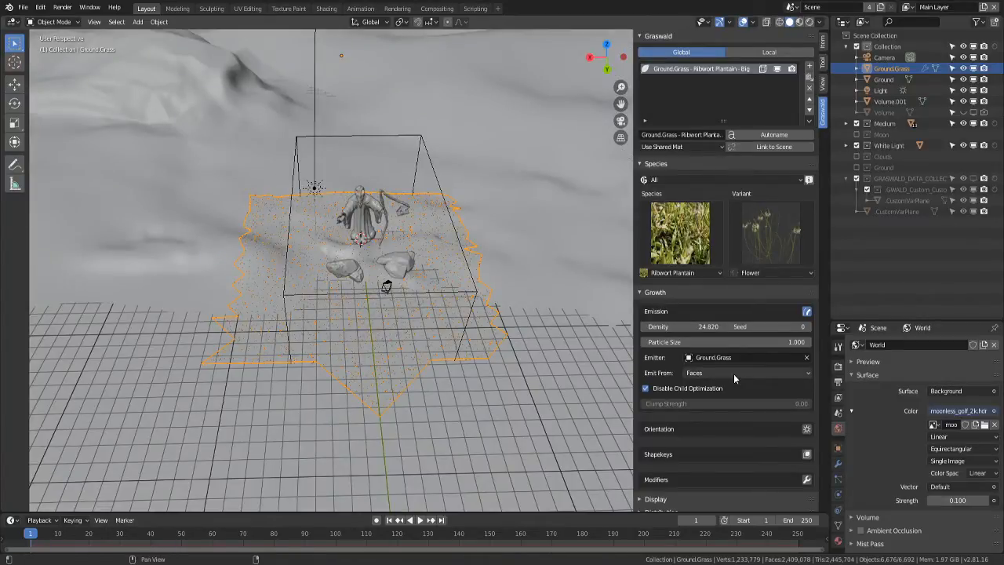
pyautogui.scroll(-4, 733, 373)
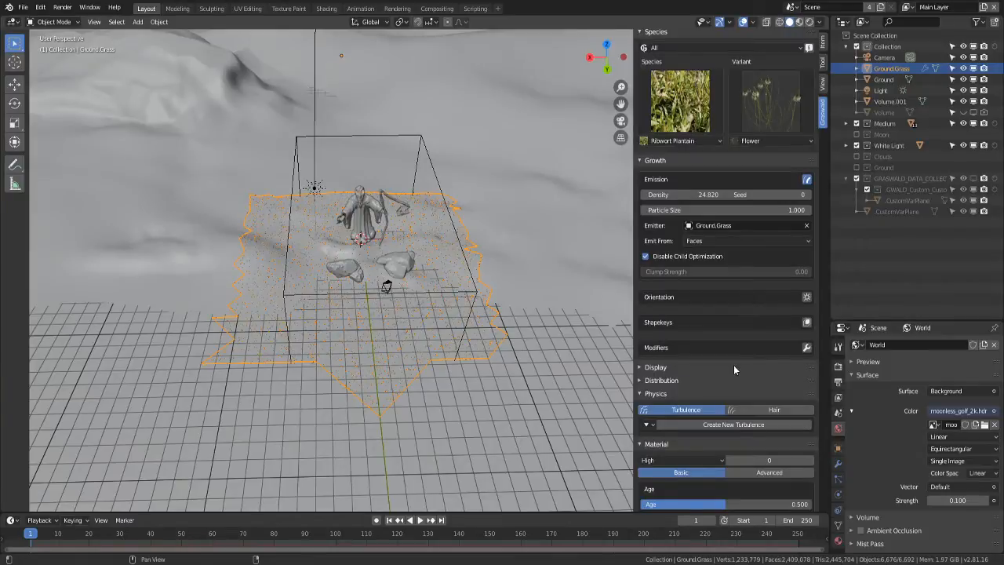
pyautogui.scroll(-3, 734, 366)
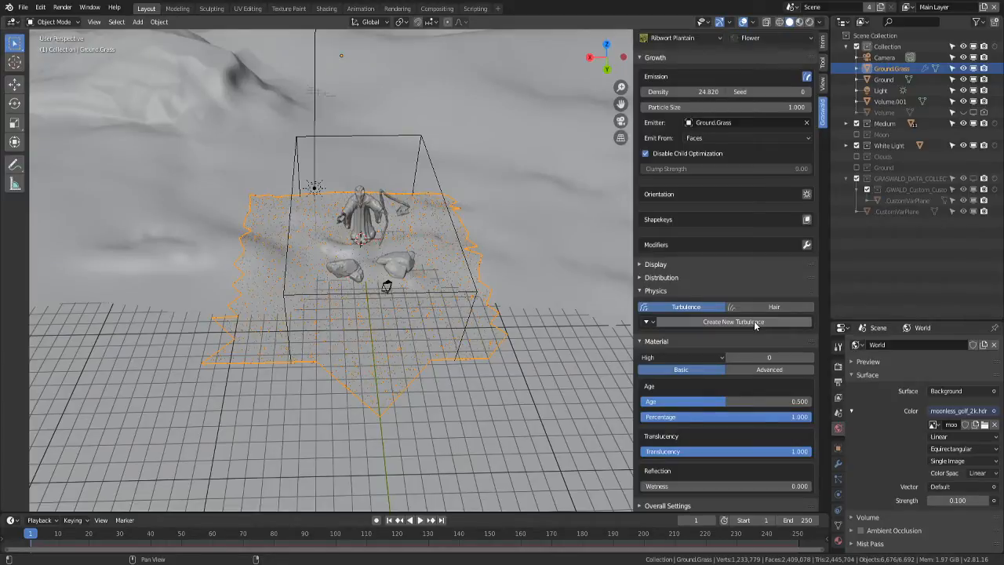
pyautogui.scroll(3, 754, 322)
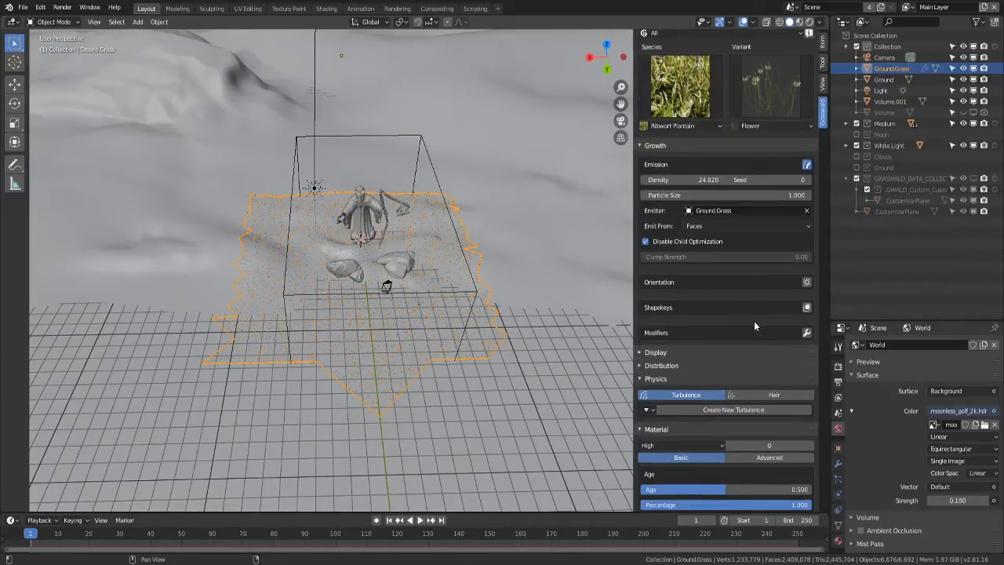
pyautogui.scroll(2, 754, 325)
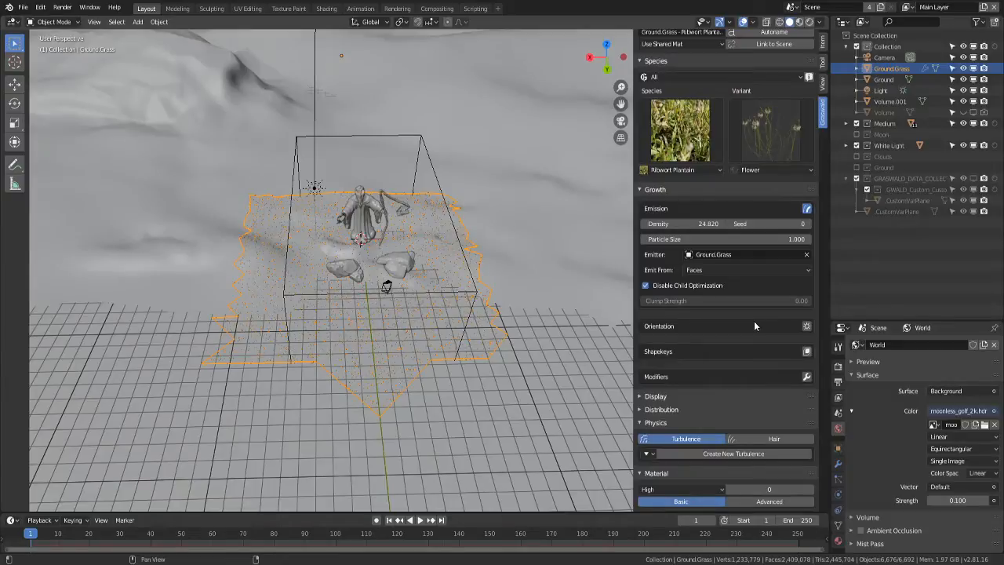
pyautogui.scroll(3, 754, 324)
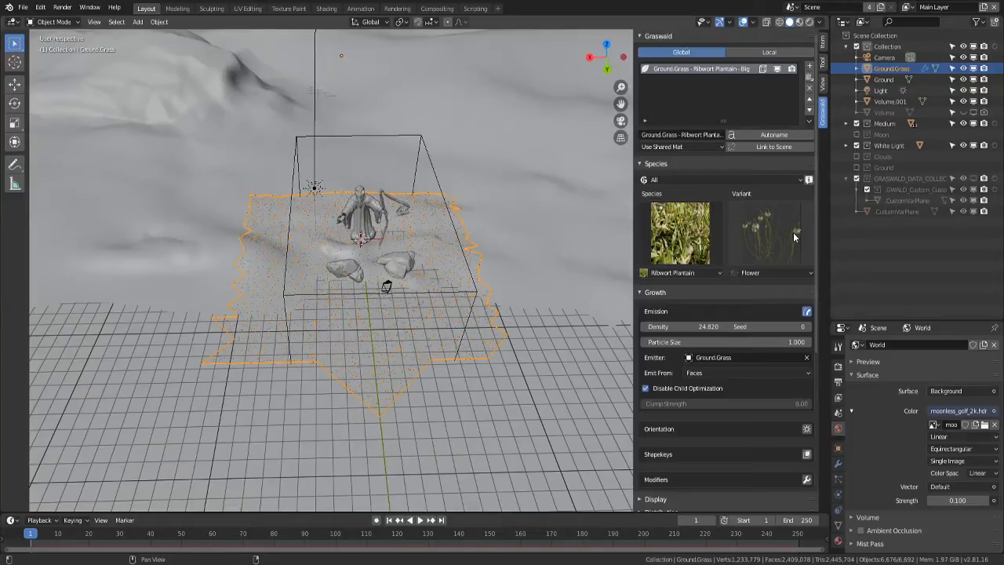
pyautogui.scroll(-2, 776, 318)
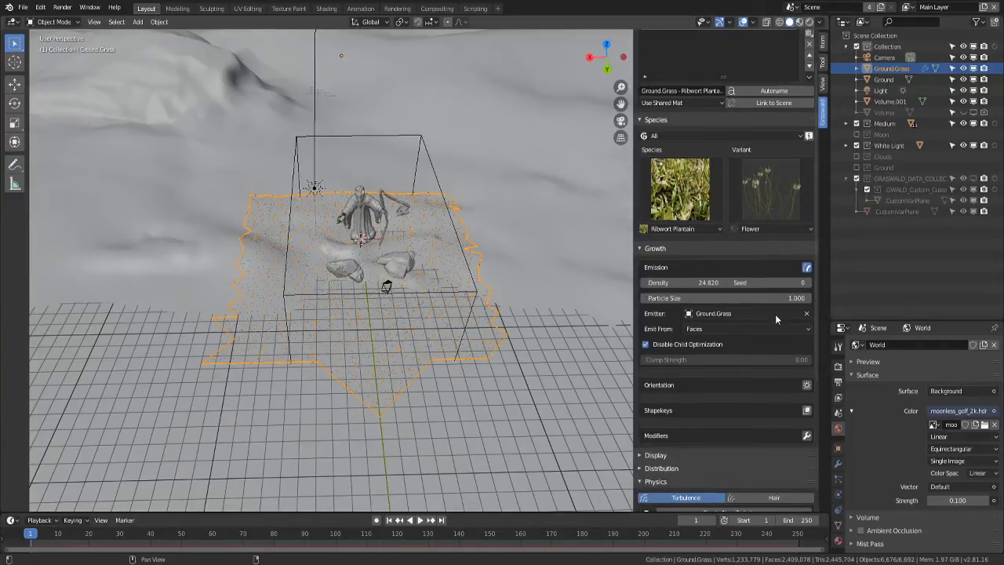
pyautogui.scroll(-3, 775, 314)
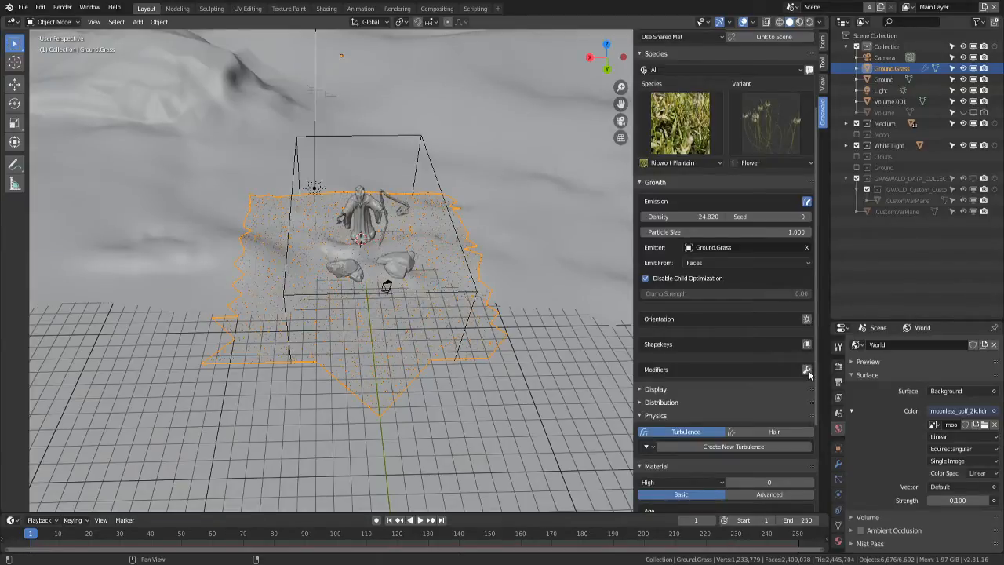
# - Check the shape key, modifier and display options of the Ribwort Plantain system, closing each again
pyautogui.click(807, 344)
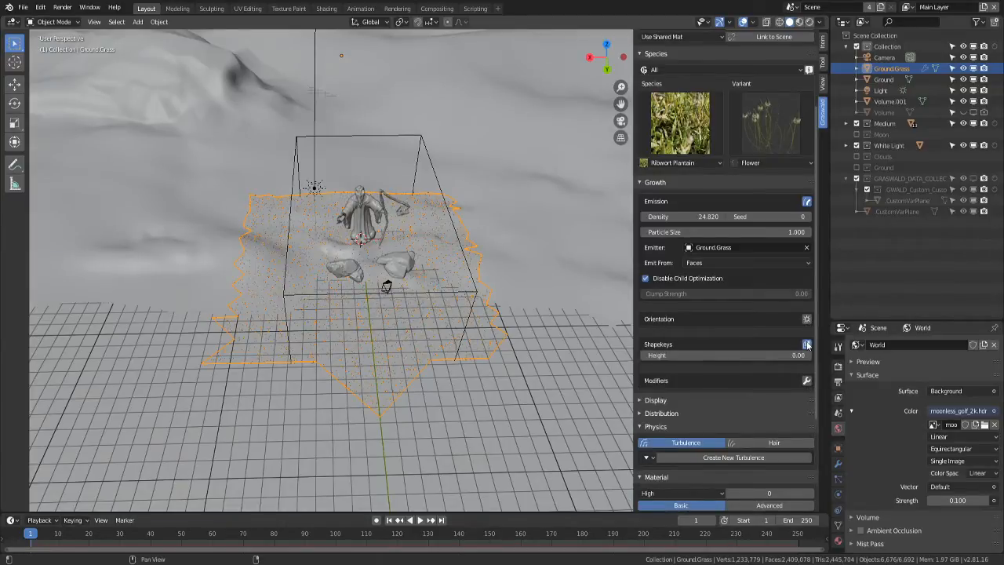
pyautogui.click(807, 344)
pyautogui.click(807, 369)
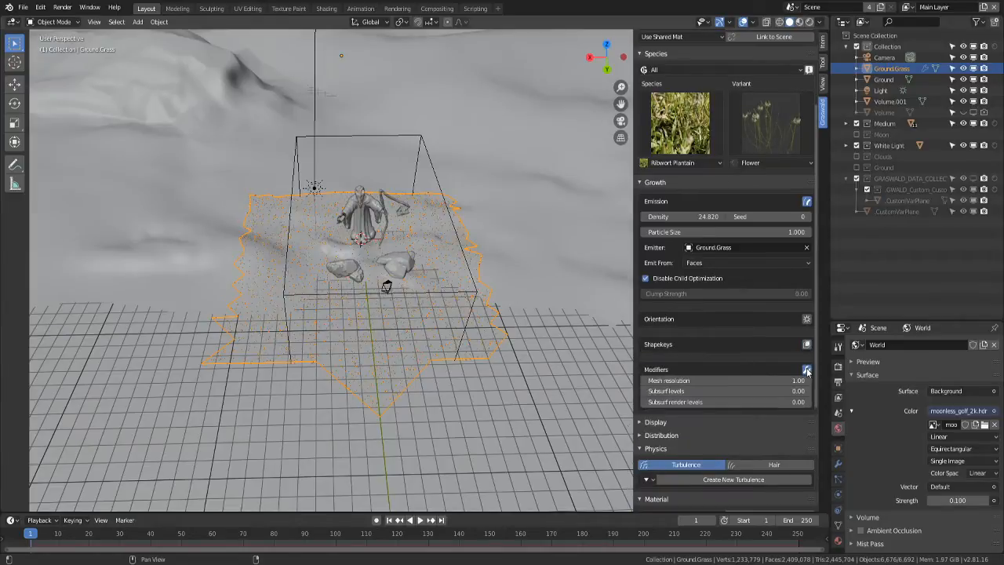
pyautogui.click(807, 370)
pyautogui.scroll(-3, 670, 331)
pyautogui.click(666, 328)
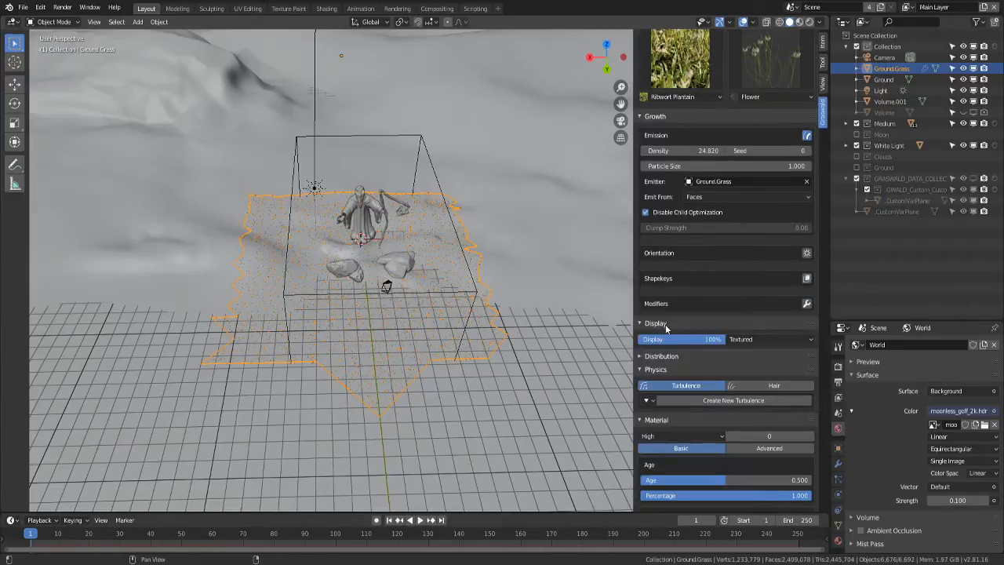
pyautogui.click(666, 327)
# - Open the distribution settings, save the file, and start painting the plants' density group from the camera view
pyautogui.click(670, 339)
pyautogui.scroll(-1, 669, 340)
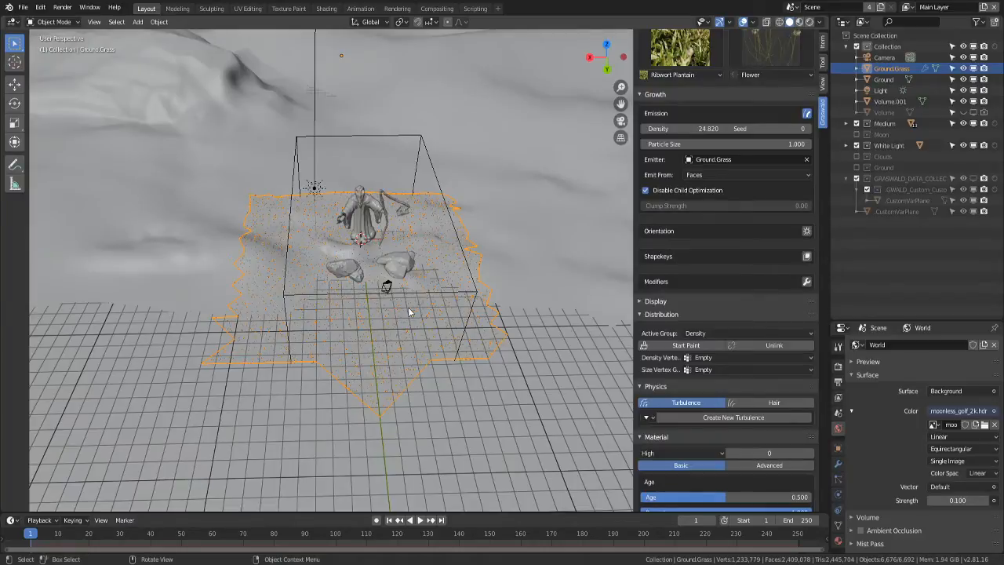
pyautogui.scroll(3, 436, 224)
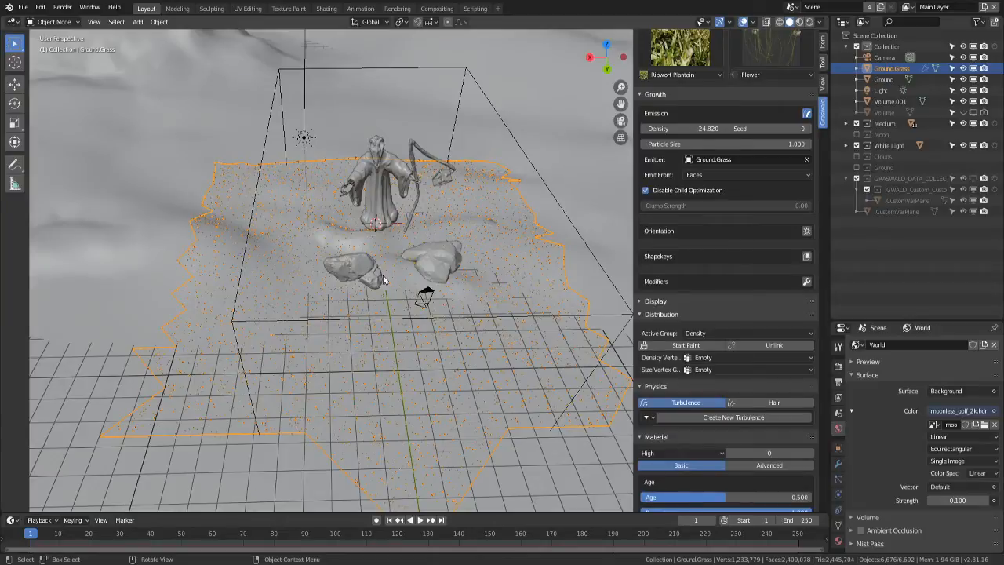
pyautogui.press('KP_0')
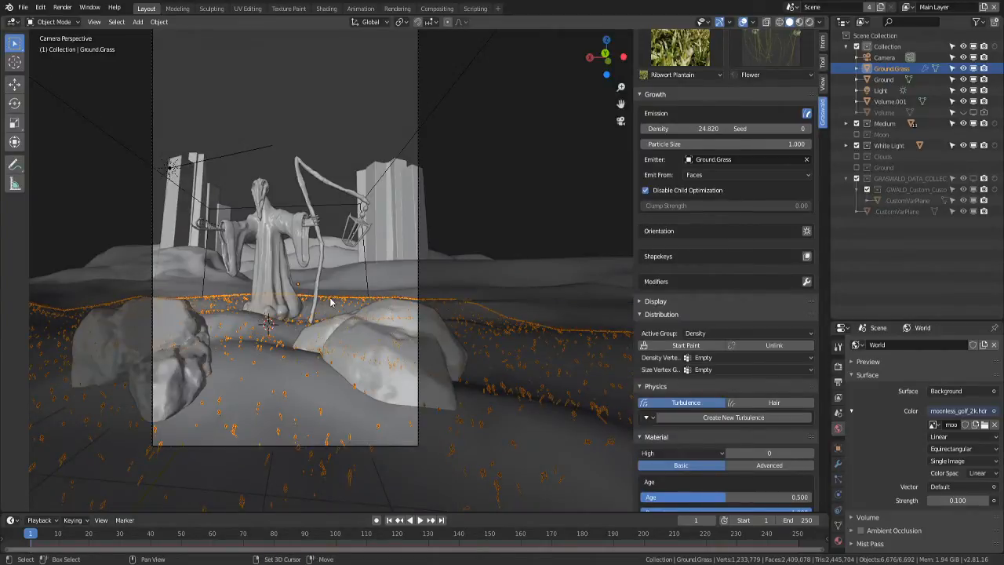
pyautogui.keyDown('shift'); pyautogui.moveTo(330, 302); pyautogui.dragTo(400, 306, button='middle'); pyautogui.keyUp('shift')
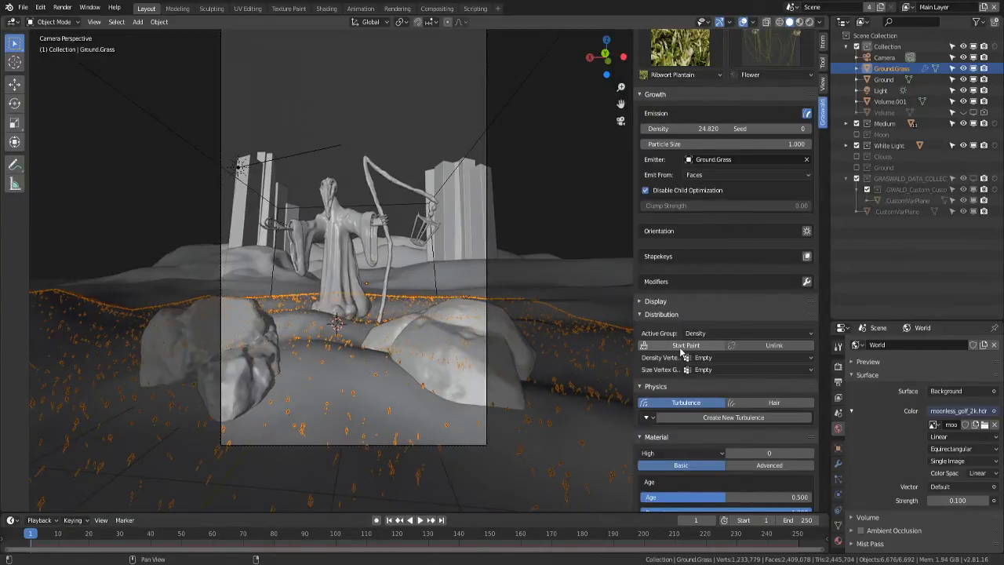
pyautogui.hotkey('ctrl', 's')
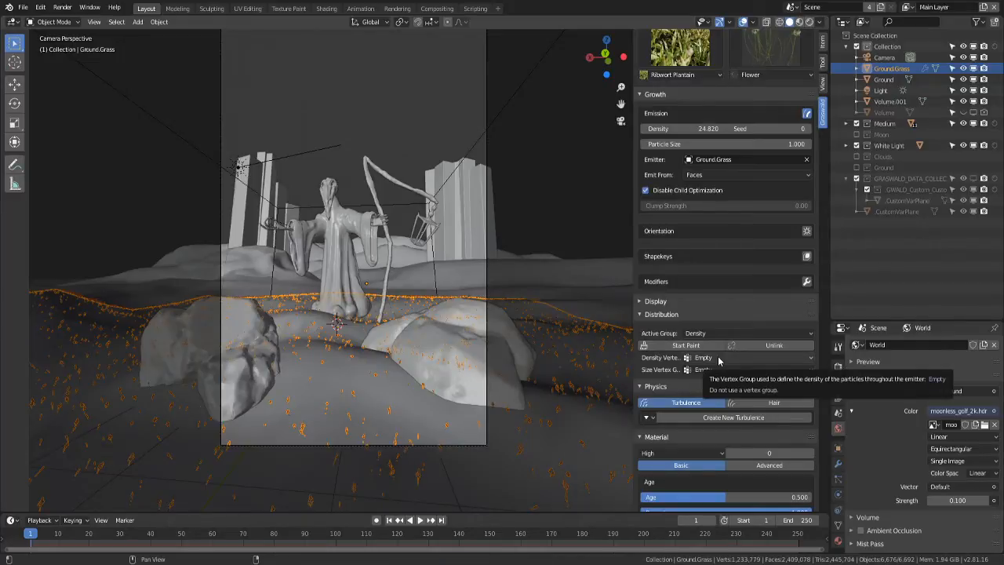
pyautogui.click(673, 348)
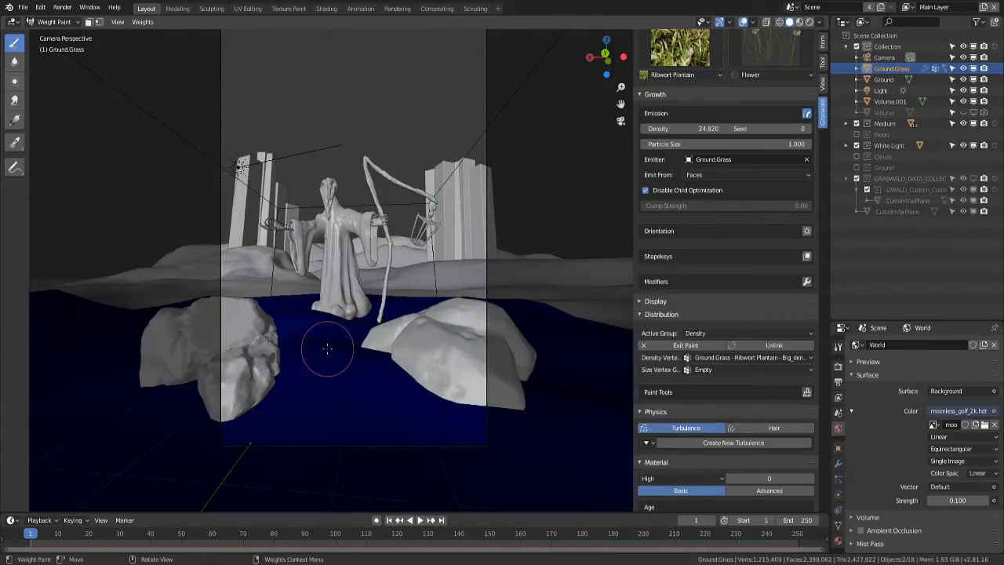
# - Paint density weight on the ground in front of the reaper, running between the two rocks
pyautogui.moveTo(327, 348); pyautogui.dragTo(336, 385, button='middle')
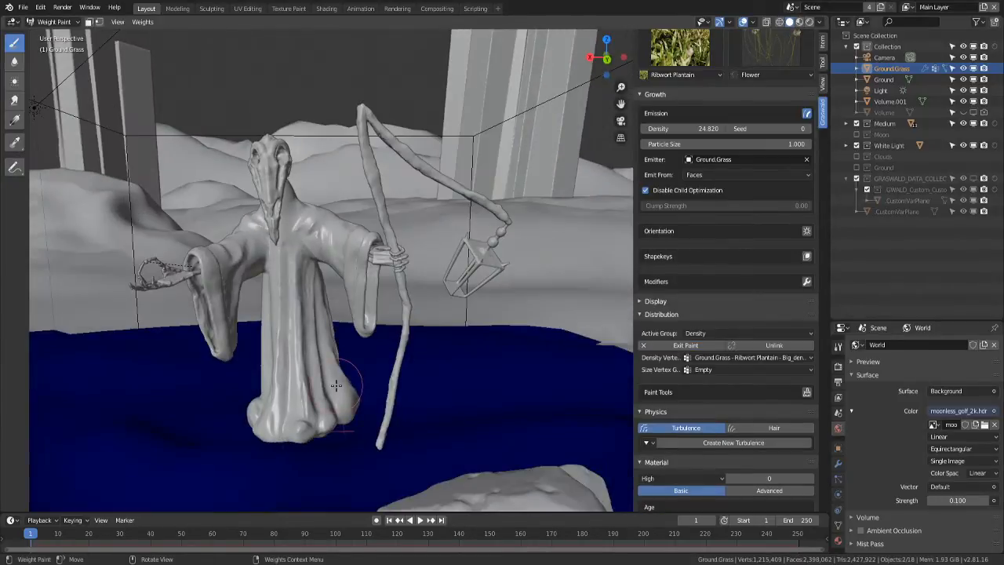
pyautogui.scroll(-3, 336, 385)
pyautogui.click(298, 401)
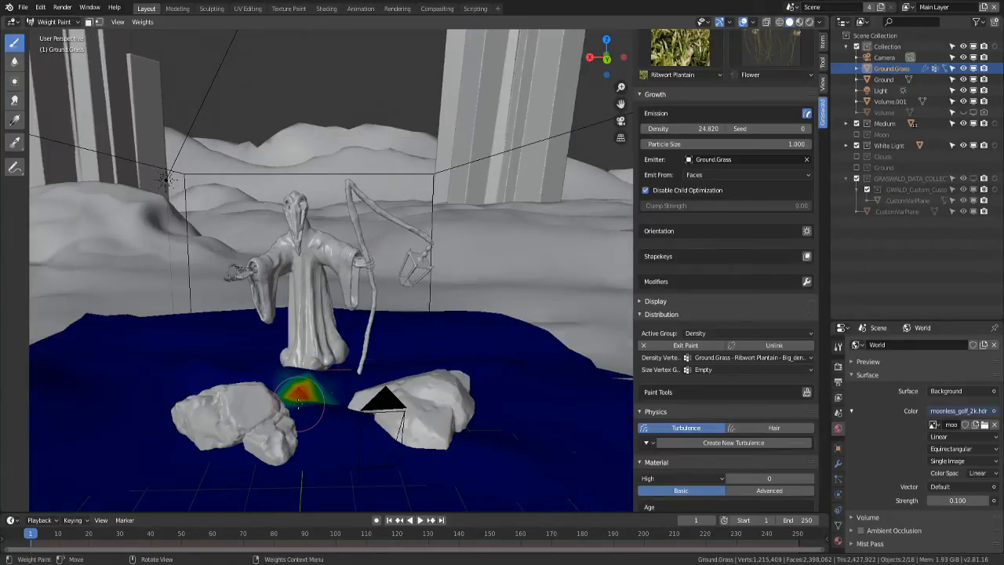
pyautogui.moveTo(298, 402); pyautogui.dragTo(323, 433)
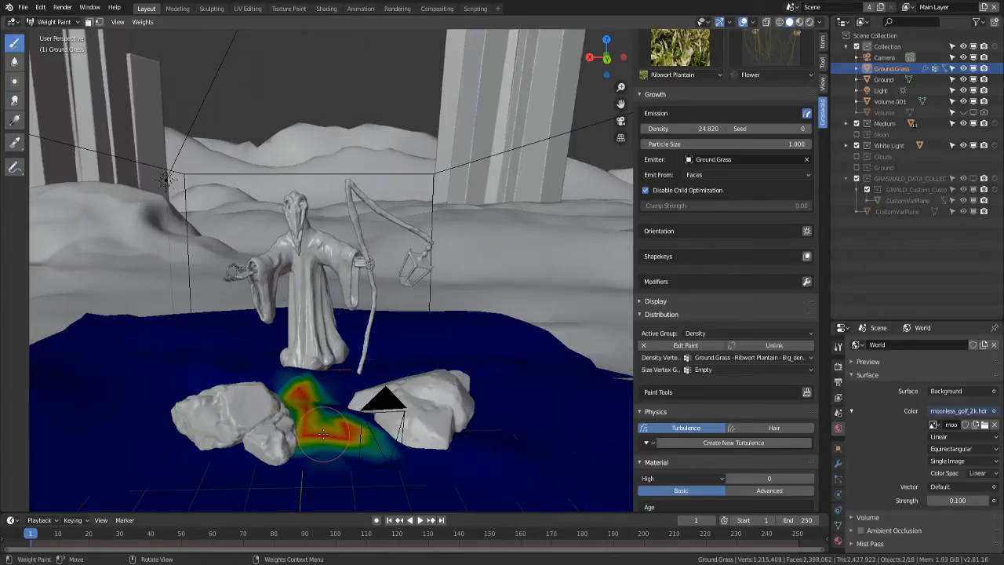
pyautogui.moveTo(323, 433); pyautogui.dragTo(315, 414, button='middle')
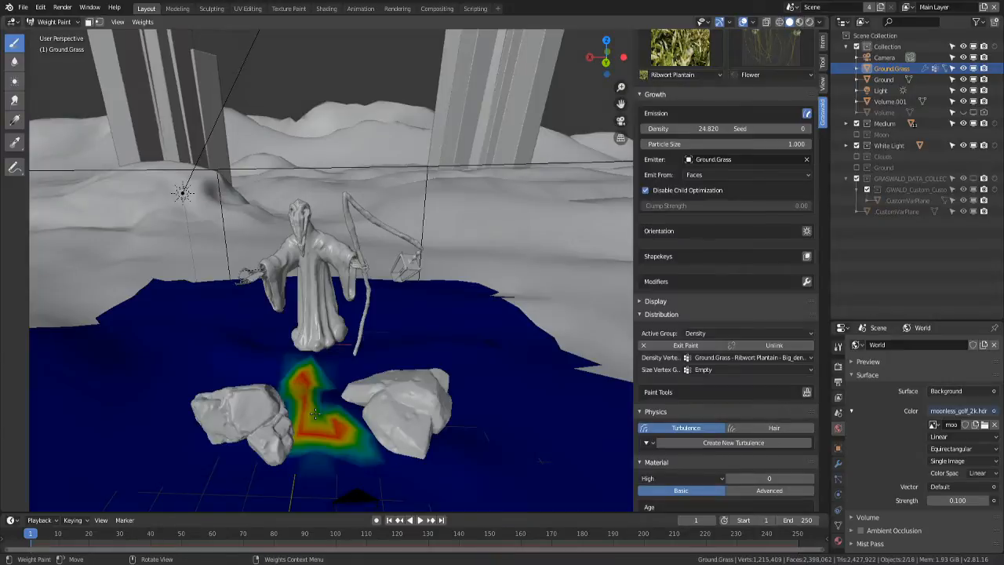
# - Fill the path between the rocks and the foreground at the camera frame's lower edge with density weight, using the camera view
pyautogui.press('KP_0')
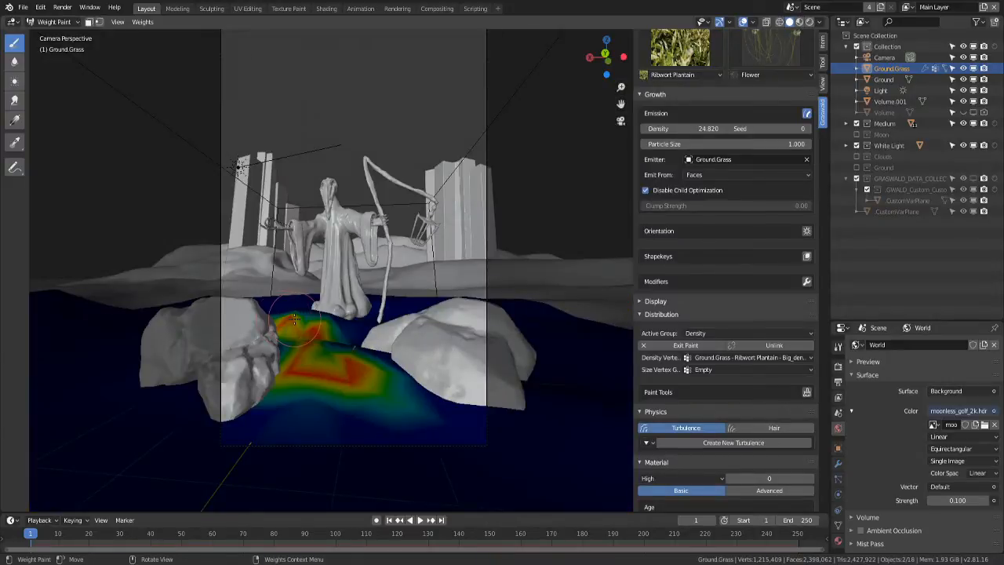
pyautogui.moveTo(294, 317)
pyautogui.mouseDown()
pyautogui.moveTo(457, 422)
pyautogui.moveTo(233, 447)
pyautogui.moveTo(206, 414)
pyautogui.moveTo(439, 464)
pyautogui.mouseUp()
pyautogui.keyDown('shift'); pyautogui.moveTo(479, 469); pyautogui.dragTo(484, 412, button='middle'); pyautogui.keyUp('shift')
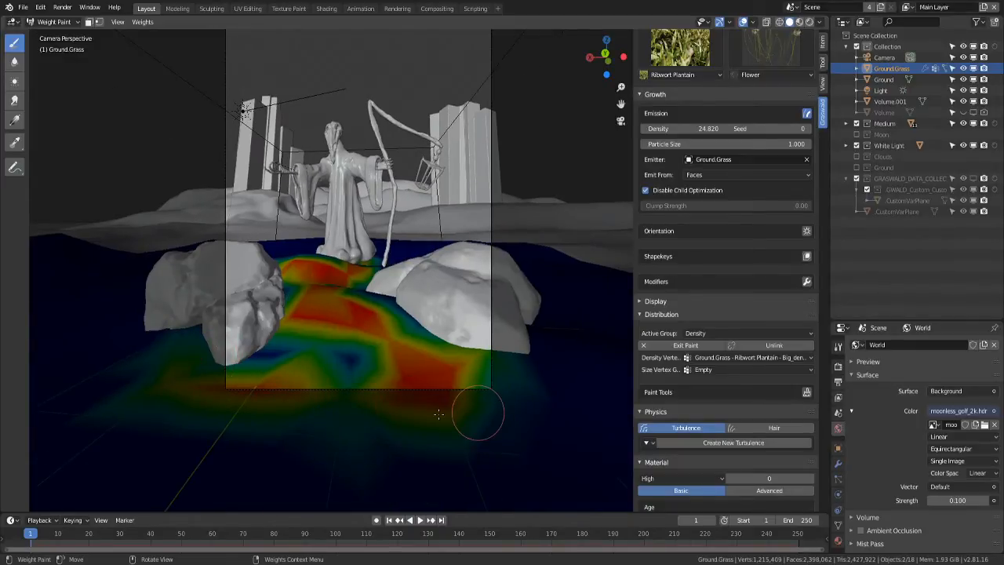
pyautogui.moveTo(438, 414)
pyautogui.mouseDown()
pyautogui.moveTo(280, 366)
pyautogui.moveTo(464, 403)
pyautogui.moveTo(435, 396)
pyautogui.moveTo(391, 315)
pyautogui.mouseUp()
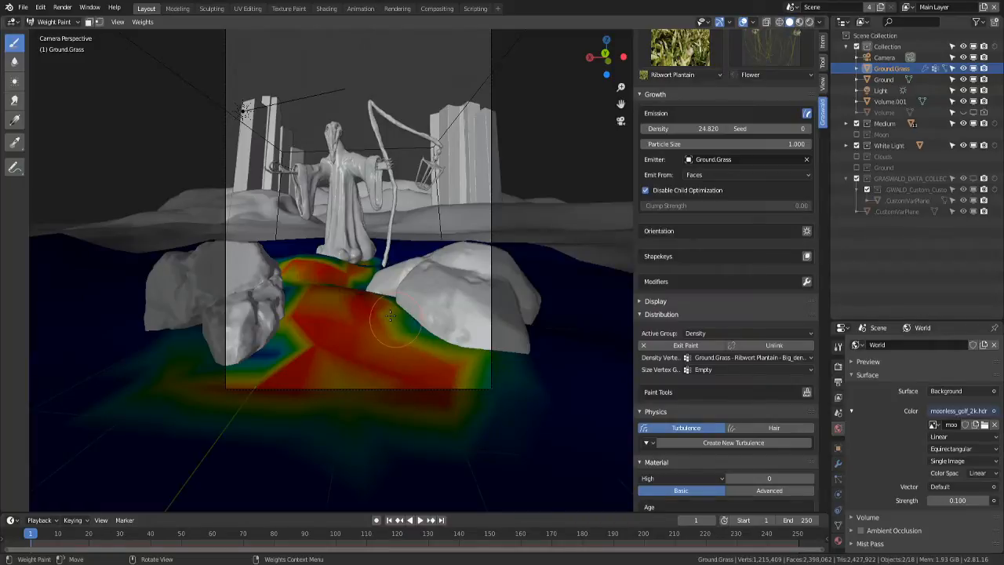
pyautogui.scroll(-1, 320, 367)
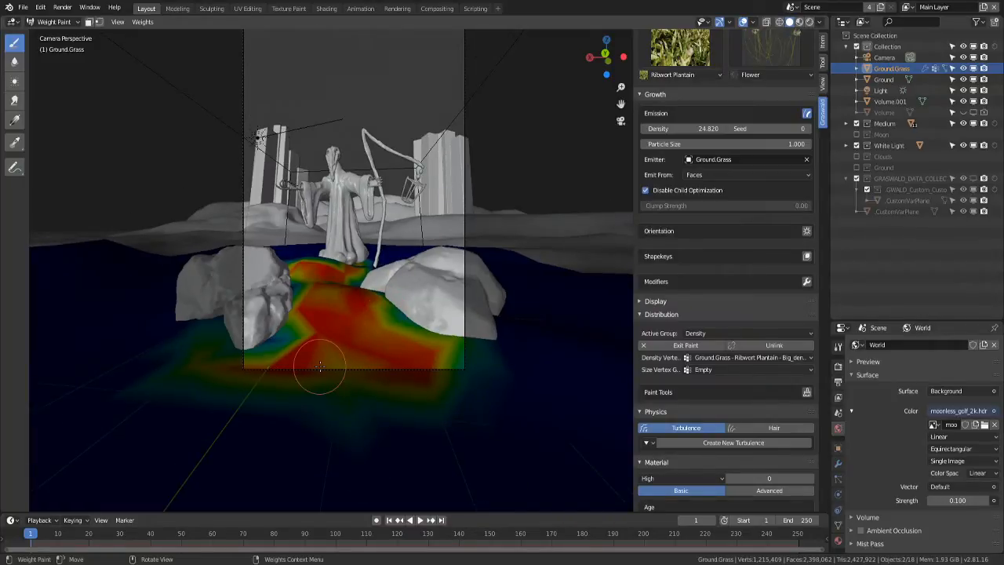
pyautogui.scroll(2, 280, 249)
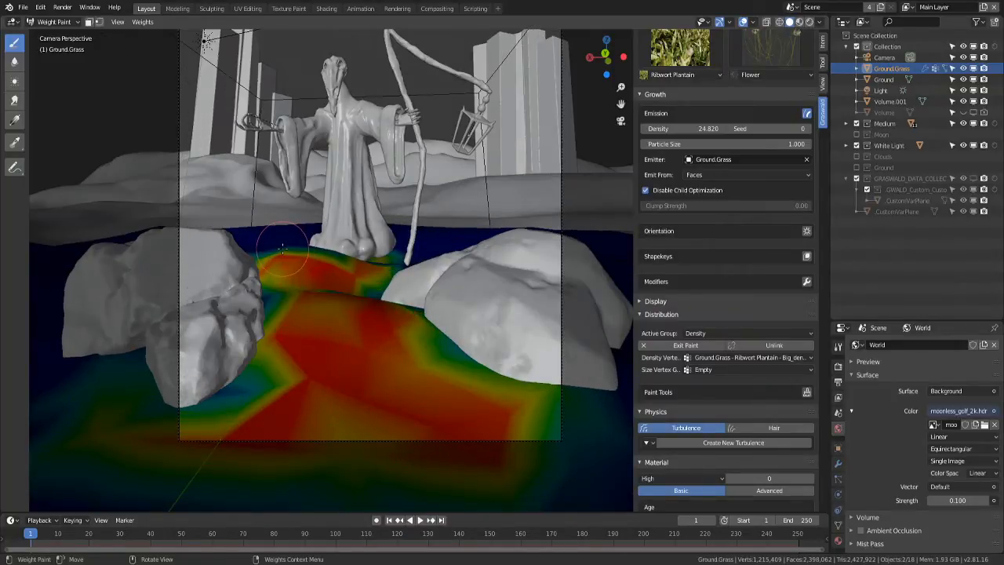
pyautogui.moveTo(281, 249); pyautogui.dragTo(314, 278)
pyautogui.scroll(-1, 337, 313)
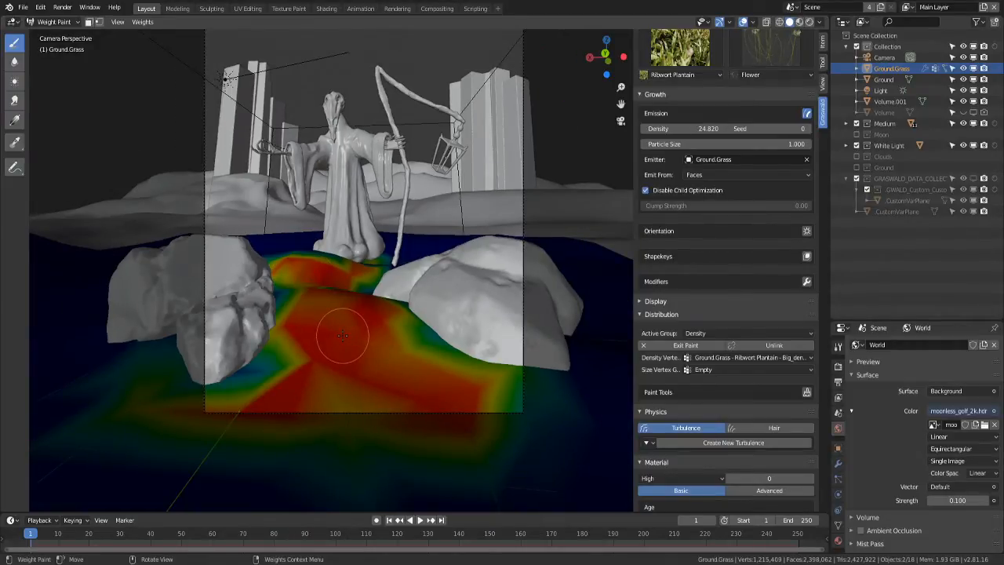
# - From above, fill the gap beside the rock and widen the density weight in front of the reaper toward the scythe's base
pyautogui.moveTo(342, 335); pyautogui.dragTo(348, 333, button='middle')
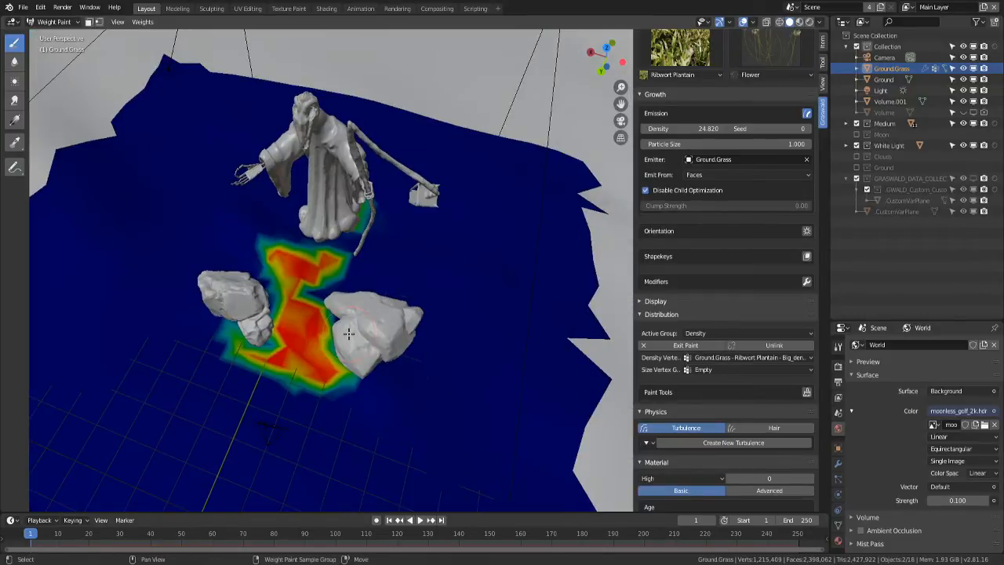
pyautogui.scroll(3, 348, 333)
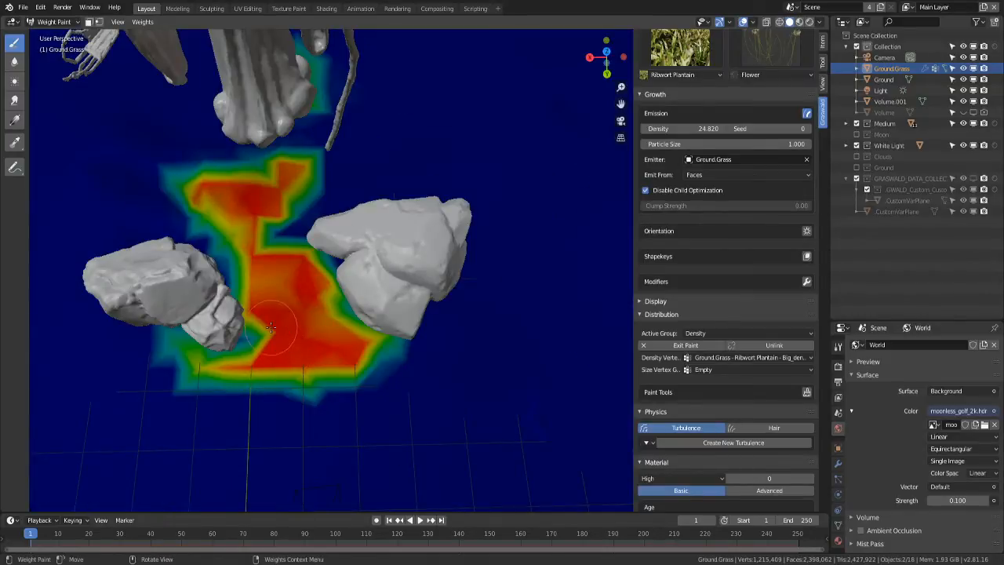
pyautogui.moveTo(270, 328)
pyautogui.mouseDown()
pyautogui.moveTo(165, 200)
pyautogui.moveTo(308, 197)
pyautogui.moveTo(361, 153)
pyautogui.moveTo(305, 171)
pyautogui.moveTo(327, 147)
pyautogui.mouseUp()
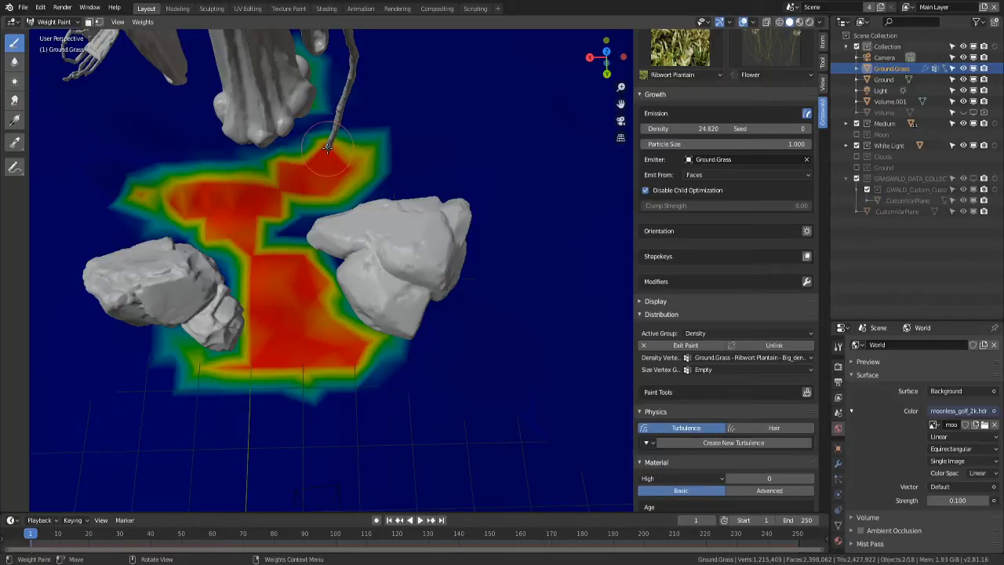
# - Paint density weight onto the ground around the base of the reaper's robe from its sides
pyautogui.moveTo(327, 146)
pyautogui.mouseDown(button='middle')
pyautogui.moveTo(297, 183)
pyautogui.moveTo(304, 246)
pyautogui.mouseUp(button='middle')
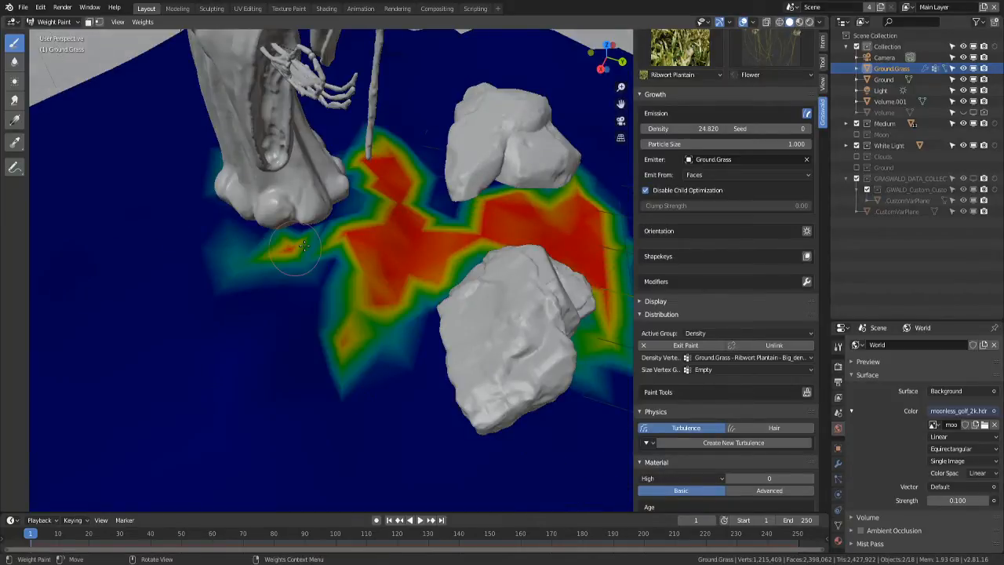
pyautogui.moveTo(303, 246)
pyautogui.mouseDown()
pyautogui.moveTo(340, 249)
pyautogui.moveTo(232, 257)
pyautogui.mouseUp()
pyautogui.moveTo(260, 258)
pyautogui.mouseDown(button='middle')
pyautogui.moveTo(274, 254)
pyautogui.moveTo(390, 399)
pyautogui.mouseUp(button='middle')
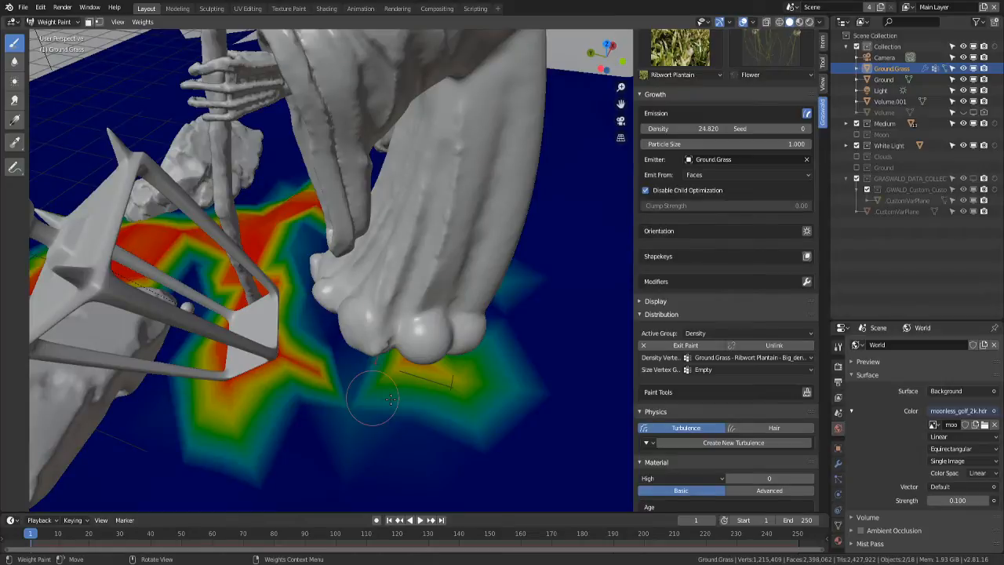
pyautogui.moveTo(390, 399); pyautogui.dragTo(273, 409)
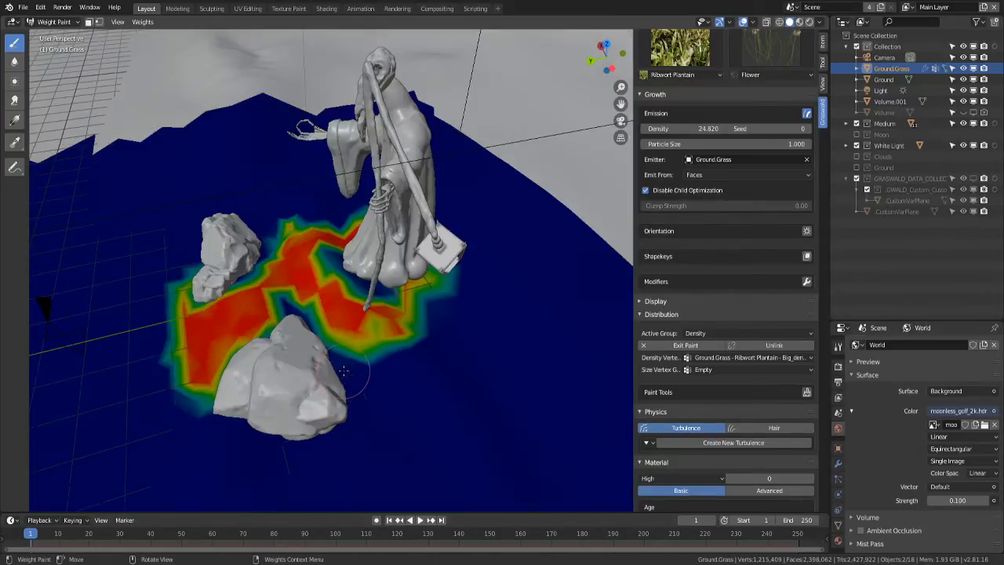
# - Extend the density weight beside the scythe's base, fill the gap along the path between the rocks, and save the file
pyautogui.moveTo(337, 356)
pyautogui.mouseDown()
pyautogui.moveTo(384, 409)
pyautogui.moveTo(410, 358)
pyautogui.moveTo(378, 333)
pyautogui.mouseUp()
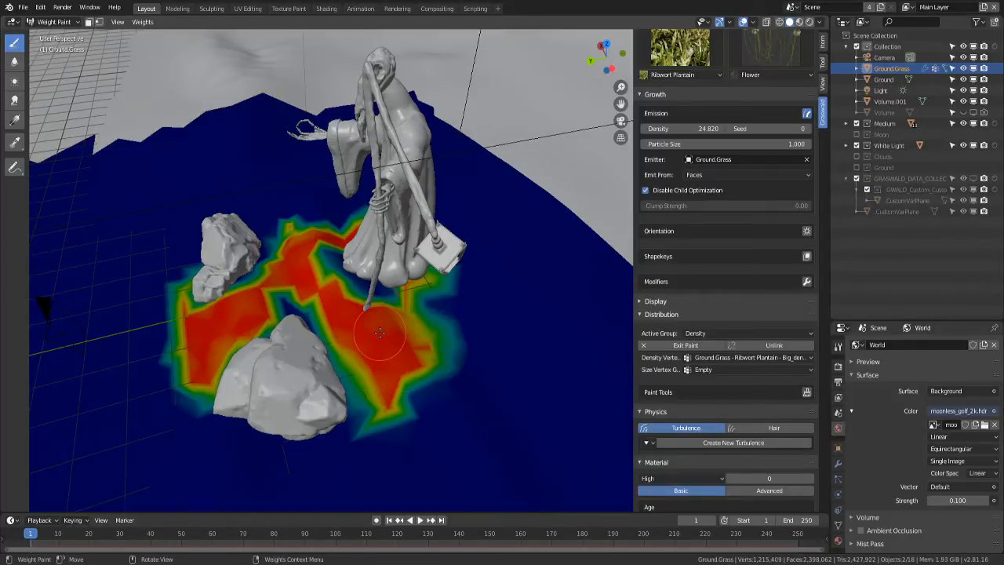
pyautogui.scroll(4, 379, 332)
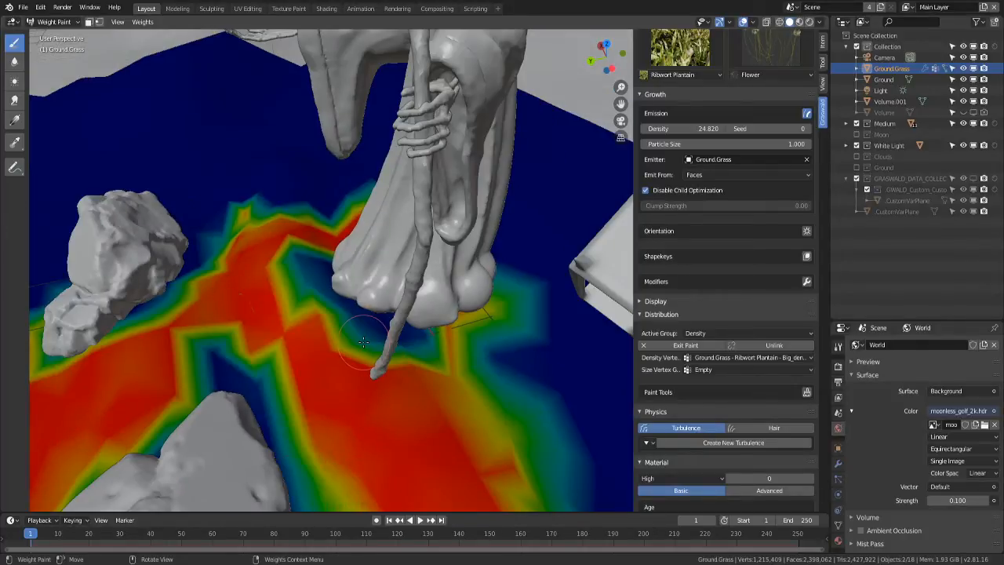
pyautogui.moveTo(363, 341); pyautogui.dragTo(370, 365, button='middle')
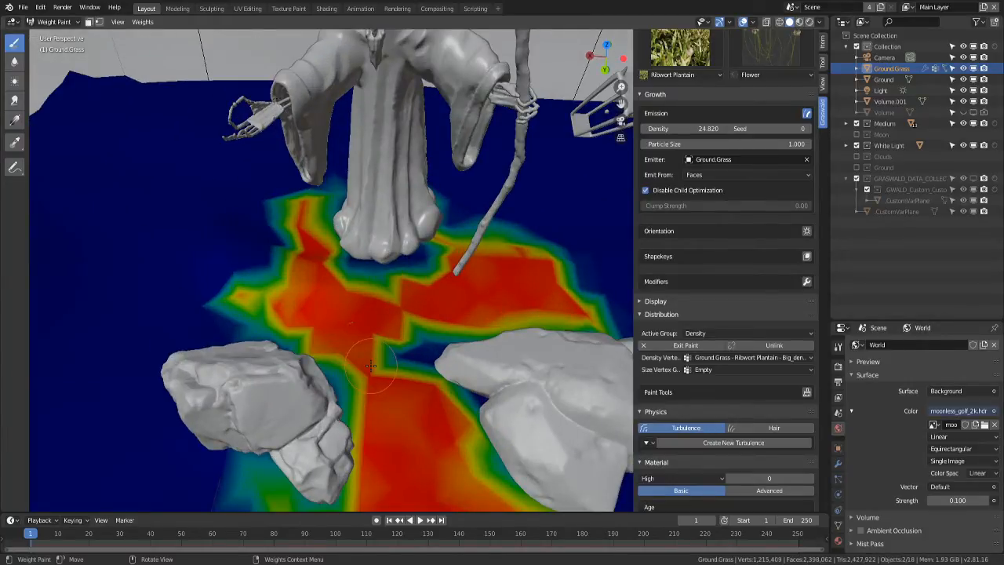
pyautogui.scroll(2, 370, 365)
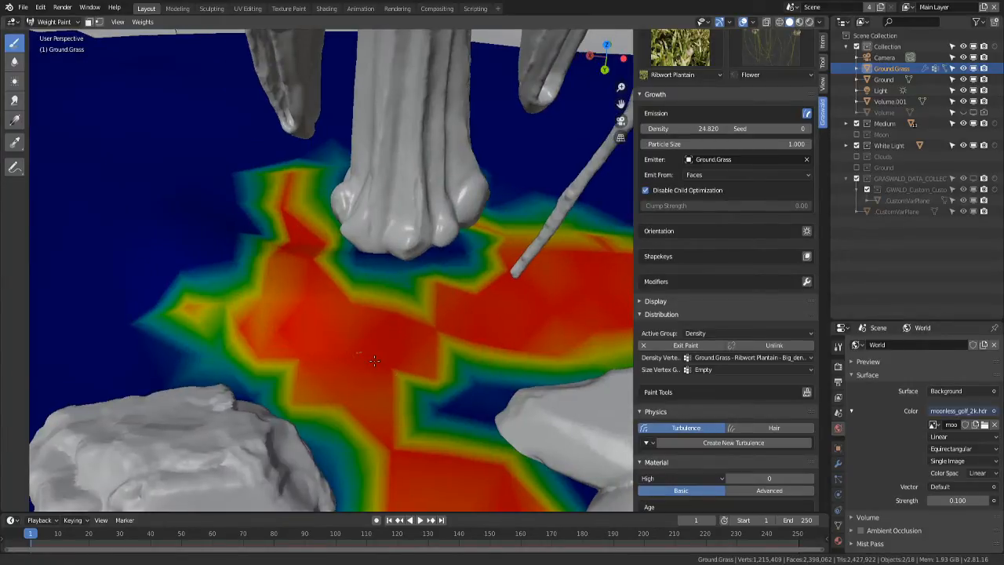
pyautogui.moveTo(374, 361); pyautogui.dragTo(421, 404)
pyautogui.keyDown('shift'); pyautogui.moveTo(421, 405); pyautogui.dragTo(365, 381, button='middle'); pyautogui.keyUp('shift')
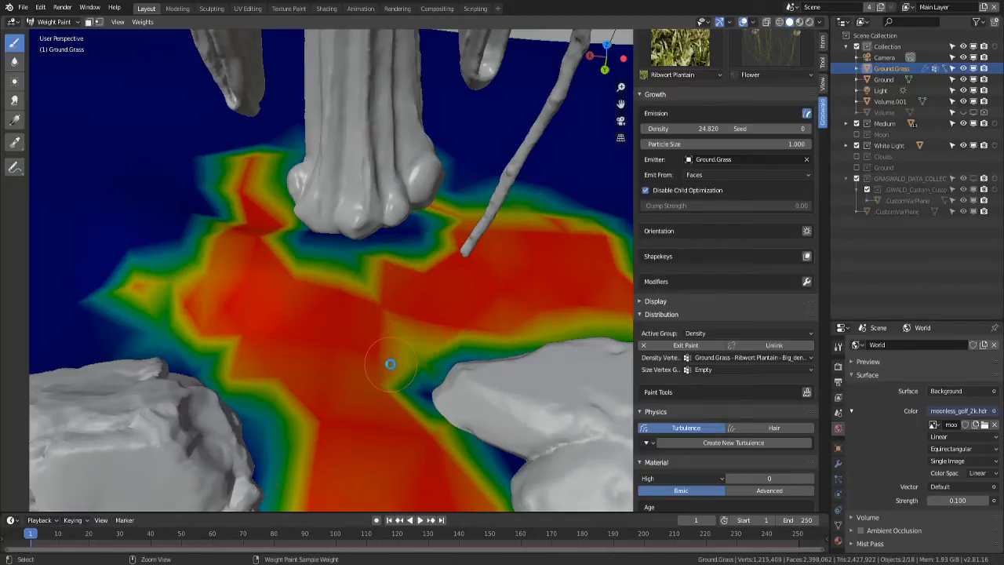
pyautogui.hotkey('ctrl', 's')
# - Touch up the density weight around the reaper from its sides and exit weight painting
pyautogui.moveTo(390, 364)
pyautogui.mouseDown(button='middle')
pyautogui.moveTo(398, 355)
pyautogui.moveTo(310, 354)
pyautogui.mouseUp(button='middle')
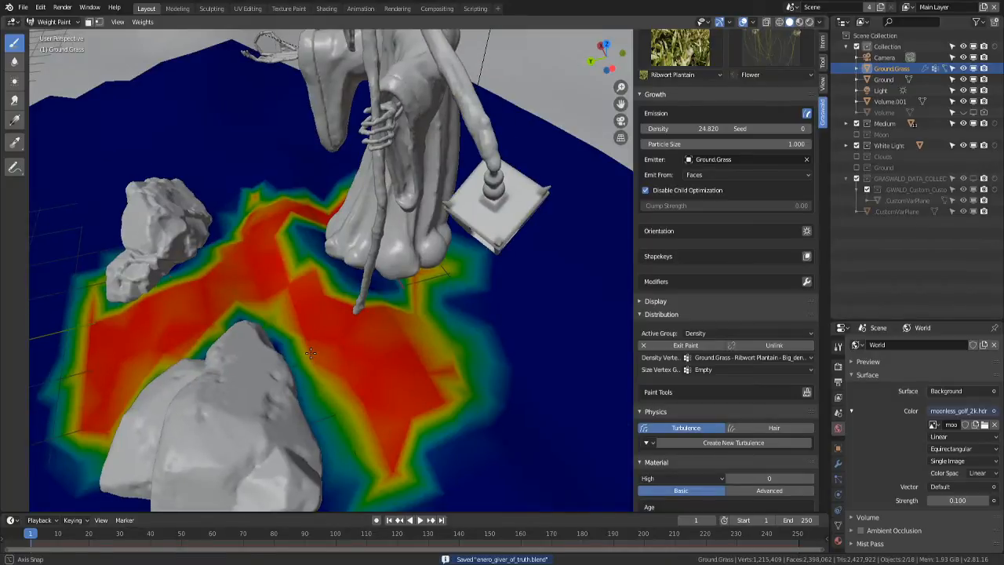
pyautogui.scroll(3, 502, 336)
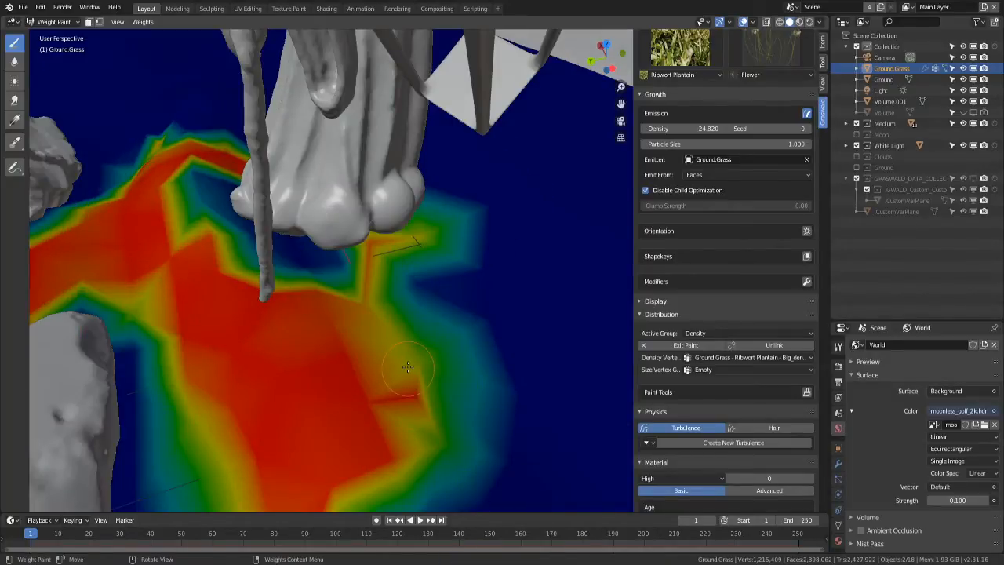
pyautogui.moveTo(408, 366); pyautogui.dragTo(464, 264)
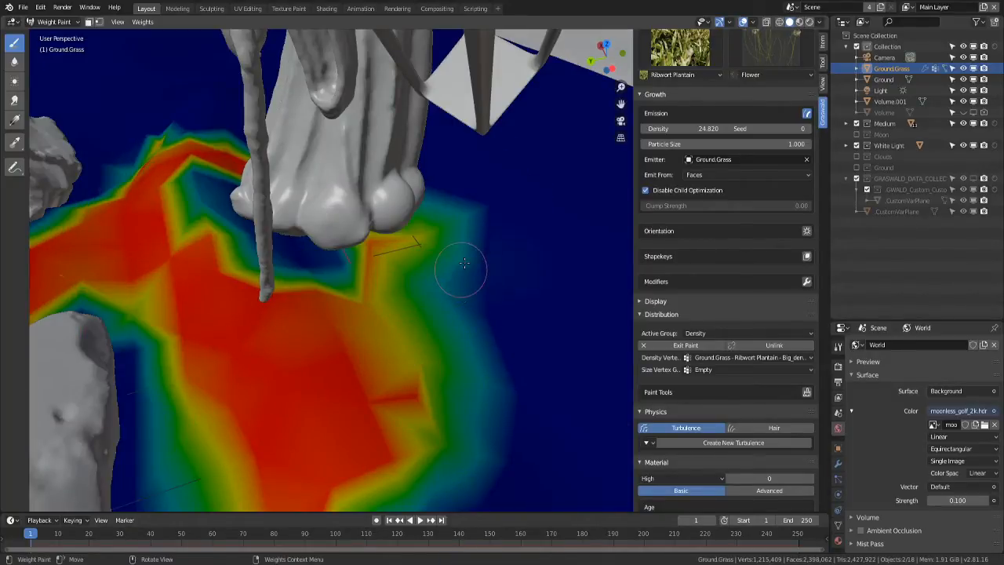
pyautogui.moveTo(464, 263); pyautogui.dragTo(454, 331, button='middle')
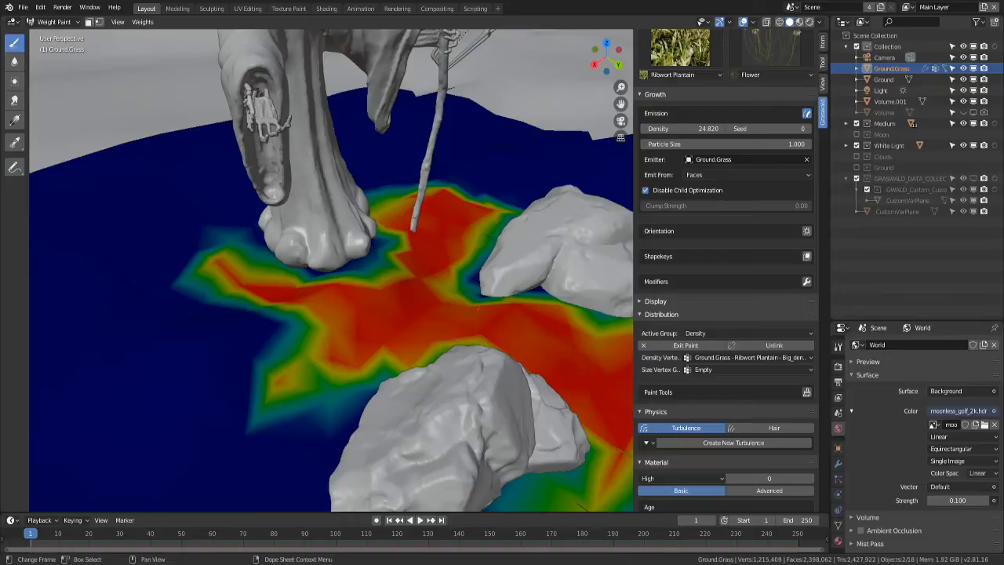
pyautogui.moveTo(392, 363); pyautogui.dragTo(466, 364, button='middle')
pyautogui.moveTo(292, 329)
pyautogui.mouseDown()
pyautogui.moveTo(243, 279)
pyautogui.moveTo(289, 324)
pyautogui.mouseUp()
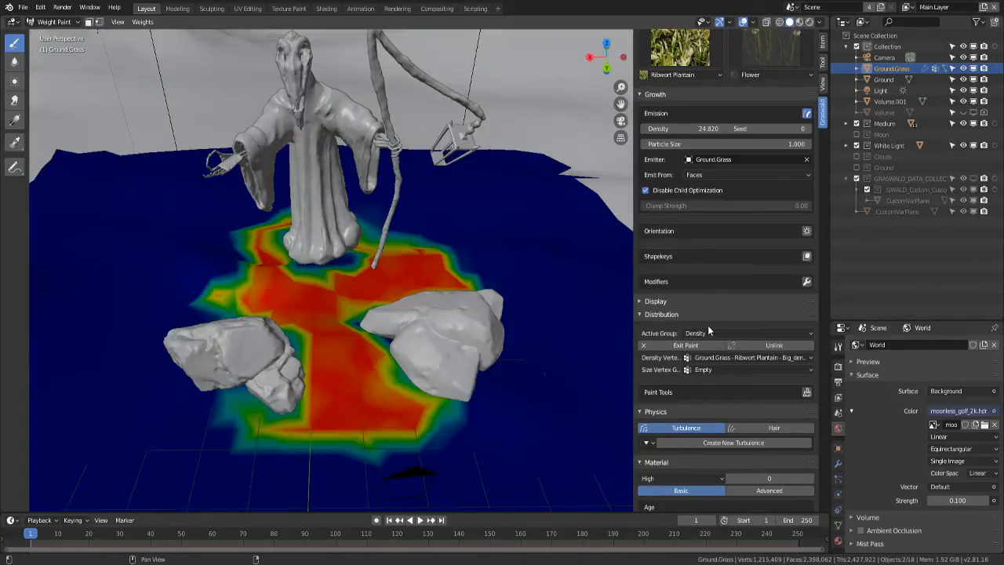
pyautogui.click(670, 346)
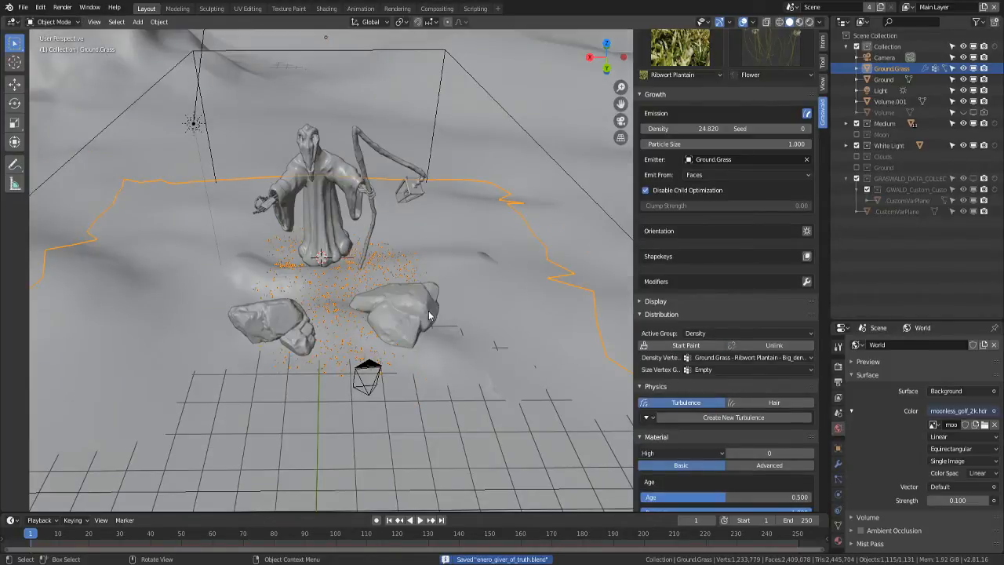
# - Check the scattered flowers at ground level and switch the Ribwort Plantain variant to Big
pyautogui.scroll(5, 429, 315)
pyautogui.moveTo(378, 321); pyautogui.dragTo(381, 298, button='middle')
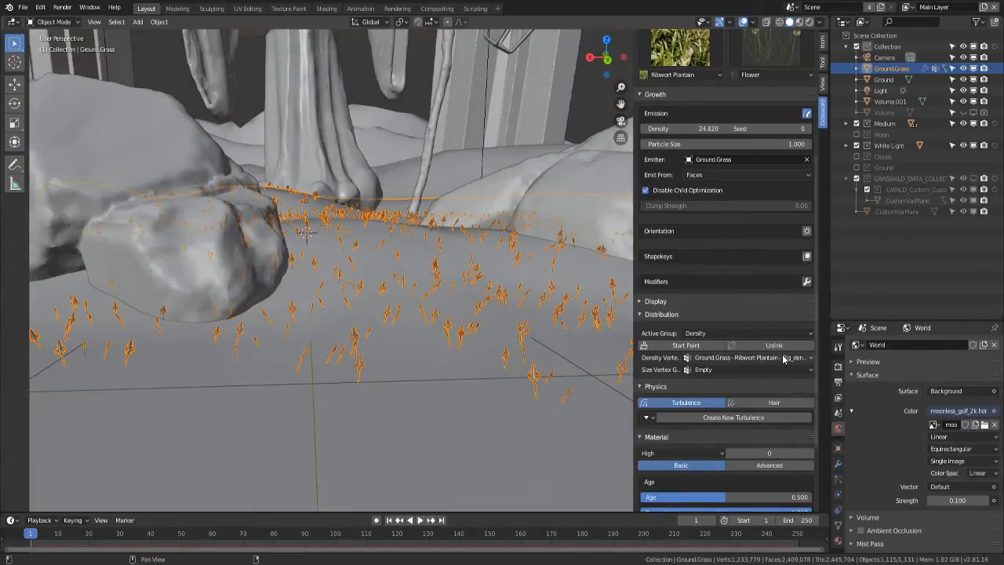
pyautogui.scroll(5, 772, 286)
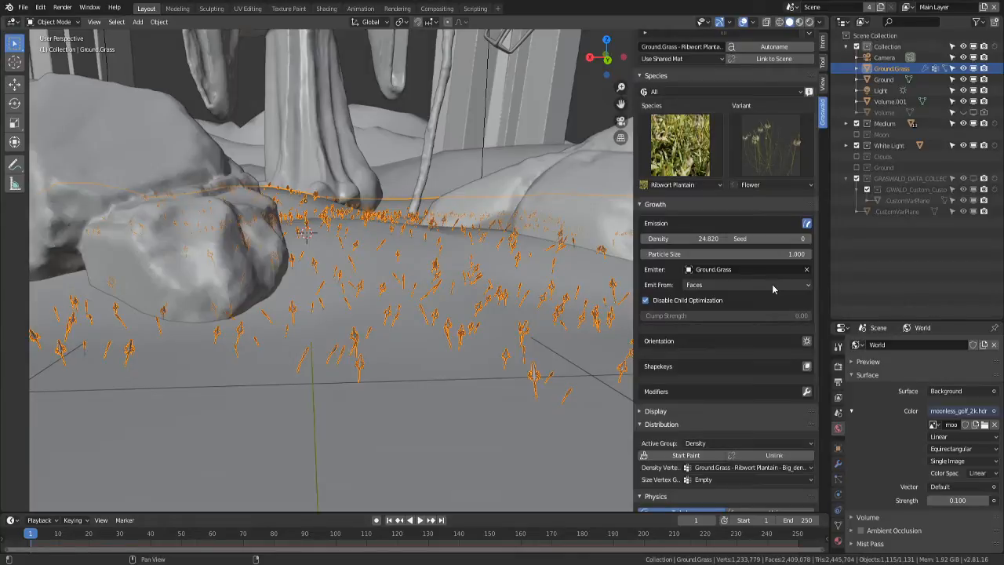
pyautogui.scroll(4, 772, 287)
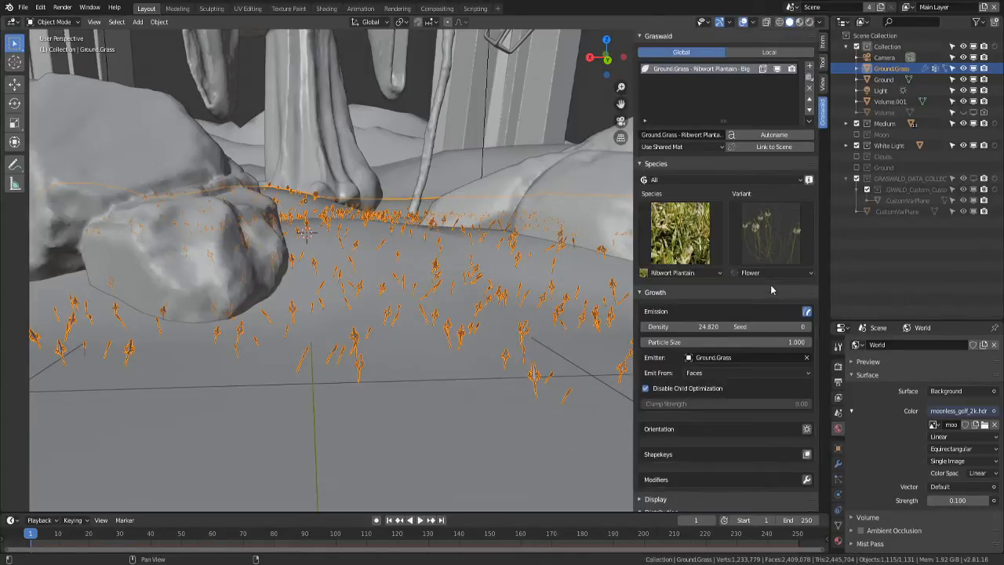
pyautogui.click(770, 251)
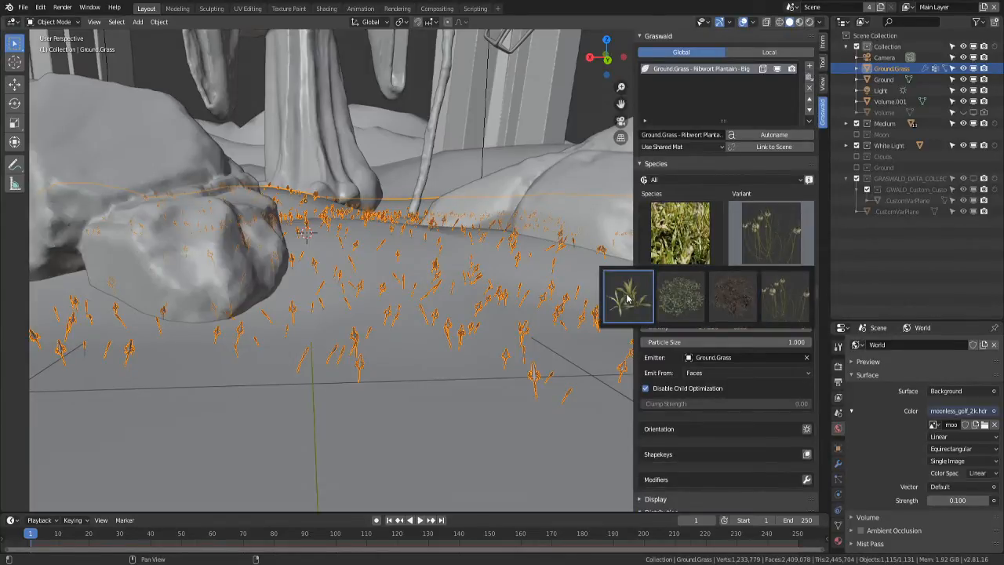
pyautogui.click(627, 297)
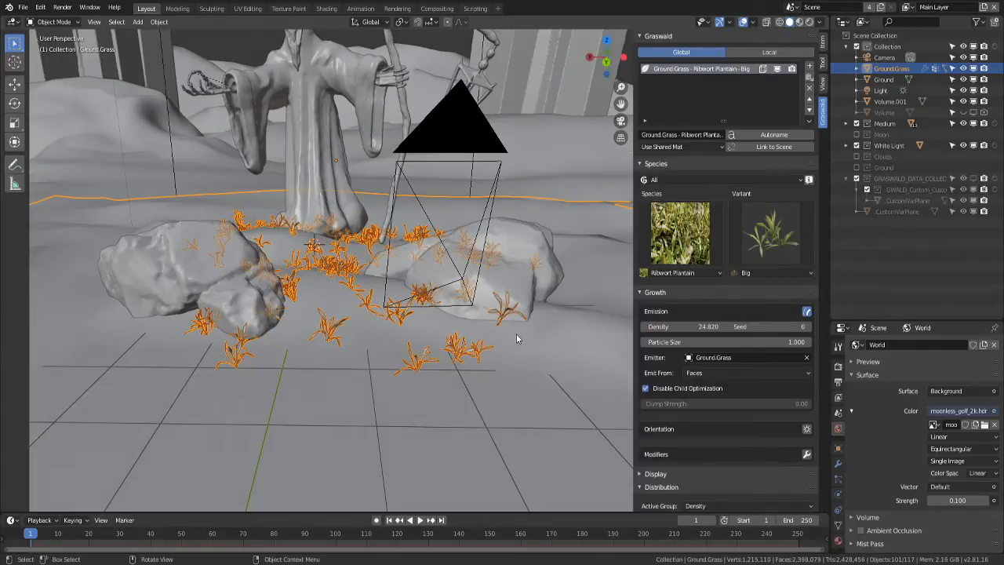
# - Compare the scattered plants between the rocks up close and reselect the Big variant of Ribwort Plantain
pyautogui.moveTo(516, 337); pyautogui.dragTo(419, 360, button='middle')
pyautogui.hotkey('ctrl', 's')
pyautogui.scroll(4, 416, 364)
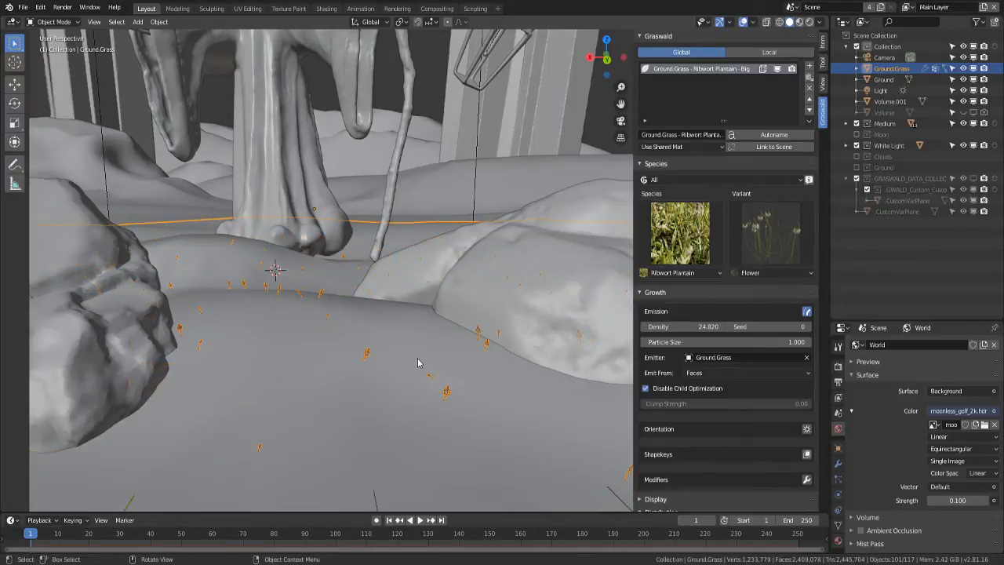
pyautogui.moveTo(418, 363); pyautogui.dragTo(422, 242, button='middle')
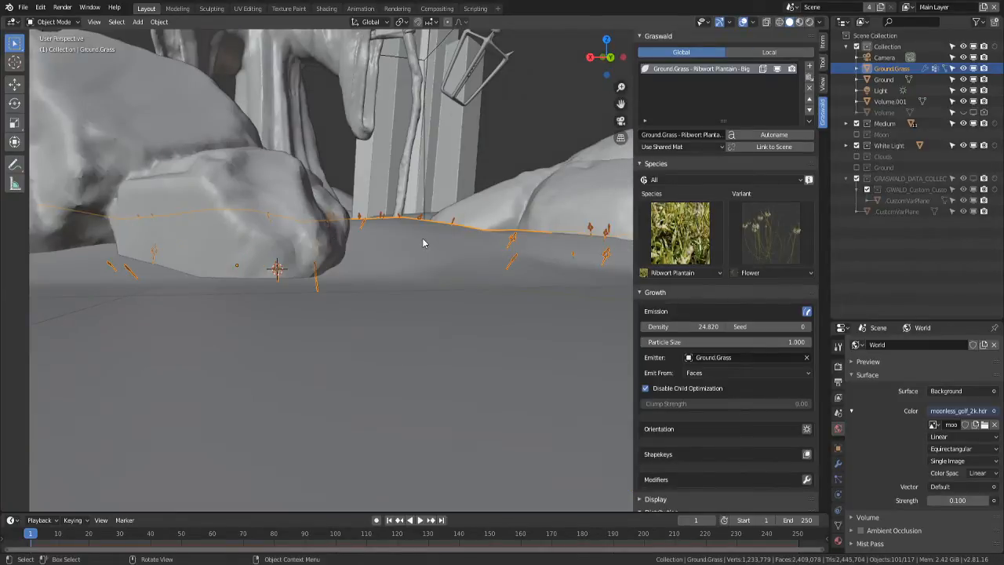
pyautogui.click(741, 255)
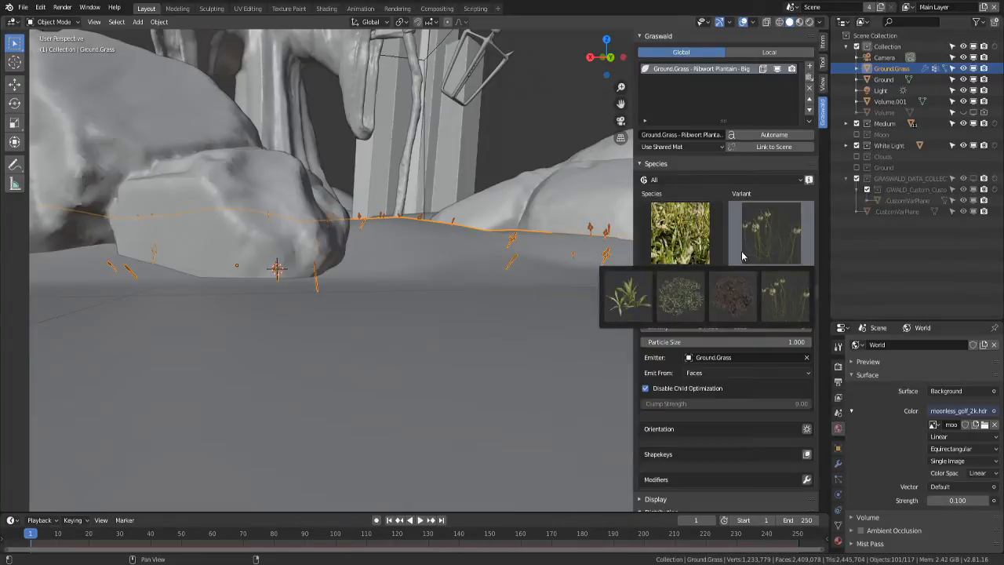
pyautogui.click(643, 304)
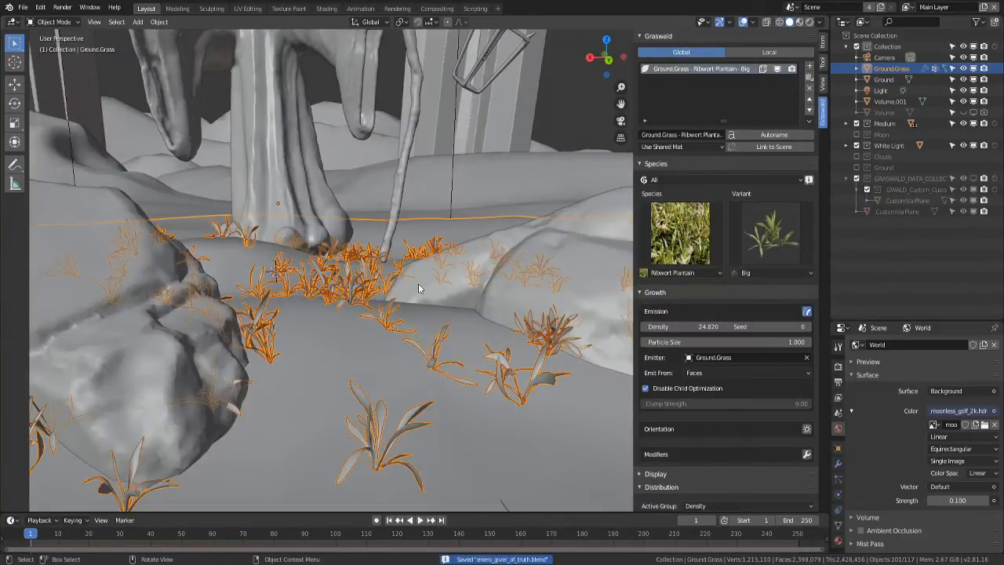
# - Frame the plants through the scene camera and render the image in the Rendering workspace
pyautogui.press('KP_0')
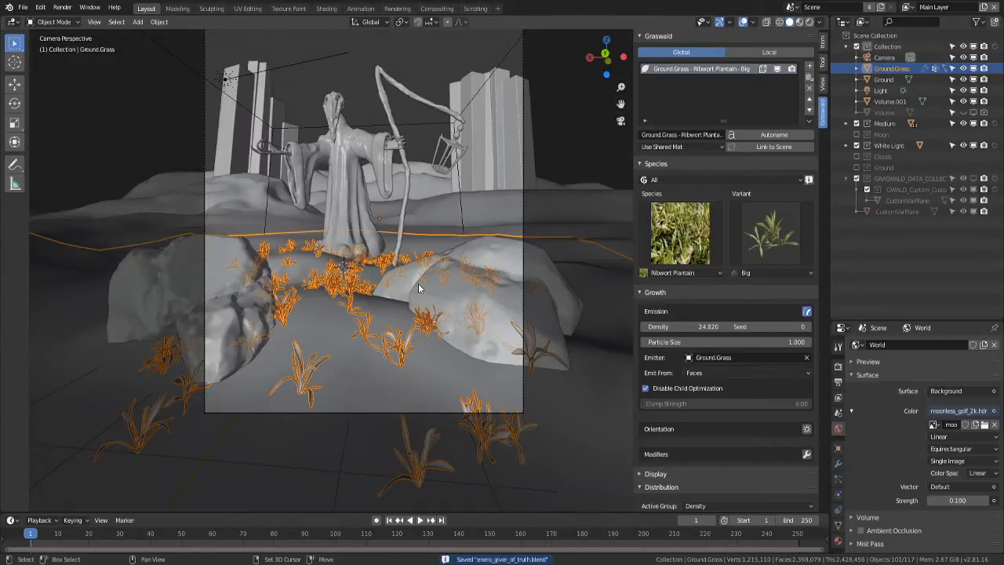
pyautogui.keyDown('shift'); pyautogui.moveTo(418, 283); pyautogui.dragTo(393, 319, button='middle'); pyautogui.keyUp('shift')
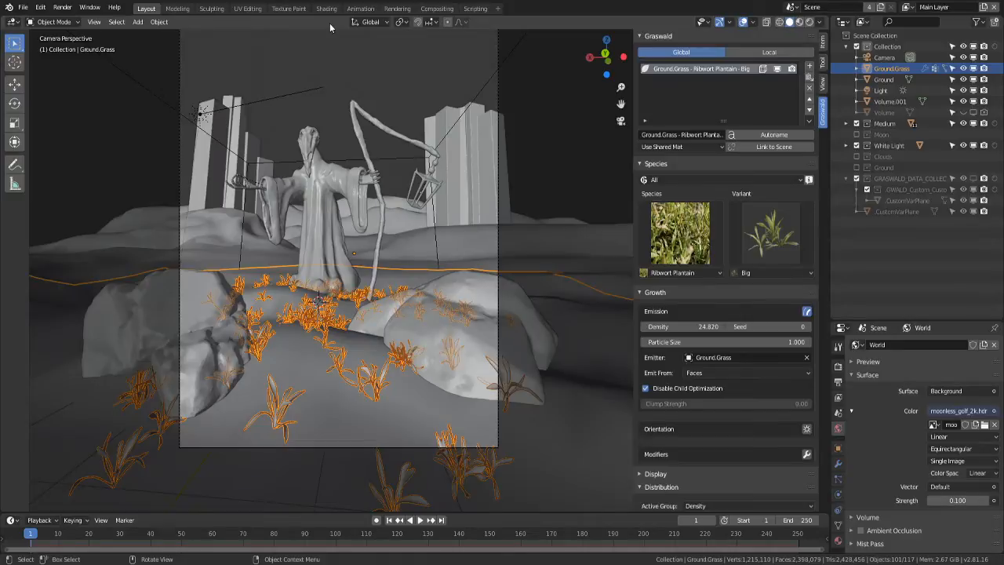
pyautogui.click(397, 9)
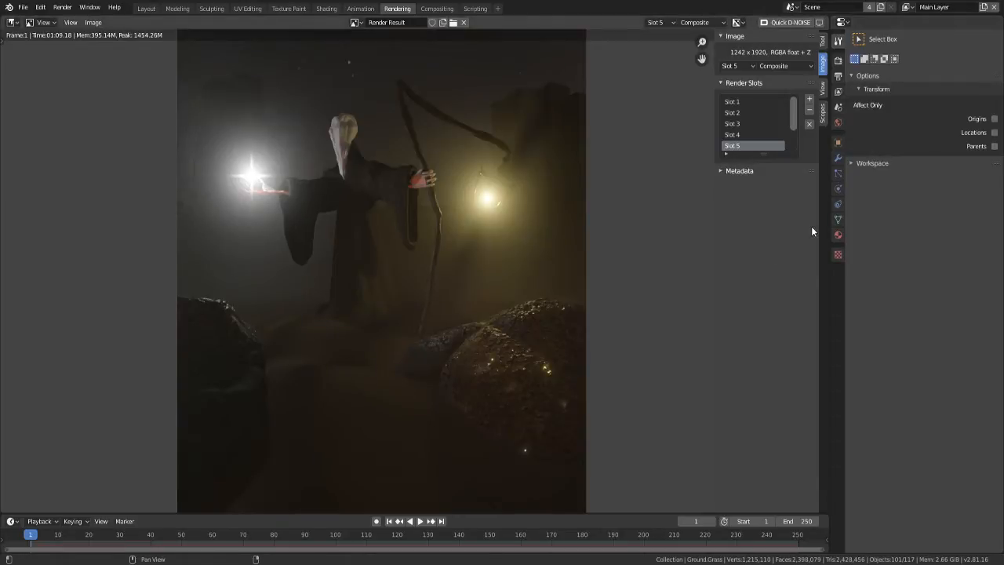
pyautogui.press('F12')
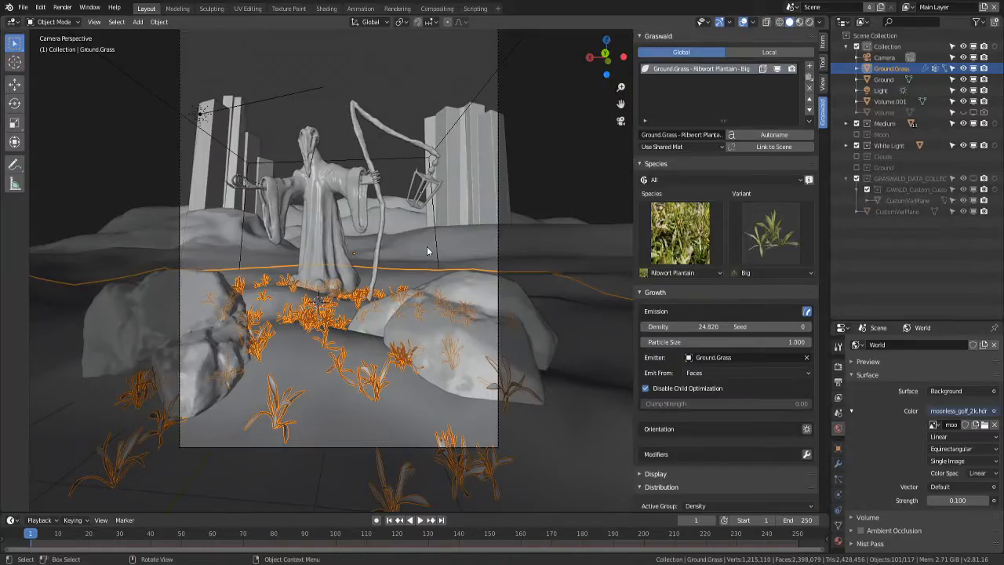
# - Change the scattered species to Creeping Bentgrass and choose its Flower variant
pyautogui.scroll(-4, 751, 268)
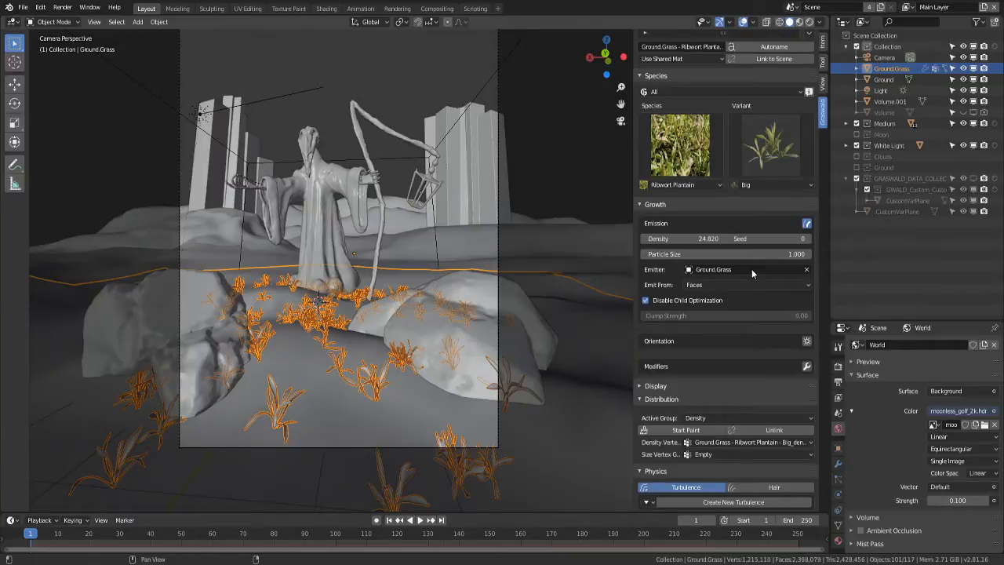
pyautogui.scroll(-6, 751, 273)
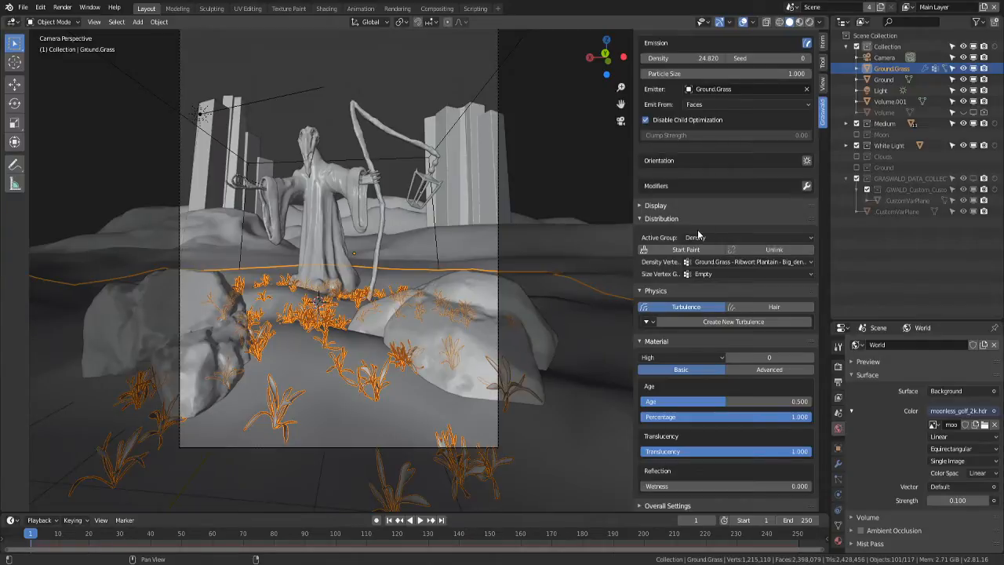
pyautogui.scroll(6, 698, 233)
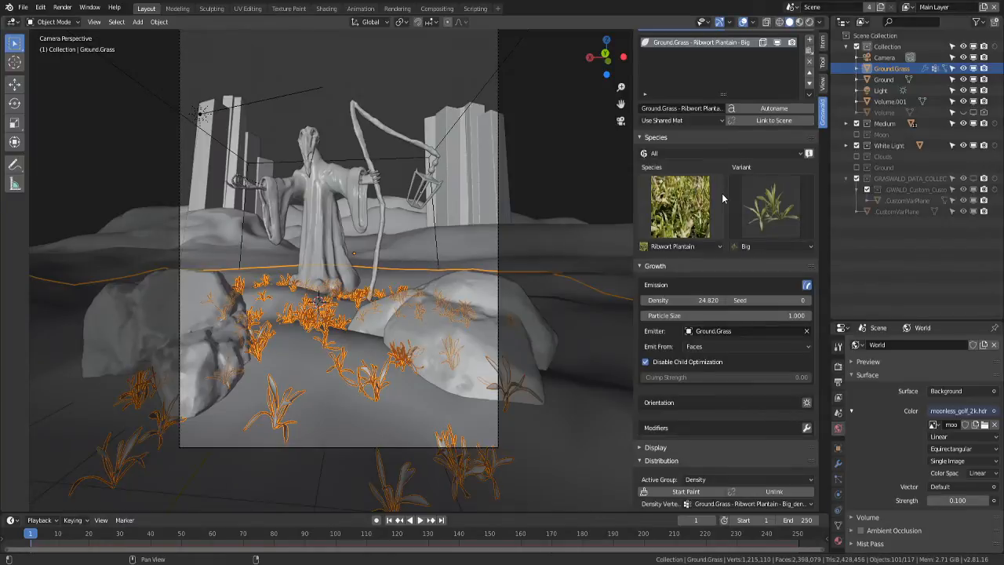
pyautogui.scroll(1, 722, 196)
pyautogui.click(690, 228)
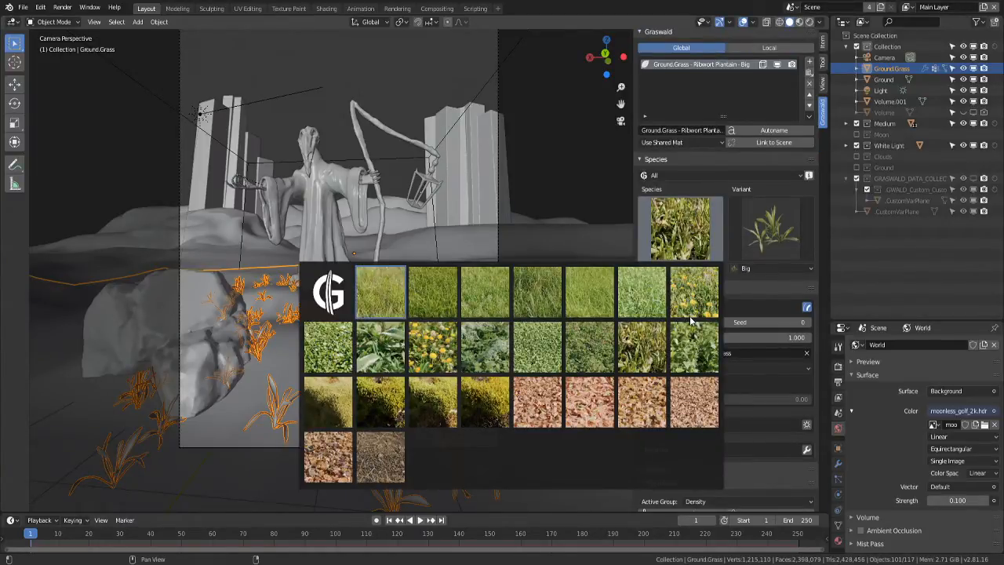
pyautogui.click(392, 294)
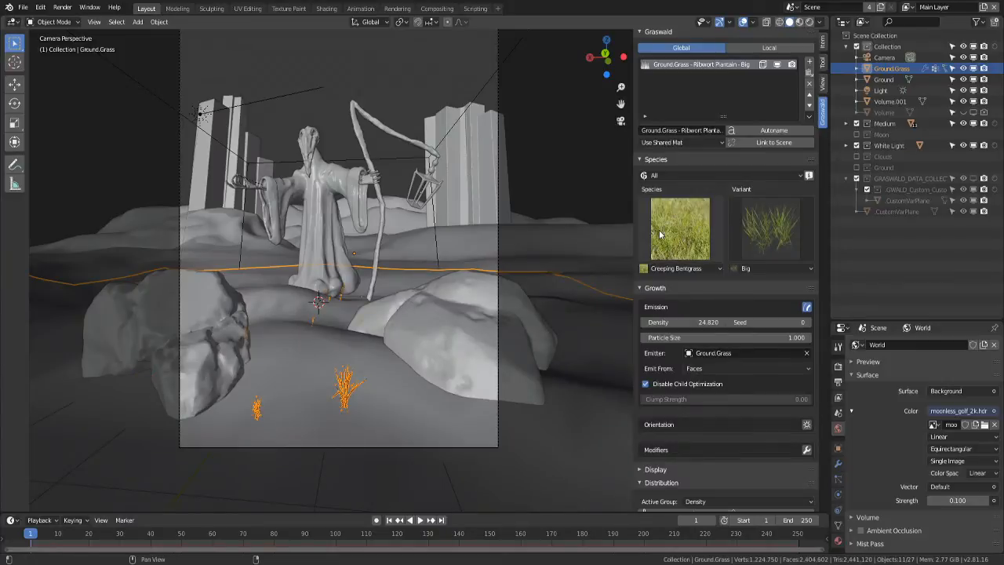
pyautogui.click(772, 228)
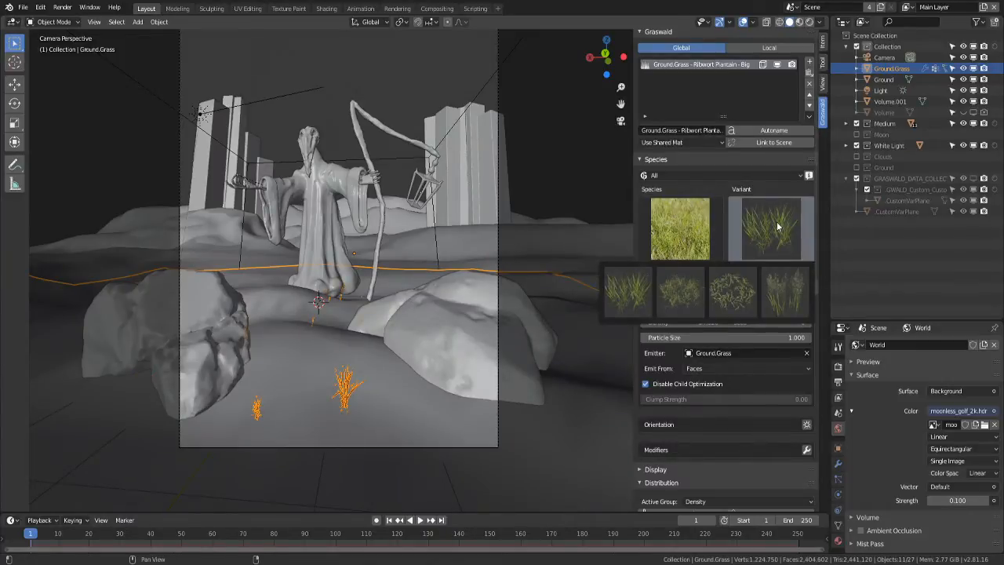
pyautogui.click(782, 299)
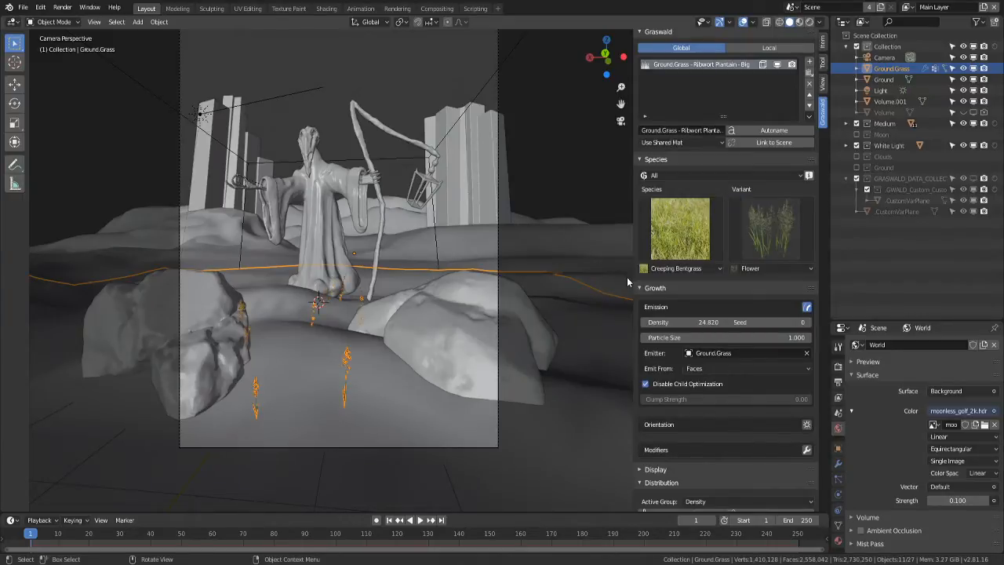
# - Adjust the Creeping Bentgrass emission density and set it to 10
pyautogui.scroll(1, 716, 261)
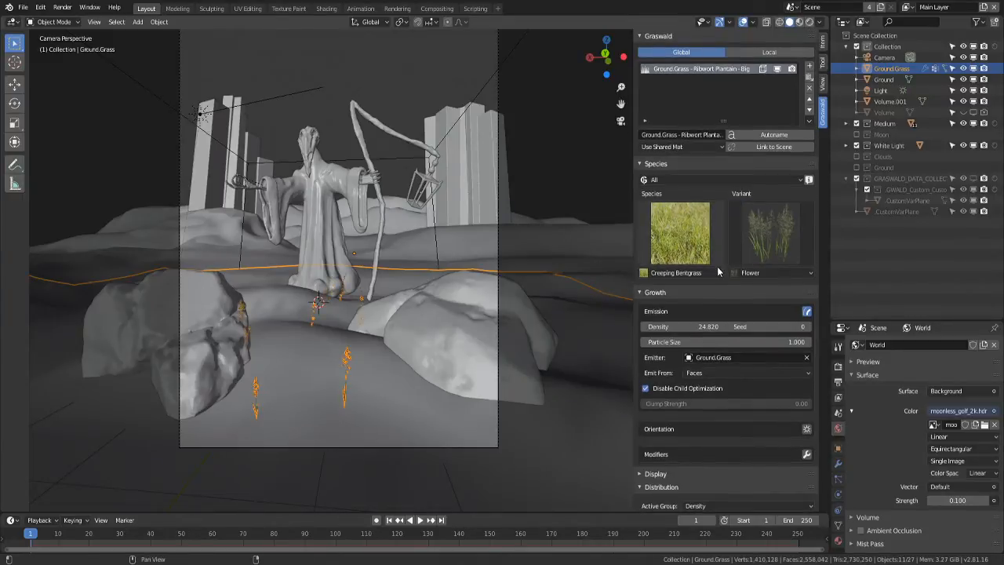
pyautogui.moveTo(700, 326); pyautogui.dragTo(637, 326)
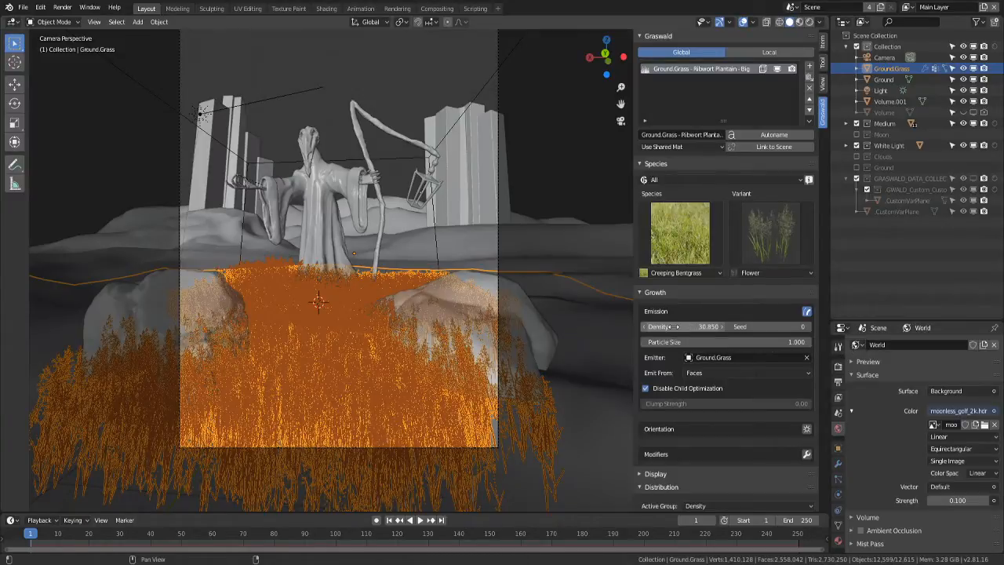
pyautogui.click(676, 326)
pyautogui.write('10')
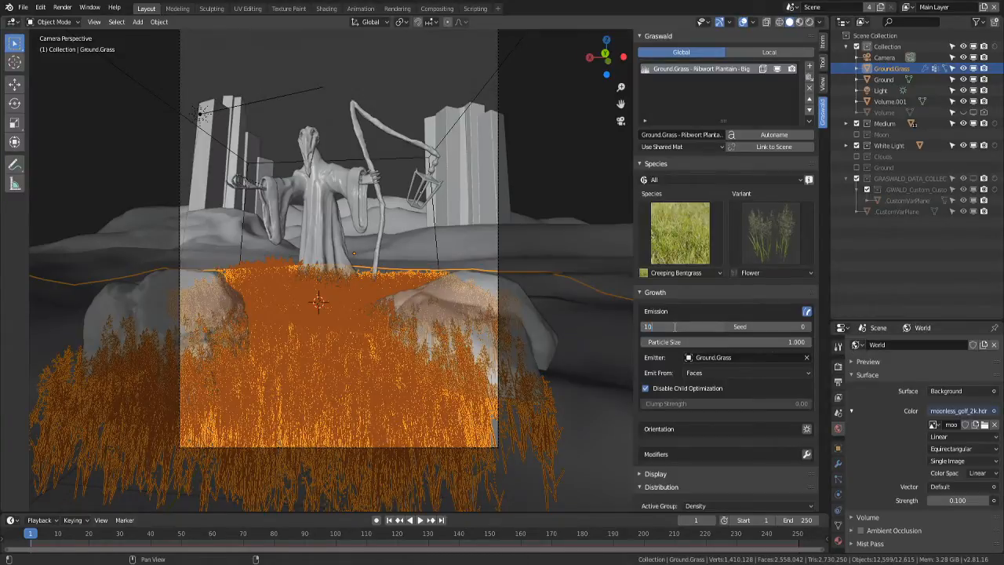
pyautogui.press('Return')
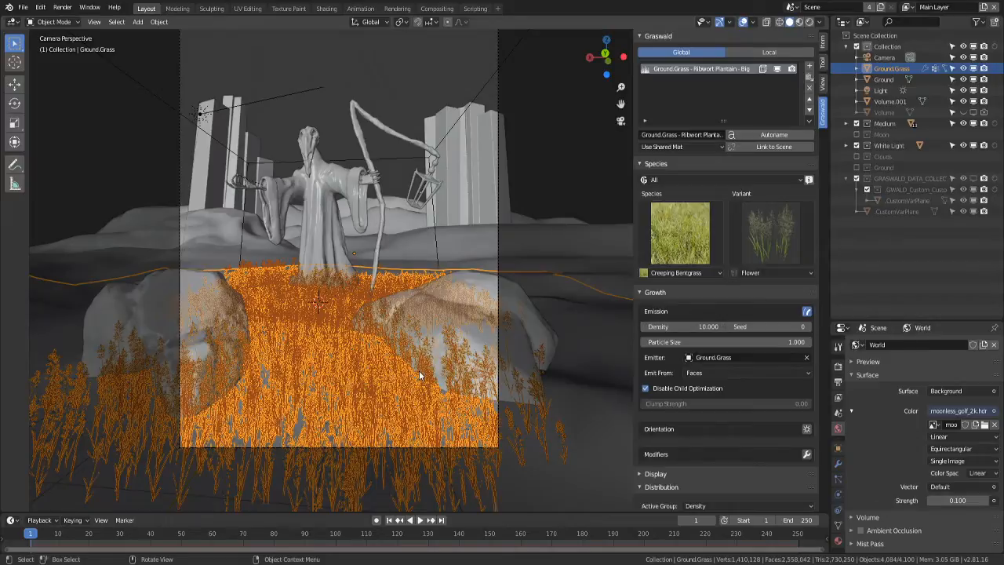
# - Save the file, render the image and examine the Creeping Bentgrass around the reaper and rocks in the result
pyautogui.hotkey('ctrl', 's')
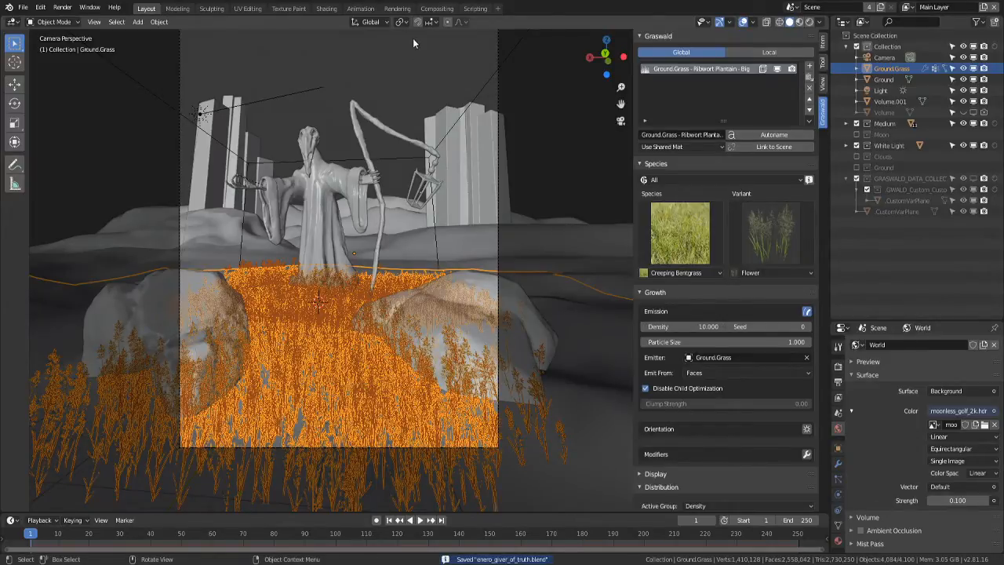
pyautogui.press('F12')
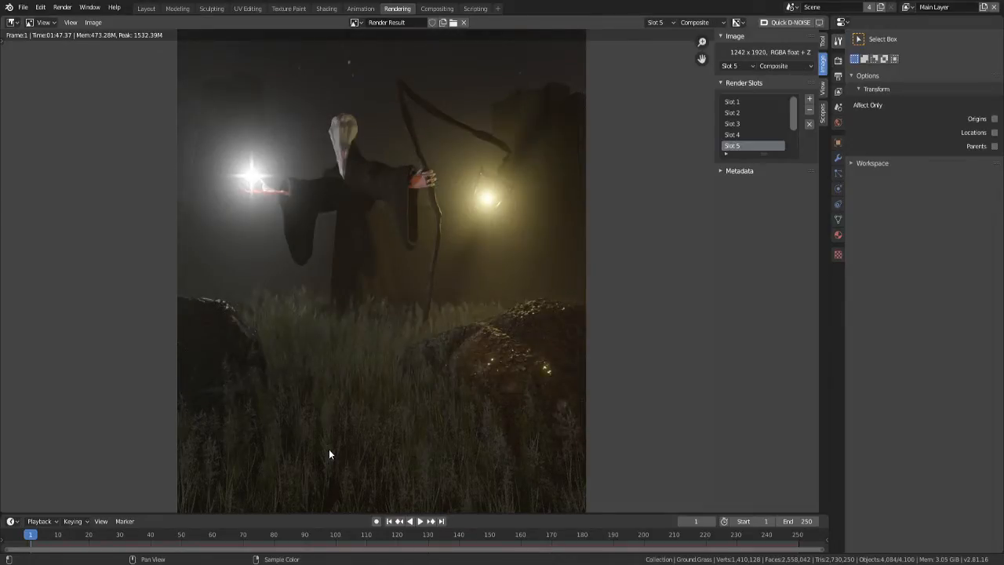
pyautogui.scroll(-2, 329, 452)
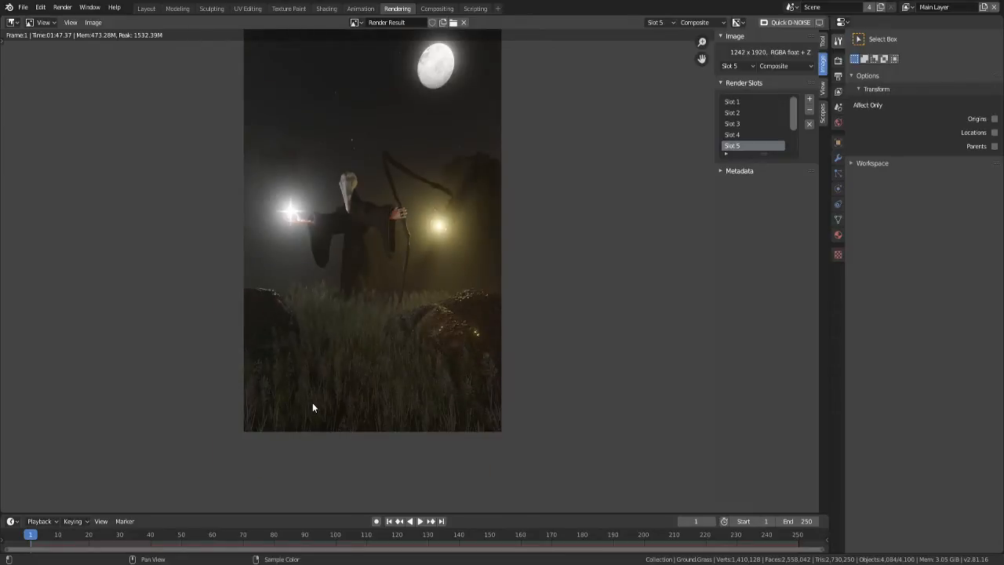
pyautogui.scroll(3, 350, 333)
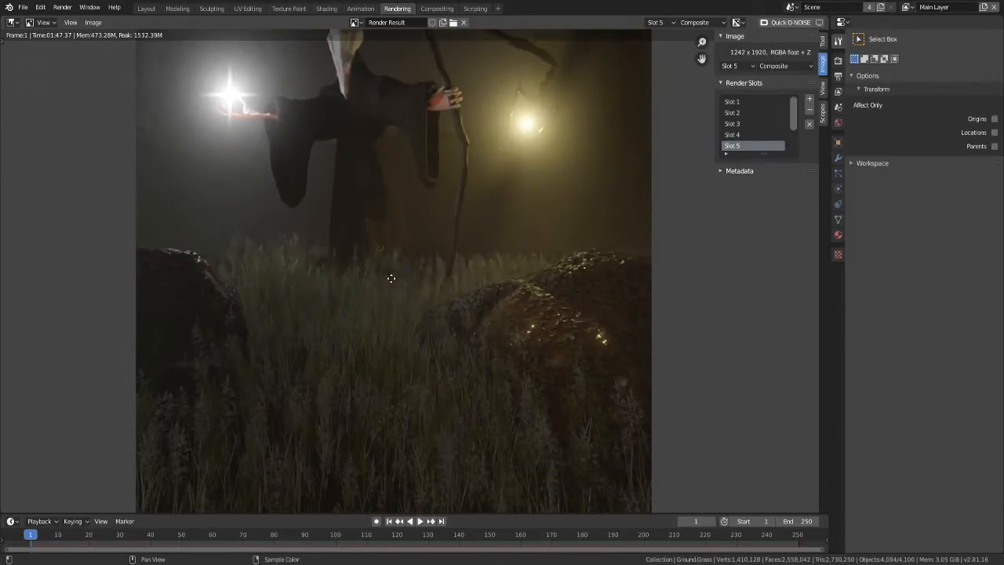
pyautogui.moveTo(391, 278); pyautogui.dragTo(362, 303, button='middle')
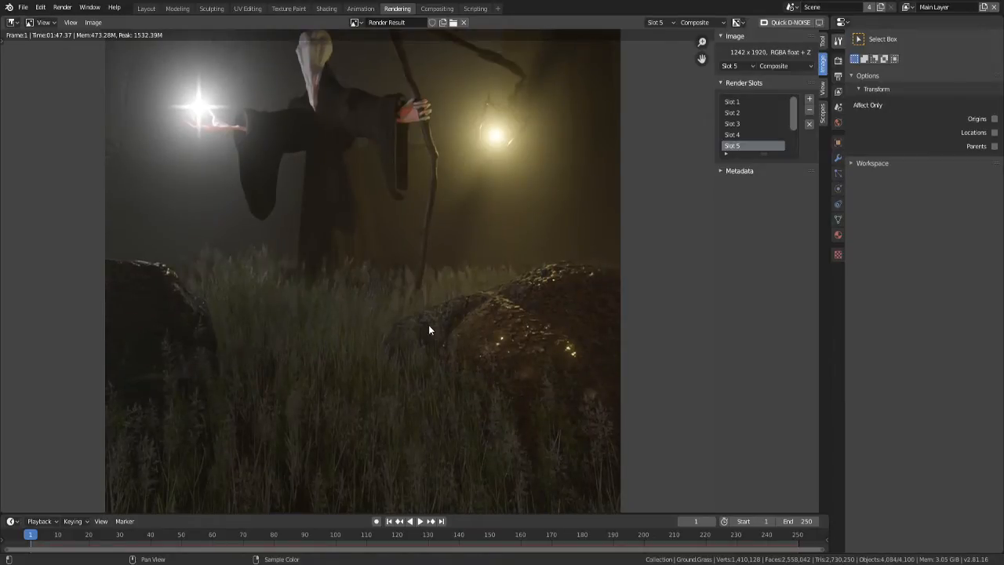
pyautogui.moveTo(428, 330); pyautogui.dragTo(436, 352, button='middle')
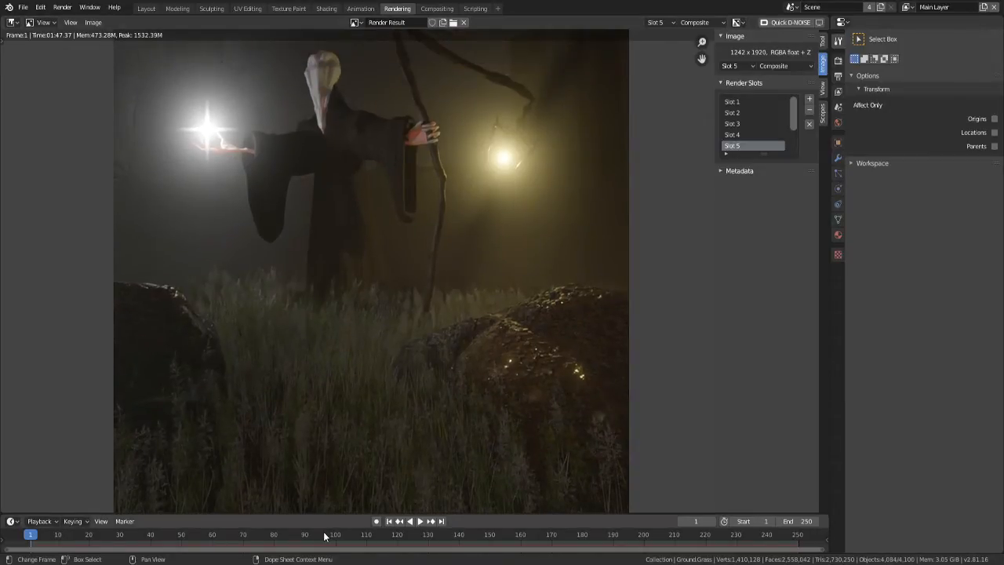
# - In the Layout workspace, set the Creeping Bentgrass viewport display to Bounds
pyautogui.click(146, 9)
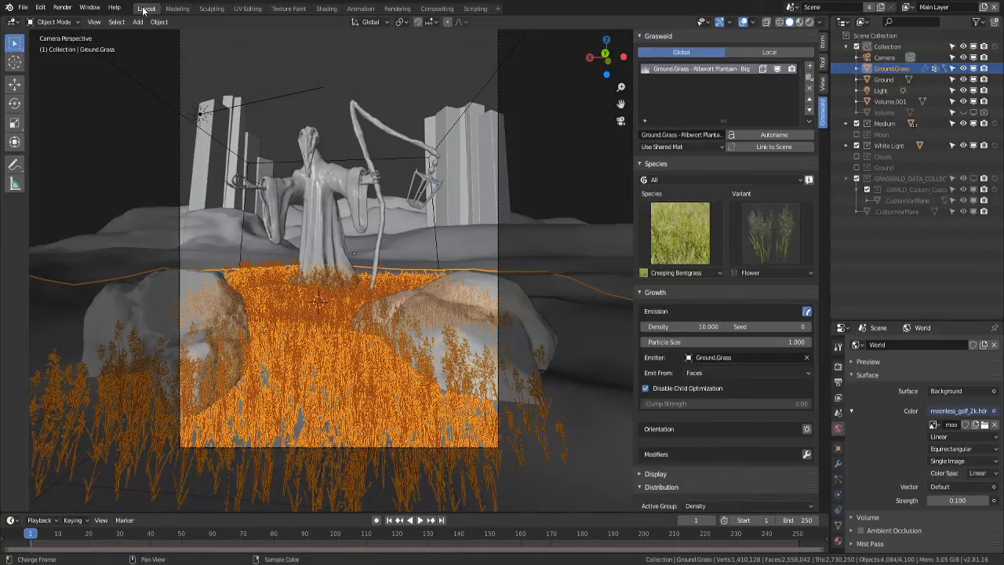
pyautogui.moveTo(317, 294); pyautogui.dragTo(624, 300, button='middle')
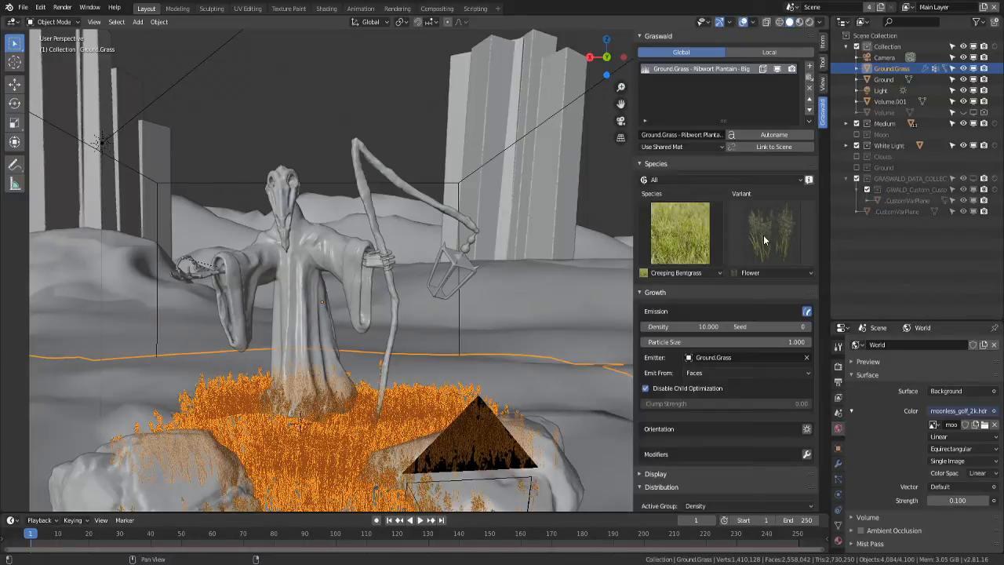
pyautogui.scroll(-6, 765, 240)
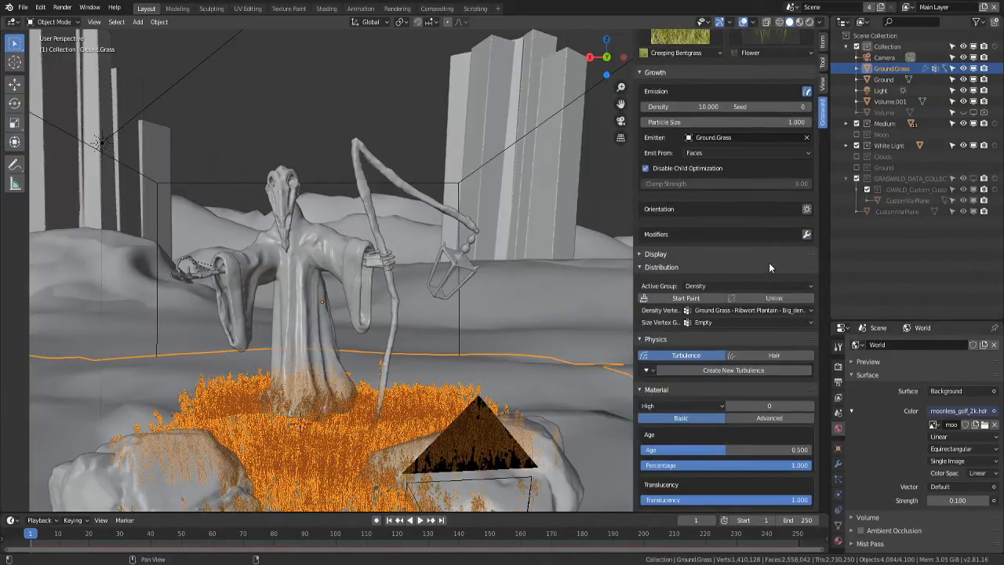
pyautogui.scroll(-1, 768, 268)
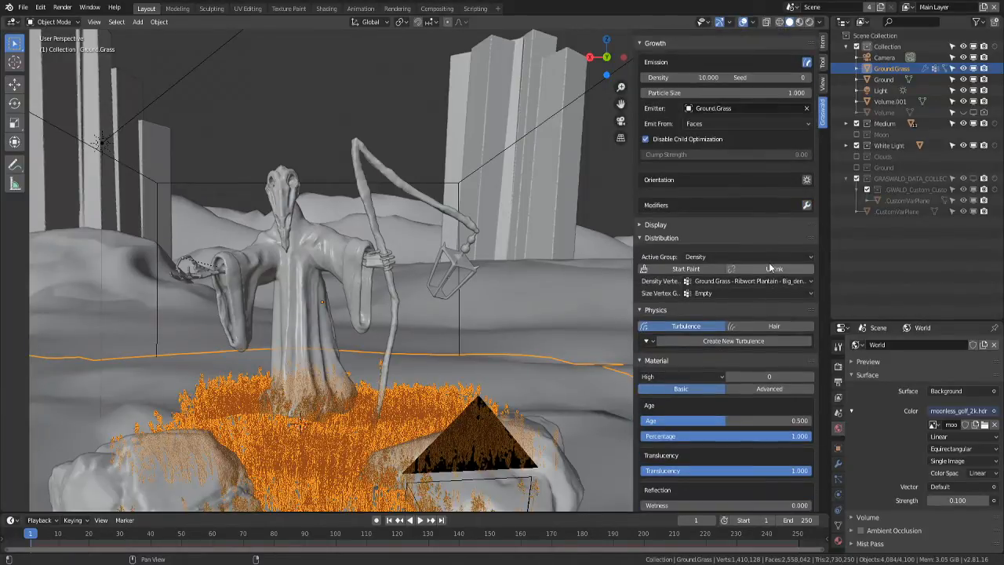
pyautogui.scroll(3, 768, 262)
pyautogui.click(768, 335)
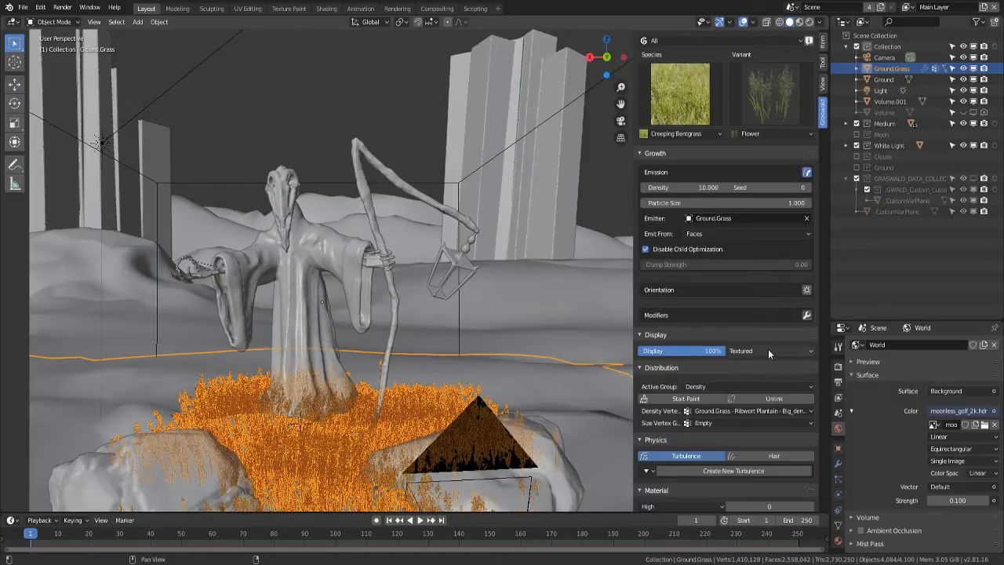
pyautogui.click(769, 352)
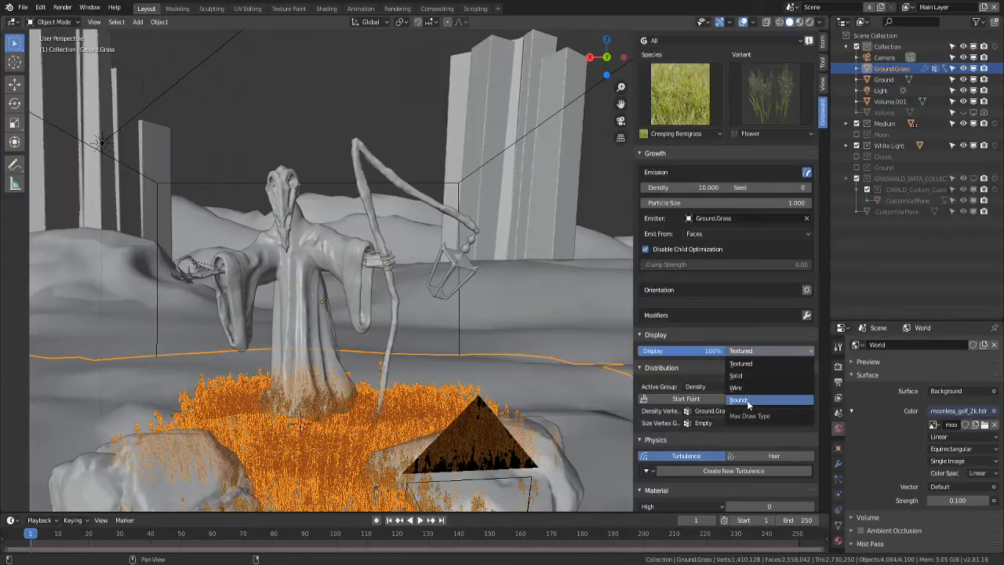
pyautogui.click(746, 400)
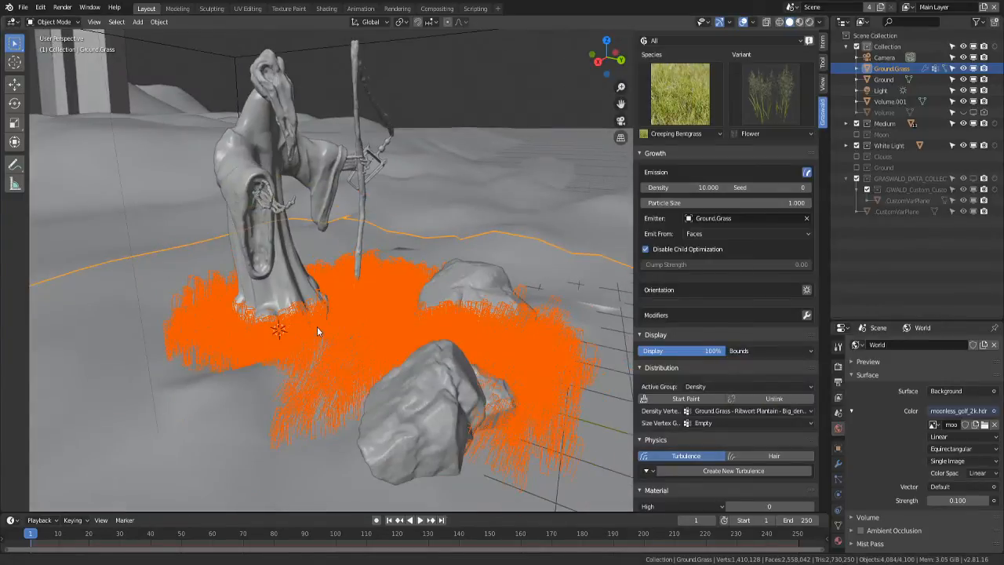
# - Set the Creeping Bentgrass emission density to 5 and save the file
pyautogui.scroll(5, 317, 327)
pyautogui.moveTo(317, 327)
pyautogui.mouseDown(button='middle')
pyautogui.moveTo(377, 320)
pyautogui.moveTo(254, 332)
pyautogui.moveTo(315, 349)
pyautogui.moveTo(375, 328)
pyautogui.moveTo(377, 338)
pyautogui.moveTo(304, 291)
pyautogui.moveTo(316, 345)
pyautogui.mouseUp(button='middle')
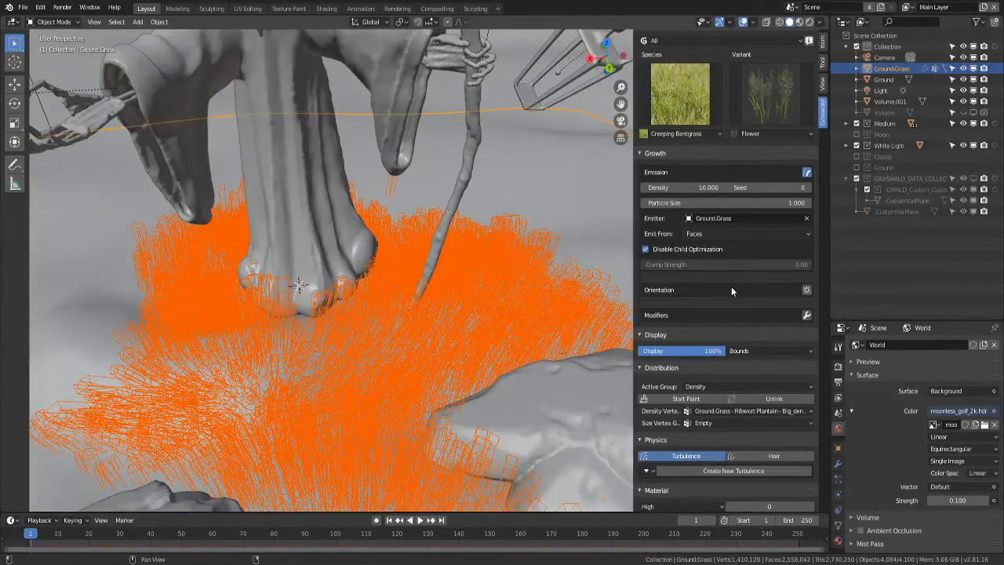
pyautogui.scroll(3, 731, 291)
pyautogui.click(694, 276)
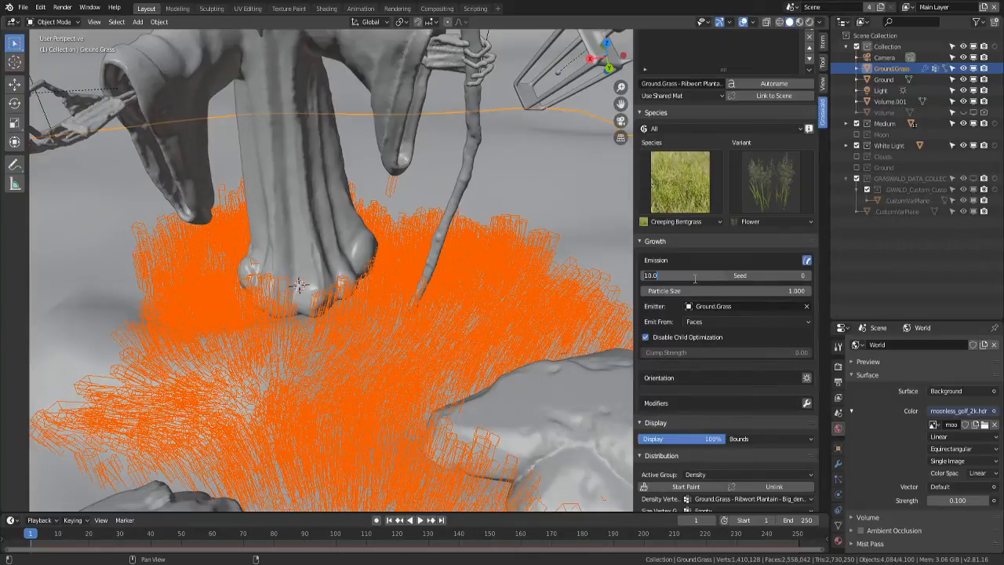
pyautogui.write('5')
pyautogui.press('Return')
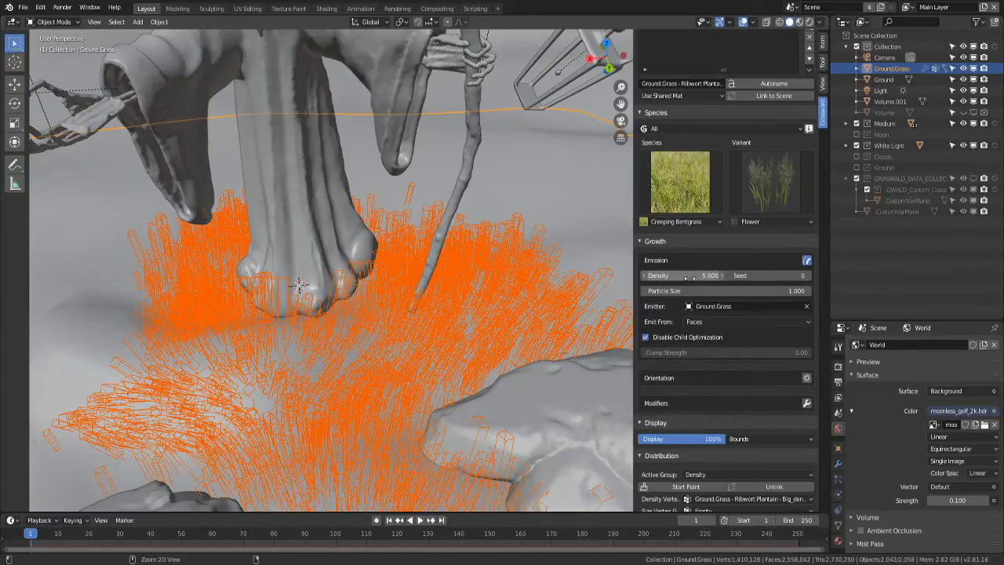
pyautogui.hotkey('ctrl', 's')
# - Add a second Graswald plant system to Ground.Grass and set its species to Orchard Grass
pyautogui.scroll(2, 751, 191)
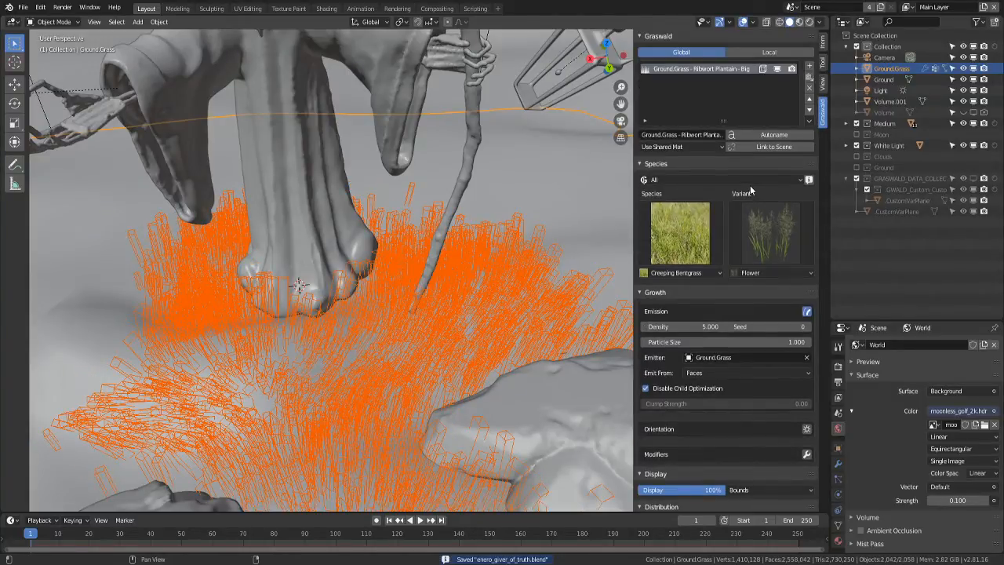
pyautogui.click(810, 67)
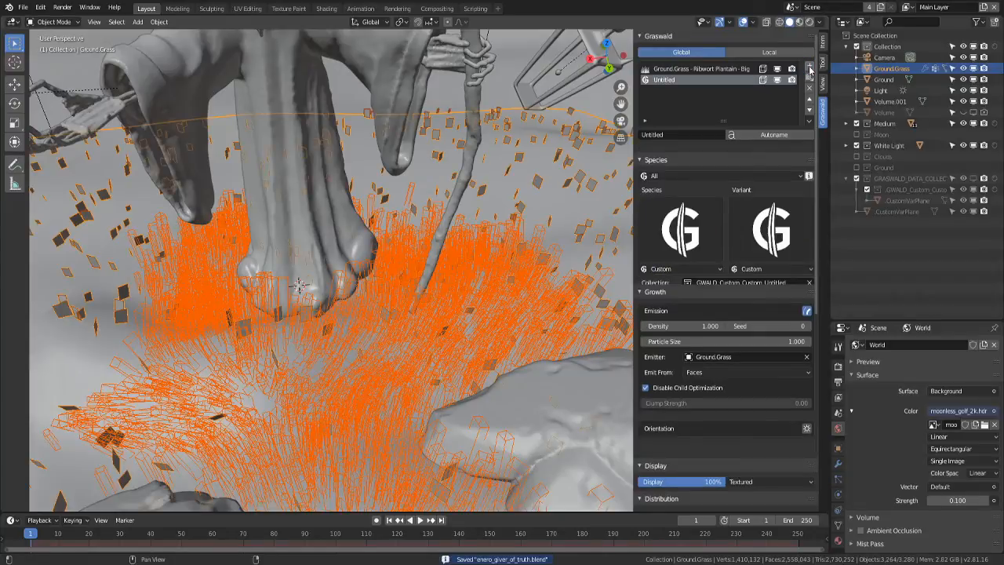
pyautogui.click(671, 227)
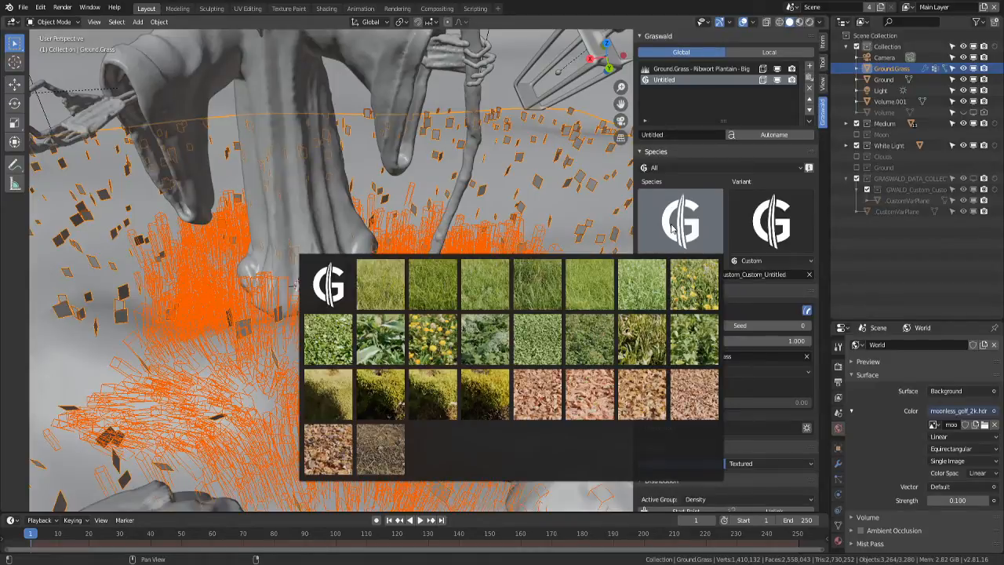
pyautogui.click(537, 286)
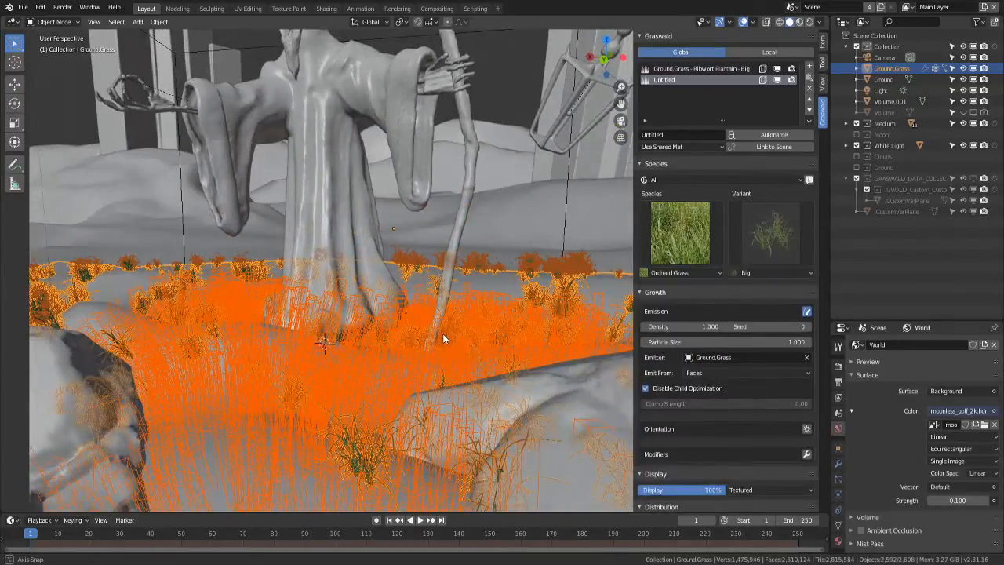
pyautogui.moveTo(443, 338); pyautogui.dragTo(517, 337, button='middle')
pyautogui.scroll(-6, 443, 339)
pyautogui.scroll(5, 416, 377)
pyautogui.scroll(-5, 439, 338)
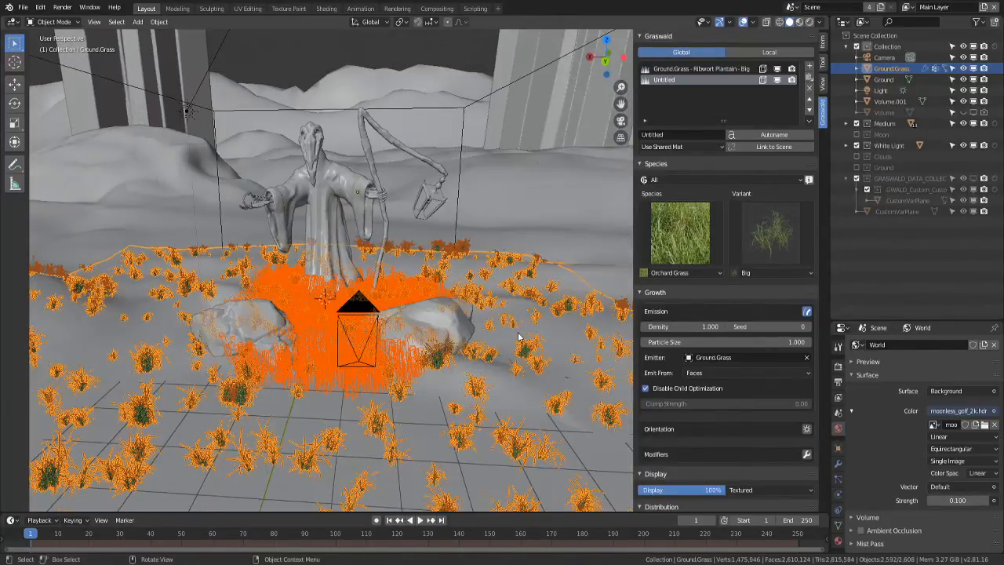
# - Weight-paint the Orchard Grass density around the reaper's feet and between the rocks, exit painting and save the file
pyautogui.scroll(-1, 517, 337)
pyautogui.scroll(-5, 730, 355)
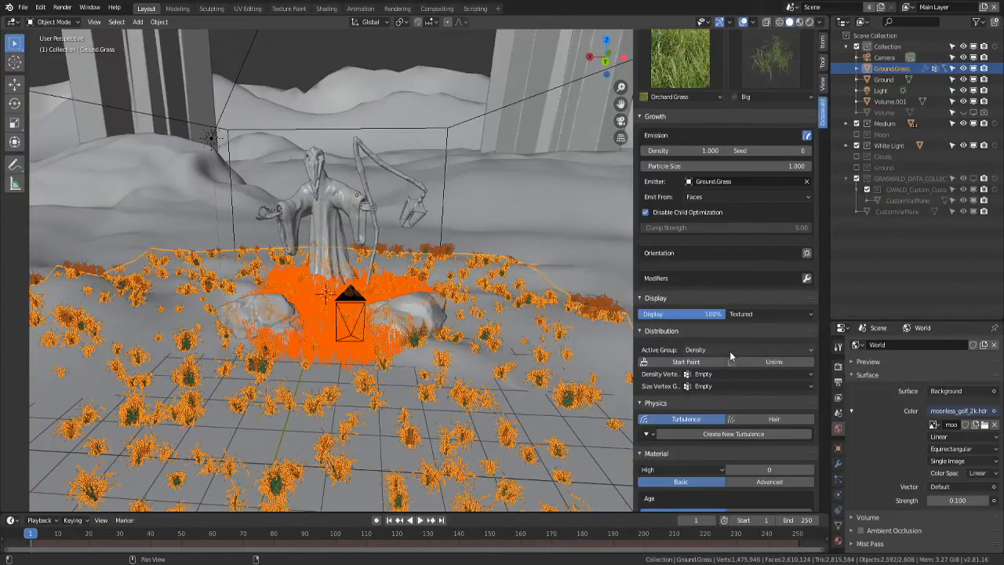
pyautogui.scroll(-2, 730, 352)
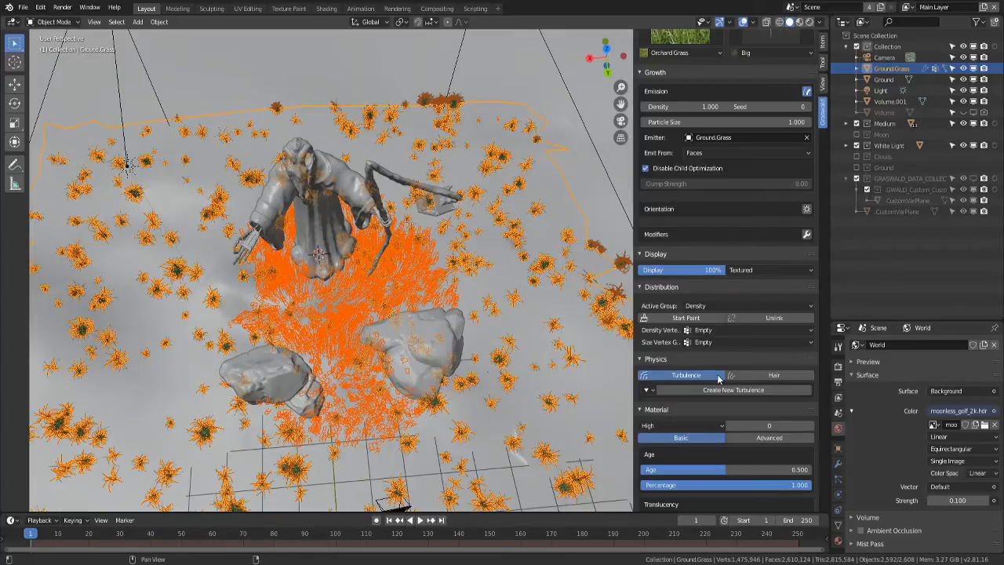
pyautogui.click(681, 317)
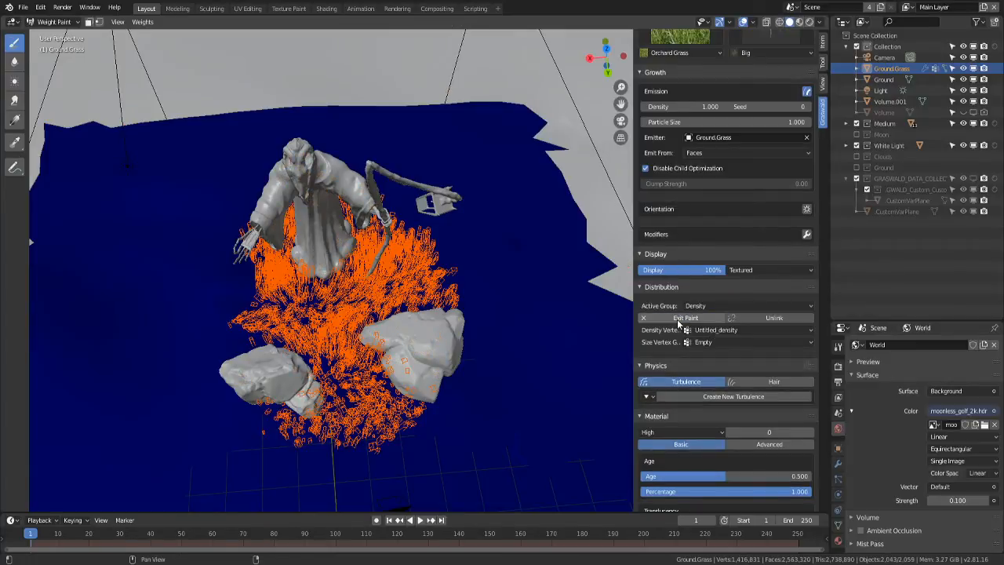
pyautogui.moveTo(245, 293)
pyautogui.mouseDown()
pyautogui.moveTo(310, 302)
pyautogui.moveTo(337, 458)
pyautogui.moveTo(393, 427)
pyautogui.moveTo(368, 404)
pyautogui.mouseUp()
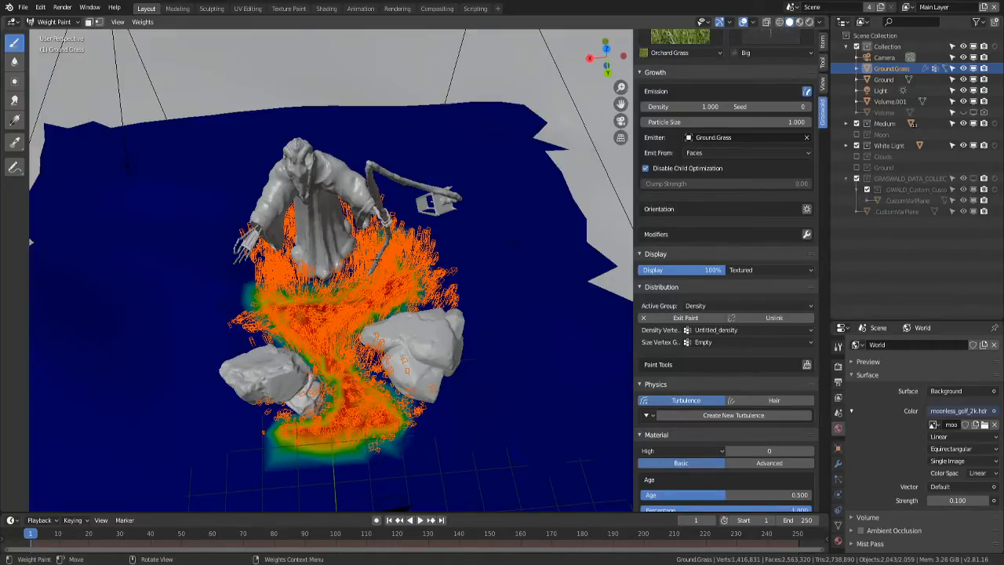
pyautogui.moveTo(257, 304); pyautogui.dragTo(365, 296)
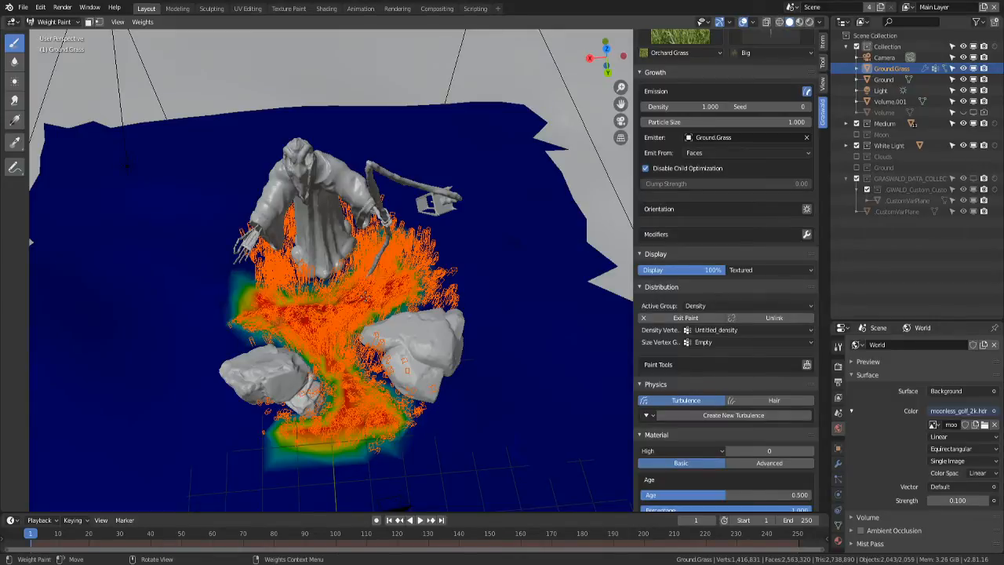
pyautogui.moveTo(365, 297)
pyautogui.mouseDown(button='middle')
pyautogui.moveTo(376, 283)
pyautogui.moveTo(369, 292)
pyautogui.mouseUp(button='middle')
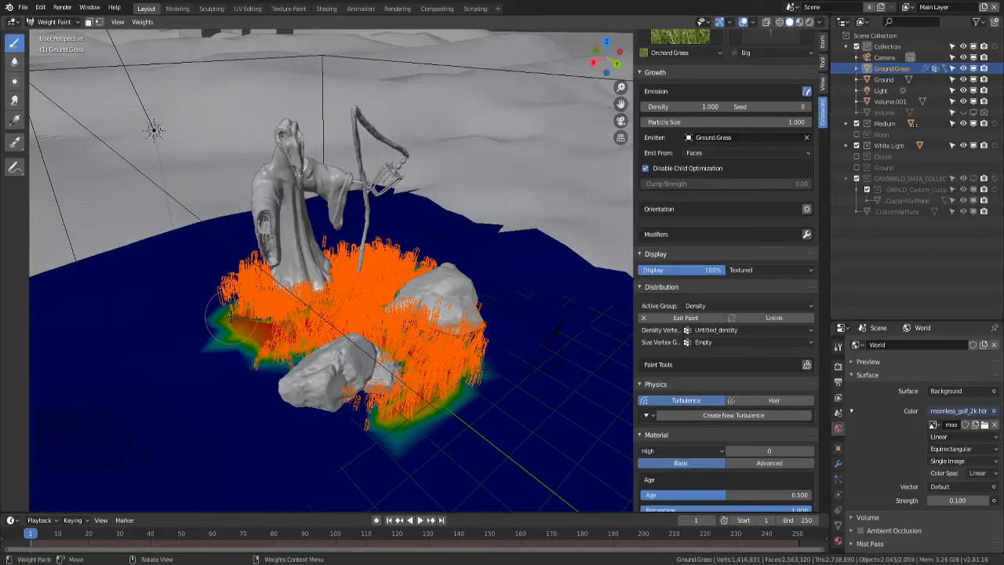
pyautogui.moveTo(228, 315); pyautogui.dragTo(320, 347, button='middle')
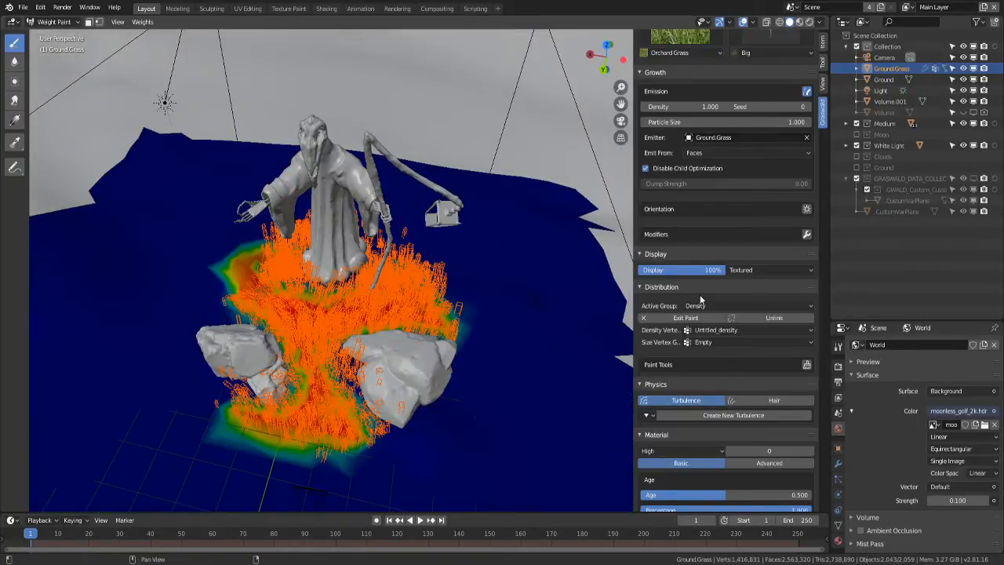
pyautogui.click(686, 318)
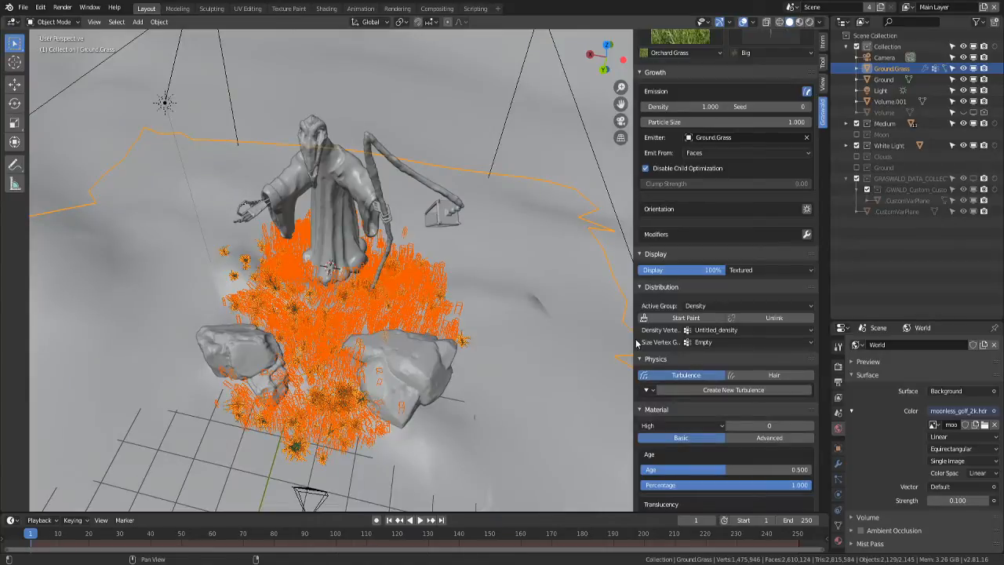
pyautogui.hotkey('ctrl', 's')
# - Frame both grasses through the scene camera, save the file and open the Rendering workspace
pyautogui.scroll(3, 364, 335)
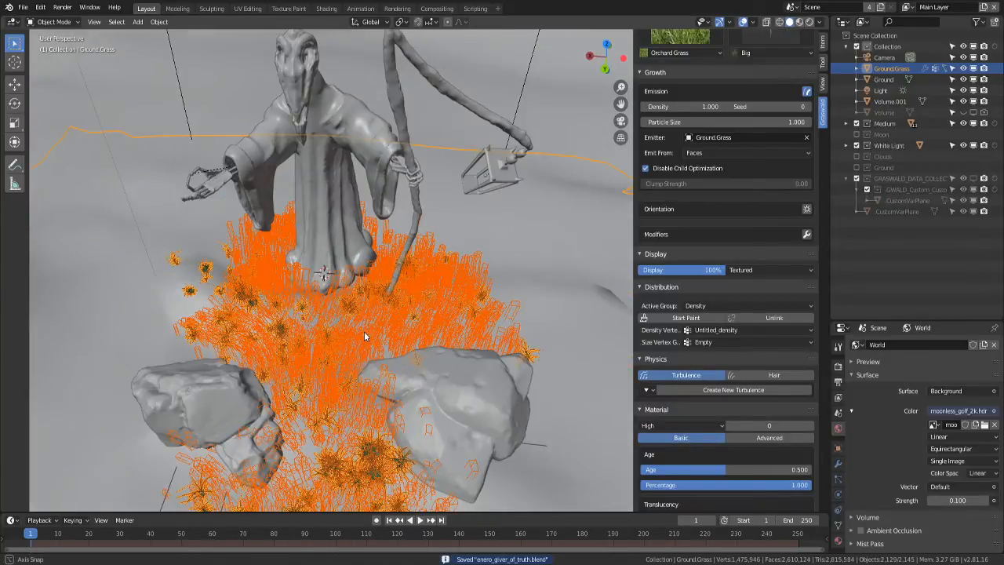
pyautogui.moveTo(364, 331); pyautogui.dragTo(420, 131, button='middle')
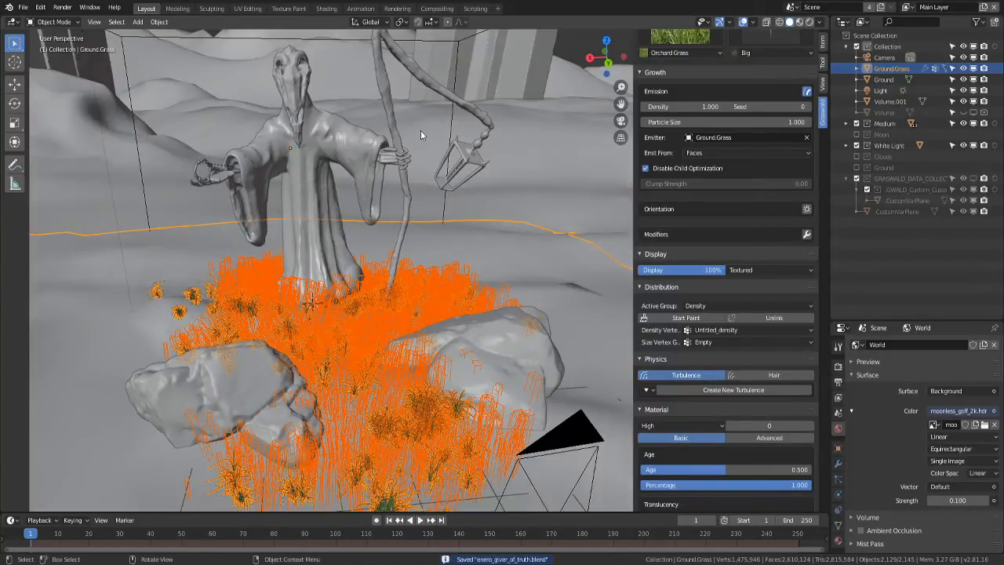
pyautogui.scroll(2, 349, 320)
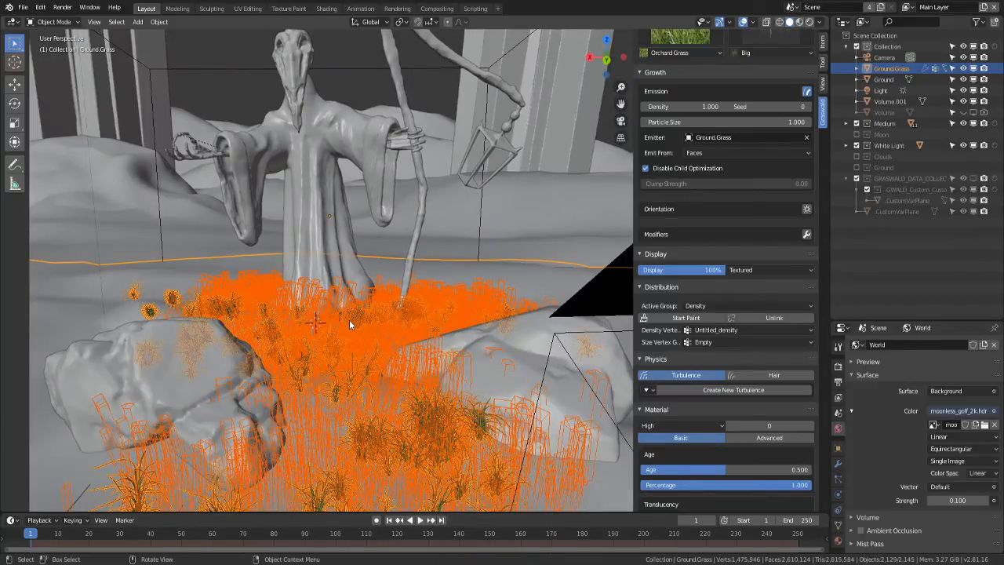
pyautogui.press('KP_0')
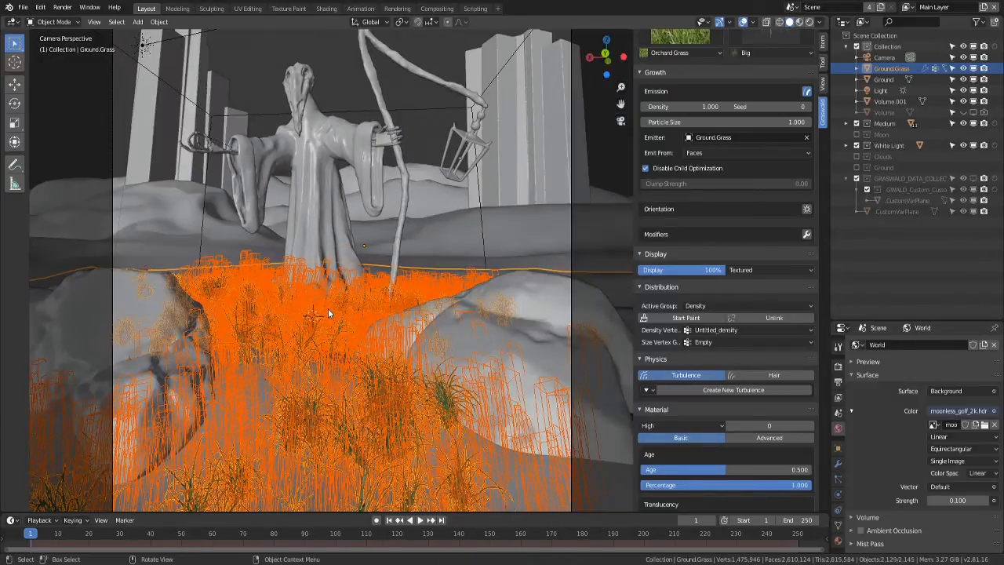
pyautogui.hotkey('ctrl', 's')
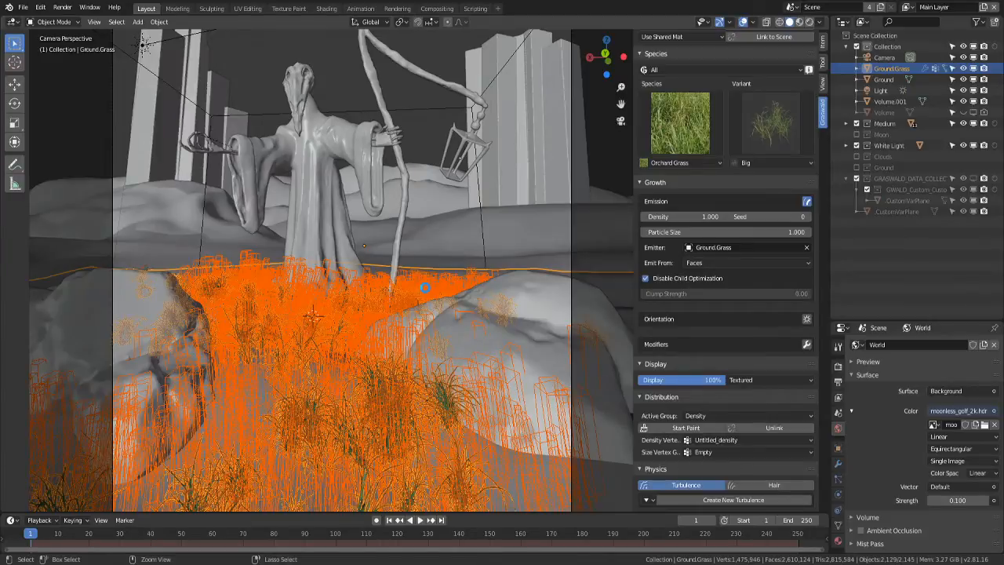
pyautogui.click(404, 8)
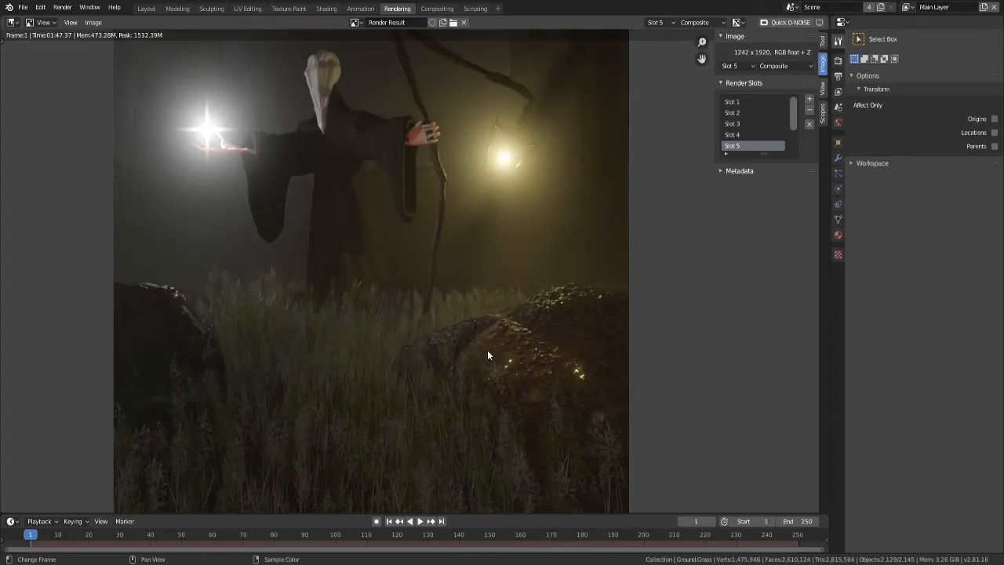
# - Save the file, render the scene with both grasses and inspect the foreground grass between the rocks
pyautogui.hotkey('ctrl', 's')
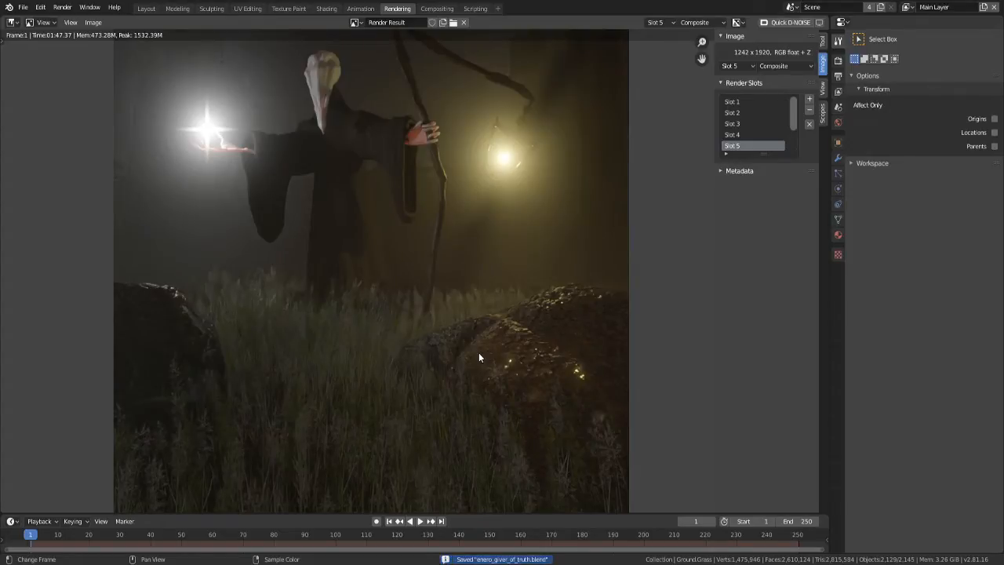
pyautogui.press('F12')
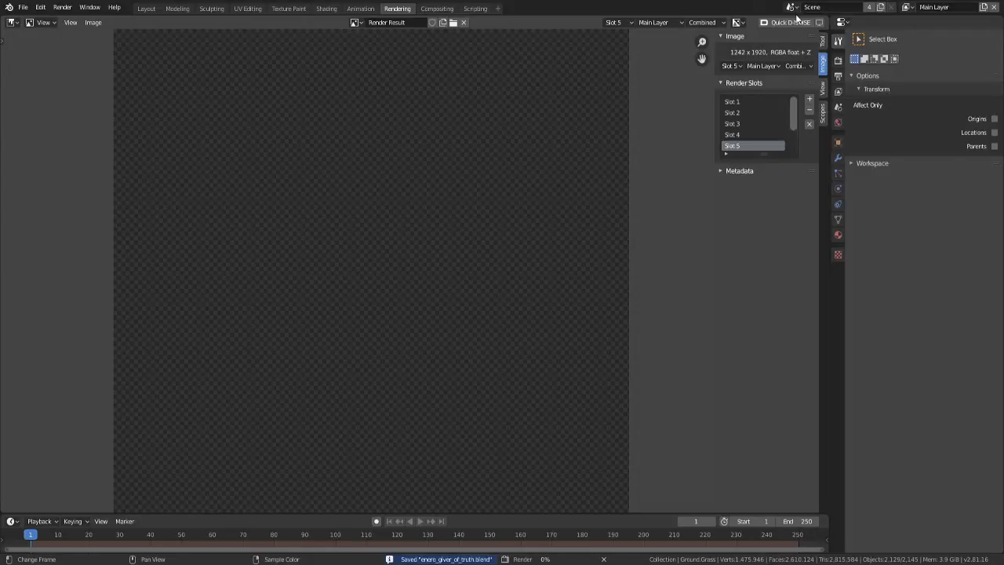
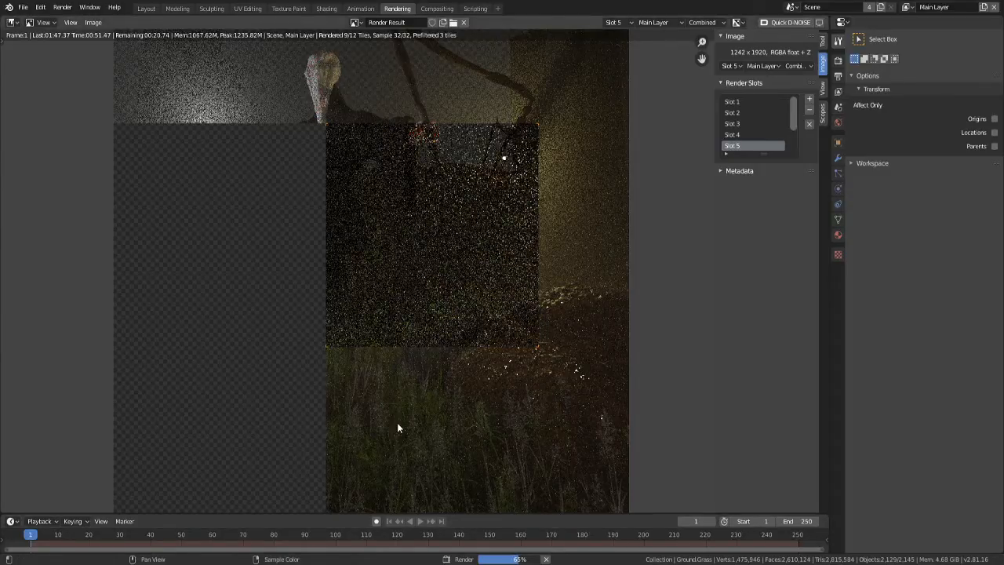
pyautogui.moveTo(396, 427); pyautogui.dragTo(470, 290, button='middle')
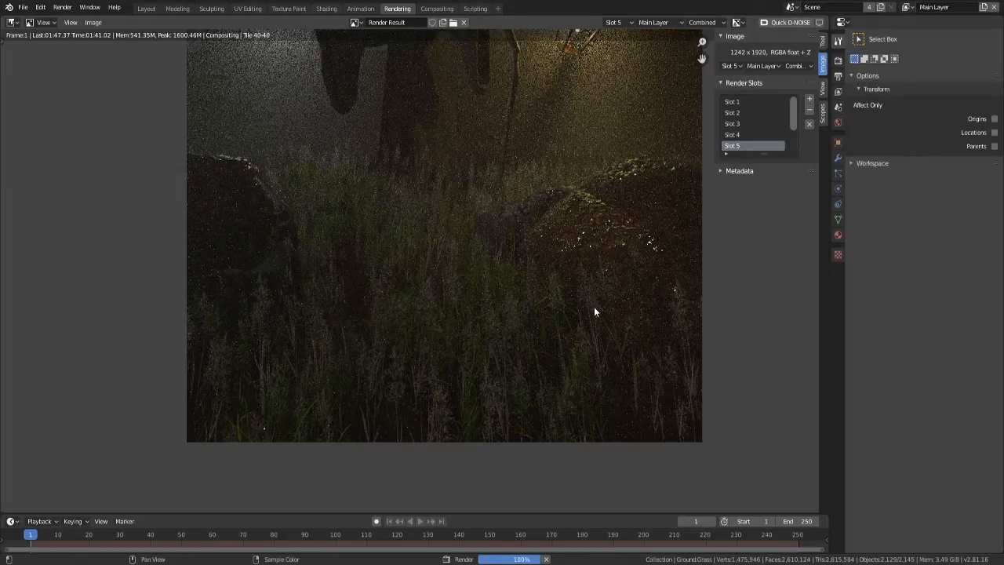
pyautogui.moveTo(594, 311); pyautogui.dragTo(530, 323, button='middle')
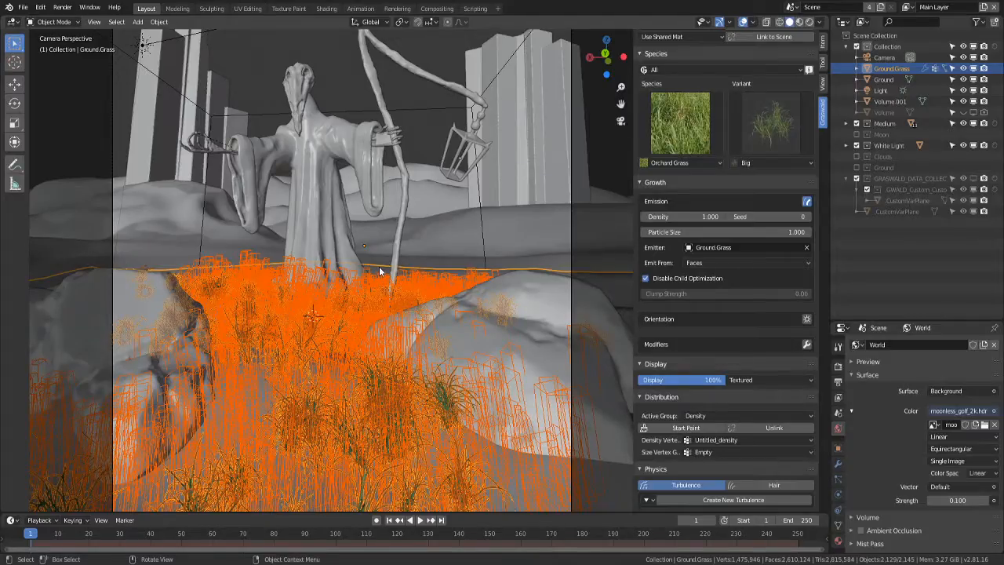
# - Autoname the Orchard Grass system on Ground.Grass and save the file
pyautogui.moveTo(379, 272); pyautogui.dragTo(347, 330, button='middle')
pyautogui.scroll(3, 331, 347)
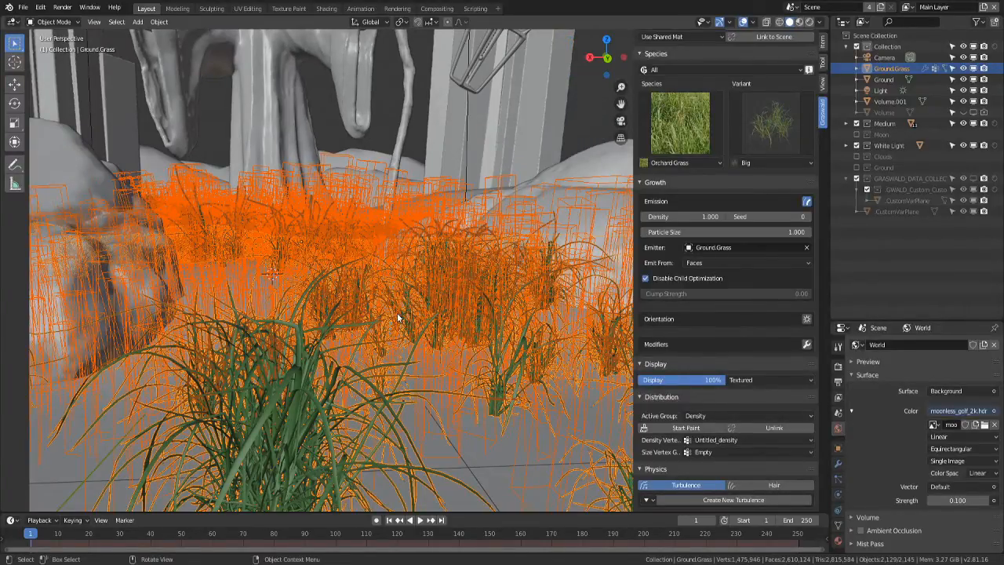
pyautogui.moveTo(399, 318); pyautogui.dragTo(317, 376, button='middle')
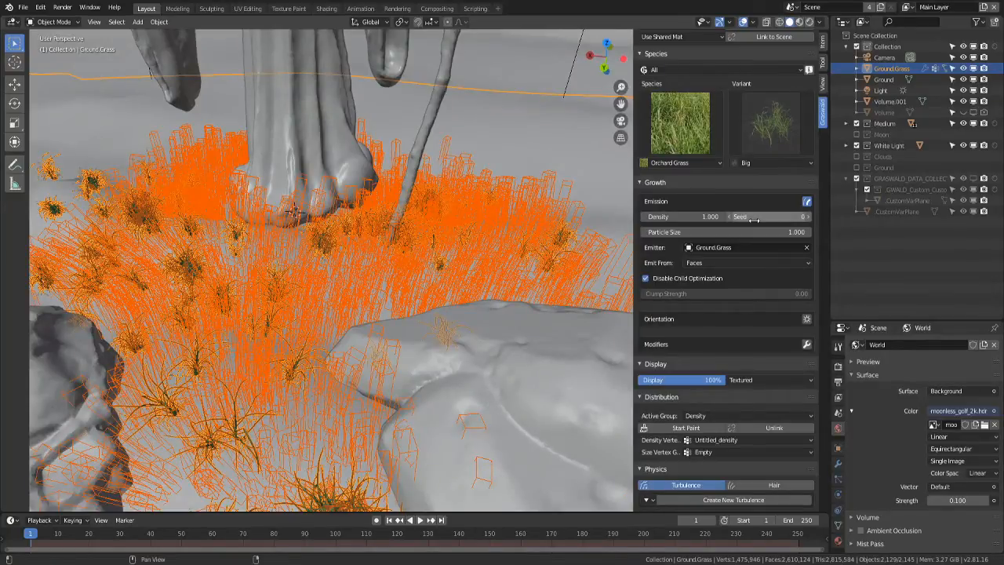
pyautogui.scroll(2, 753, 219)
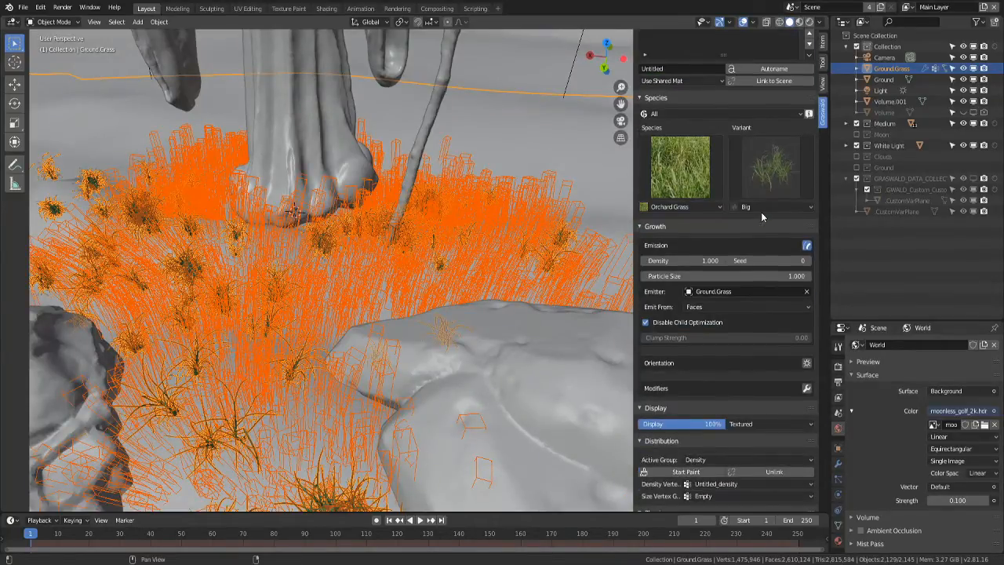
pyautogui.scroll(3, 760, 212)
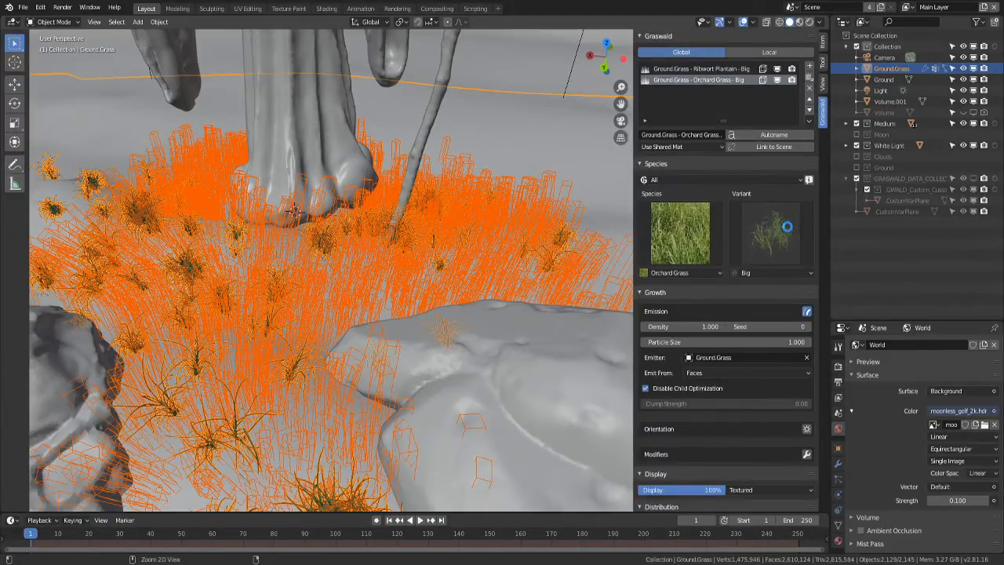
pyautogui.hotkey('ctrl', 's')
# - Collapse the Orchard Grass material settings, set its viewport display type to Bounds and save the file
pyautogui.scroll(-13, 787, 227)
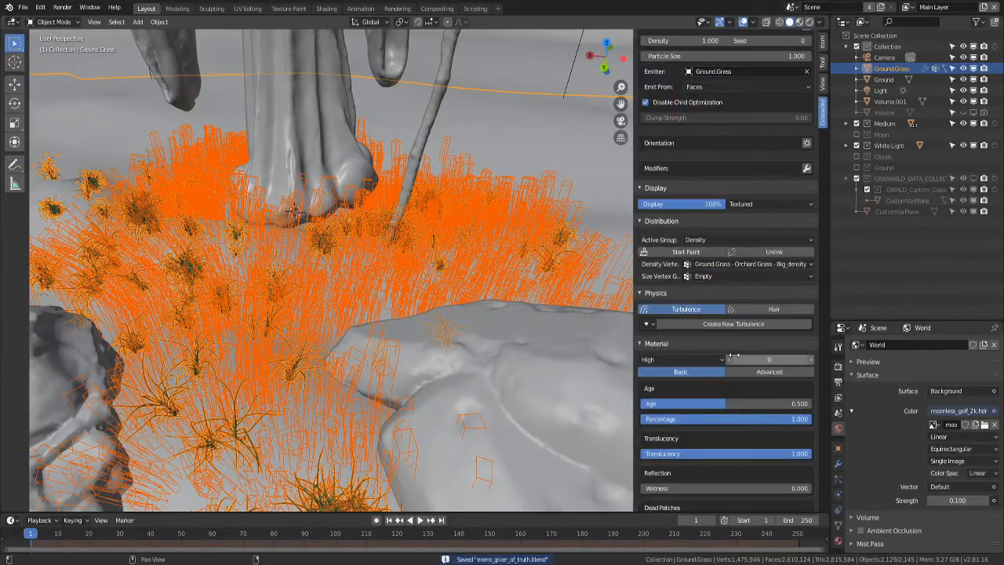
pyautogui.scroll(-5, 752, 337)
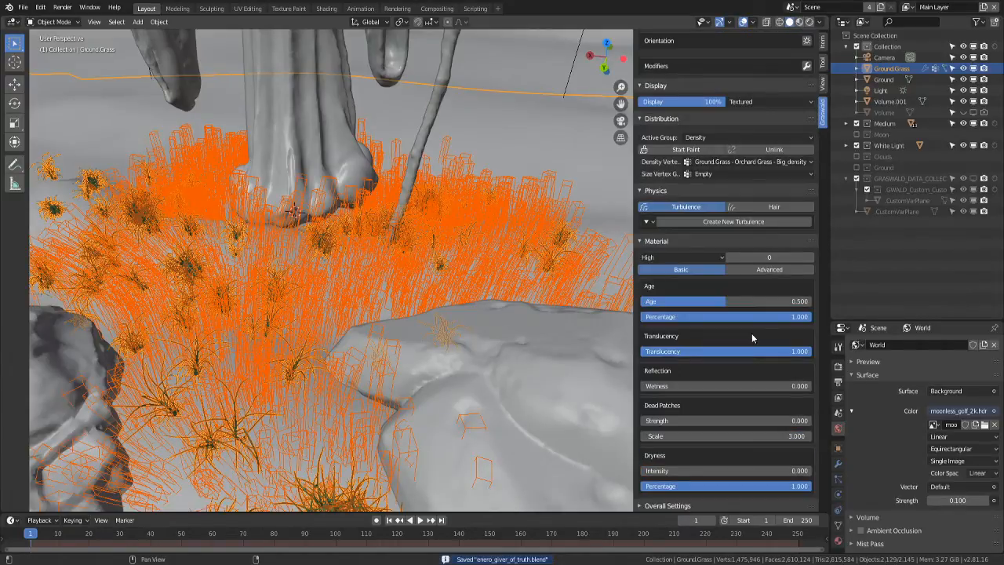
pyautogui.click(641, 241)
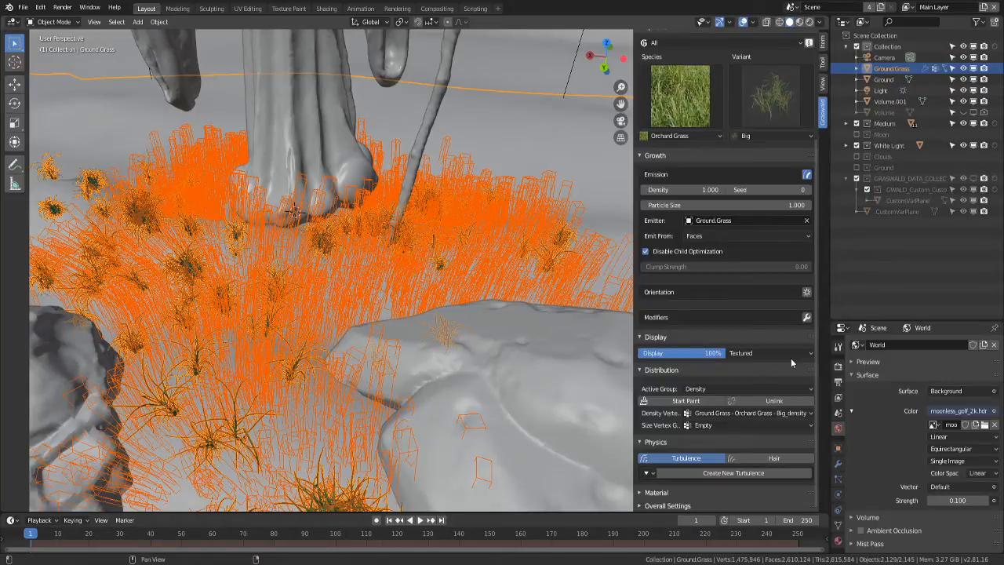
pyautogui.click(791, 360)
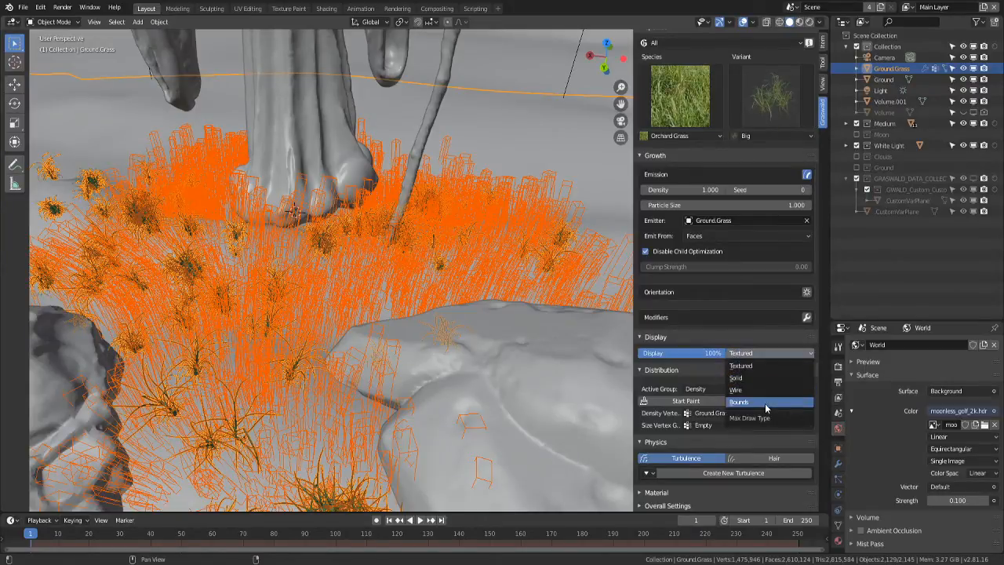
pyautogui.click(766, 403)
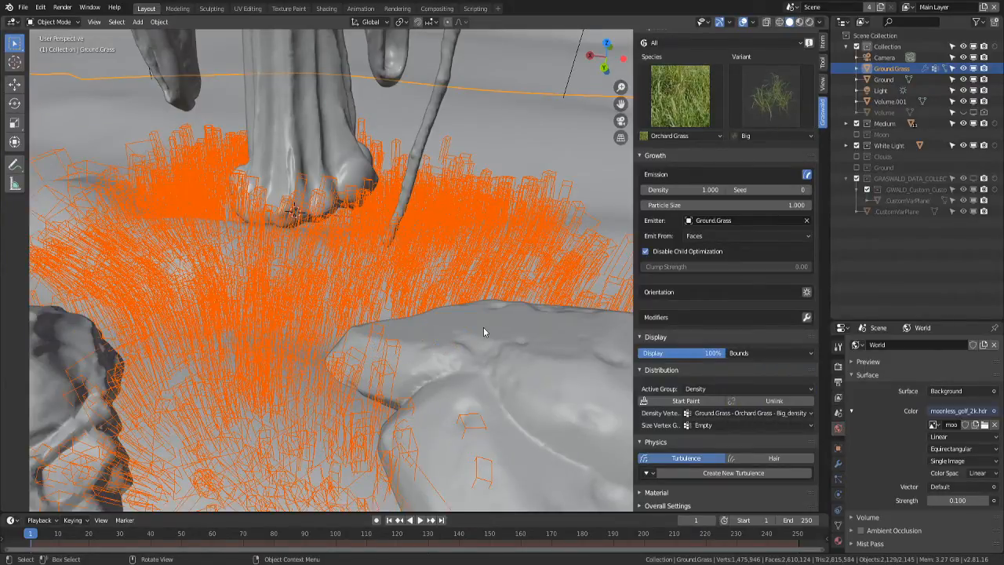
pyautogui.hotkey('ctrl', 's')
# - Add a third Graswald plant system to Ground.Grass and set its species to Red Clover
pyautogui.scroll(5, 702, 165)
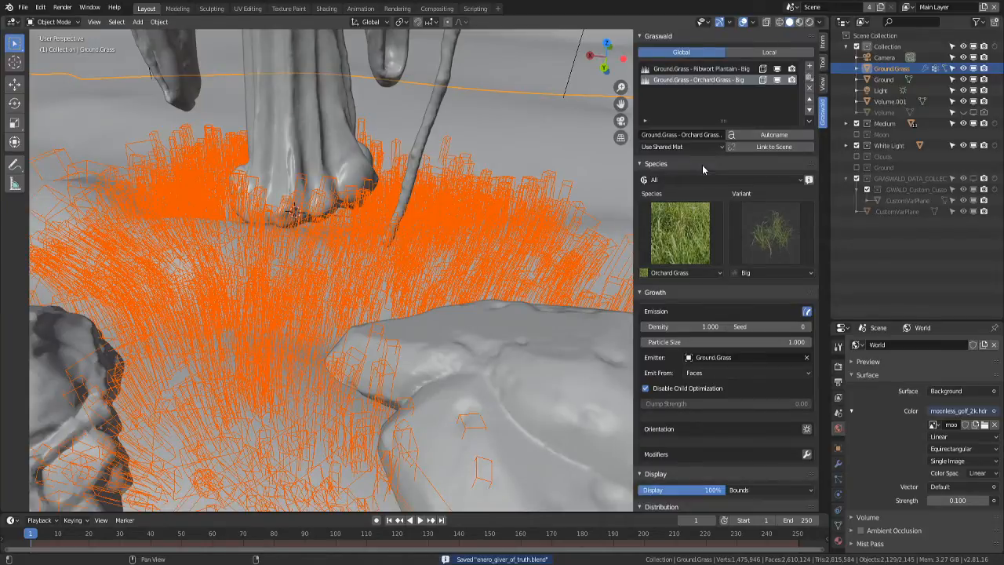
pyautogui.click(809, 66)
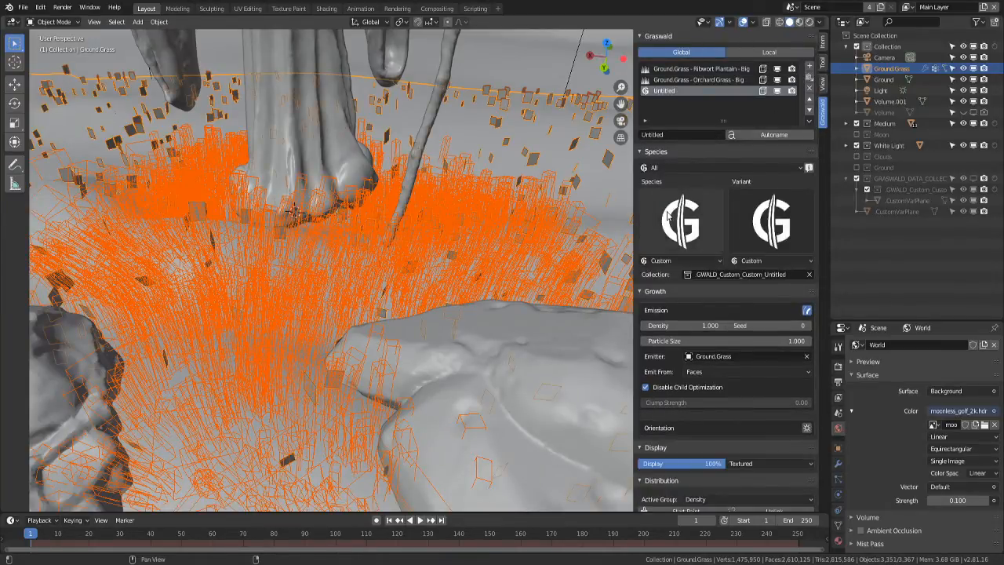
pyautogui.click(668, 220)
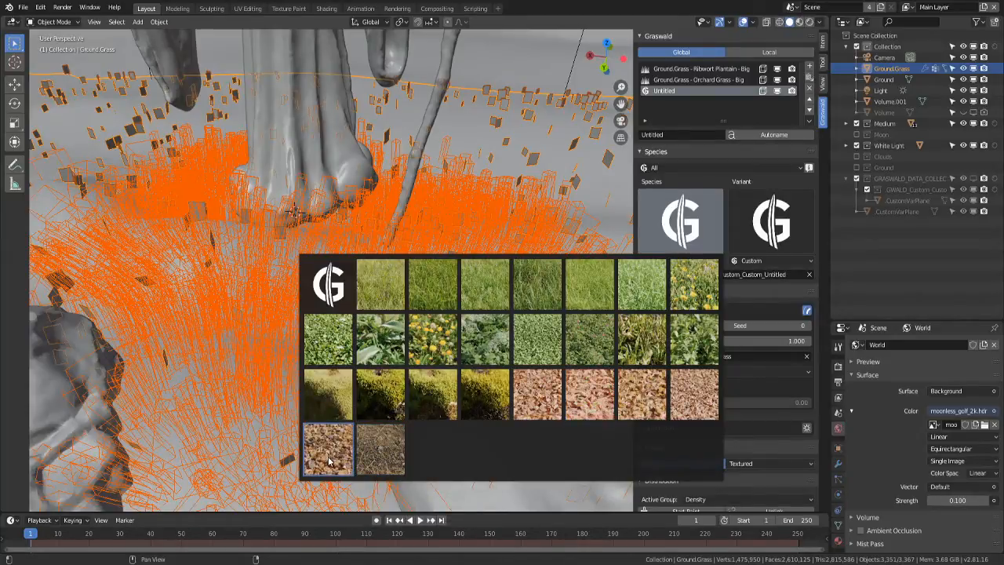
pyautogui.click(582, 346)
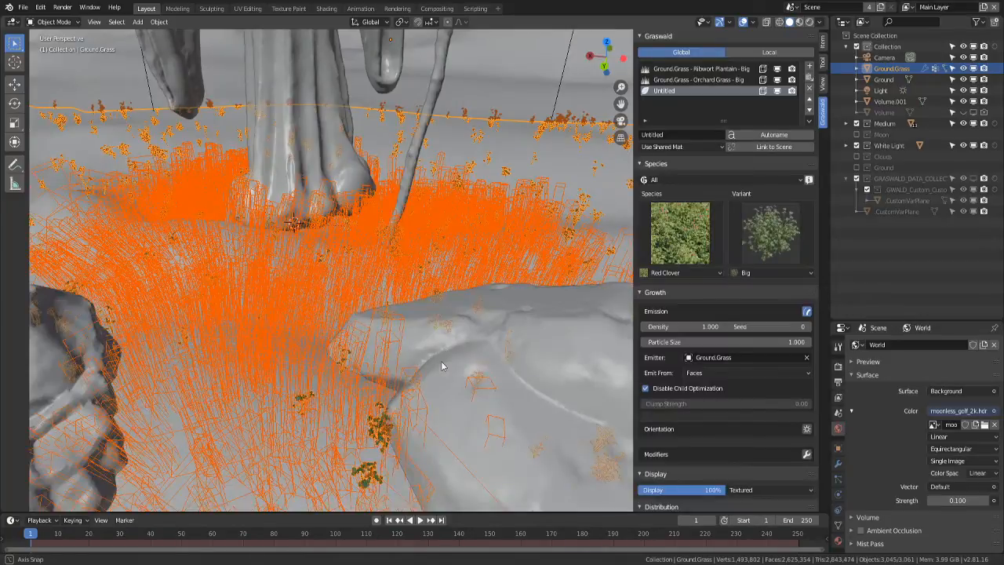
pyautogui.scroll(-2, 443, 357)
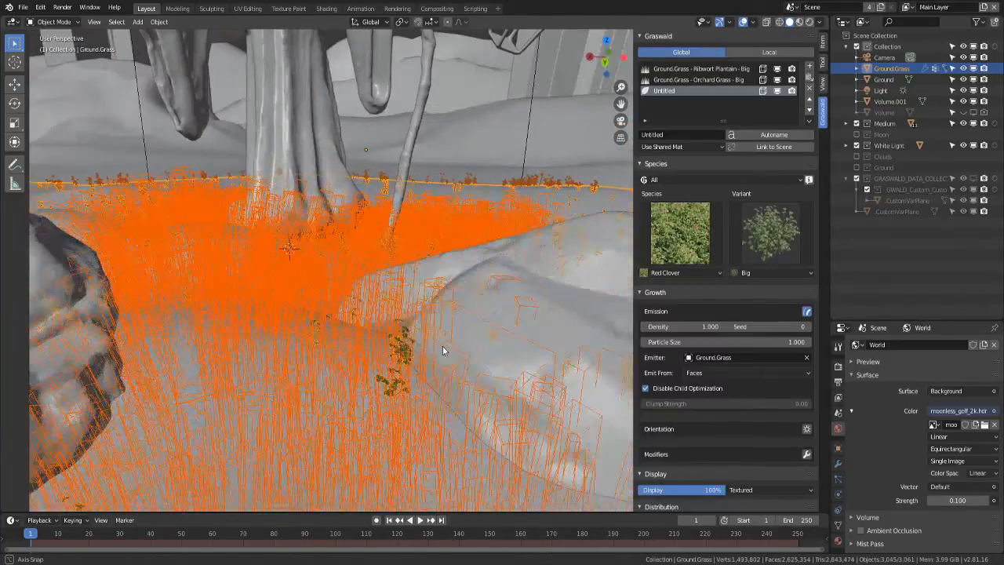
pyautogui.moveTo(442, 345); pyautogui.dragTo(438, 330, button='middle')
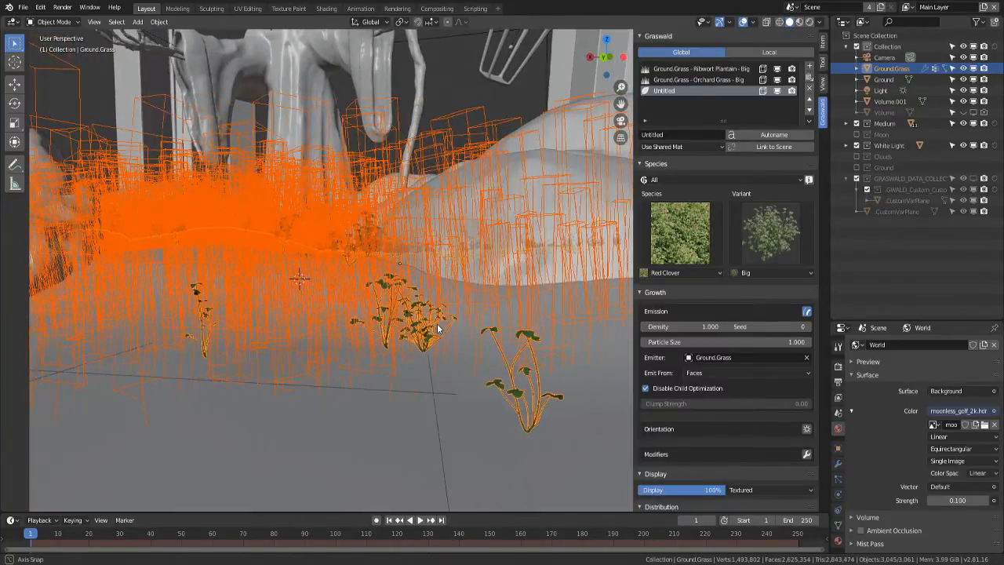
# - Set the Red Clover variant to Flower and its particle size to 2.2
pyautogui.click(770, 237)
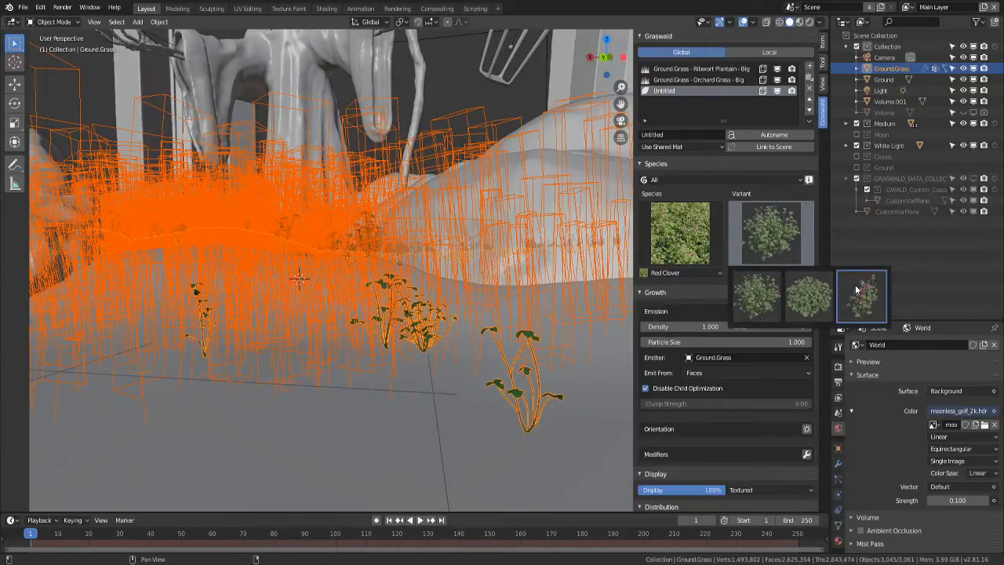
pyautogui.click(860, 295)
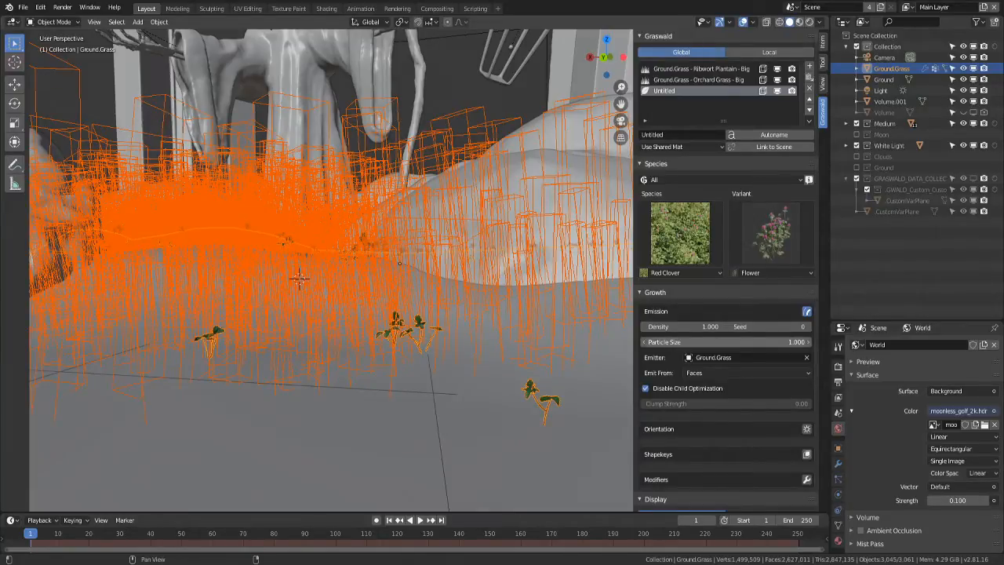
pyautogui.moveTo(725, 341); pyautogui.dragTo(772, 342)
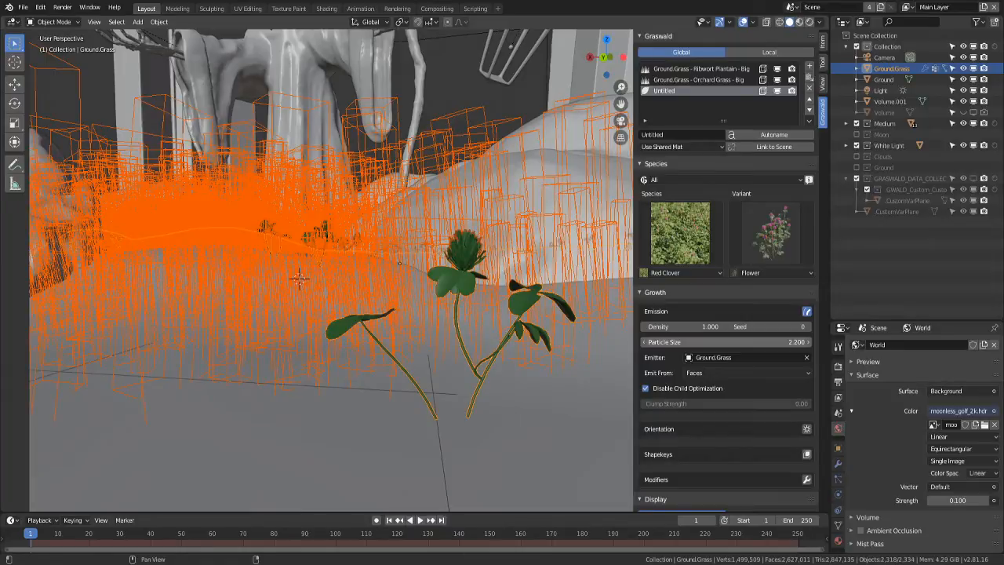
pyautogui.scroll(-4, 408, 298)
pyautogui.moveTo(407, 298); pyautogui.dragTo(471, 302, button='middle')
# - Set the Creeping Bentgrass particle size to 0.28
pyautogui.click(700, 70)
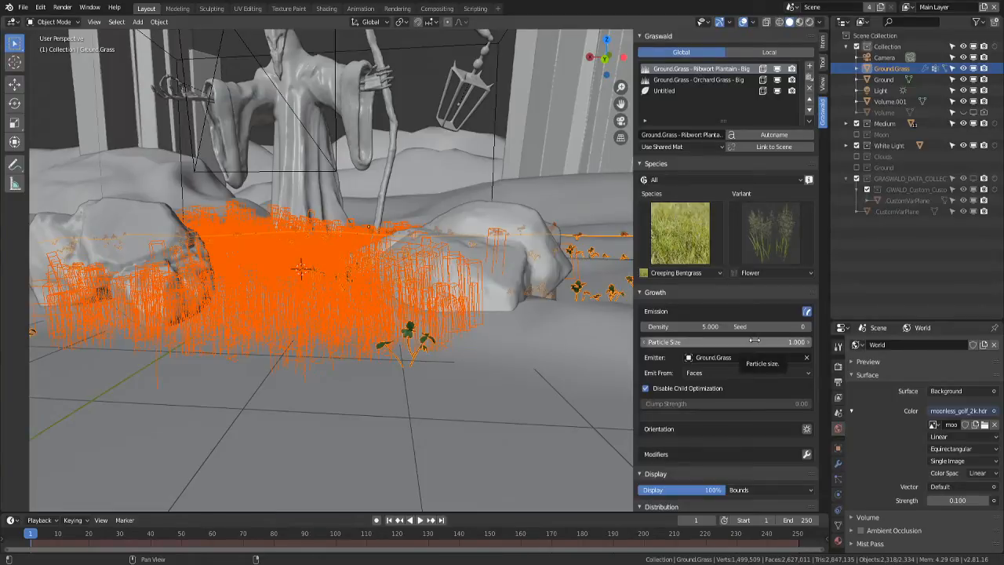
pyautogui.moveTo(755, 339); pyautogui.dragTo(665, 341)
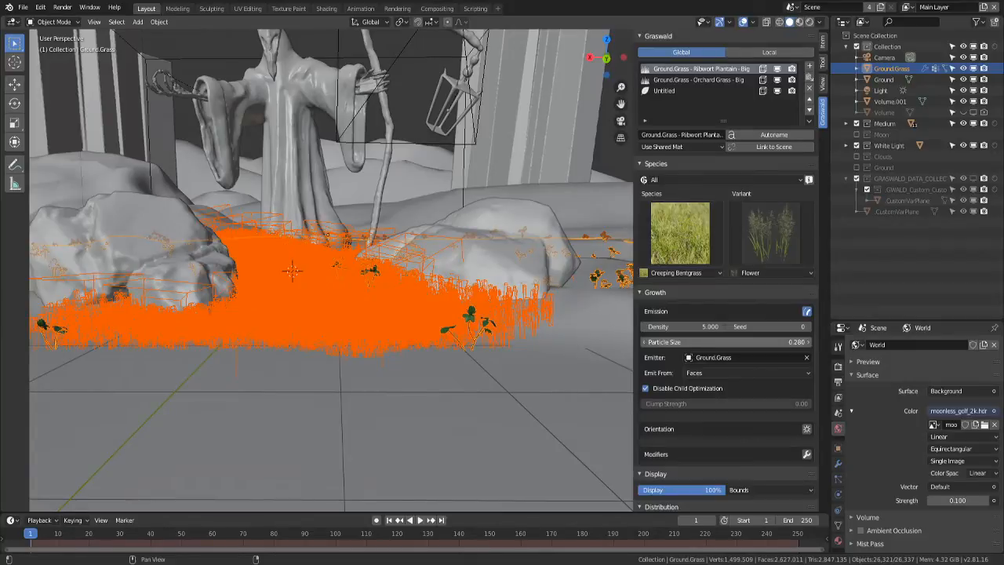
pyautogui.moveTo(541, 300); pyautogui.dragTo(723, 109, button='middle')
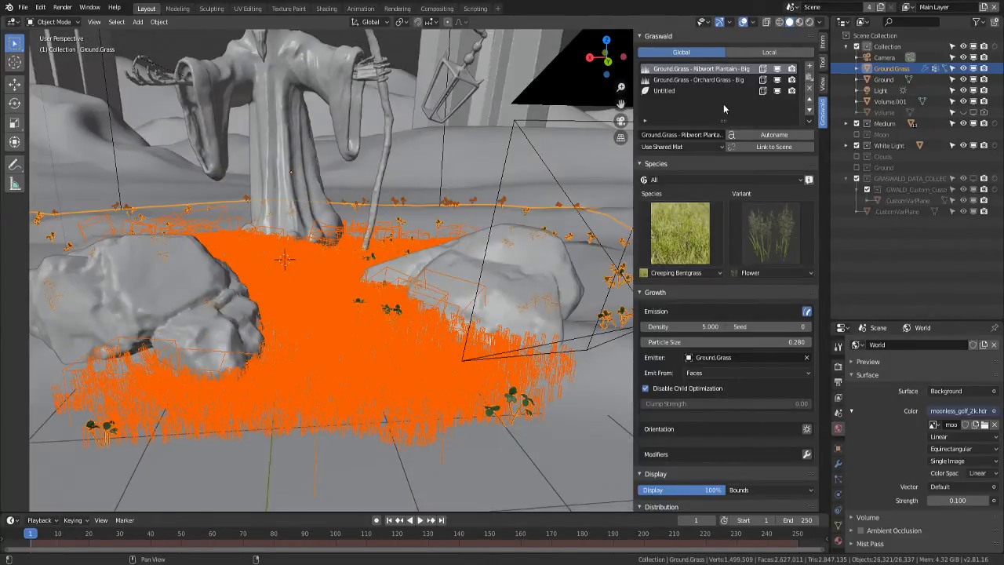
# - Set the viewport display type of the Orchard Grass system to Solid
pyautogui.click(745, 80)
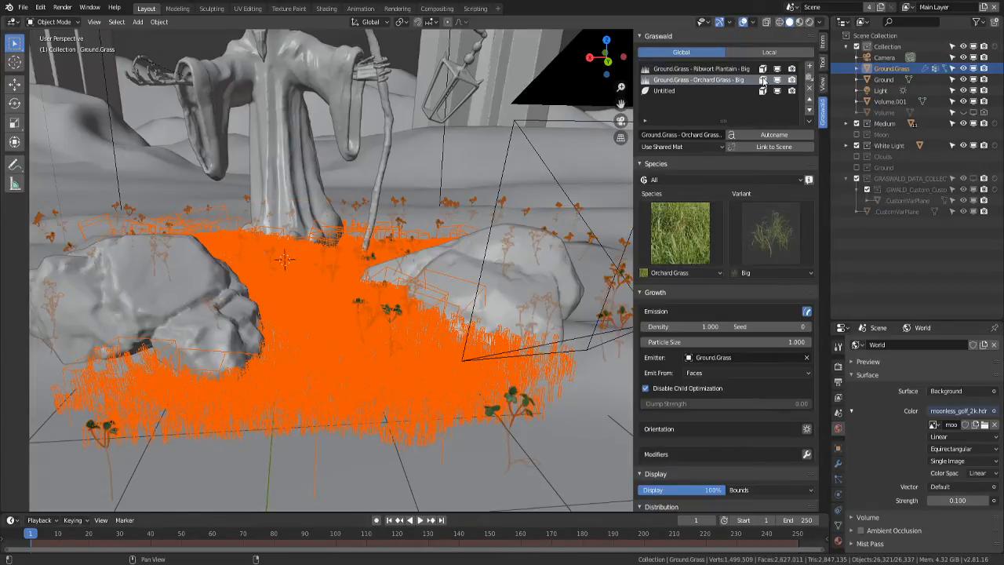
pyautogui.click(763, 80)
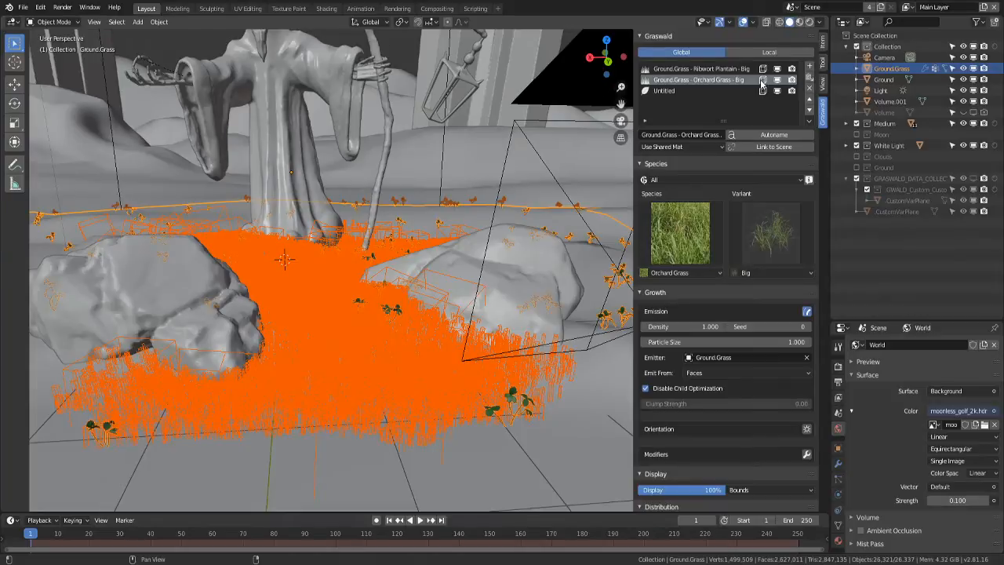
pyautogui.scroll(-3, 763, 322)
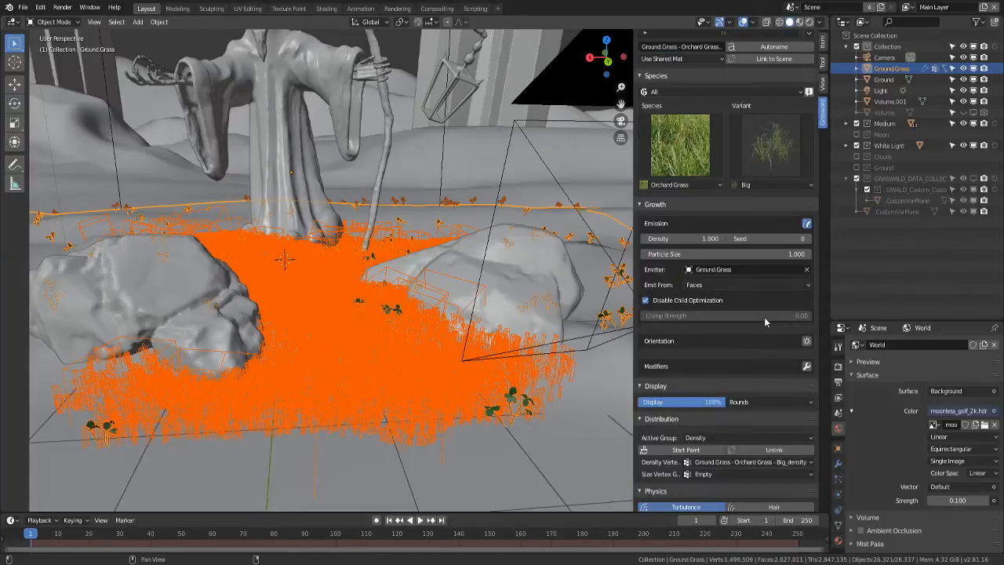
pyautogui.scroll(-2, 763, 317)
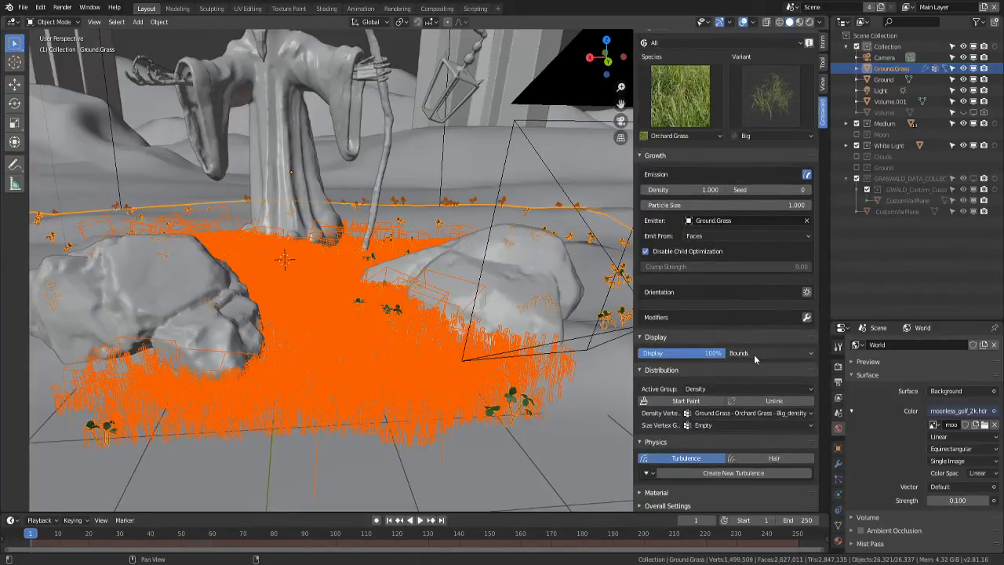
pyautogui.click(754, 355)
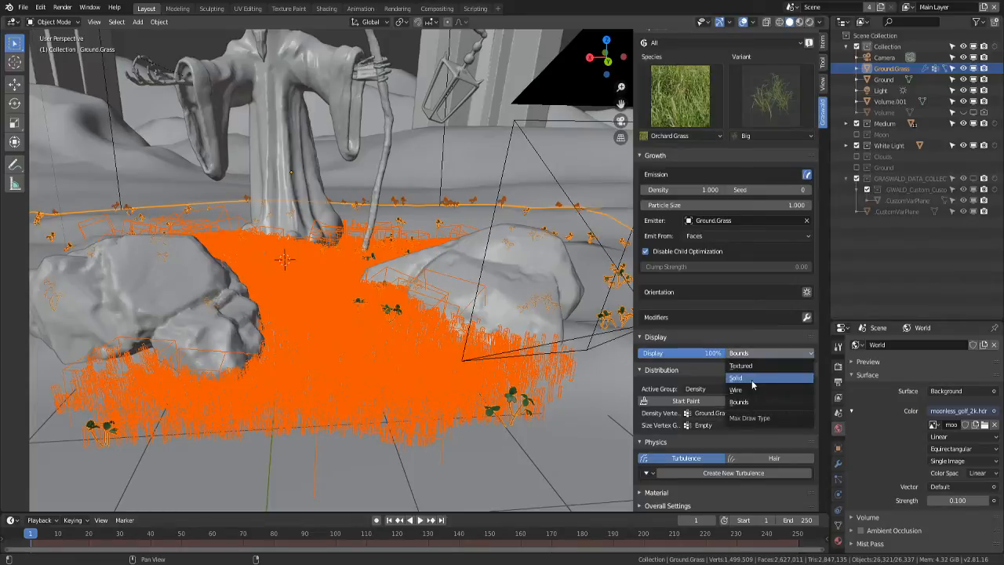
pyautogui.click(752, 383)
pyautogui.moveTo(549, 330); pyautogui.dragTo(734, 269, button='middle')
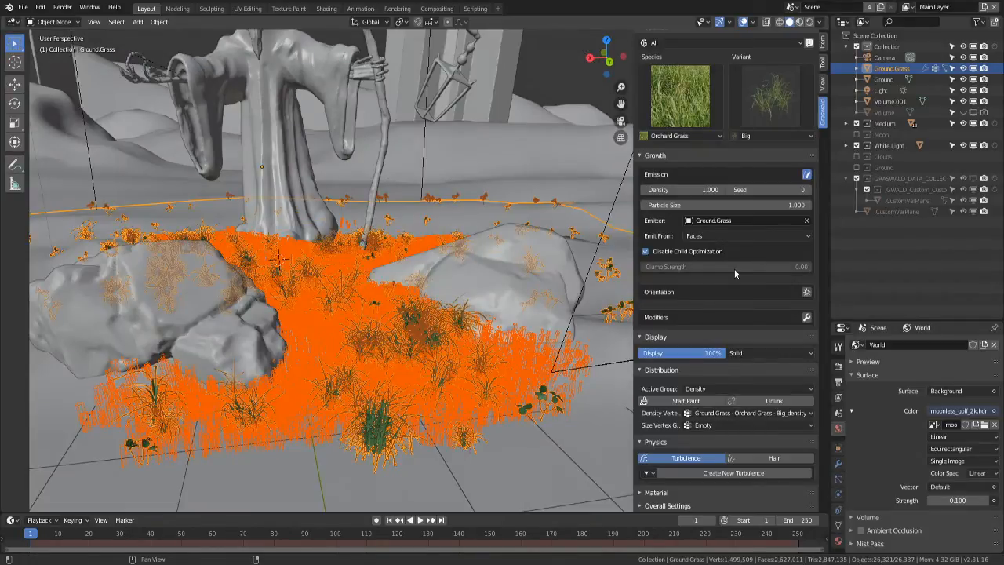
# - Set the viewport display type of the Orchard Grass system to Bounds
pyautogui.scroll(1, 734, 268)
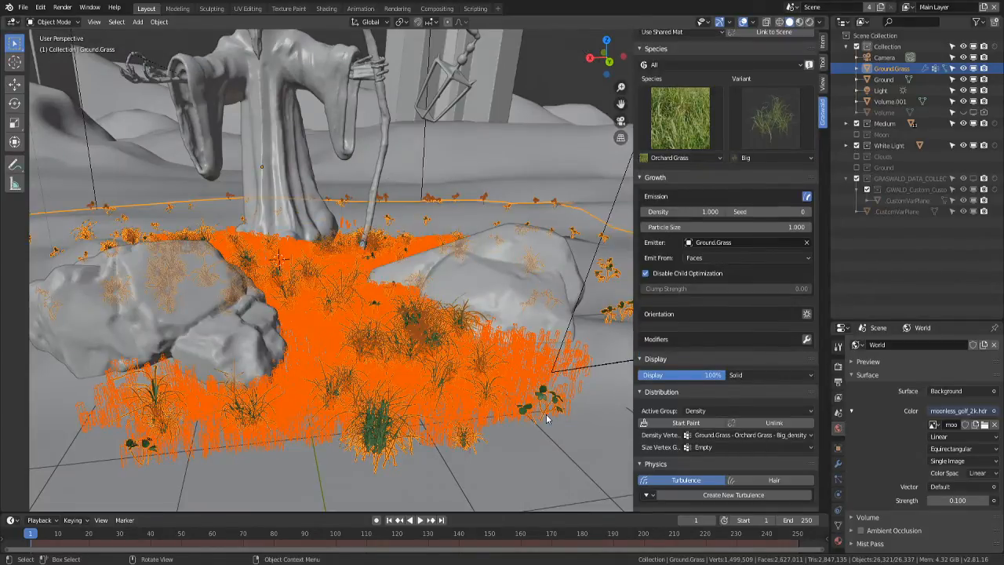
pyautogui.click(545, 414)
pyautogui.scroll(1, 764, 114)
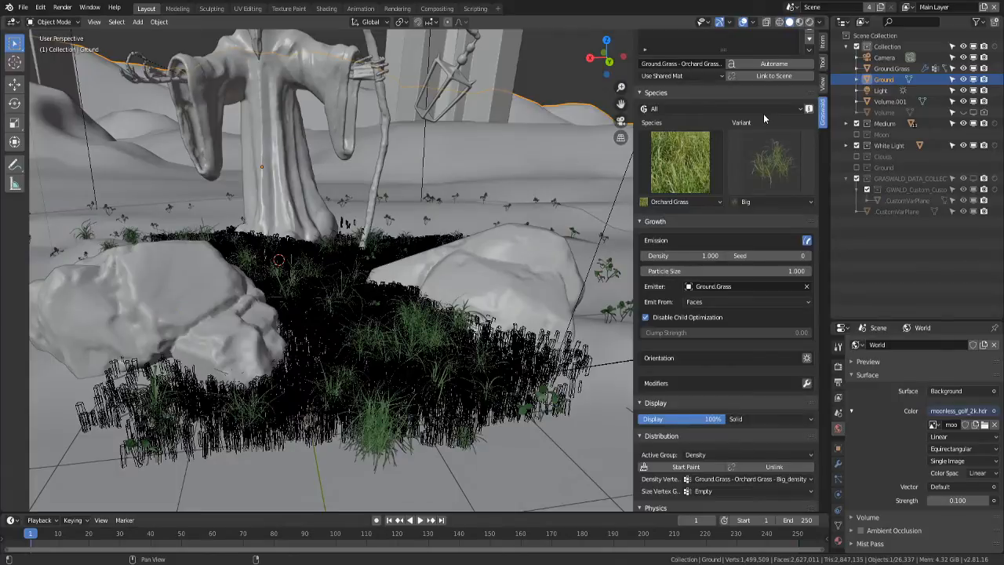
pyautogui.scroll(-3, 757, 352)
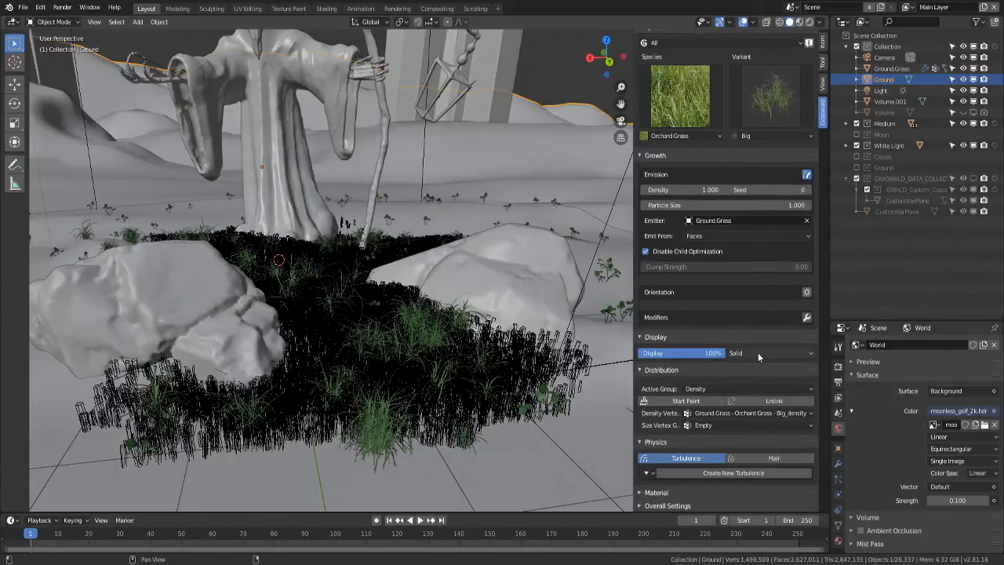
pyautogui.click(758, 352)
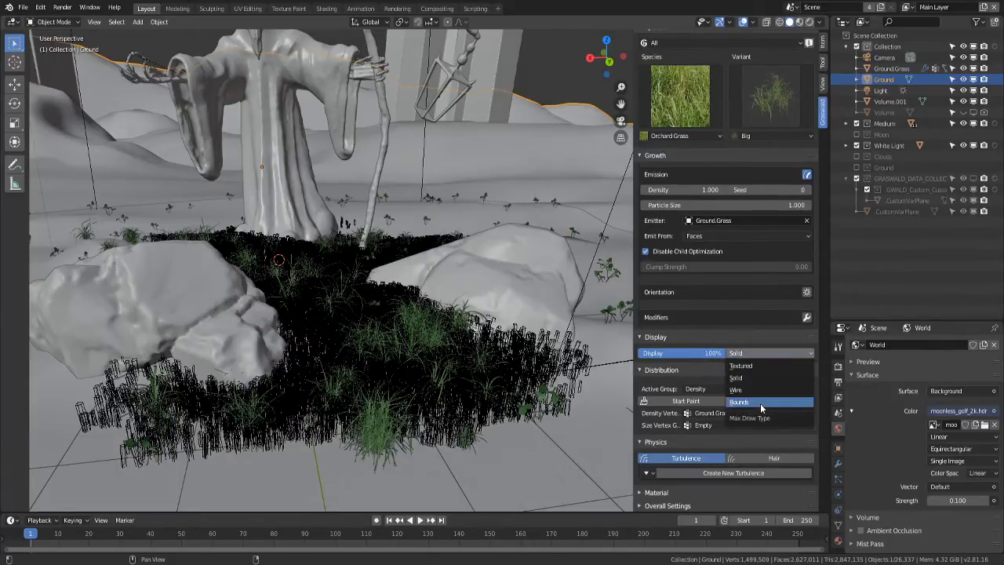
pyautogui.click(760, 403)
# - Make the untitled Red Clover system active and give it an automatic name
pyautogui.scroll(3, 738, 139)
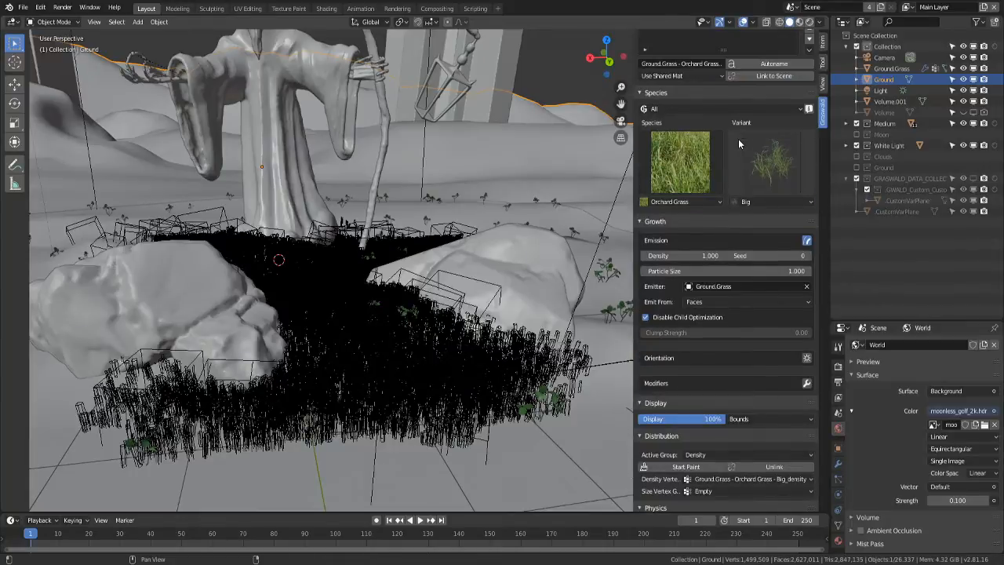
pyautogui.scroll(3, 737, 138)
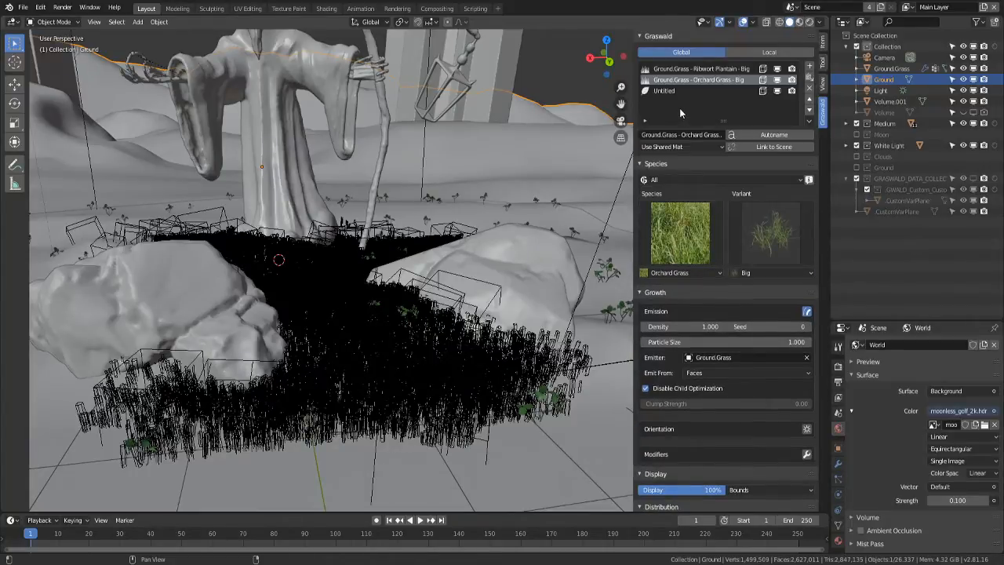
pyautogui.click(679, 91)
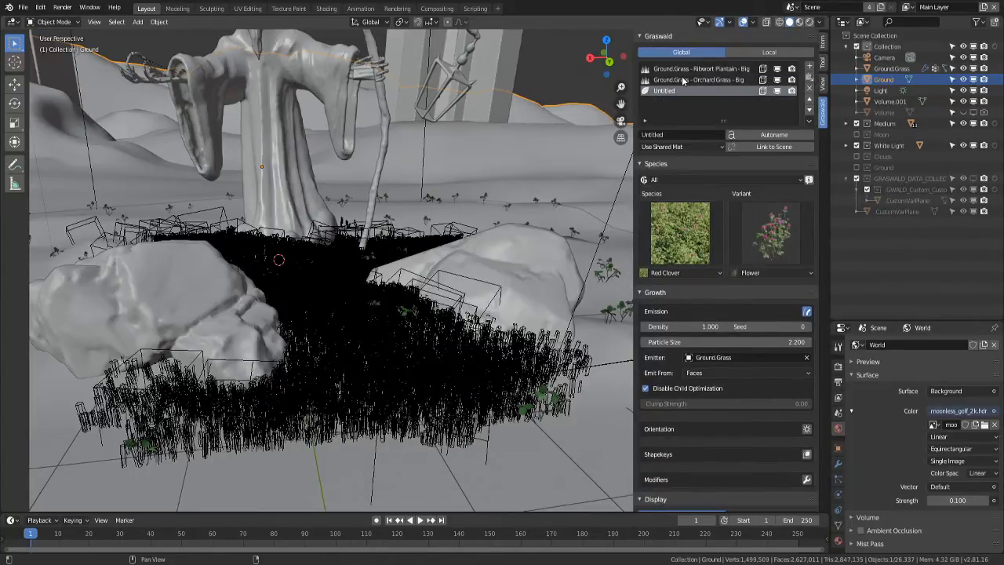
pyautogui.click(680, 70)
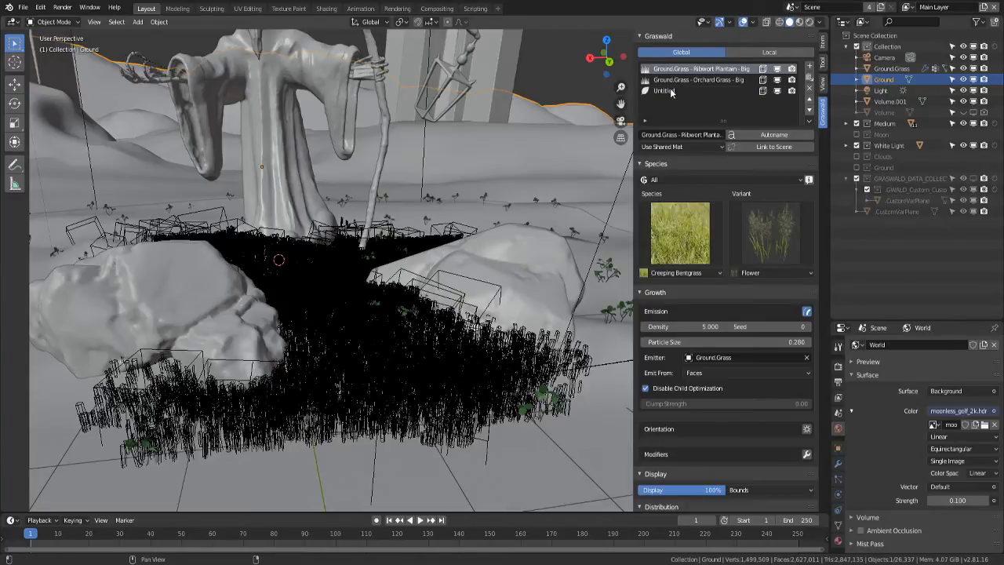
pyautogui.click(665, 91)
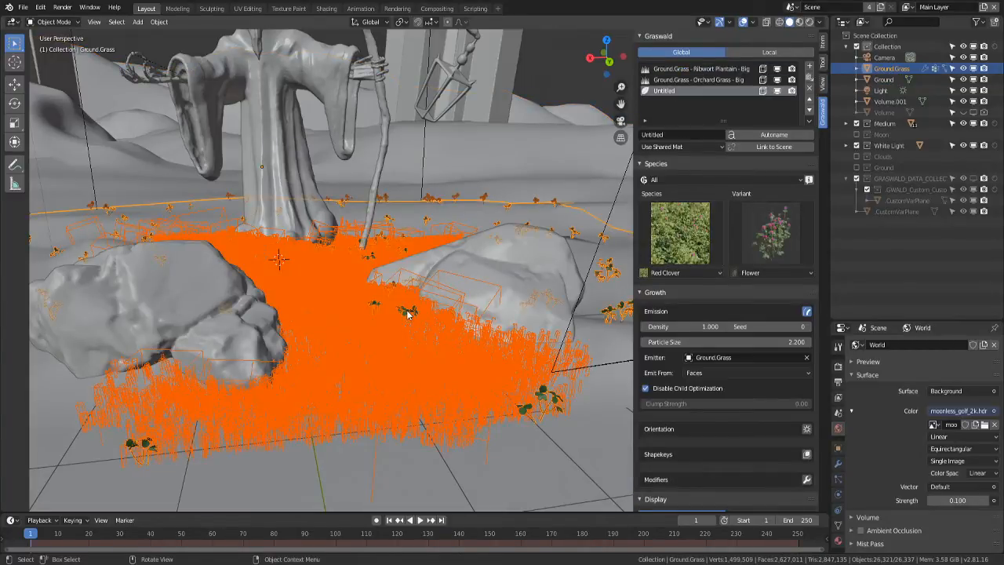
pyautogui.click(762, 147)
# - Set the Red Clover system's density to 1.93
pyautogui.scroll(3, 452, 308)
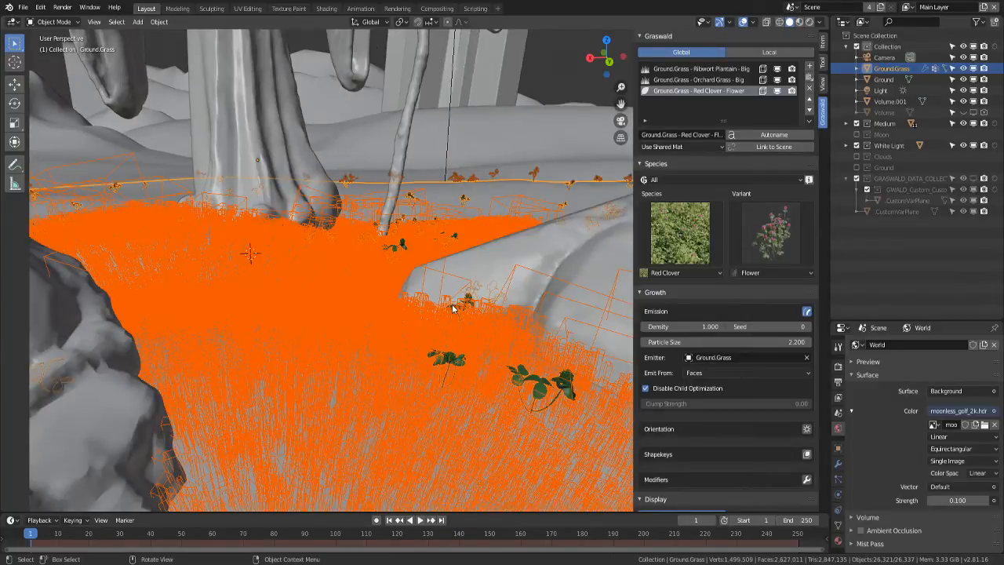
pyautogui.moveTo(452, 308); pyautogui.dragTo(782, 223, button='middle')
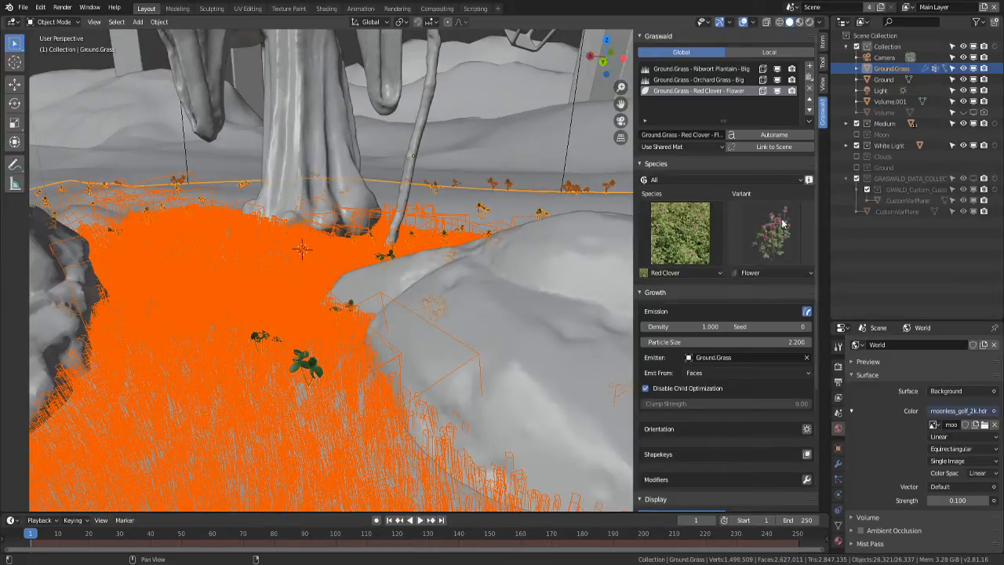
pyautogui.click(782, 224)
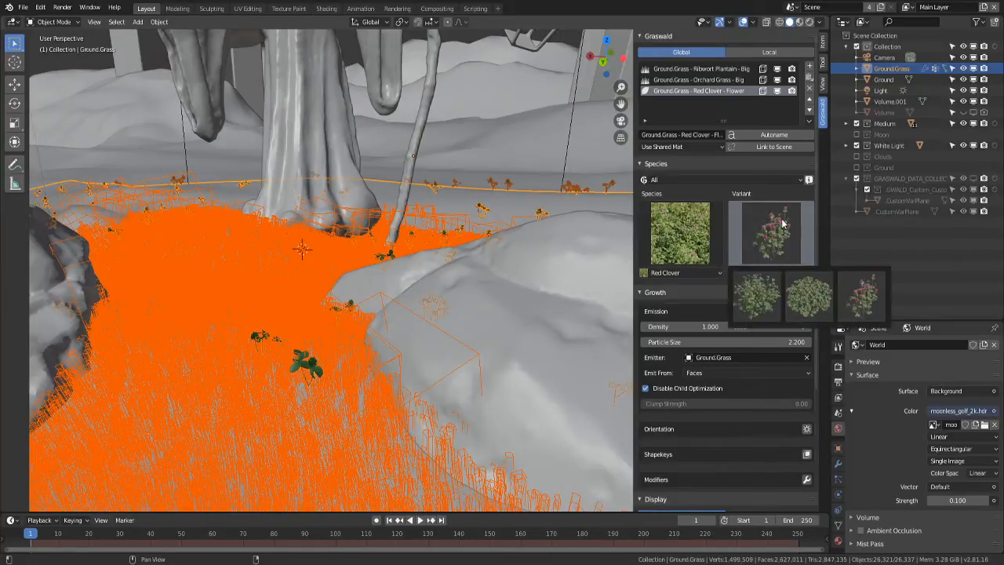
pyautogui.moveTo(427, 365); pyautogui.dragTo(656, 326, button='middle')
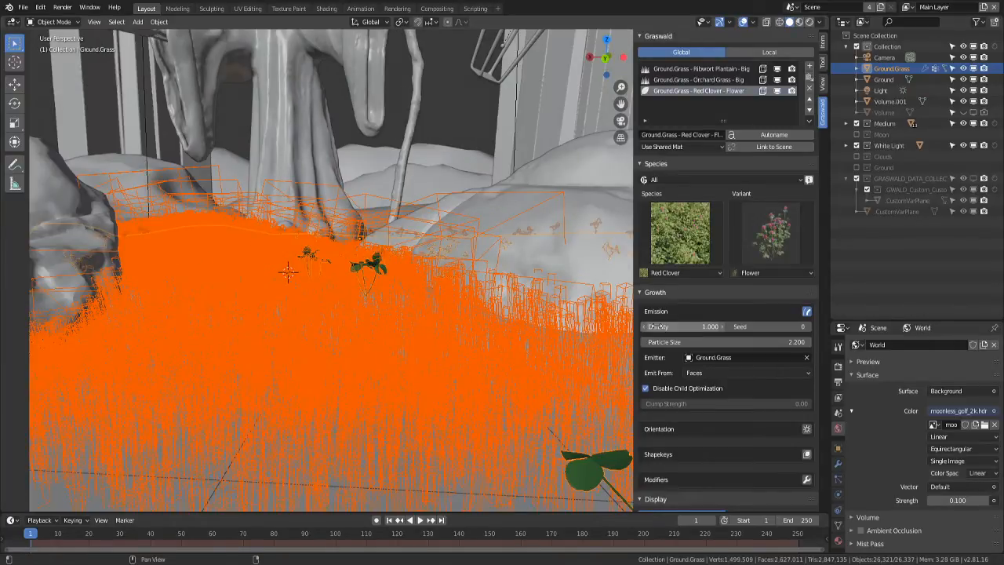
pyautogui.moveTo(656, 326); pyautogui.dragTo(690, 326)
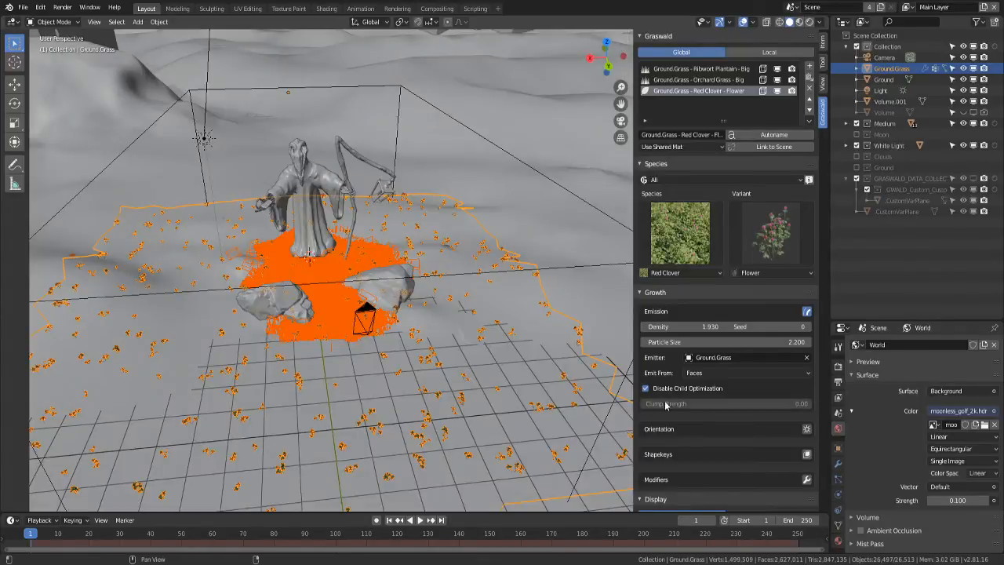
# - Start weight painting the density vertex group of the Red Clover system on Ground.Grass
pyautogui.scroll(-1, 700, 405)
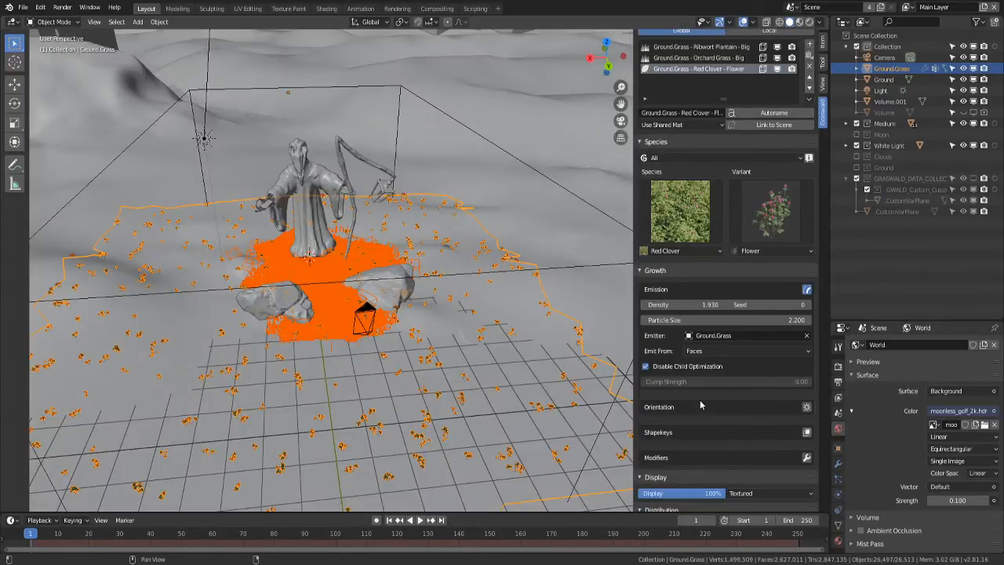
pyautogui.scroll(-5, 700, 403)
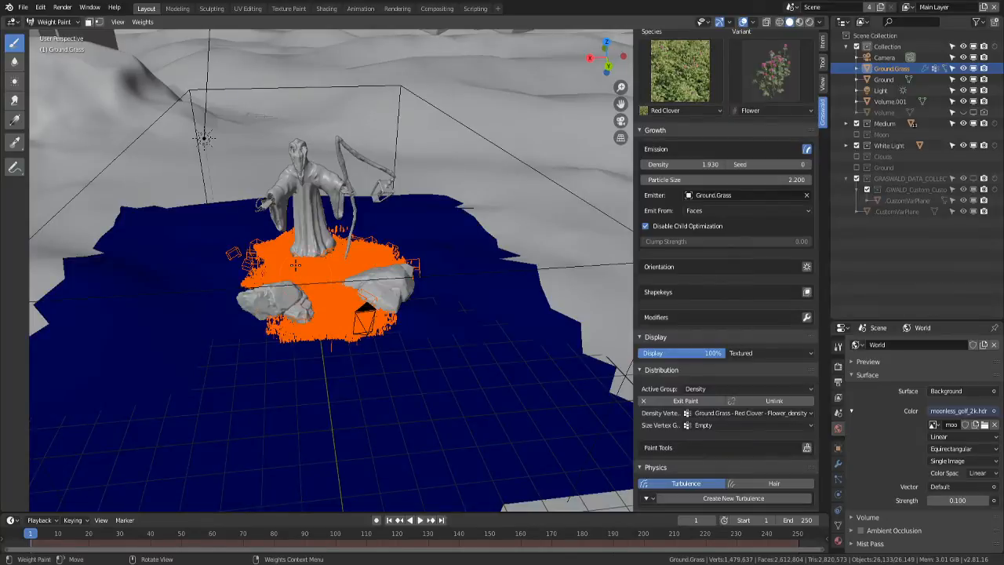
pyautogui.scroll(2, 320, 278)
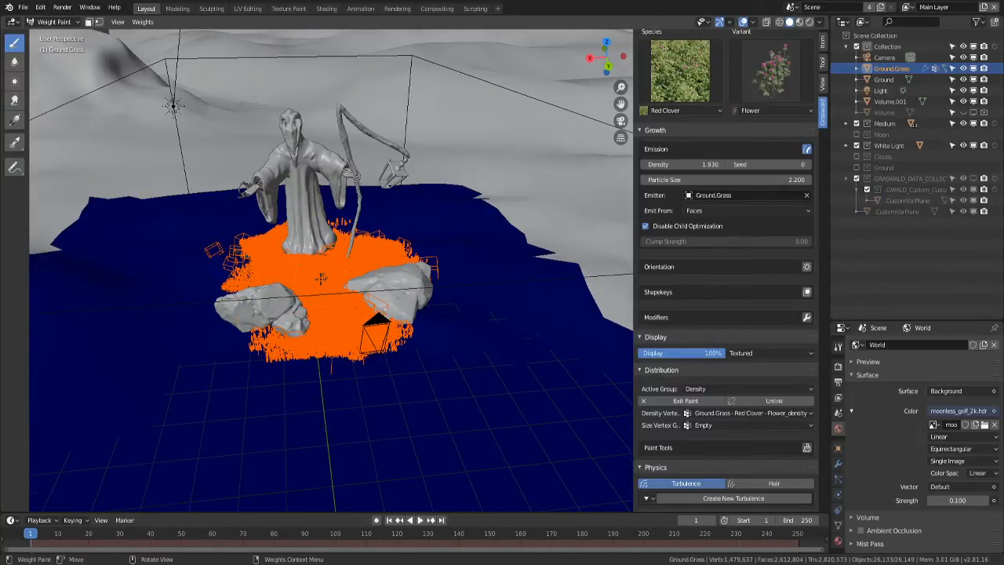
pyautogui.moveTo(320, 278); pyautogui.dragTo(336, 303, button='middle')
pyautogui.scroll(2, 335, 302)
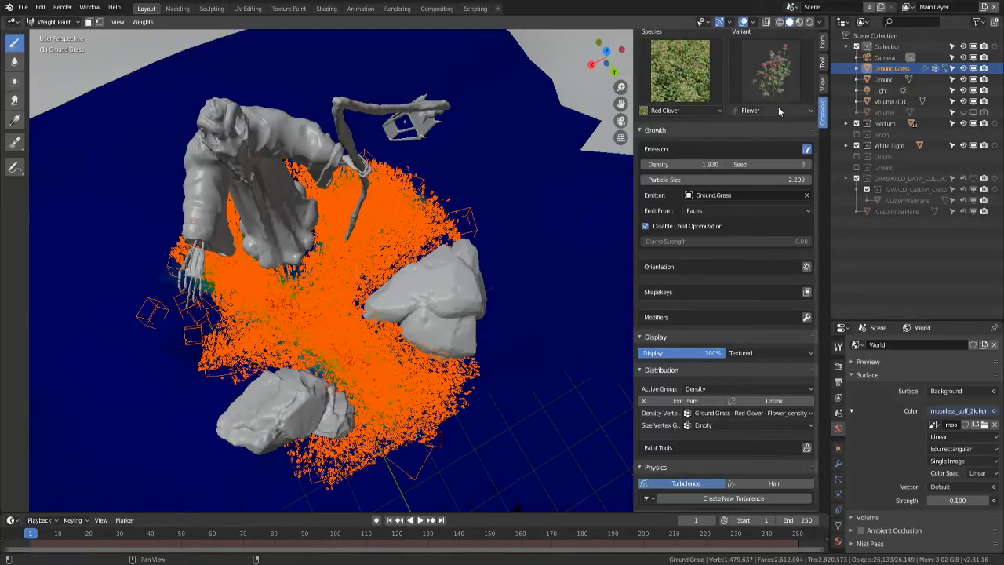
# - Hide the Orchard Grass and Ribwort Plantain systems in the viewport
pyautogui.scroll(5, 778, 106)
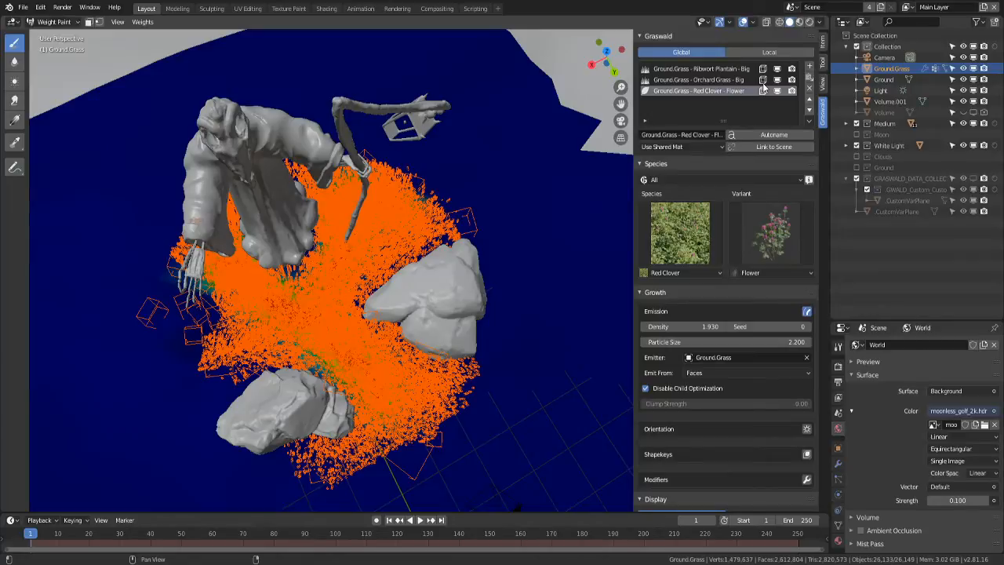
pyautogui.click(777, 80)
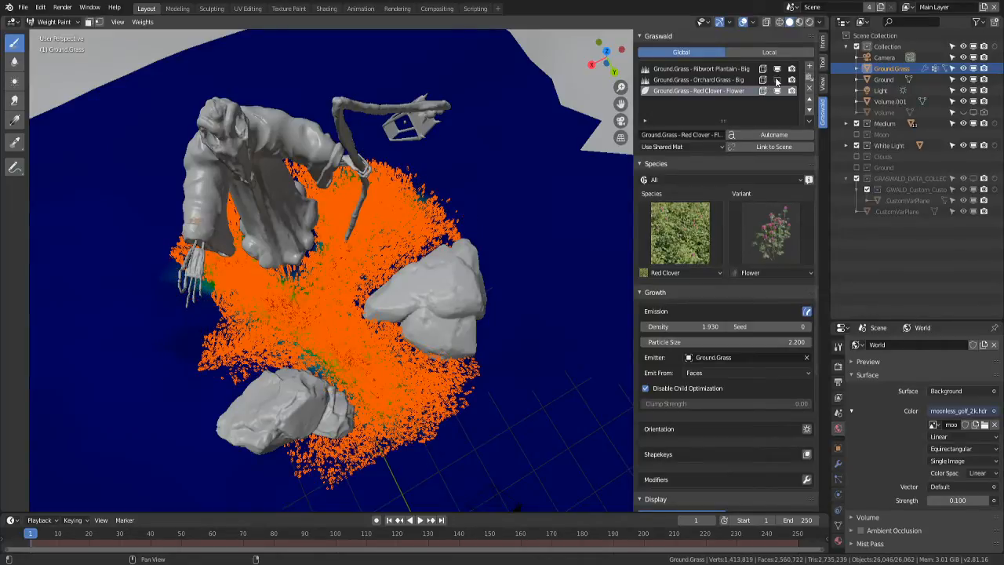
pyautogui.click(777, 70)
# - Paint Red Clover density on the ground around the reaper's feet and staff and between the two rocks
pyautogui.moveTo(237, 310); pyautogui.dragTo(268, 267, button='middle')
pyautogui.moveTo(213, 324)
pyautogui.mouseDown()
pyautogui.moveTo(432, 327)
pyautogui.moveTo(336, 210)
pyautogui.mouseUp()
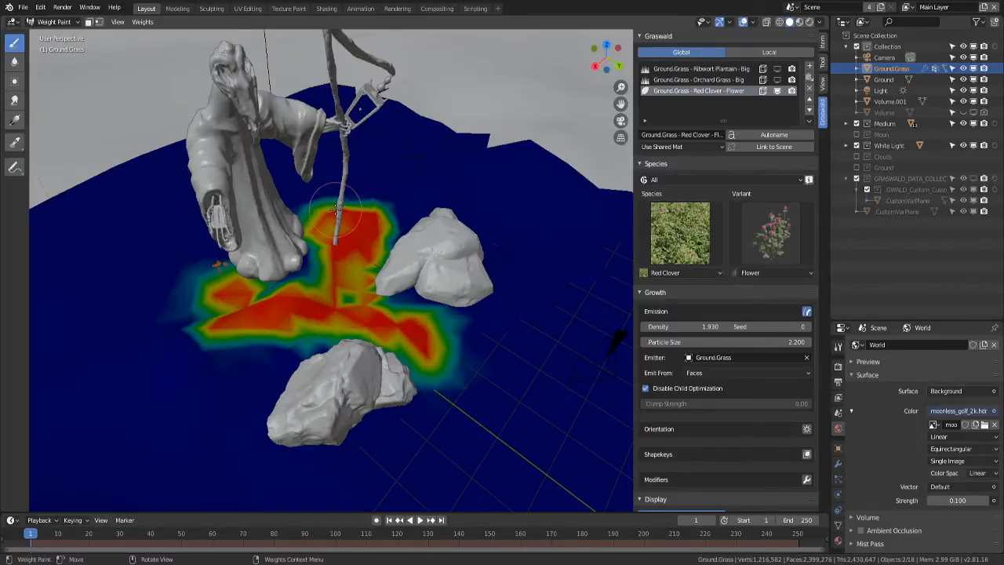
pyautogui.scroll(3, 350, 298)
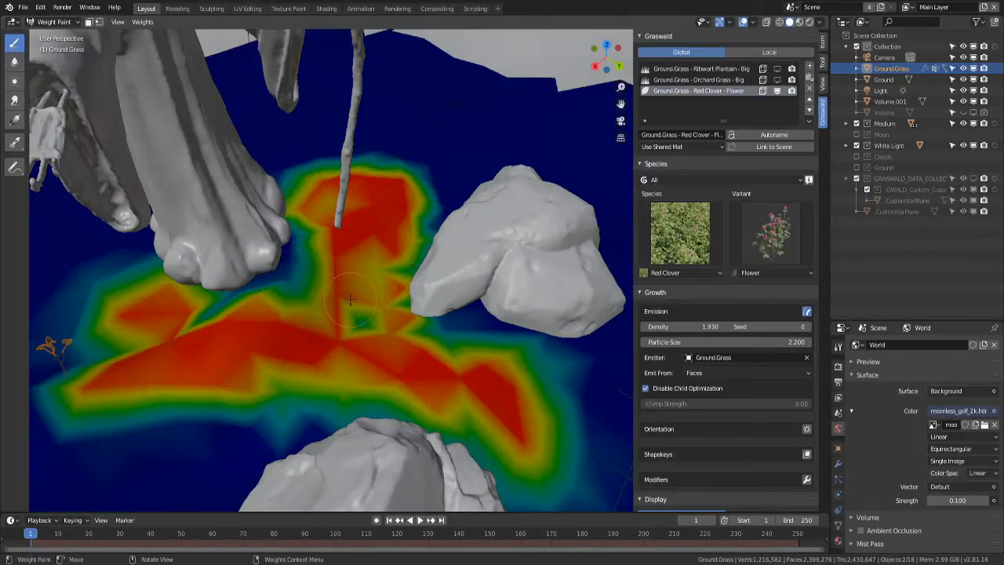
pyautogui.moveTo(350, 299); pyautogui.dragTo(369, 334)
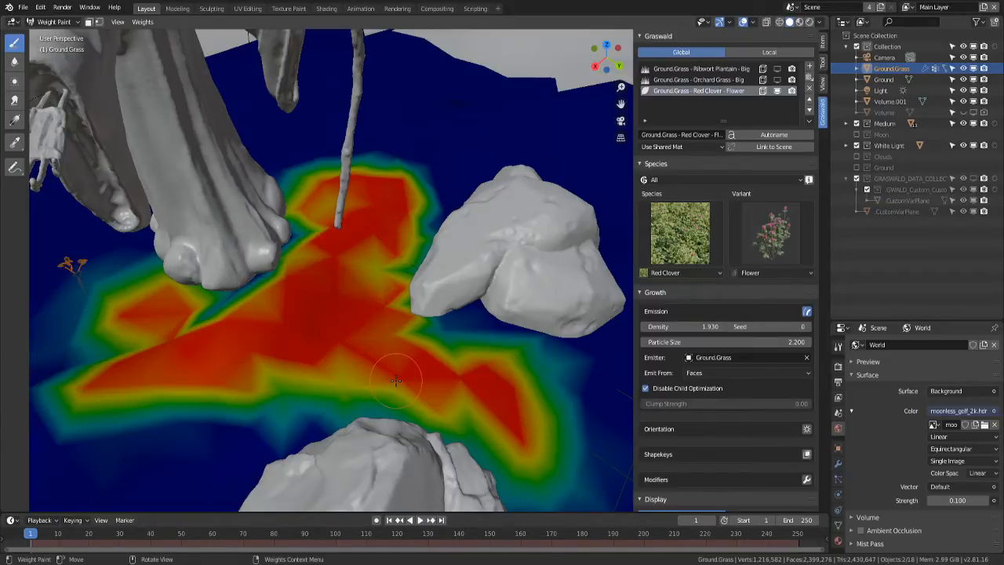
pyautogui.moveTo(396, 381); pyautogui.dragTo(545, 400)
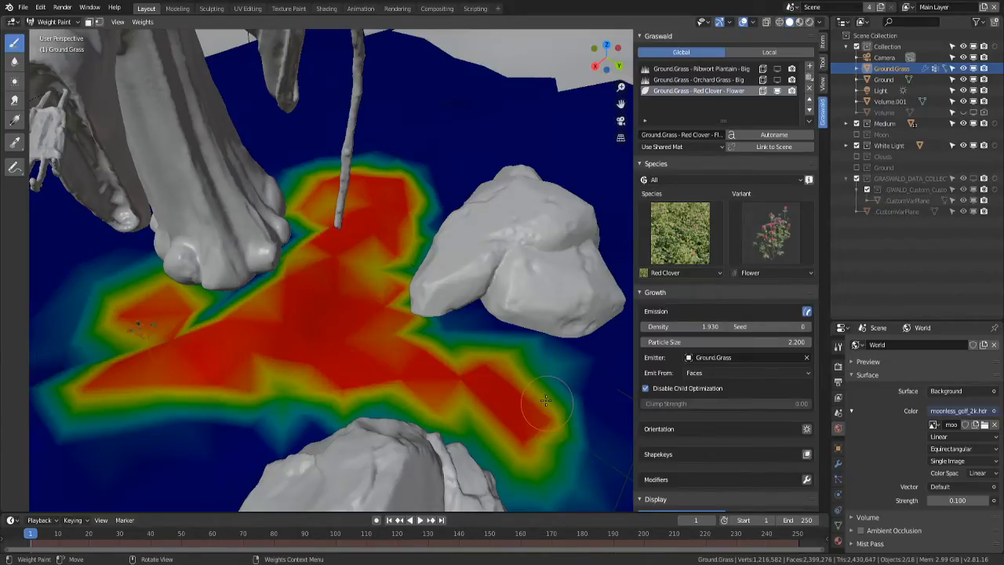
pyautogui.scroll(-5, 313, 392)
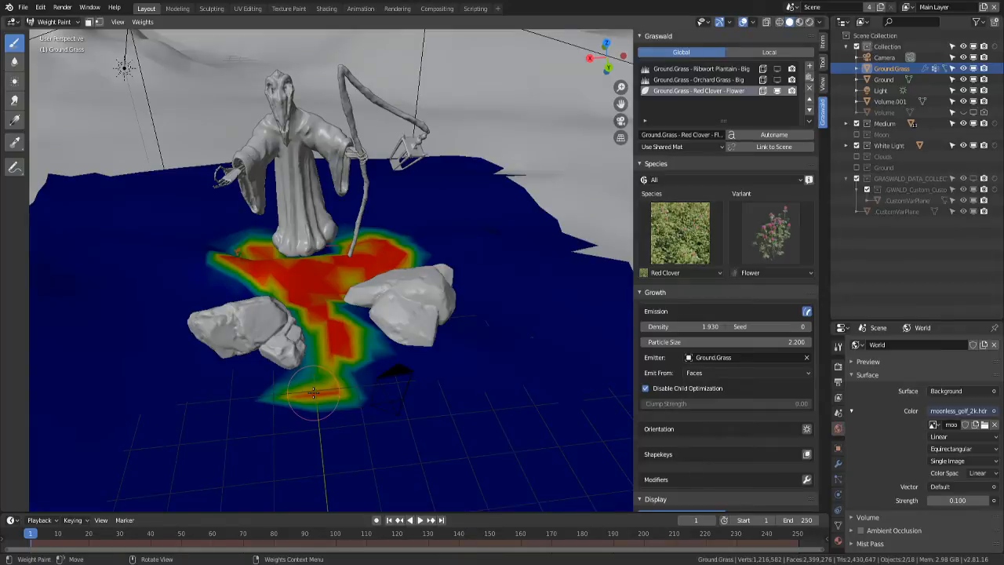
# - Extend the Red Clover density across the foreground in front of both rocks and exit weight painting
pyautogui.press('KP_0')
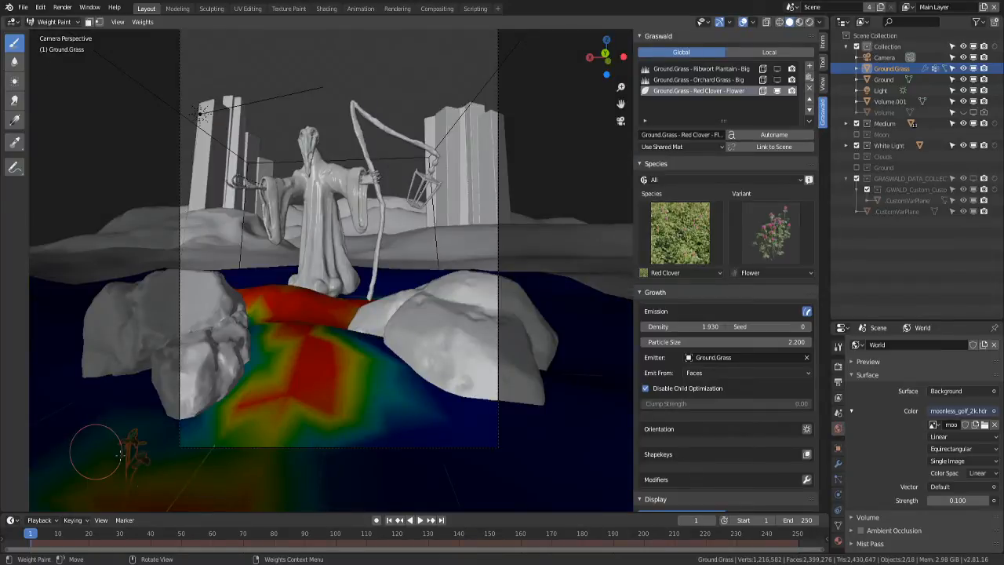
pyautogui.moveTo(122, 453)
pyautogui.mouseDown()
pyautogui.moveTo(416, 445)
pyautogui.moveTo(530, 482)
pyautogui.moveTo(549, 455)
pyautogui.moveTo(519, 427)
pyautogui.mouseUp()
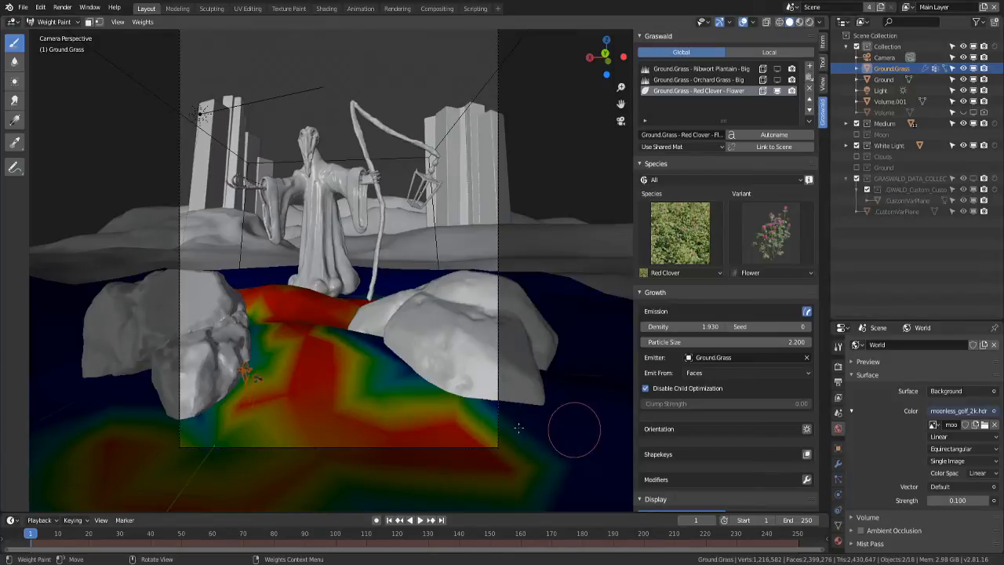
pyautogui.moveTo(519, 427)
pyautogui.mouseDown(button='middle')
pyautogui.moveTo(431, 390)
pyautogui.moveTo(370, 492)
pyautogui.mouseUp(button='middle')
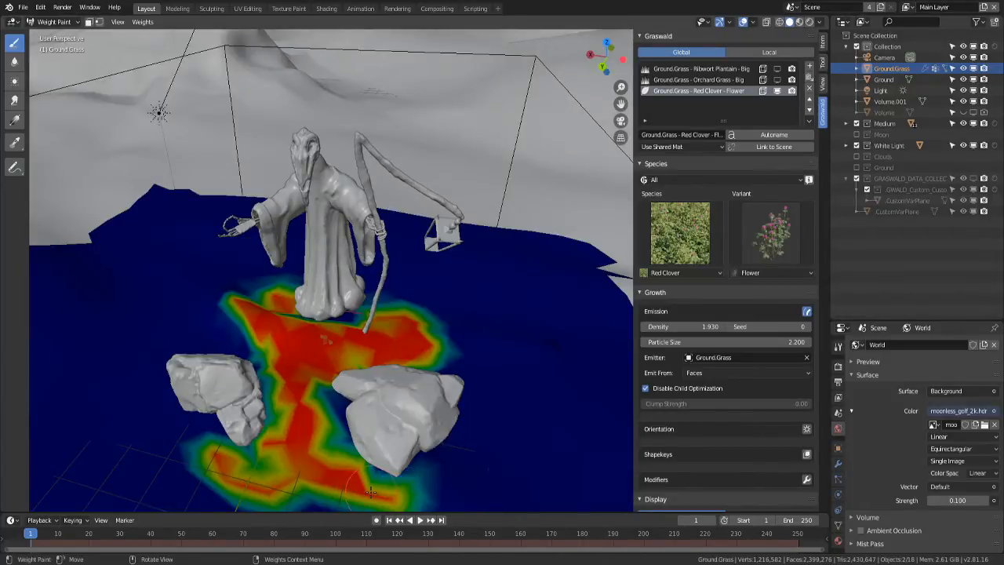
pyautogui.moveTo(370, 492); pyautogui.dragTo(187, 441)
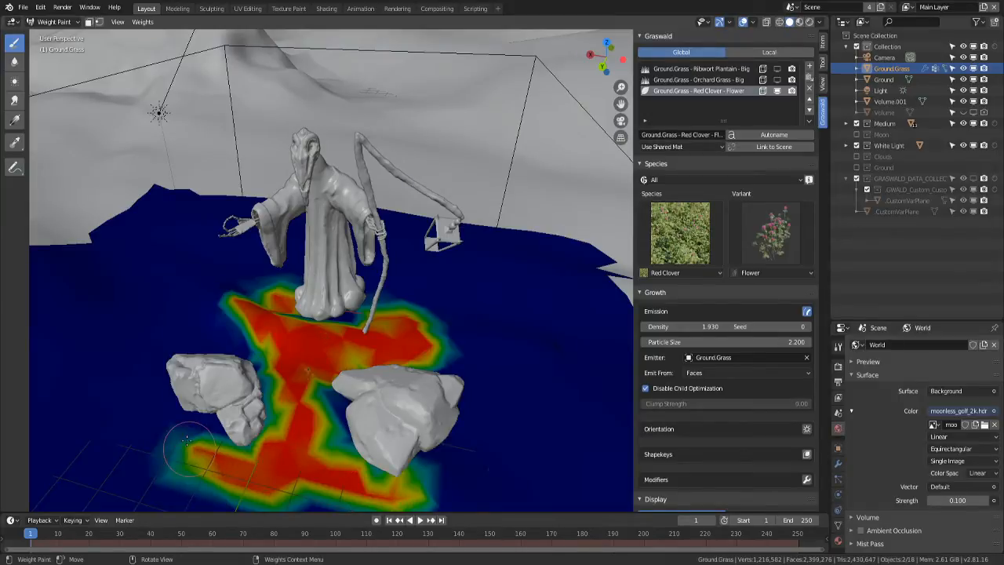
pyautogui.moveTo(186, 442)
pyautogui.mouseDown(button='middle')
pyautogui.moveTo(321, 410)
pyautogui.moveTo(728, 366)
pyautogui.mouseUp(button='middle')
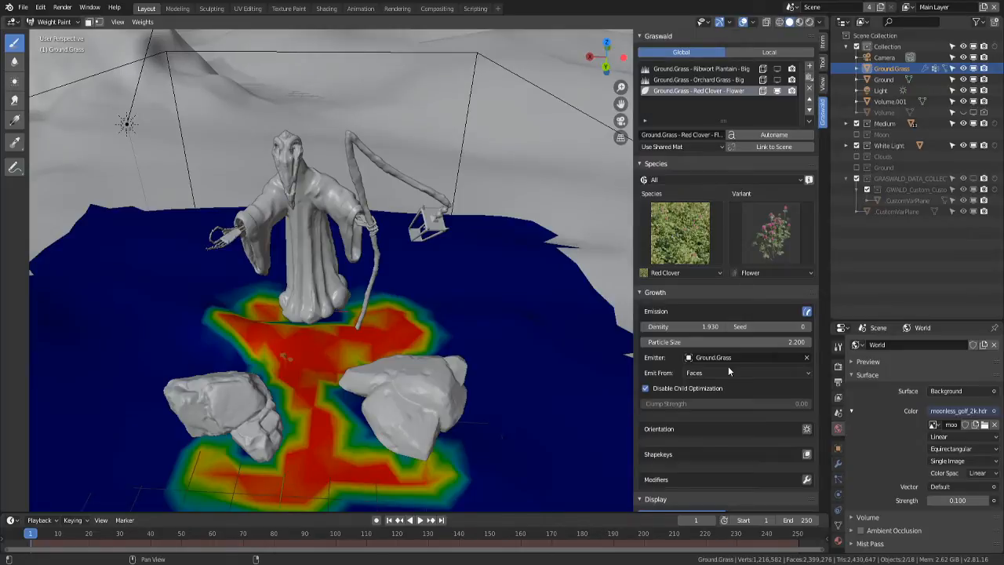
pyautogui.scroll(-5, 727, 366)
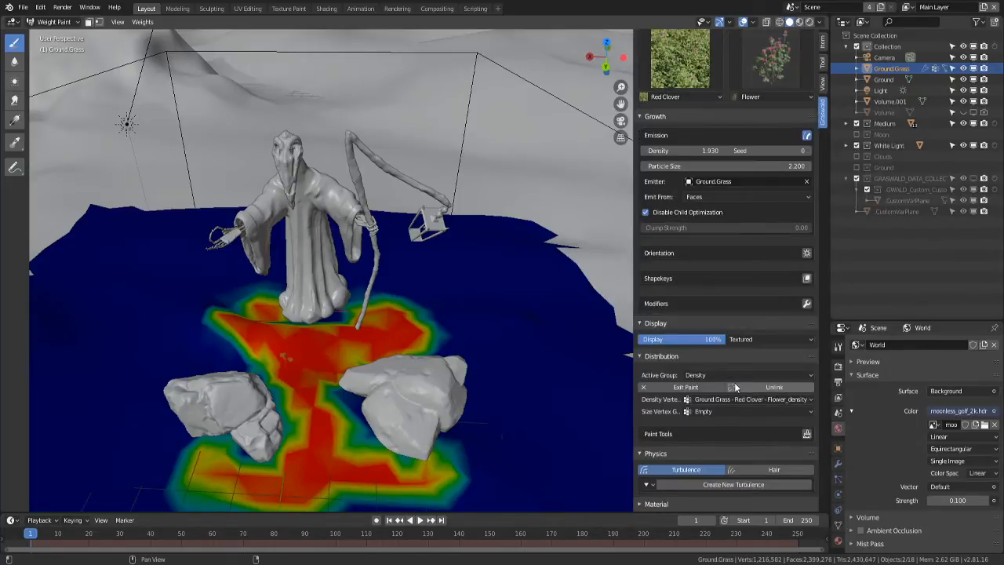
pyautogui.click(733, 387)
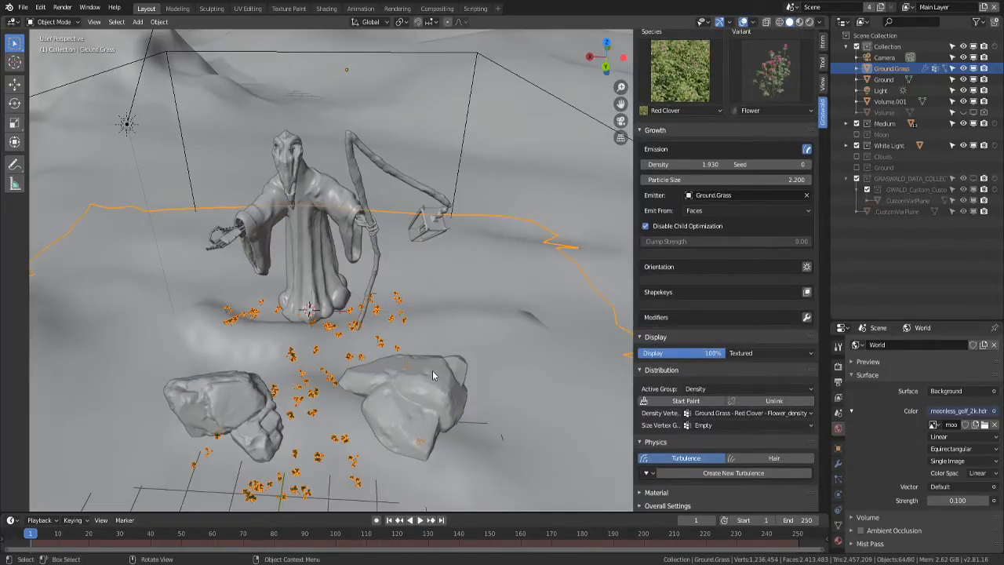
# - Set the Red Clover system's density to 3.13
pyautogui.moveTo(432, 370); pyautogui.dragTo(568, 240, button='middle')
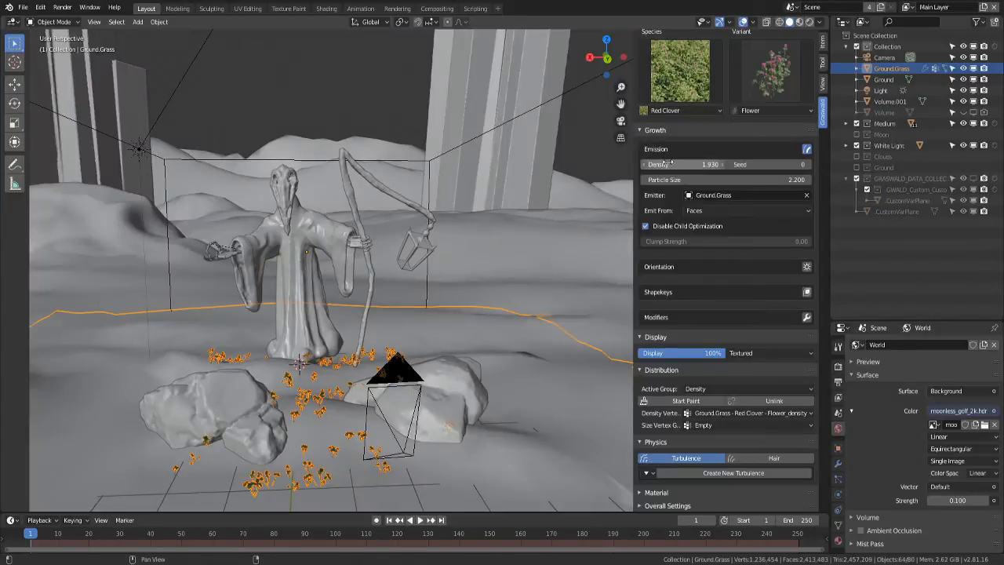
pyautogui.moveTo(668, 162); pyautogui.dragTo(715, 162)
pyautogui.scroll(2, 436, 345)
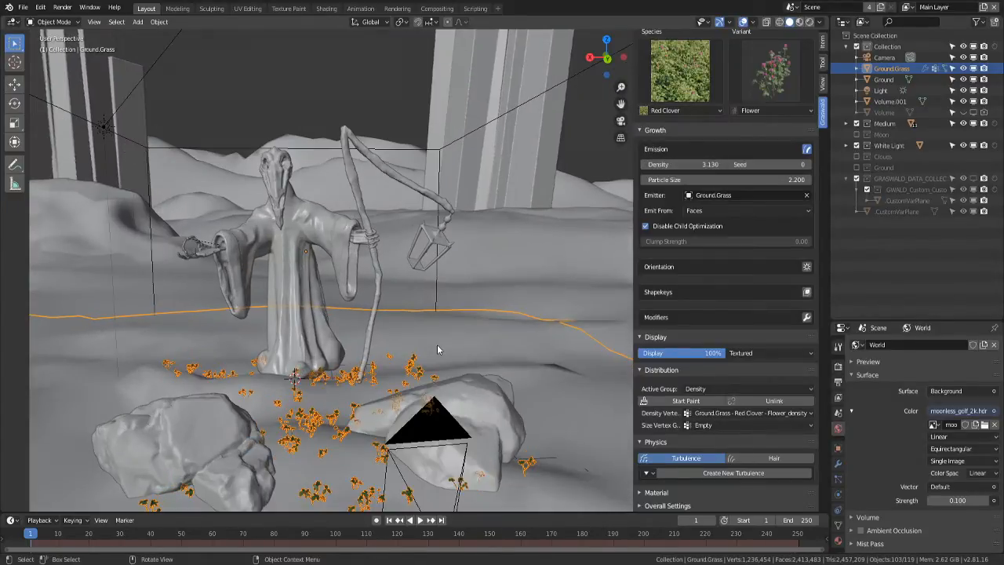
pyautogui.scroll(3, 437, 344)
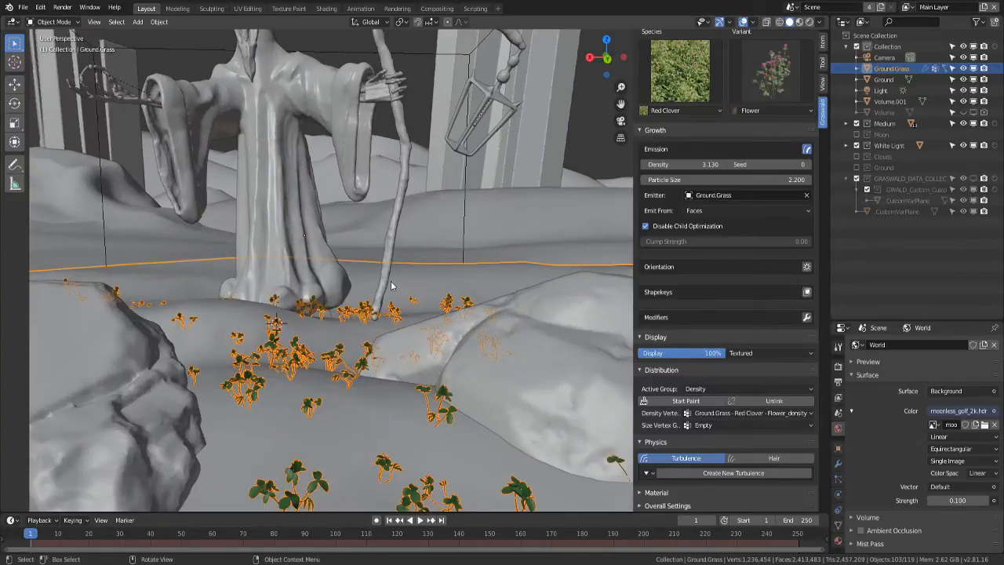
# - Save the file, preview the Red Clover through the camera in rendered shading with and without overlays, and return to solid shading
pyautogui.scroll(-3, 364, 319)
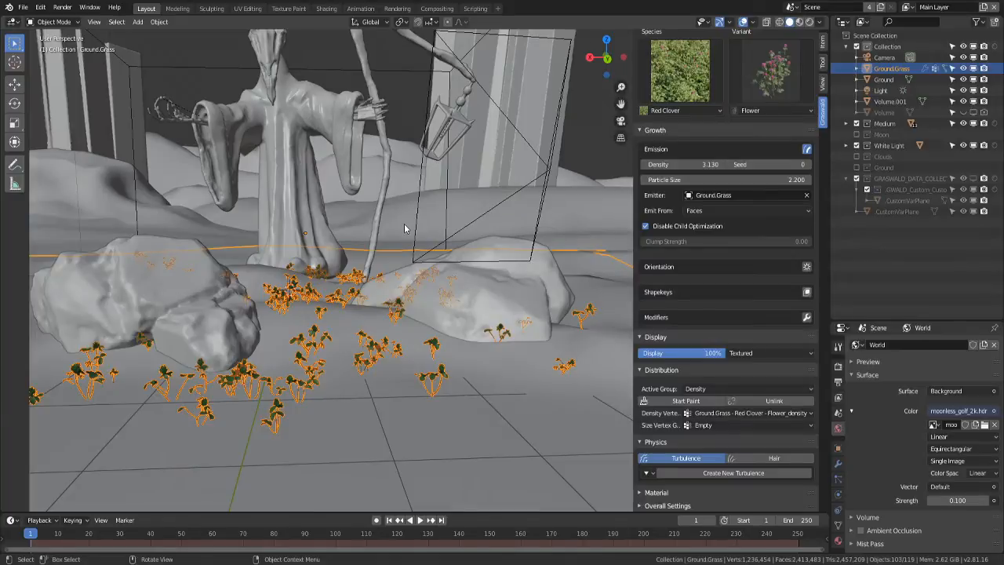
pyautogui.press('KP_0')
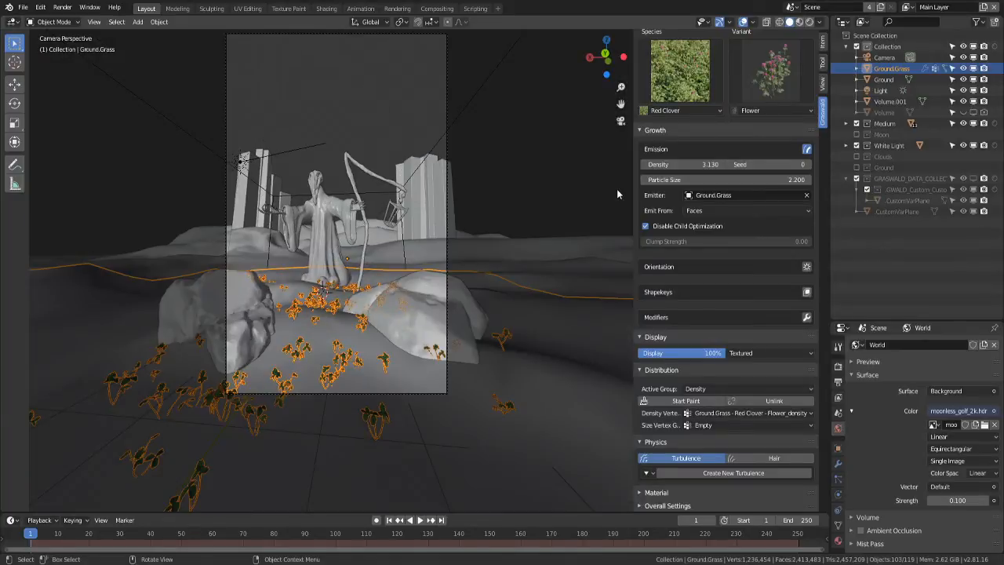
pyautogui.scroll(3, 616, 194)
pyautogui.keyDown('shift'); pyautogui.moveTo(616, 194); pyautogui.dragTo(622, 139, button='middle'); pyautogui.keyUp('shift')
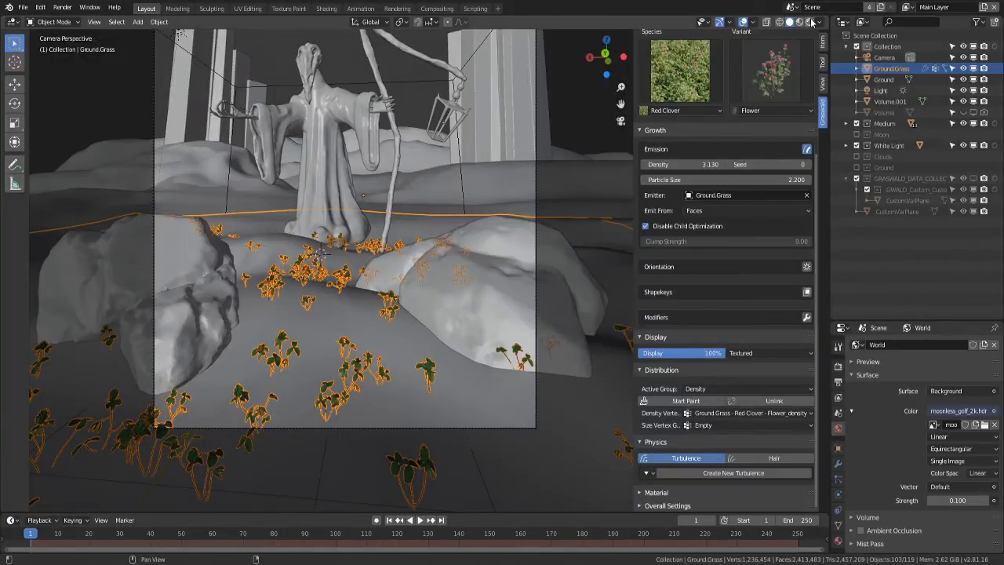
pyautogui.hotkey('ctrl', 's')
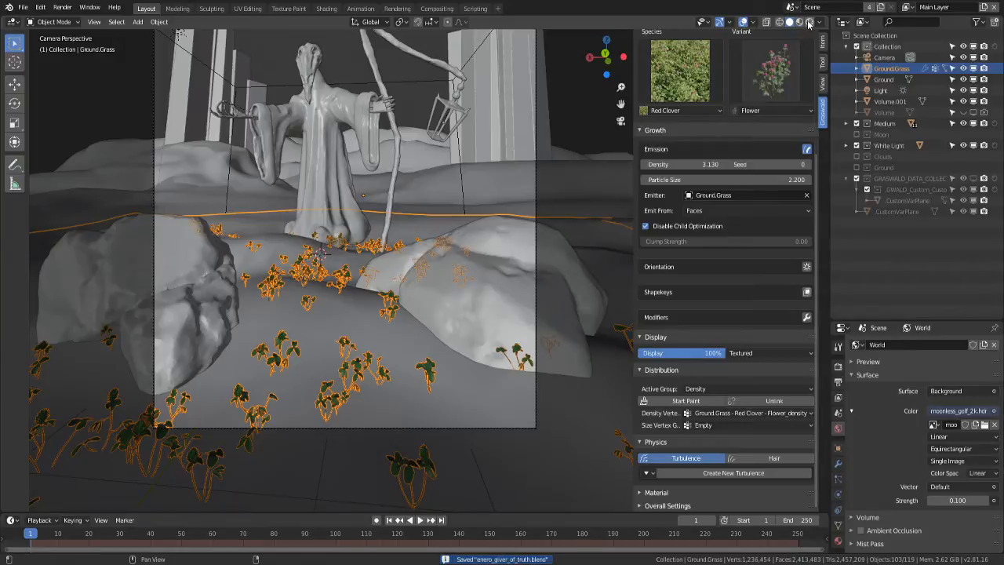
pyautogui.click(809, 22)
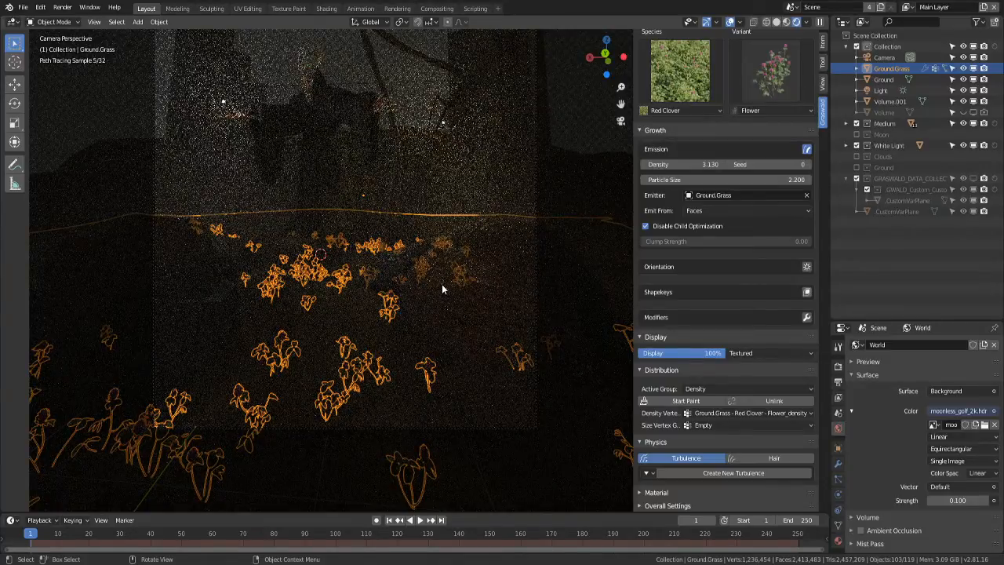
pyautogui.click(729, 22)
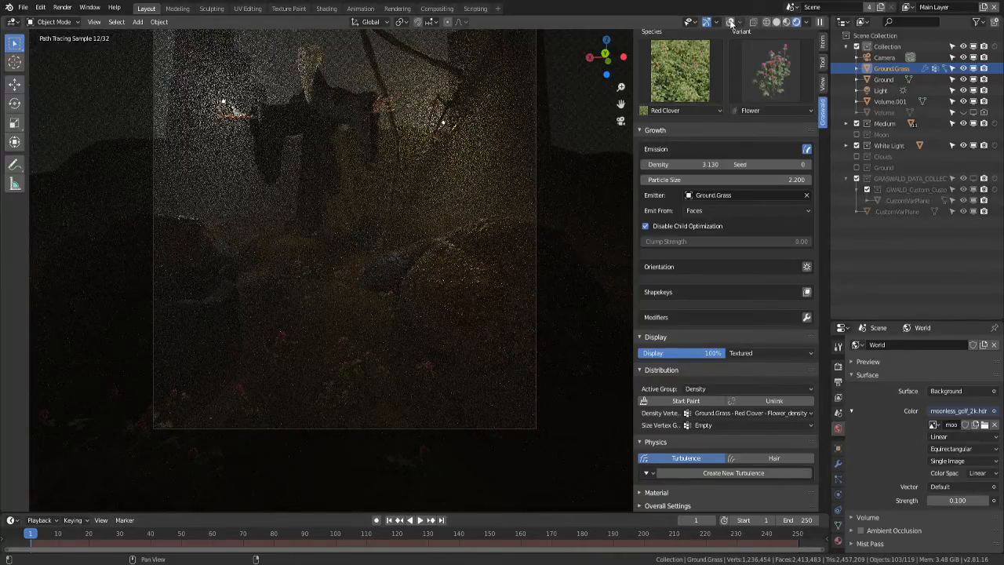
pyautogui.click(729, 22)
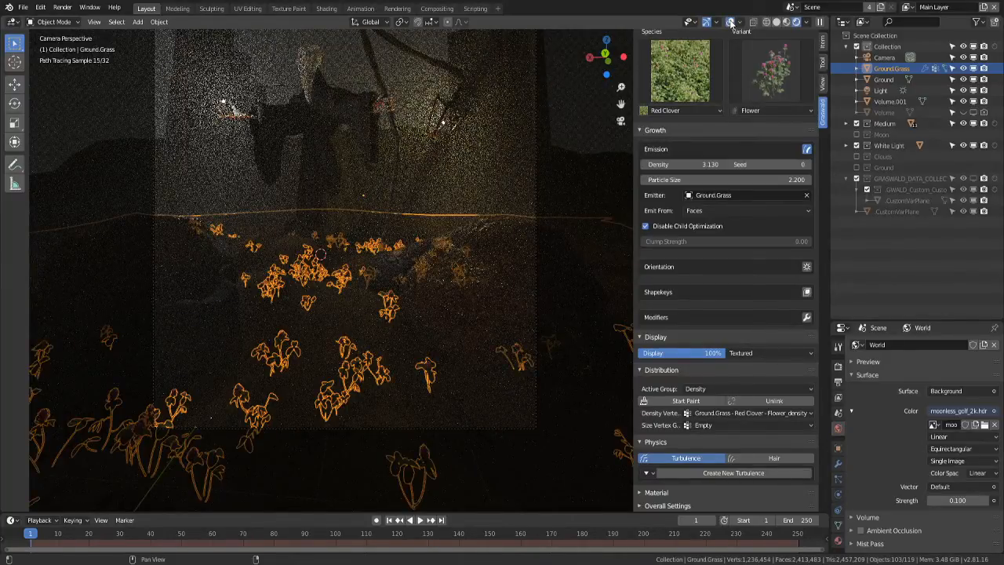
pyautogui.click(775, 24)
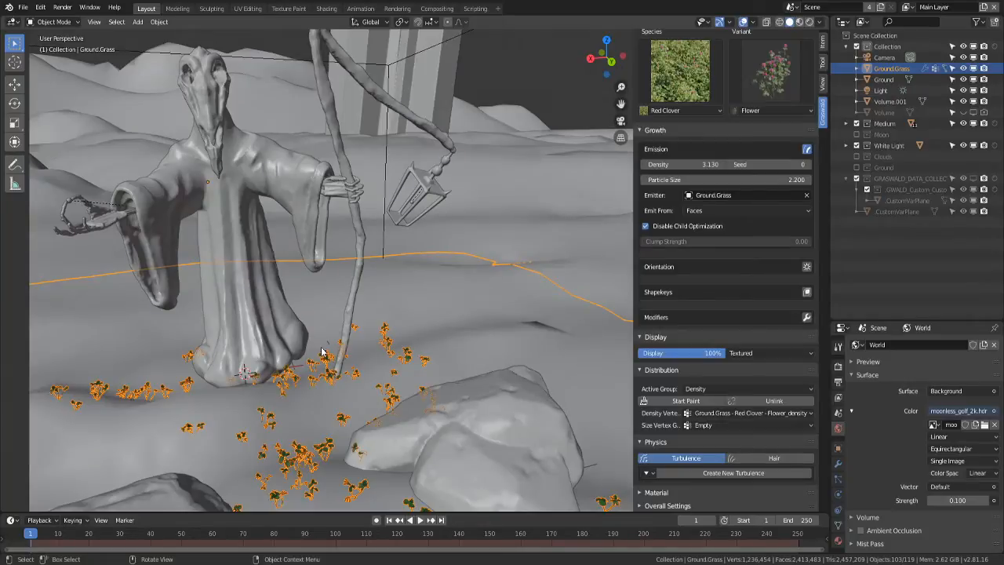
# - Show the Orchard Grass and Ribwort Plantain systems in the viewport again and save the file
pyautogui.hotkey('ctrl', 'z')
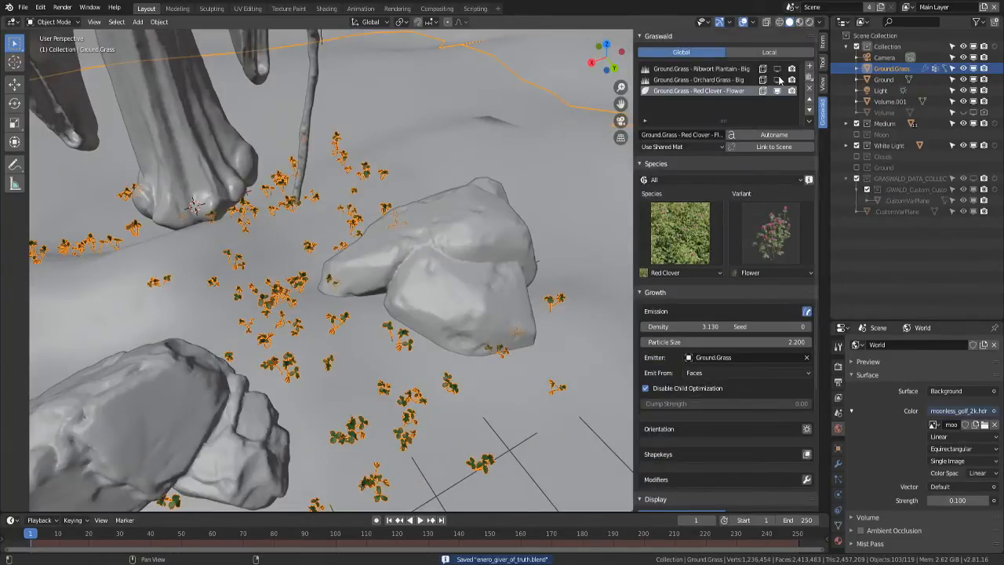
pyautogui.click(777, 80)
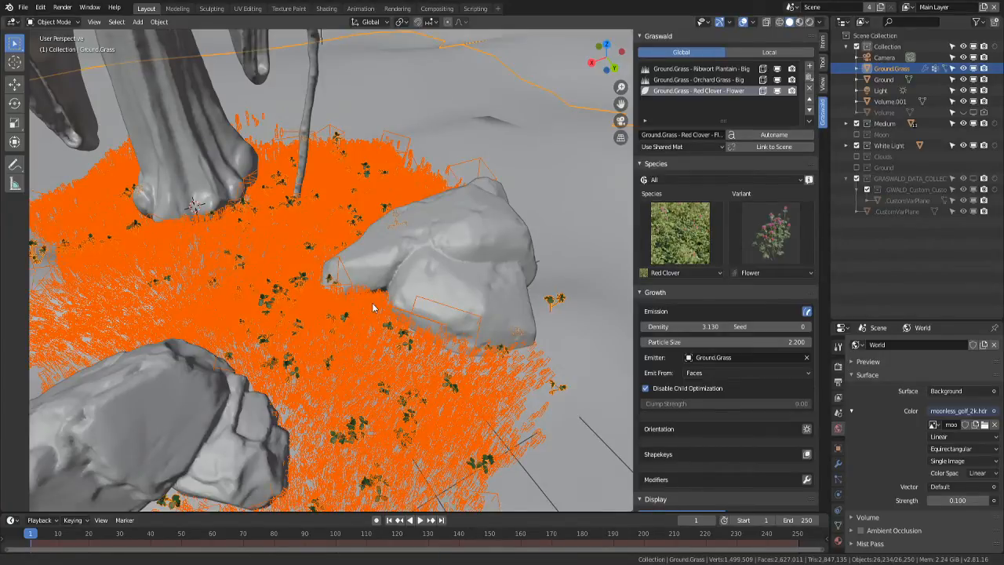
pyautogui.keyDown('shift'); pyautogui.moveTo(374, 307); pyautogui.dragTo(404, 179, button='middle'); pyautogui.keyUp('shift')
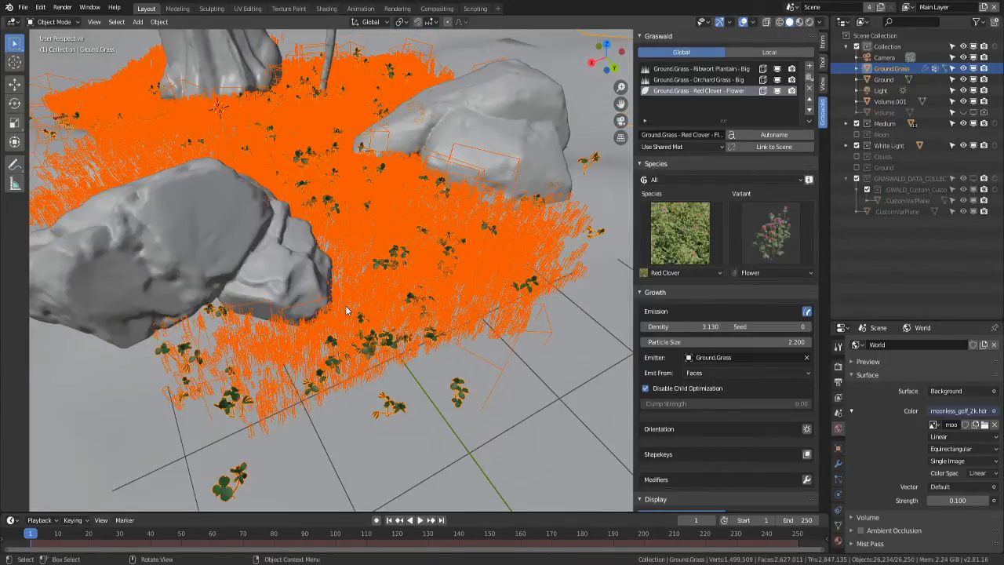
pyautogui.moveTo(346, 311); pyautogui.dragTo(367, 296, button='middle')
pyautogui.hotkey('ctrl', 's')
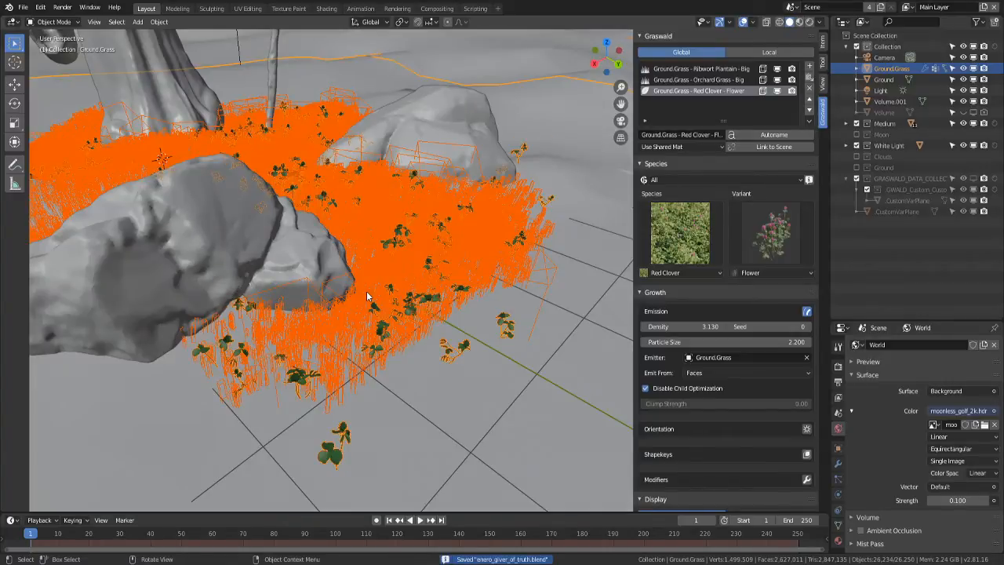
# - Render the scene into Slot 5, inspect the grass and clover in the foreground, and return to the 3D layout
pyautogui.click(396, 9)
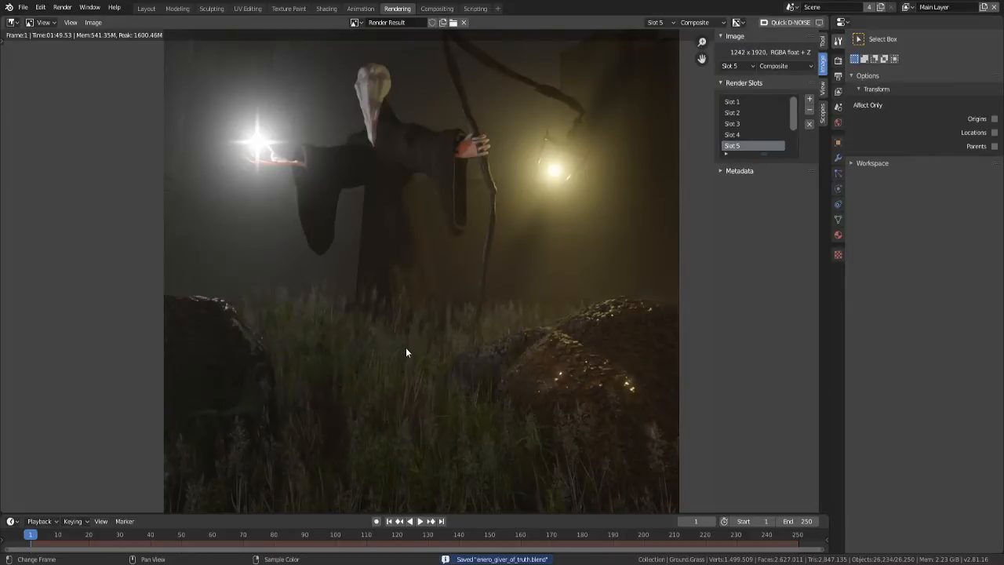
pyautogui.press('F12')
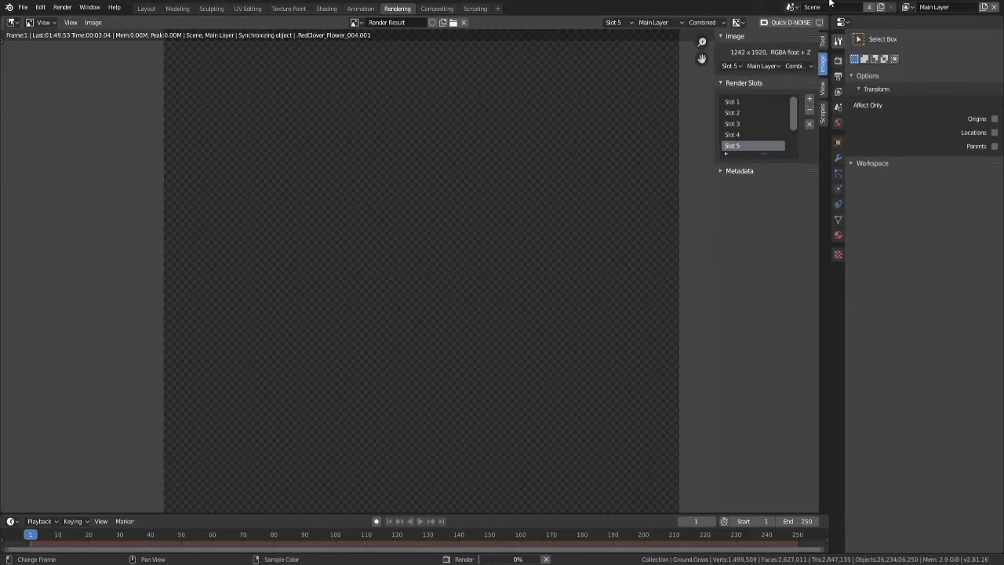
pyautogui.scroll(-2, 575, 259)
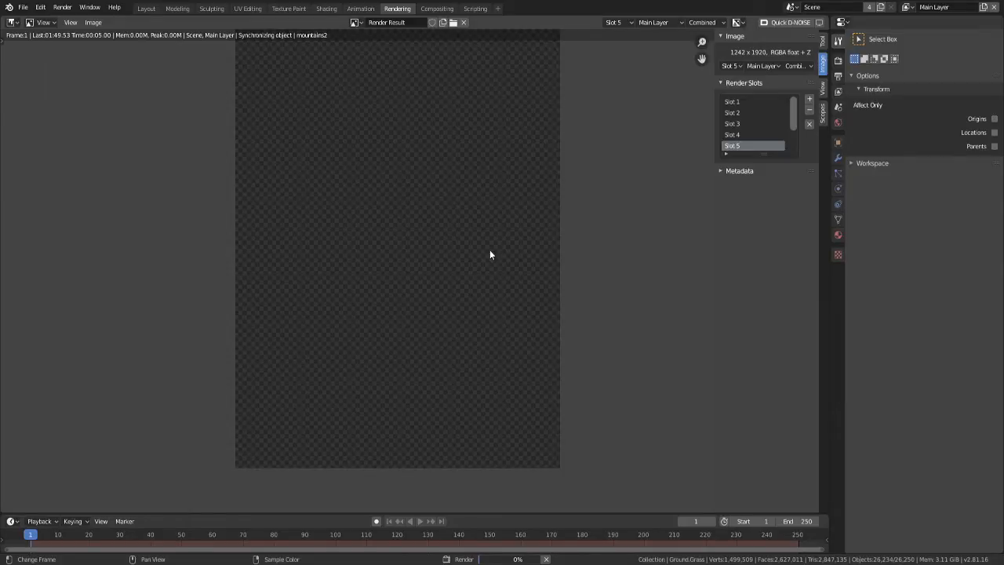
pyautogui.moveTo(490, 254); pyautogui.dragTo(517, 284, button='middle')
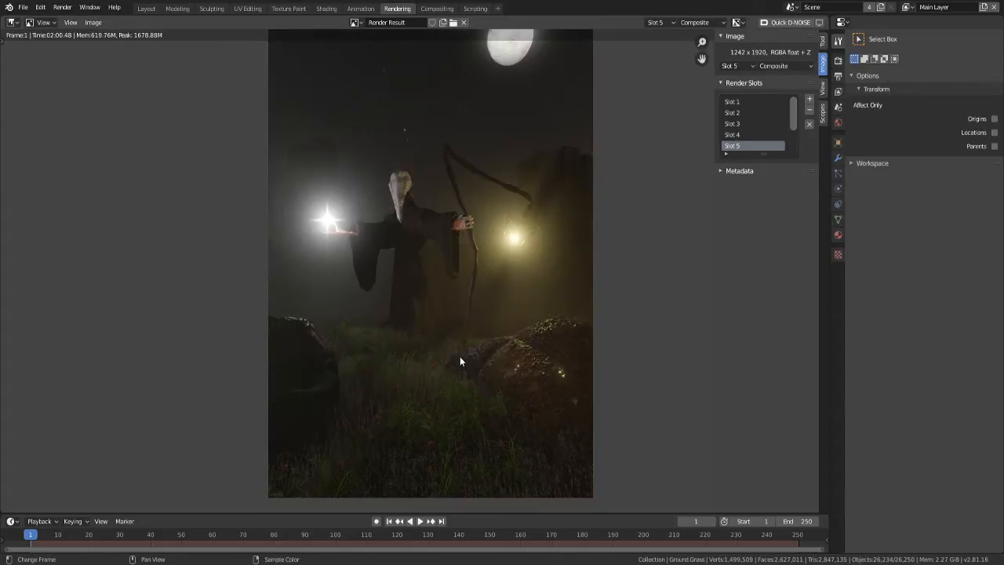
pyautogui.moveTo(444, 419); pyautogui.dragTo(451, 400, button='middle')
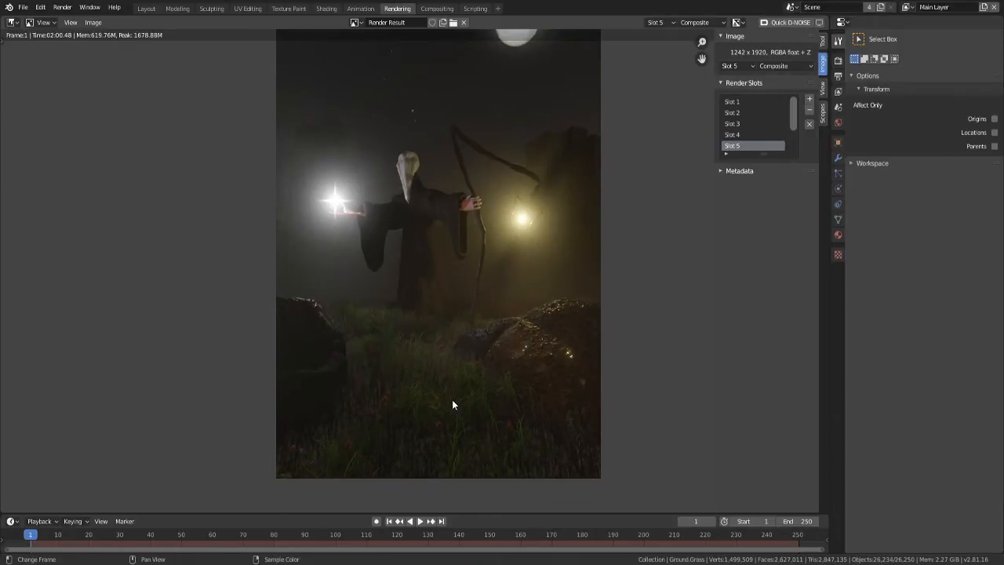
pyautogui.scroll(2, 452, 405)
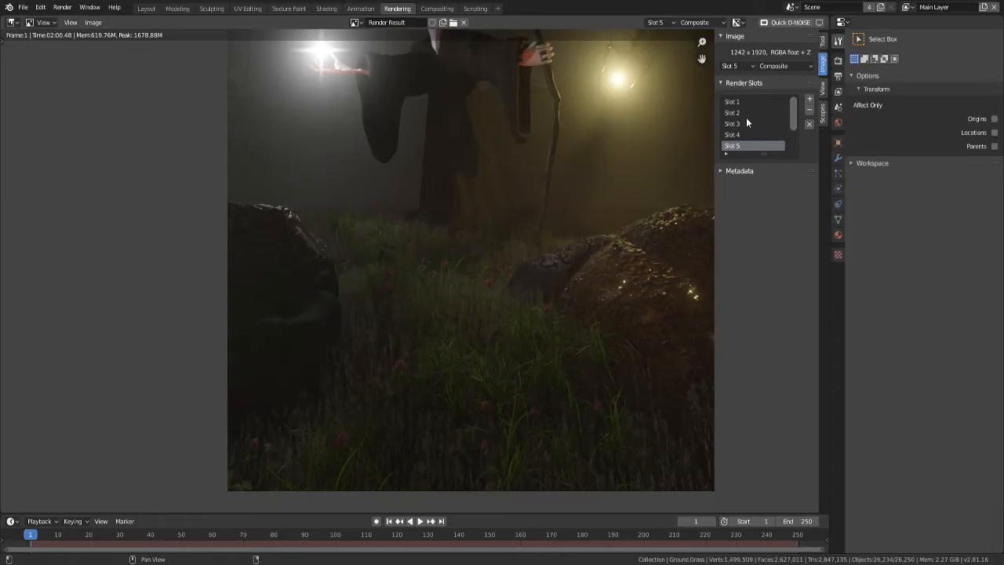
pyautogui.click(146, 8)
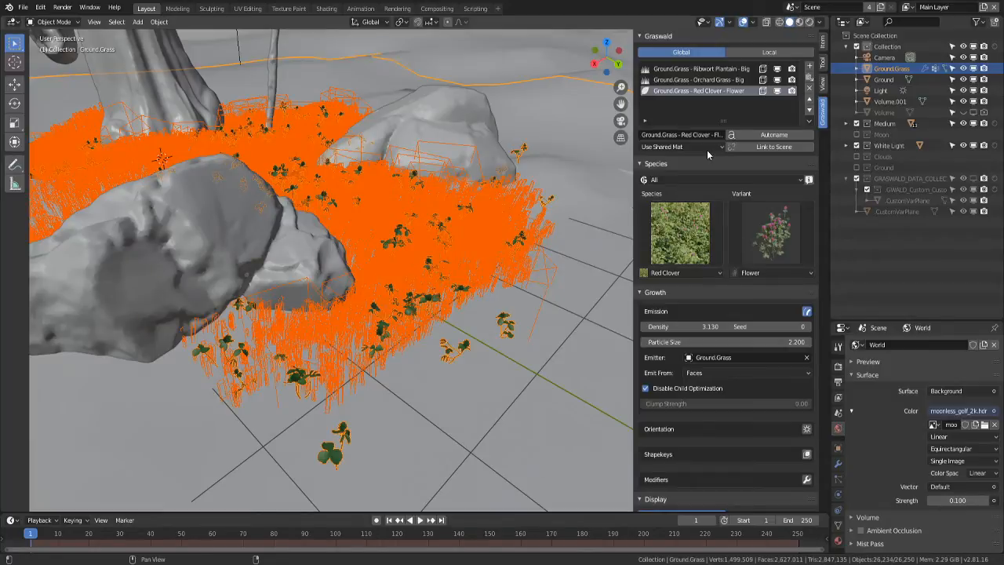
# - Set the Ribwort Plantain - Big system's particle size to 0.4 and save the file
pyautogui.click(725, 70)
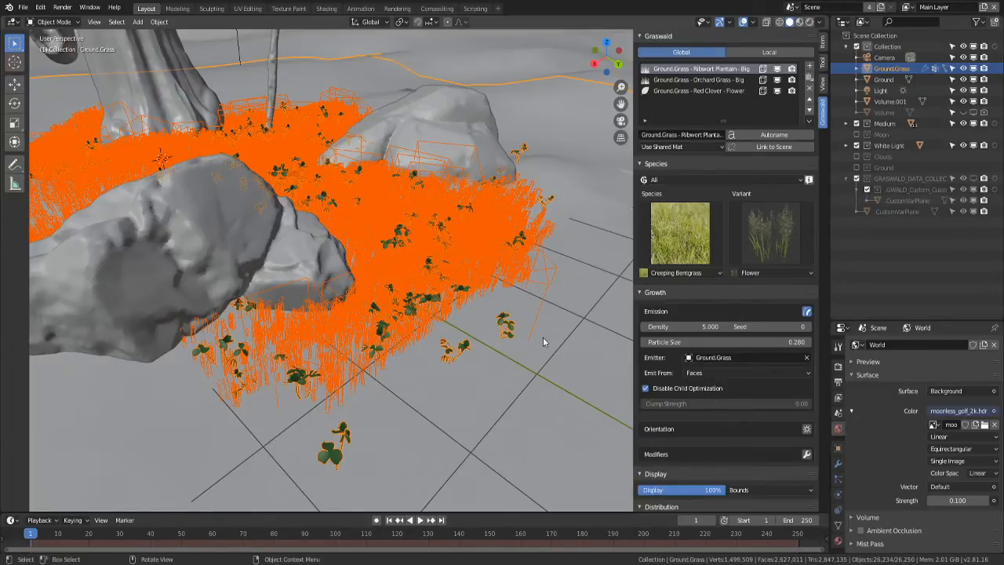
pyautogui.moveTo(542, 337); pyautogui.dragTo(737, 340, button='middle')
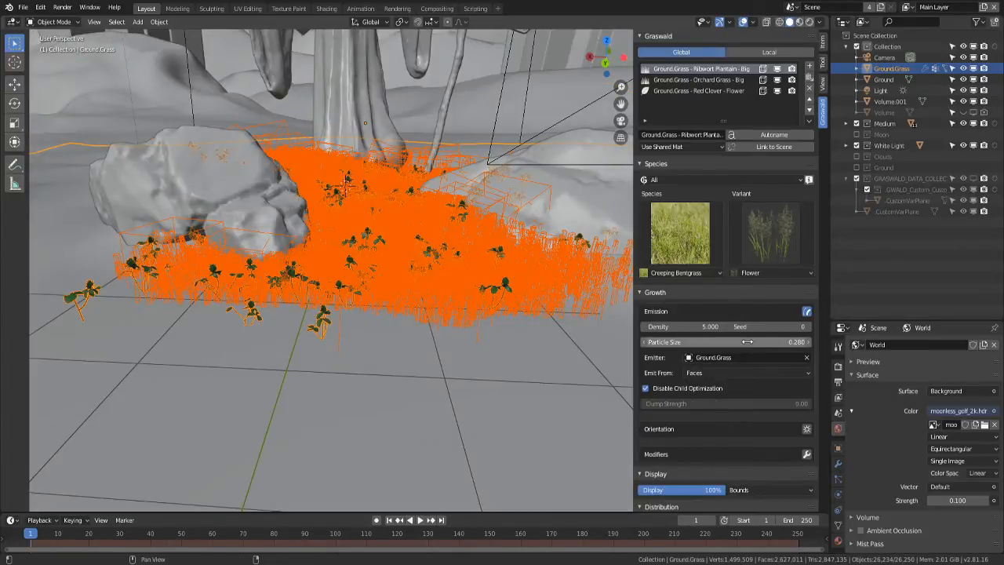
pyautogui.click(747, 342)
pyautogui.write('4')
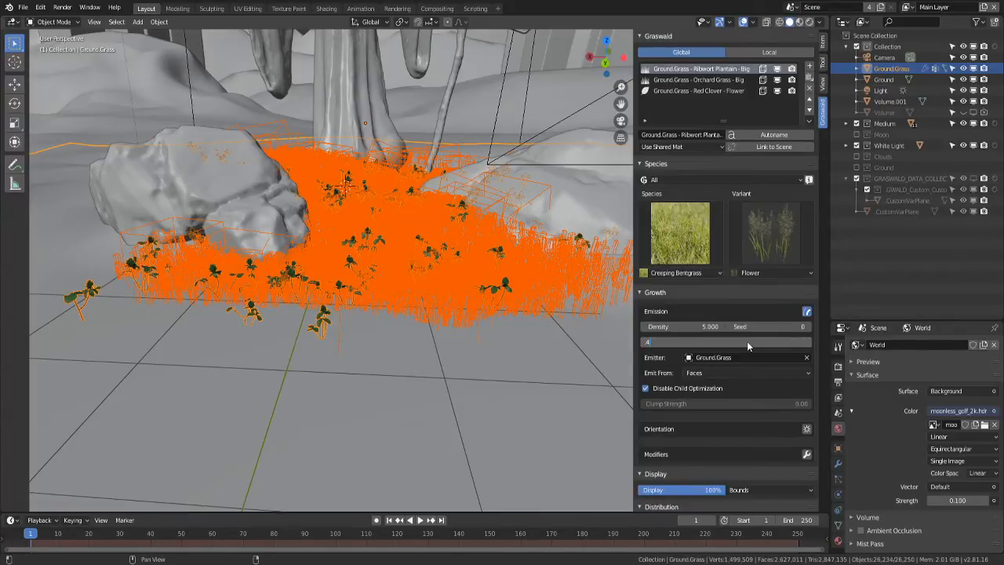
pyautogui.press('Return')
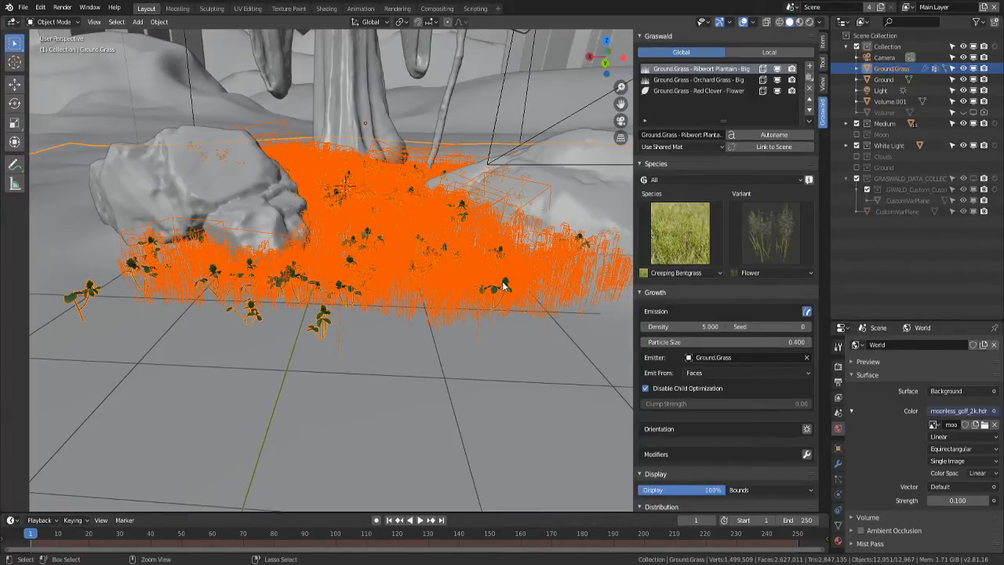
pyautogui.hotkey('ctrl', 's')
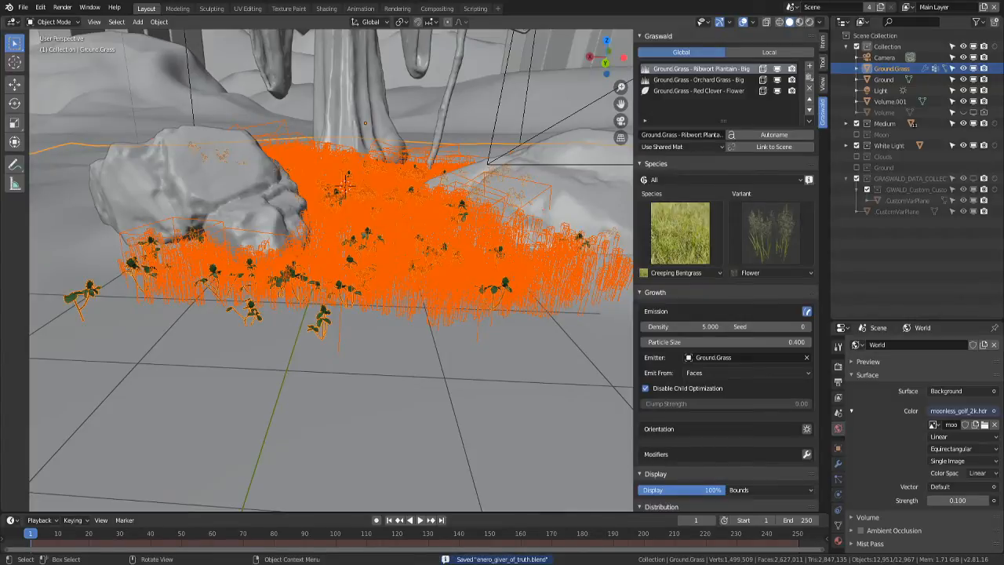
# - Define a render region over the grass between the rocks in camera view and preview it in rendered shading with overlays hidden
pyautogui.moveTo(439, 314); pyautogui.dragTo(454, 239, button='middle')
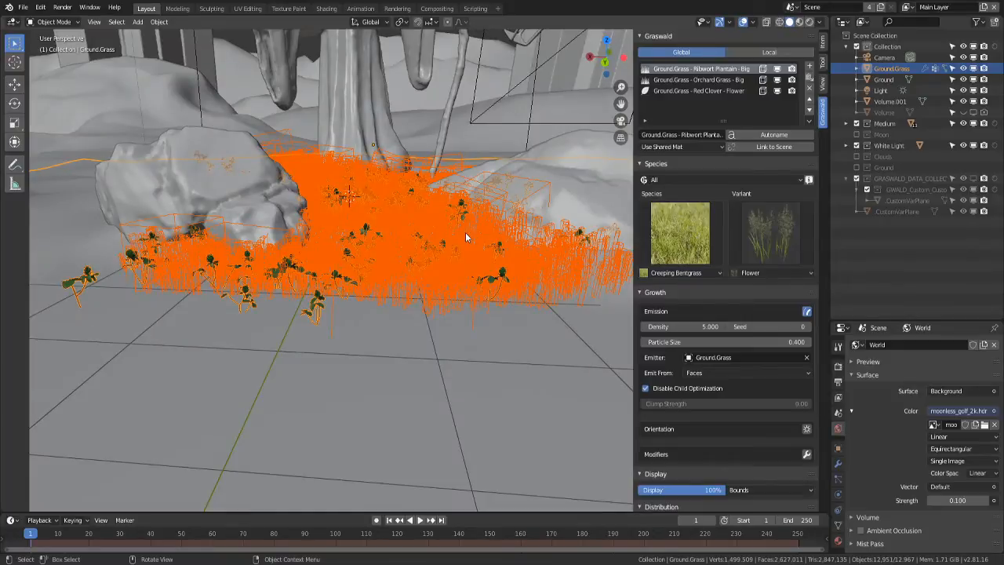
pyautogui.click(706, 80)
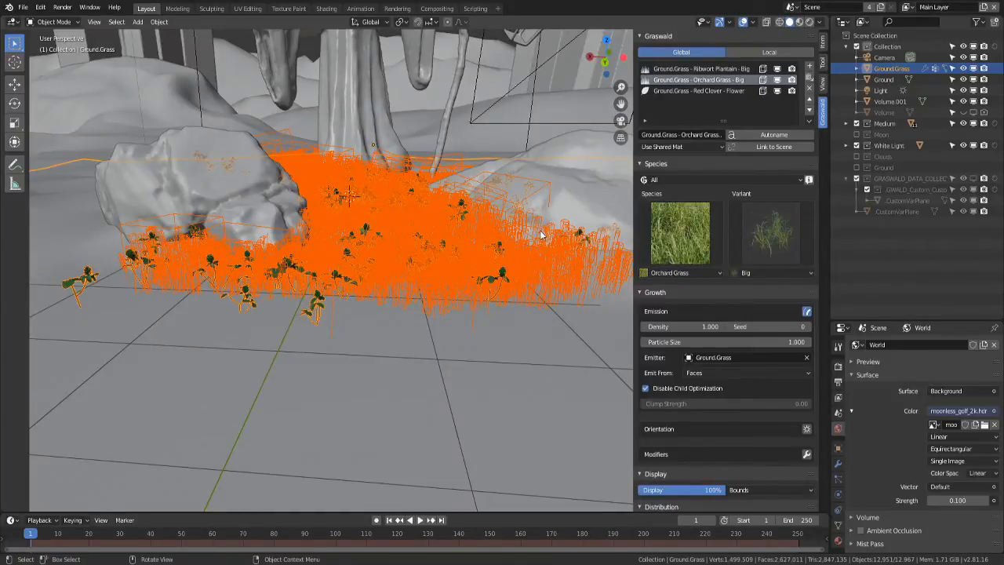
pyautogui.moveTo(540, 234); pyautogui.dragTo(479, 290, button='middle')
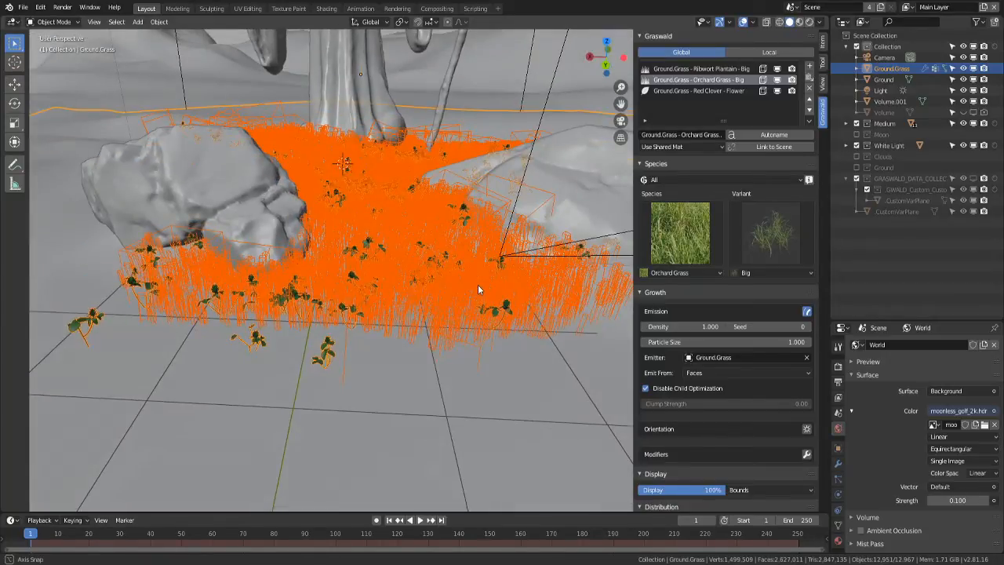
pyautogui.press('KP_0')
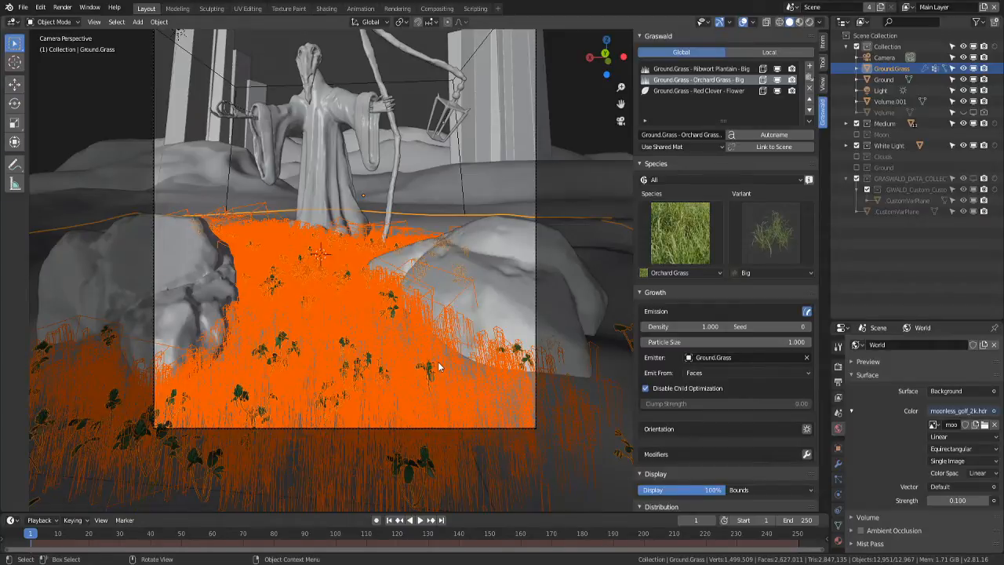
pyautogui.hotkey('ctrl', 'b')
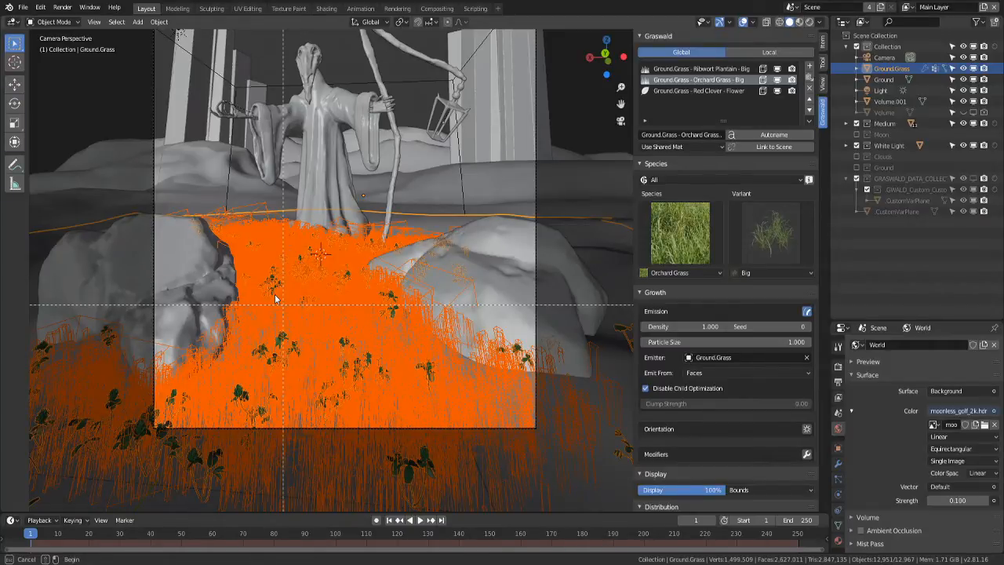
pyautogui.moveTo(197, 223); pyautogui.dragTo(489, 433)
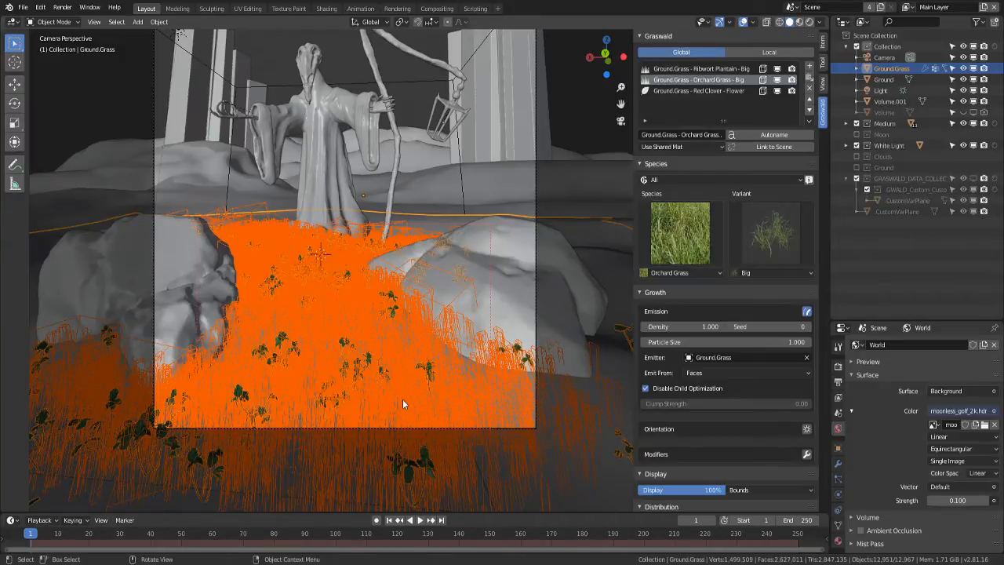
pyautogui.click(809, 21)
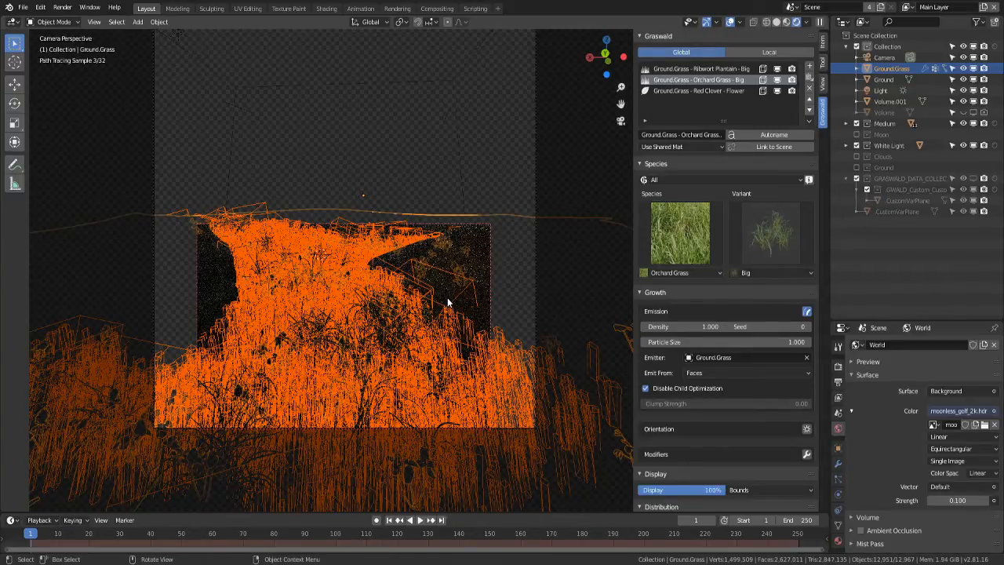
pyautogui.click(730, 22)
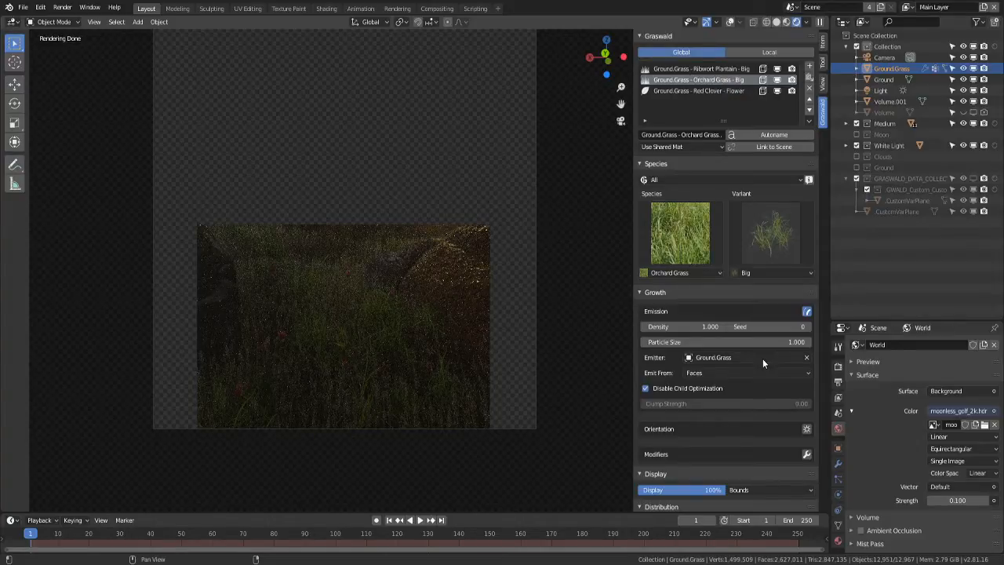
# - Set the Ribwort Plantain - Big system's particle size to 0.6 while the rendered preview is active
pyautogui.click(702, 69)
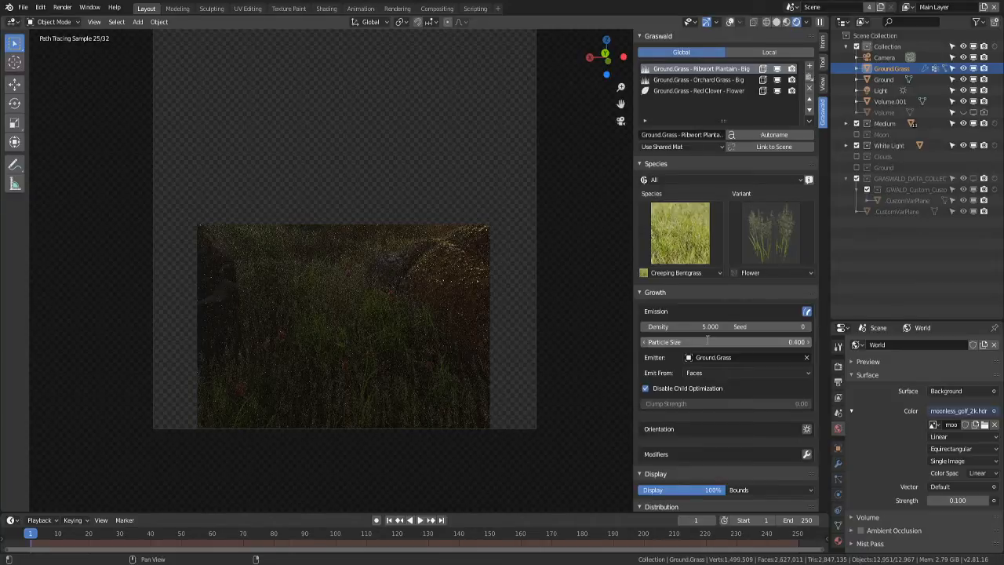
pyautogui.click(707, 341)
pyautogui.write('.6')
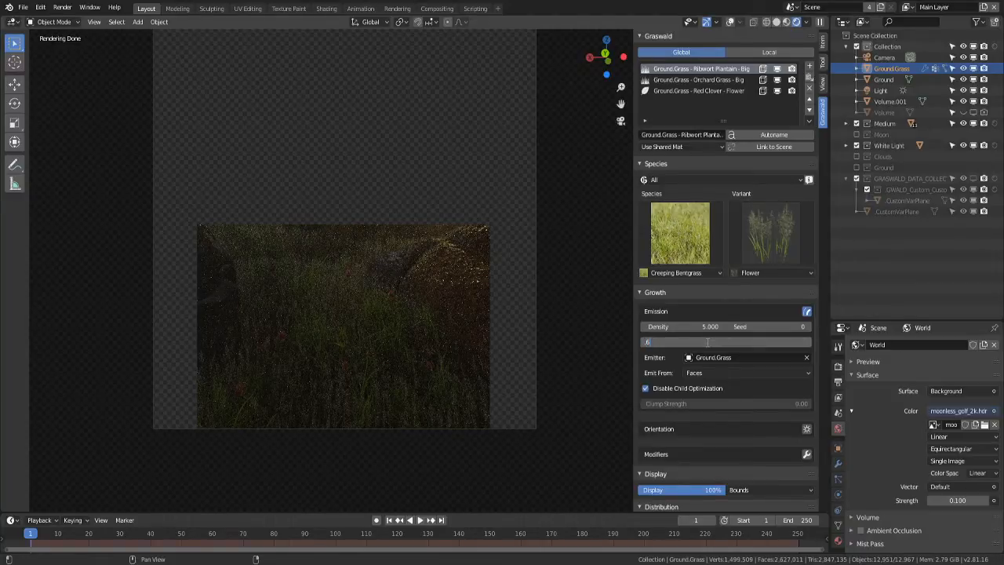
pyautogui.press('Return')
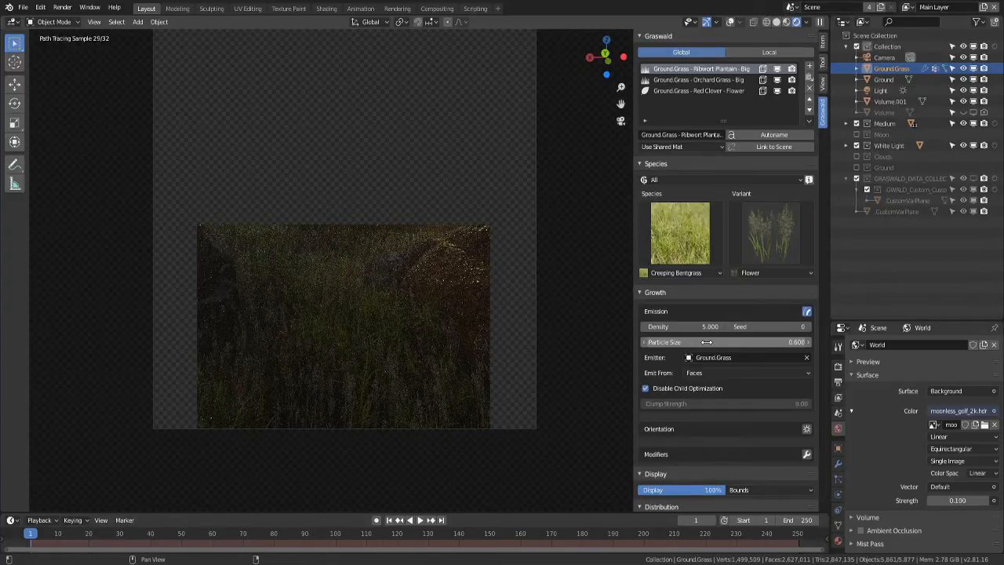
# - Set the Ribwort Plantain - Big system's particle size to 0.8 in the rendered preview
pyautogui.click(707, 342)
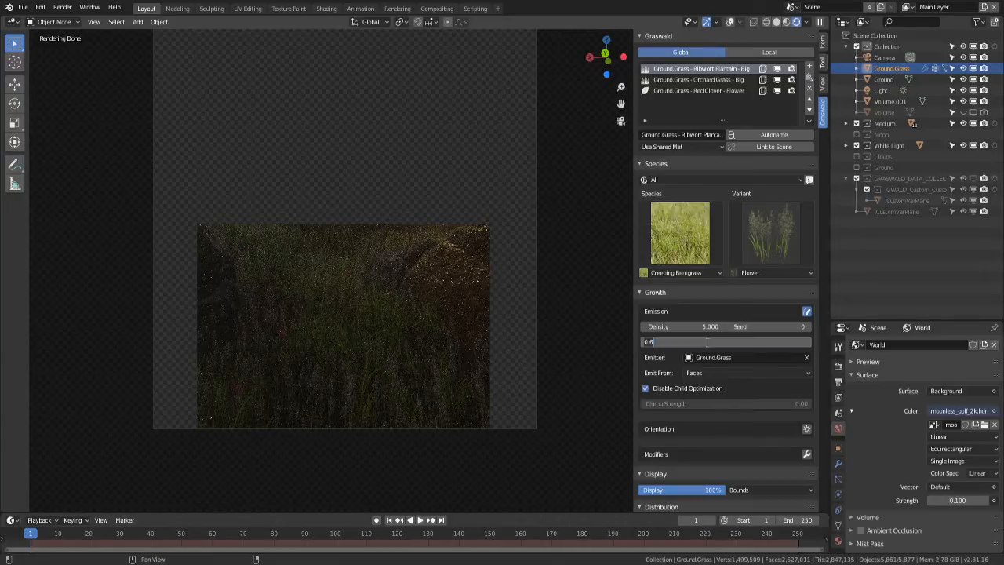
pyautogui.write('0.8')
pyautogui.press('Return')
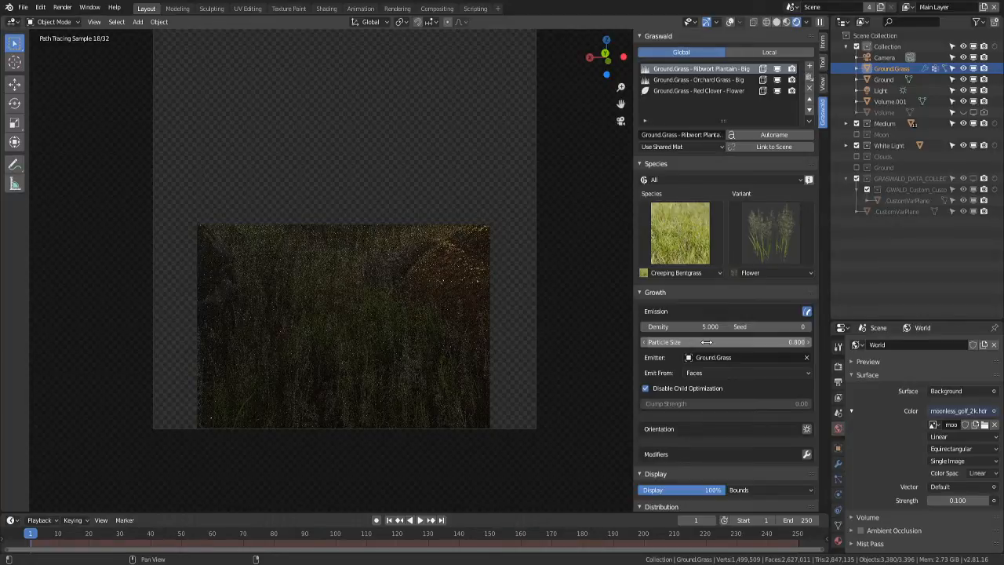
# - Try a density of 5 on the Red Clover - Flower system and settle on 3.15
pyautogui.click(692, 91)
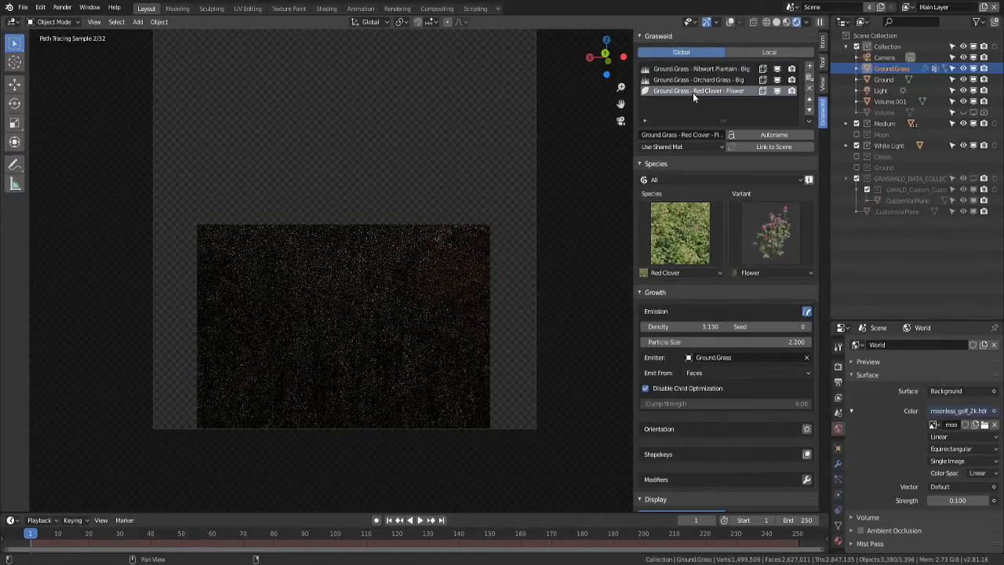
pyautogui.click(692, 327)
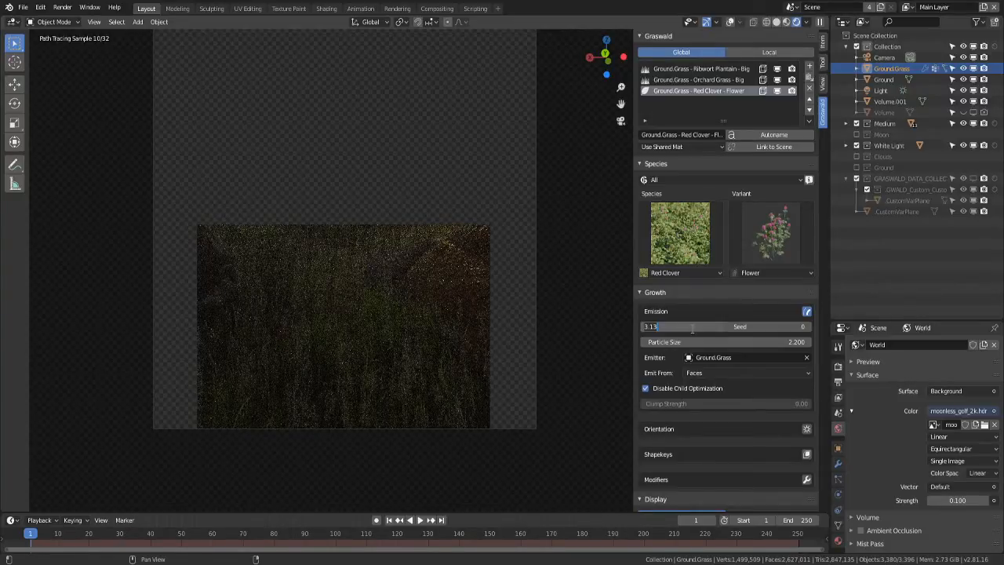
pyautogui.write('5')
pyautogui.press('Return')
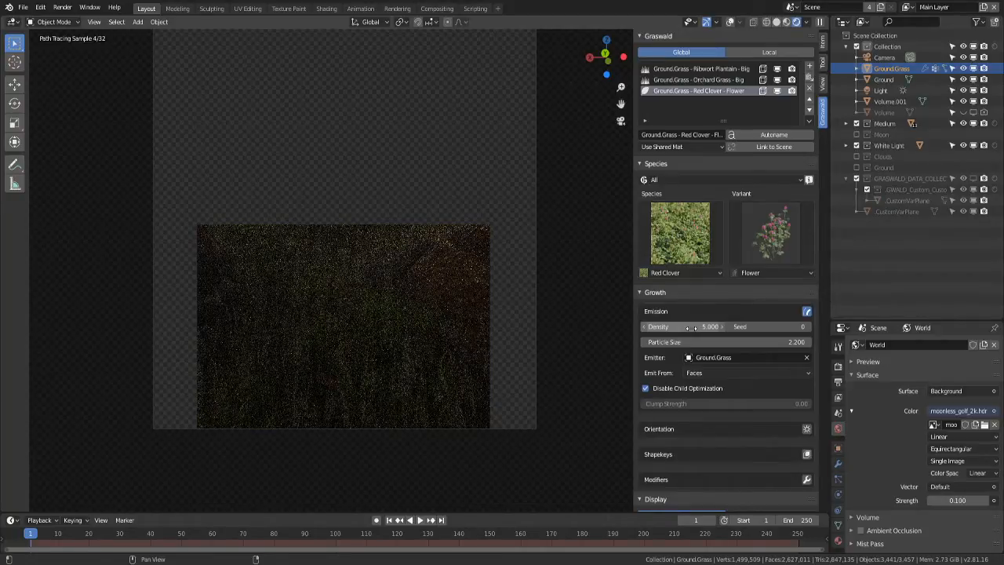
pyautogui.click(692, 327)
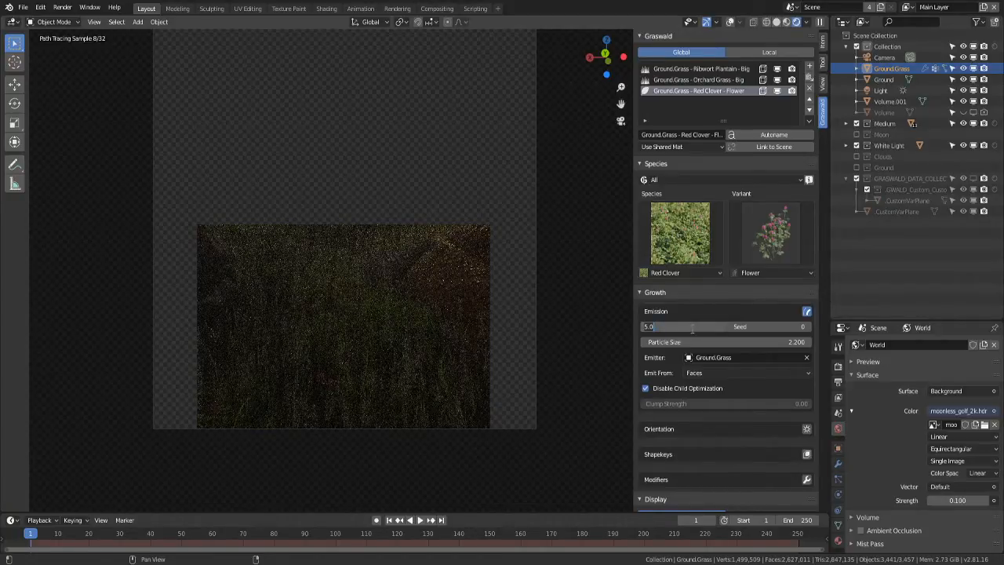
pyautogui.write('3.15')
pyautogui.press('Return')
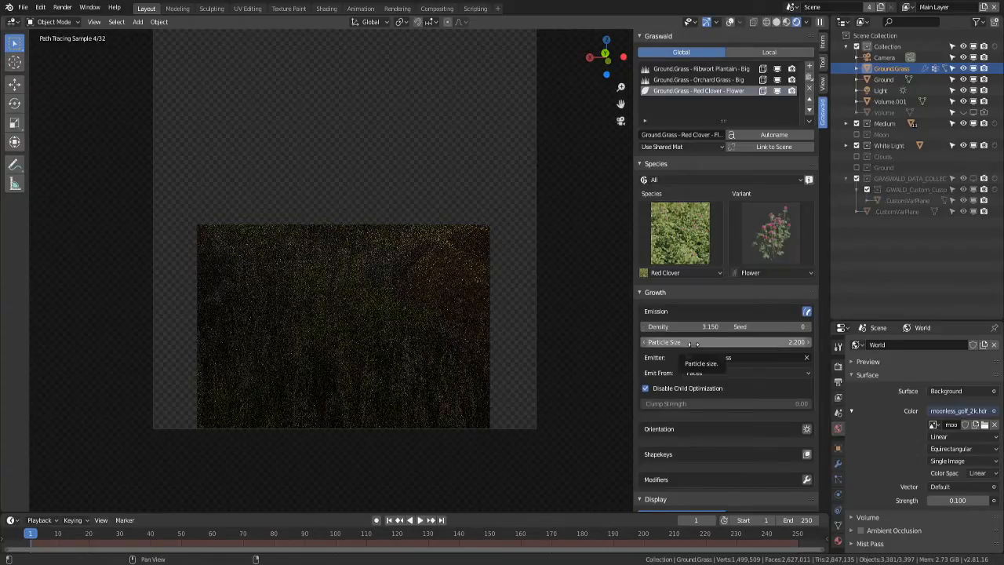
# - Set the Red Clover - Flower system's particle size to 3
pyautogui.click(691, 343)
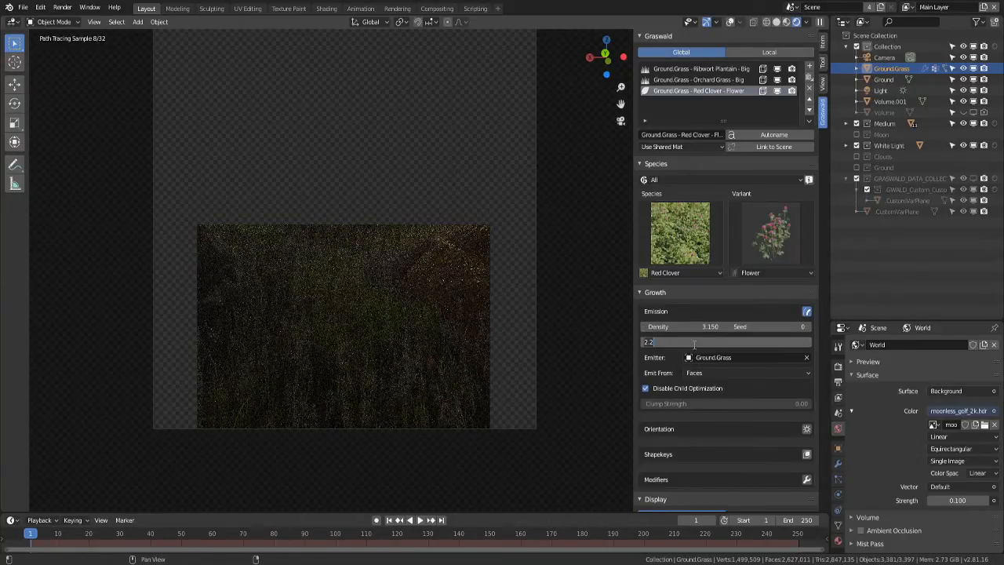
pyautogui.write('3')
pyautogui.press('Return')
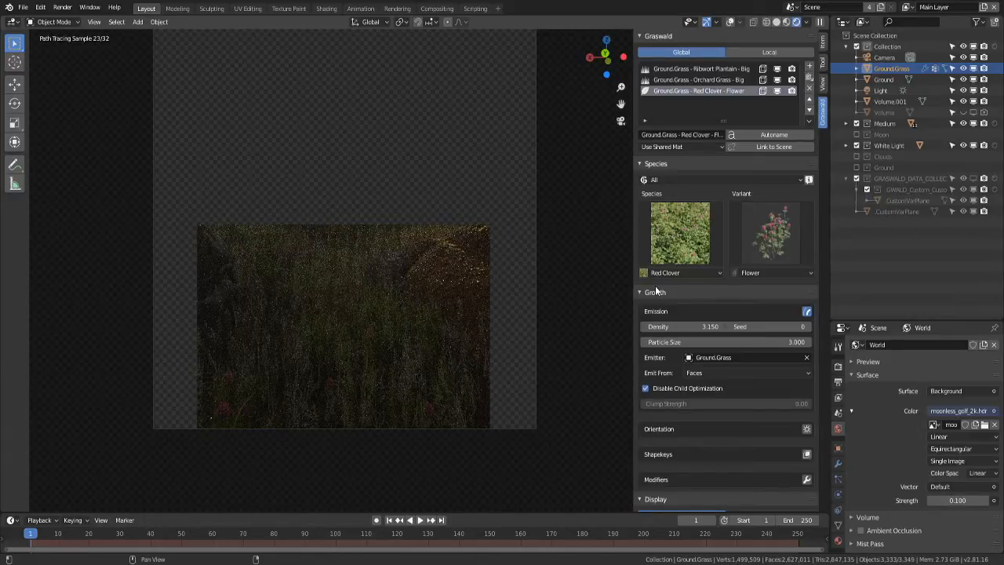
# - Return the viewport to solid shading, save the file, and render the grass region into Slot 5
pyautogui.click(776, 21)
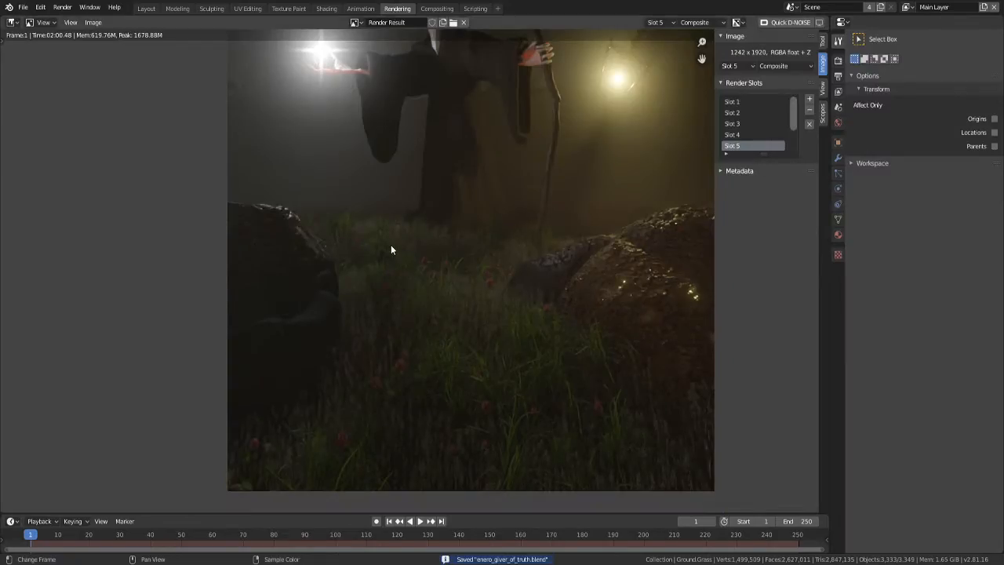
pyautogui.scroll(-1, 390, 250)
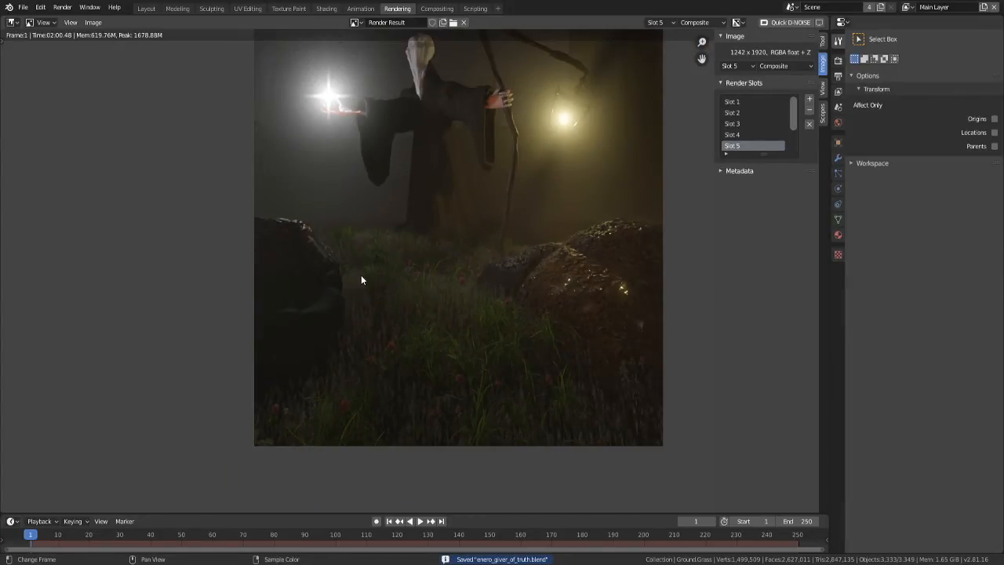
pyautogui.moveTo(472, 336); pyautogui.dragTo(442, 343, button='middle')
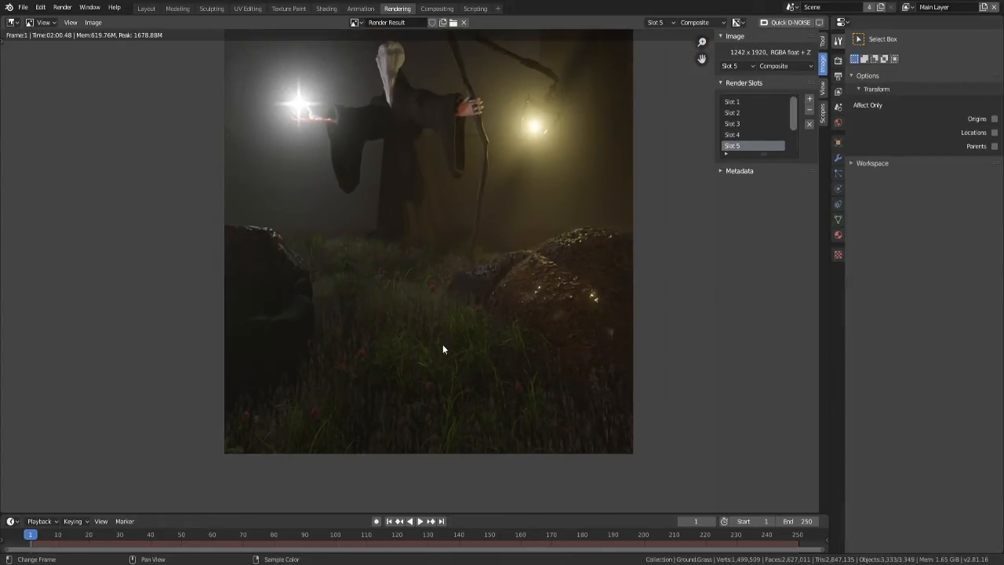
pyautogui.press('F12')
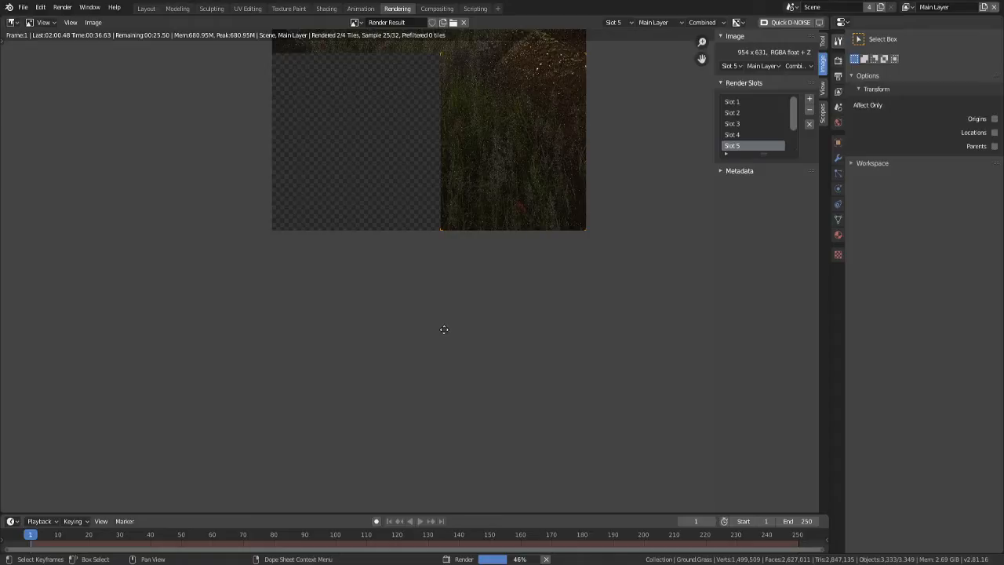
# - Examine the tall grass and red clover flowers in the region render up close
pyautogui.moveTo(443, 330); pyautogui.dragTo(435, 362, button='middle')
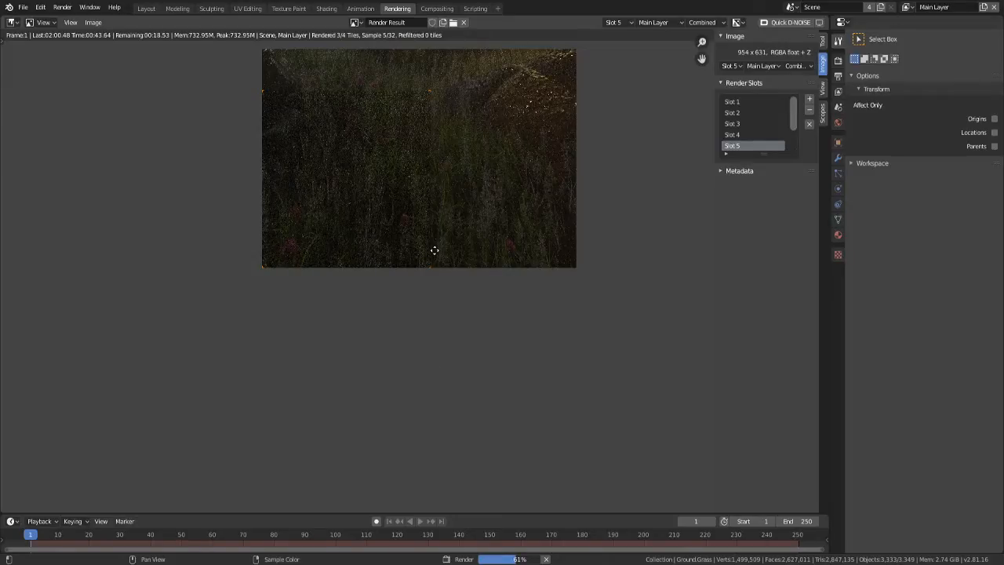
pyautogui.moveTo(420, 367); pyautogui.dragTo(435, 251, button='middle')
pyautogui.scroll(1, 435, 251)
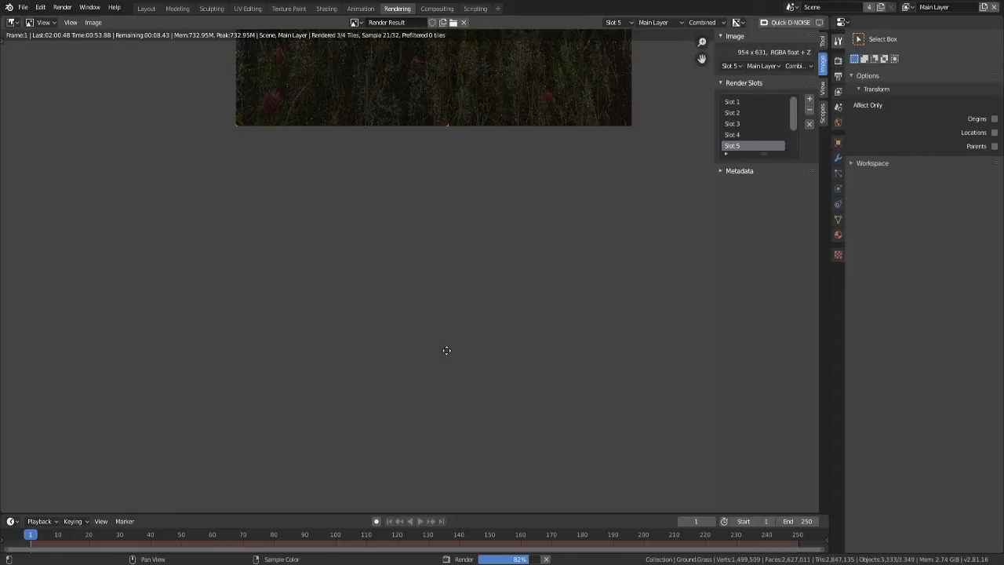
pyautogui.moveTo(446, 351); pyautogui.dragTo(480, 310, button='middle')
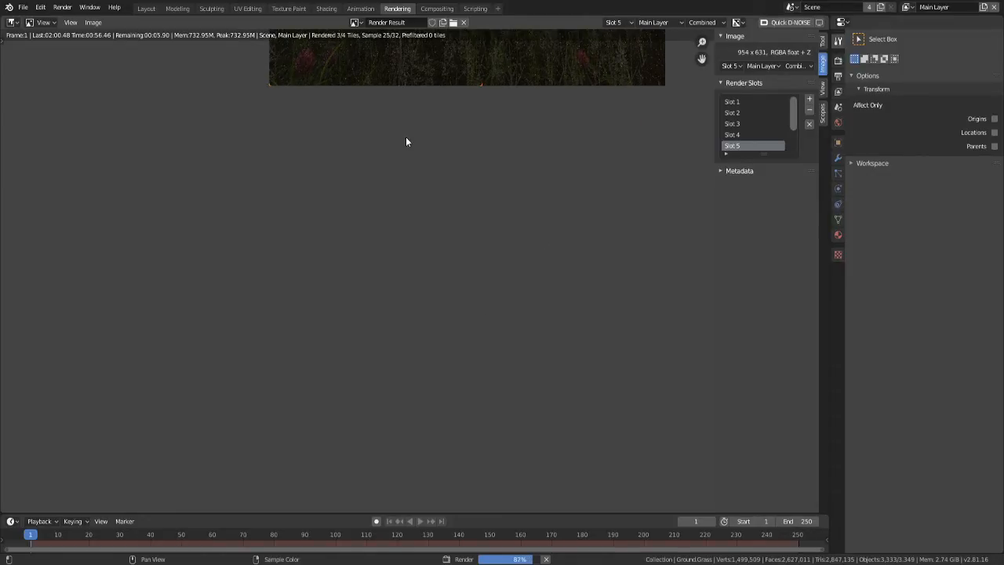
pyautogui.moveTo(405, 142); pyautogui.dragTo(338, 418, button='middle')
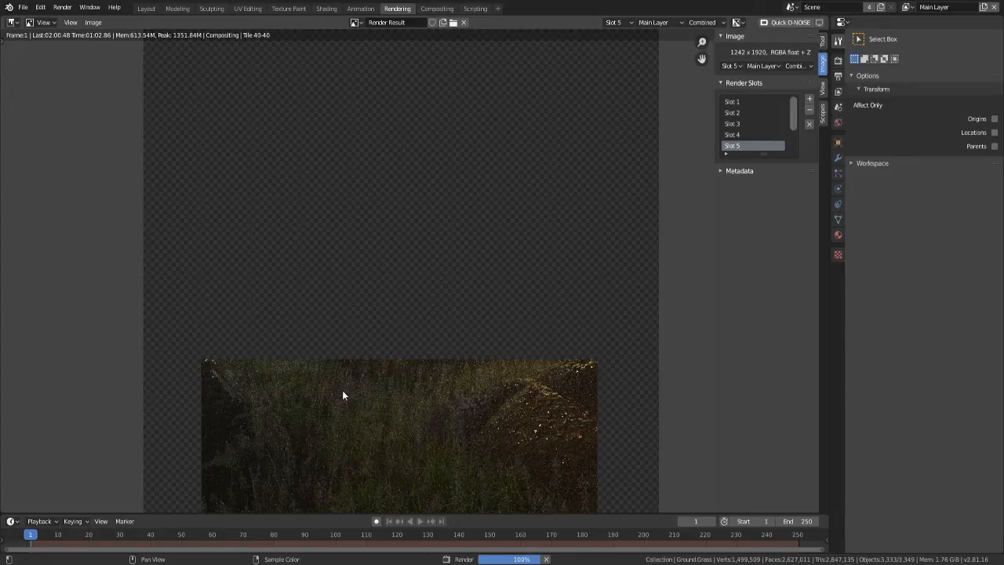
pyautogui.moveTo(390, 442); pyautogui.dragTo(438, 236, button='middle')
pyautogui.scroll(1, 437, 235)
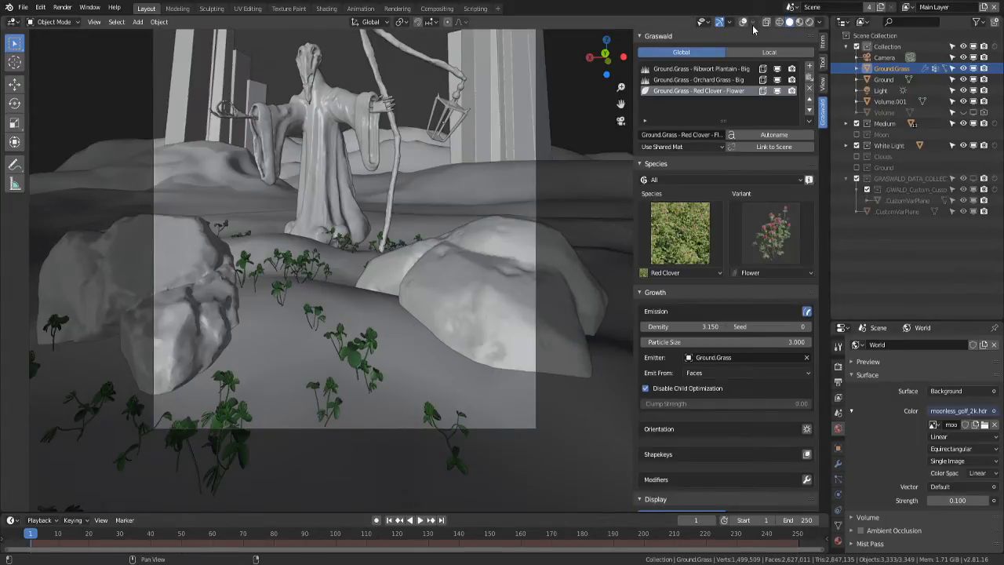
# - Clear the render region, save the file, and render the full frame into Slot 5
pyautogui.click(809, 21)
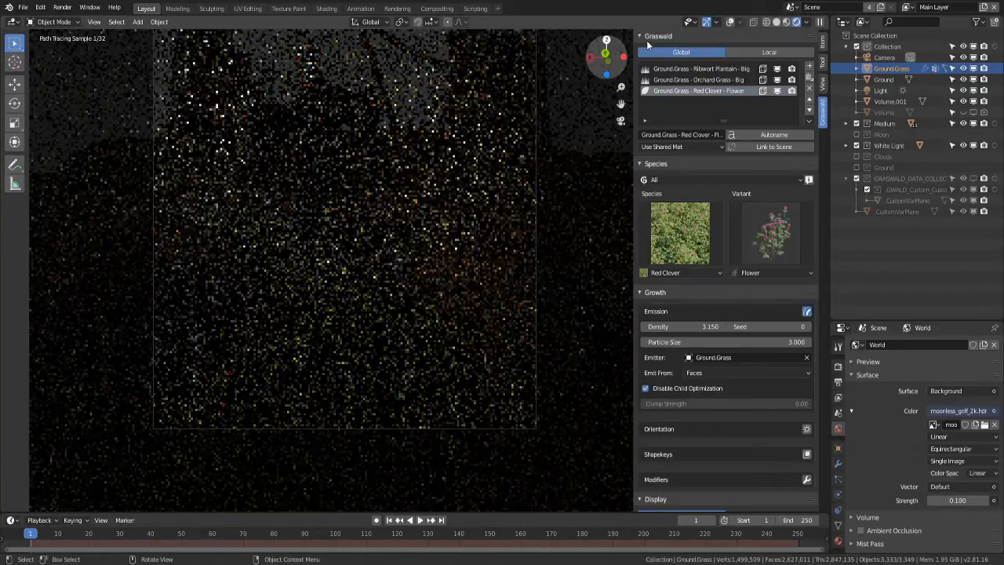
pyautogui.click(777, 22)
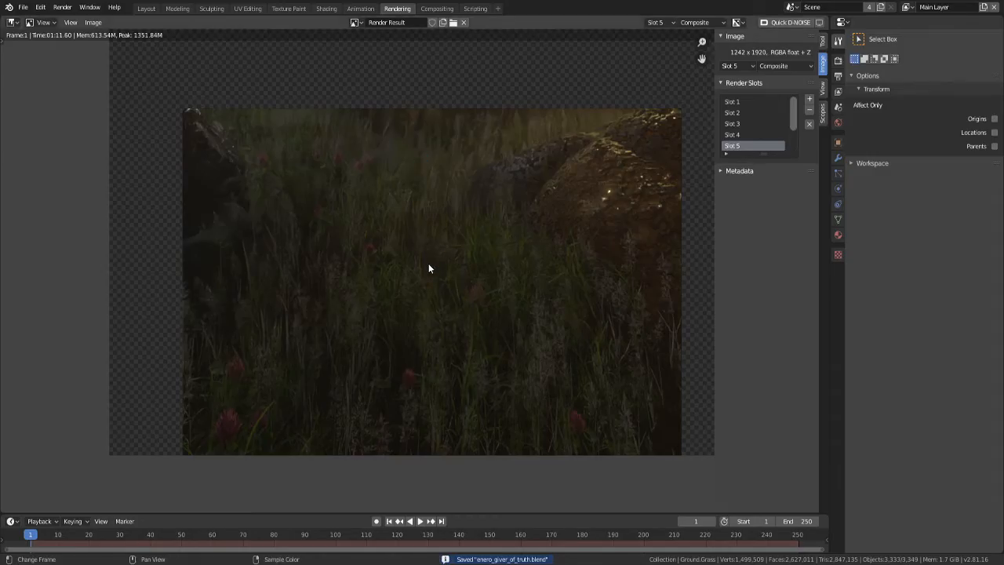
pyautogui.scroll(-4, 428, 265)
pyautogui.moveTo(471, 242); pyautogui.dragTo(460, 354, button='middle')
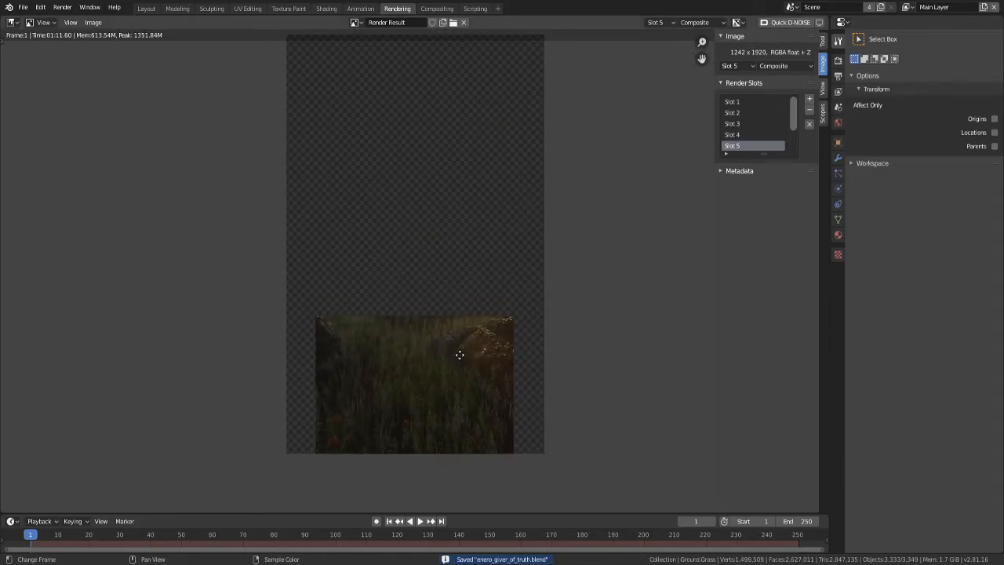
pyautogui.press('F12')
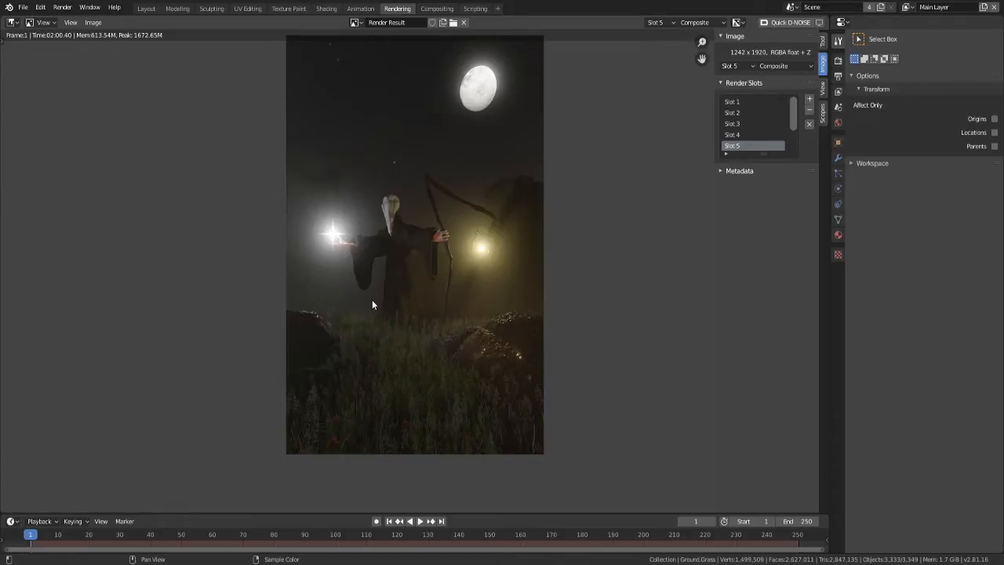
# - Inspect the sky, the reaper and the grass in the full render
pyautogui.moveTo(371, 304); pyautogui.dragTo(451, 259, button='middle')
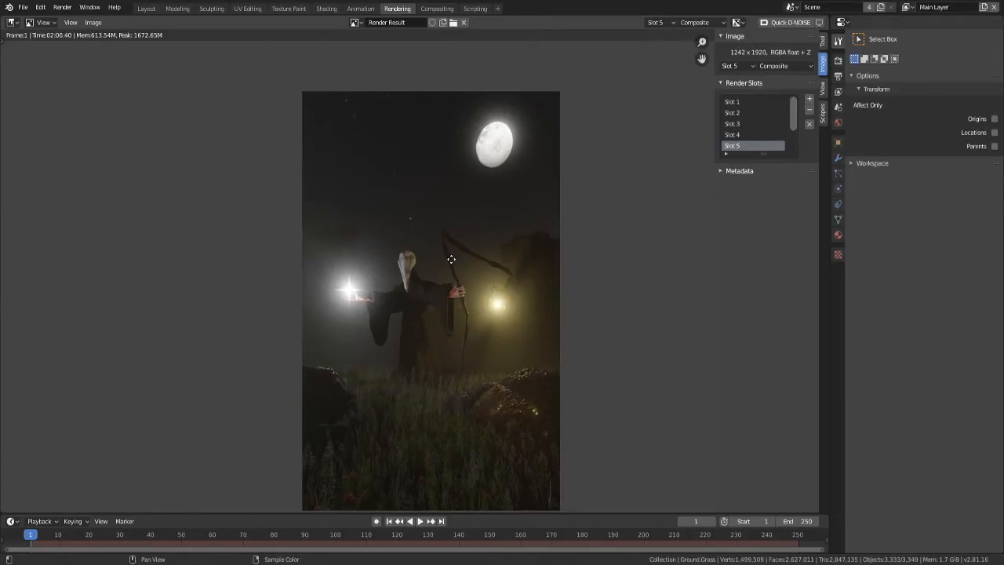
pyautogui.scroll(3, 389, 299)
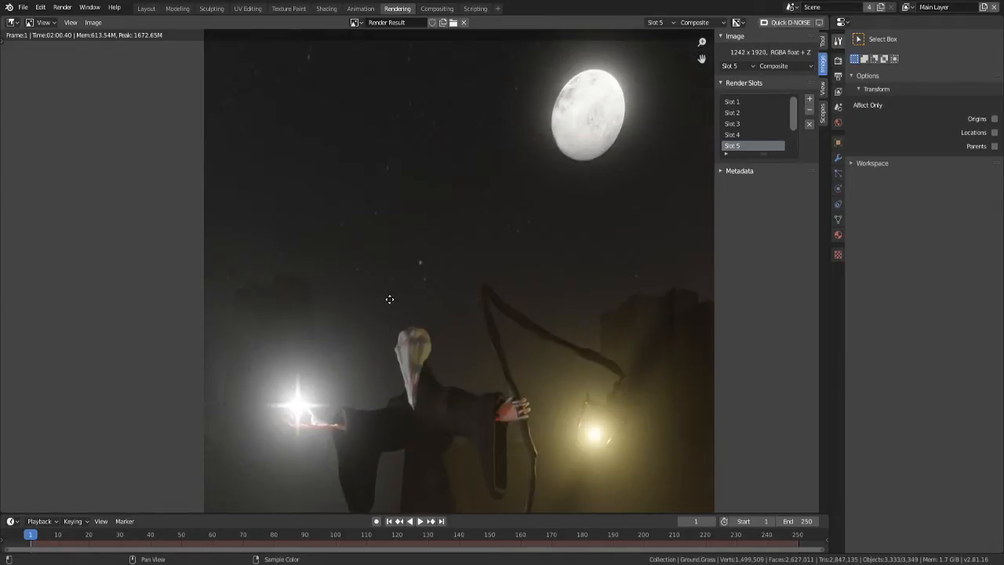
pyautogui.scroll(-1, 585, 327)
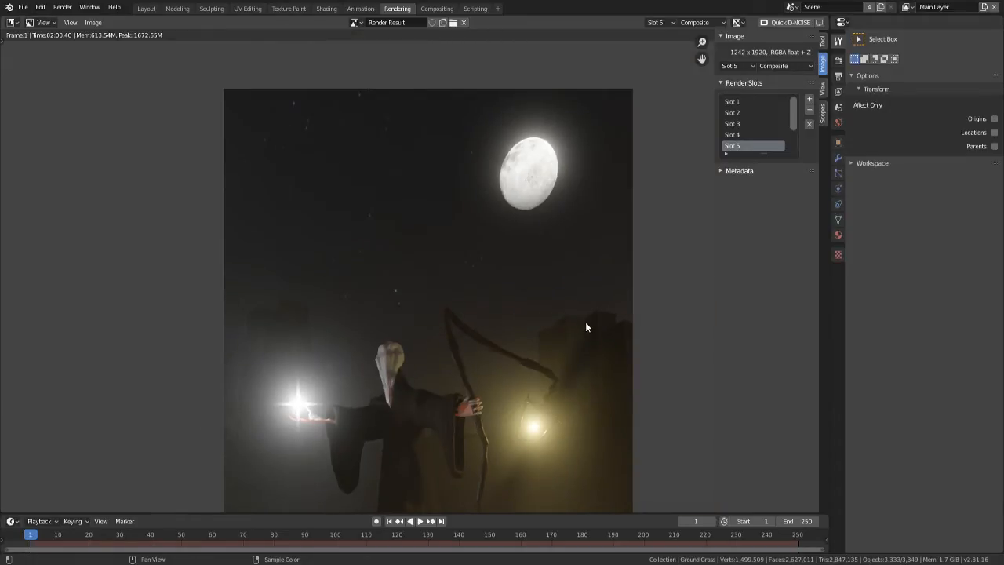
pyautogui.moveTo(497, 296); pyautogui.dragTo(492, 220, button='middle')
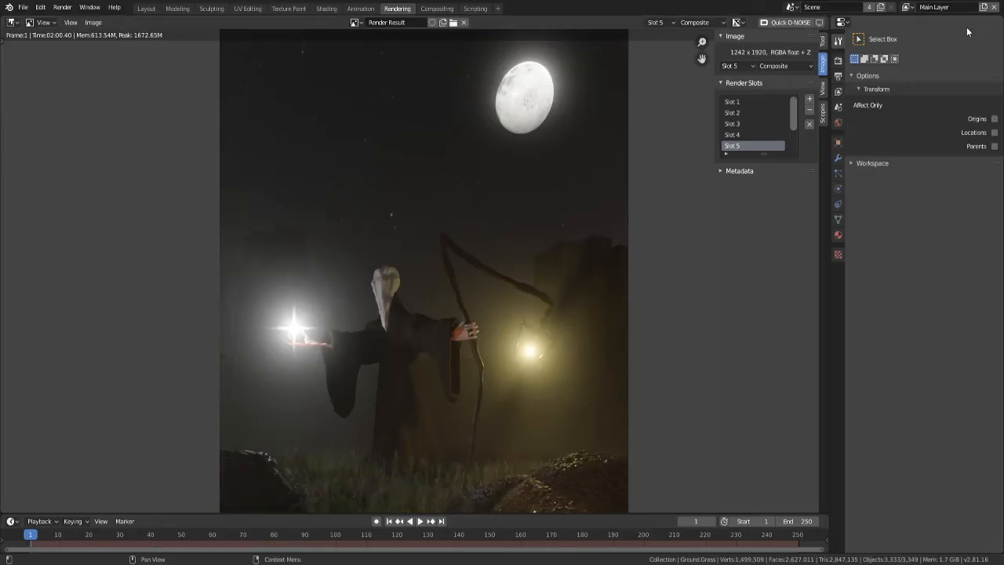
pyautogui.click(906, 7)
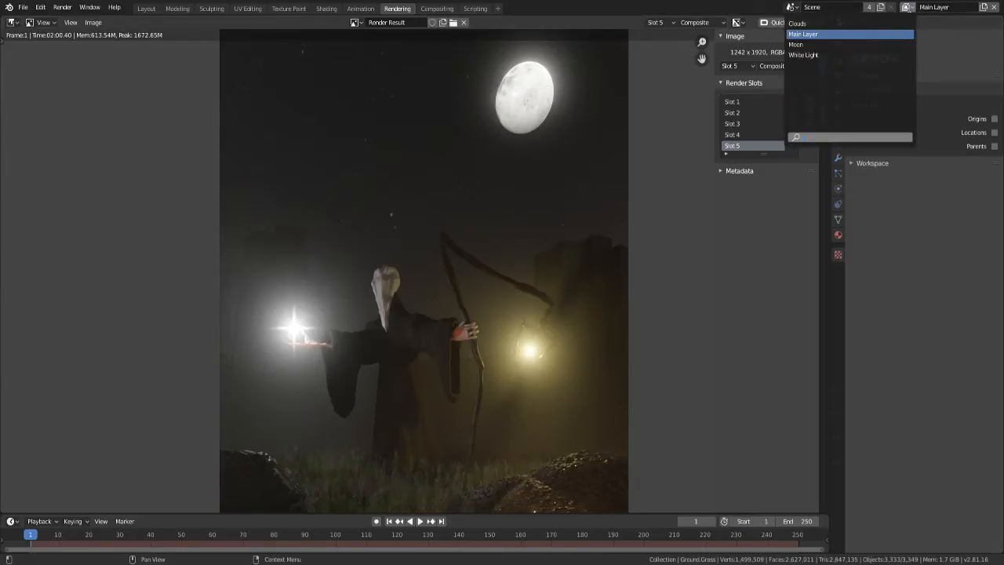
pyautogui.click(795, 44)
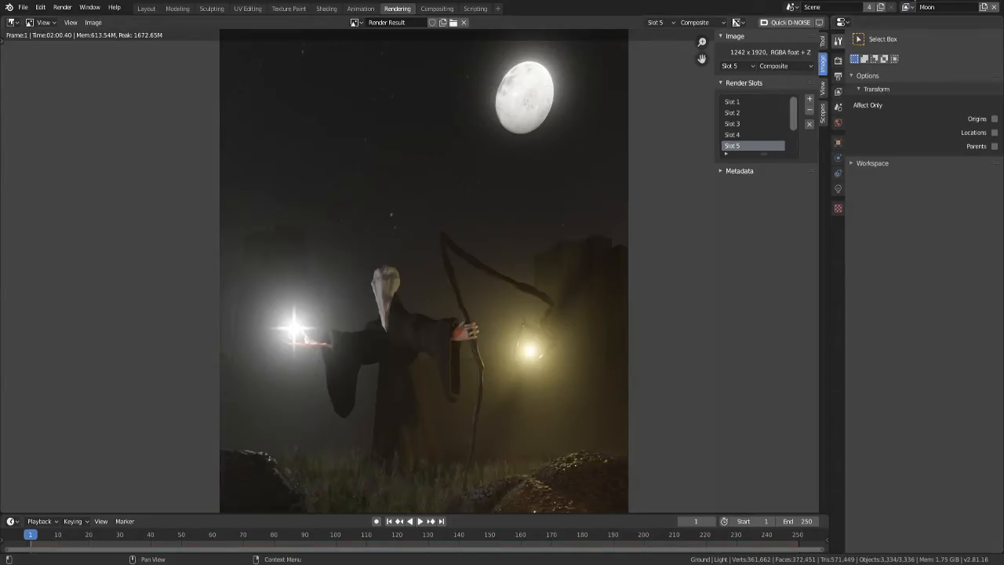
pyautogui.click(906, 7)
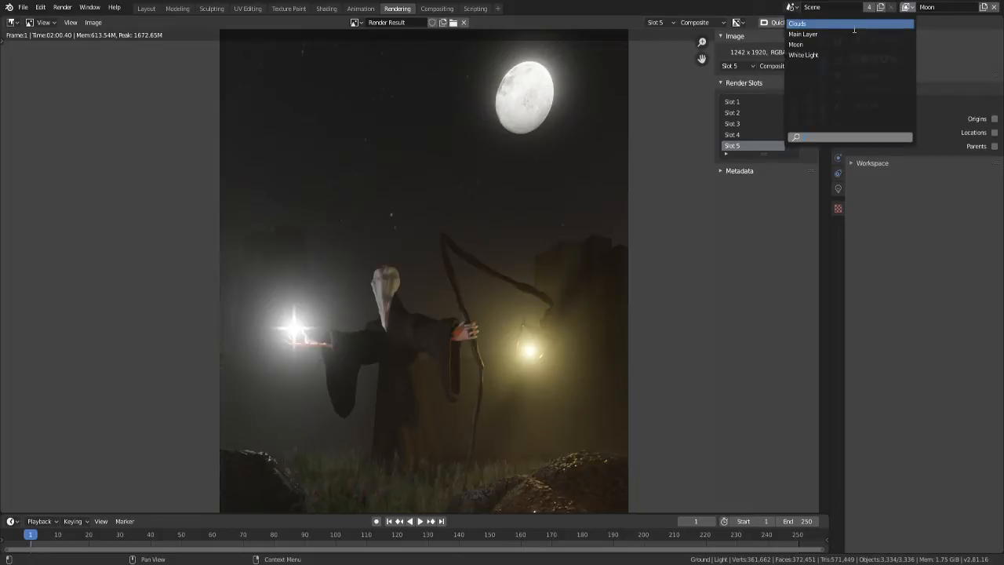
pyautogui.click(803, 33)
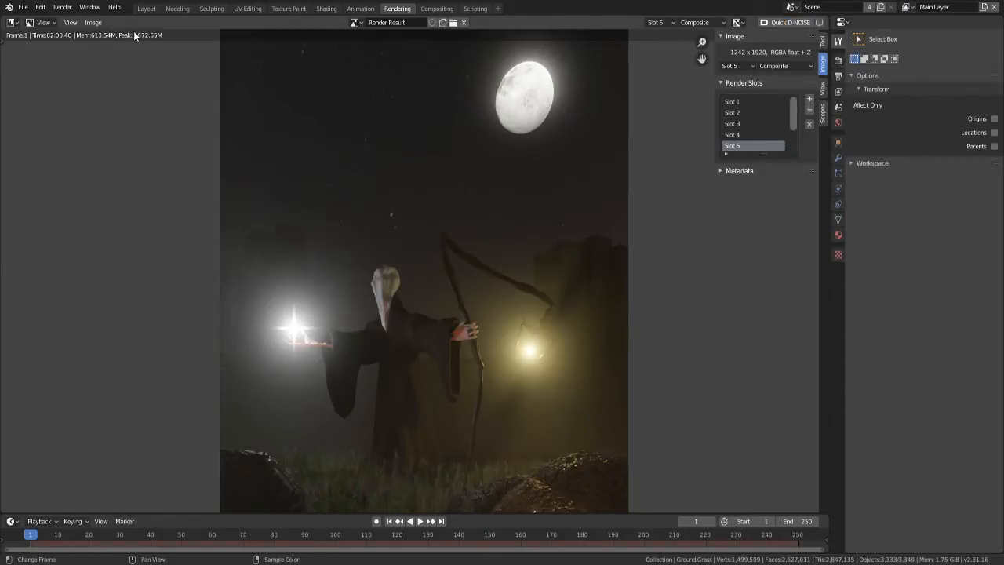
# - Make Clouds the active view layer in the 3D layout and frame the cloud objects above the ground
pyautogui.click(146, 8)
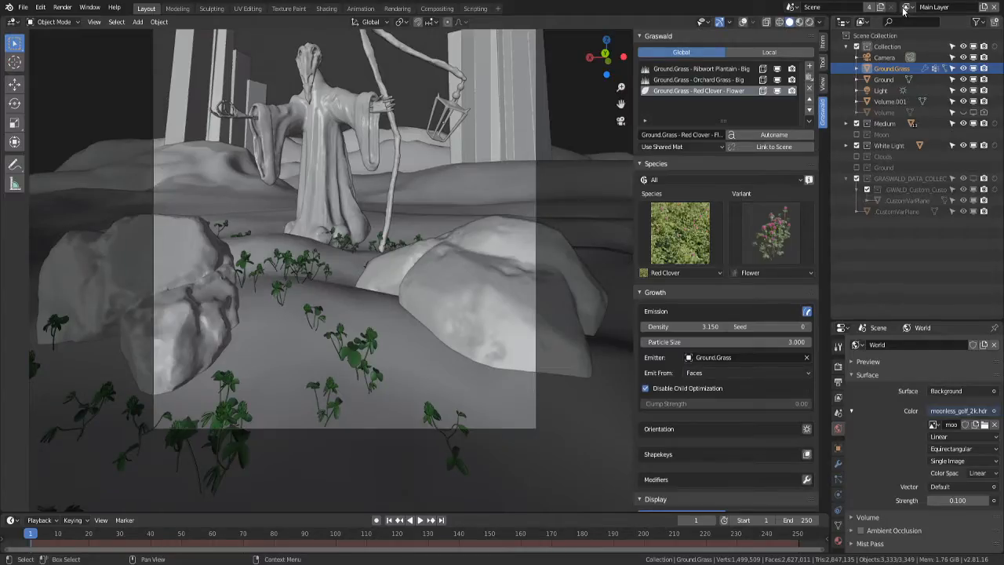
pyautogui.click(905, 8)
pyautogui.click(846, 26)
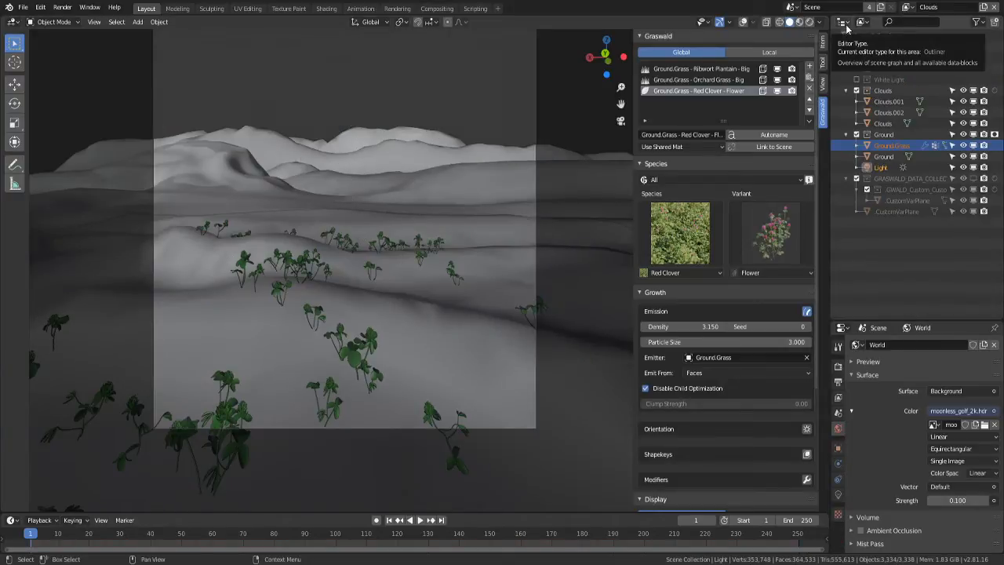
pyautogui.scroll(-5, 462, 207)
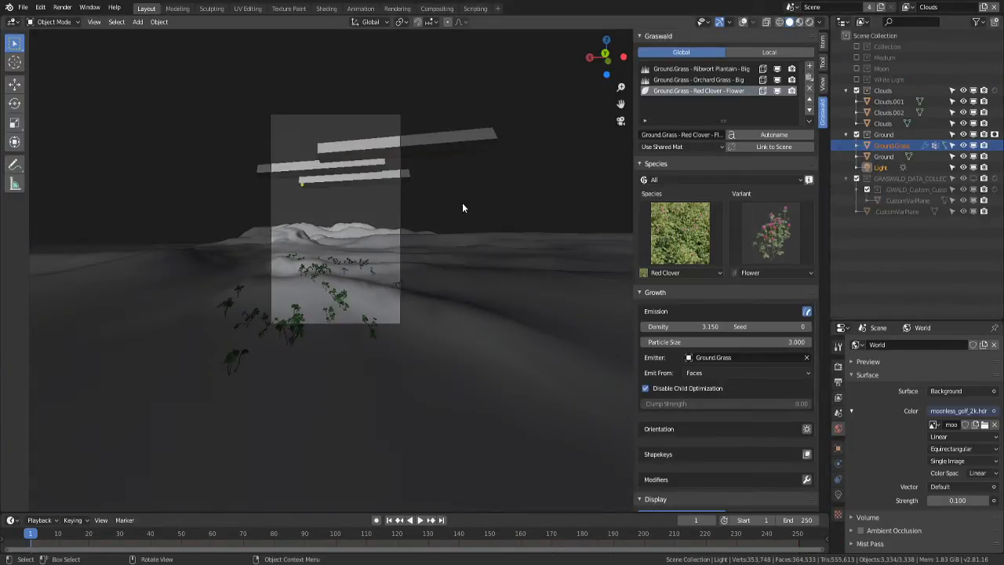
pyautogui.scroll(2, 462, 208)
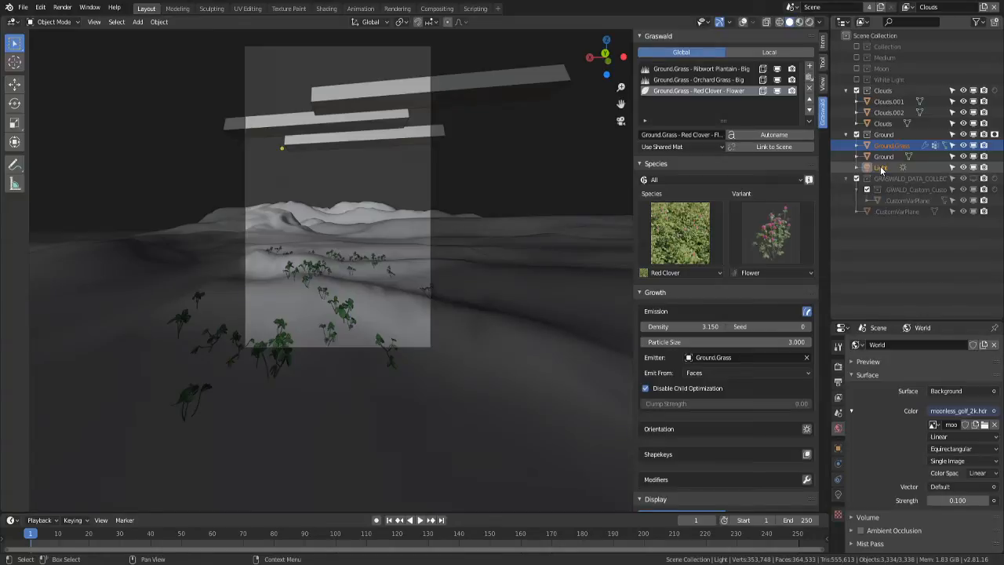
# - Collapse the Ground collection, render the Clouds view layer, and display the composite result in Slot 5
pyautogui.click(847, 136)
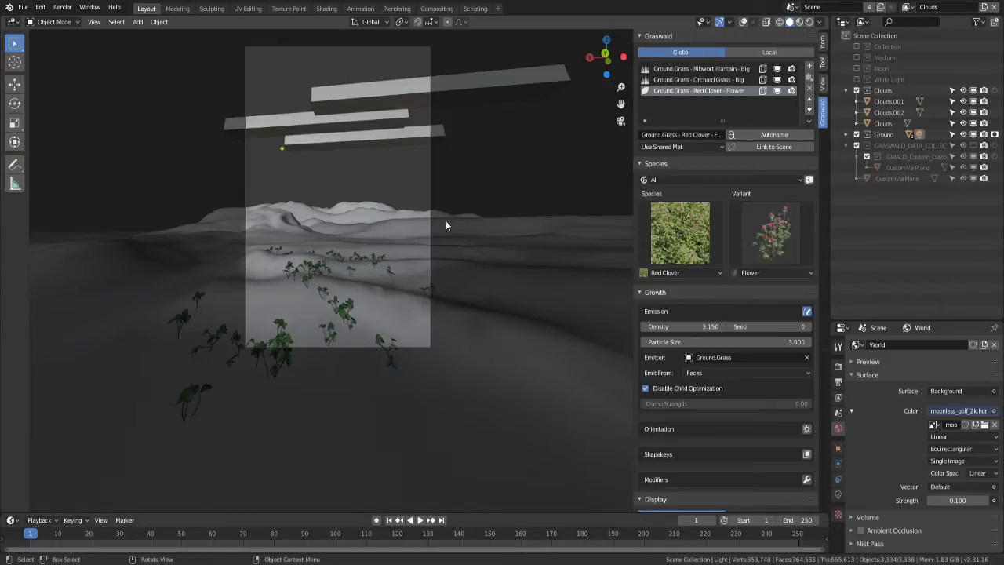
pyautogui.press('F12')
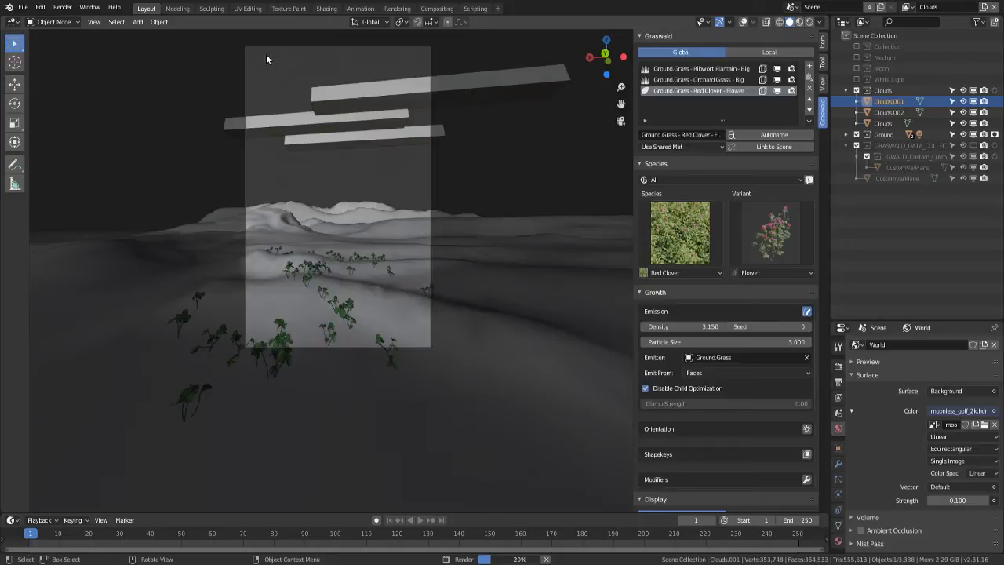
pyautogui.click(400, 10)
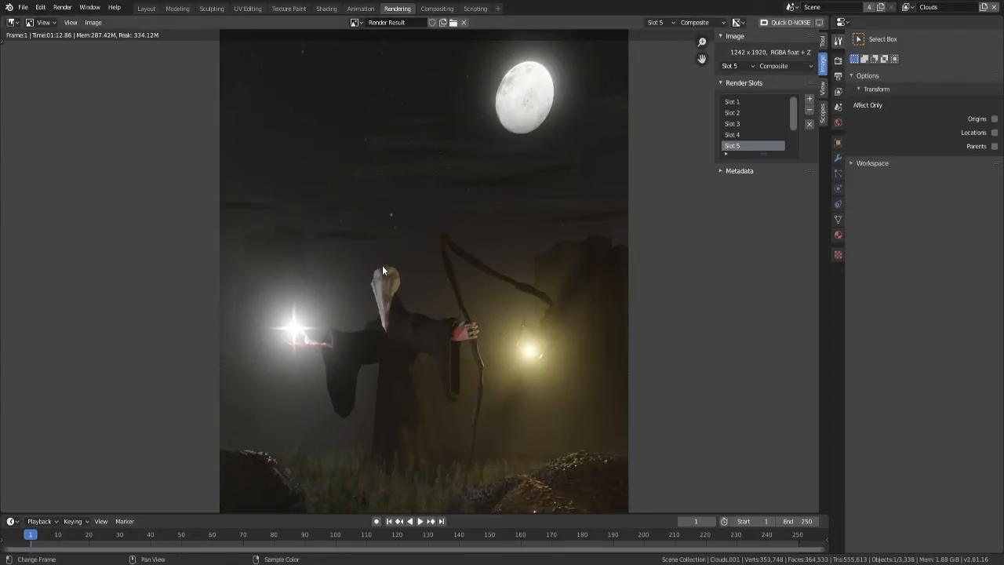
# - Review the full rendered image and the cloud volumes, ground and Ground collection holdout in the layout scene
pyautogui.scroll(-2, 470, 252)
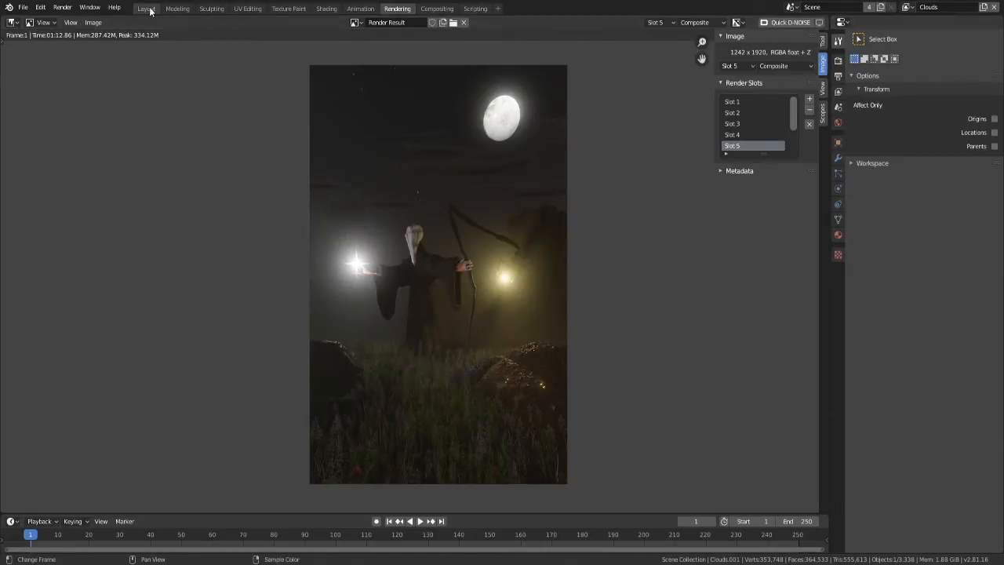
pyautogui.click(89, 8)
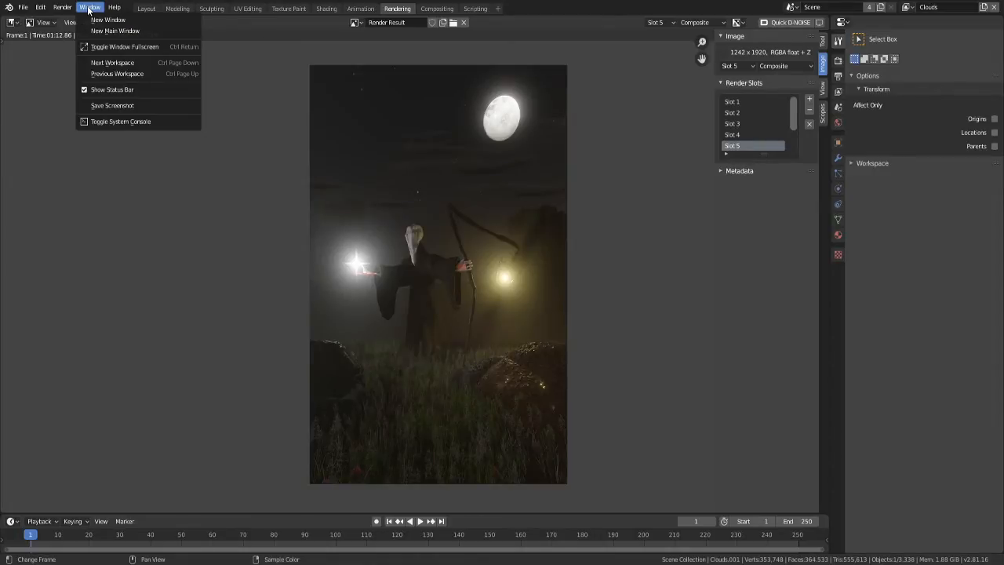
pyautogui.click(145, 9)
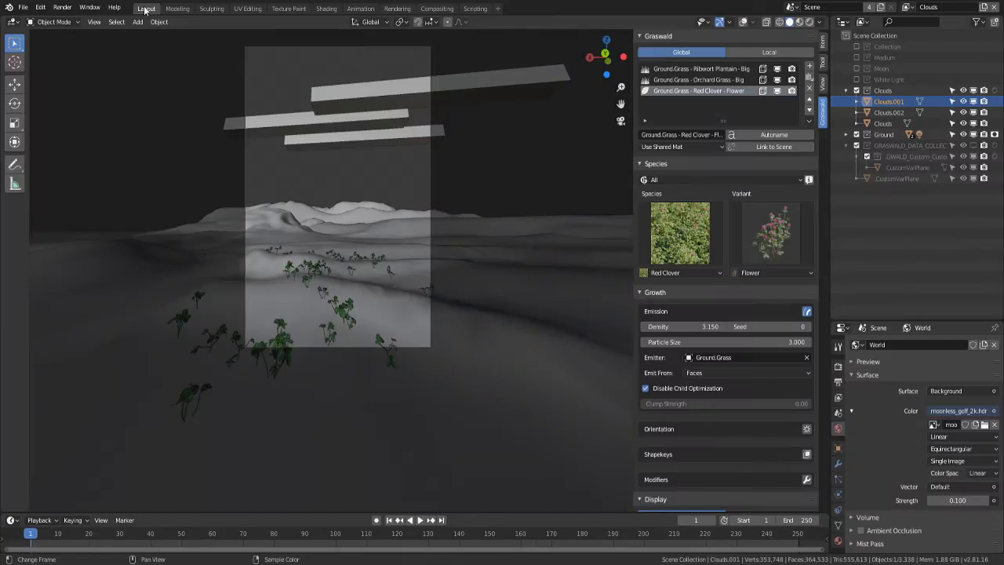
pyautogui.scroll(1, 403, 212)
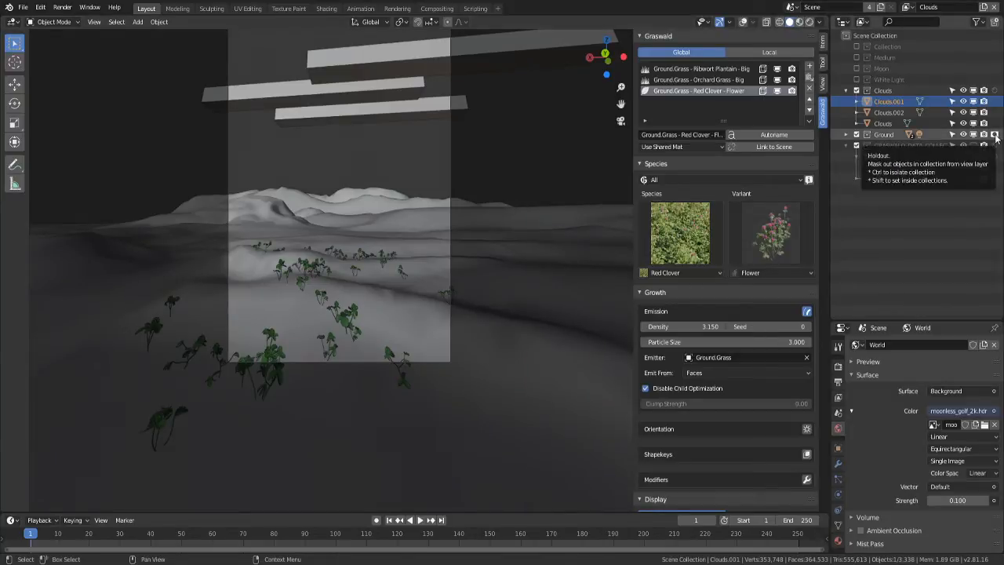
pyautogui.scroll(-2, 503, 357)
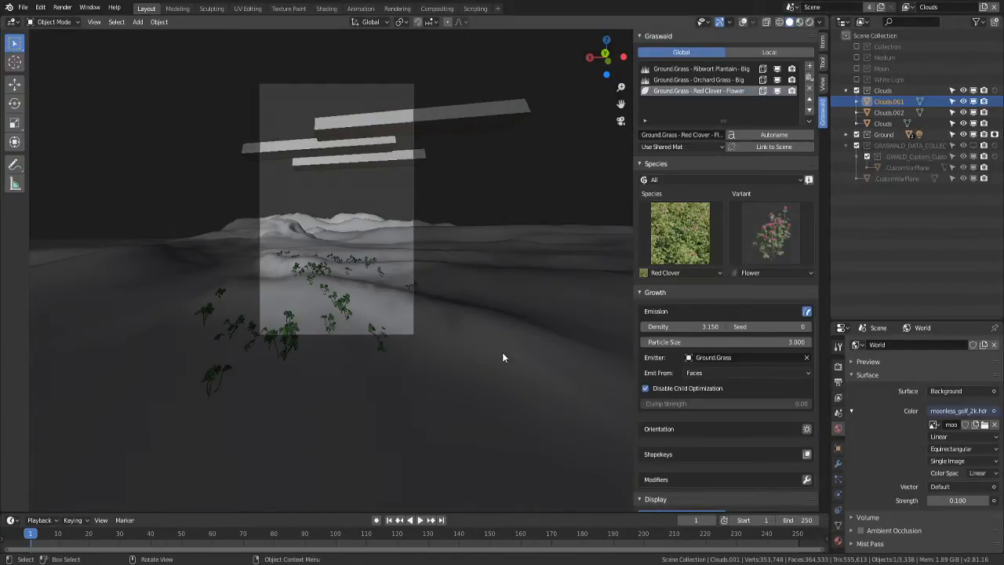
pyautogui.scroll(1, 502, 358)
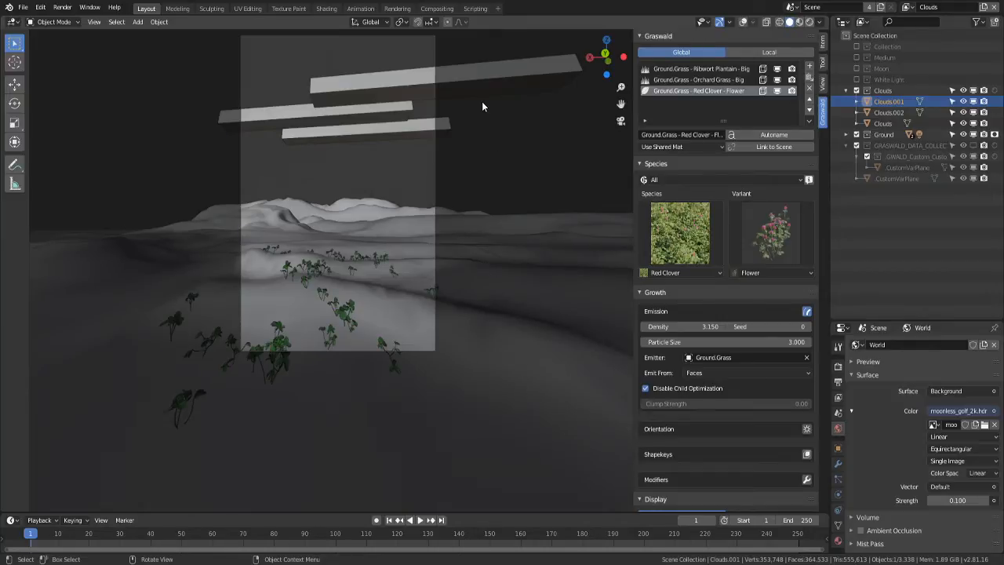
pyautogui.click(994, 135)
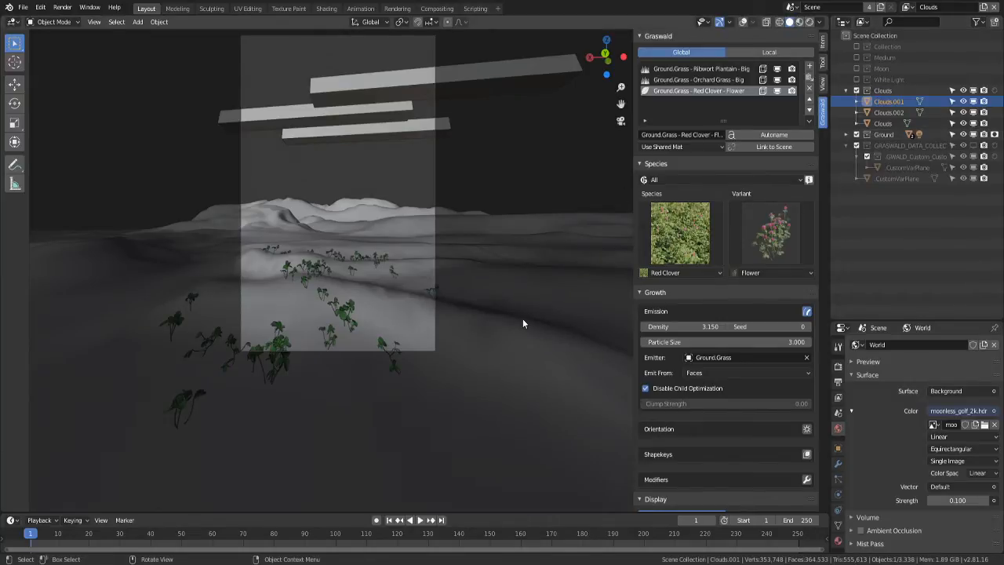
pyautogui.scroll(1, 354, 257)
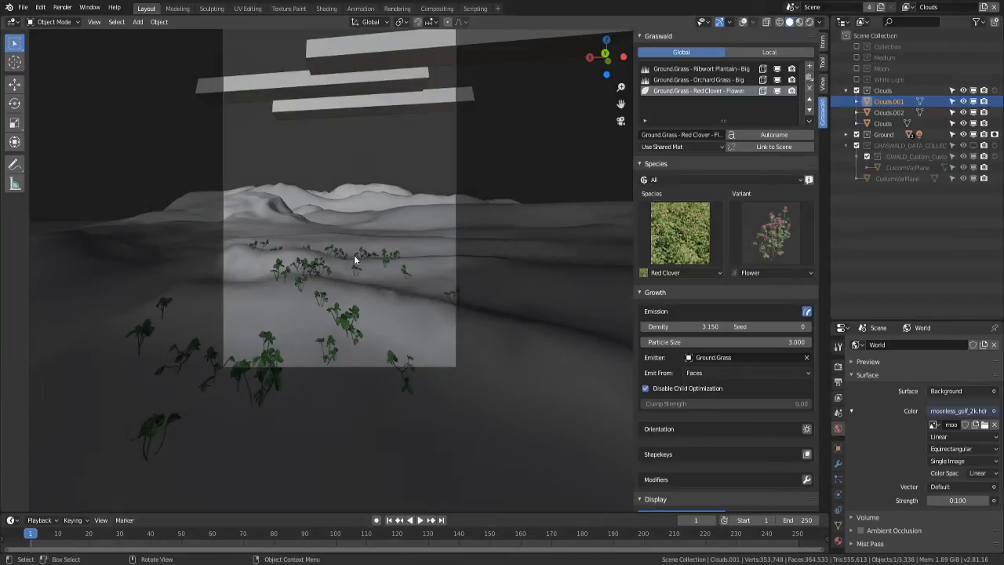
pyautogui.moveTo(354, 255); pyautogui.dragTo(335, 321, button='middle')
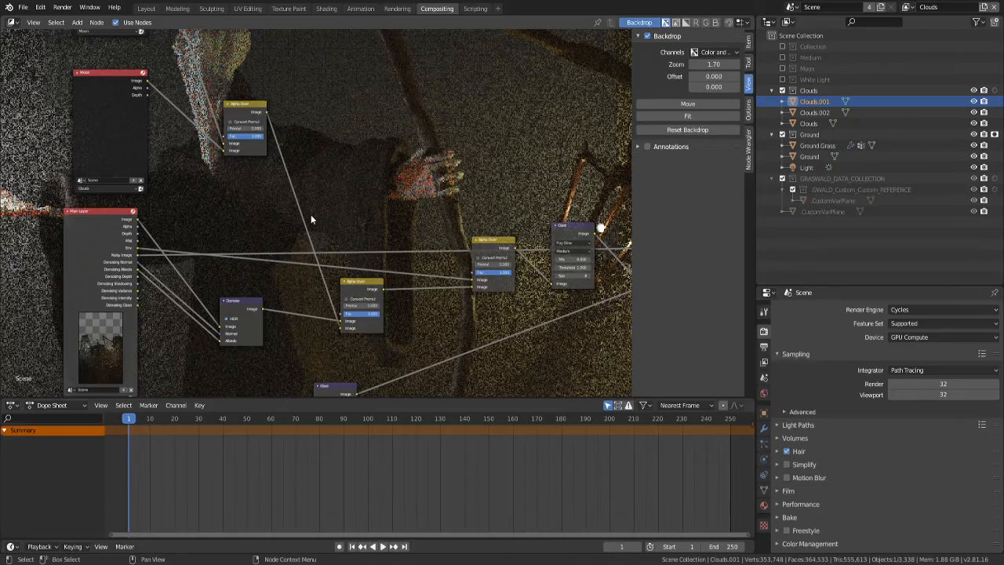
# - Change both the name and label of the compositor's Clouds-layer render node to "Clouds"
pyautogui.scroll(-3, 310, 218)
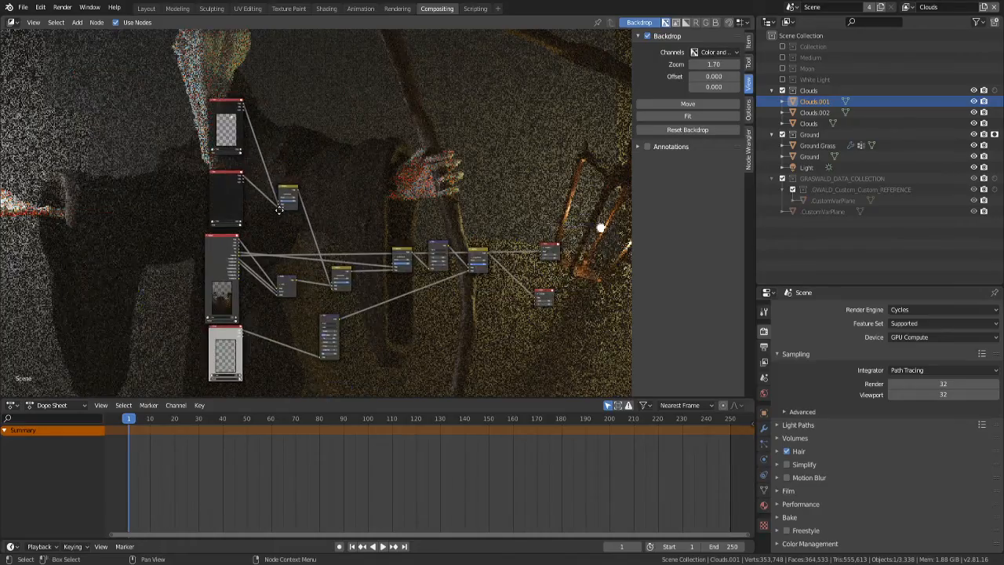
pyautogui.scroll(4, 279, 210)
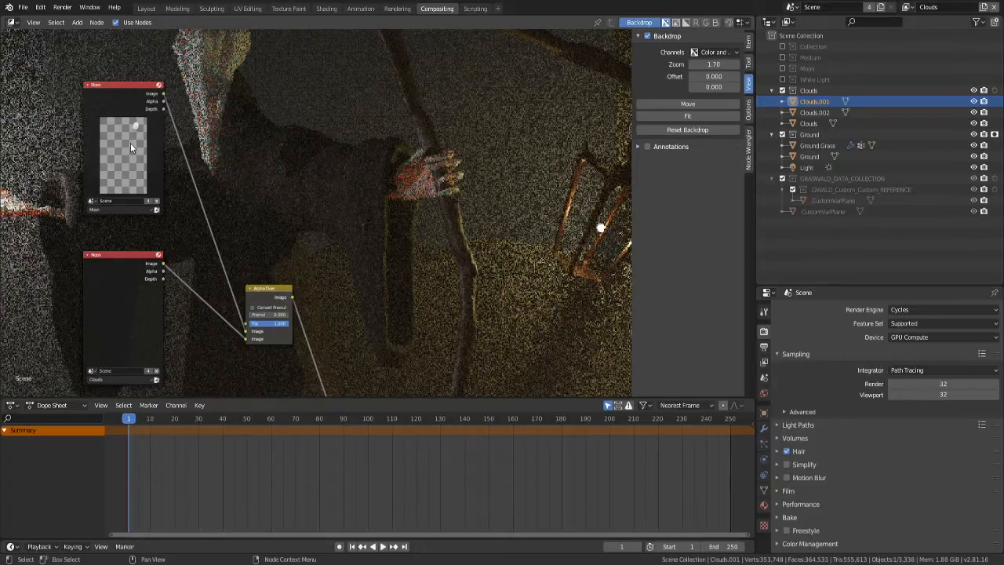
pyautogui.moveTo(130, 143); pyautogui.dragTo(218, 110, button='middle')
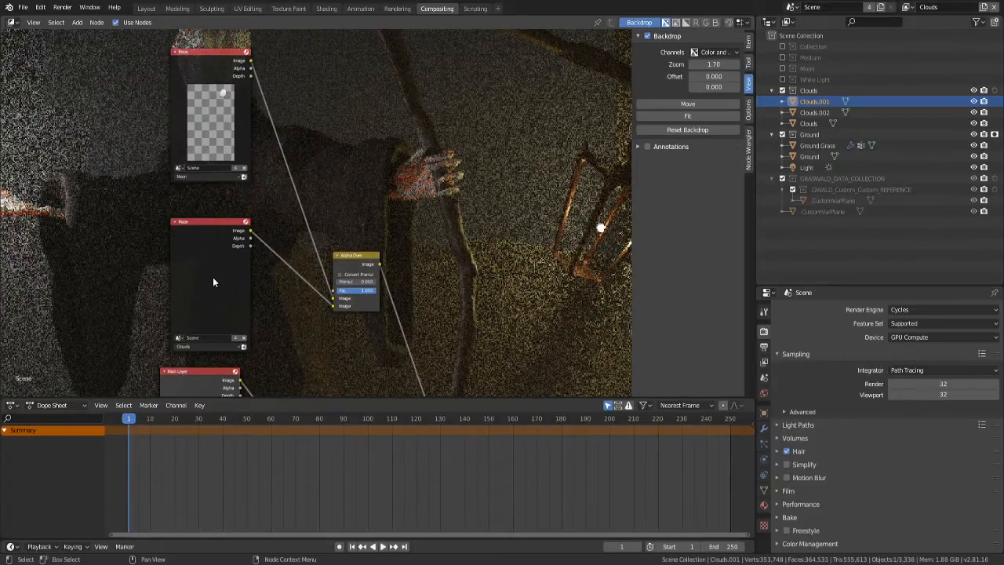
pyautogui.click(213, 279)
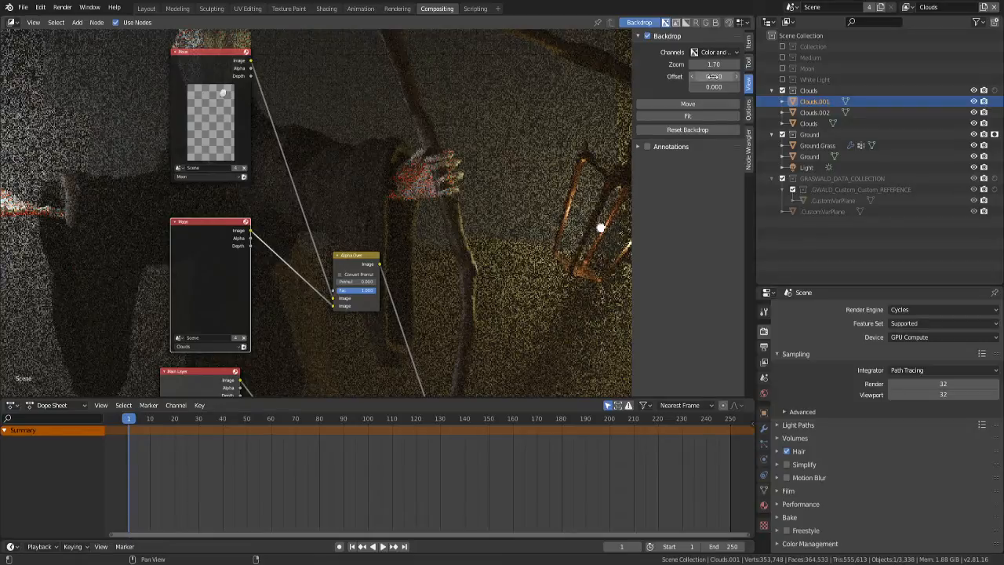
pyautogui.click(748, 43)
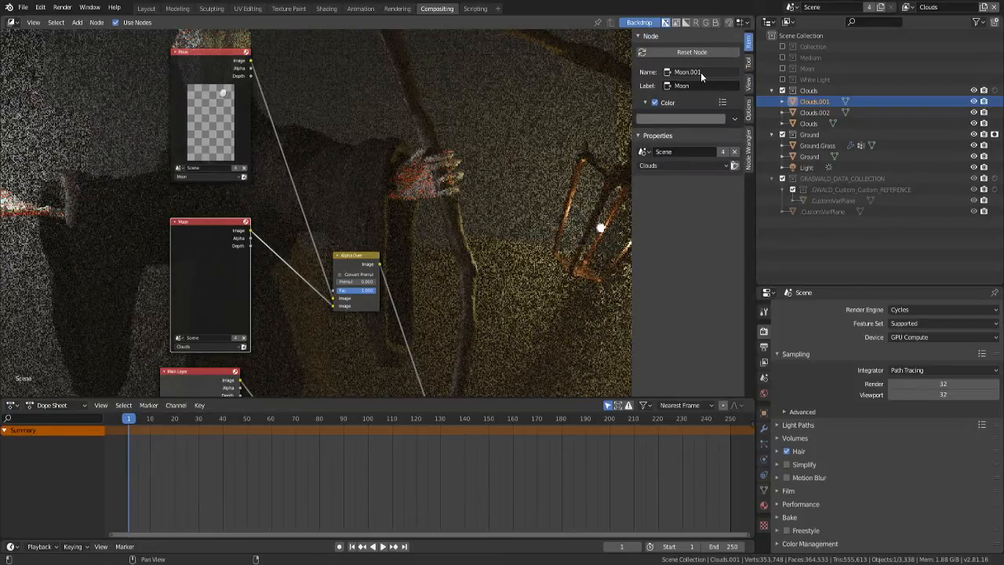
pyautogui.click(700, 73)
pyautogui.write('Clouds')
pyautogui.hotkey('ctrl', 'v')
pyautogui.hotkey('ctrl', 'a')
pyautogui.write('Clouds')
pyautogui.press('Tab')
pyautogui.write('Clouds')
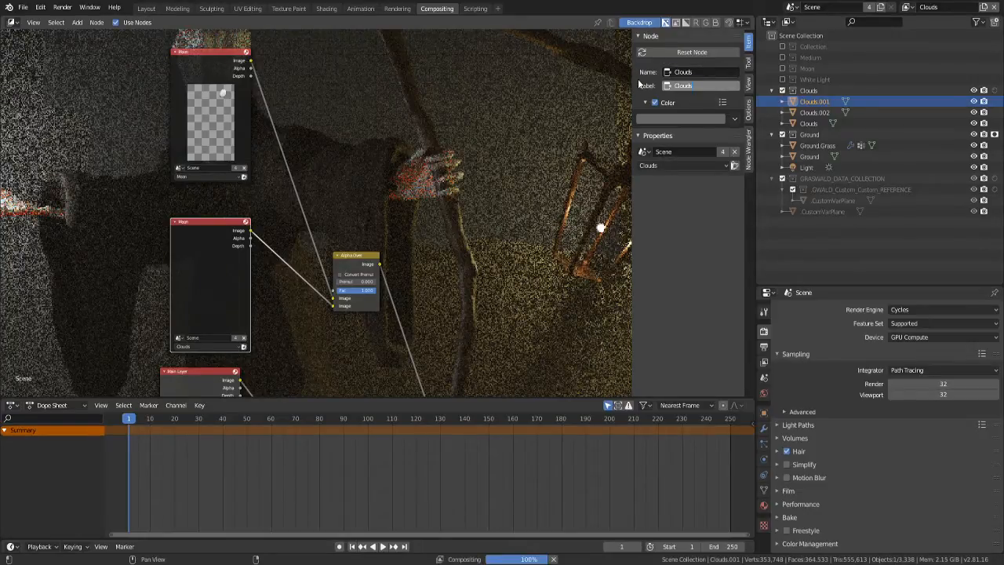
pyautogui.click(670, 151)
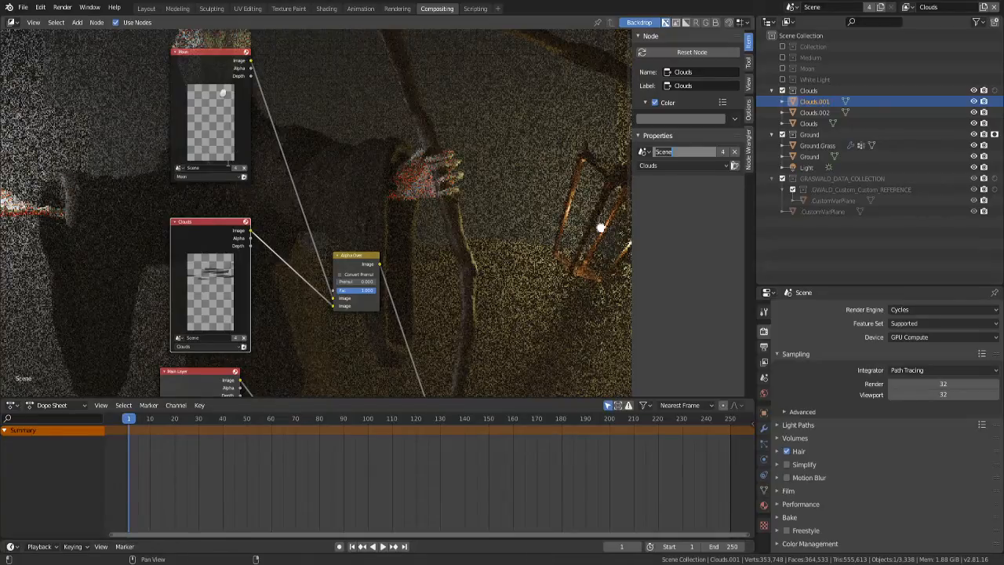
pyautogui.click(387, 252)
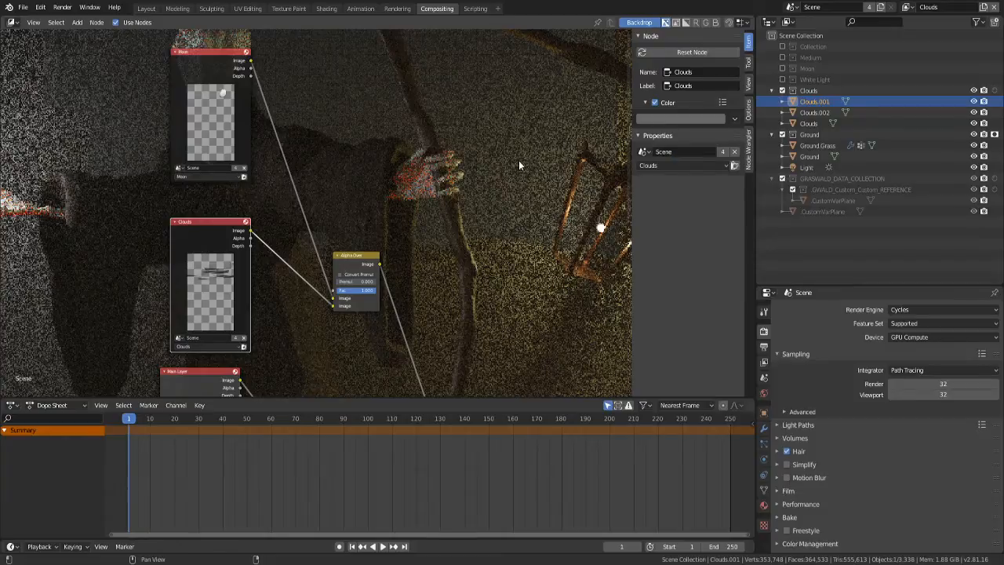
# - Reduce the compositor's backdrop zoom to 0.56
pyautogui.scroll(-3, 516, 173)
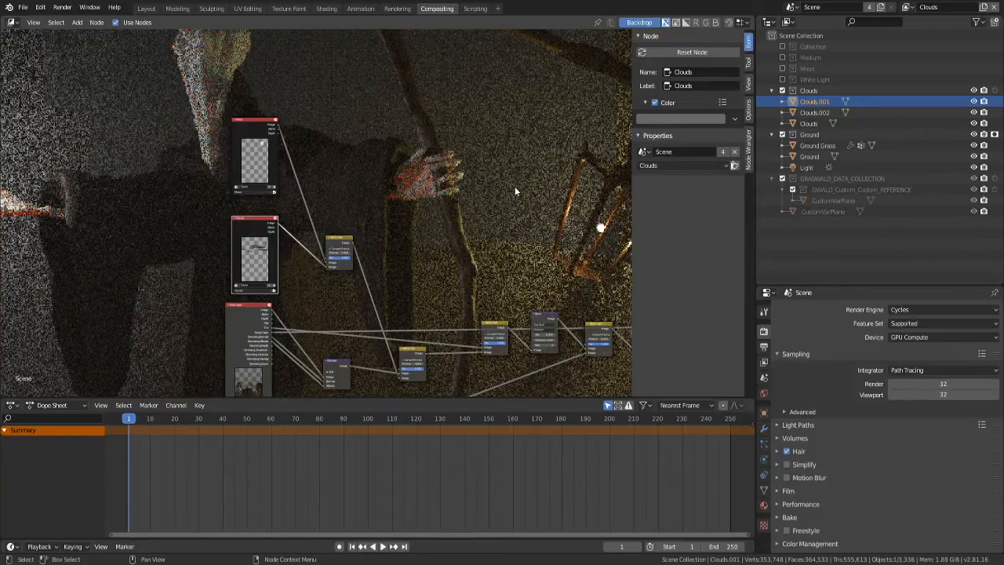
pyautogui.scroll(1, 515, 186)
pyautogui.scroll(-1, 739, 85)
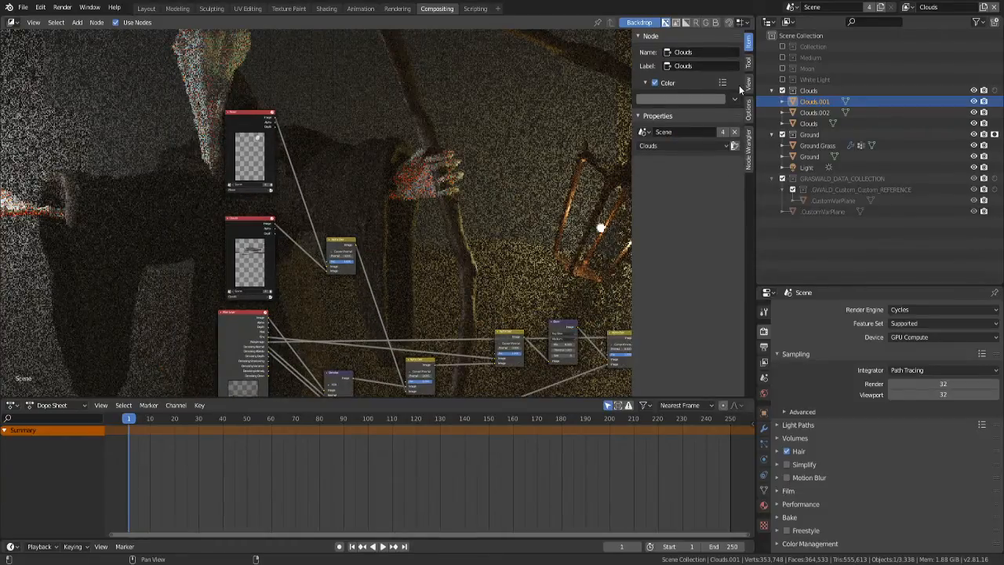
pyautogui.click(748, 83)
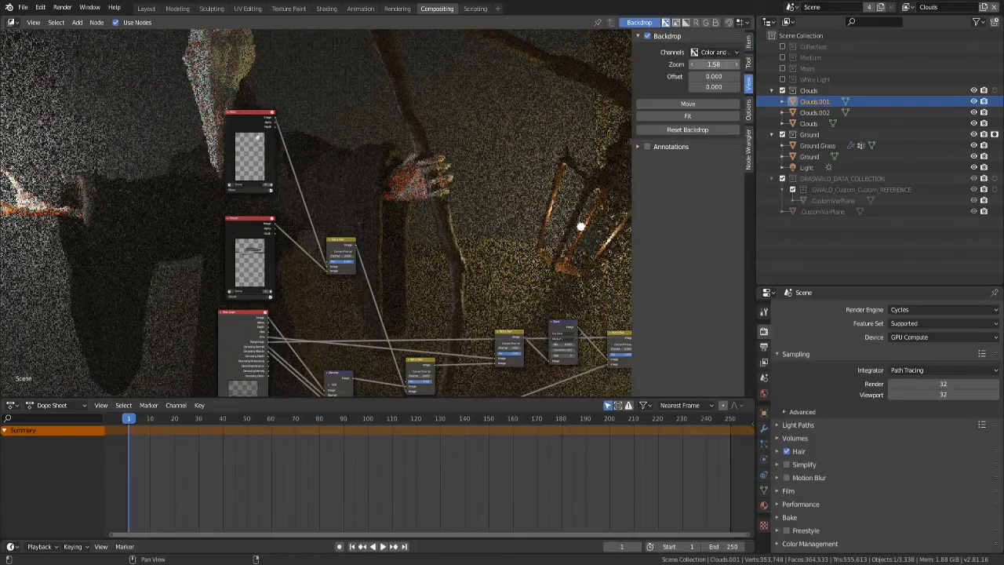
pyautogui.moveTo(714, 64); pyautogui.dragTo(663, 65)
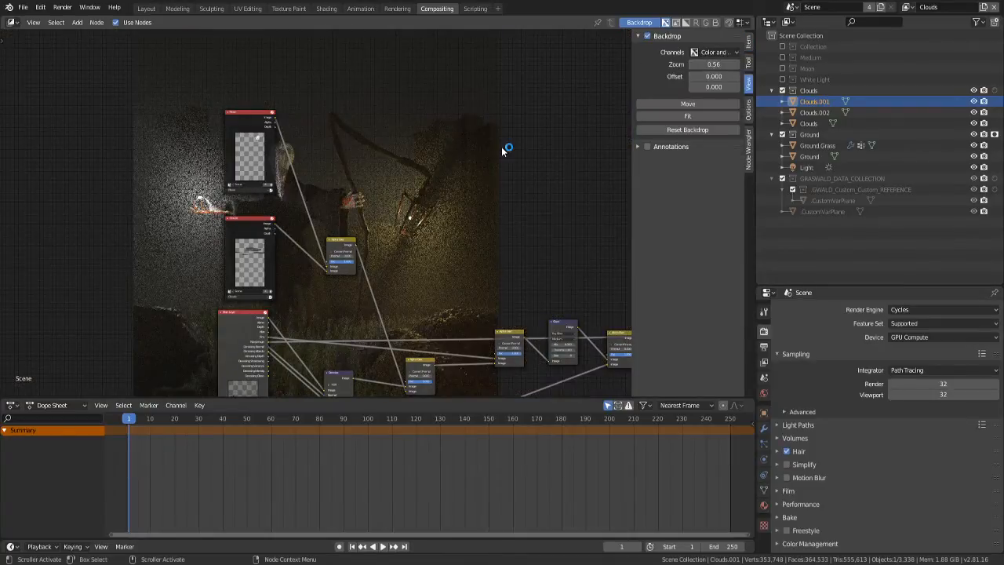
# - Preview the Alpha Over node combining the moon and clouds on the backdrop, with the backdrop zoom at 0.44
pyautogui.moveTo(366, 196); pyautogui.dragTo(339, 155, button='middle')
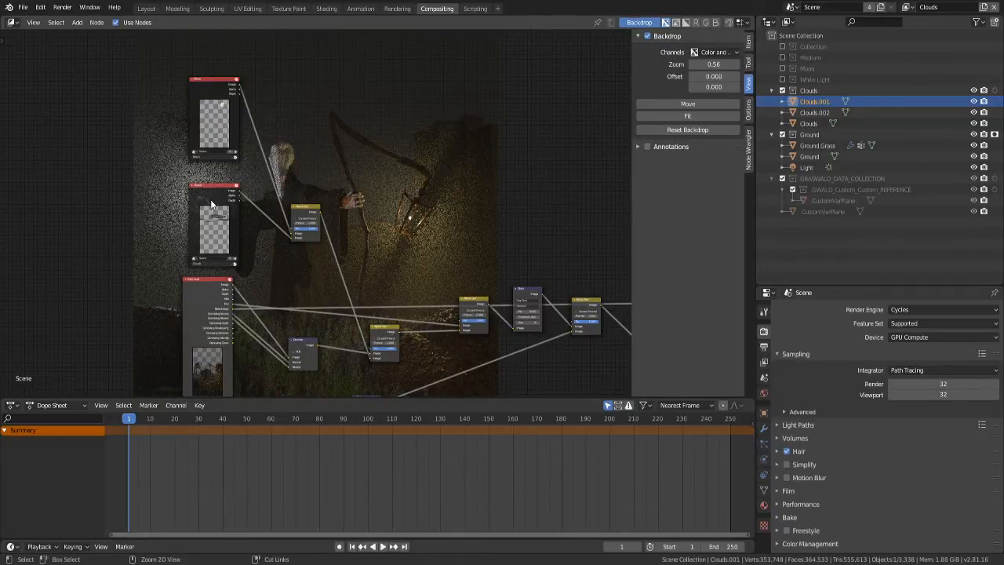
pyautogui.keyDown('ctrl'); pyautogui.keyDown('shift'); pyautogui.click(300, 213); pyautogui.keyUp('shift'); pyautogui.keyUp('ctrl')
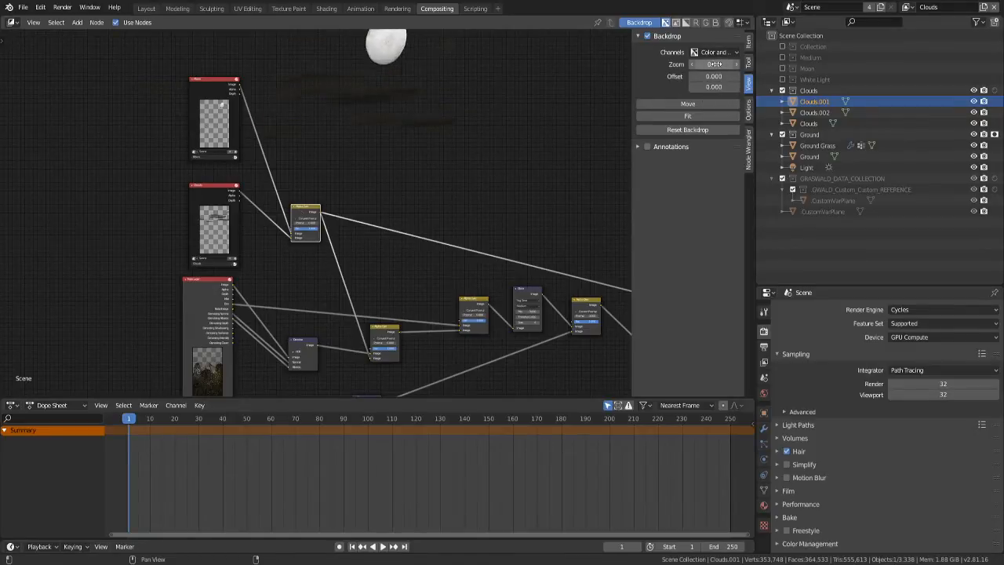
pyautogui.moveTo(409, 79); pyautogui.dragTo(398, 58, button='middle')
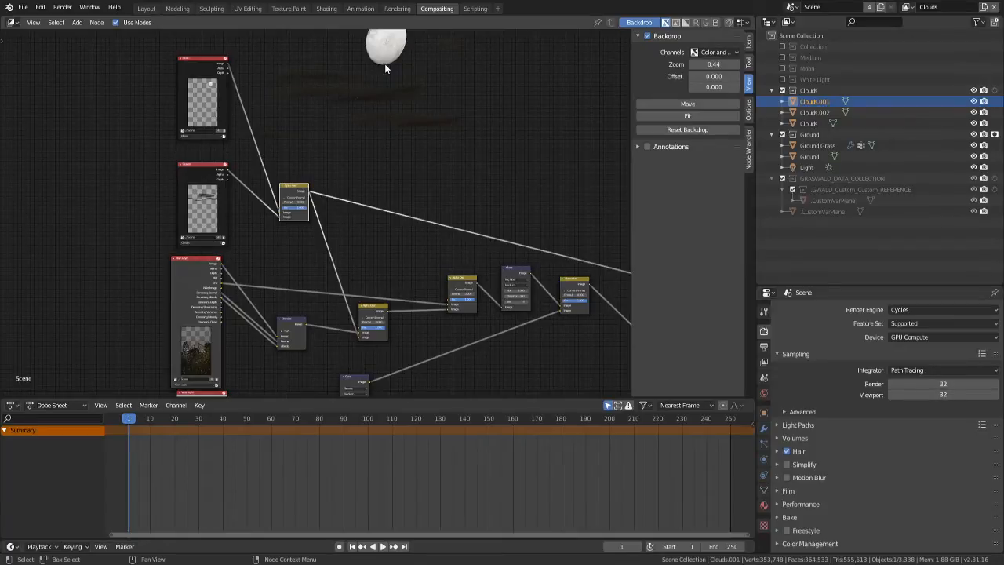
# - Try rearranging the image input links of the Alpha Over node that combines the moon and clouds
pyautogui.scroll(2, 254, 201)
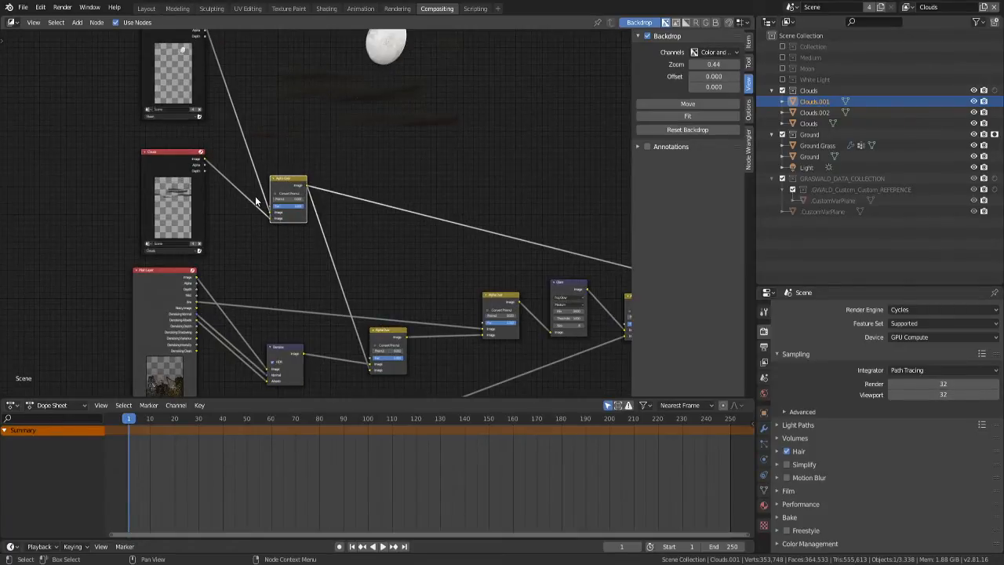
pyautogui.scroll(1, 255, 201)
pyautogui.moveTo(267, 212); pyautogui.dragTo(261, 222)
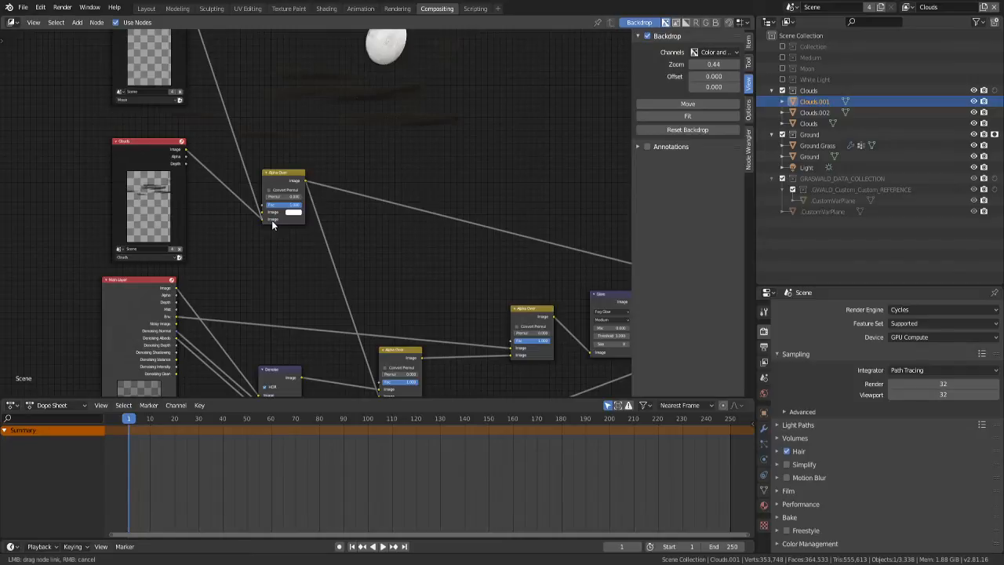
pyautogui.moveTo(272, 225); pyautogui.dragTo(262, 219)
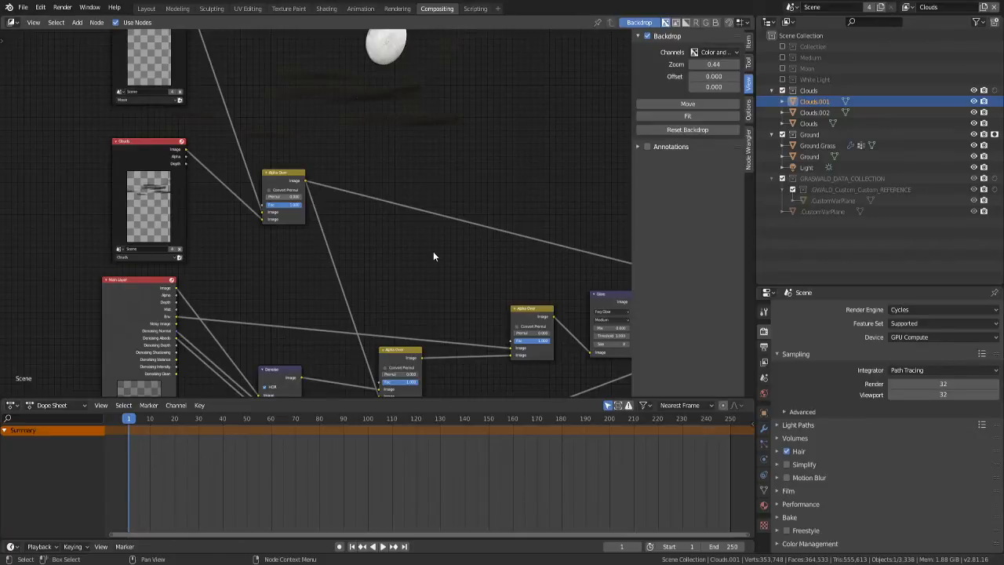
pyautogui.scroll(-1, 433, 256)
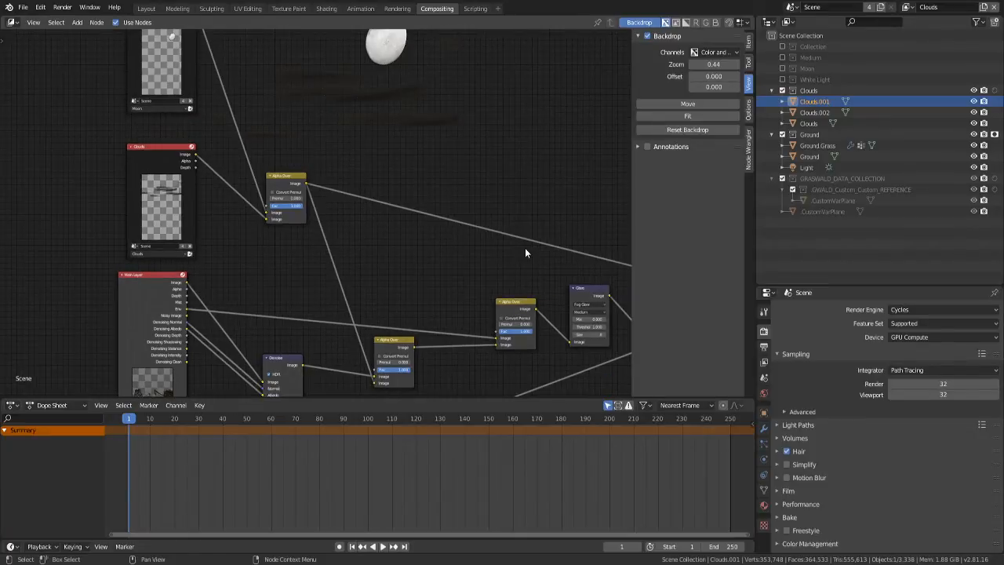
pyautogui.scroll(1, 402, 163)
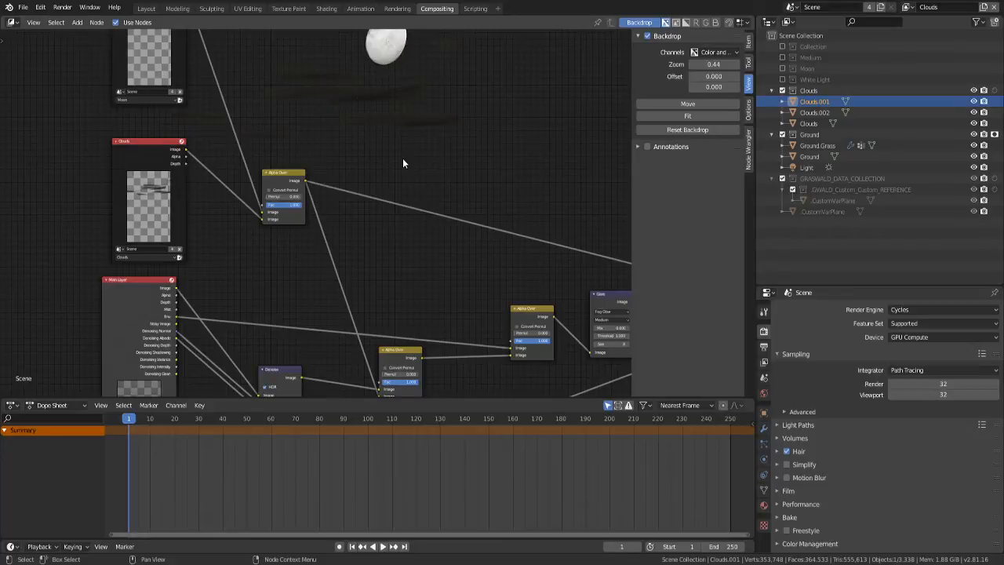
pyautogui.scroll(1, 344, 216)
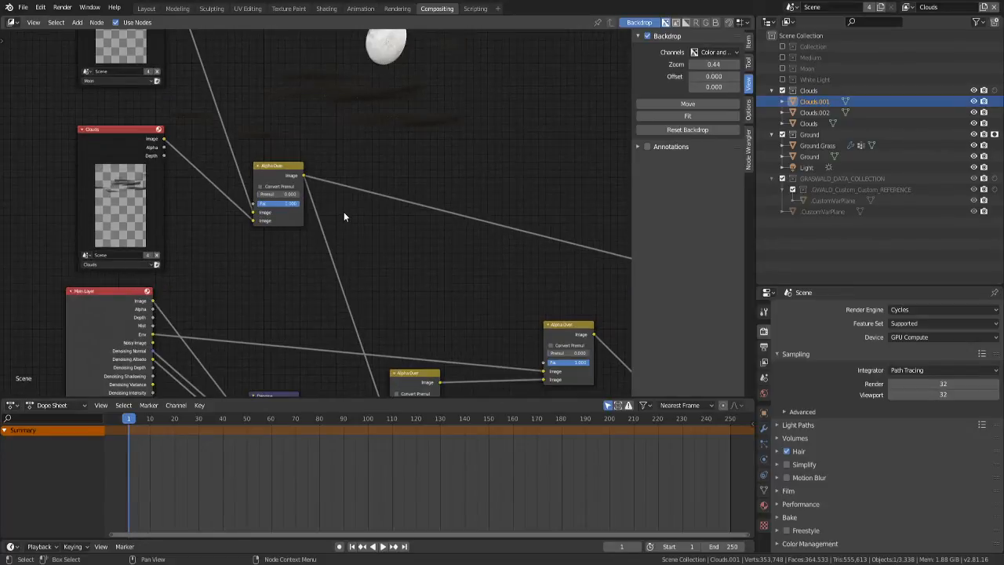
pyautogui.scroll(1, 118, 91)
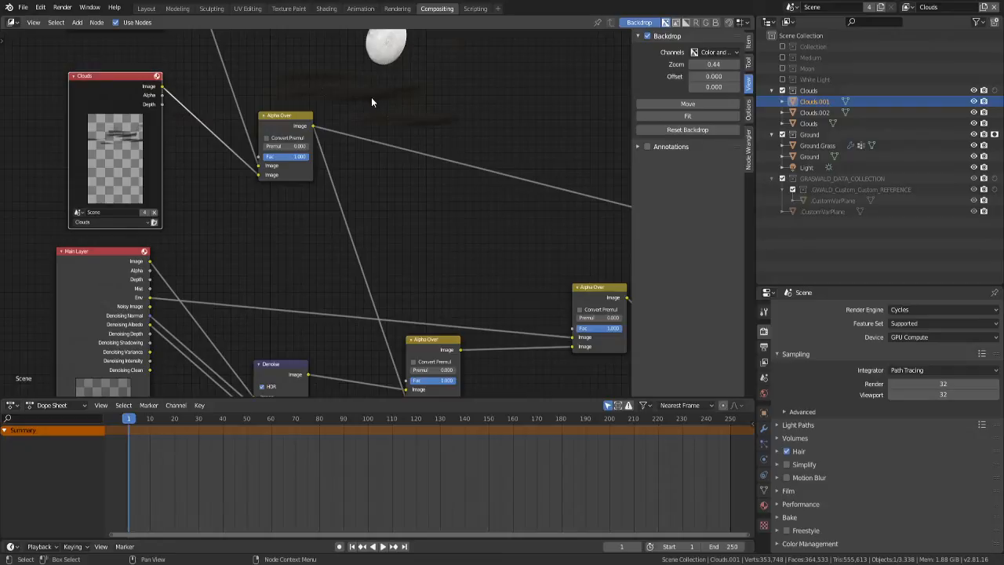
# - Inspect the clouds near the moon up close in the render result, and return to the compositing nodes
pyautogui.click(396, 8)
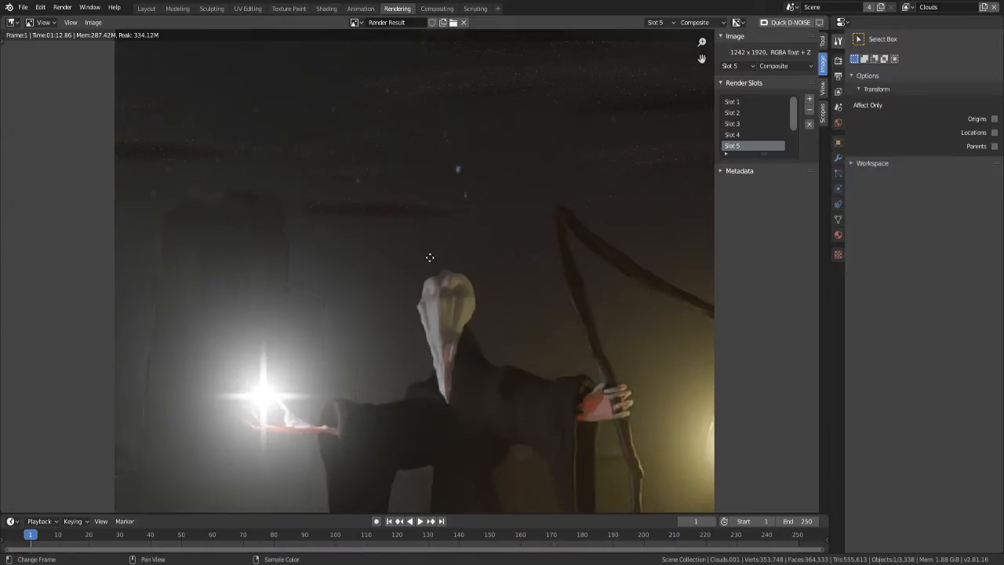
pyautogui.moveTo(430, 257); pyautogui.dragTo(188, 423, button='middle')
pyautogui.scroll(2, 303, 249)
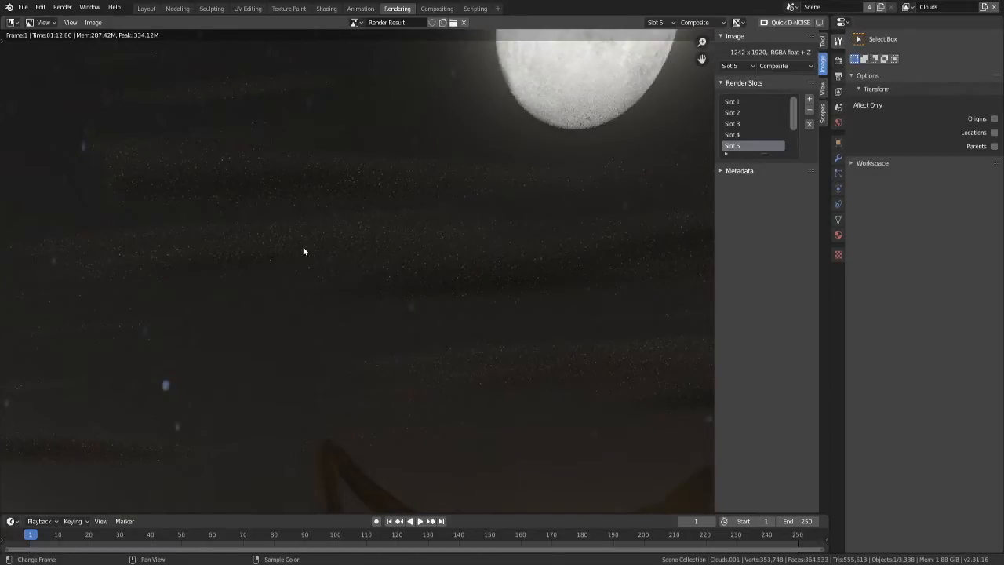
pyautogui.press('Home')
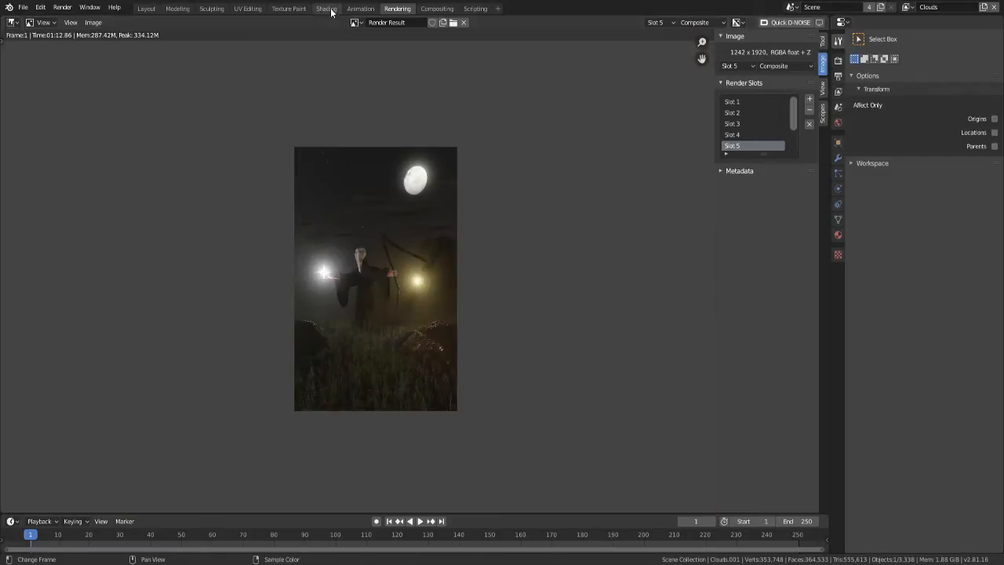
pyautogui.click(436, 9)
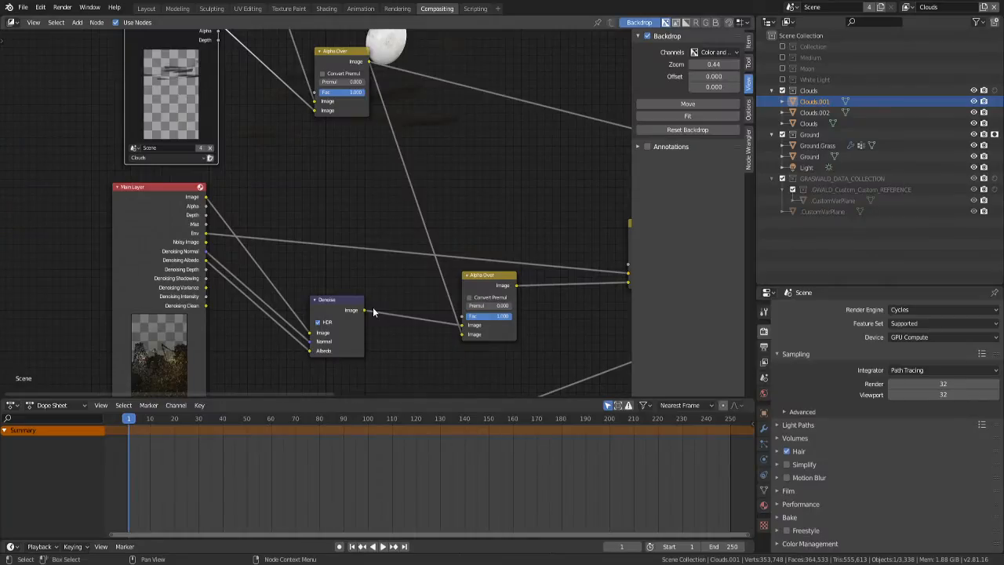
# - Enable the Denoising Data pass for the Clouds view layer
pyautogui.moveTo(373, 311); pyautogui.dragTo(370, 378, button='middle')
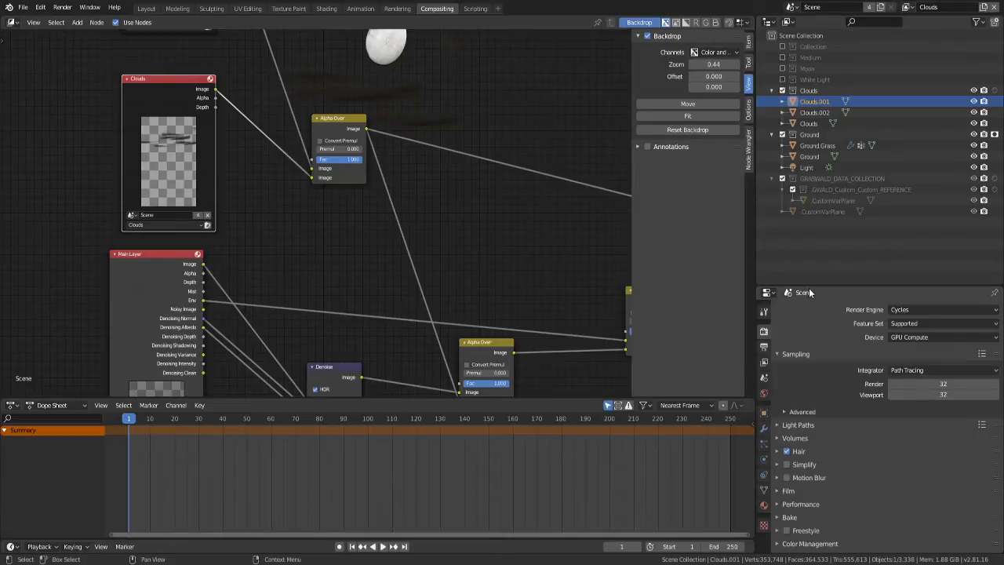
pyautogui.click(764, 361)
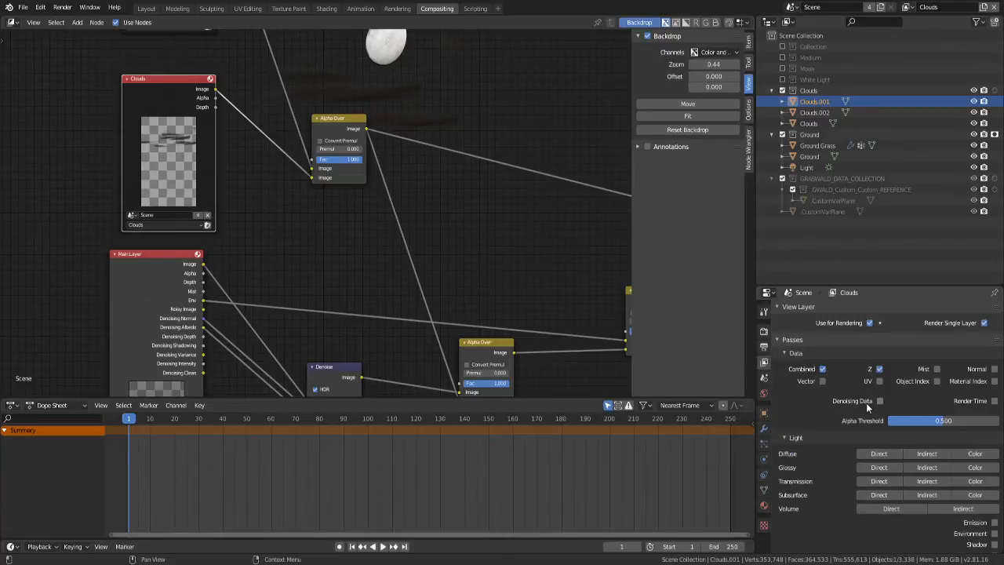
pyautogui.click(866, 402)
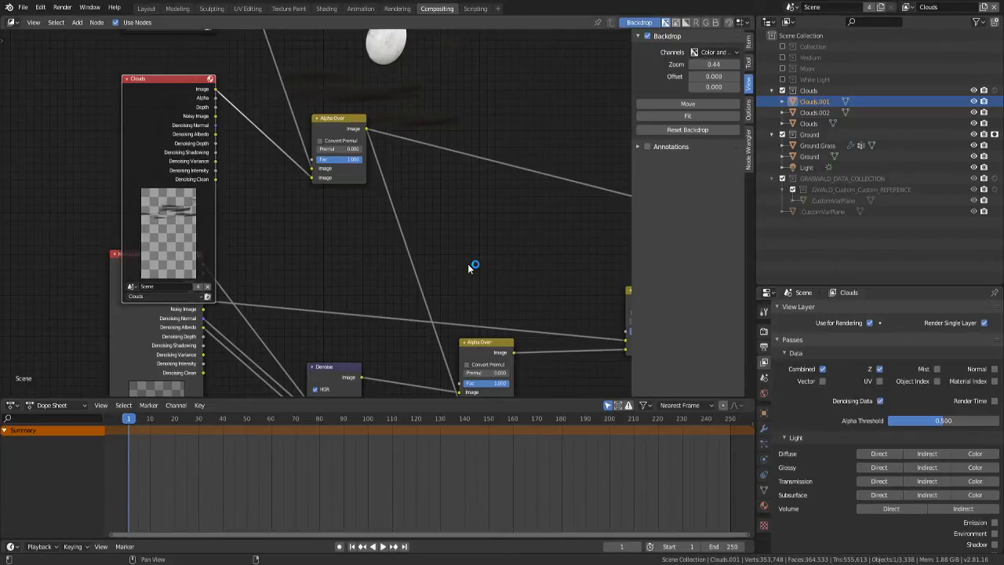
# - Move the Clouds and Moon render layer nodes up so the expanded Clouds node no longer overlaps the Main Layer node
pyautogui.moveTo(469, 268); pyautogui.dragTo(272, 287, button='middle')
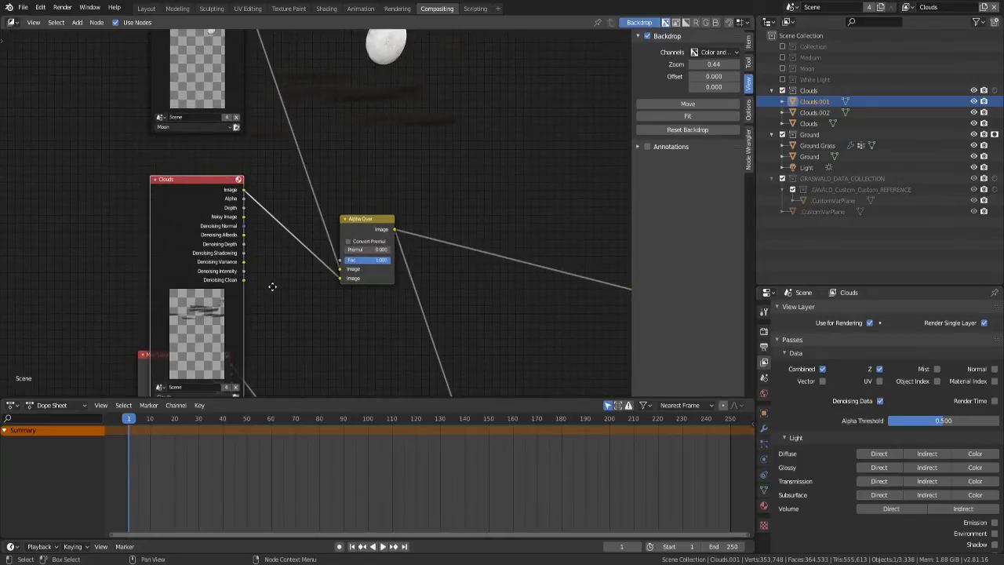
pyautogui.moveTo(189, 184); pyautogui.dragTo(182, 143)
pyautogui.scroll(-3, 183, 143)
pyautogui.moveTo(183, 143); pyautogui.dragTo(201, 235, button='middle')
pyautogui.moveTo(199, 108); pyautogui.dragTo(197, 85)
pyautogui.moveTo(201, 234); pyautogui.dragTo(201, 215)
pyautogui.scroll(-3, 200, 215)
pyautogui.moveTo(201, 215); pyautogui.dragTo(195, 146, button='middle')
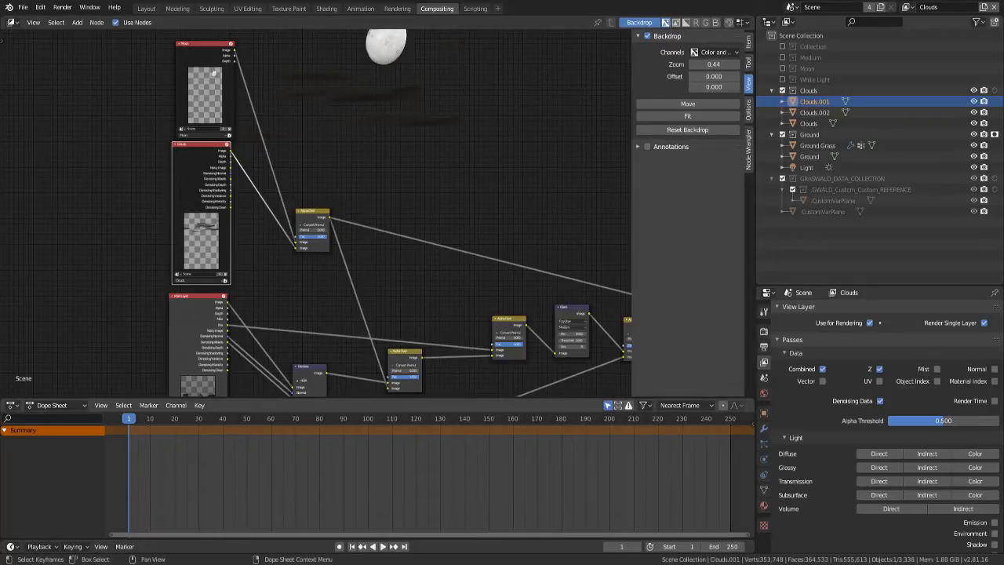
# - Duplicate the Denoise node onto the link between Clouds and Alpha Over, and connect the Clouds layer's Denoising Albedo to its Albedo input
pyautogui.scroll(1, 272, 264)
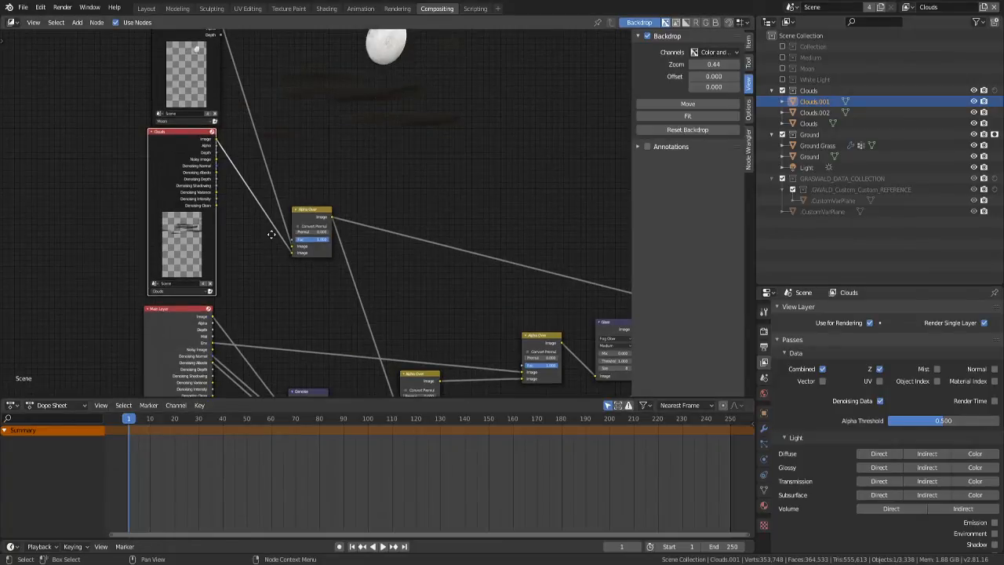
pyautogui.moveTo(271, 235); pyautogui.dragTo(266, 173, button='middle')
pyautogui.click(300, 334)
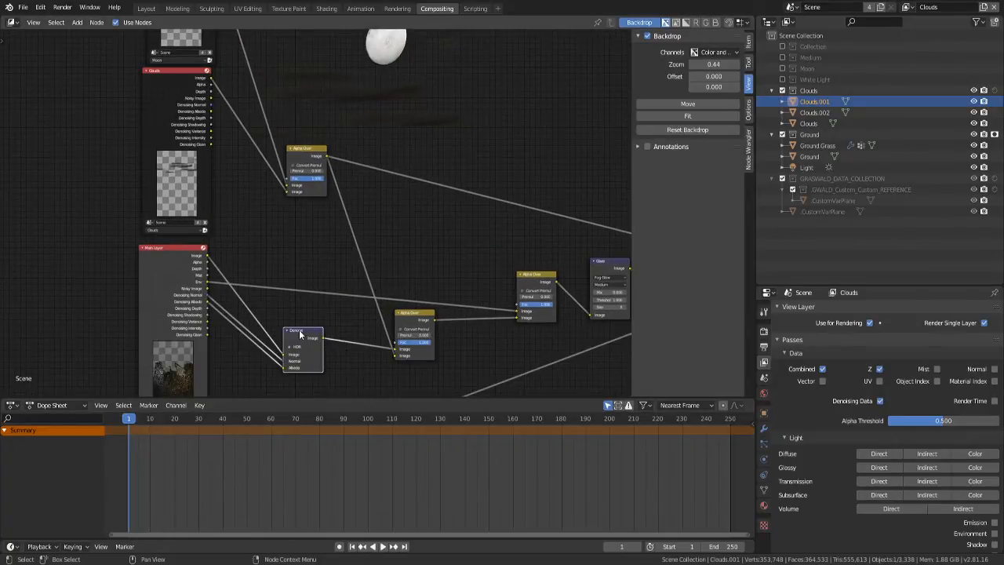
pyautogui.hotkey('shift', 'd')
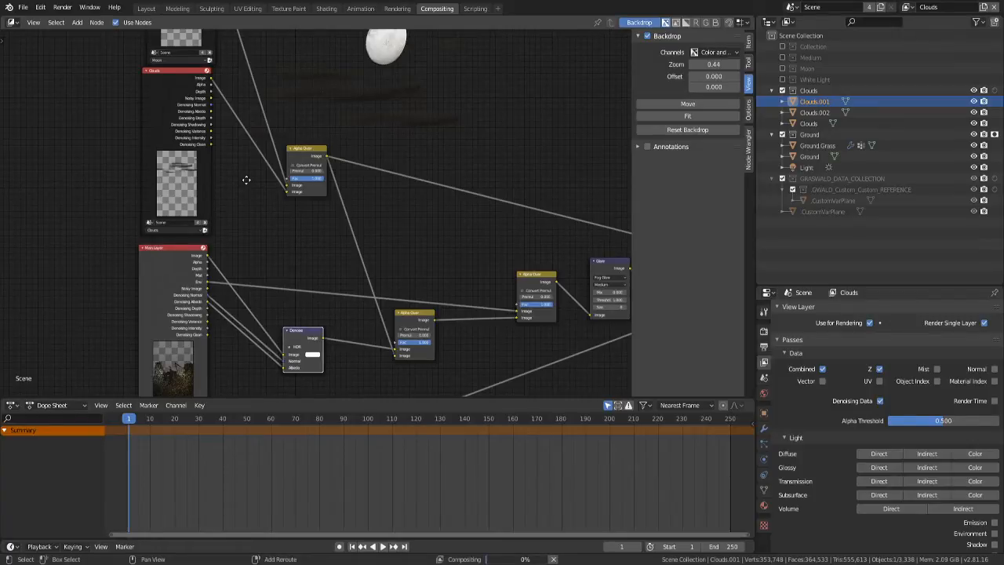
pyautogui.click(248, 145)
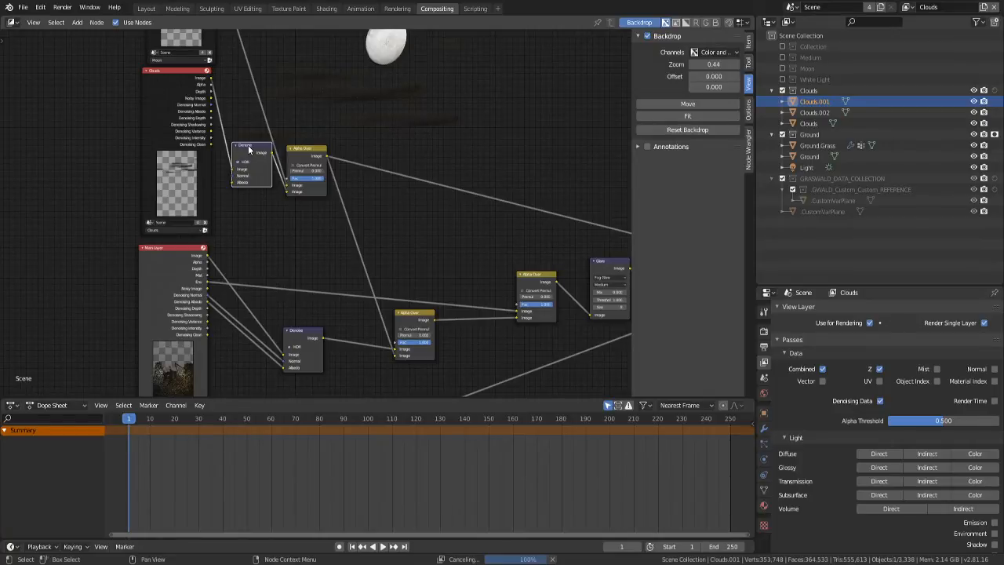
pyautogui.scroll(2, 247, 145)
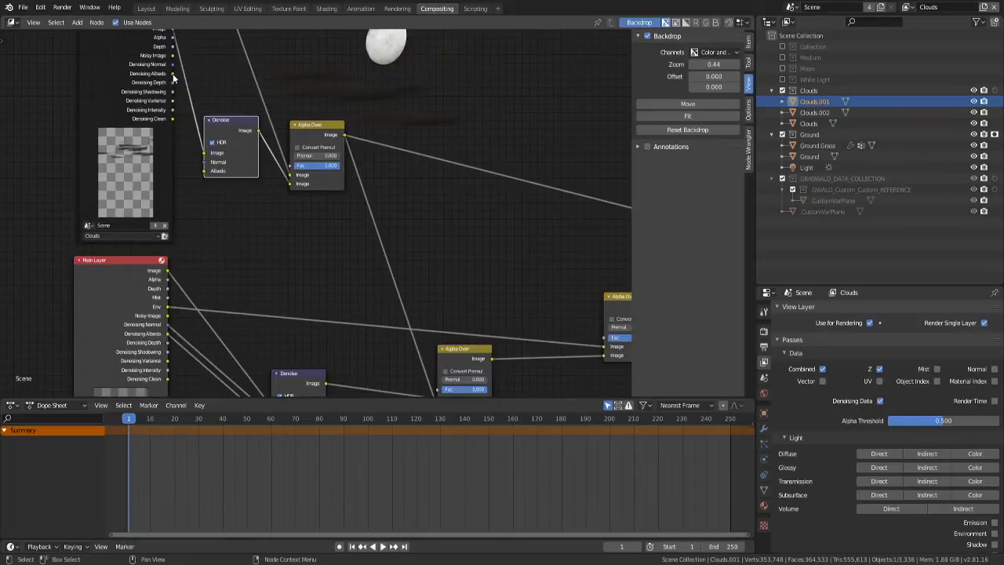
pyautogui.moveTo(174, 77); pyautogui.dragTo(204, 170)
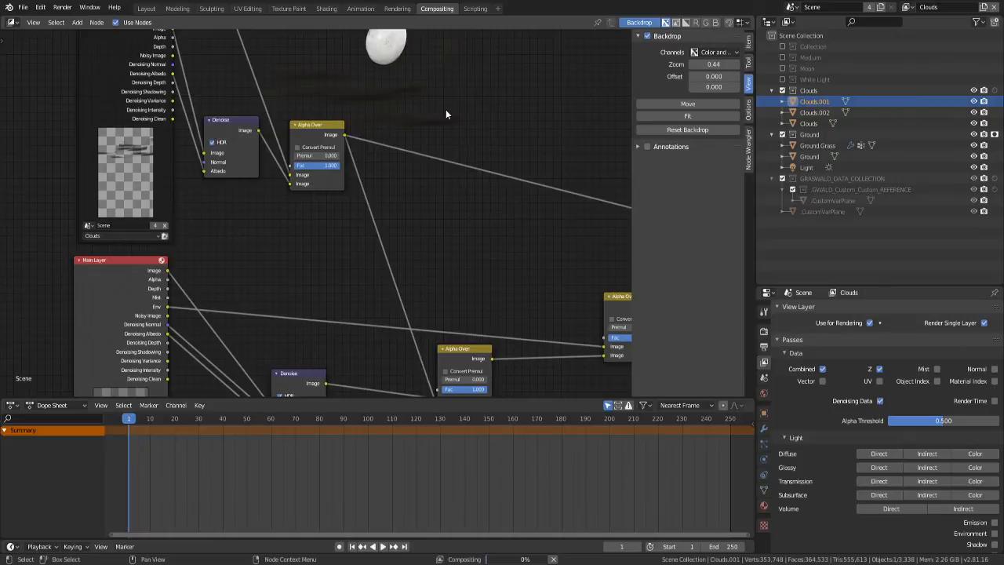
# - Examine the clouds and the moon's lower edge for noise in the render result, and return to the compositing nodes
pyautogui.click(393, 9)
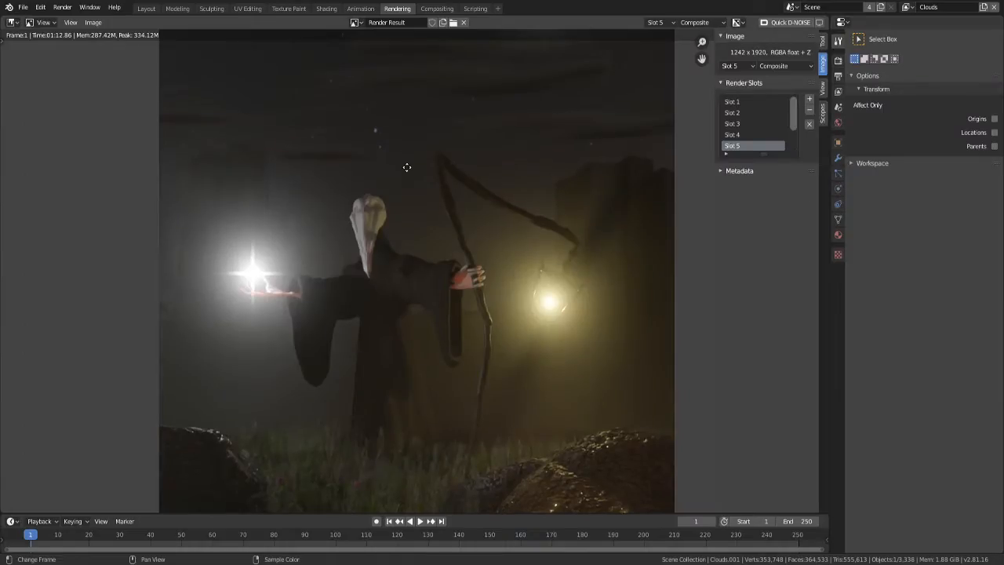
pyautogui.moveTo(407, 167); pyautogui.dragTo(392, 262, button='middle')
pyautogui.scroll(1, 459, 207)
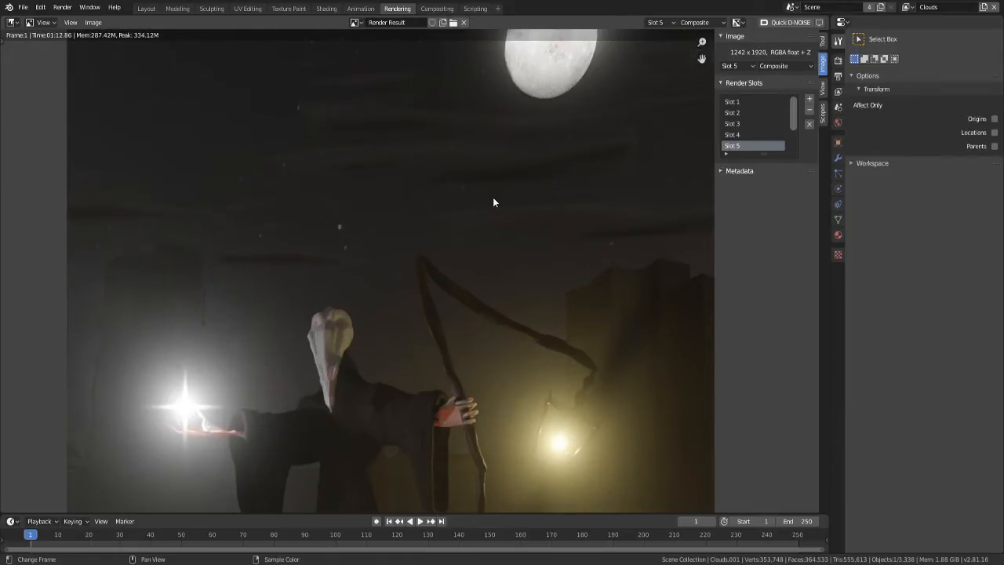
pyautogui.moveTo(493, 202); pyautogui.dragTo(499, 248, button='middle')
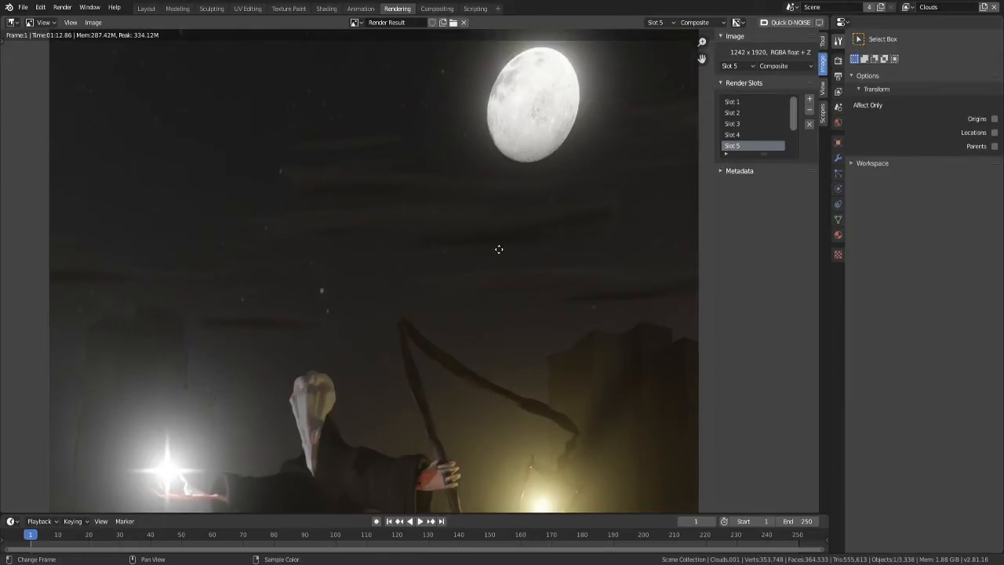
pyautogui.moveTo(530, 140); pyautogui.dragTo(475, 262, button='middle')
pyautogui.scroll(4, 475, 262)
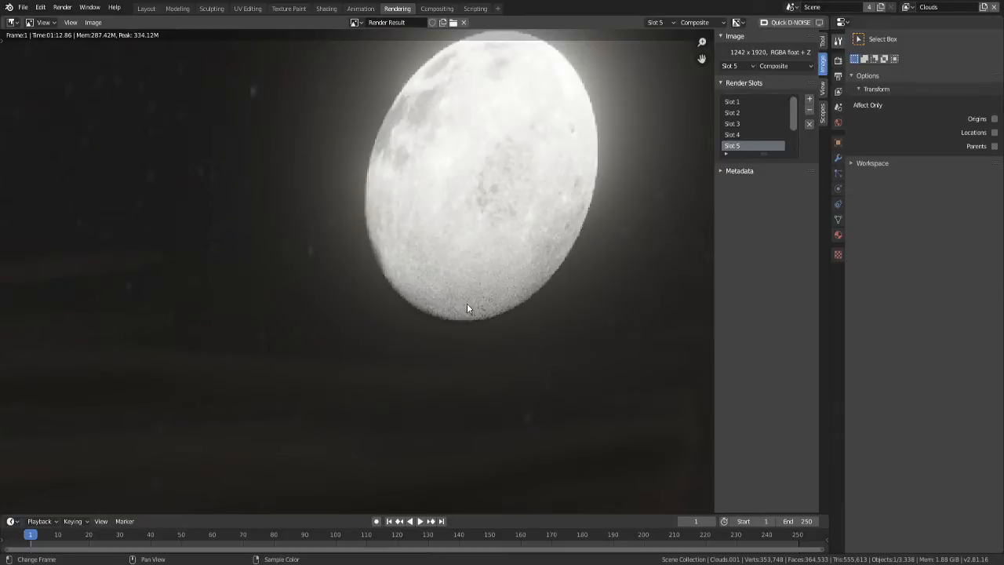
pyautogui.scroll(-7, 467, 304)
pyautogui.moveTo(385, 229); pyautogui.dragTo(396, 208, button='middle')
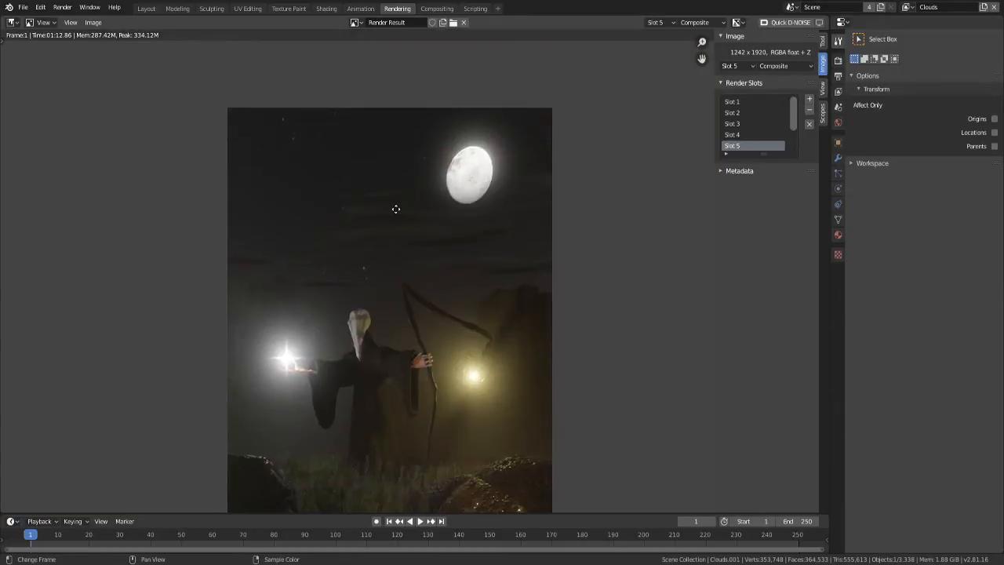
pyautogui.scroll(3, 458, 160)
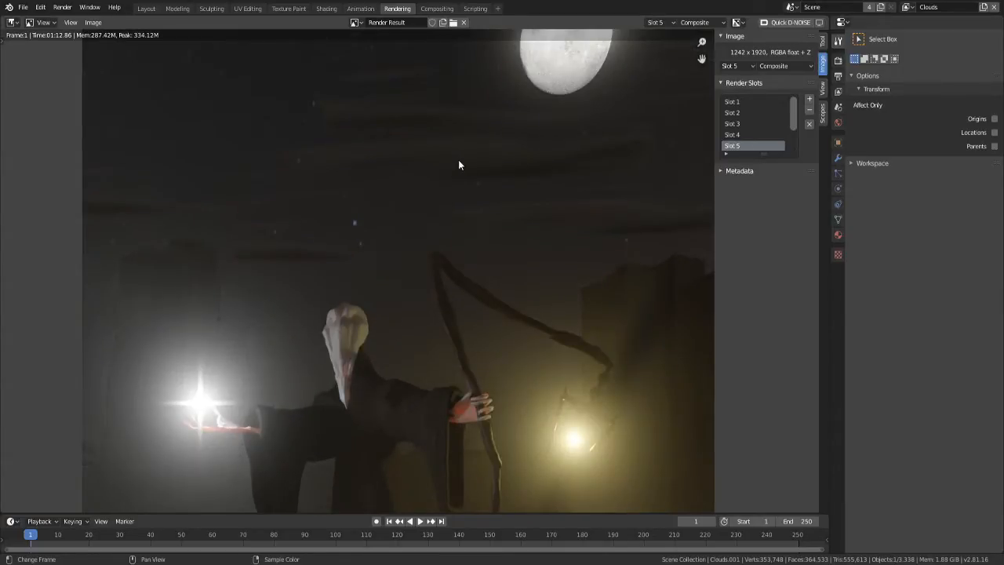
pyautogui.scroll(4, 551, 87)
pyautogui.moveTo(551, 86); pyautogui.dragTo(368, 387, button='middle')
pyautogui.scroll(5, 368, 387)
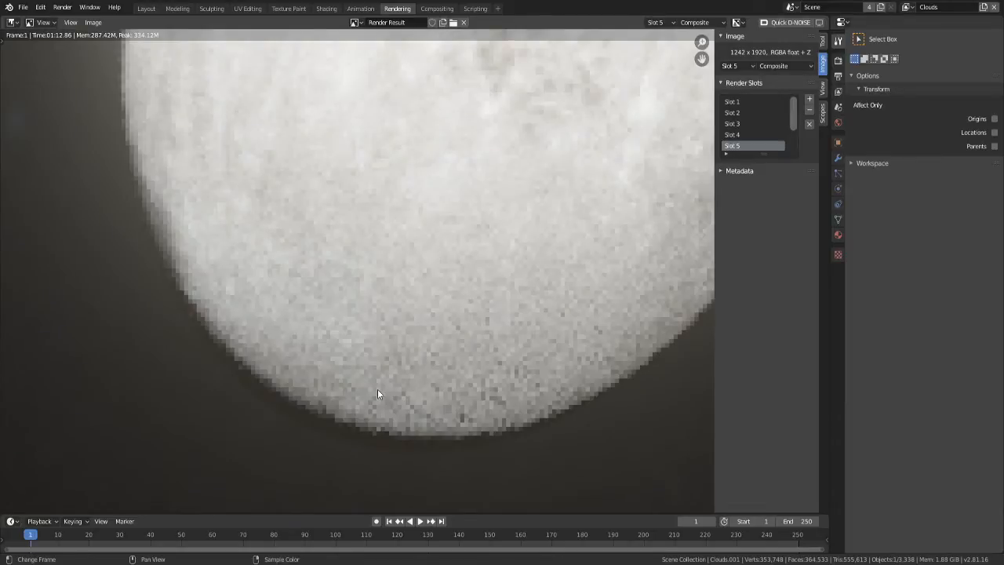
pyautogui.scroll(-8, 378, 392)
pyautogui.moveTo(363, 337); pyautogui.dragTo(374, 332, button='middle')
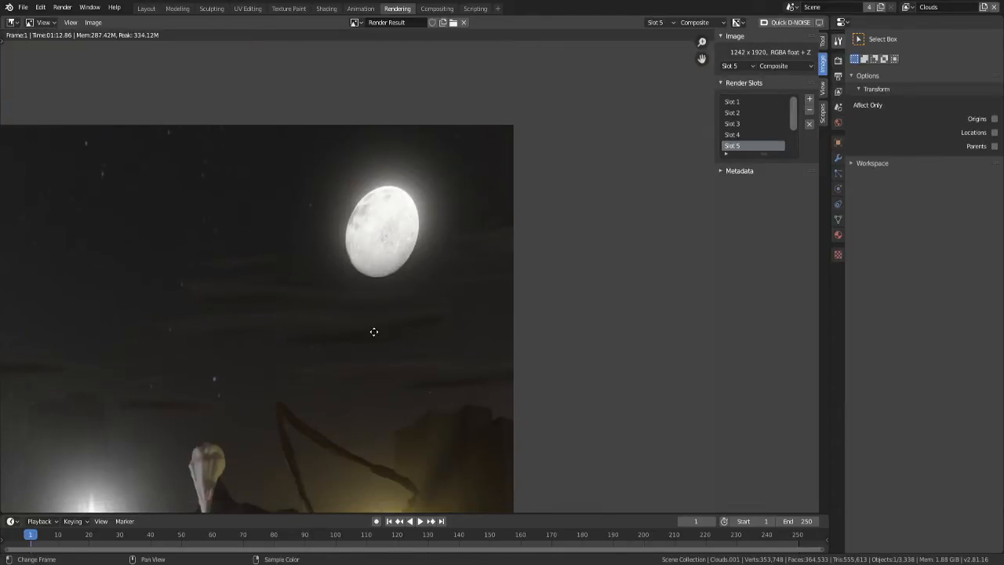
pyautogui.press('Home')
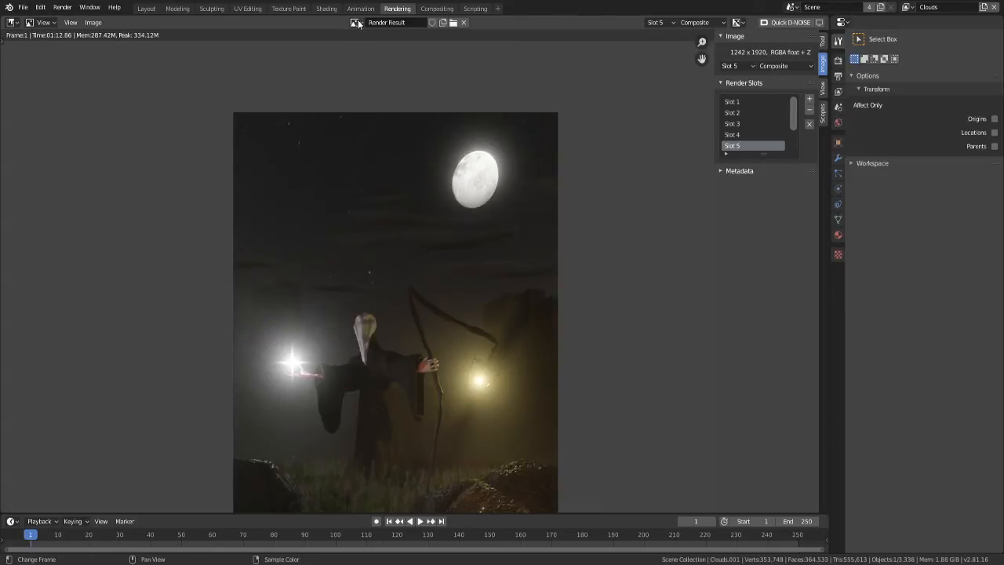
pyautogui.click(437, 9)
# - Switch to the Moon view layer and enable its Denoising Data pass
pyautogui.moveTo(264, 236); pyautogui.dragTo(289, 337, button='middle')
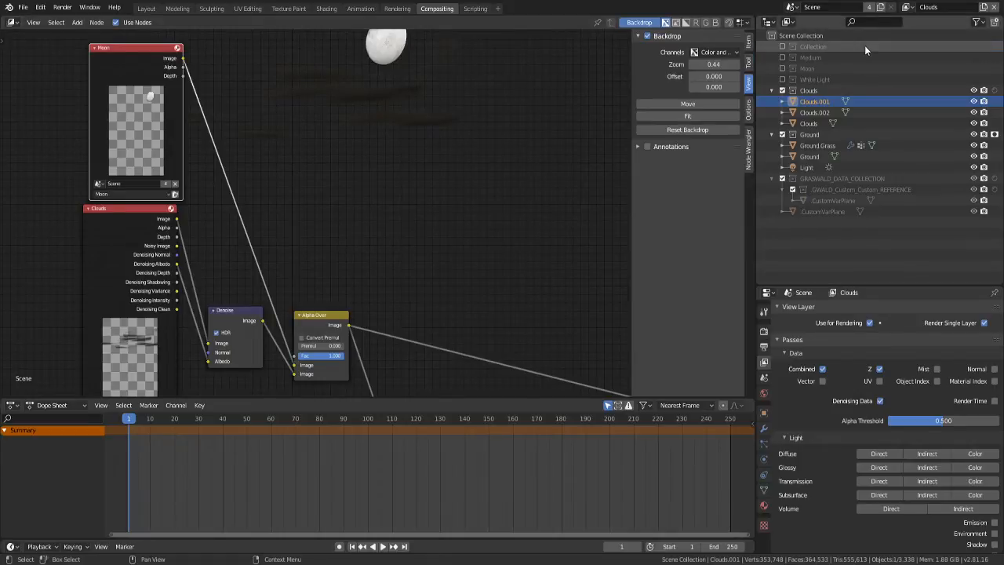
pyautogui.click(907, 7)
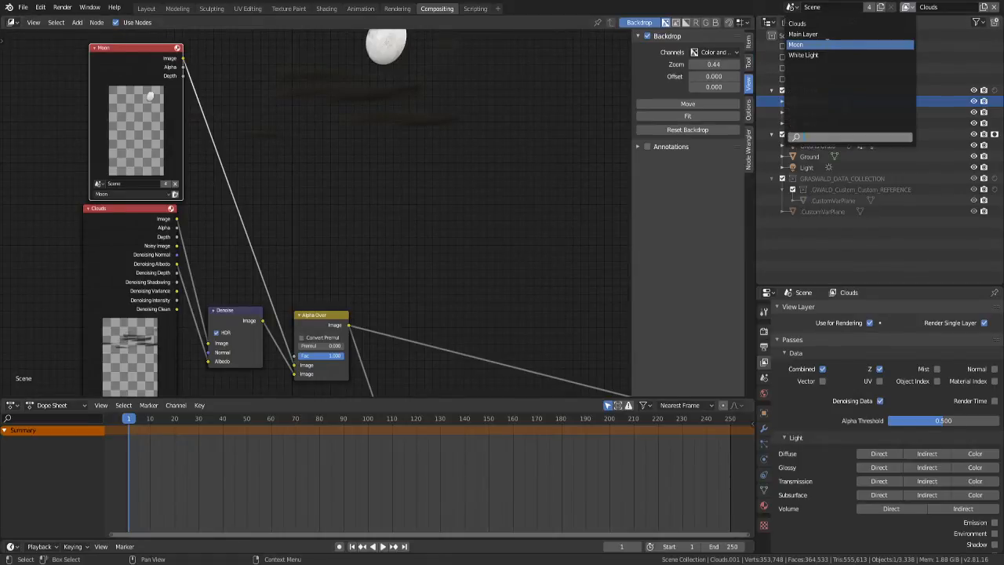
pyautogui.click(816, 44)
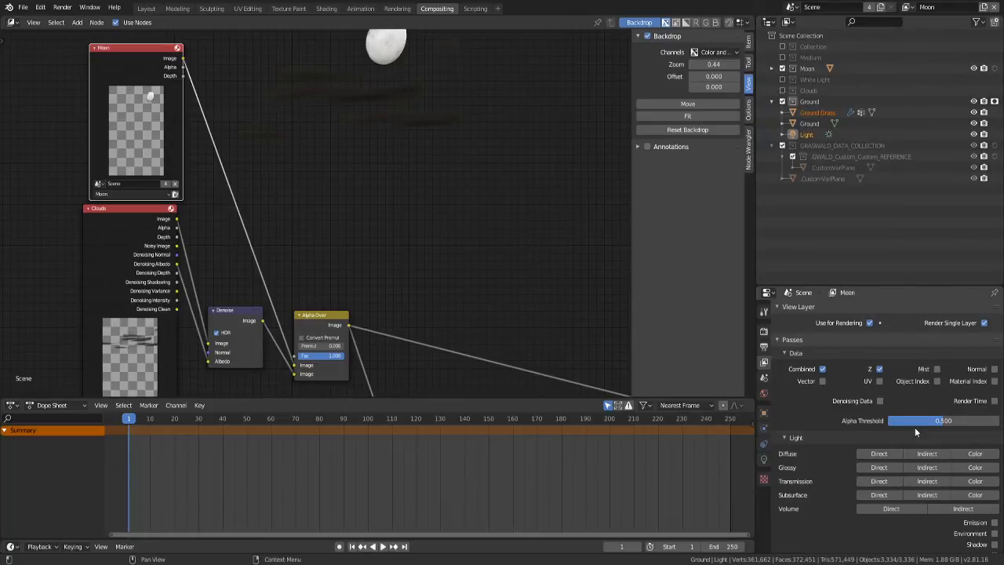
pyautogui.click(879, 401)
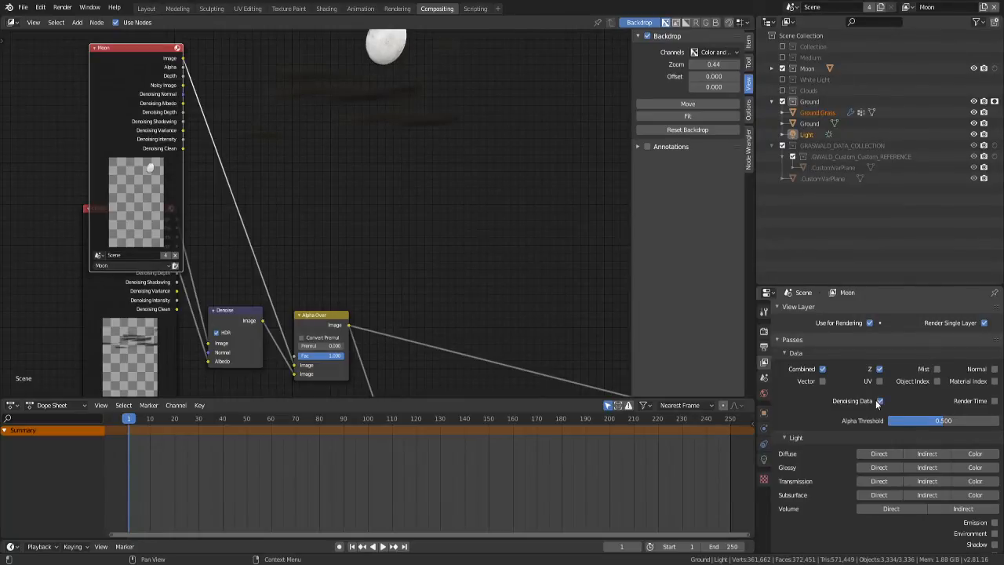
# - Move the expanded Moon render layer node up clear of the Clouds node
pyautogui.moveTo(196, 117); pyautogui.dragTo(242, 217, button='middle')
pyautogui.moveTo(157, 146); pyautogui.dragTo(144, 64)
pyautogui.scroll(-7, 271, 202)
pyautogui.moveTo(273, 203); pyautogui.dragTo(257, 185, button='middle')
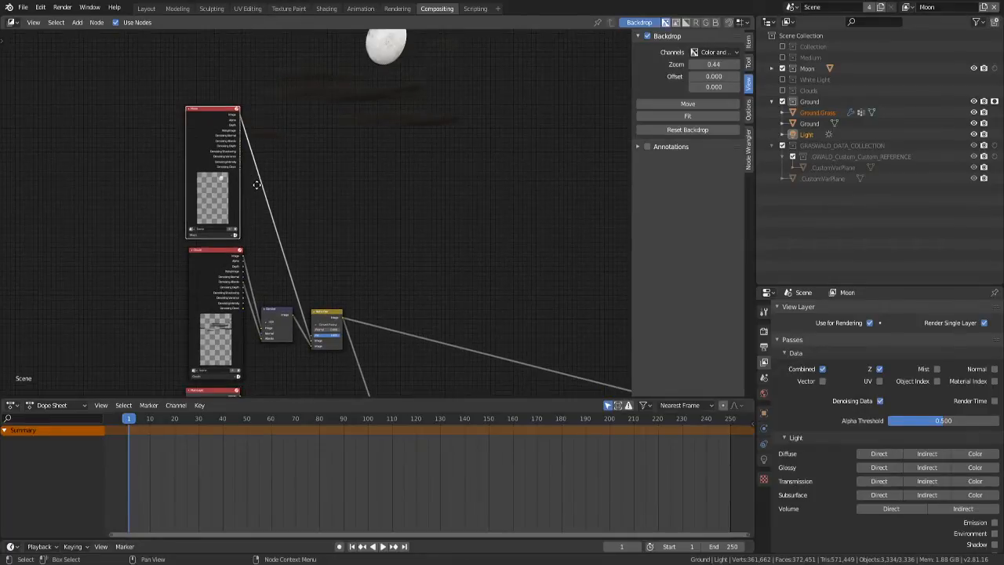
# - Duplicate the Clouds layer's Denoise node and insert the copy on the link between Moon and Alpha Over
pyautogui.scroll(2, 242, 328)
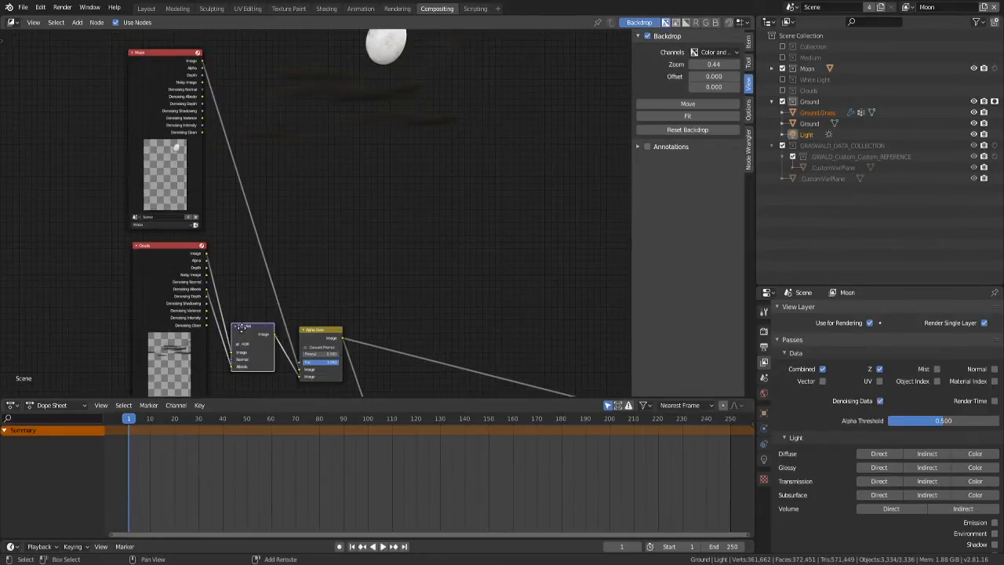
pyautogui.hotkey('shift', 'd')
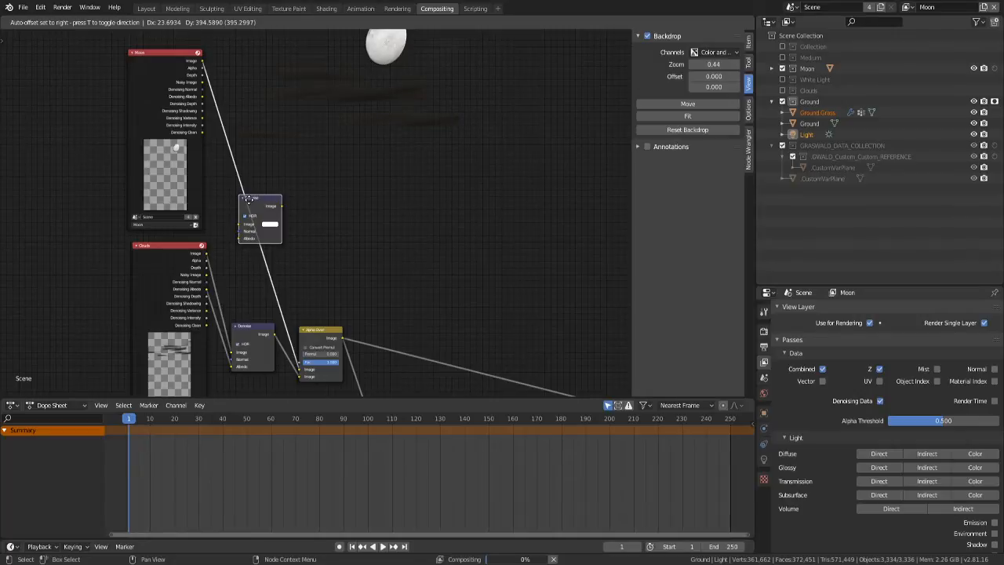
pyautogui.click(246, 200)
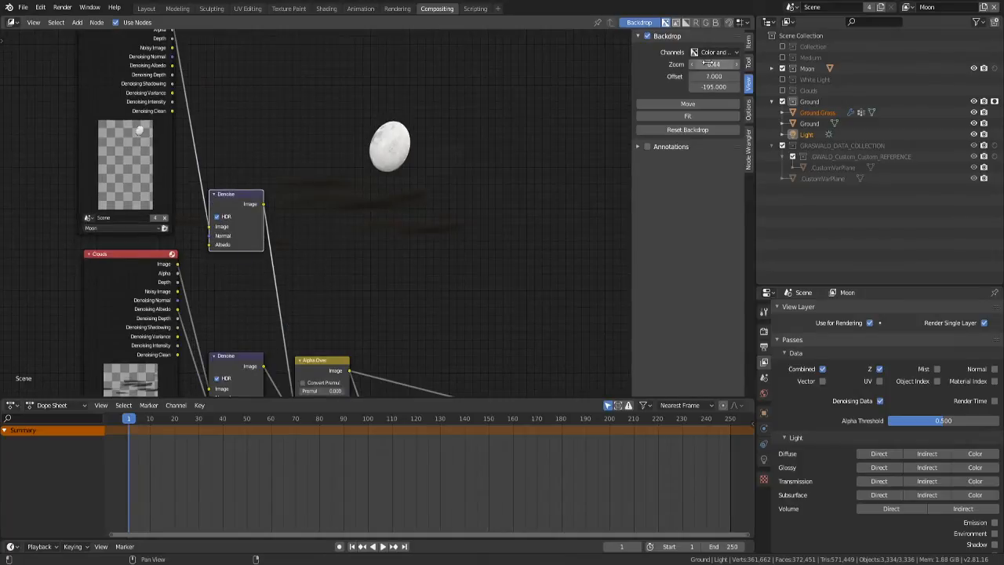
# - Enlarge the backdrop to a zoom of 1.36 and move it so the moon is in view beside the nodes
pyautogui.moveTo(708, 63); pyautogui.dragTo(733, 63)
pyautogui.click(683, 105)
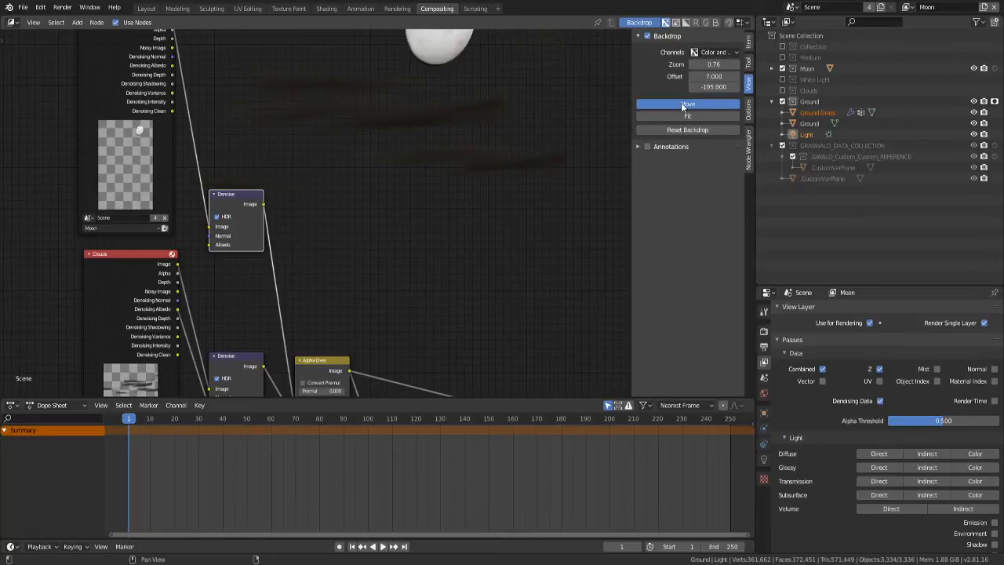
pyautogui.click(509, 141)
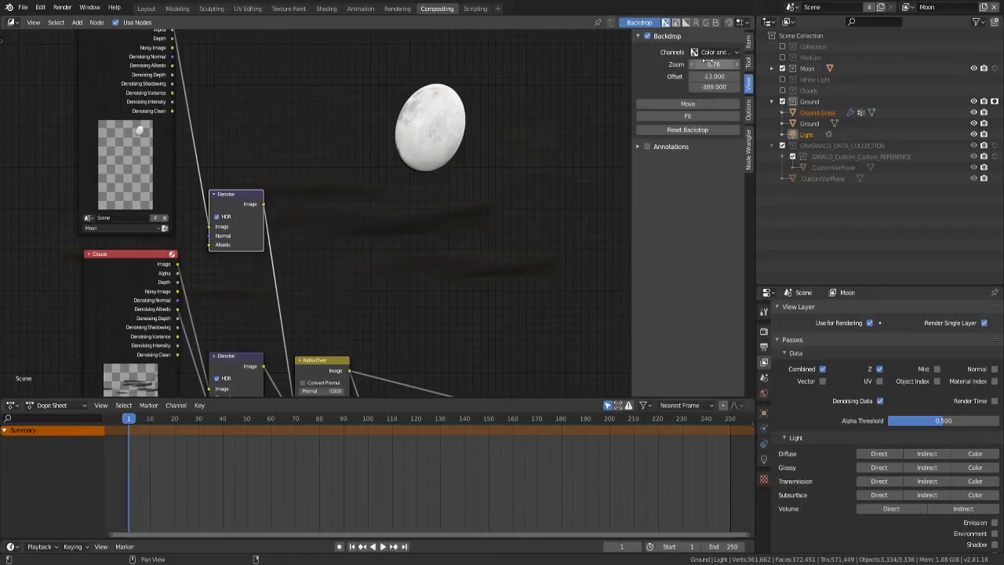
pyautogui.moveTo(707, 63); pyautogui.dragTo(737, 63)
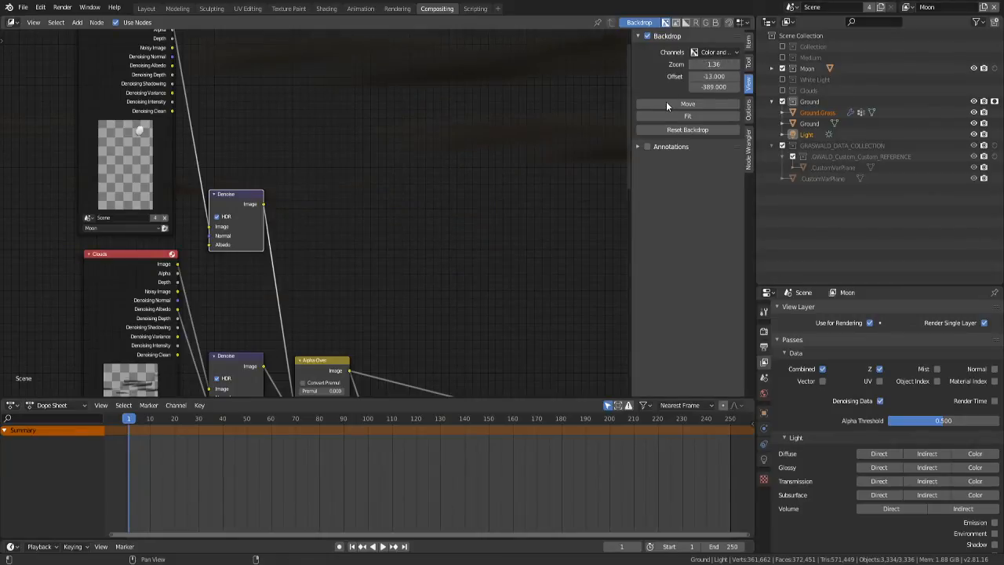
pyautogui.click(666, 104)
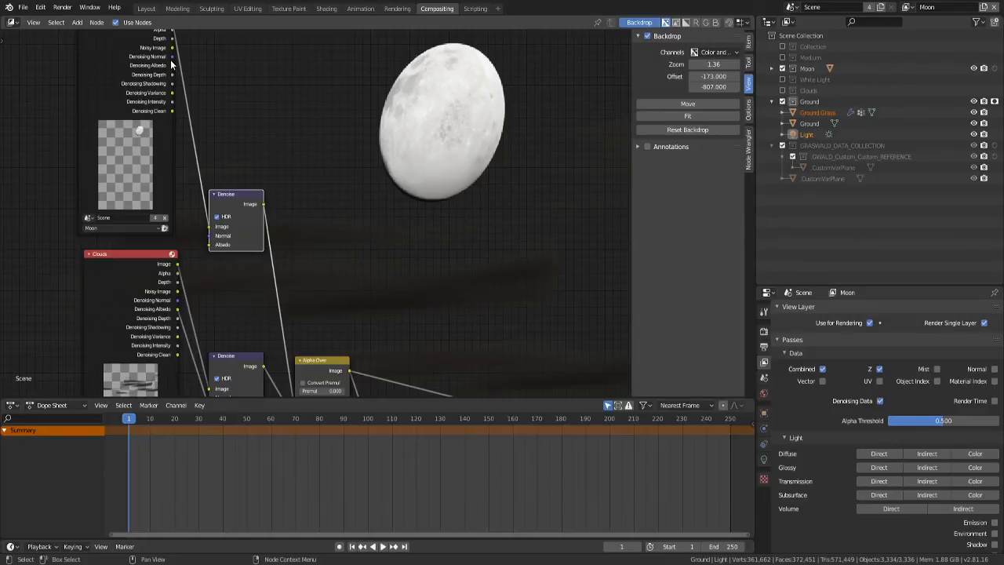
# - Connect the Moon layer's denoising passes to the Normal and Albedo inputs of its Denoise node
pyautogui.moveTo(171, 64); pyautogui.dragTo(207, 235)
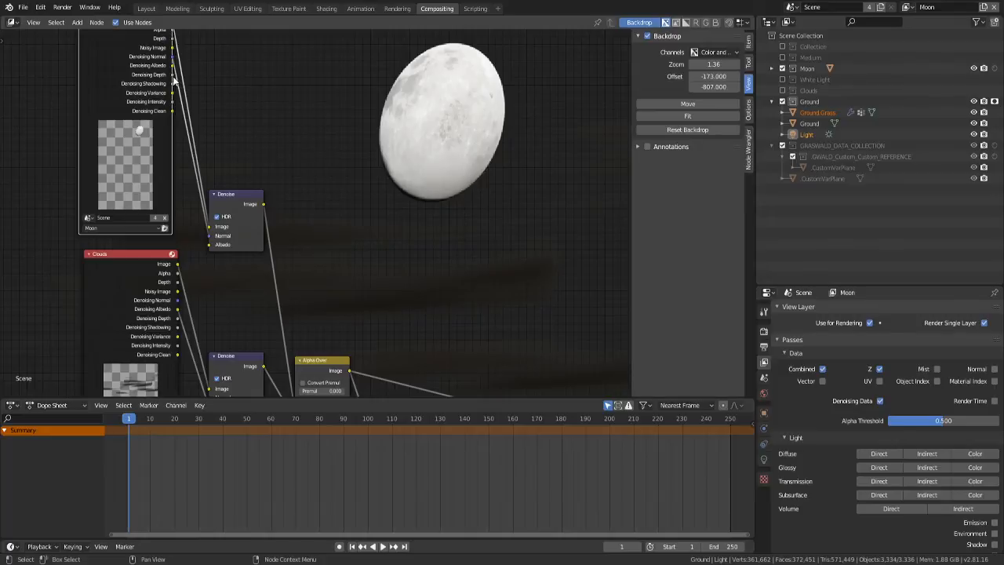
pyautogui.moveTo(173, 75); pyautogui.dragTo(209, 249)
pyautogui.scroll(-3, 407, 189)
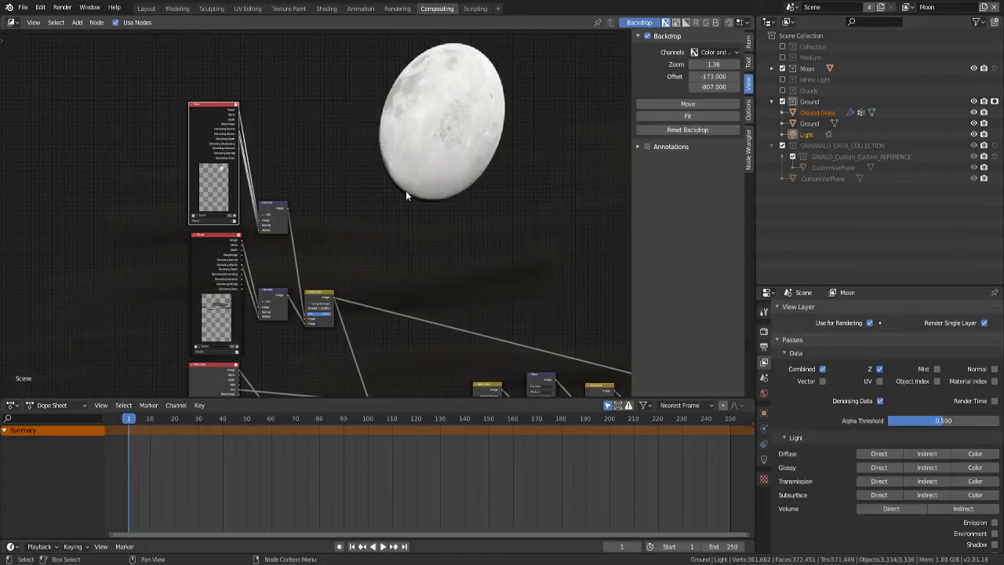
pyautogui.scroll(-6, 406, 191)
pyautogui.moveTo(441, 241); pyautogui.dragTo(343, 162, button='middle')
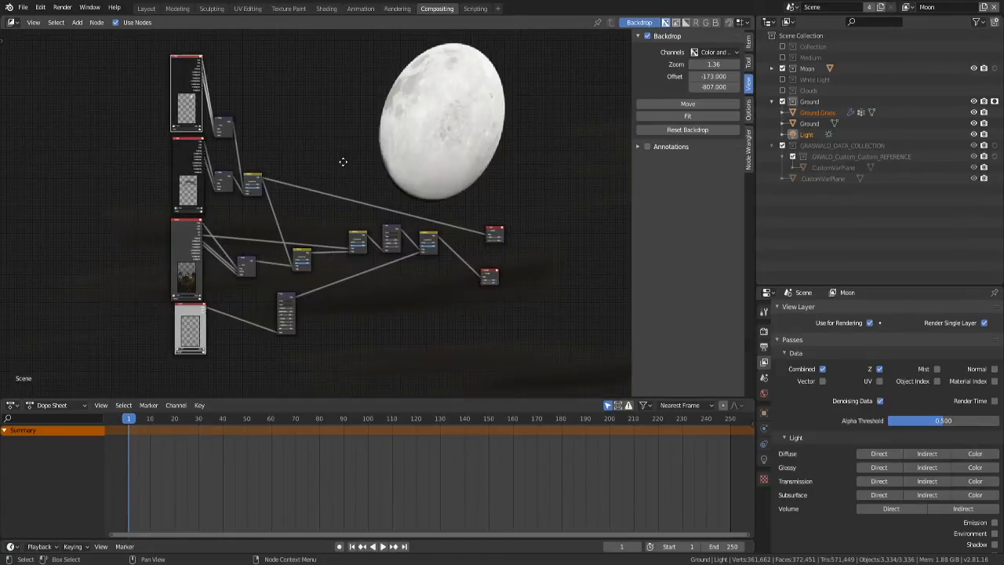
# - Review how the Main Layer, Clouds and White Light nodes connect to their Denoise, Glare and Alpha Over nodes
pyautogui.scroll(3, 219, 283)
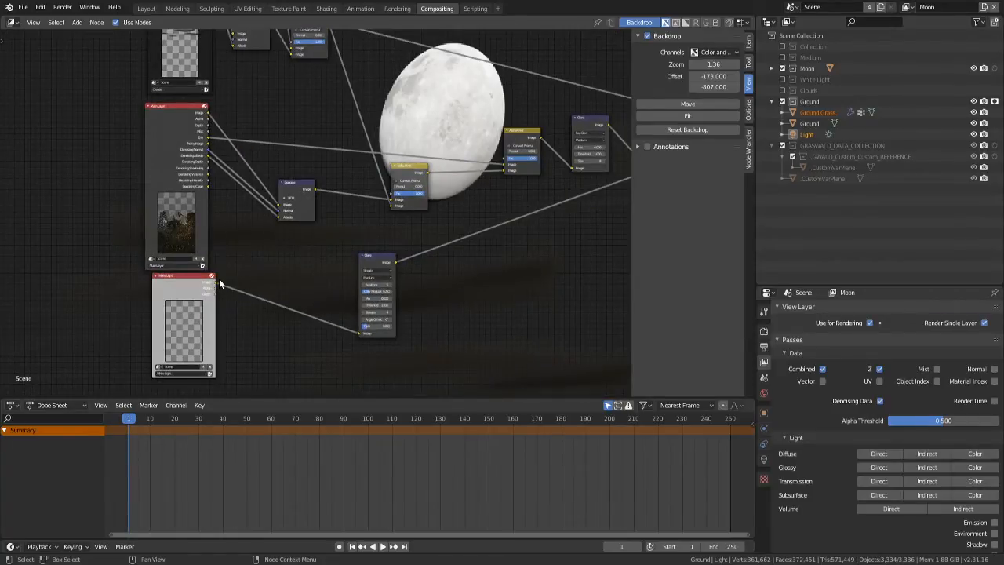
pyautogui.scroll(3, 323, 203)
pyautogui.moveTo(251, 281); pyautogui.dragTo(273, 295, button='middle')
pyautogui.scroll(-1, 279, 269)
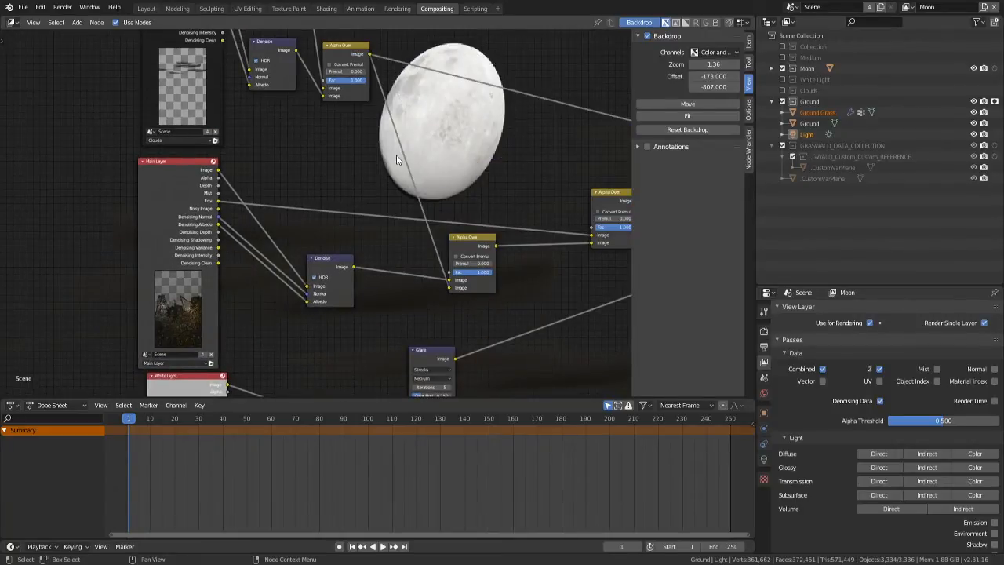
pyautogui.moveTo(396, 155); pyautogui.dragTo(381, 205, button='middle')
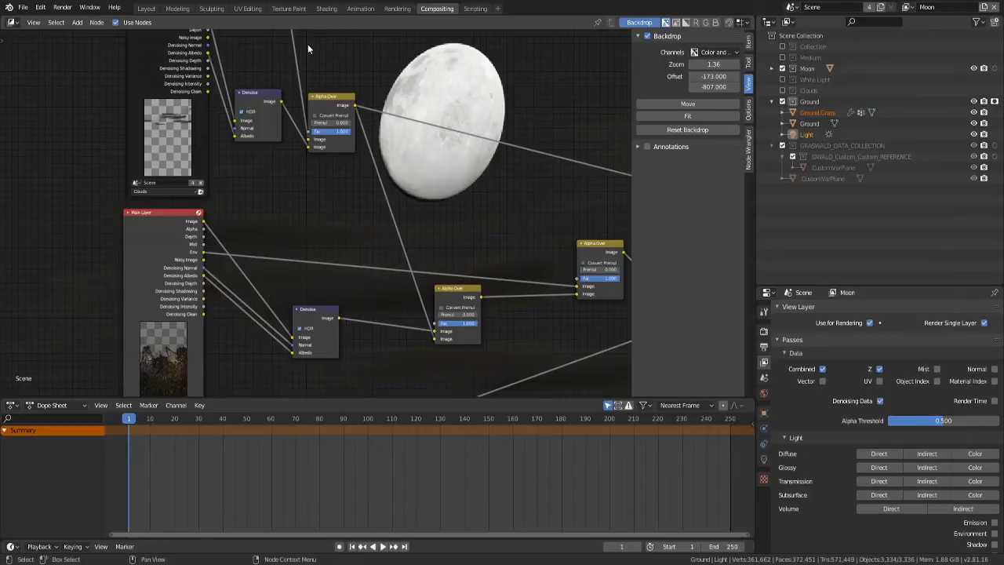
# - Inspect the robed figure, lights and grass up close in the composite render result, and save the file
pyautogui.click(398, 8)
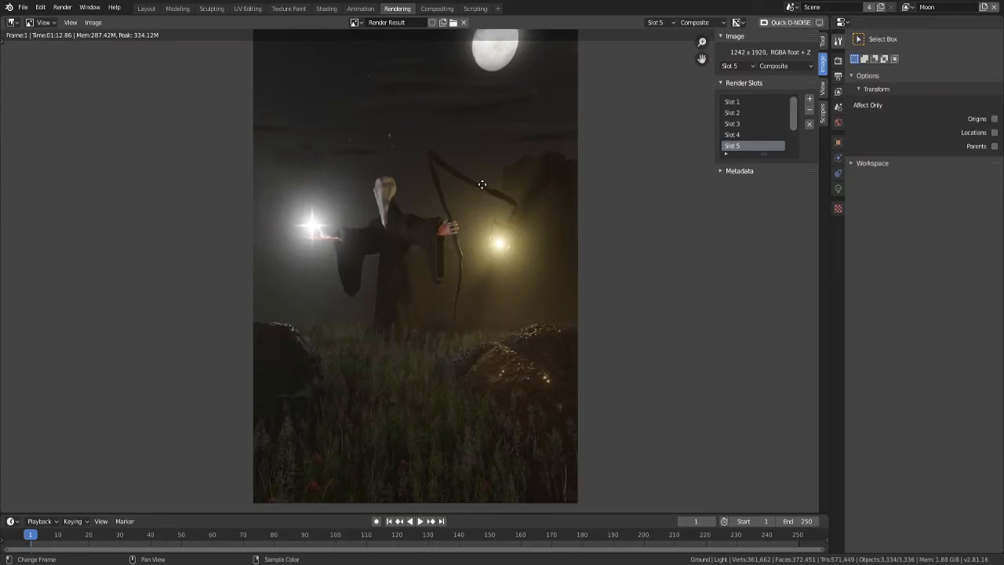
pyautogui.scroll(1, 459, 322)
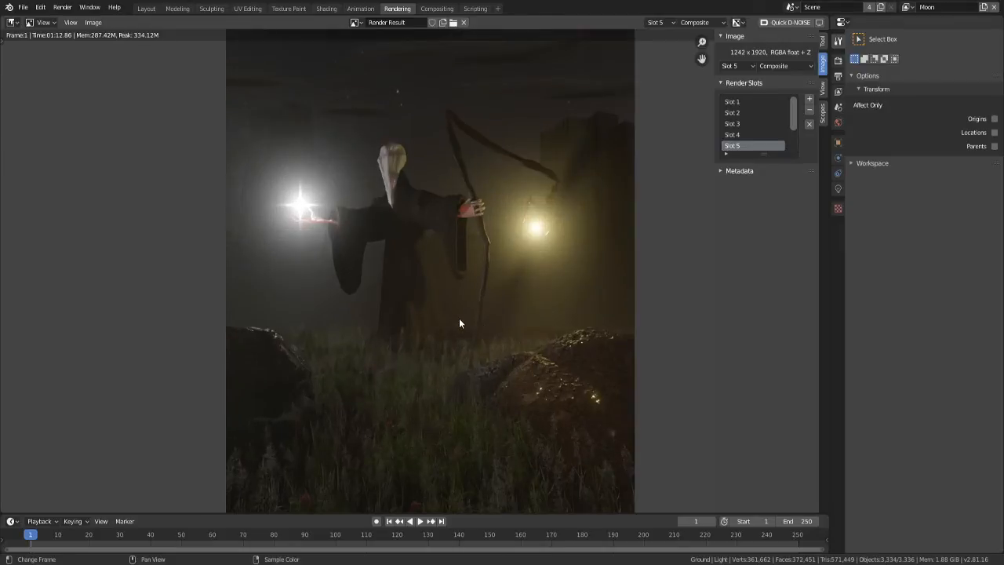
pyautogui.moveTo(465, 268); pyautogui.dragTo(451, 291, button='middle')
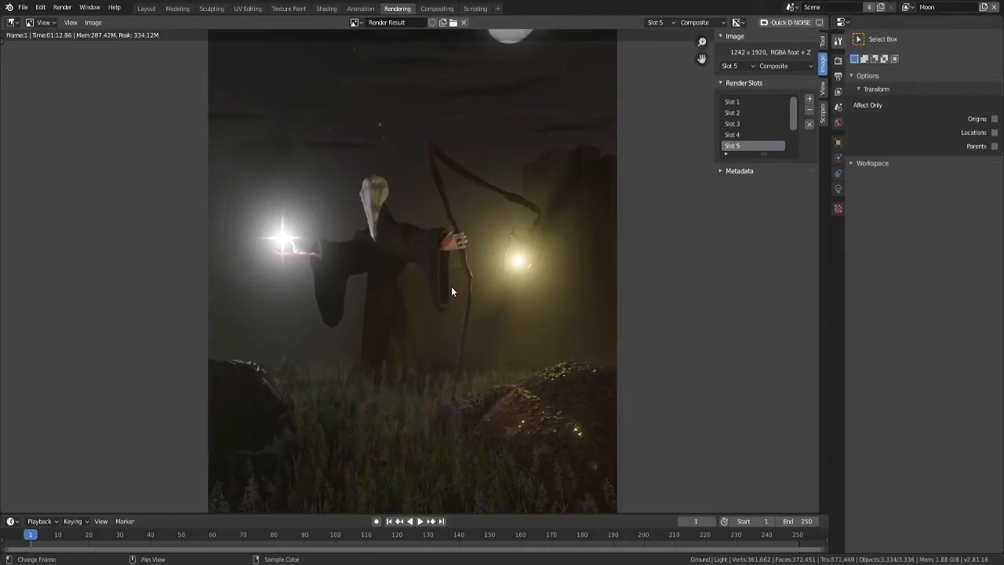
pyautogui.moveTo(430, 356); pyautogui.dragTo(434, 357, button='middle')
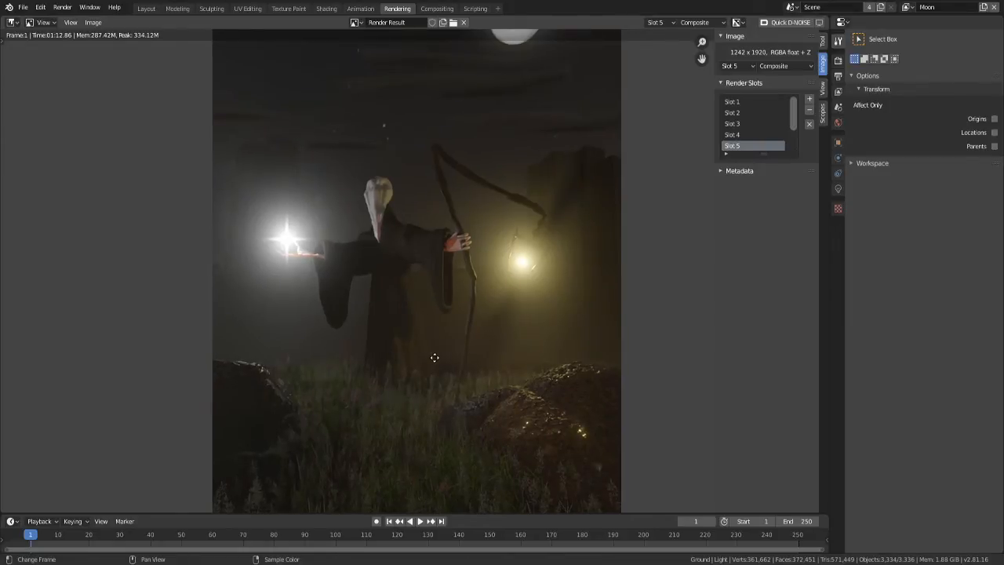
pyautogui.scroll(2, 434, 358)
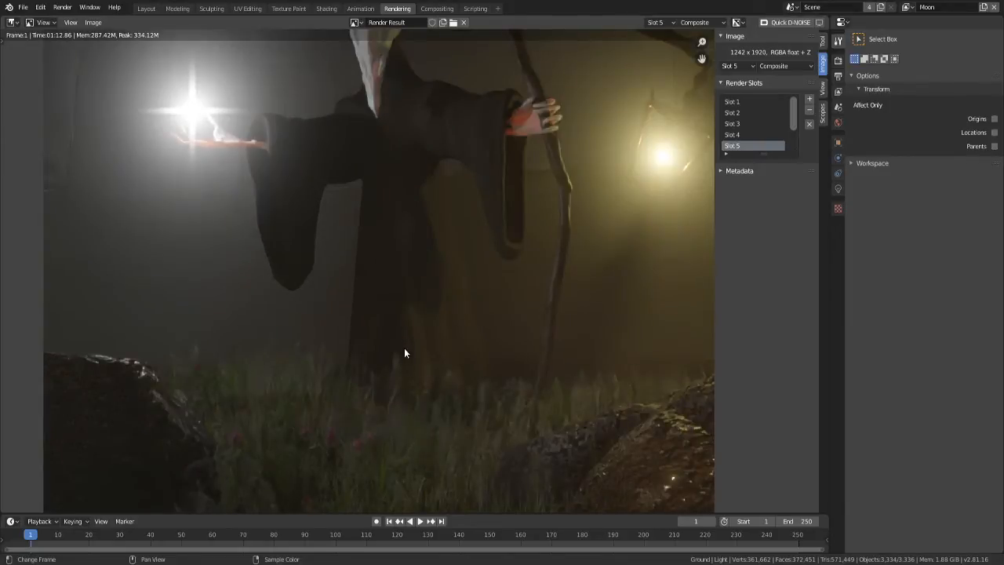
pyautogui.moveTo(404, 352); pyautogui.dragTo(392, 373, button='middle')
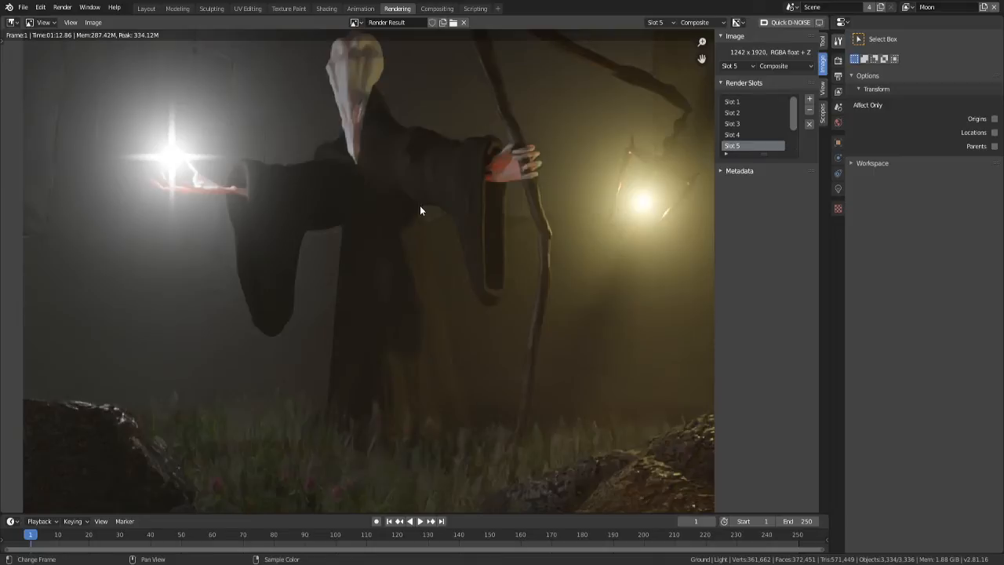
pyautogui.hotkey('ctrl', 's')
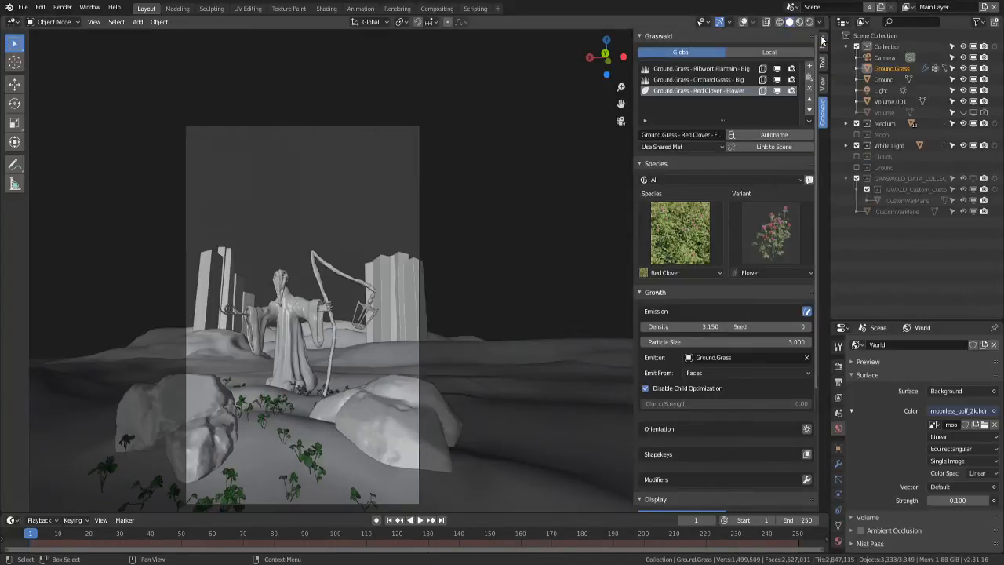
# - Examine the figure's skull head up close in the 3D scene and compare it with the skull in the render result
pyautogui.scroll(5, 323, 215)
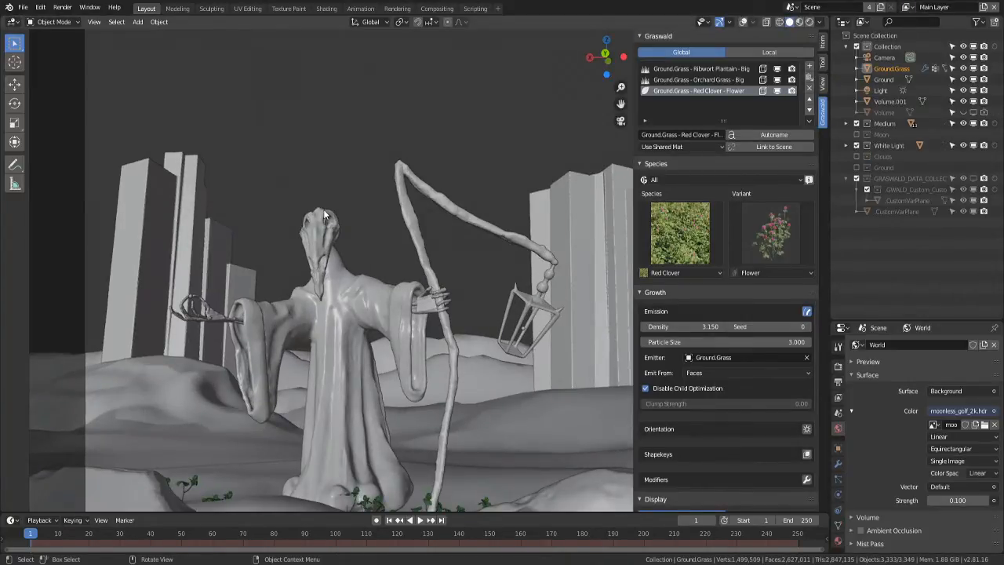
pyautogui.scroll(4, 324, 214)
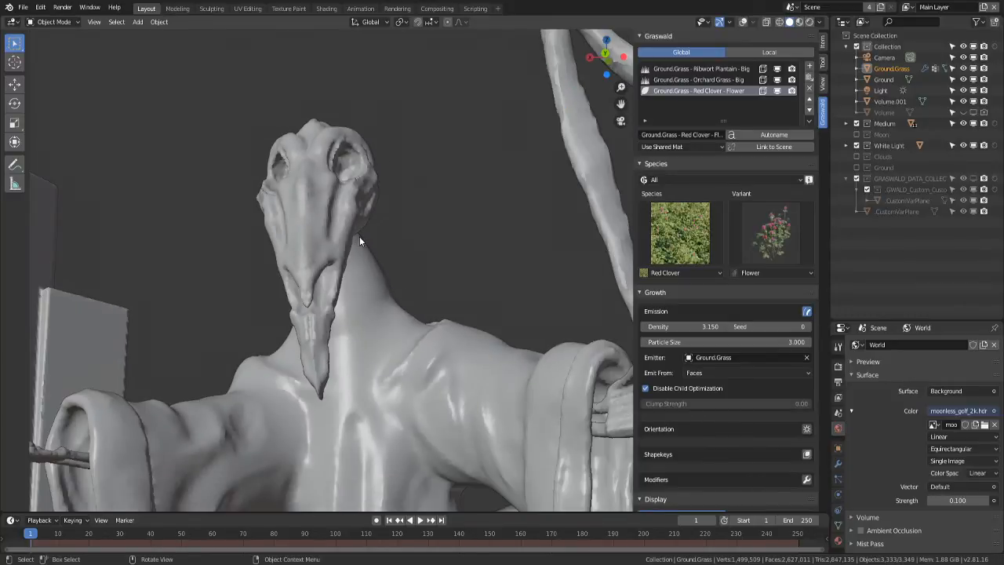
pyautogui.moveTo(359, 237); pyautogui.dragTo(364, 279, button='middle')
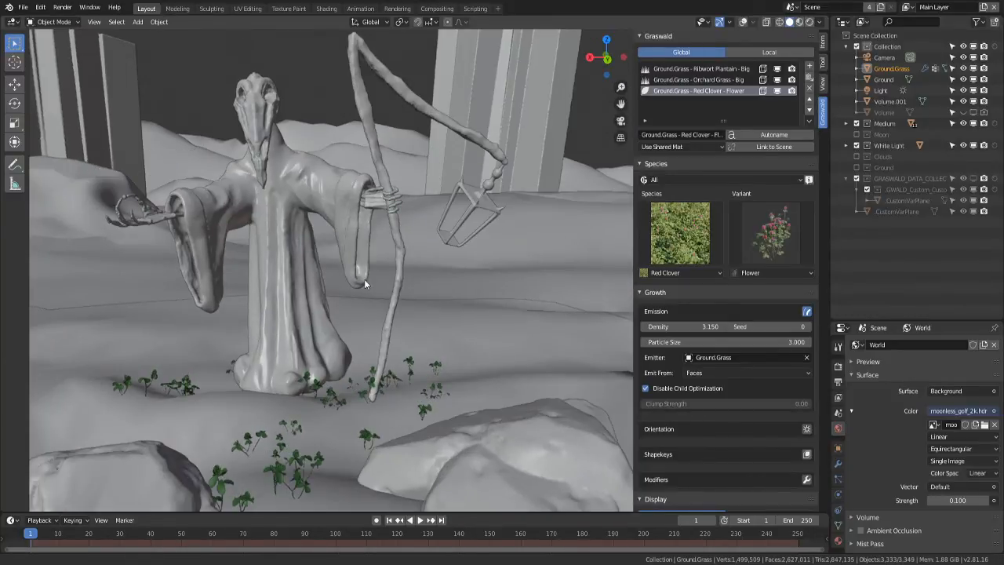
pyautogui.scroll(3, 295, 181)
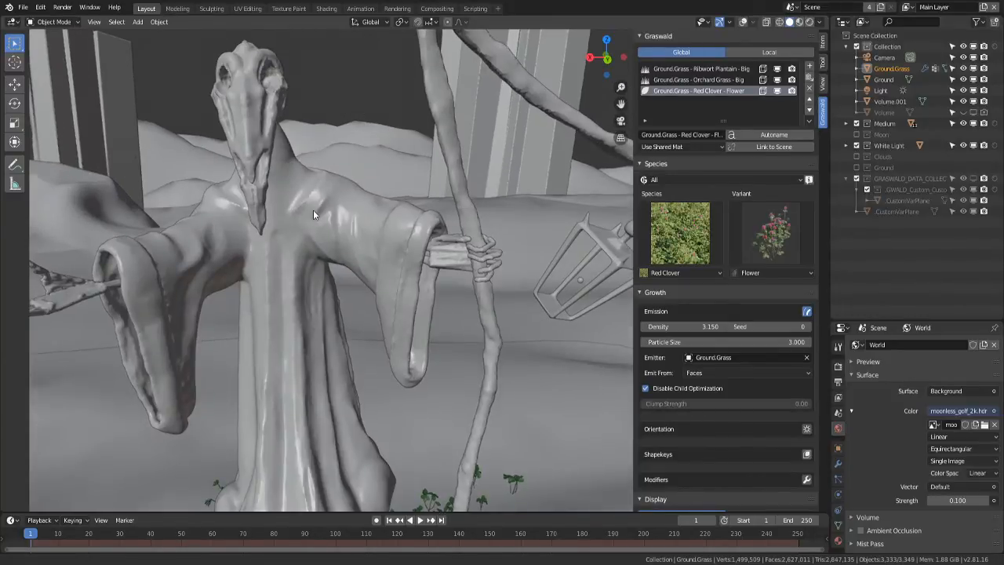
pyautogui.scroll(-8, 313, 210)
pyautogui.hotkey('shift', '`')
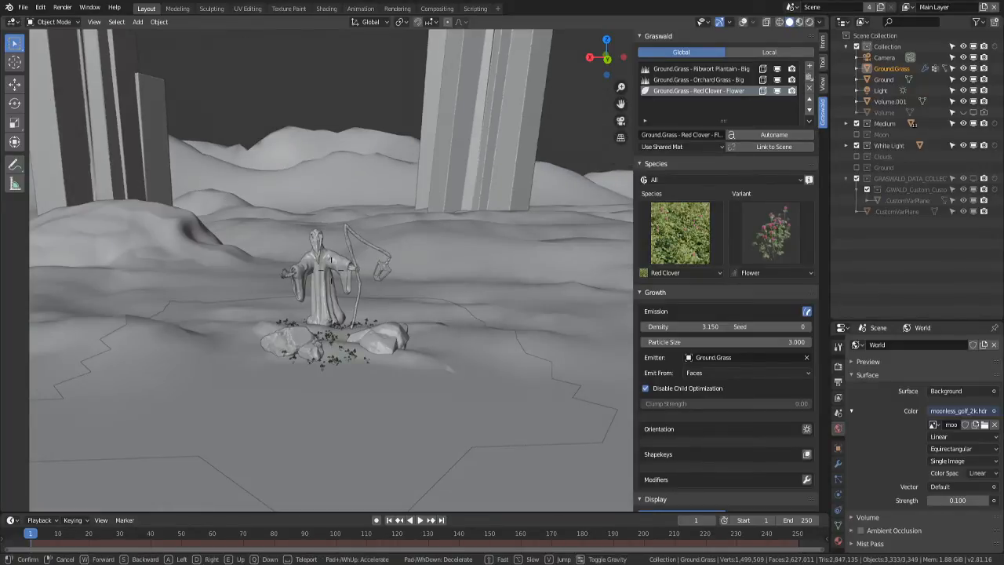
pyautogui.press('w')
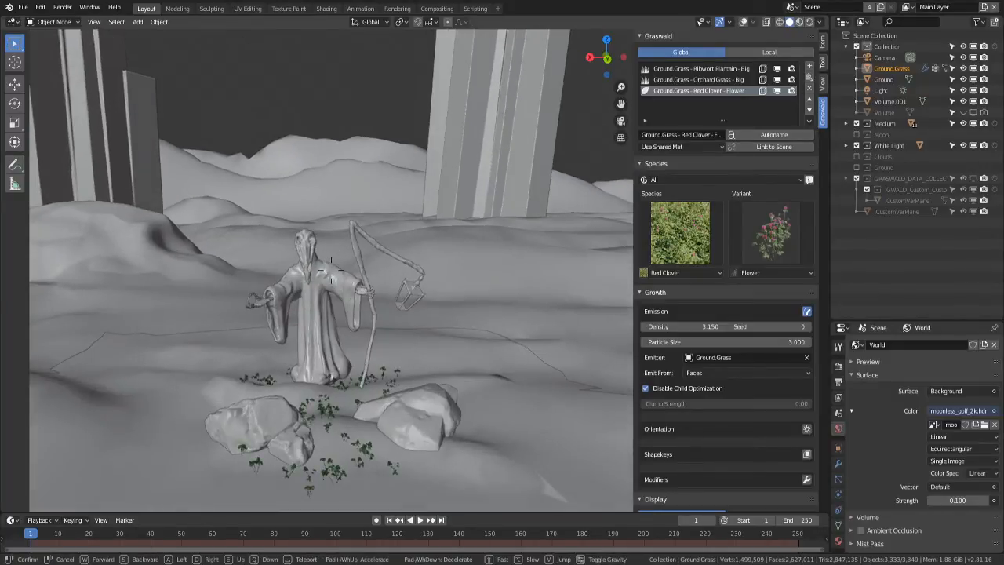
pyautogui.press('w')
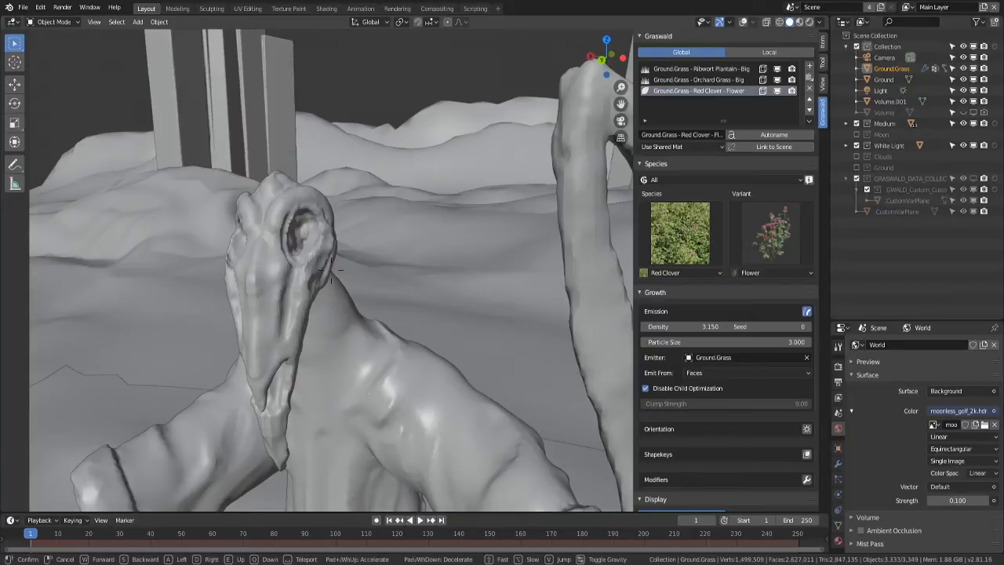
pyautogui.press('a')
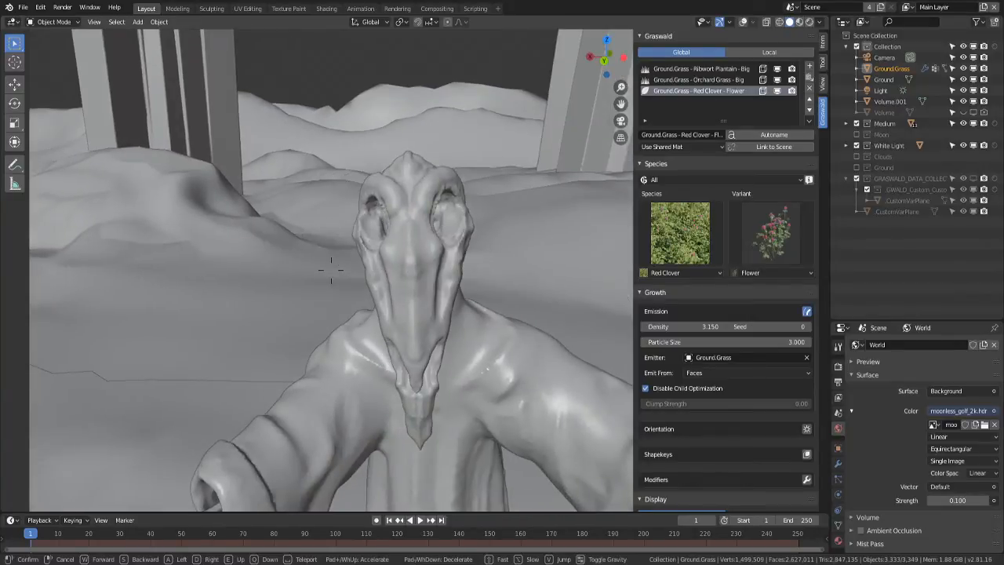
pyautogui.press('d')
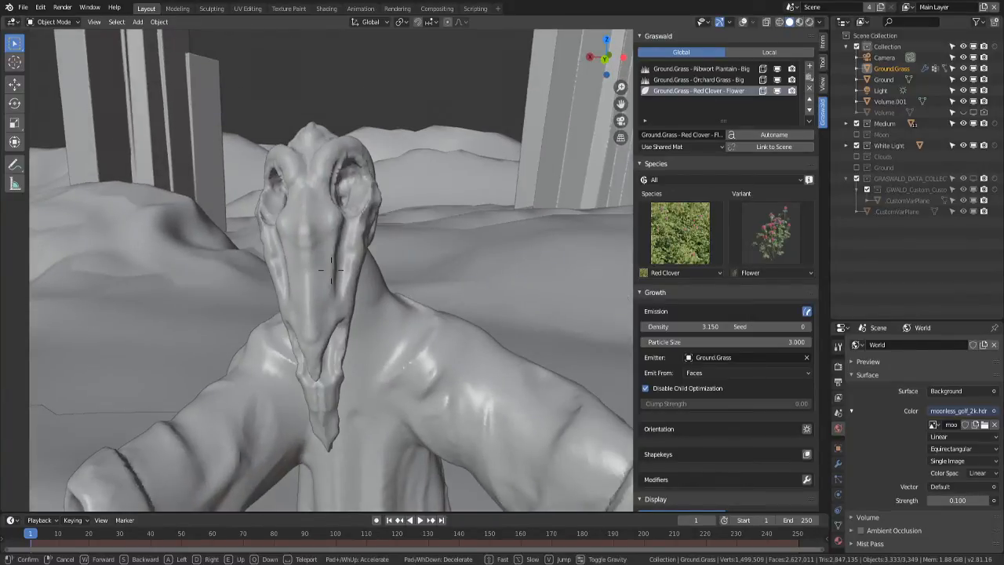
pyautogui.press('s')
pyautogui.click(331, 271)
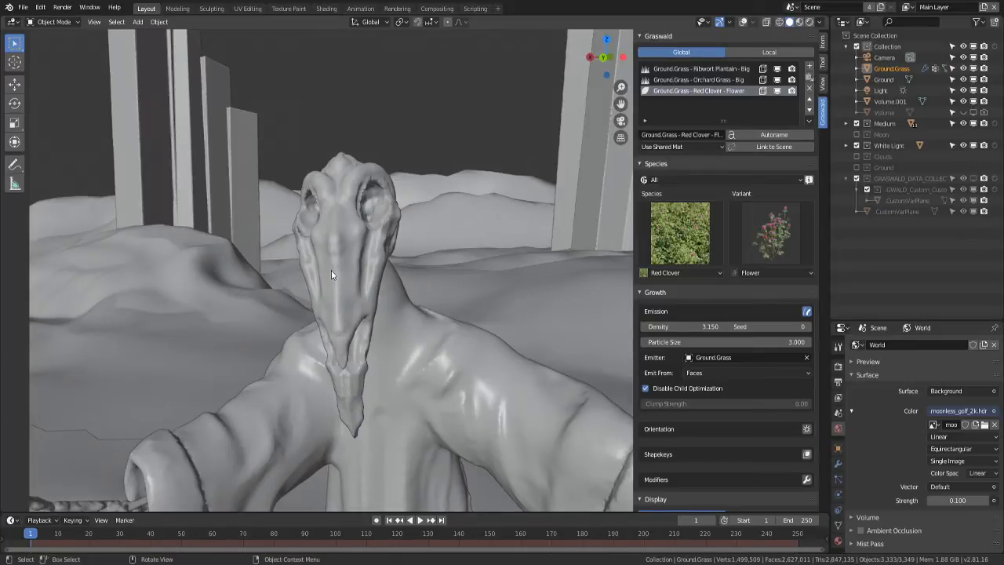
pyautogui.click(397, 9)
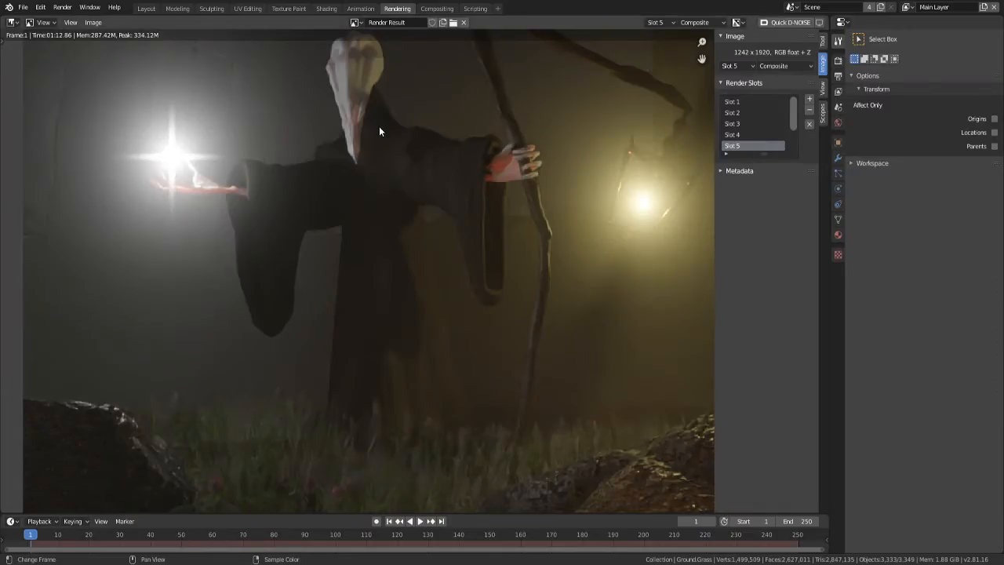
pyautogui.scroll(3, 377, 228)
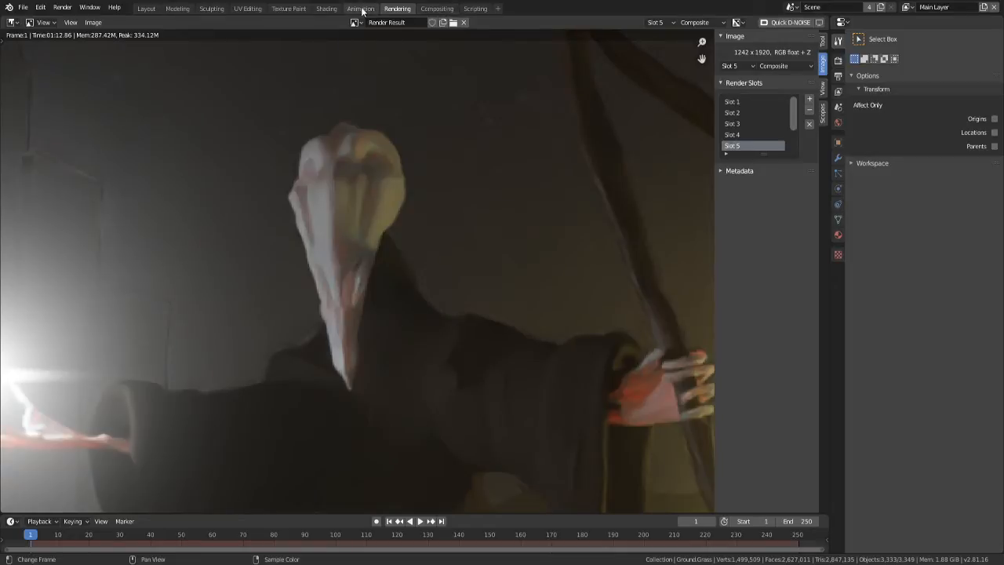
# - Select the skull in the Shading workspace and bring its whole Bone material node tree into view
pyautogui.click(326, 8)
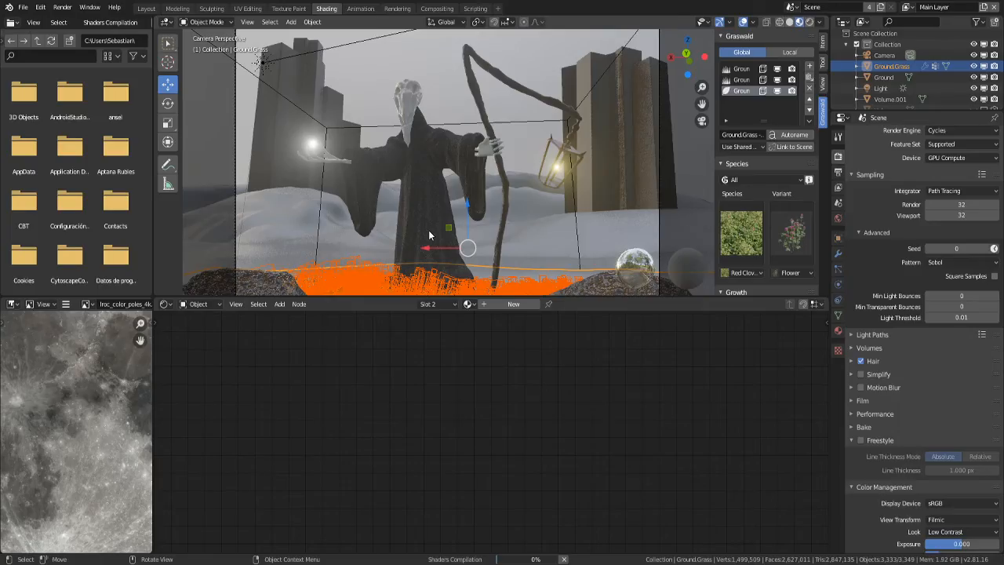
pyautogui.click(408, 103)
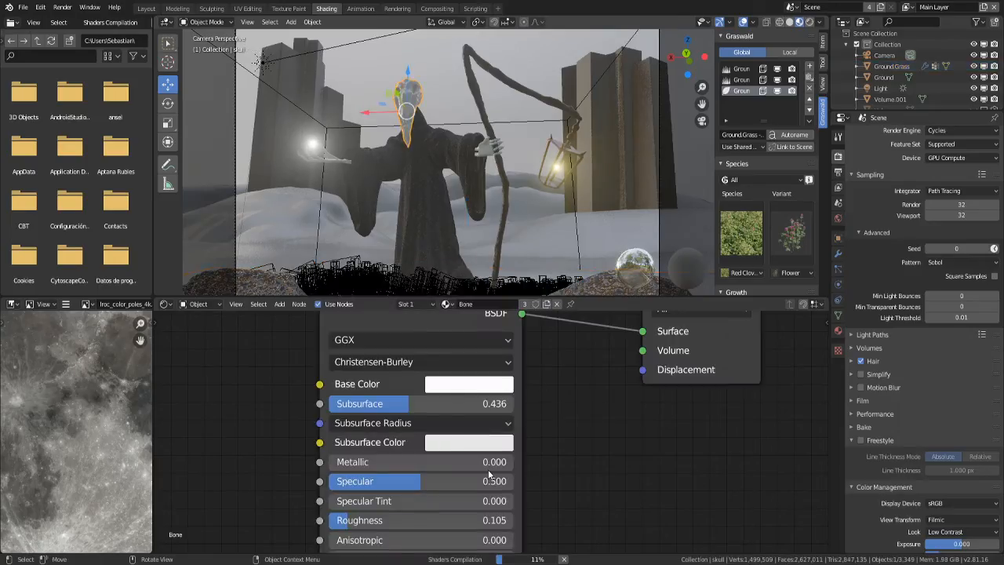
pyautogui.scroll(-4, 488, 469)
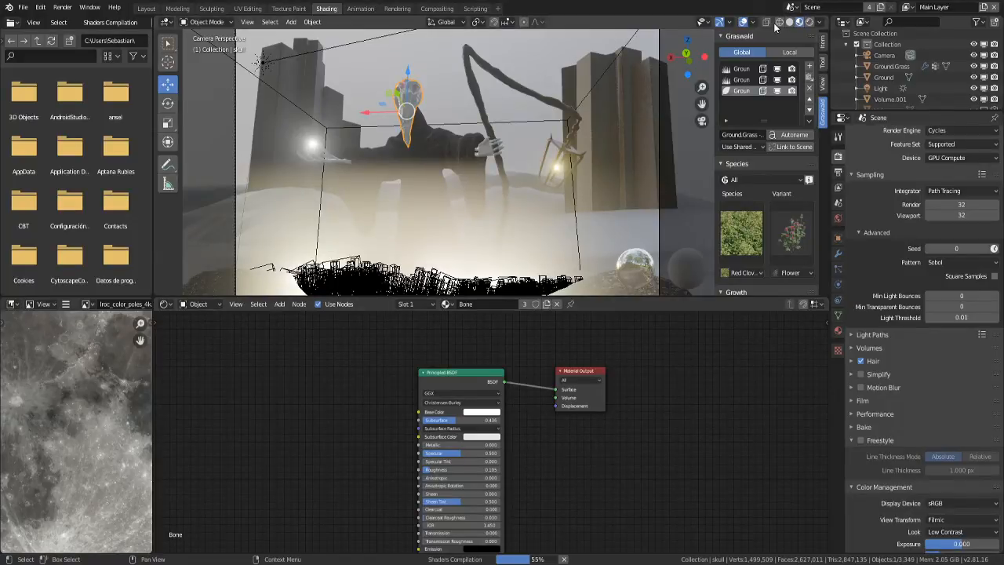
# - Examine the robe's fabric texture up close in the material preview, along with the skull and hands
pyautogui.scroll(3, 470, 212)
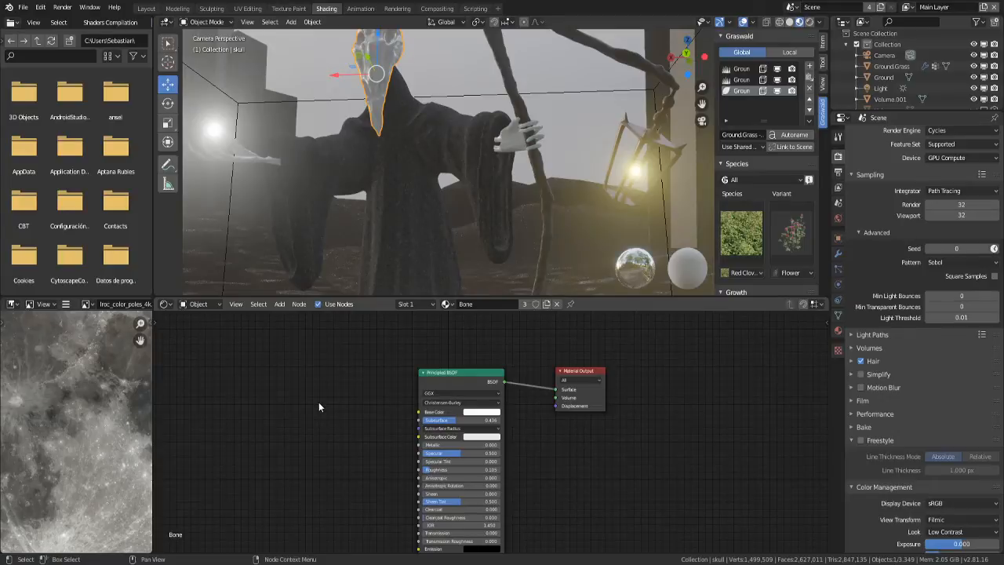
pyautogui.scroll(1, 438, 194)
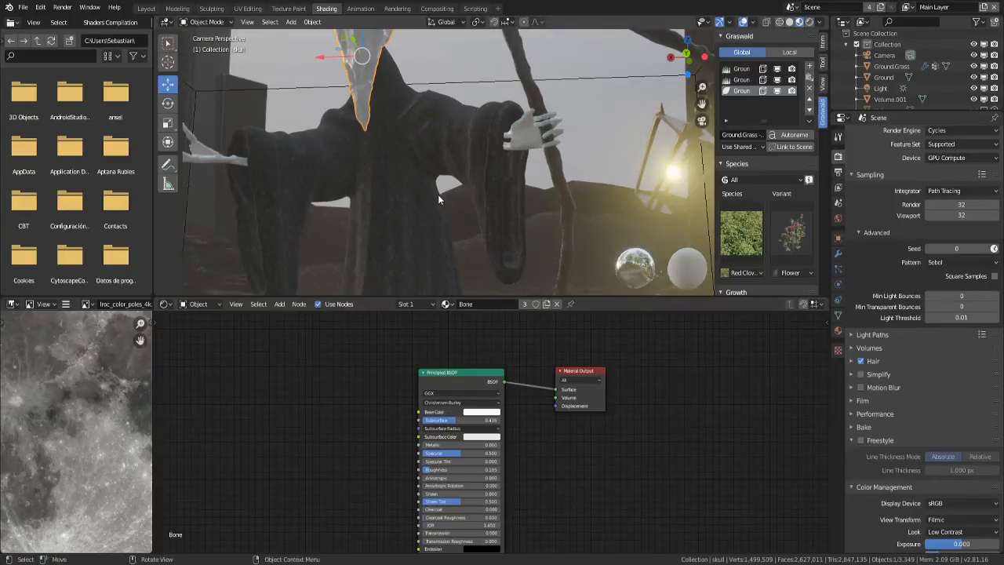
pyautogui.scroll(5, 438, 193)
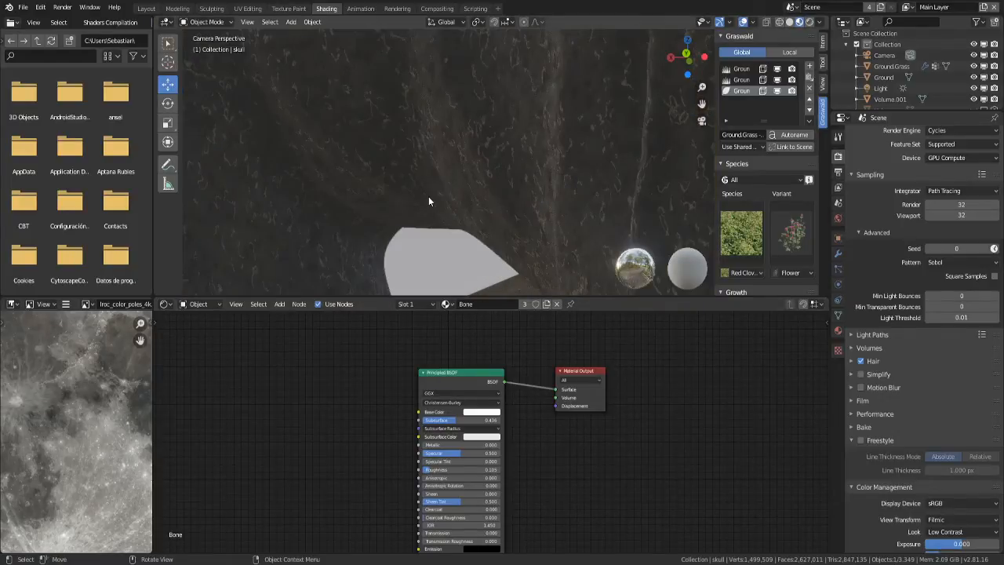
pyautogui.scroll(2, 429, 201)
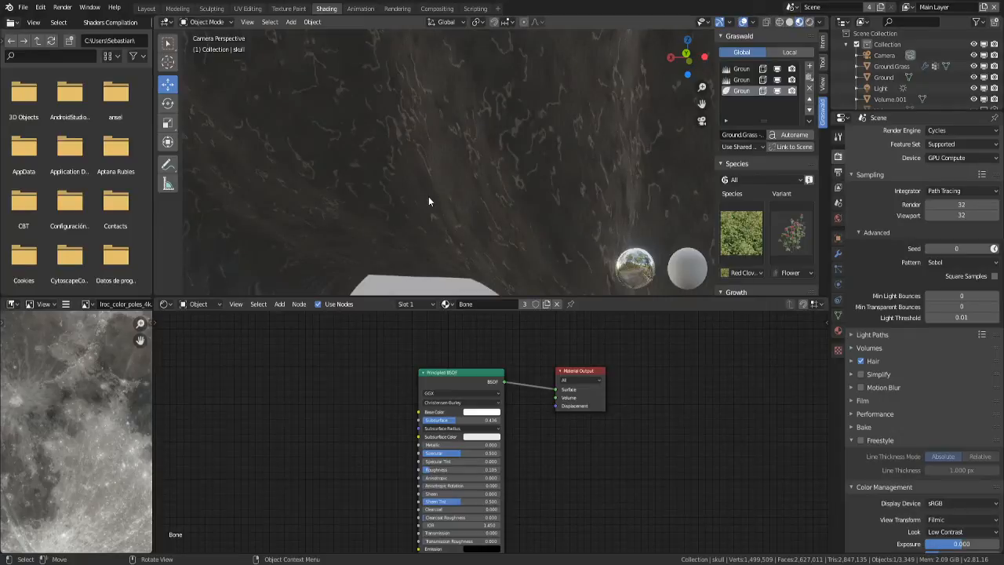
pyautogui.scroll(2, 429, 201)
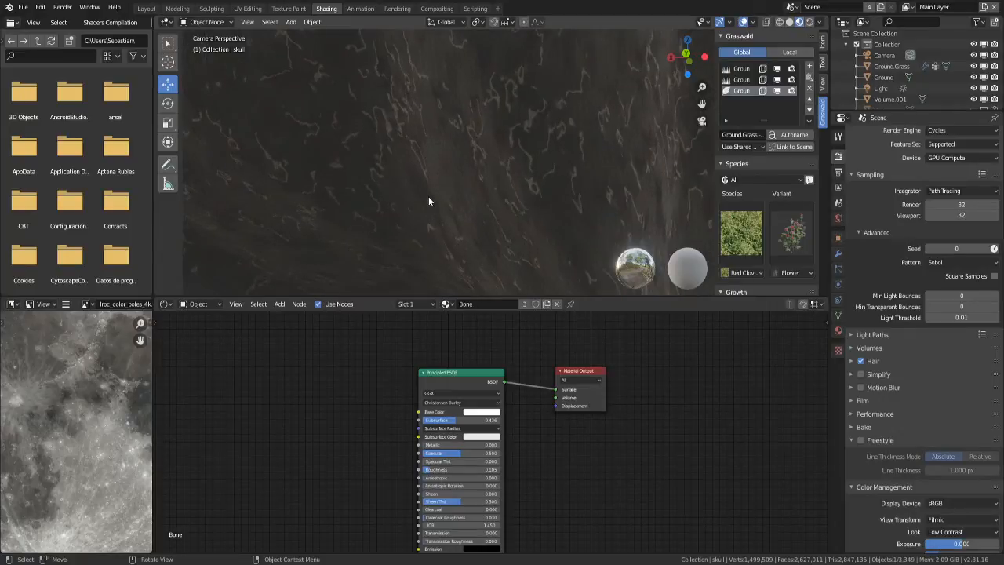
pyautogui.scroll(-8, 429, 200)
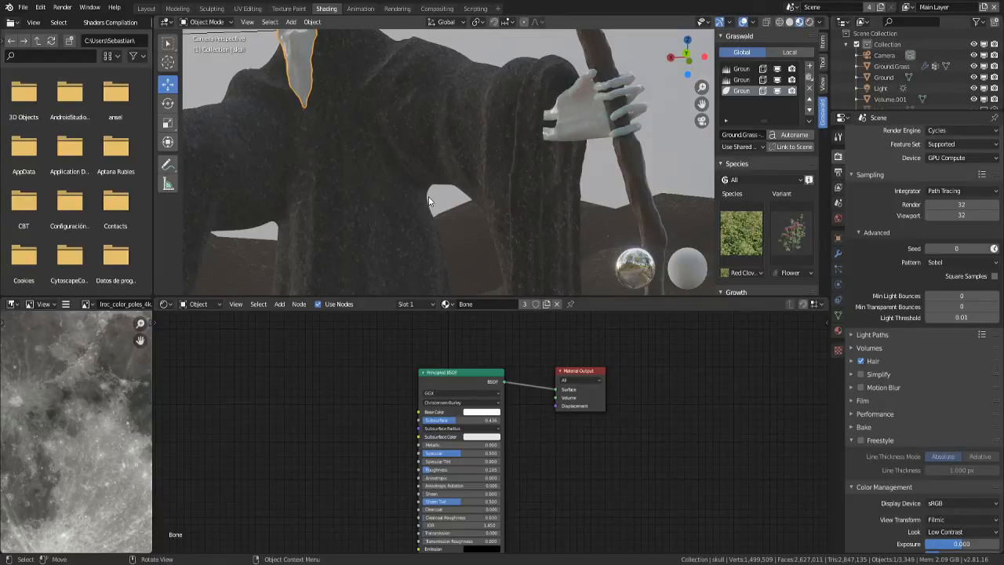
pyautogui.scroll(-2, 428, 196)
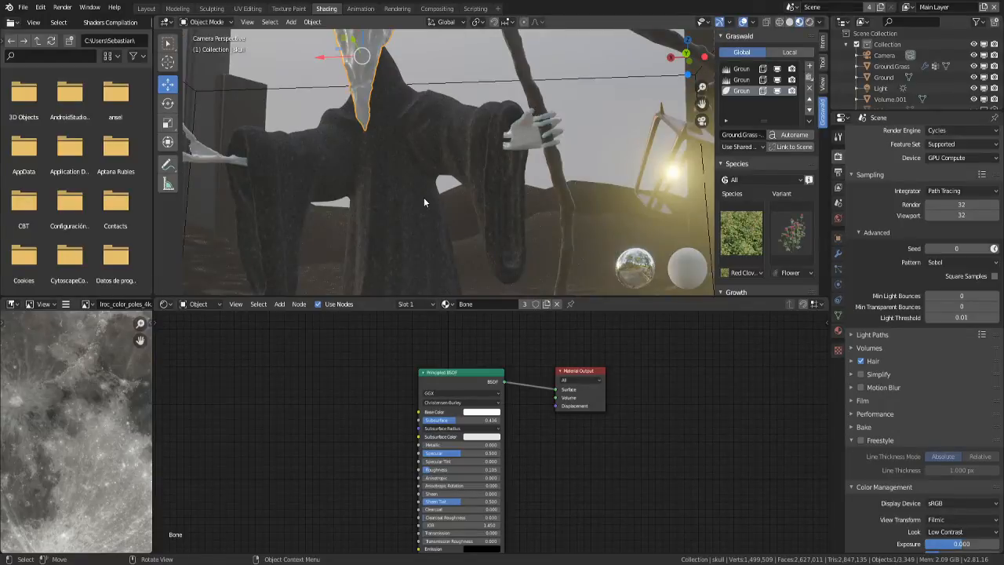
pyautogui.moveTo(423, 202); pyautogui.dragTo(454, 233, button='middle')
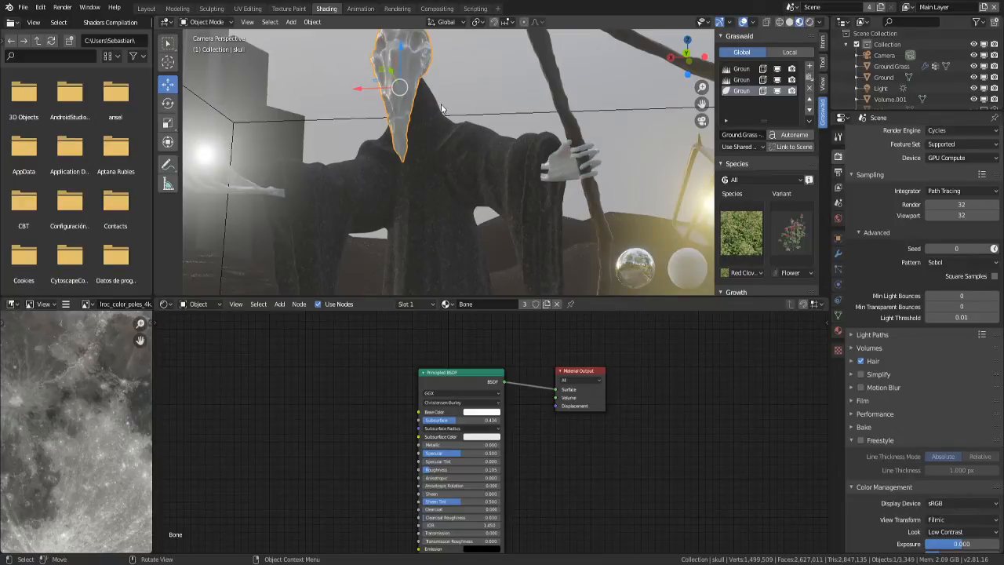
# - Add an Ambient Occlusion node beside the Principled BSDF in the skull's Bone material
pyautogui.hotkey('shift', 'a')
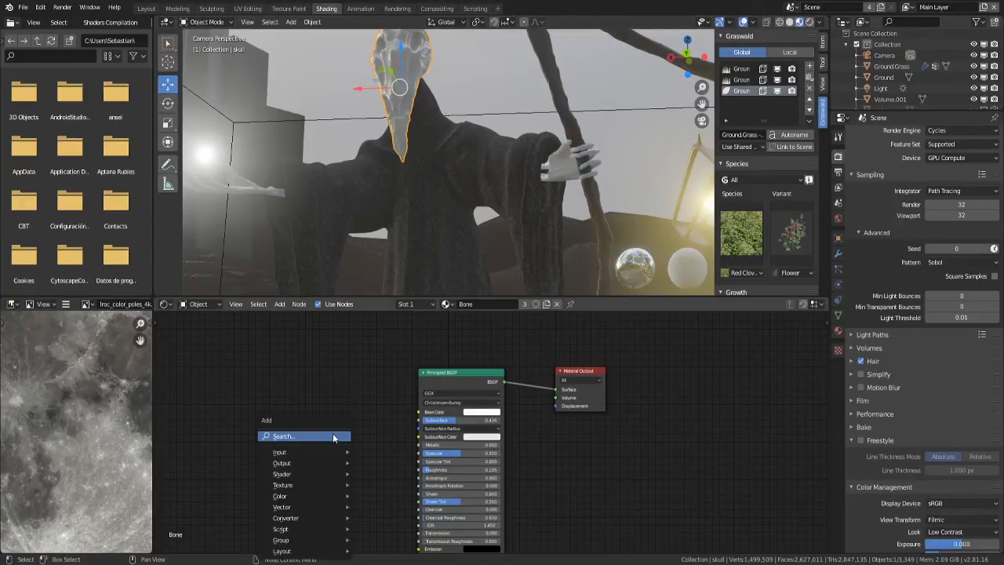
pyautogui.click(332, 433)
pyautogui.press('Return')
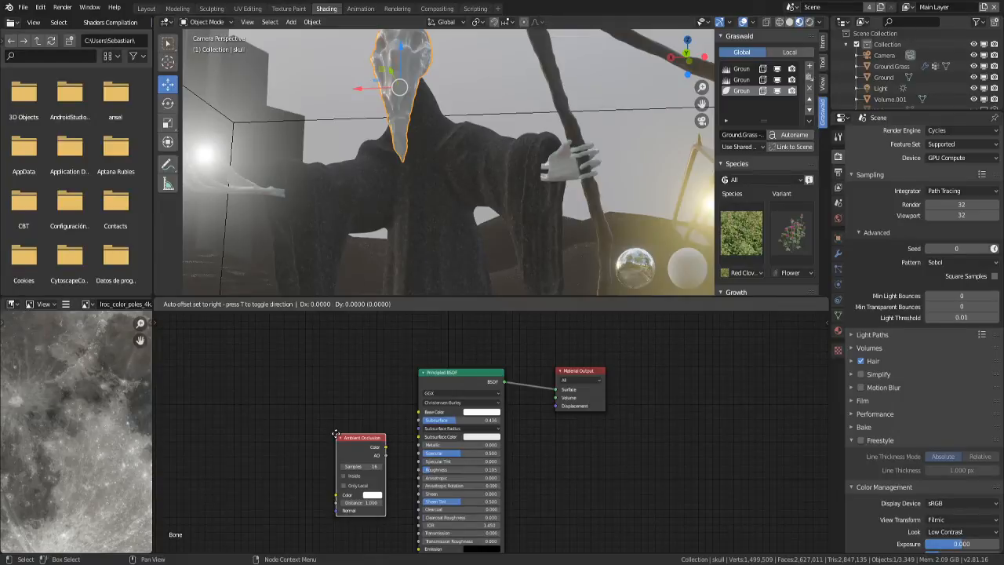
pyautogui.click(266, 380)
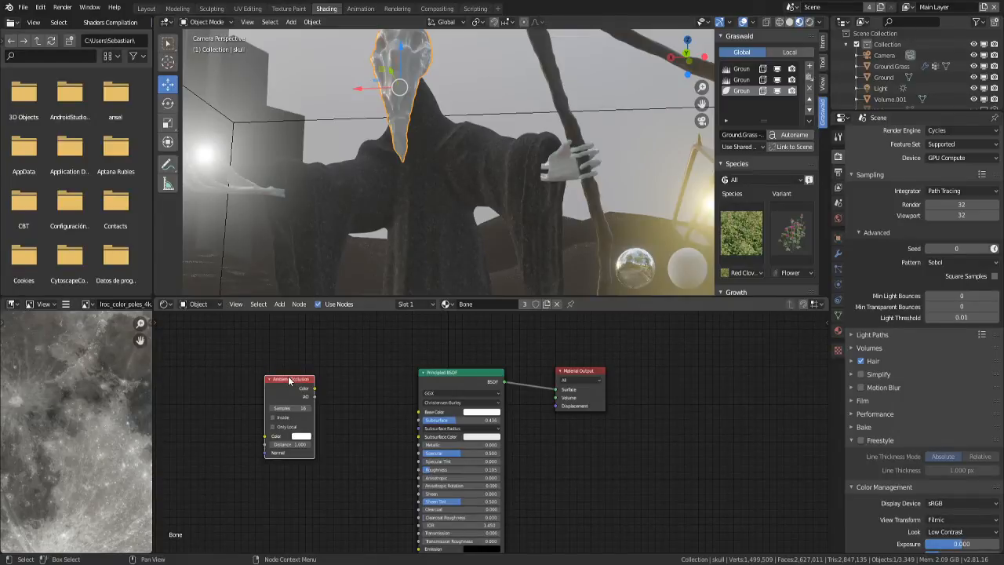
pyautogui.scroll(2, 366, 425)
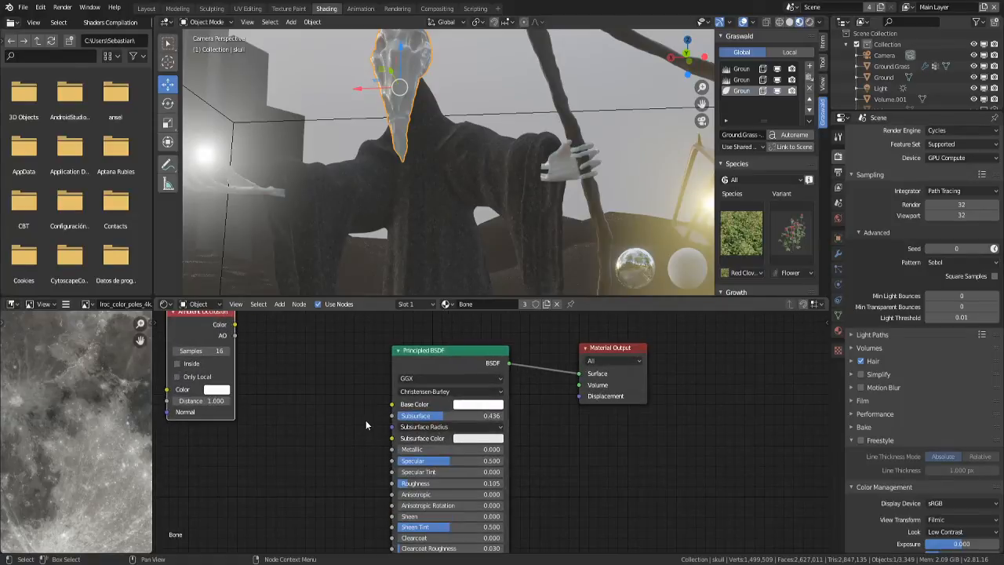
# - Add an RGB node below the Ambient Occlusion node, carrying the Principled BSDF's white base color
pyautogui.click(478, 404)
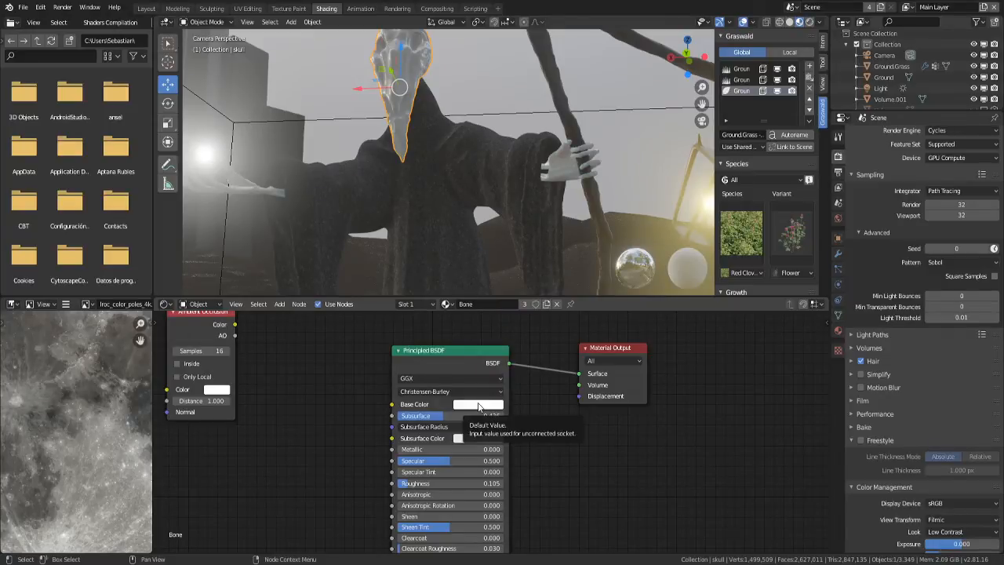
pyautogui.hotkey('shift', 'a')
pyautogui.moveTo(222, 484)
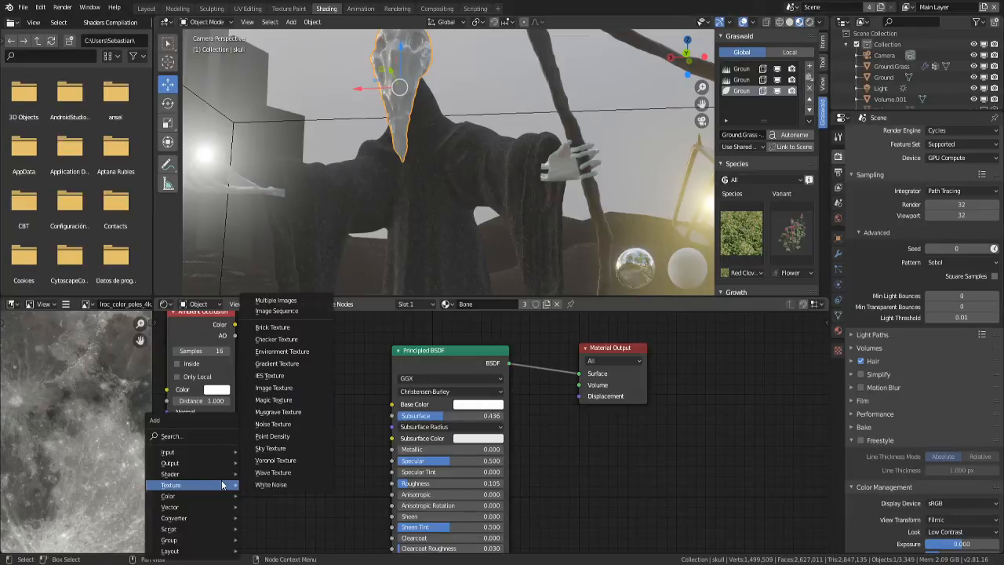
pyautogui.click(209, 435)
pyautogui.write('rg')
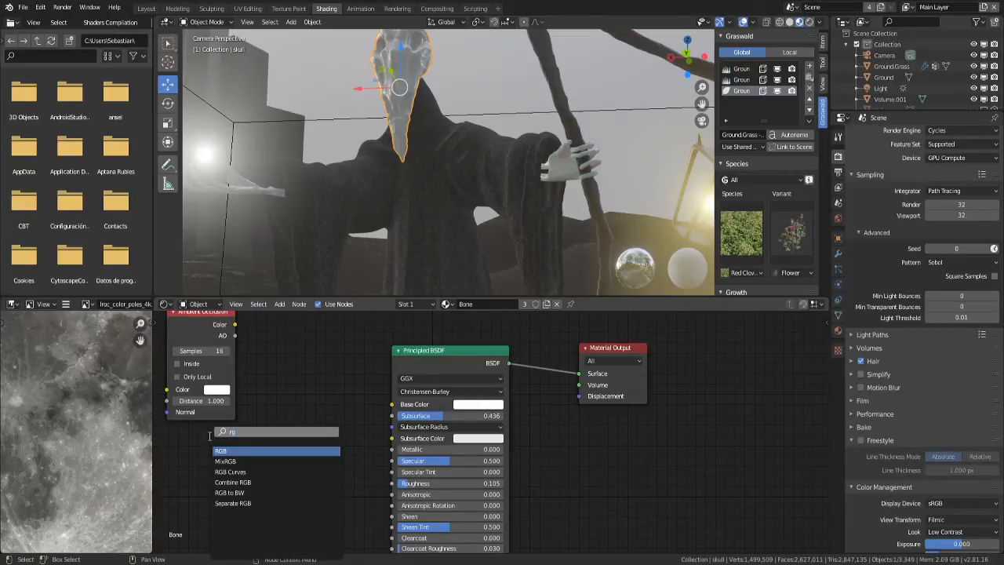
pyautogui.write('b')
pyautogui.click(233, 450)
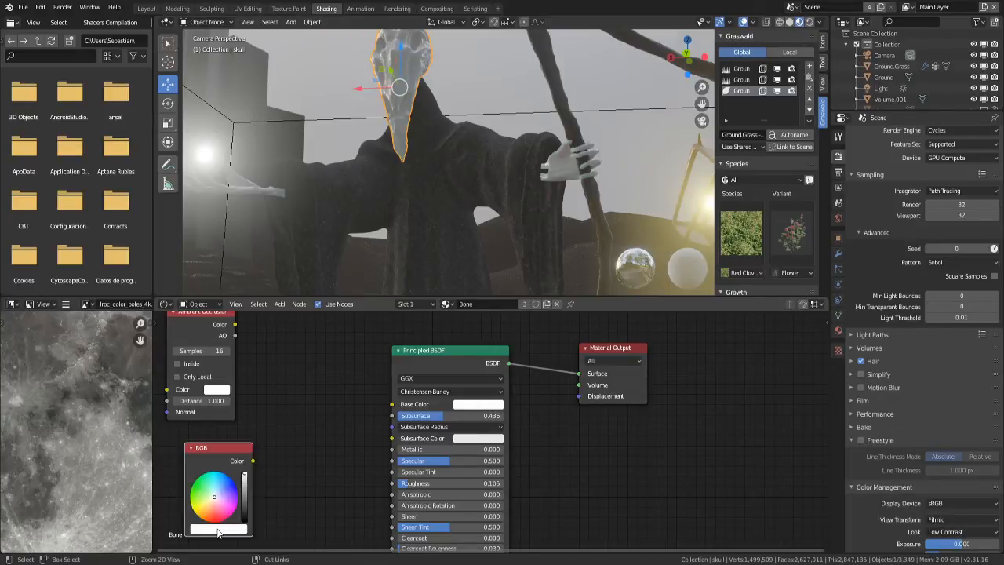
pyautogui.moveTo(202, 448); pyautogui.dragTo(188, 449)
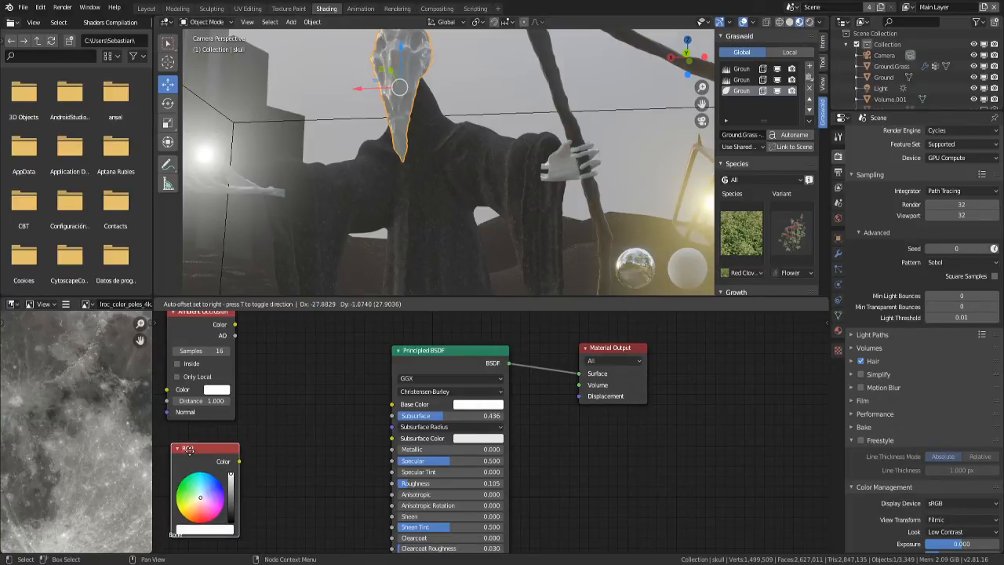
pyautogui.moveTo(246, 395); pyautogui.dragTo(294, 414, button='middle')
pyautogui.scroll(1, 294, 414)
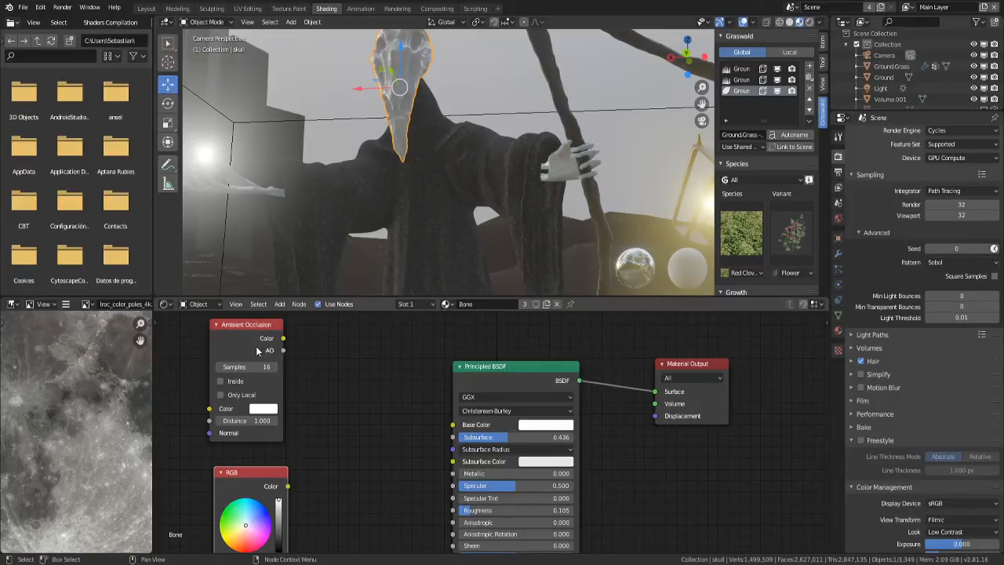
pyautogui.scroll(-1, 256, 351)
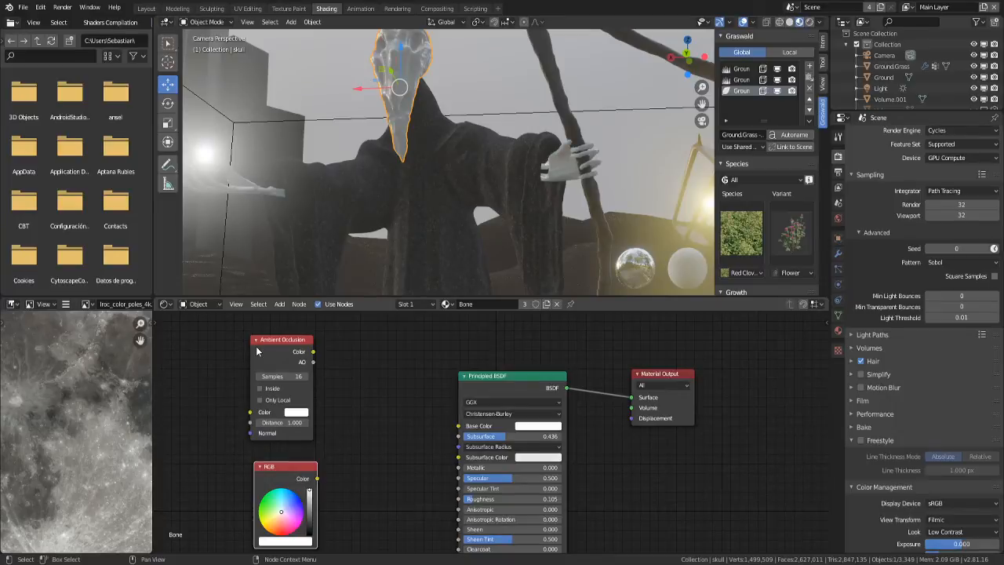
# - Connect the Ambient Occlusion color output to the Principled BSDF's Base Color and set the occlusion distance to 0.5
pyautogui.moveTo(256, 351); pyautogui.dragTo(287, 343, button='middle')
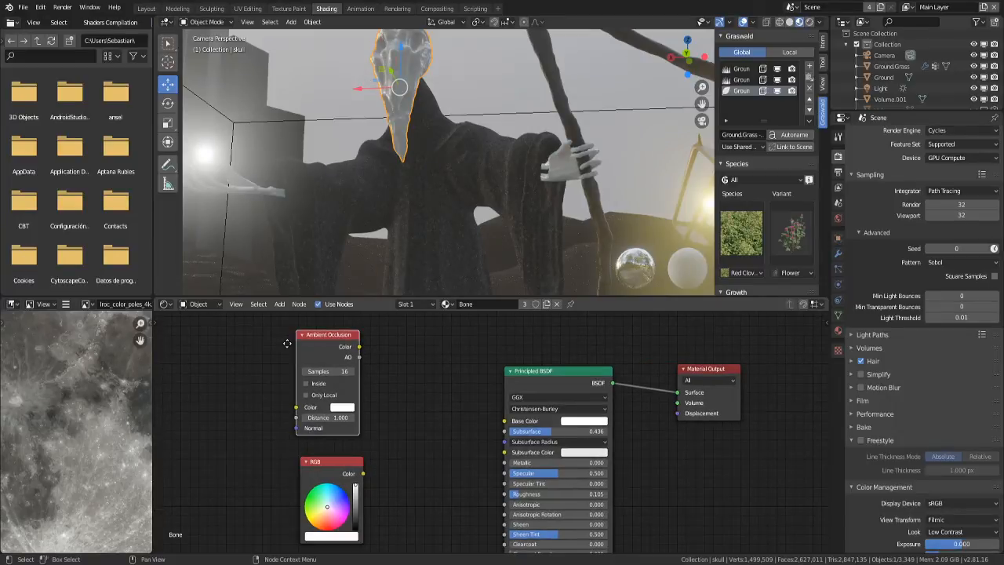
pyautogui.moveTo(322, 336); pyautogui.dragTo(504, 421)
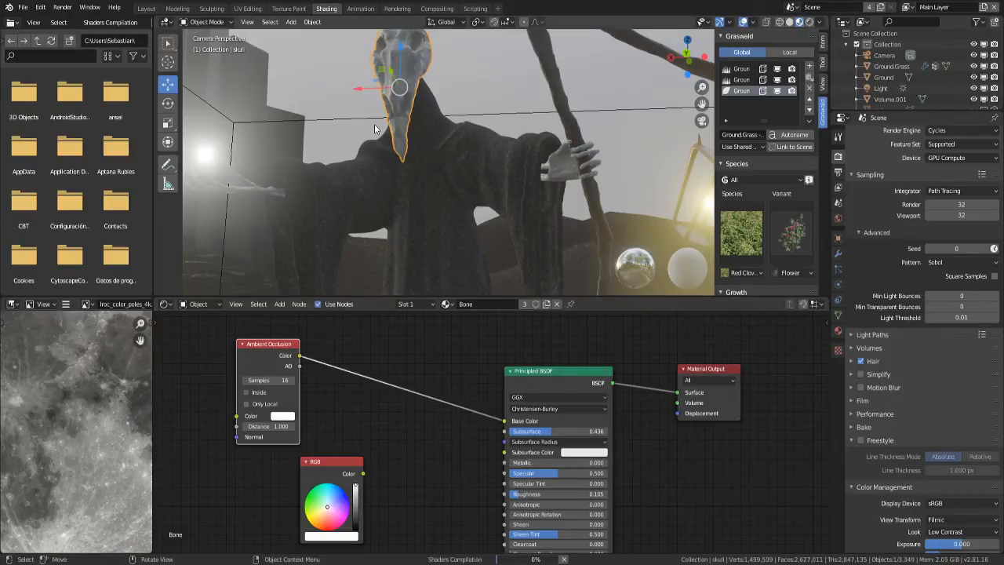
pyautogui.scroll(1, 278, 418)
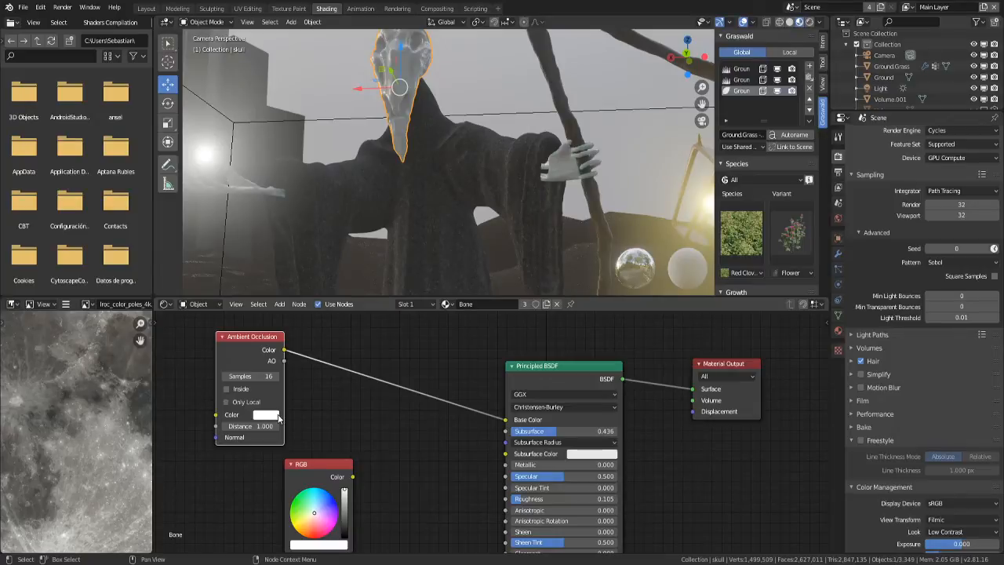
pyautogui.click(259, 424)
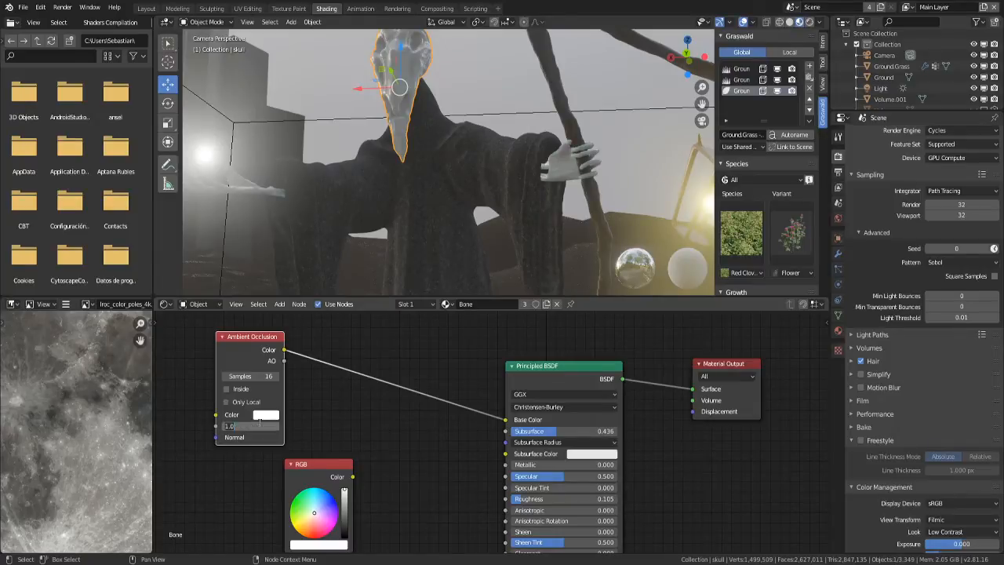
pyautogui.write('0.5')
pyautogui.press('Return')
# - Examine the skull's front up close in the material preview to judge the ambient occlusion effect
pyautogui.keyDown('shift'); pyautogui.moveTo(423, 73); pyautogui.dragTo(386, 81, button='middle'); pyautogui.keyUp('shift')
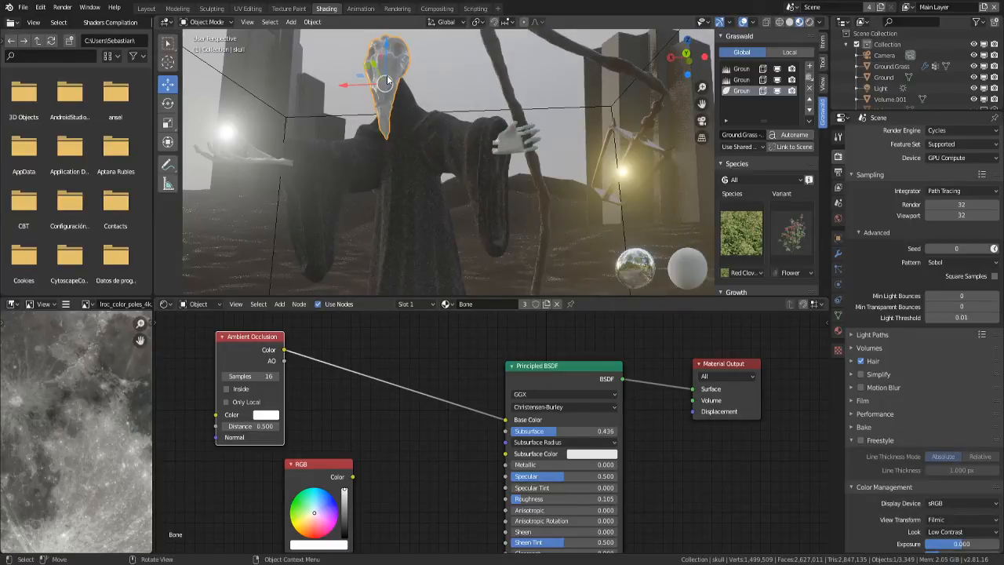
pyautogui.hotkey('shift', '`')
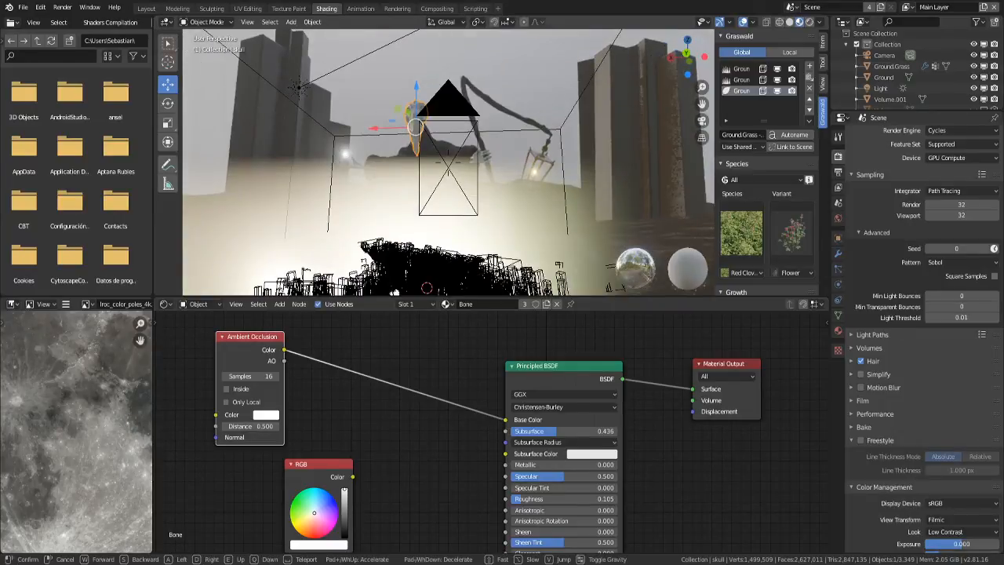
pyautogui.press('w')
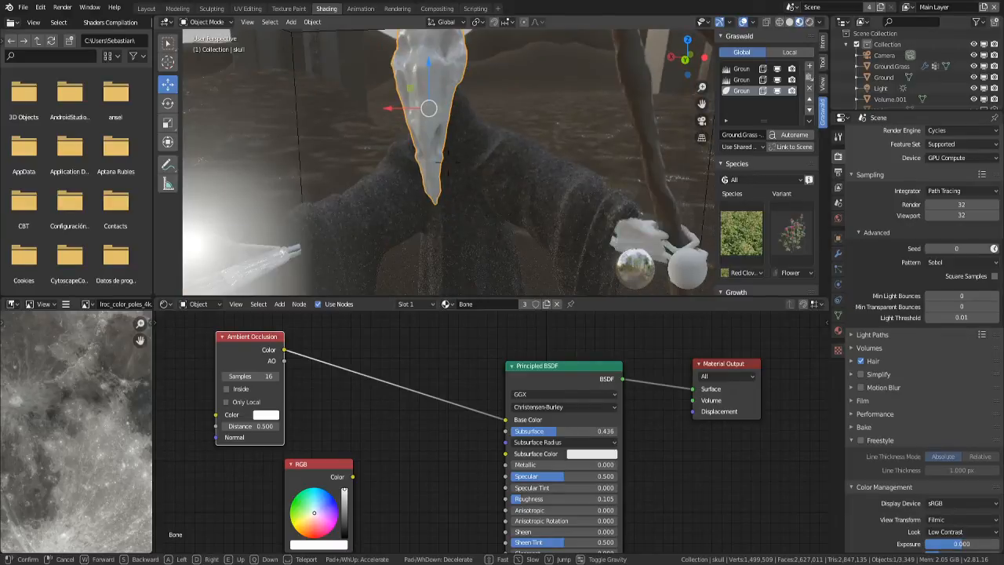
pyautogui.press('s')
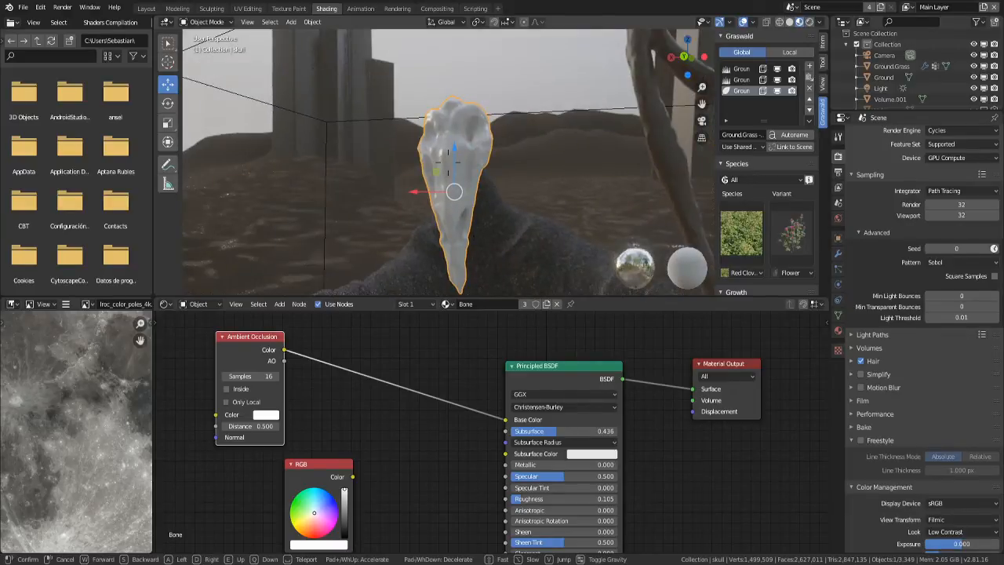
pyautogui.press('w')
pyautogui.click(448, 165)
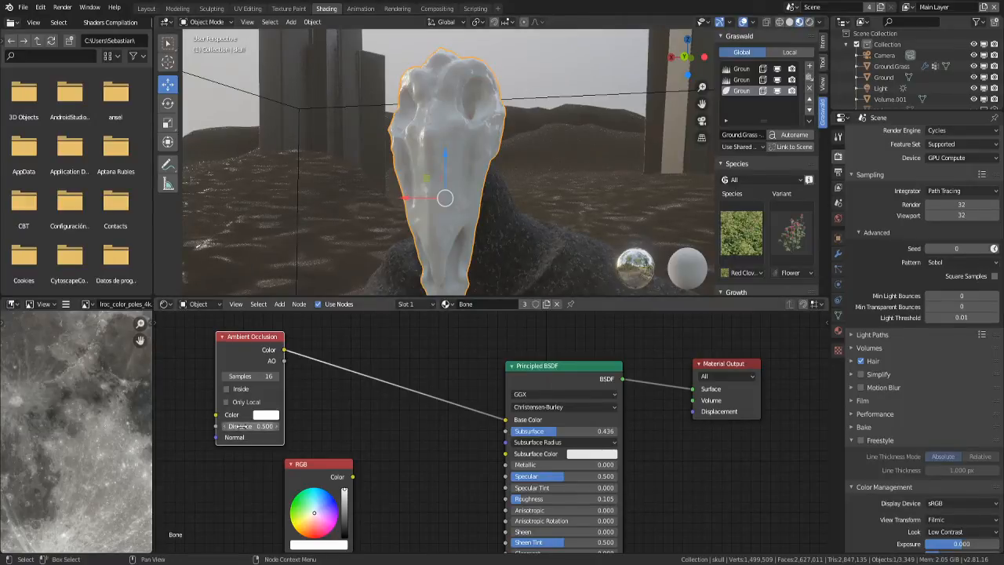
# - Set the Ambient Occlusion distance to 0.1 and samples to 32, and preview the node's color output directly on the skull
pyautogui.moveTo(241, 426); pyautogui.dragTo(244, 426)
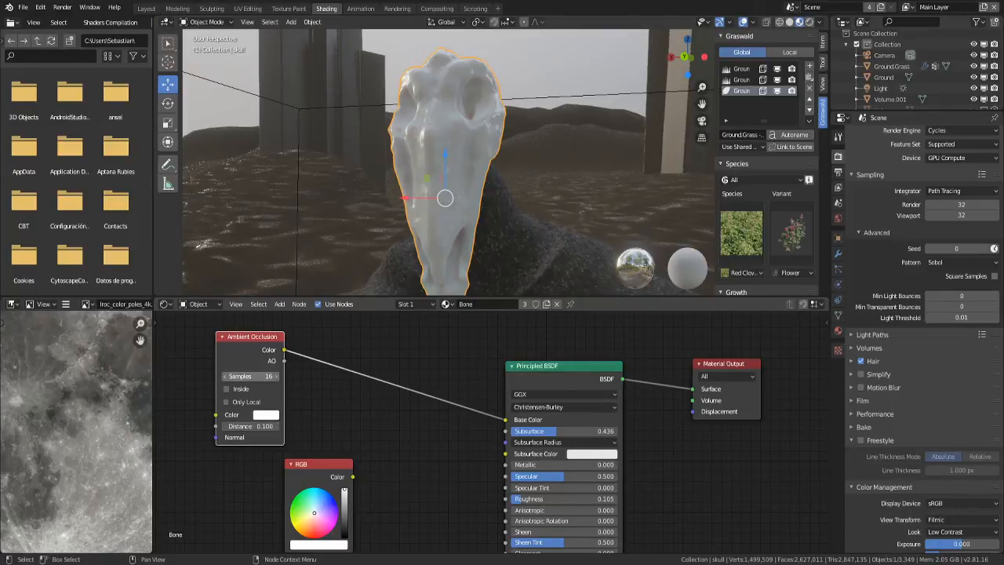
pyautogui.moveTo(249, 376); pyautogui.dragTo(256, 374)
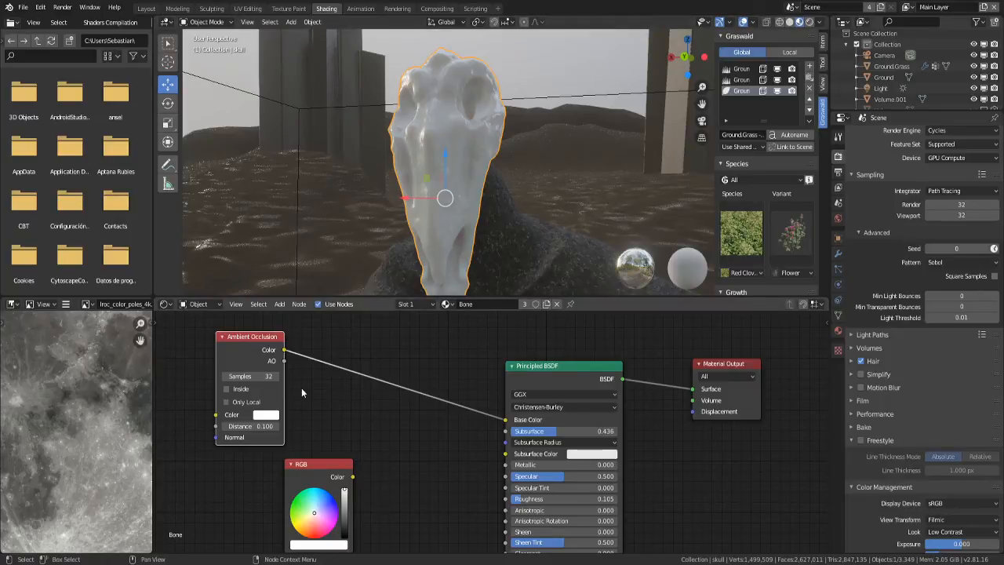
pyautogui.keyDown('ctrl'); pyautogui.keyDown('shift'); pyautogui.click(252, 365); pyautogui.keyUp('shift'); pyautogui.keyUp('ctrl')
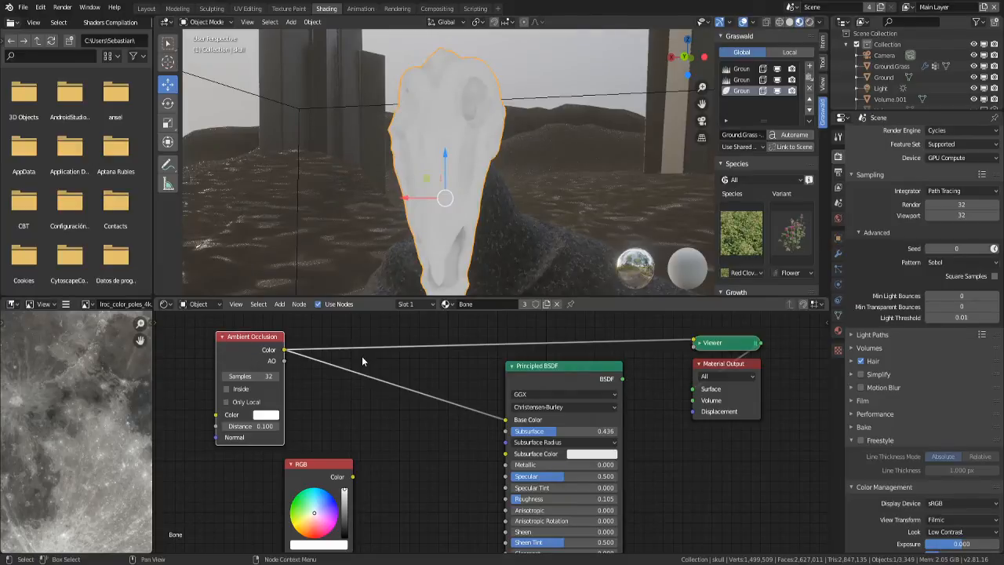
# - Try the Inside and Only Local options of the Ambient Occlusion node and raise its distance to 10
pyautogui.click(226, 389)
pyautogui.click(234, 392)
pyautogui.click(226, 402)
pyautogui.click(226, 403)
pyautogui.moveTo(240, 425); pyautogui.dragTo(269, 422)
pyautogui.click(266, 415)
pyautogui.moveTo(337, 314); pyautogui.dragTo(336, 268)
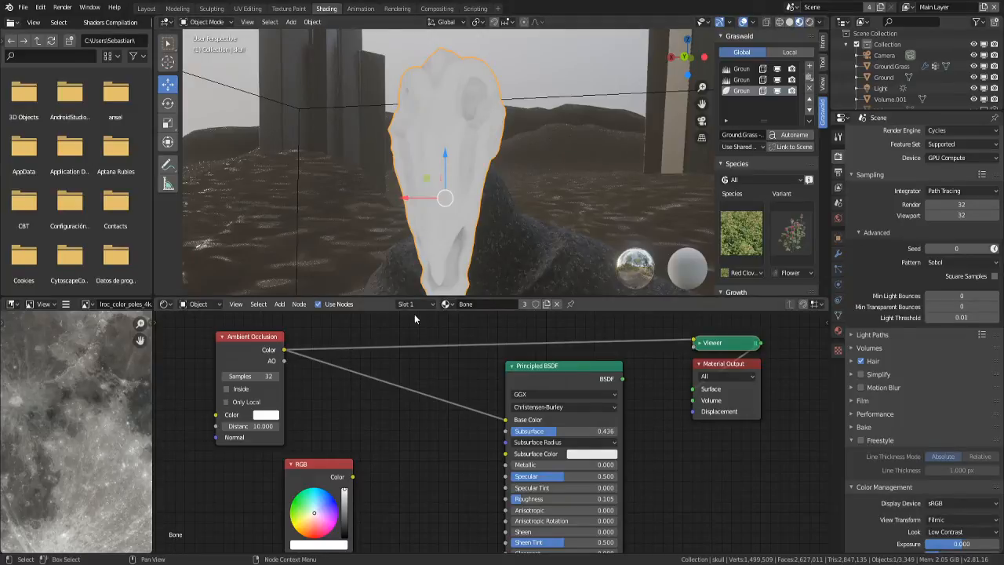
# - Replace the Ambient Occlusion node with a ColorRamp node placed above the RGB node
pyautogui.click(240, 342)
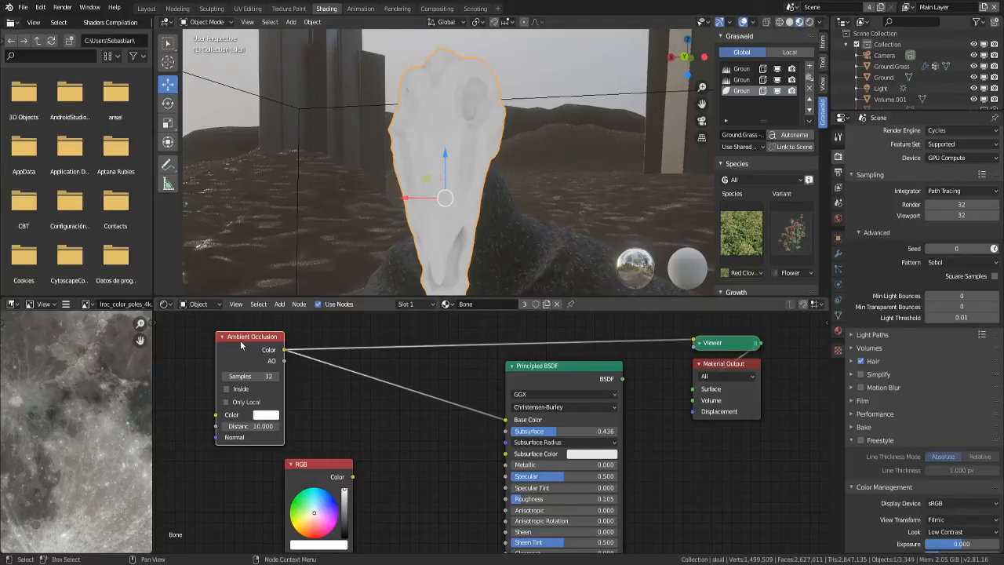
pyautogui.press('x')
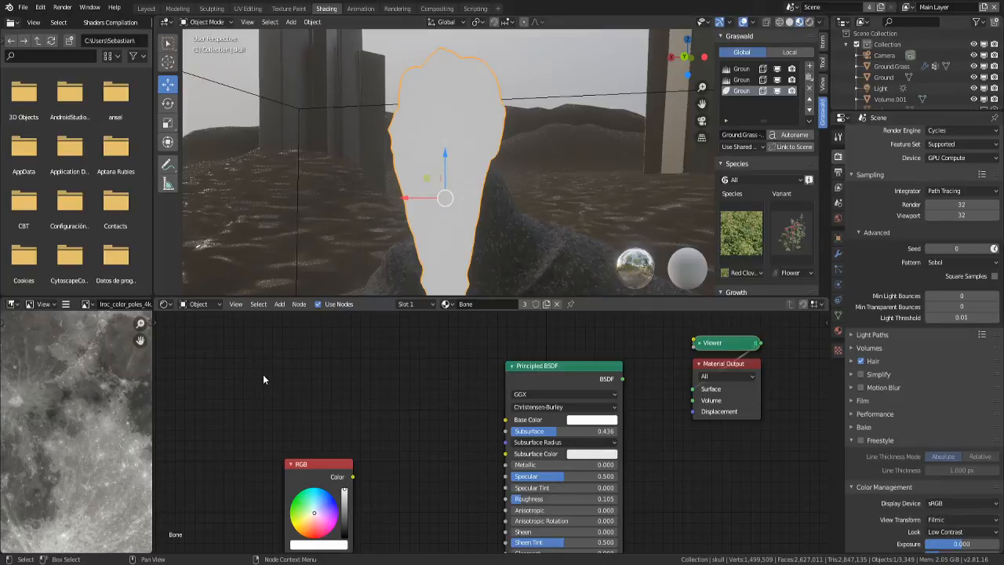
pyautogui.hotkey('shift', 'a')
pyautogui.press('s')
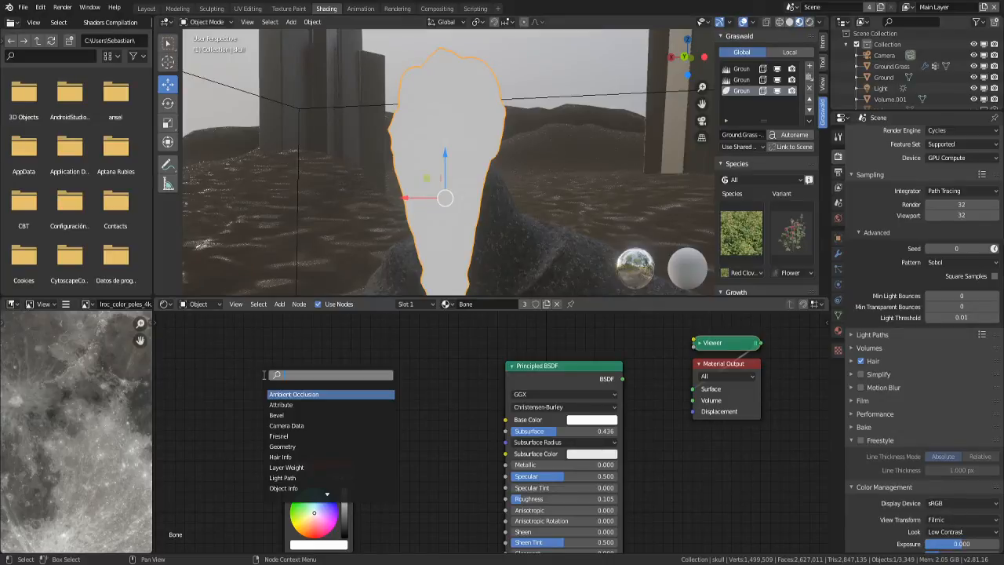
pyautogui.write('ramp')
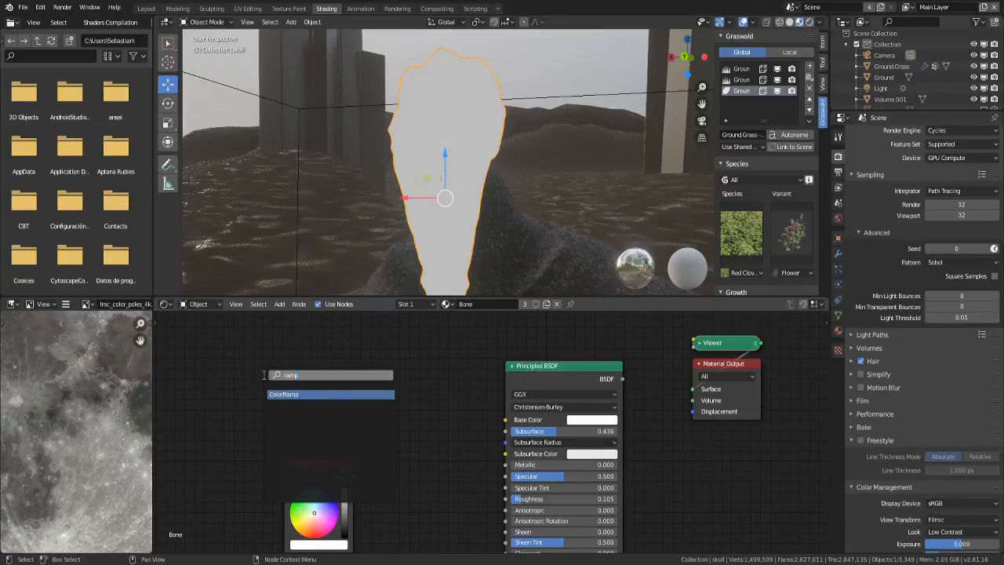
pyautogui.press('Return')
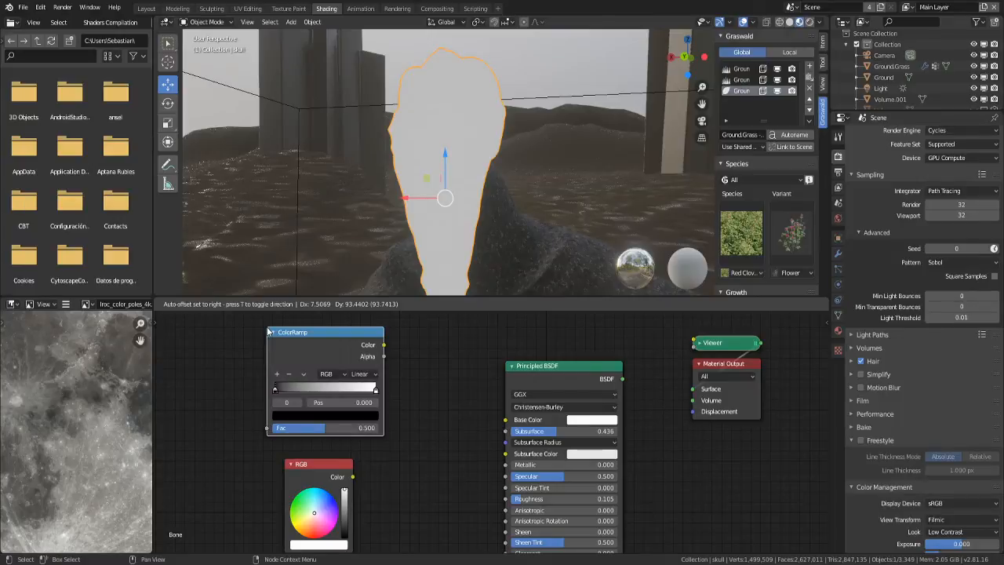
pyautogui.click(269, 332)
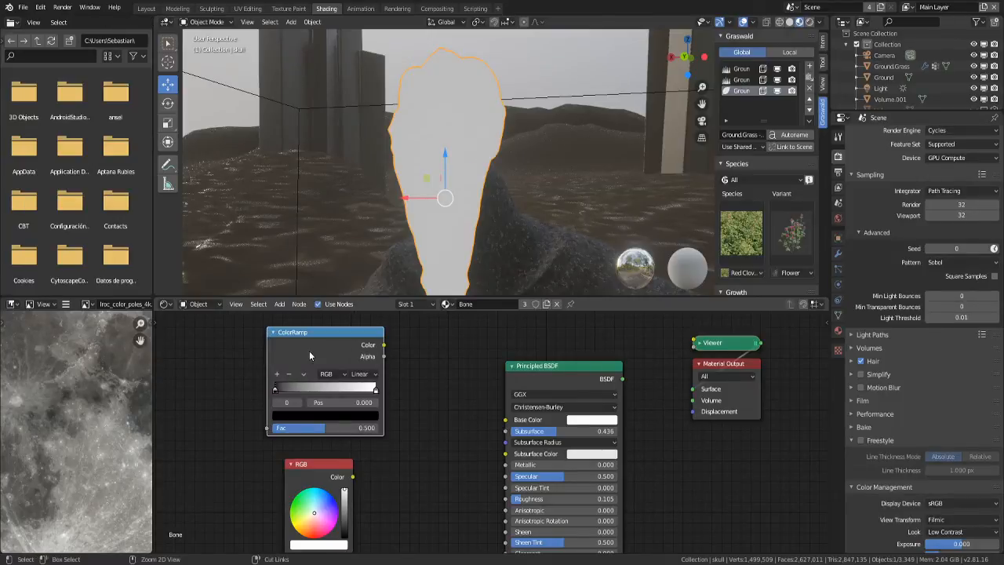
# - Preview the ColorRamp's alpha output on the skull and delete the ColorRamp node
pyautogui.keyDown('ctrl'); pyautogui.keyDown('shift'); pyautogui.click(309, 351); pyautogui.keyUp('shift'); pyautogui.keyUp('ctrl')
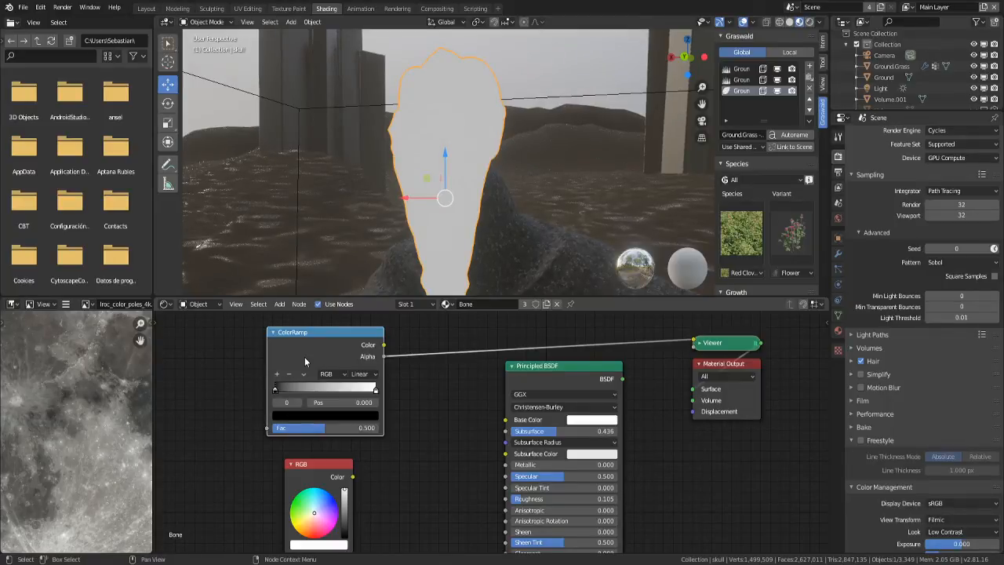
pyautogui.moveTo(304, 356); pyautogui.dragTo(391, 362, button='middle')
pyautogui.click(256, 403)
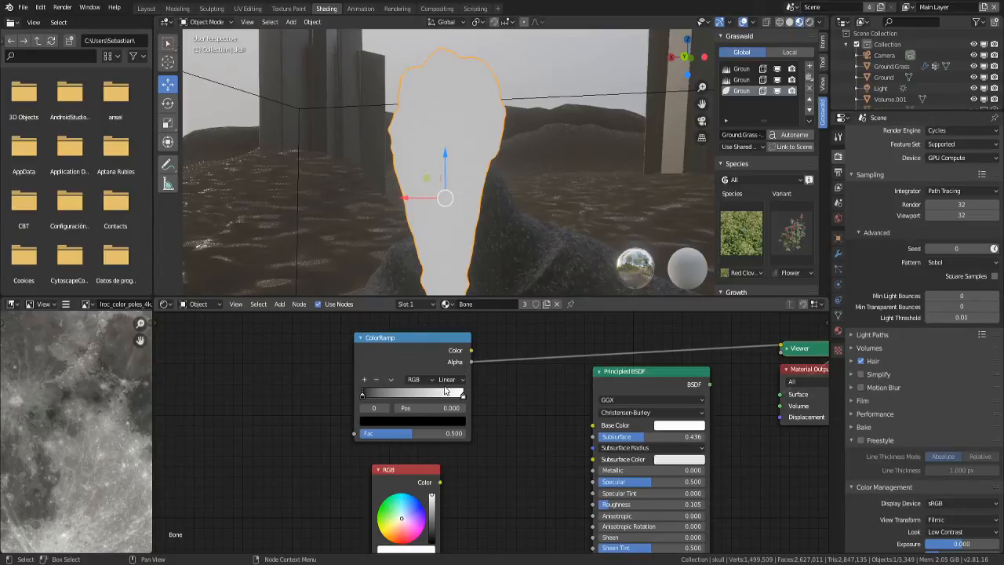
pyautogui.hotkey('shift', 'a')
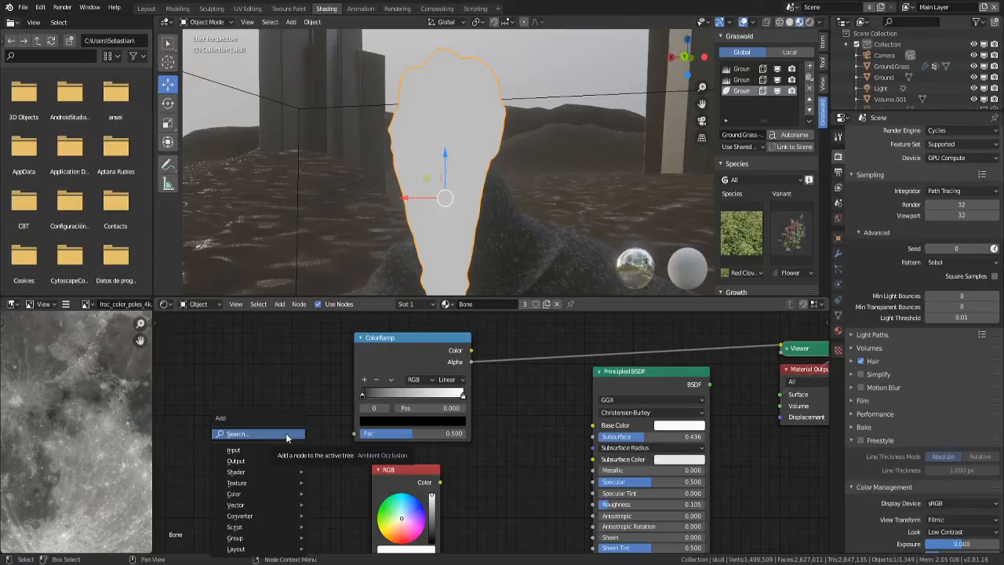
pyautogui.click(395, 344)
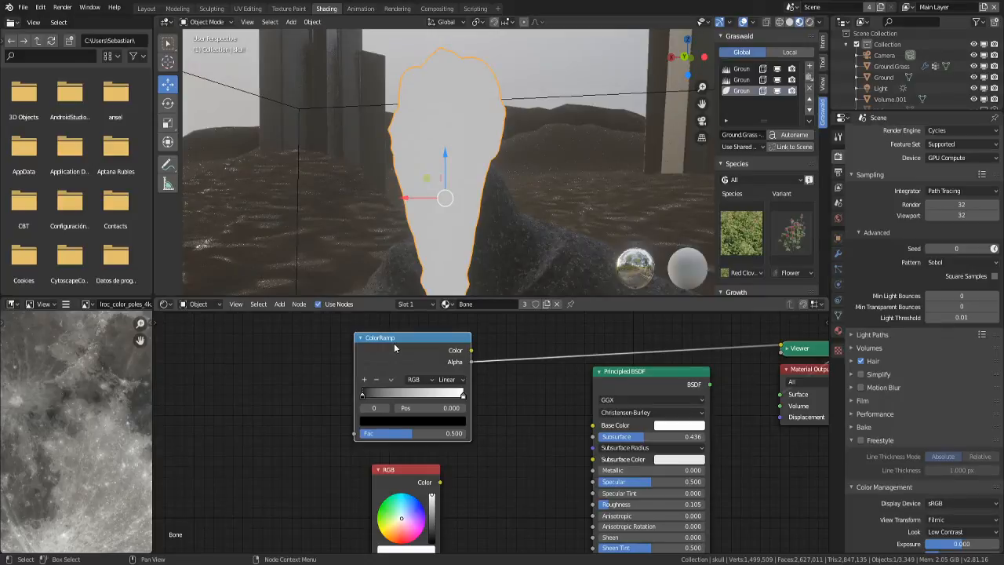
pyautogui.press('x')
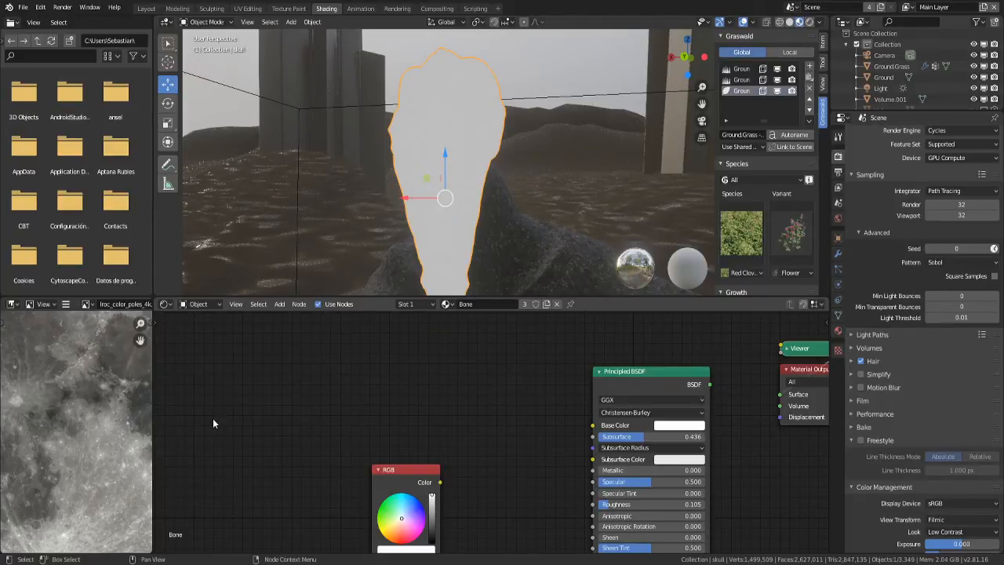
# - Add an Ambient Occlusion node to the Bone material, up and left of the RGB node
pyautogui.press('F3')
pyautogui.write('amb')
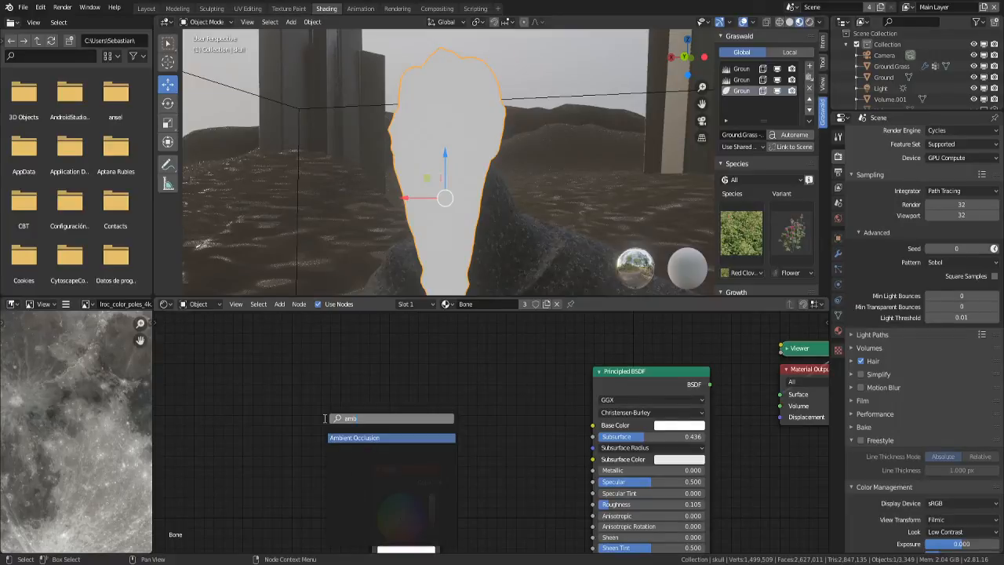
pyautogui.press('Return')
pyautogui.click(323, 418)
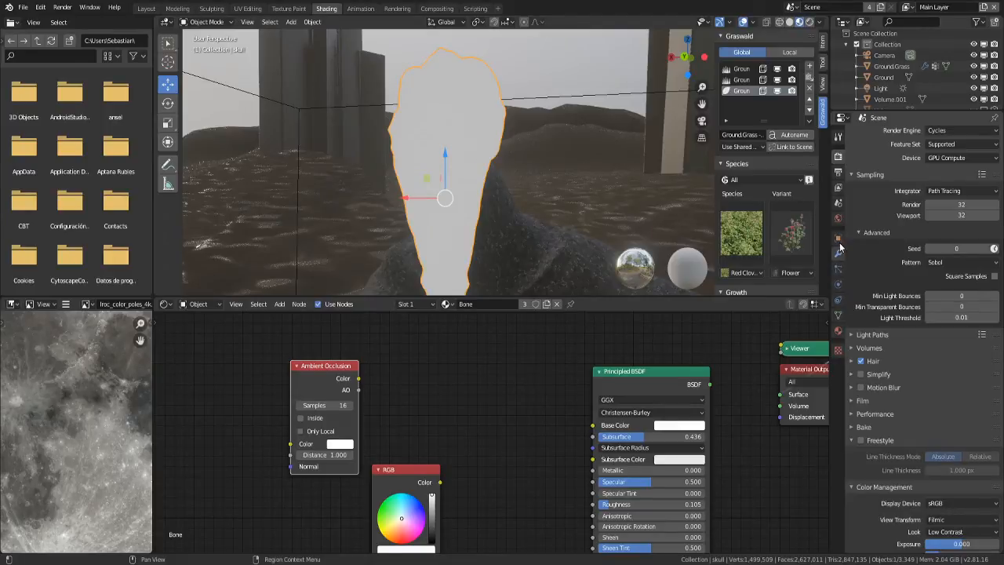
# - Enable Ambient Occlusion in the scene's world settings
pyautogui.click(838, 218)
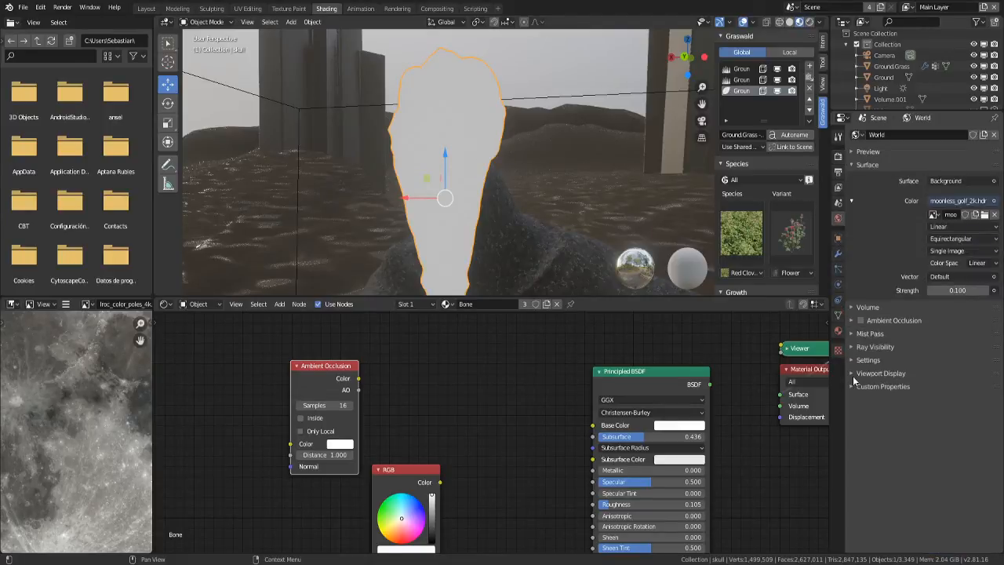
pyautogui.click(852, 348)
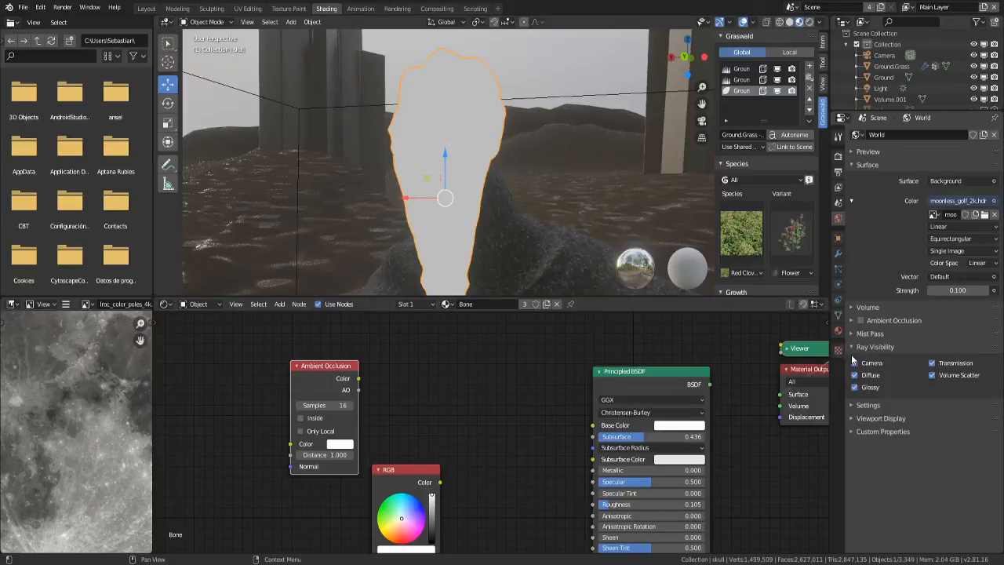
pyautogui.click(852, 346)
pyautogui.click(853, 320)
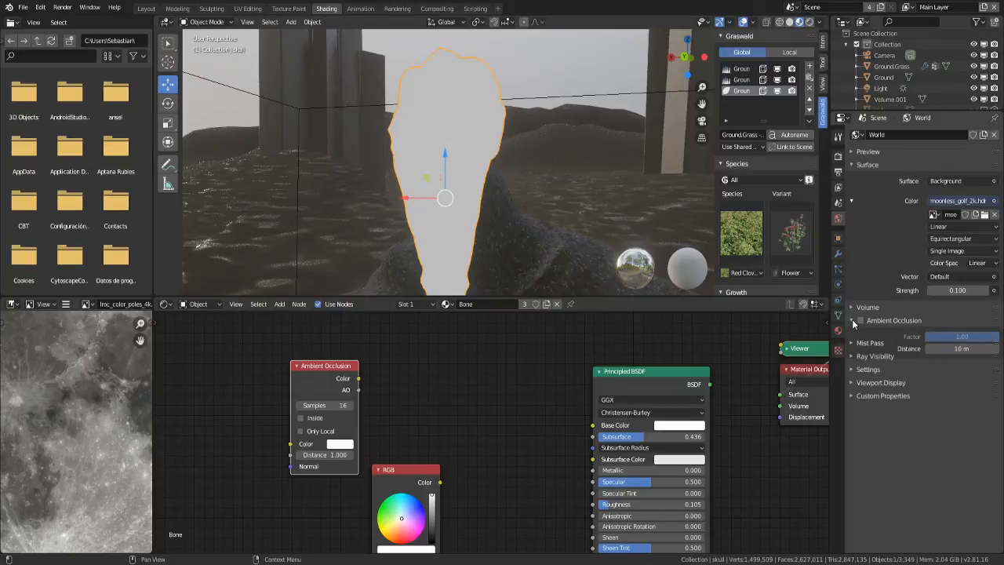
pyautogui.click(860, 321)
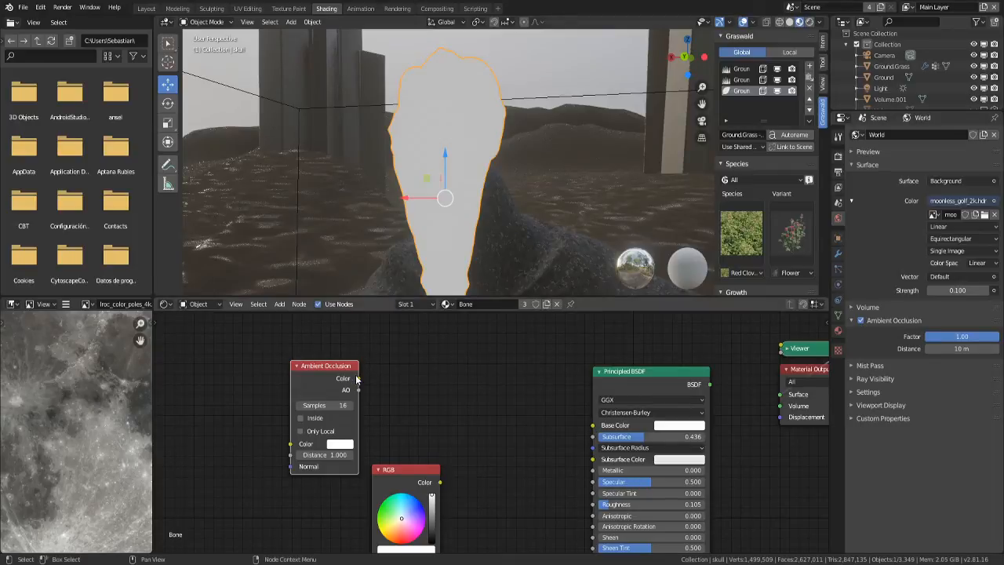
# - Link the Ambient Occlusion color to the Principled BSDF's Base Color, preview it on the skull and set its samples to 32
pyautogui.moveTo(358, 378); pyautogui.dragTo(592, 424)
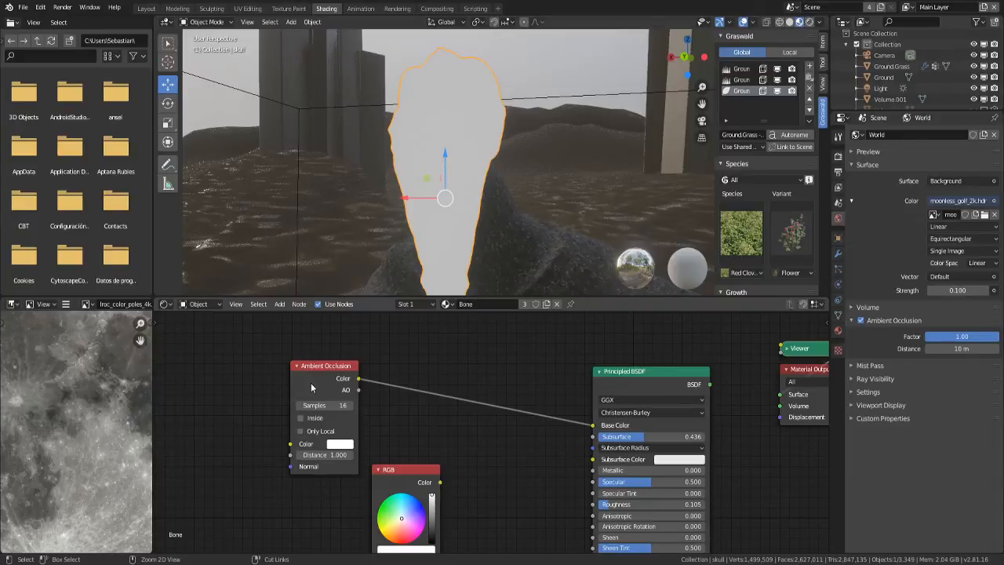
pyautogui.keyDown('ctrl'); pyautogui.keyDown('shift'); pyautogui.click(342, 380); pyautogui.keyUp('shift'); pyautogui.keyUp('ctrl')
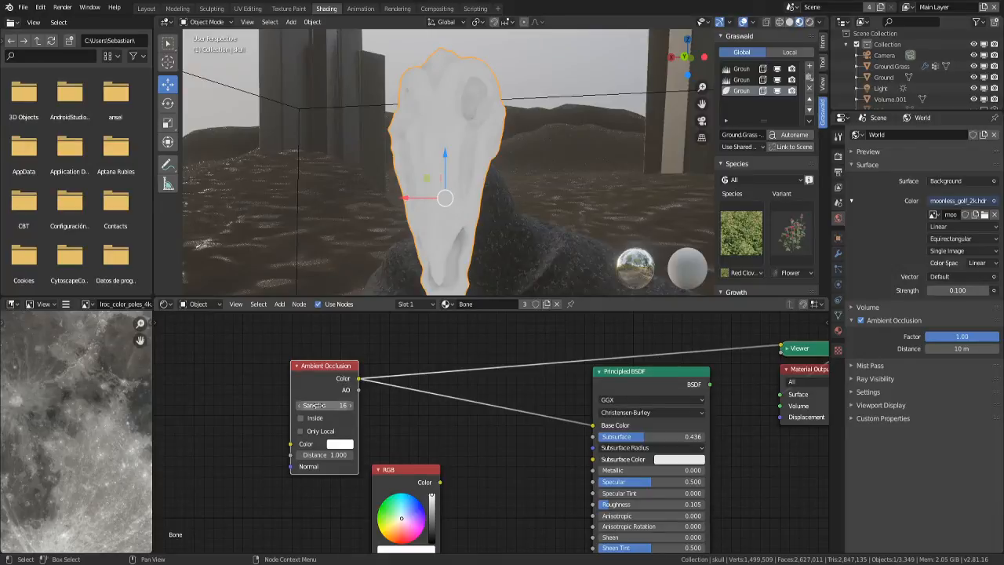
pyautogui.moveTo(314, 405); pyautogui.dragTo(380, 409)
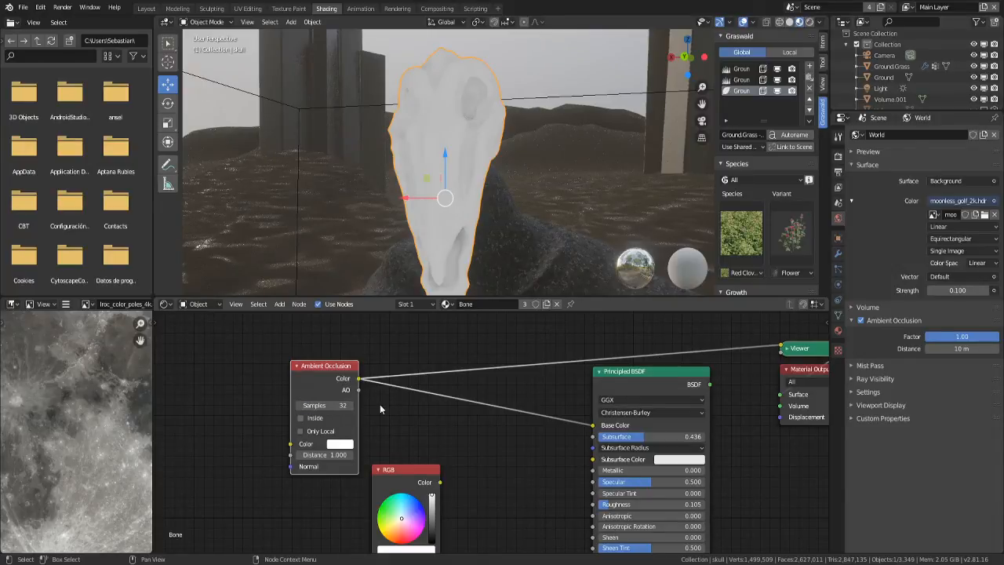
# - Try Ambient Occlusion sample counts of 34 and 128 on the skull preview
pyautogui.click(325, 405)
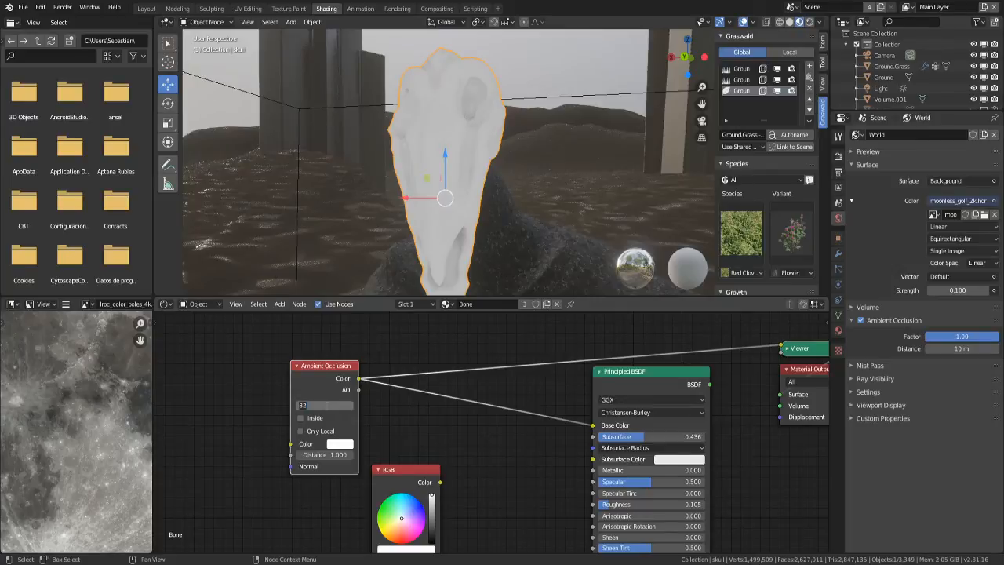
pyautogui.write('34')
pyautogui.press('Return')
pyautogui.click(326, 405)
pyautogui.write('128')
pyautogui.press('Return')
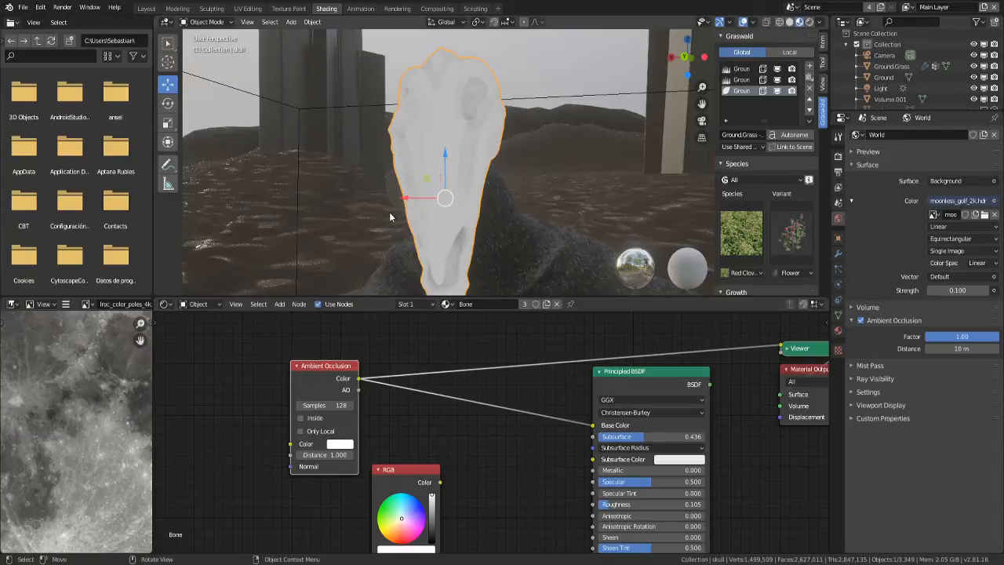
pyautogui.moveTo(389, 212); pyautogui.dragTo(396, 173, button='middle')
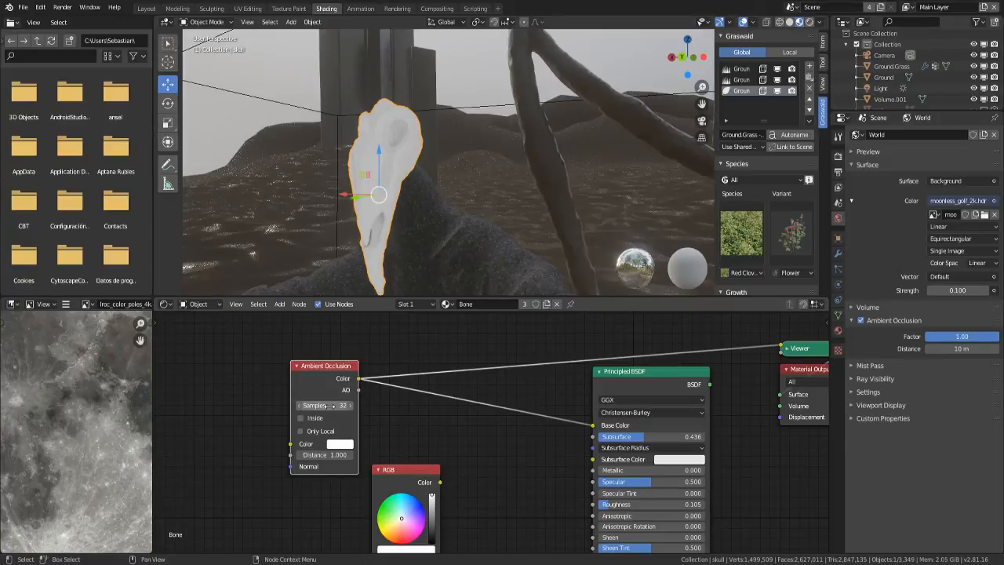
# - Add a ColorRamp node between the Ambient Occlusion node and the Principled BSDF, fed by the occlusion color and previewed on the skull
pyautogui.hotkey('shift', 'a')
pyautogui.click(435, 415)
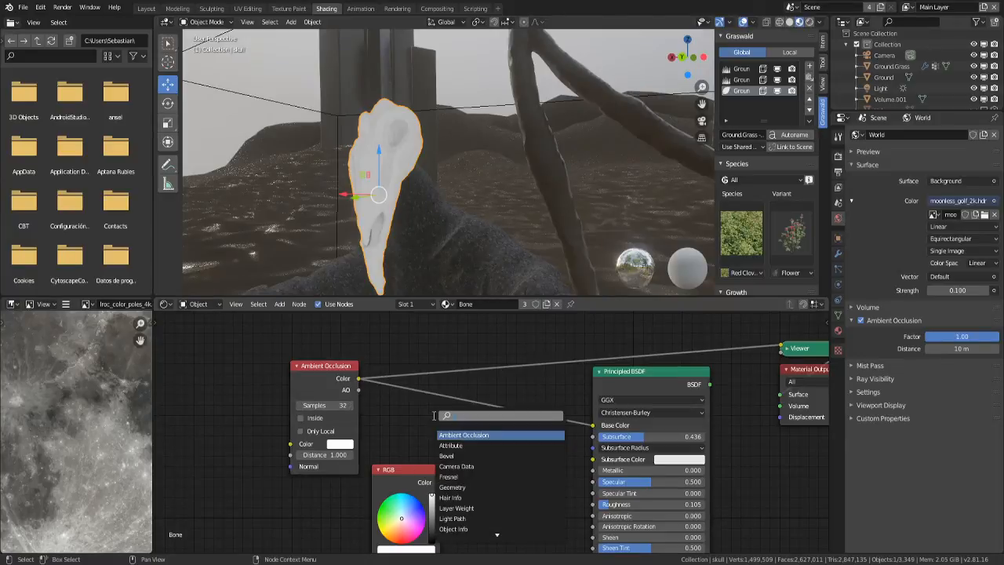
pyautogui.write('ramp')
pyautogui.press('Return')
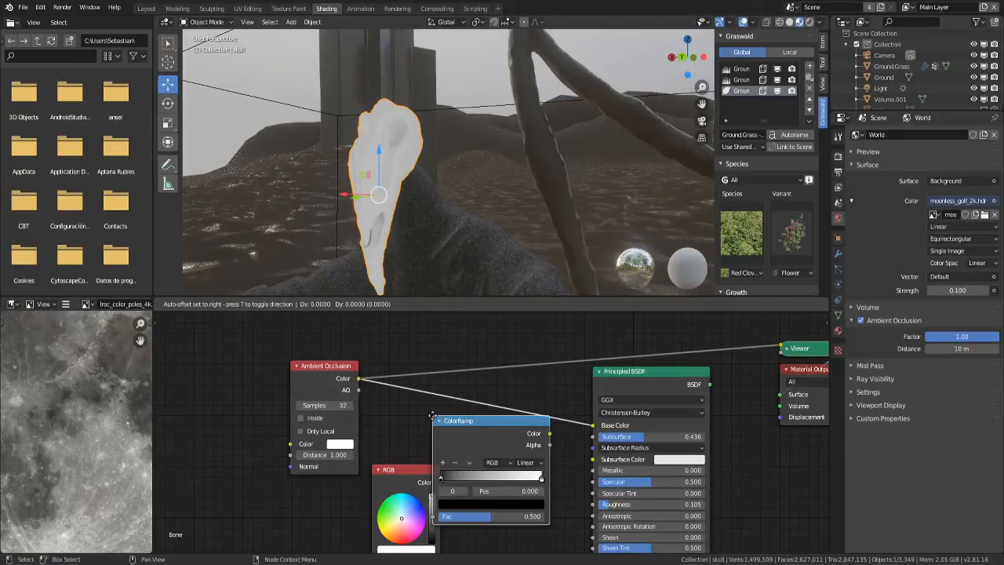
pyautogui.click(424, 375)
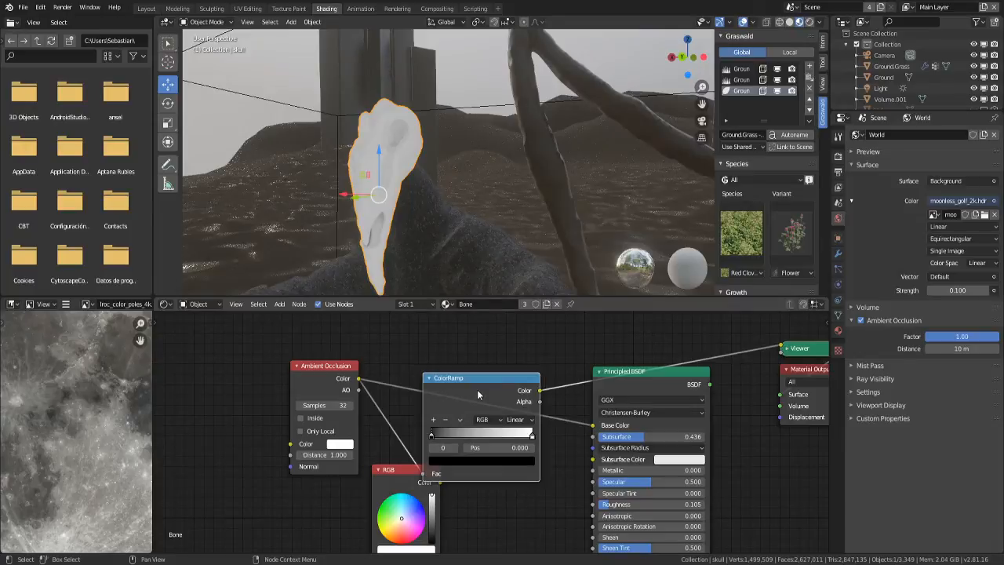
pyautogui.moveTo(478, 394); pyautogui.dragTo(482, 363)
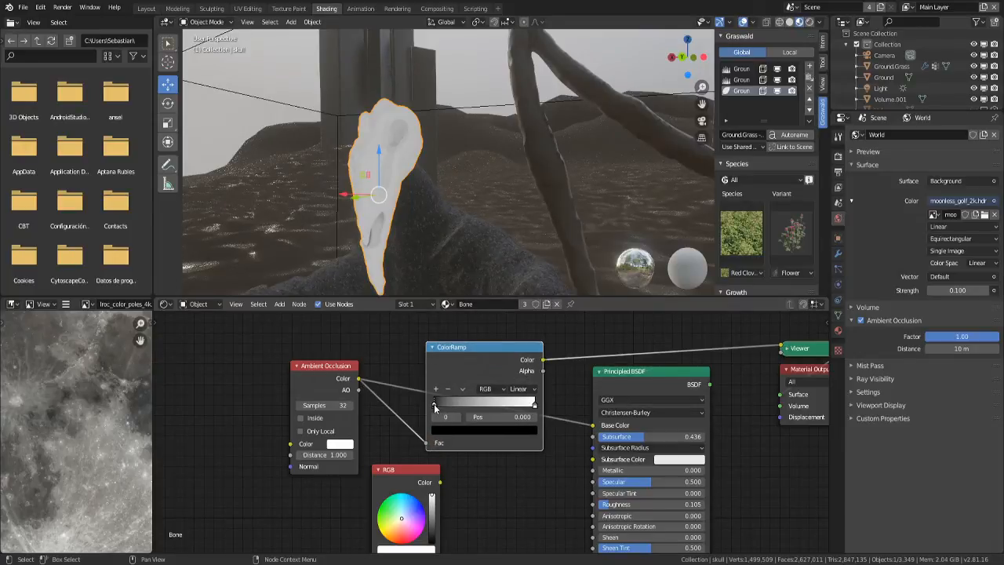
# - Feed the ColorRamp from the Ambient Occlusion node's AO output and move its black stop to position 0.764
pyautogui.moveTo(434, 403); pyautogui.dragTo(515, 401)
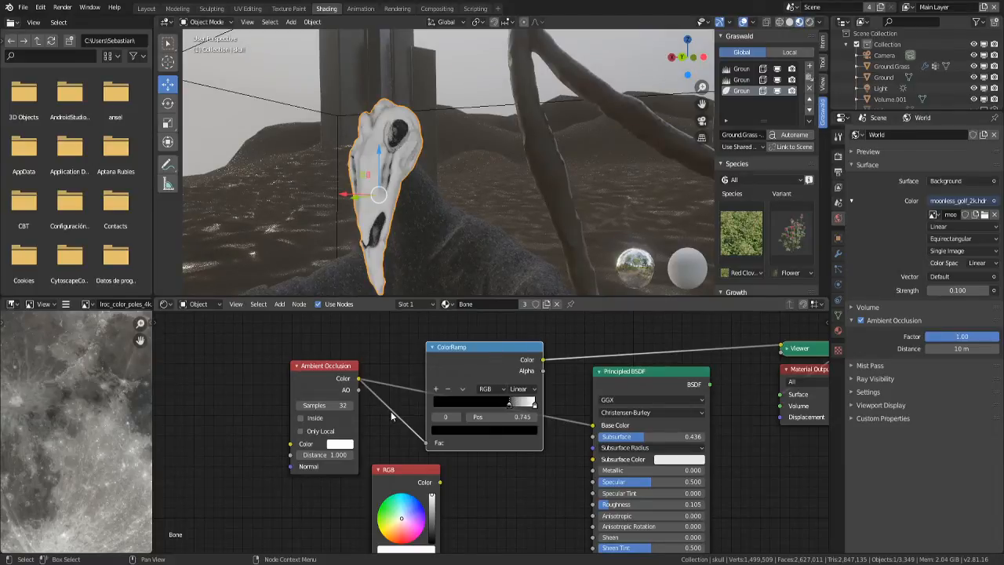
pyautogui.moveTo(390, 411); pyautogui.dragTo(425, 440)
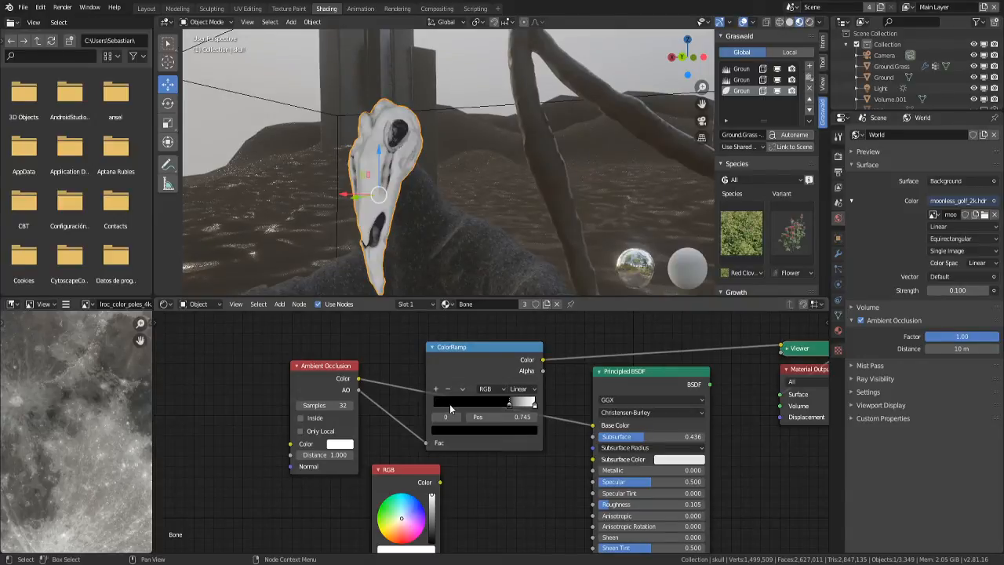
pyautogui.moveTo(508, 403); pyautogui.dragTo(510, 403)
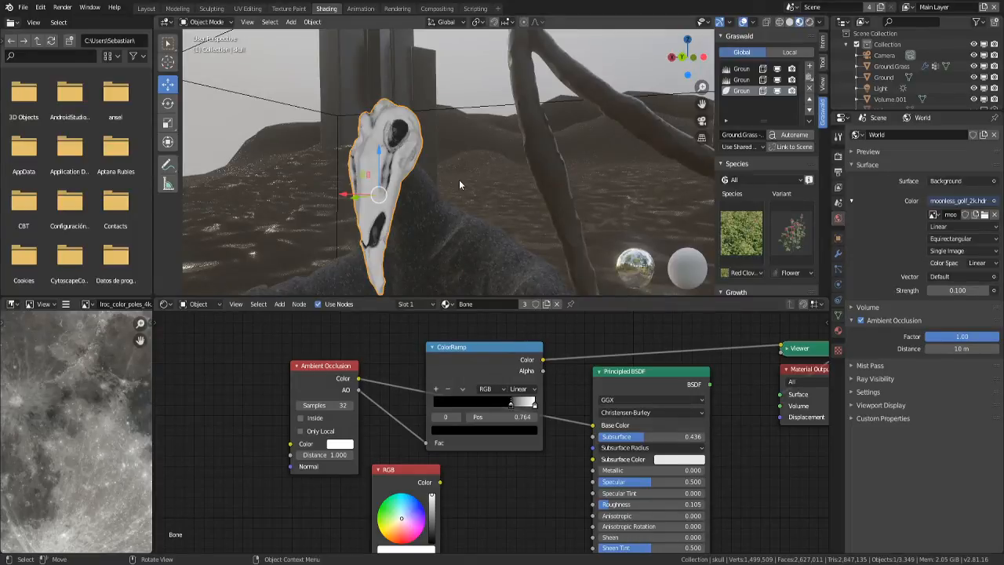
# - Check the occlusion preview around the skull and from the camera, and move the ColorRamp's black stop to position 0.836
pyautogui.moveTo(459, 180); pyautogui.dragTo(496, 208, button='middle')
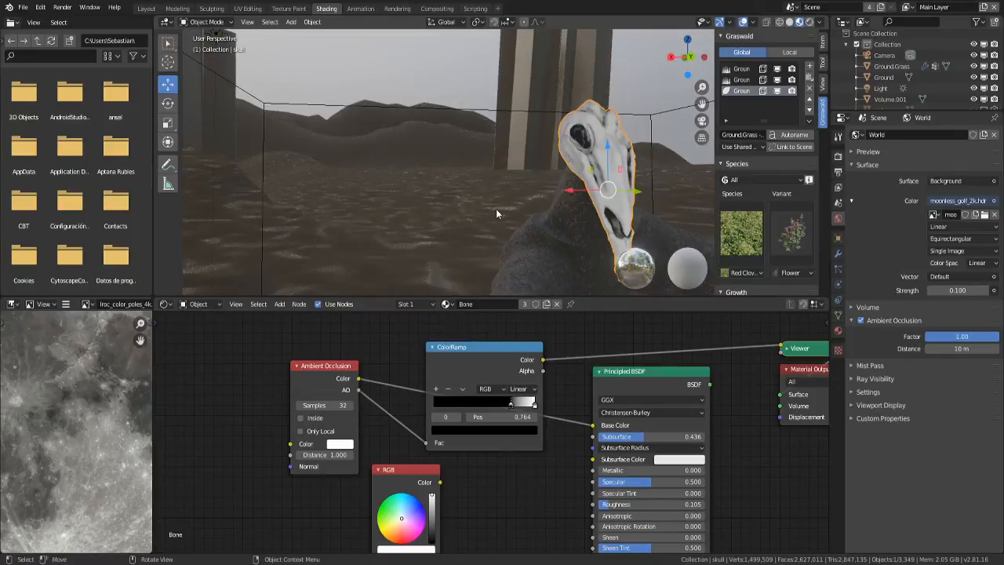
pyautogui.keyDown('shift'); pyautogui.moveTo(495, 208); pyautogui.dragTo(430, 199, button='middle'); pyautogui.keyUp('shift')
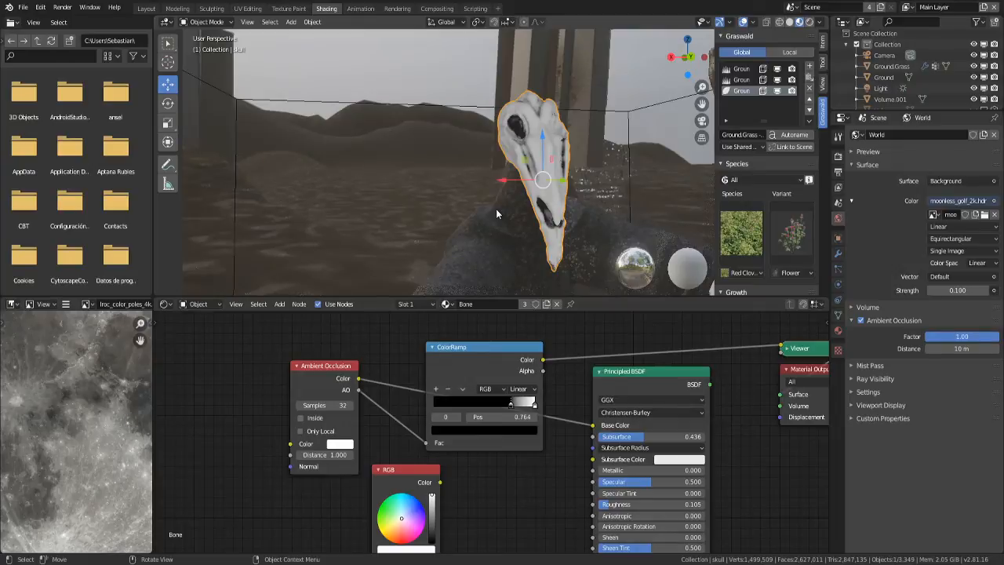
pyautogui.moveTo(496, 208); pyautogui.dragTo(443, 118, button='middle')
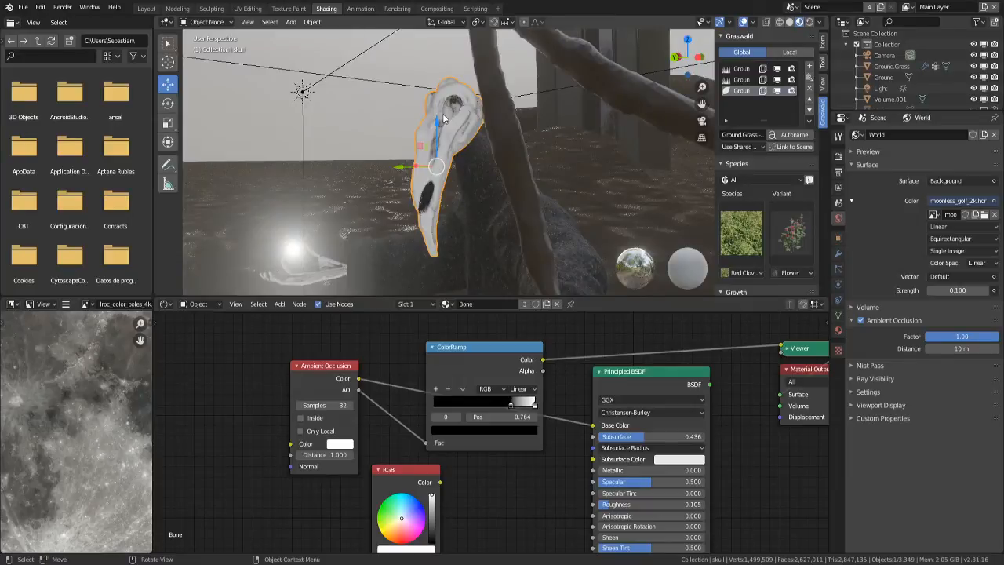
pyautogui.press('KP_0')
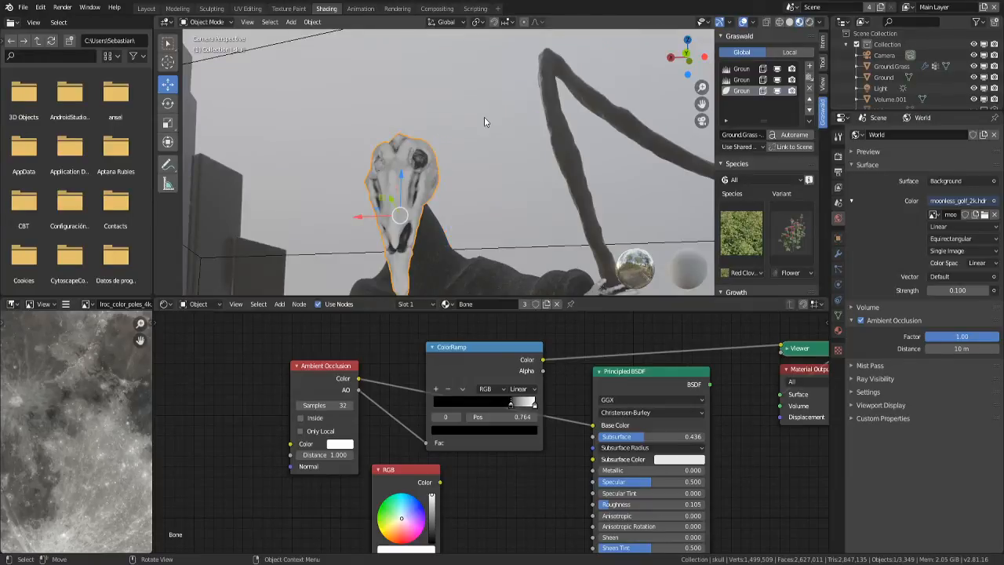
pyautogui.keyDown('shift'); pyautogui.moveTo(484, 117); pyautogui.dragTo(481, 75, button='middle'); pyautogui.keyUp('shift')
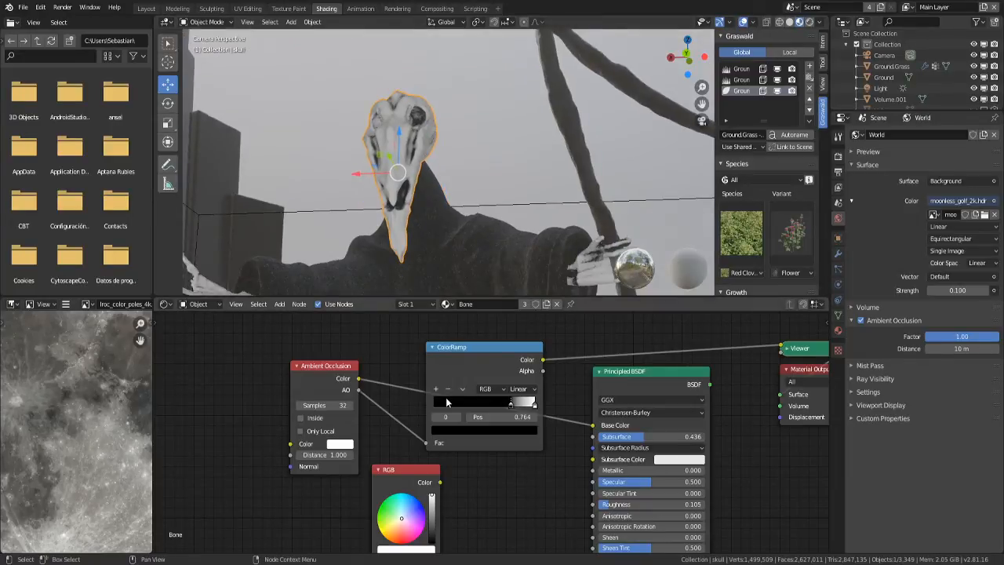
pyautogui.moveTo(510, 403); pyautogui.dragTo(517, 409)
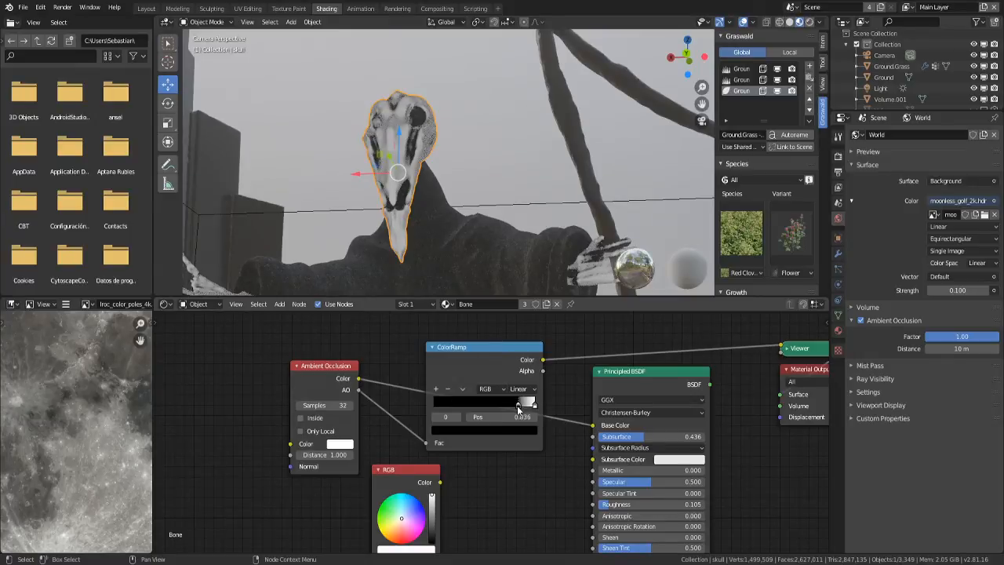
pyautogui.click(325, 405)
pyautogui.click(301, 433)
# - Connect the ColorRamp's color to the Principled BSDF's Base Color and compare the ramp preview with the full shader on the skull
pyautogui.keyDown('ctrl'); pyautogui.keyDown('shift'); pyautogui.click(632, 384); pyautogui.keyUp('shift'); pyautogui.keyUp('ctrl')
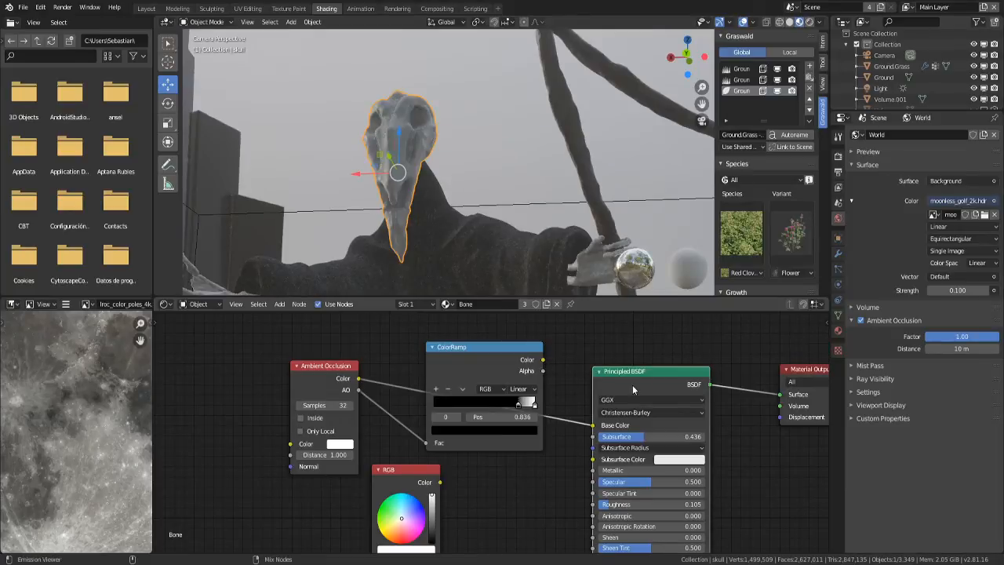
pyautogui.click(565, 382)
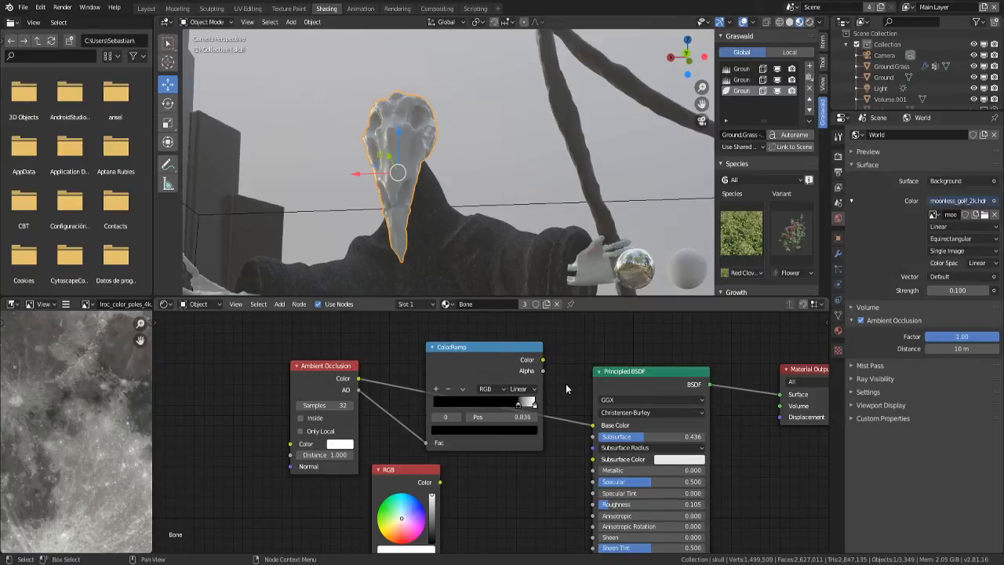
pyautogui.hotkey('ctrl', 'z')
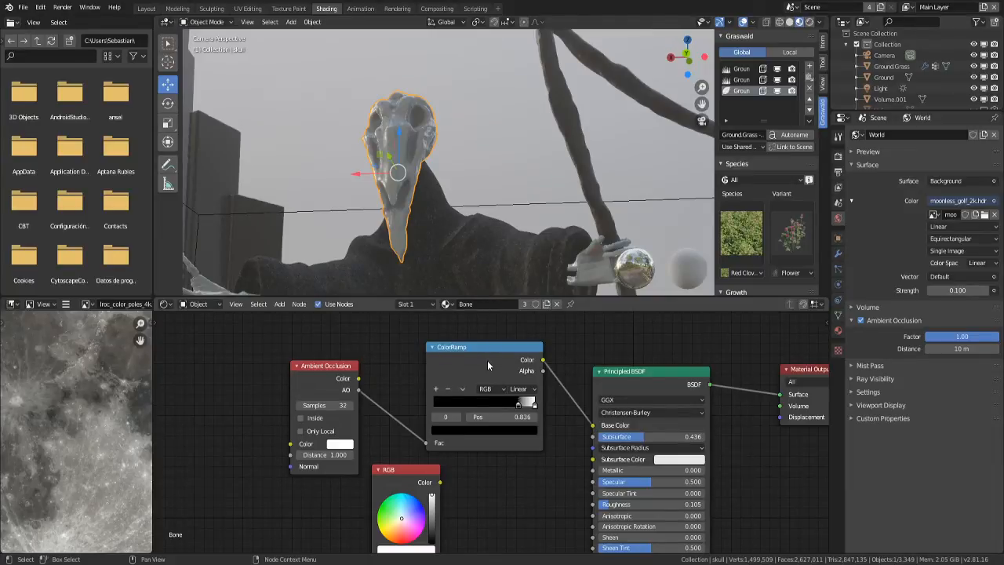
pyautogui.keyDown('ctrl'); pyautogui.keyDown('shift'); pyautogui.click(464, 362); pyautogui.keyUp('shift'); pyautogui.keyUp('ctrl')
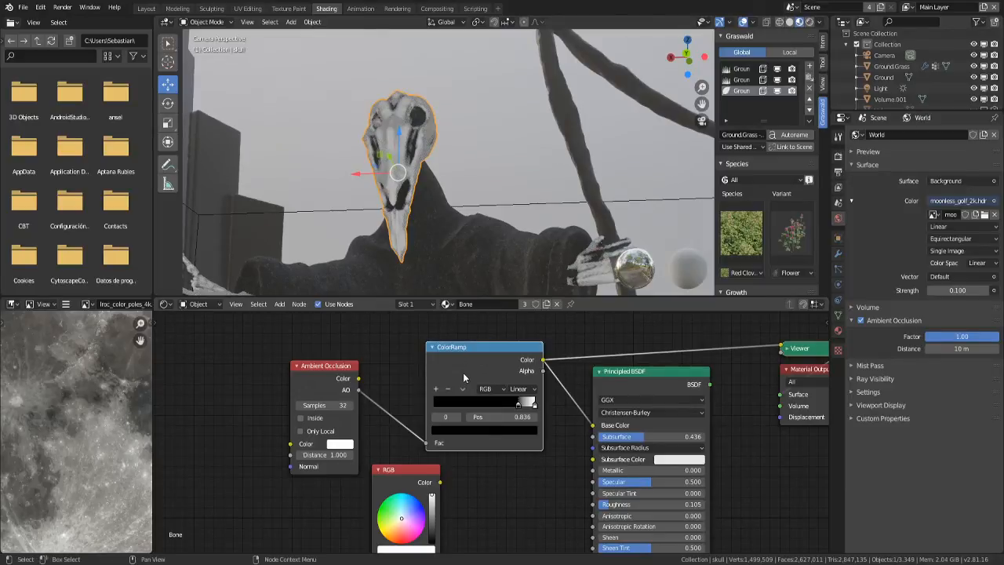
pyautogui.keyDown('ctrl'); pyautogui.keyDown('shift'); pyautogui.click(615, 384); pyautogui.keyUp('shift'); pyautogui.keyUp('ctrl')
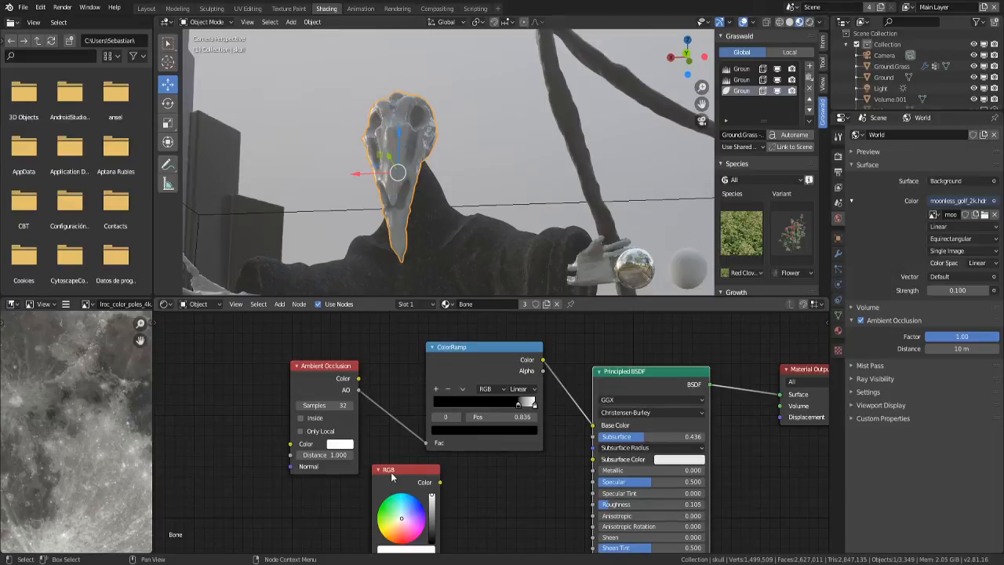
# - Try a 0.307 grey as the Ambient Occlusion node's color and restore it to white
pyautogui.click(339, 455)
pyautogui.press('Return')
pyautogui.click(339, 444)
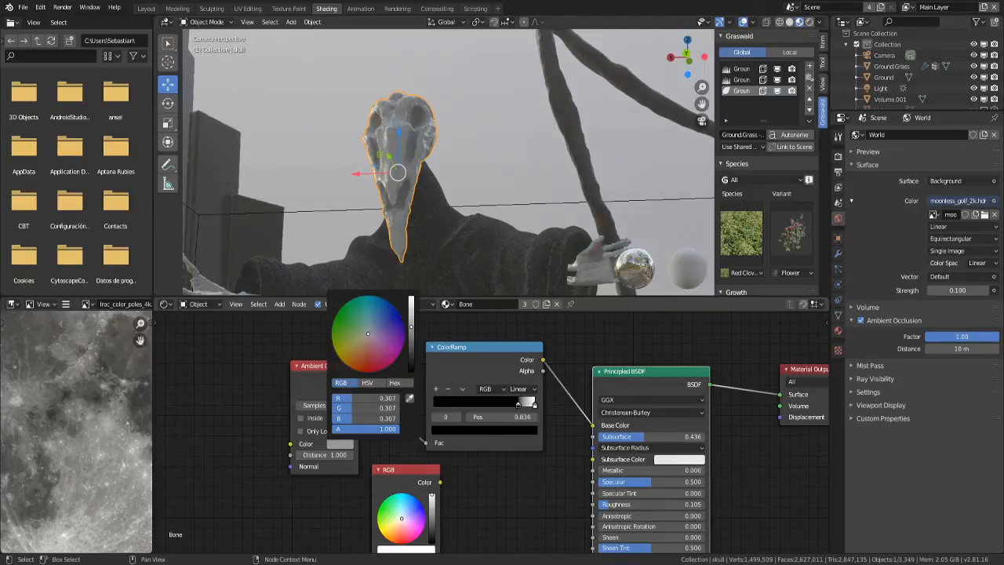
pyautogui.moveTo(411, 327); pyautogui.dragTo(411, 297)
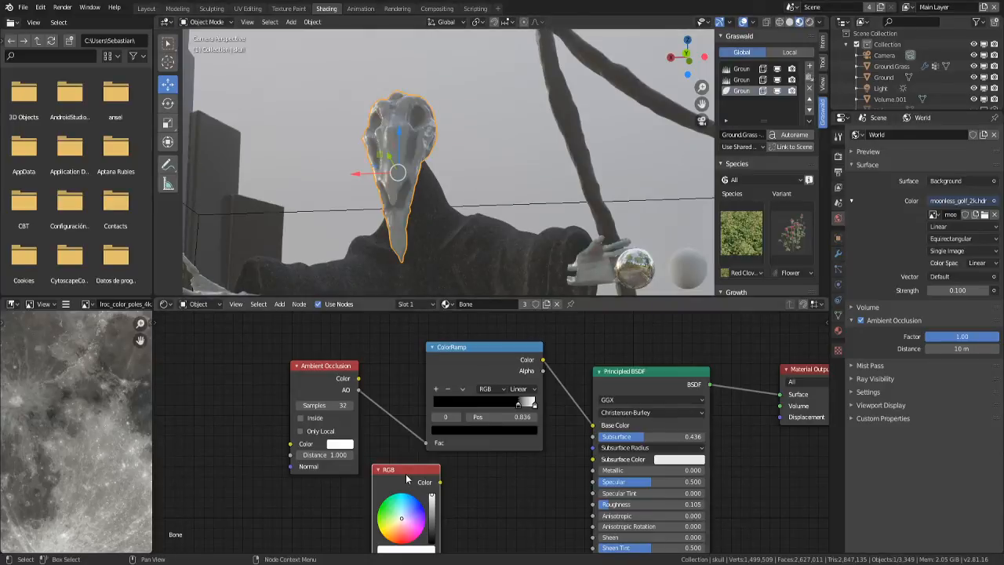
# - Move the RGB node lower, clear of the ColorRamp, and examine the shaded skull up close through the camera
pyautogui.moveTo(405, 477); pyautogui.dragTo(399, 499)
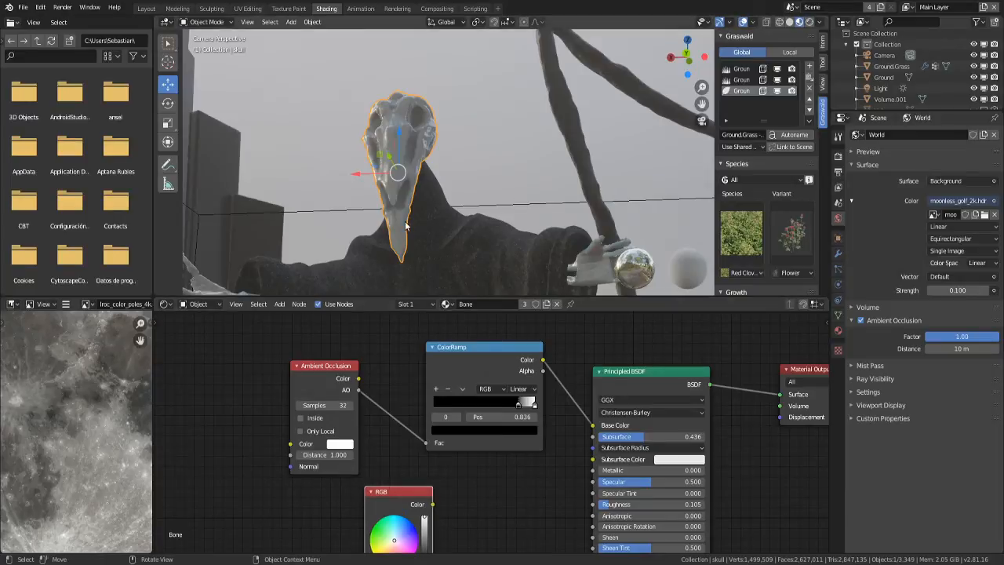
pyautogui.press('KP_0')
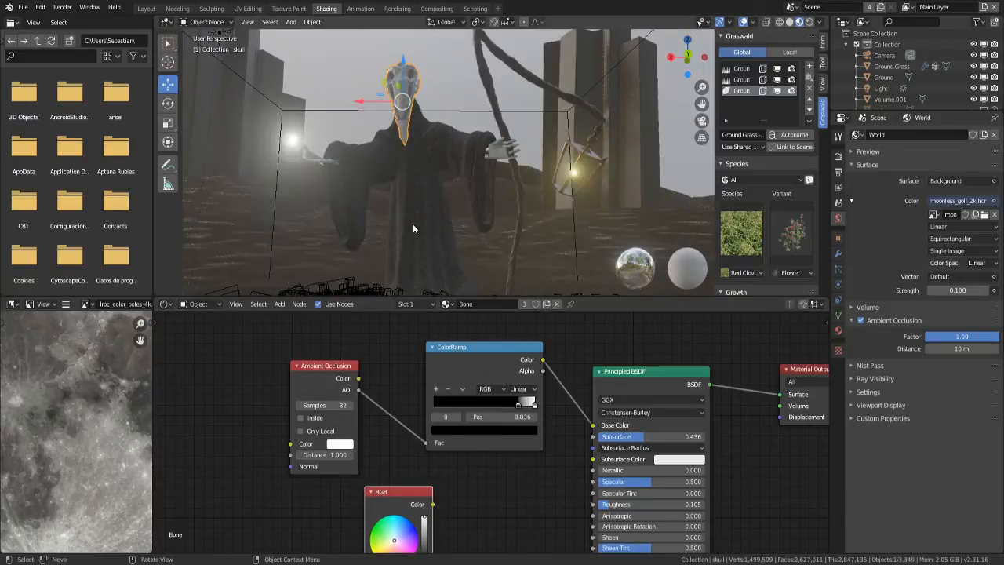
pyautogui.press('KP_0')
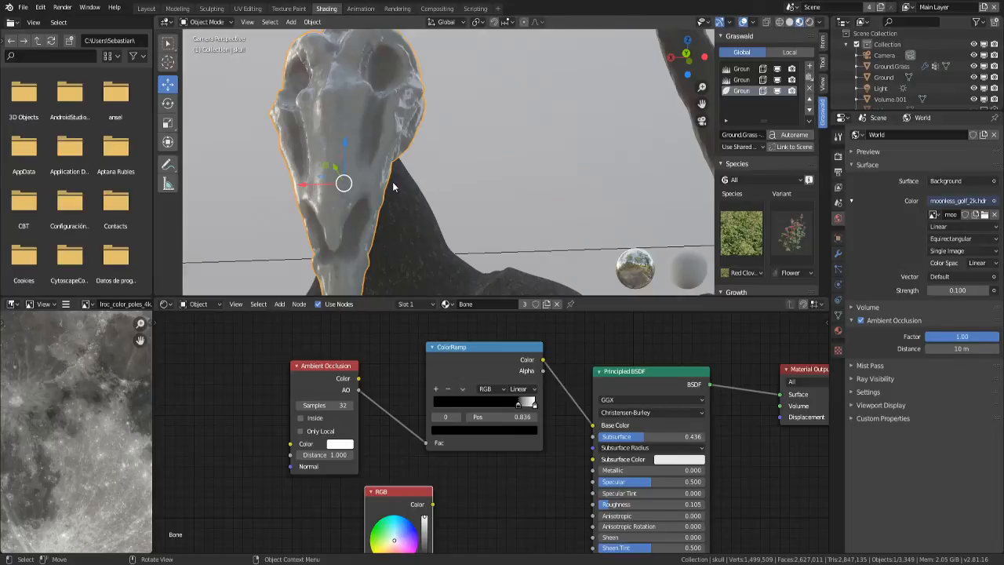
# - Reduce the Principled BSDF's Subsurface to 0.164 and check the skull's shading from the camera
pyautogui.moveTo(592, 424)
pyautogui.mouseDown()
pyautogui.moveTo(562, 385)
pyautogui.moveTo(592, 425)
pyautogui.mouseUp()
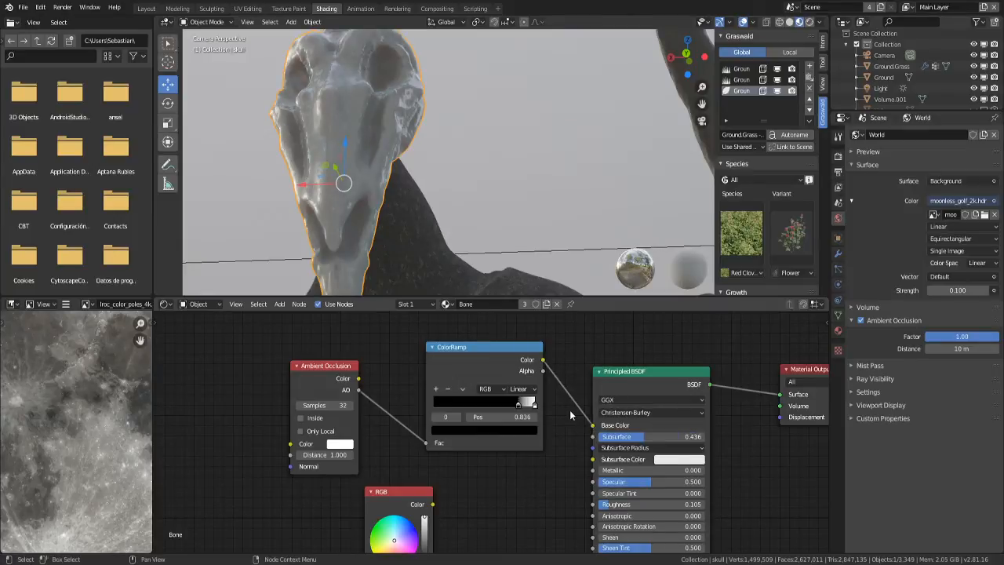
pyautogui.moveTo(643, 436); pyautogui.dragTo(615, 437)
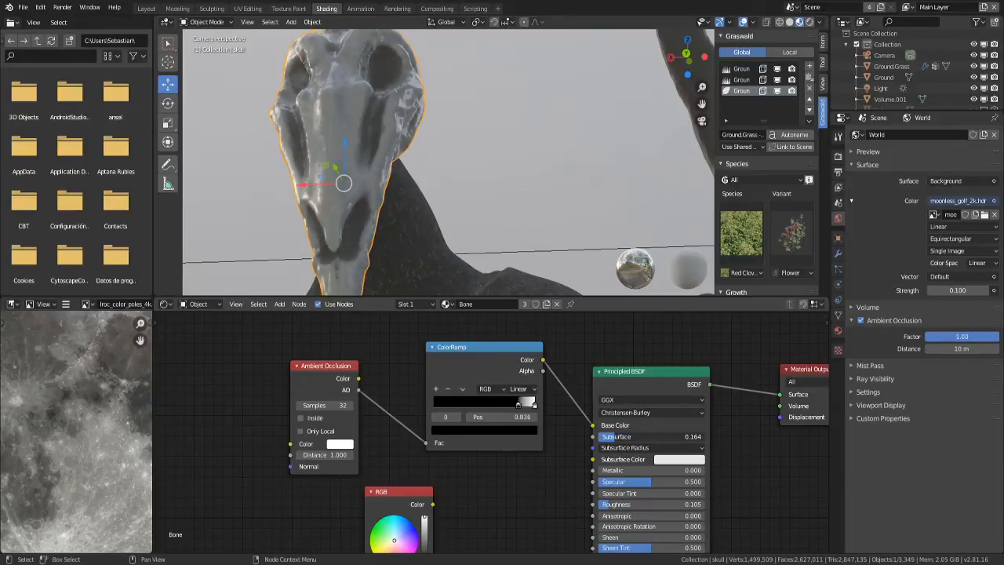
pyautogui.scroll(-6, 508, 221)
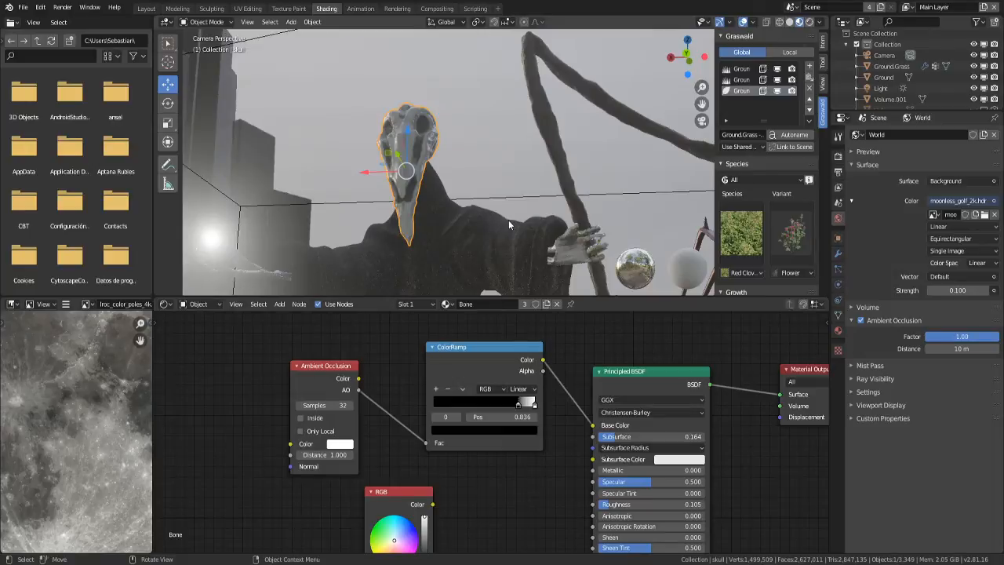
pyautogui.scroll(3, 592, 172)
pyautogui.keyDown('shift'); pyautogui.moveTo(508, 221); pyautogui.dragTo(465, 231, button='middle'); pyautogui.keyUp('shift')
pyautogui.scroll(3, 593, 172)
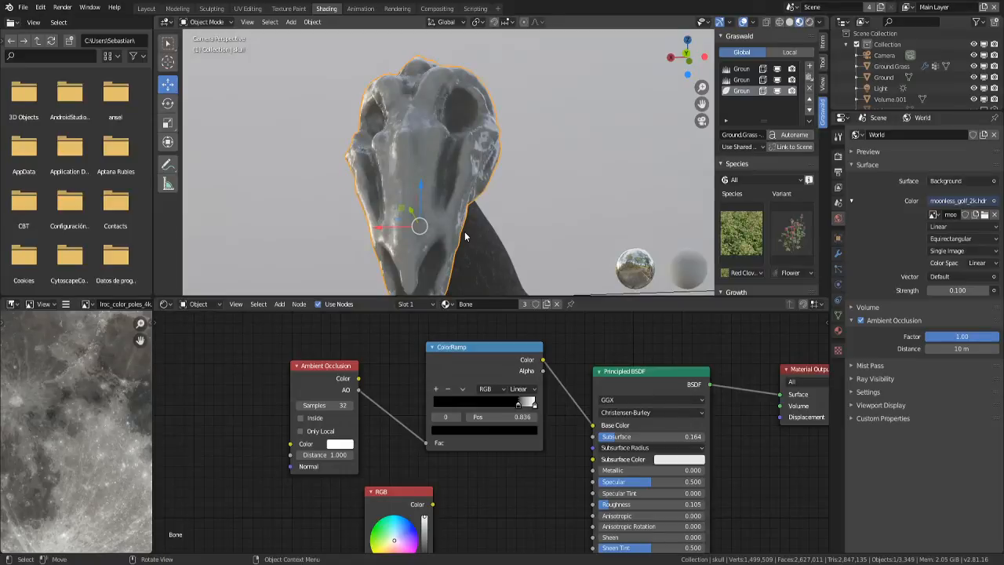
# - Tighten the ColorRamp's transition by adjusting the black stop and moving the white stop to position 0.895
pyautogui.moveTo(517, 404)
pyautogui.mouseDown()
pyautogui.moveTo(528, 403)
pyautogui.moveTo(517, 403)
pyautogui.mouseUp()
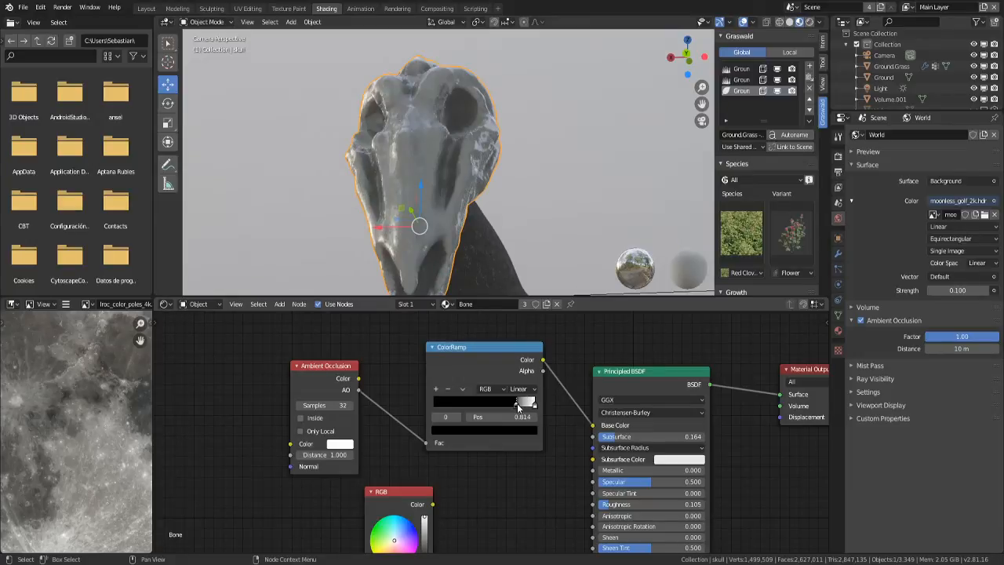
pyautogui.click(517, 403)
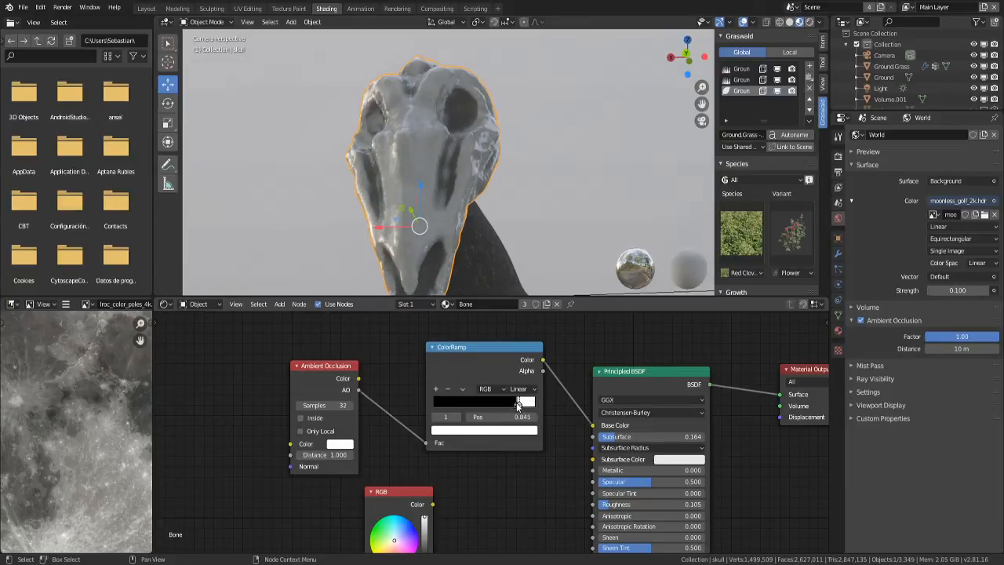
pyautogui.moveTo(516, 404); pyautogui.dragTo(526, 404)
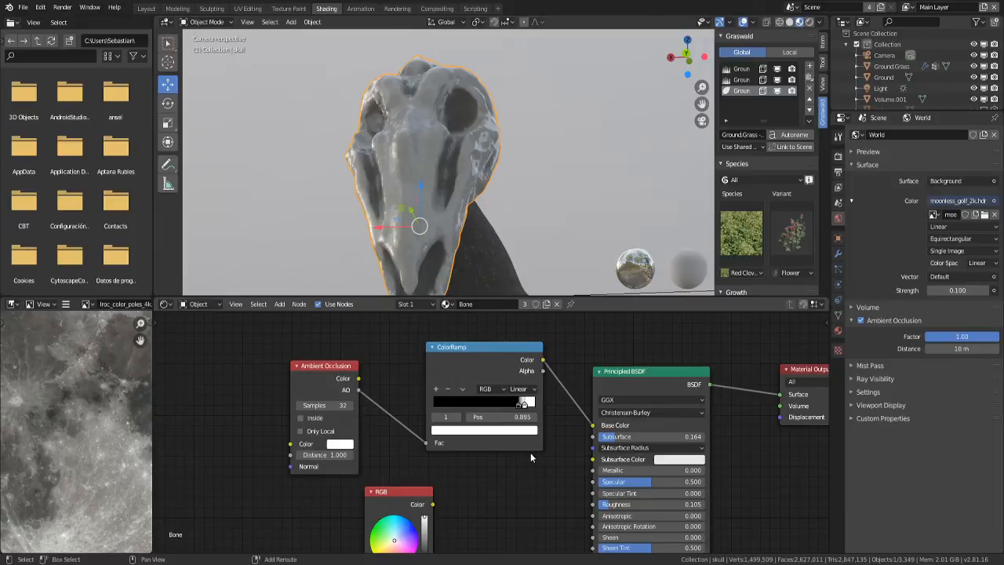
pyautogui.moveTo(530, 452); pyautogui.dragTo(527, 407, button='middle')
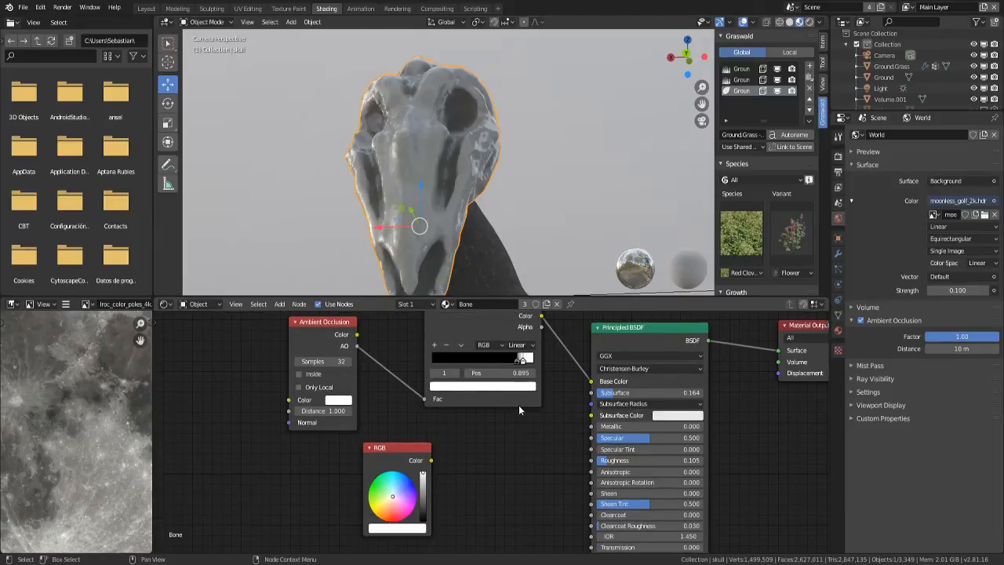
pyautogui.moveTo(519, 404); pyautogui.dragTo(467, 450, button='middle')
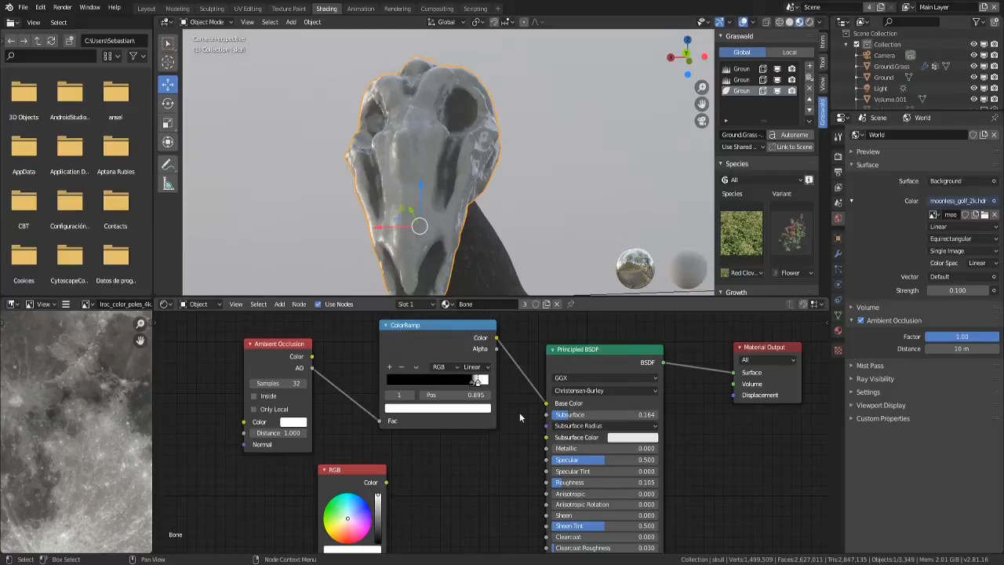
# - Delete the unused RGB node from the Bone material and save the file
pyautogui.moveTo(404, 478); pyautogui.dragTo(393, 453, button='middle')
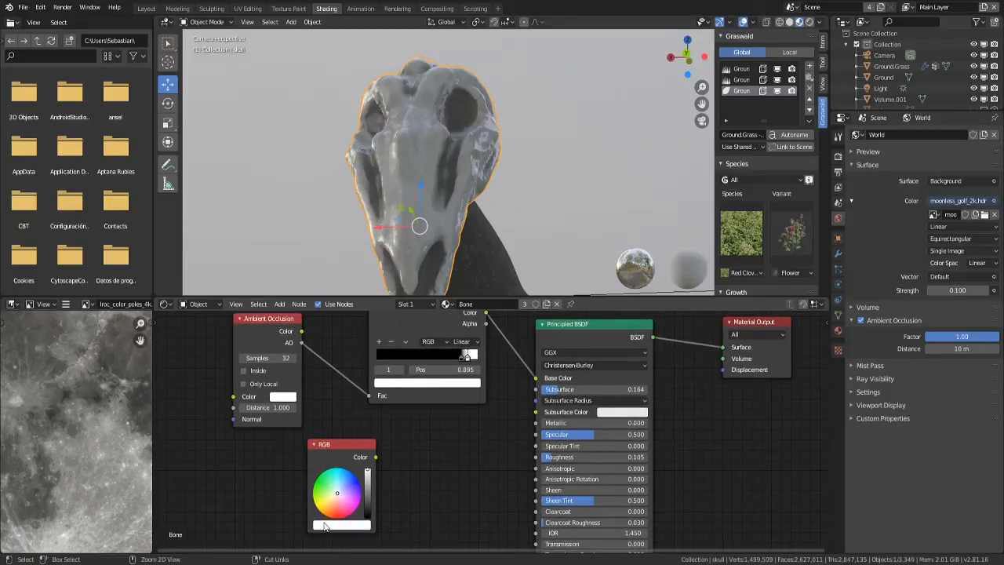
pyautogui.click(466, 382)
pyautogui.press('x')
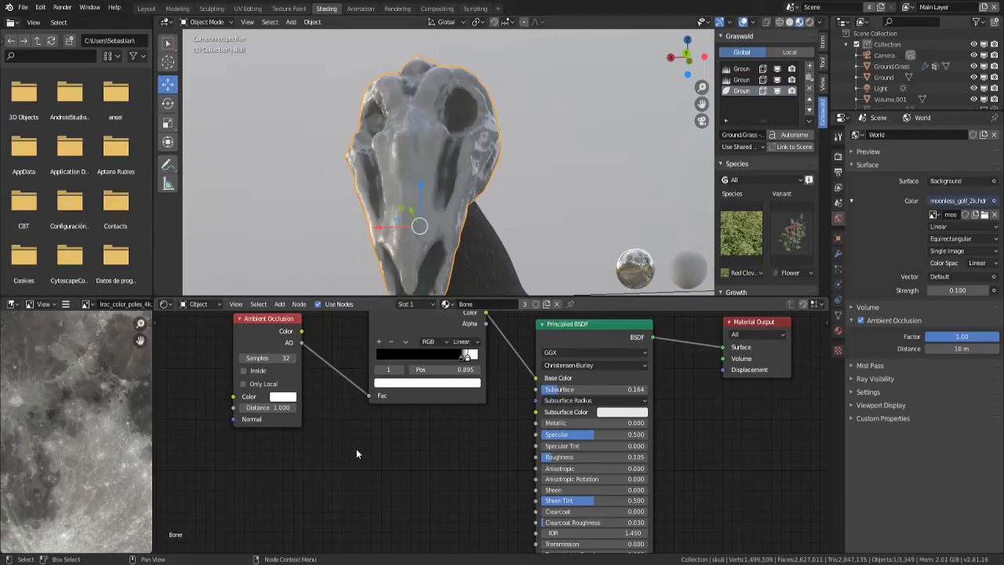
pyautogui.hotkey('ctrl', 's')
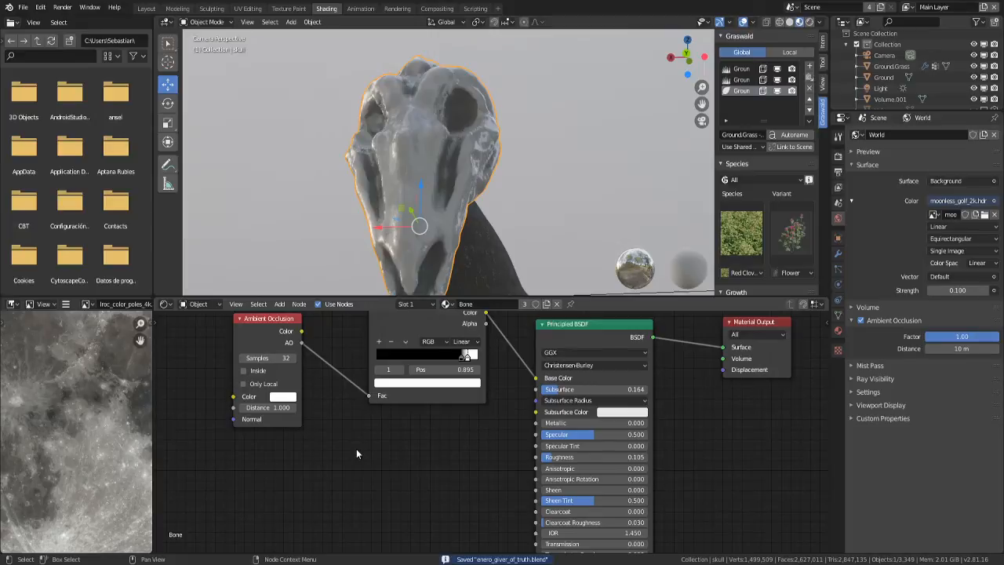
# - Try the Ambient Occlusion node's Color output as the ColorRamp's Fac input, and reconnect the AO output
pyautogui.moveTo(356, 449); pyautogui.dragTo(357, 500, button='middle')
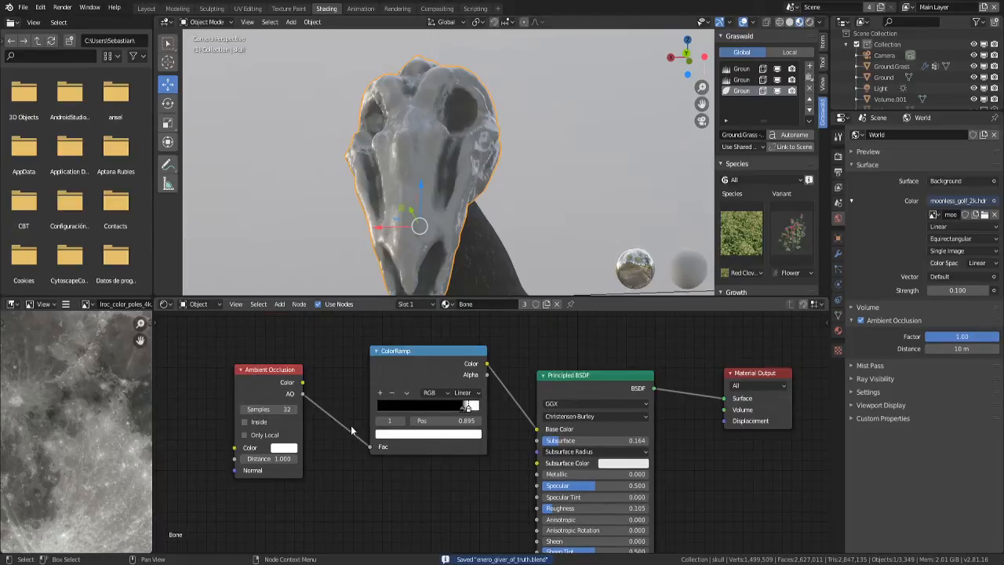
pyautogui.moveTo(302, 382); pyautogui.dragTo(371, 446)
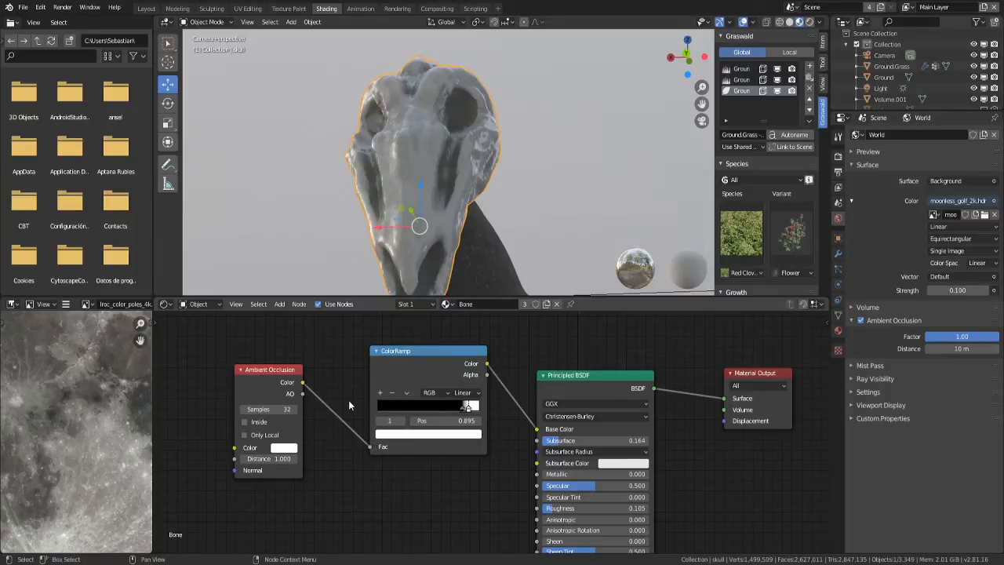
pyautogui.moveTo(302, 393); pyautogui.dragTo(372, 446)
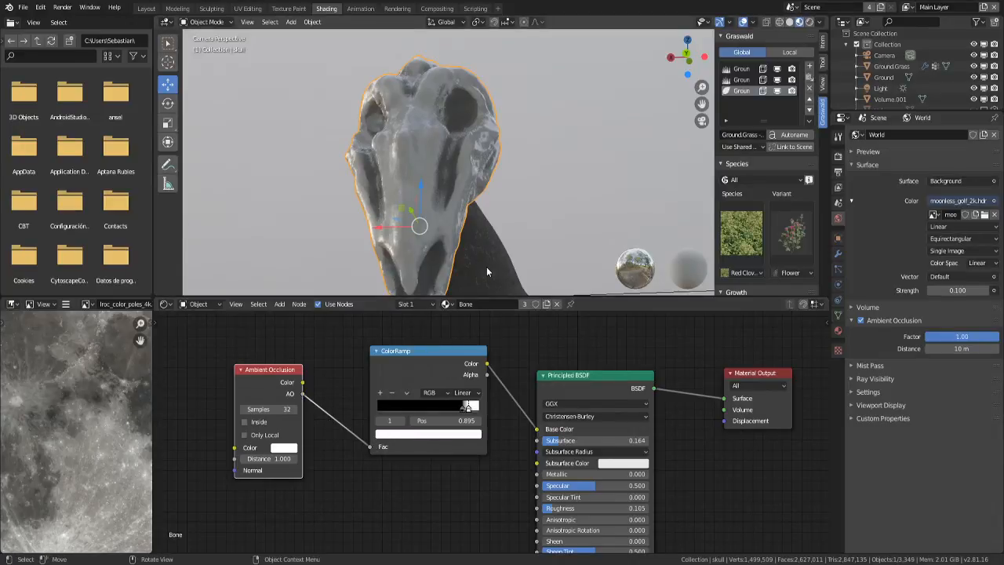
# - Preview the skull in rendered shading, save the file, and return to the material preview around the figure
pyautogui.click(810, 21)
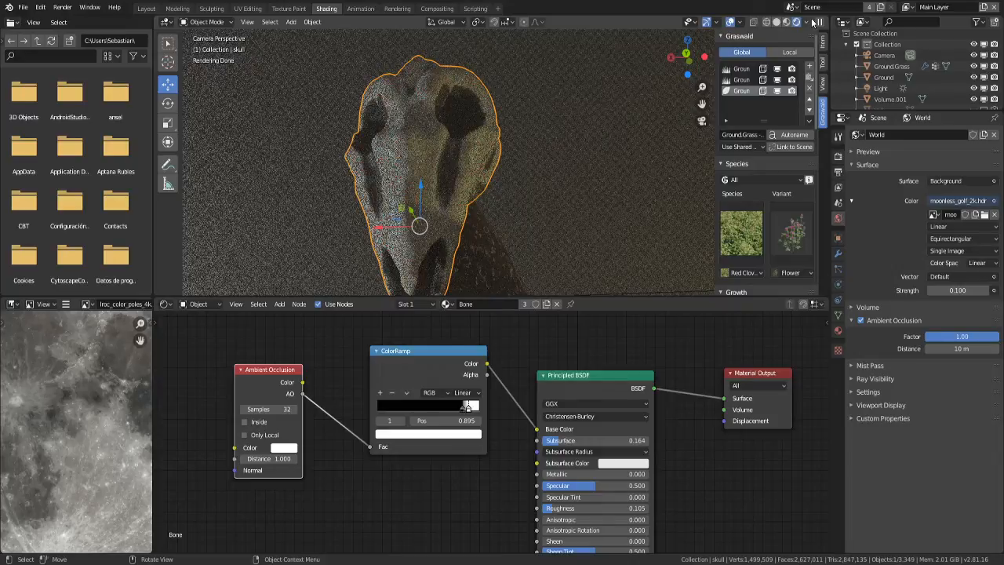
pyautogui.click(780, 23)
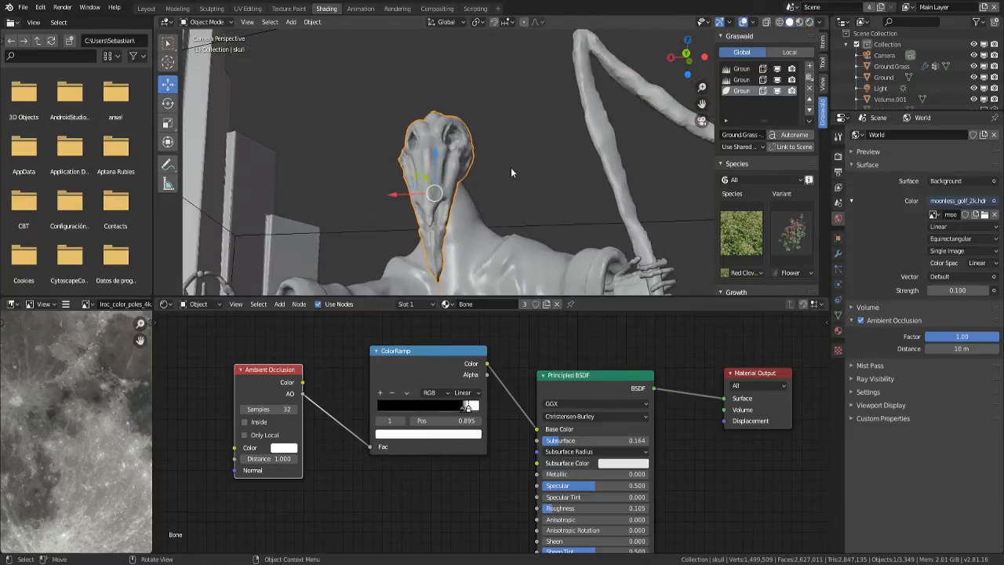
pyautogui.hotkey('ctrl', 's')
pyautogui.click(799, 22)
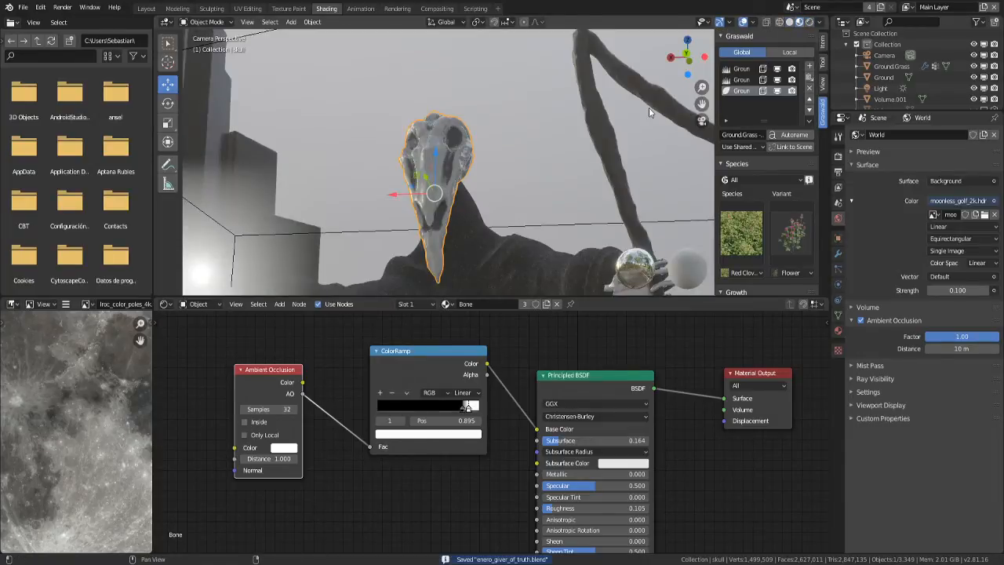
pyautogui.keyDown('shift'); pyautogui.moveTo(648, 108); pyautogui.dragTo(448, 70, button='middle'); pyautogui.keyUp('shift')
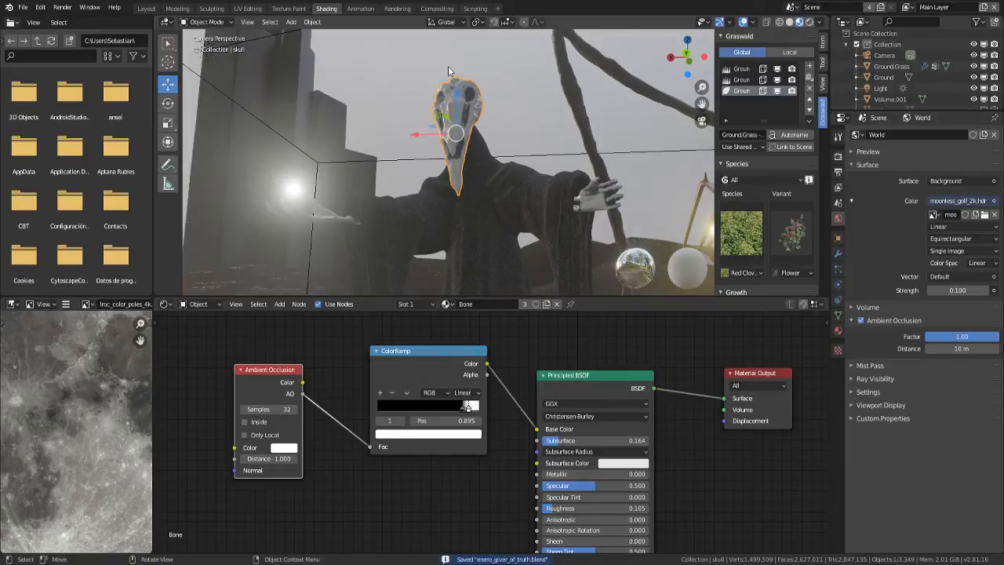
# - Render the scene again into Slot 5 and examine the composited figure, towers and grass
pyautogui.click(397, 8)
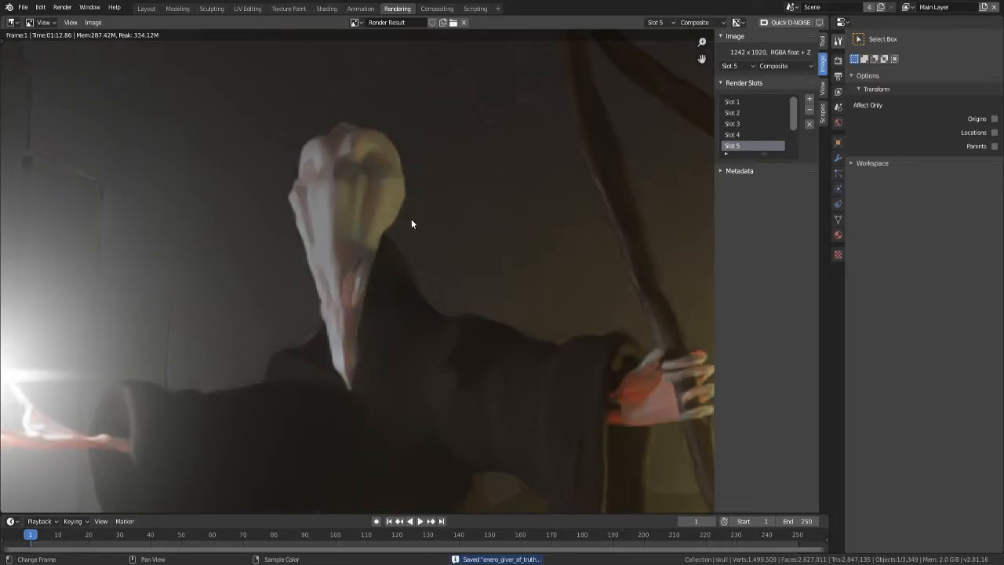
pyautogui.scroll(-6, 411, 223)
pyautogui.moveTo(441, 222); pyautogui.dragTo(457, 188, button='middle')
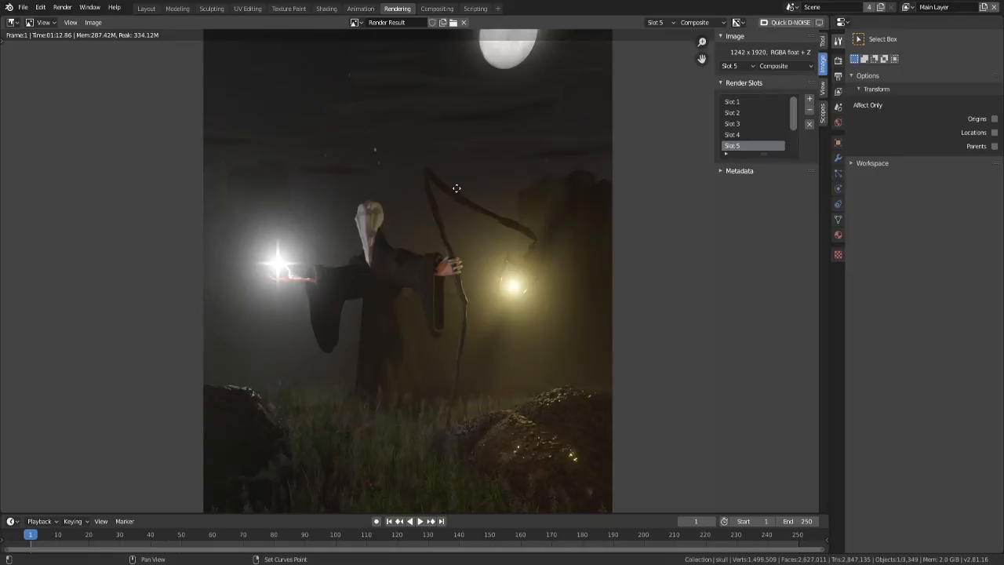
pyautogui.scroll(2, 459, 248)
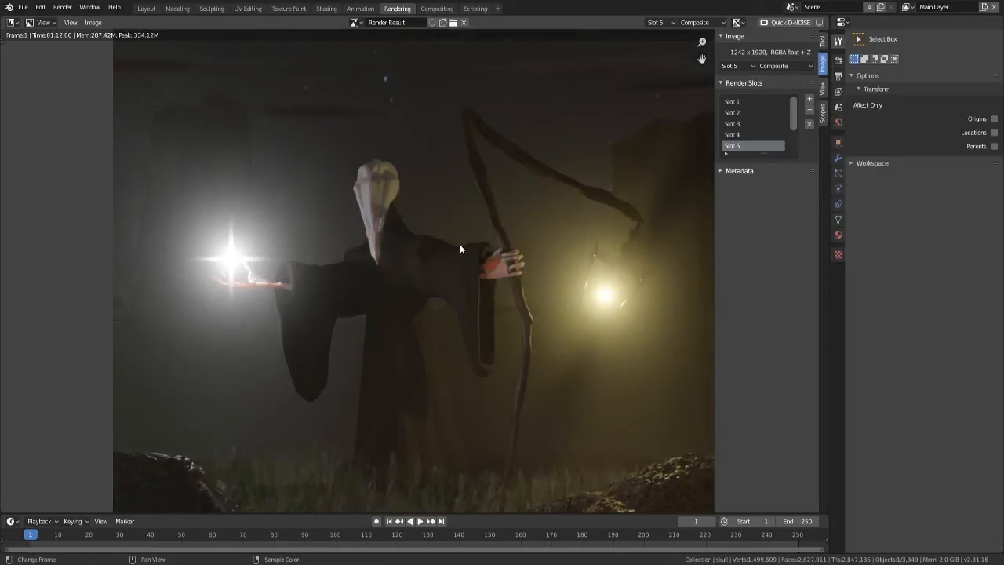
pyautogui.press('F12')
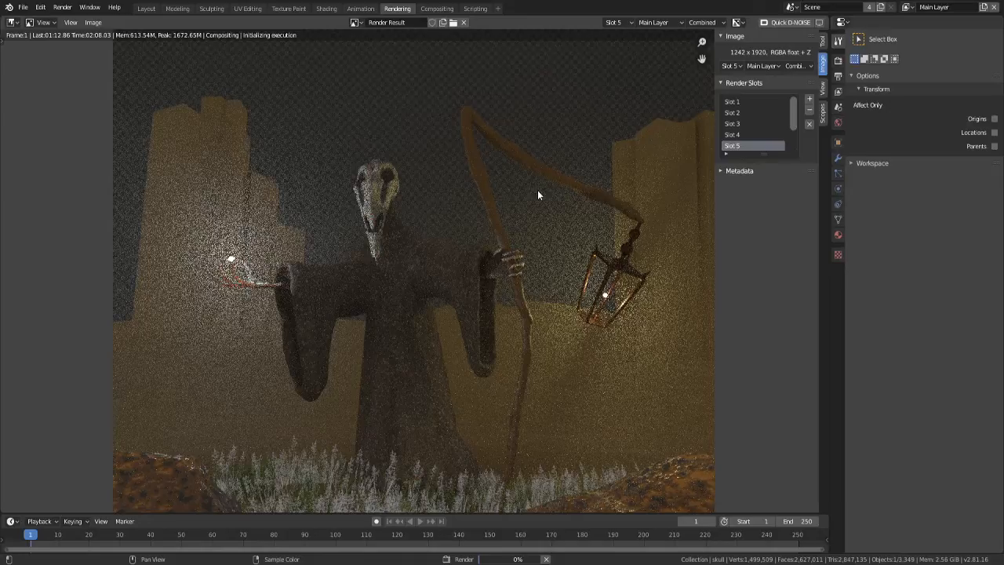
pyautogui.scroll(-2, 477, 249)
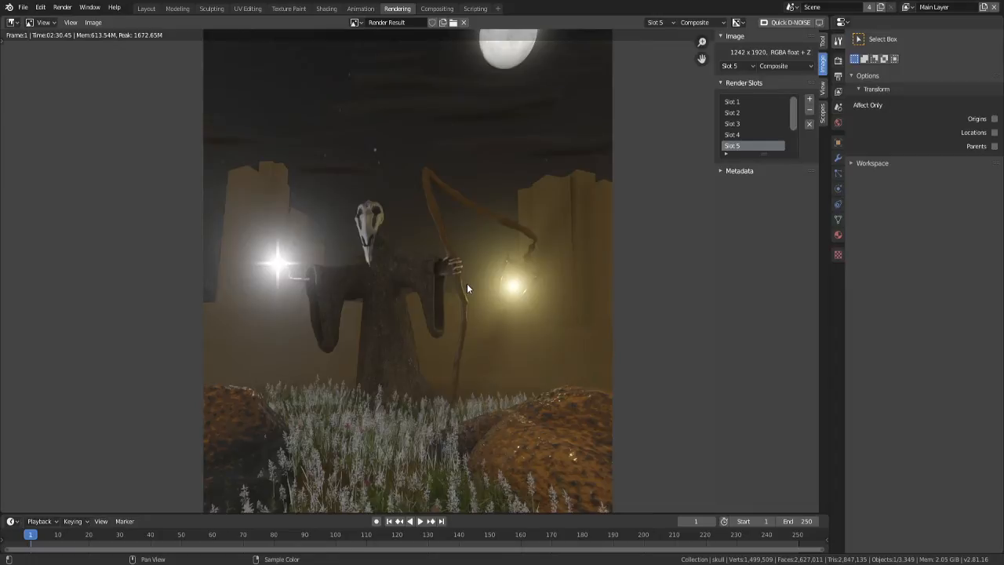
pyautogui.scroll(-2, 467, 288)
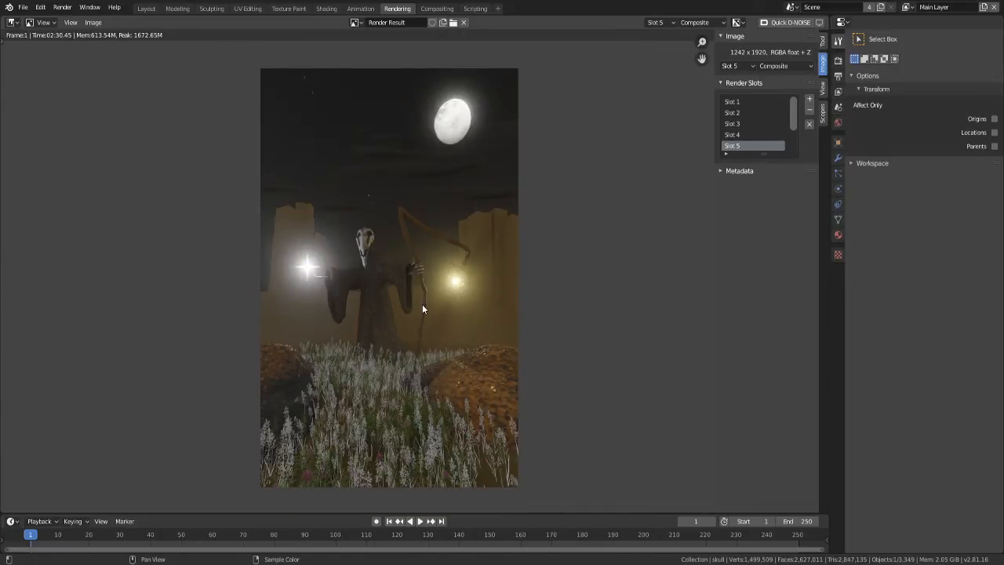
pyautogui.scroll(2, 467, 289)
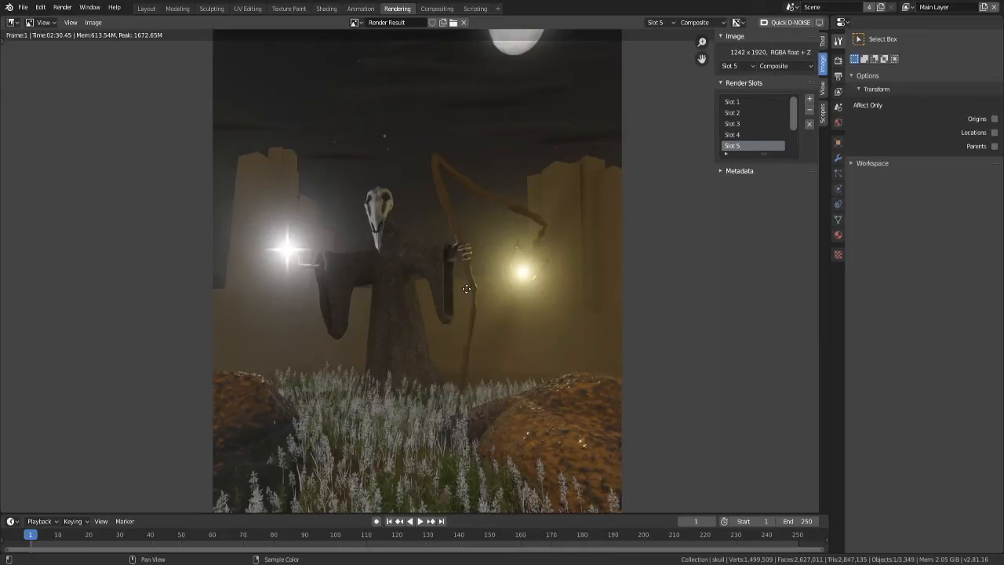
pyautogui.moveTo(467, 288); pyautogui.dragTo(470, 285, button='middle')
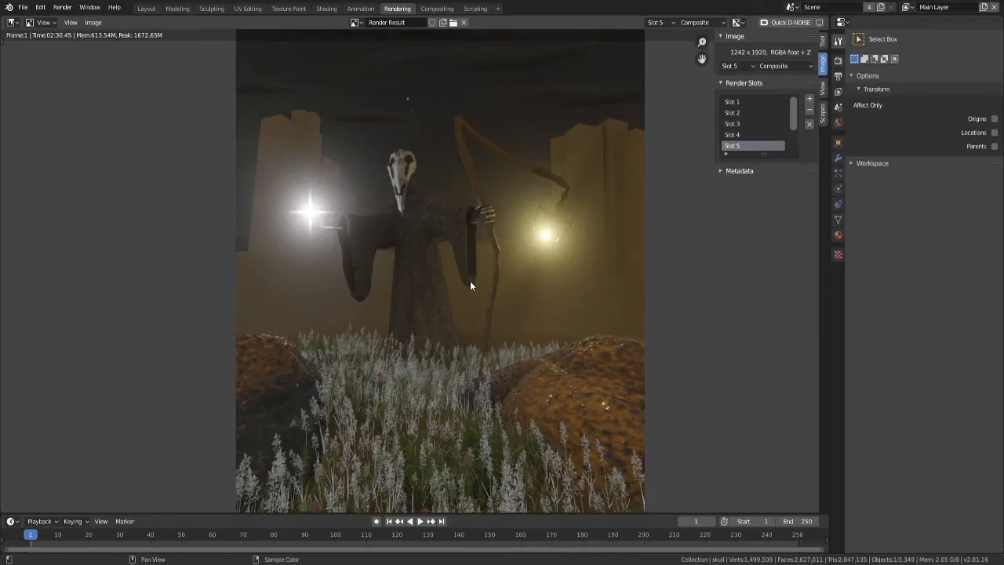
# - In the Layout workspace's camera view, collapse the Graswald data collection and open the Moon view layer to check its collections
pyautogui.click(144, 10)
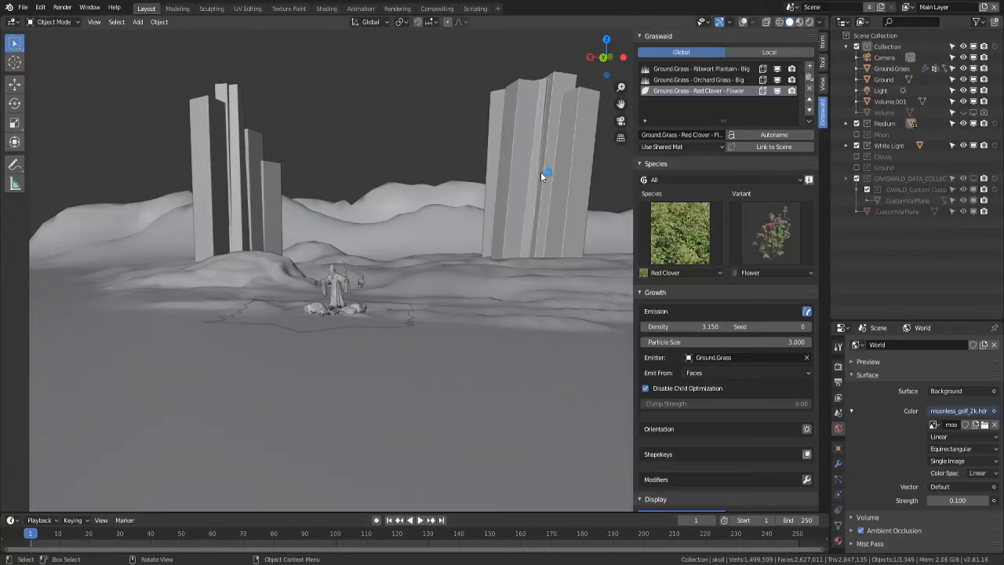
pyautogui.press('KP_0')
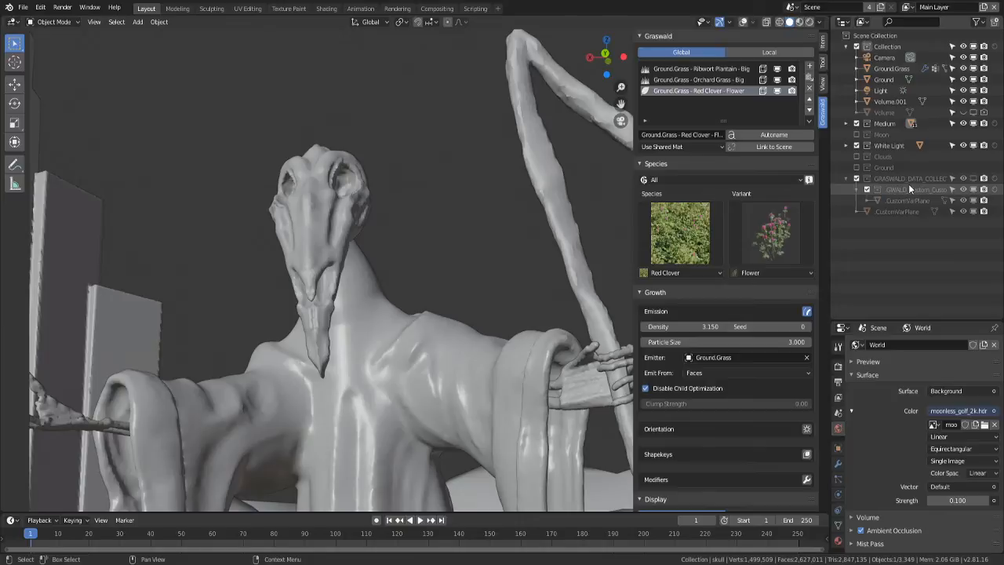
pyautogui.click(845, 180)
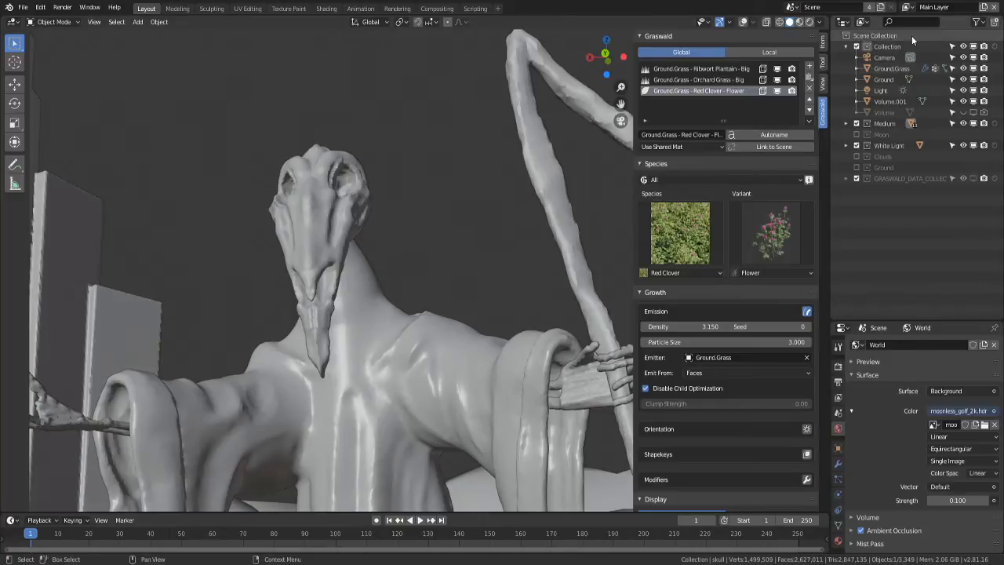
pyautogui.click(907, 7)
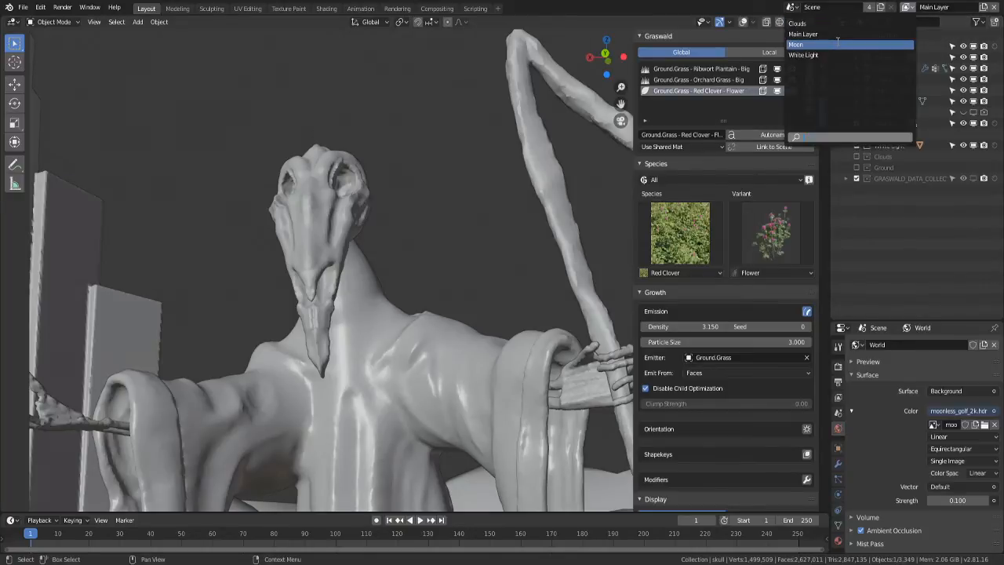
pyautogui.click(838, 45)
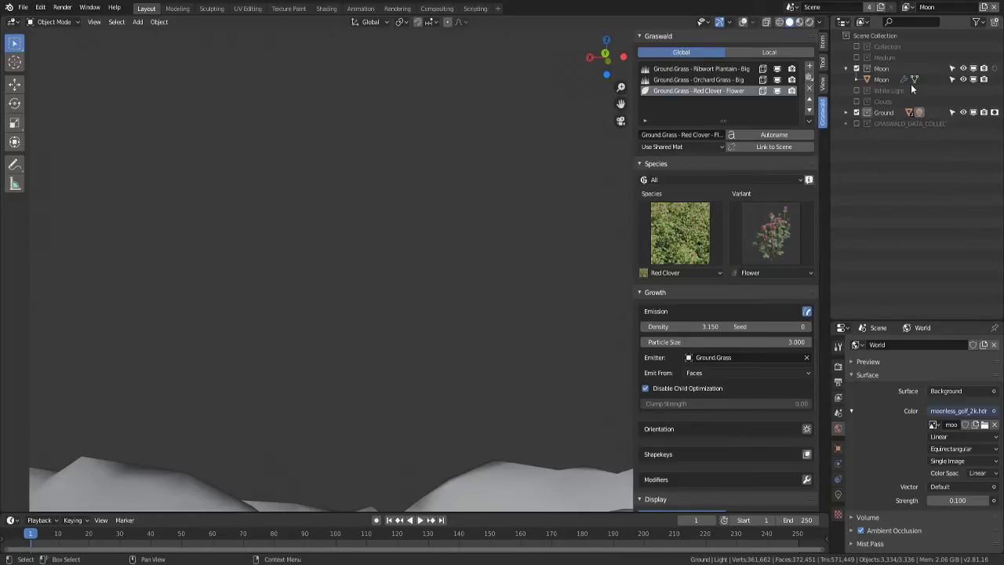
# - Switch to the Clouds view layer and exclude the Graswald data collection from it
pyautogui.click(909, 7)
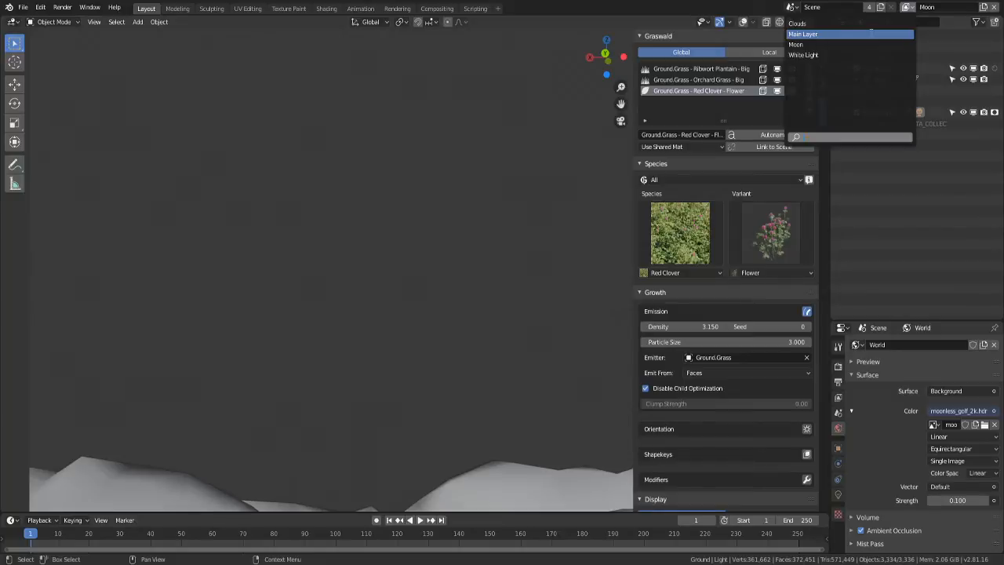
pyautogui.click(870, 24)
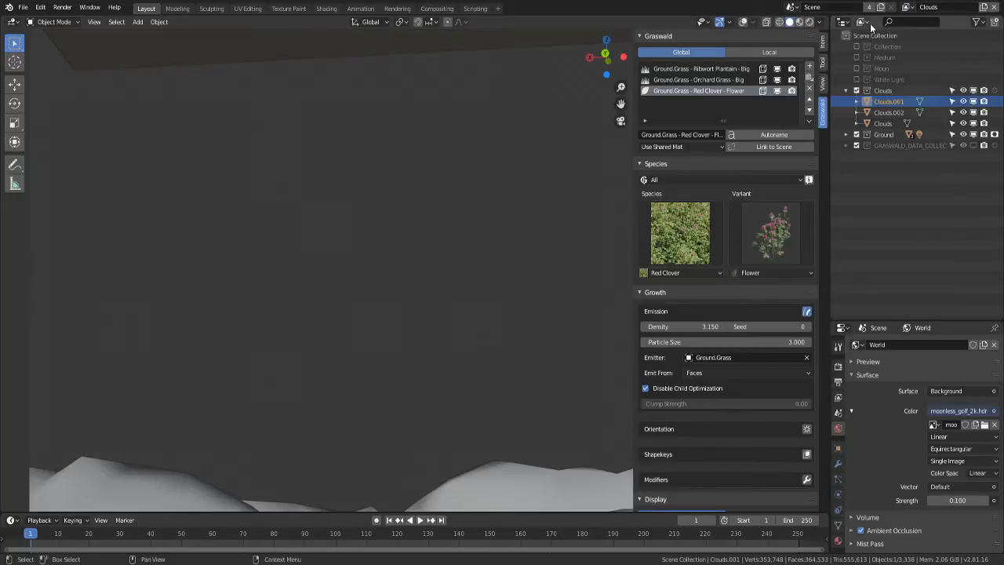
pyautogui.click(856, 146)
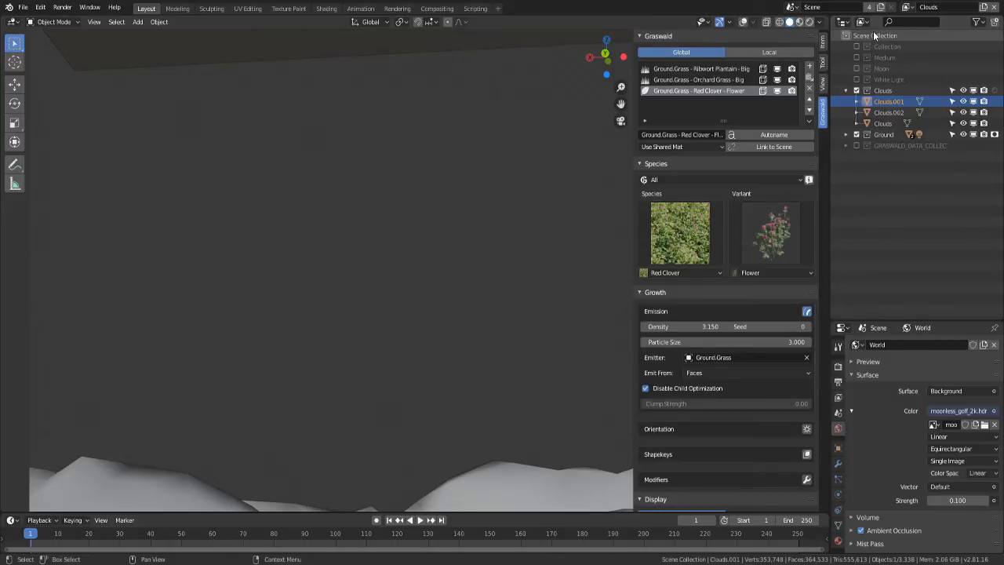
# - Switch to the Main Layer view layer, bring the whole figure and towers into view, and save the file
pyautogui.click(908, 7)
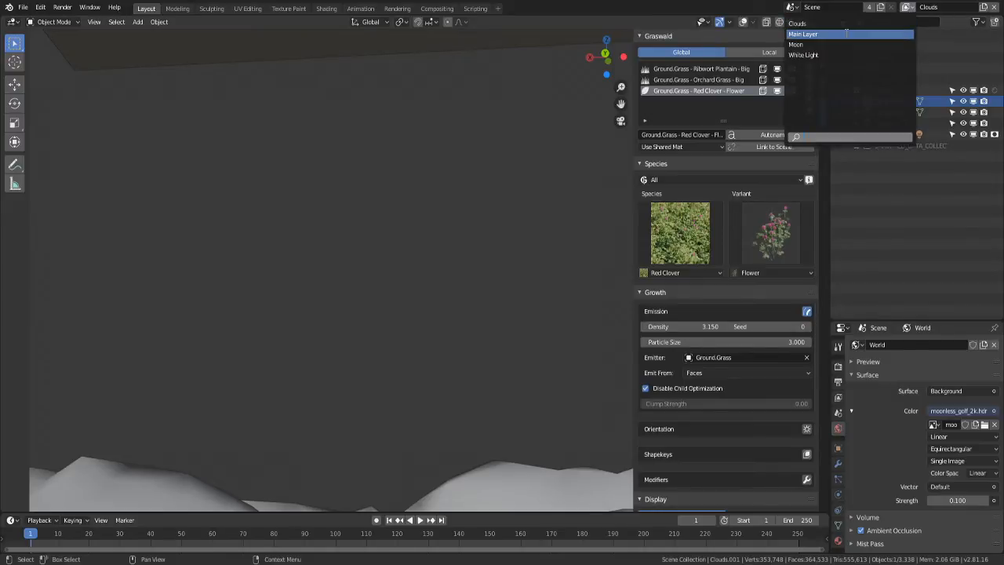
pyautogui.click(846, 34)
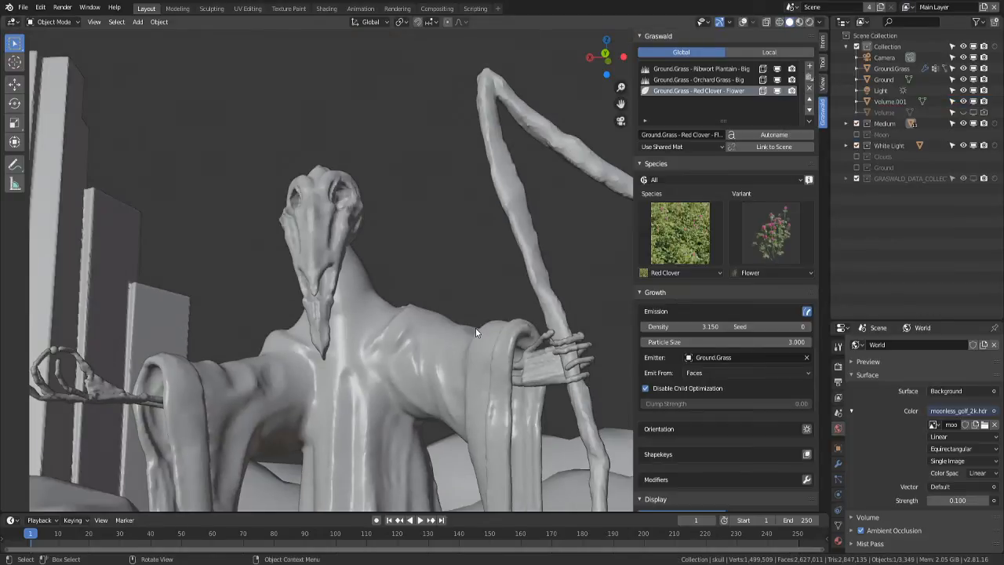
pyautogui.scroll(-5, 476, 328)
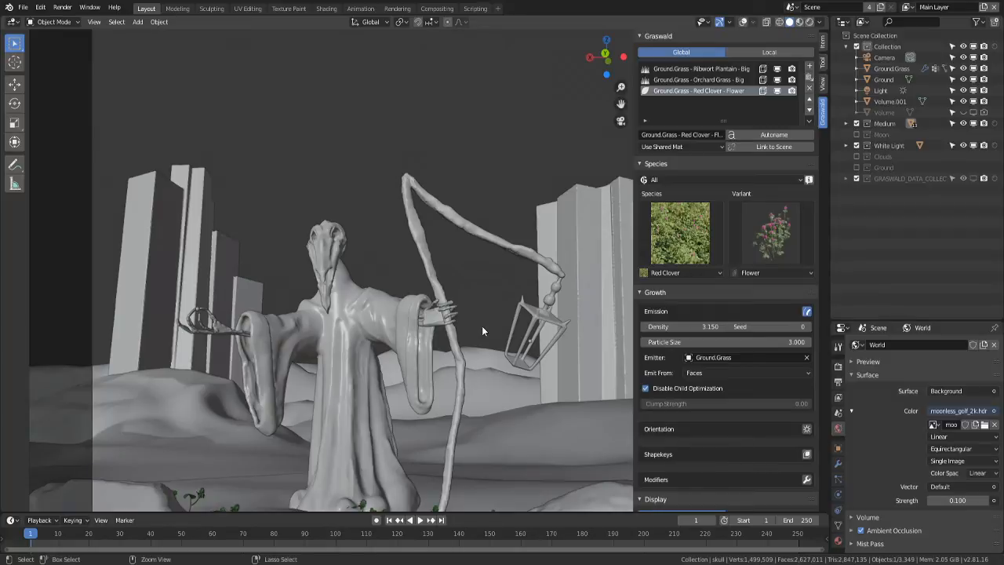
pyautogui.hotkey('ctrl', 's')
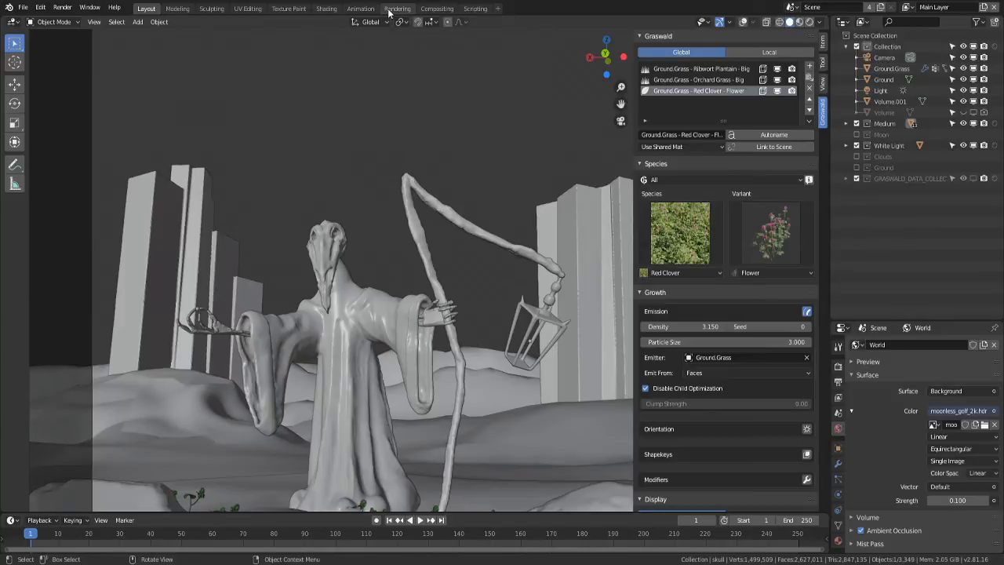
# - In the Shading workspace, preview the camera view in rendered shading and select the mountains2 tower to show its Mountains material
pyautogui.click(326, 8)
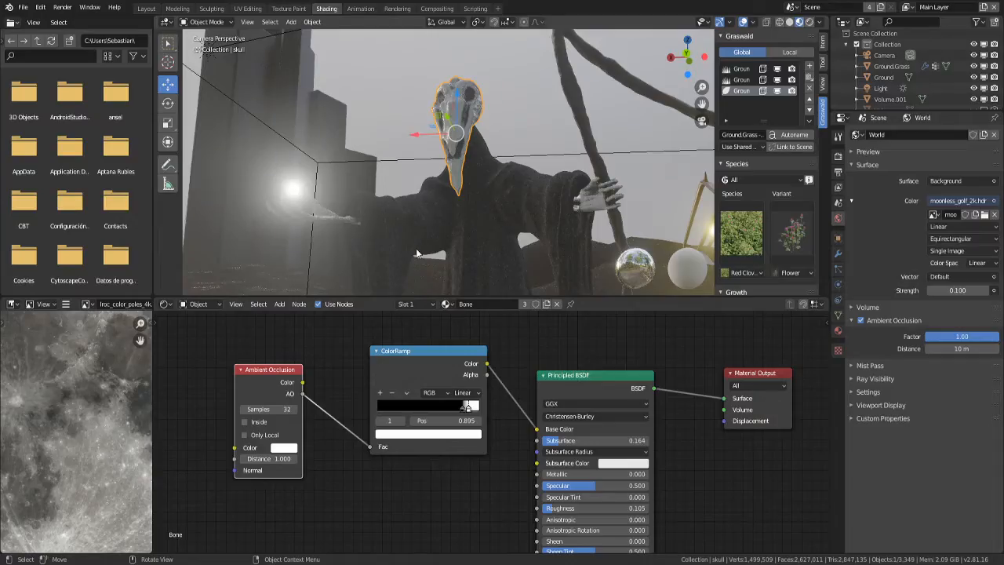
pyautogui.scroll(-3, 417, 252)
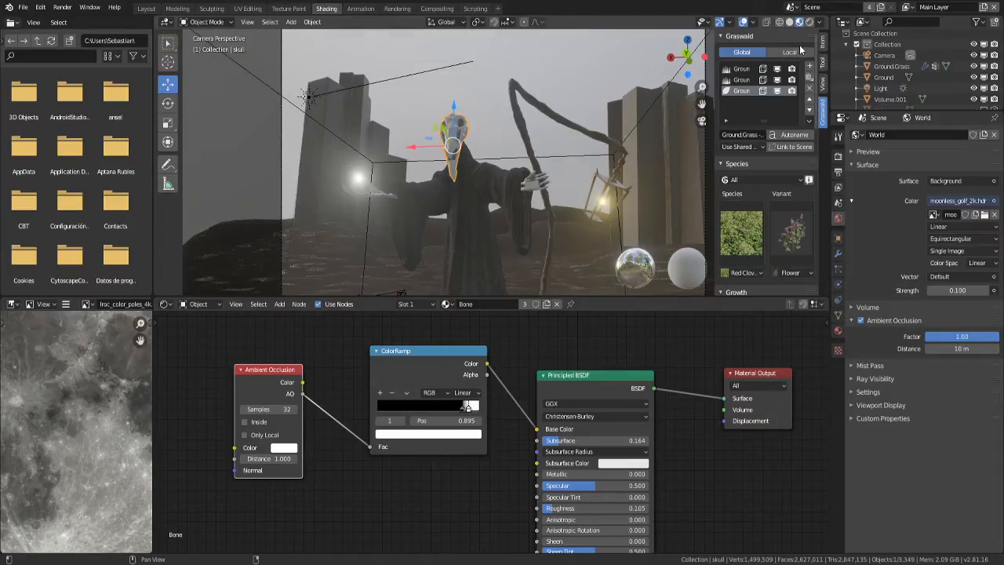
pyautogui.click(808, 22)
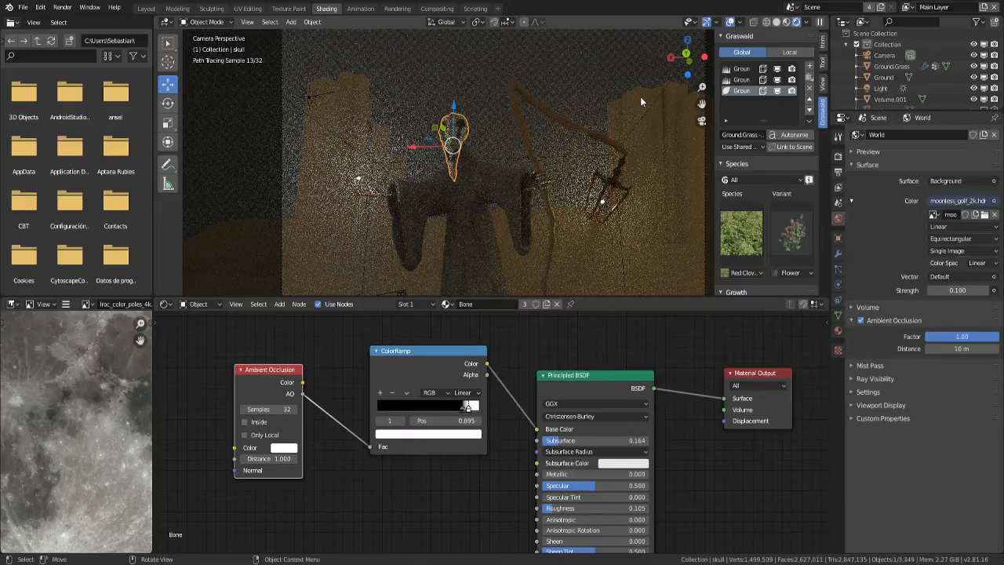
pyautogui.scroll(-1, 902, 72)
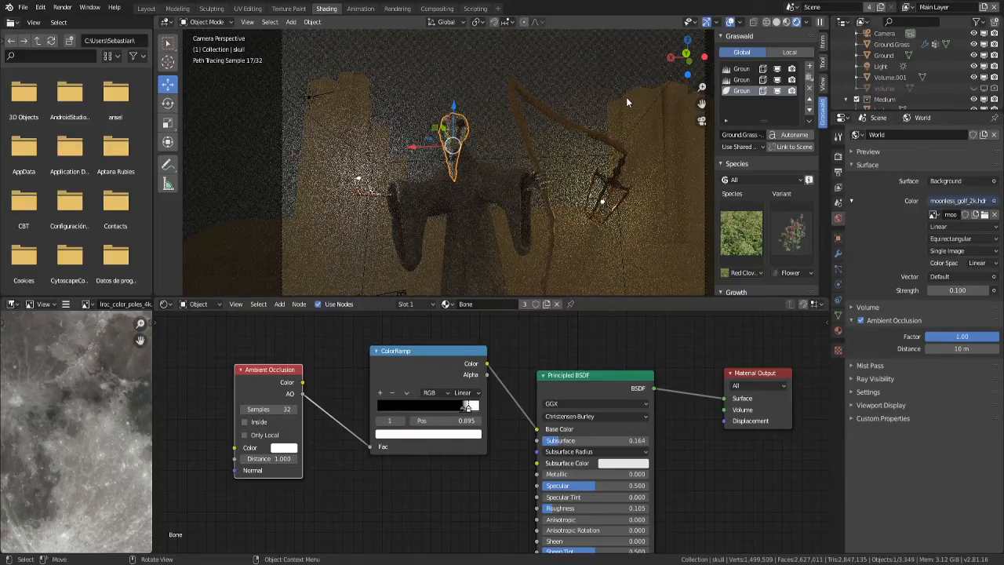
pyautogui.click(637, 91)
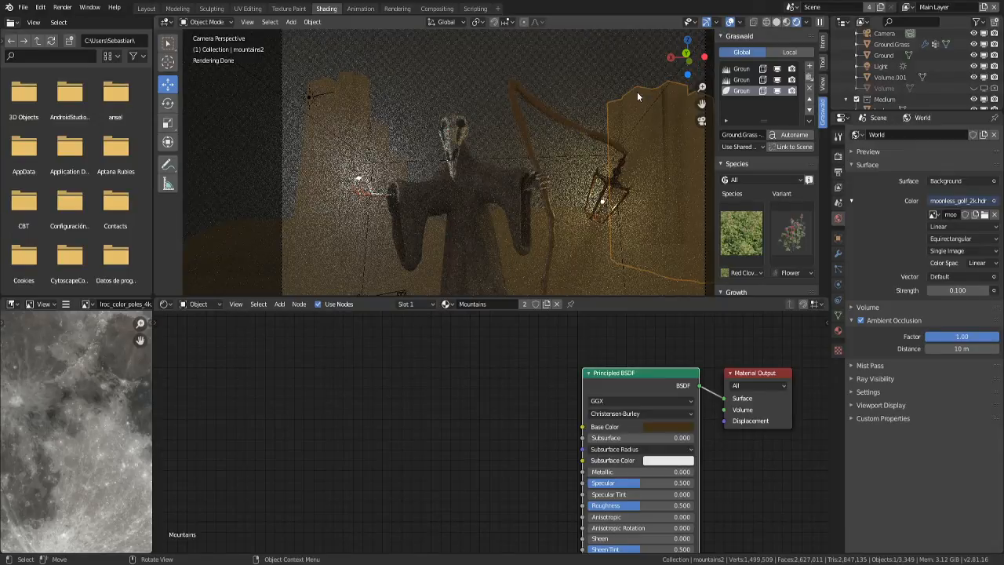
# - Temporarily hide the Light object and show it again to compare its effect in the rendered preview
pyautogui.click(973, 66)
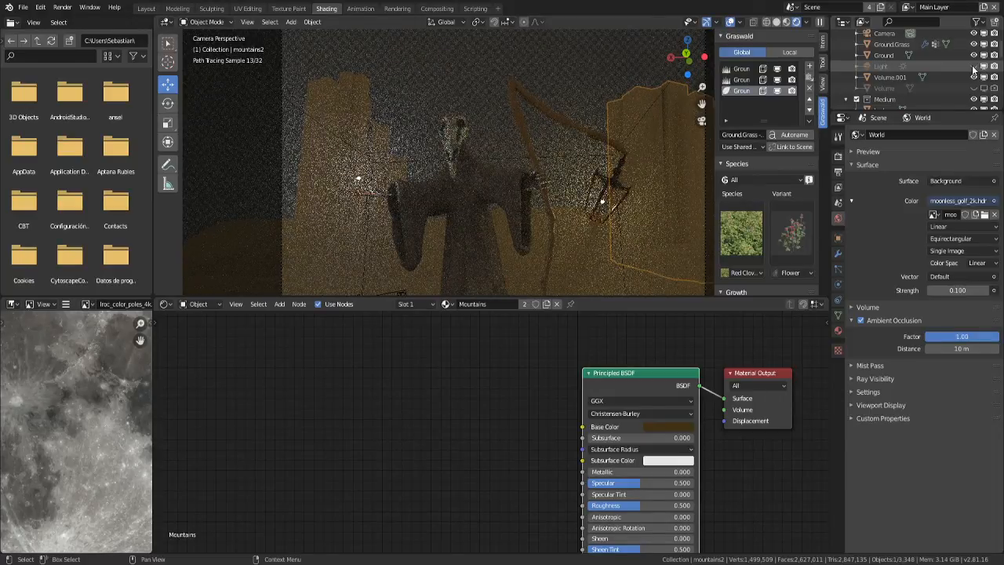
pyautogui.click(973, 67)
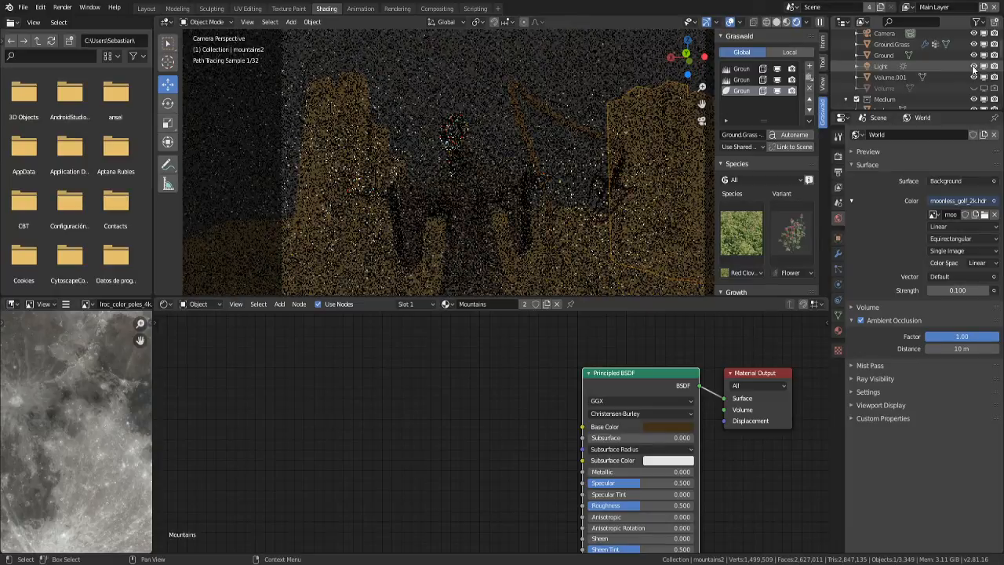
pyautogui.click(974, 67)
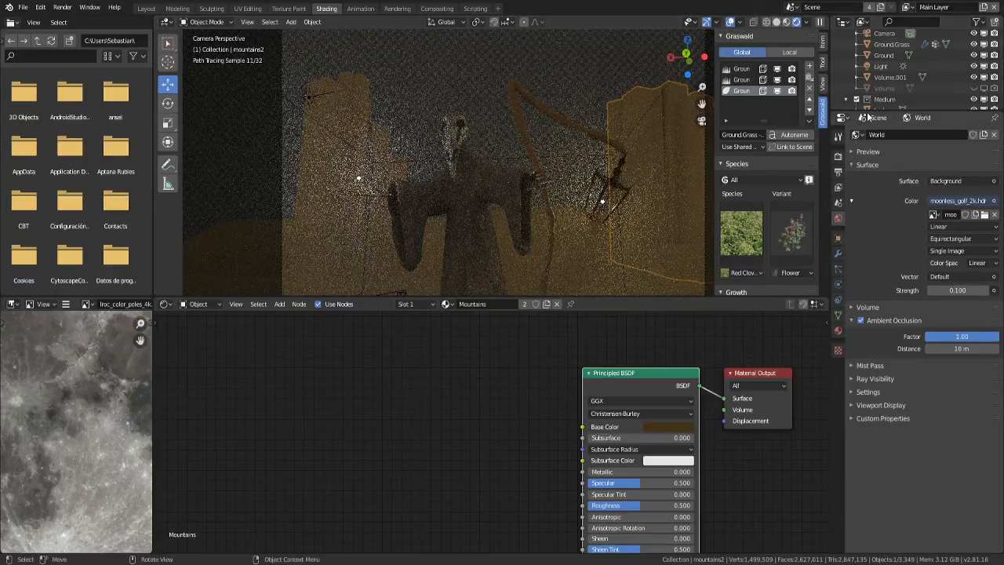
pyautogui.scroll(2, 927, 88)
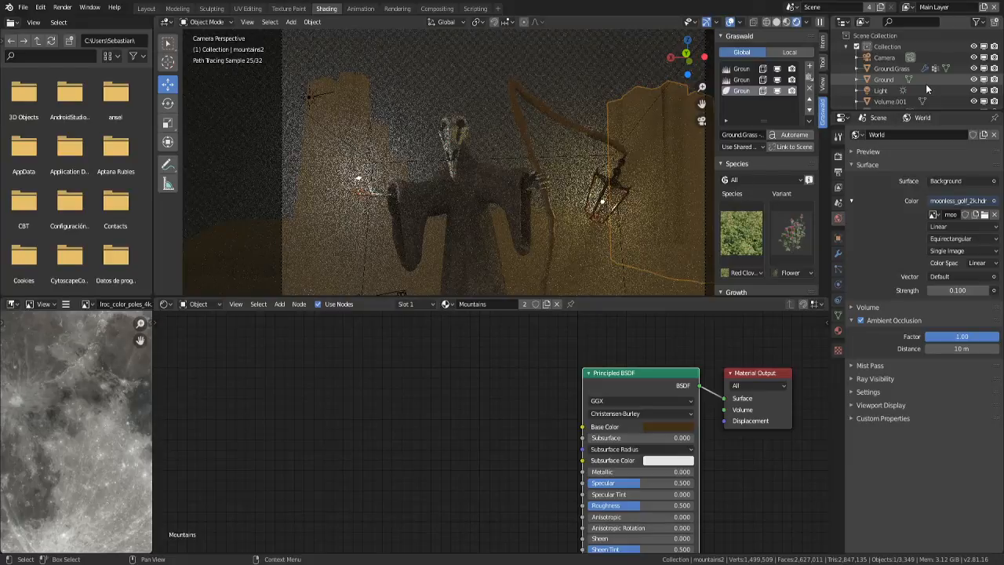
pyautogui.scroll(-2, 925, 84)
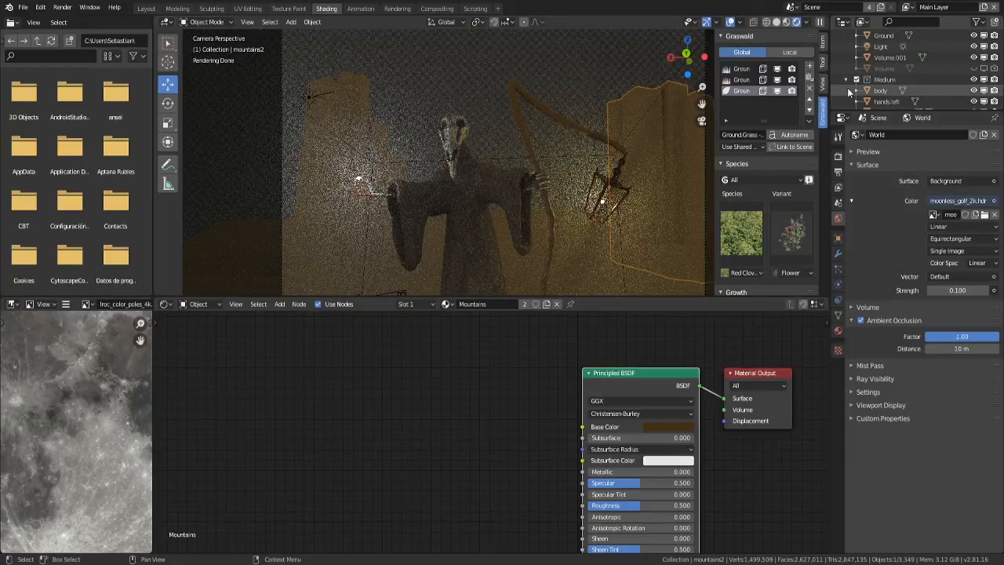
# - Temporarily hide the Lamp object in the Medium collection and show it again to compare the rendered lighting
pyautogui.scroll(-3, 970, 64)
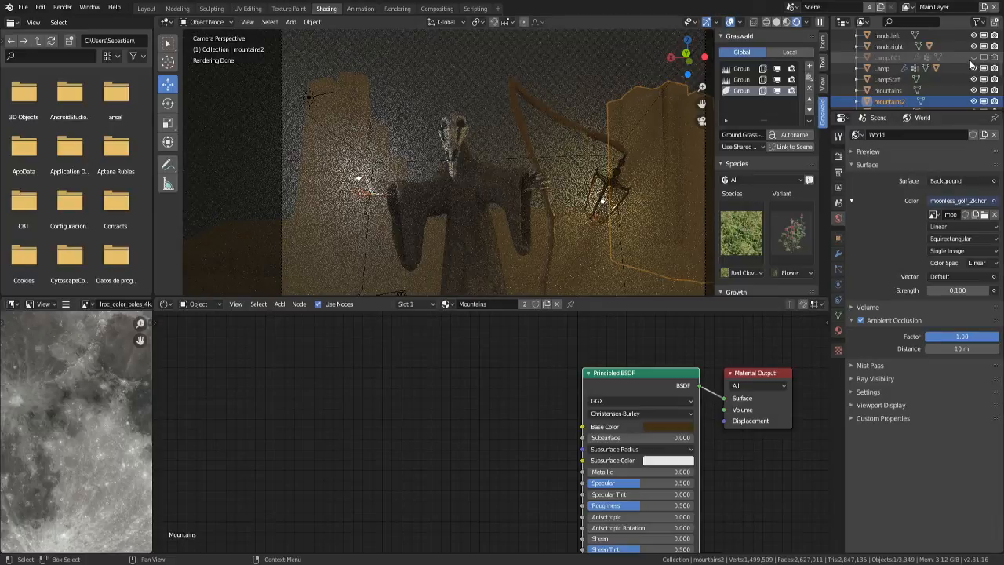
pyautogui.scroll(1, 972, 68)
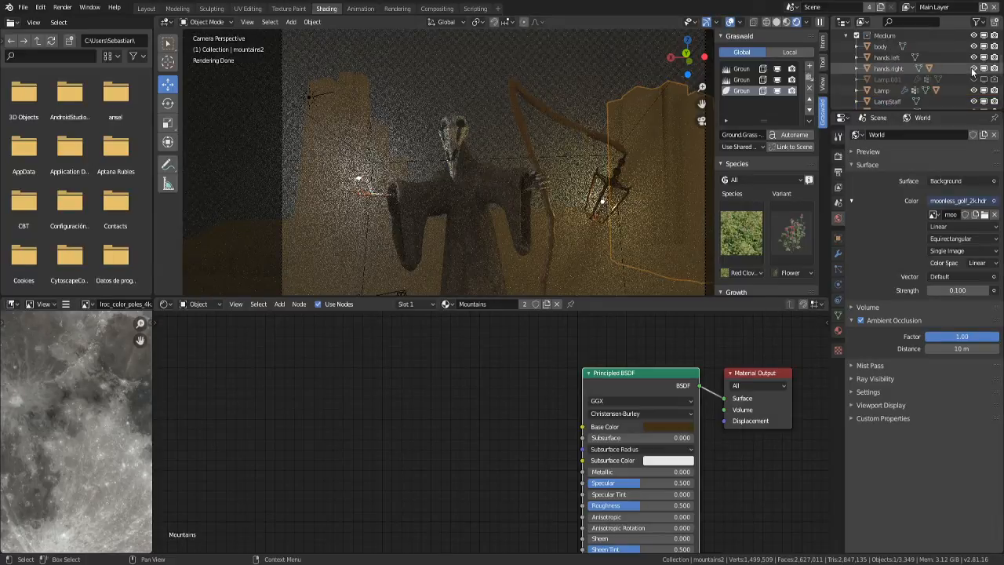
pyautogui.scroll(-2, 973, 71)
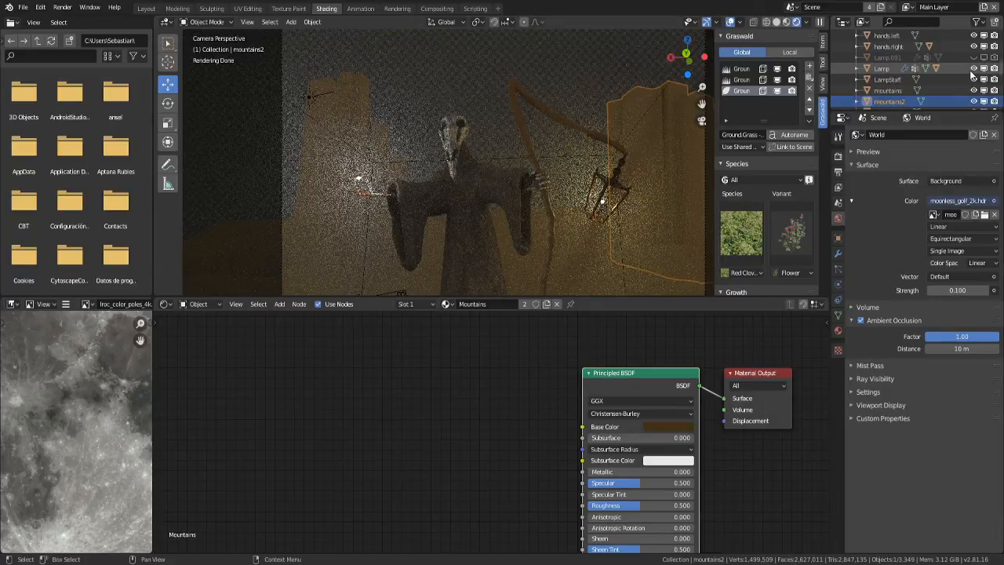
pyautogui.click(973, 69)
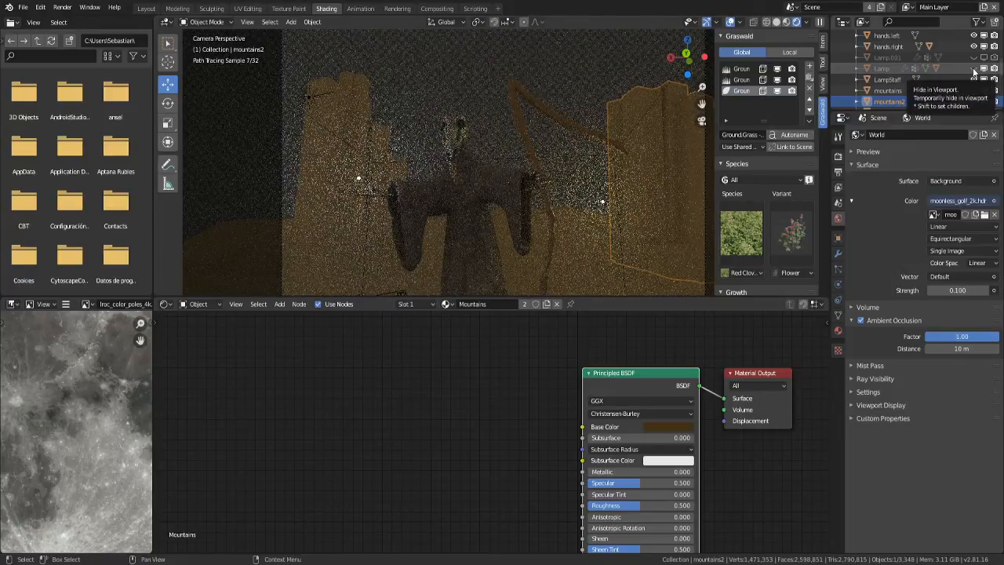
pyautogui.click(973, 69)
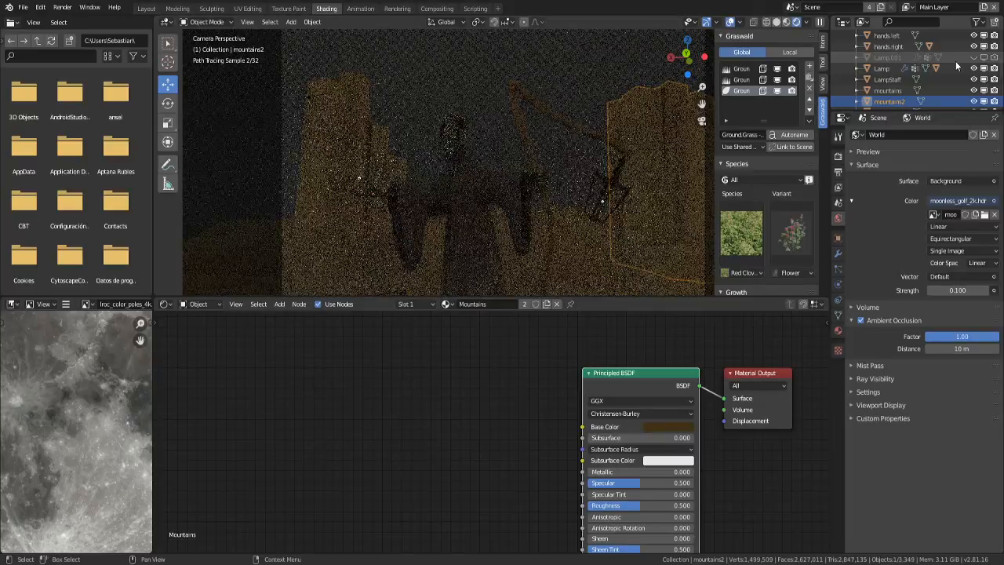
# - Collapse the White Light collection, check the contents of the Graswald data collection, and save the file
pyautogui.scroll(-3, 955, 62)
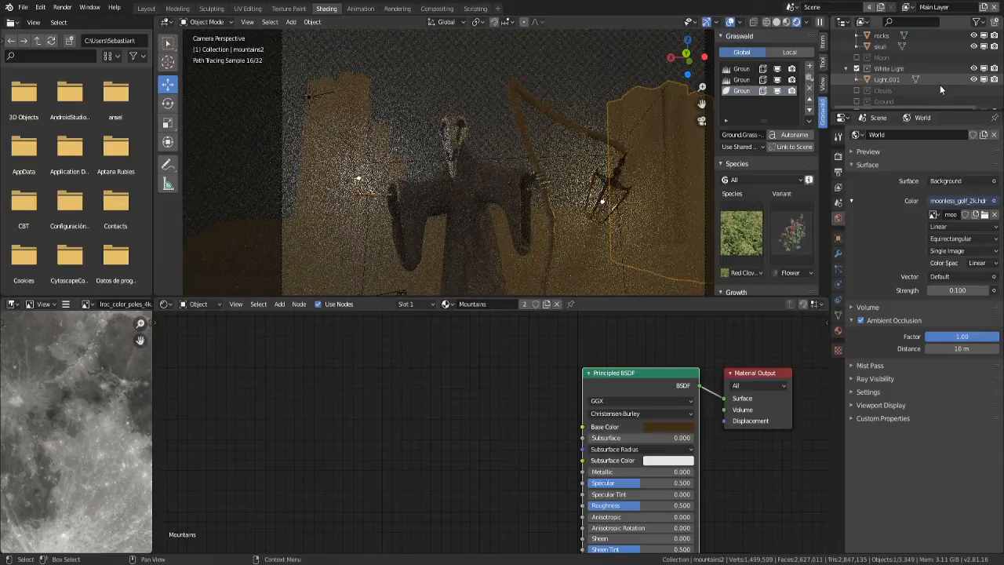
pyautogui.click(846, 69)
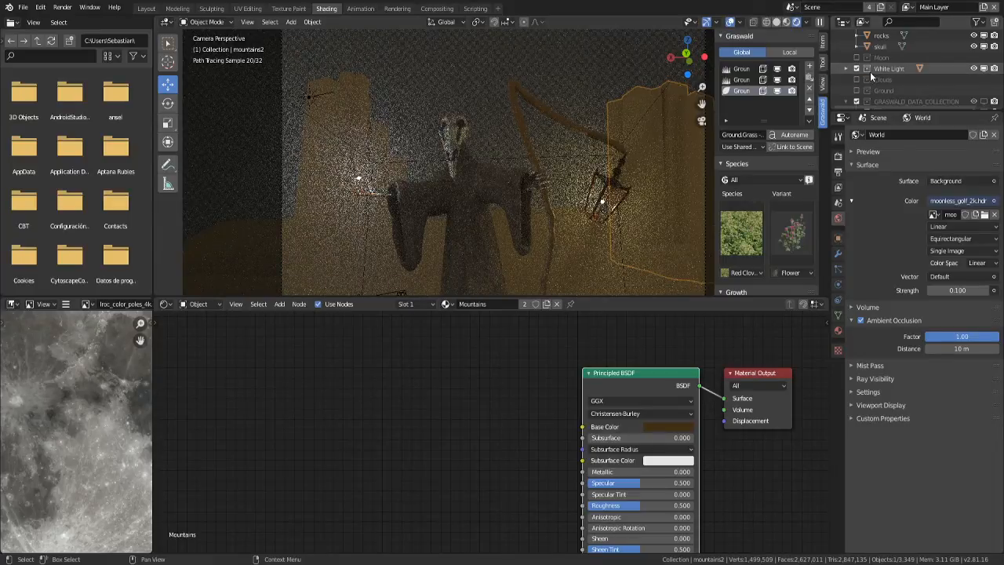
pyautogui.scroll(-2, 869, 72)
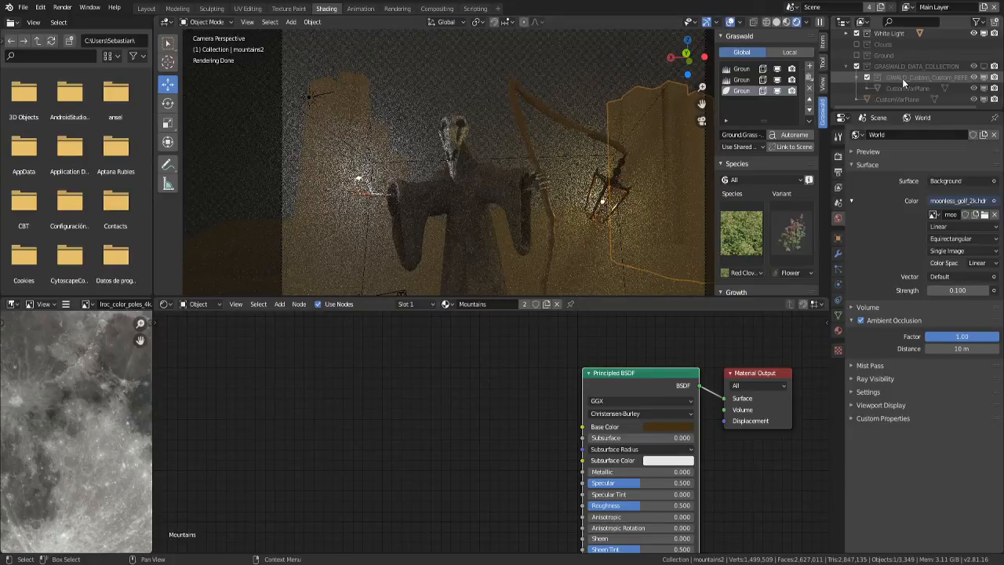
pyautogui.scroll(-3, 901, 79)
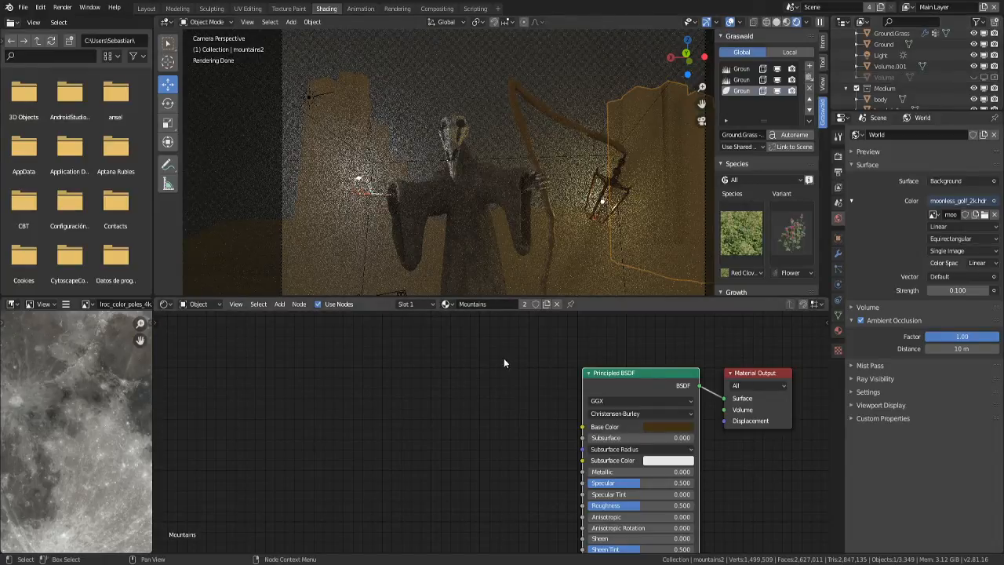
pyautogui.hotkey('ctrl', 's')
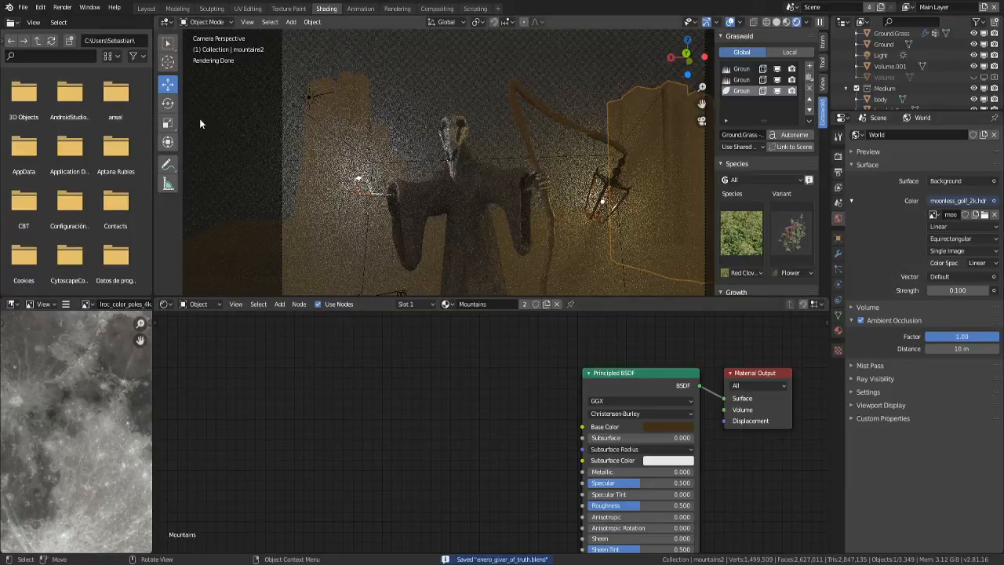
# - Start a new General file, reopen enero_giver_of_truth.blend from the recent files, and return to the Layout workspace
pyautogui.click(23, 7)
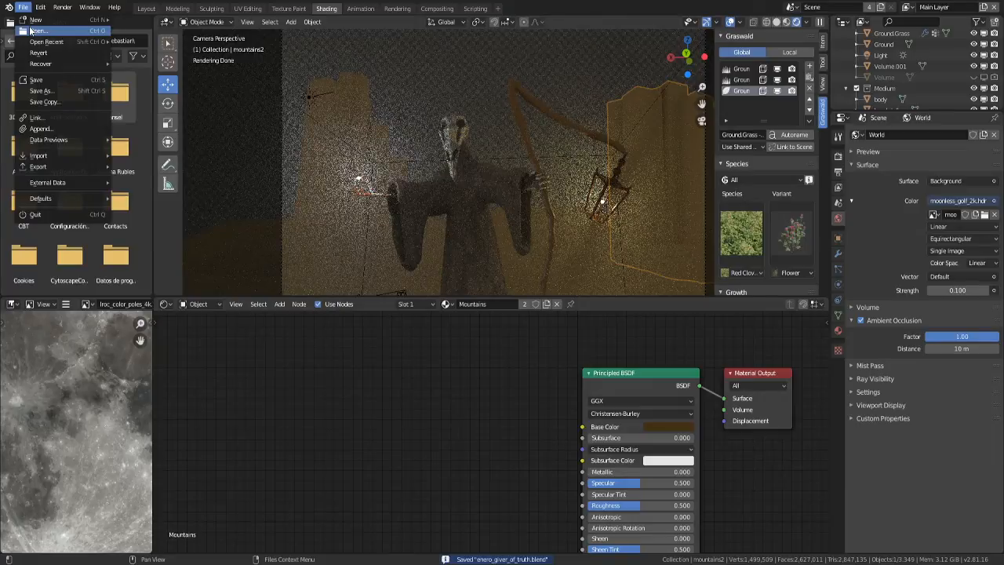
pyautogui.moveTo(35, 22)
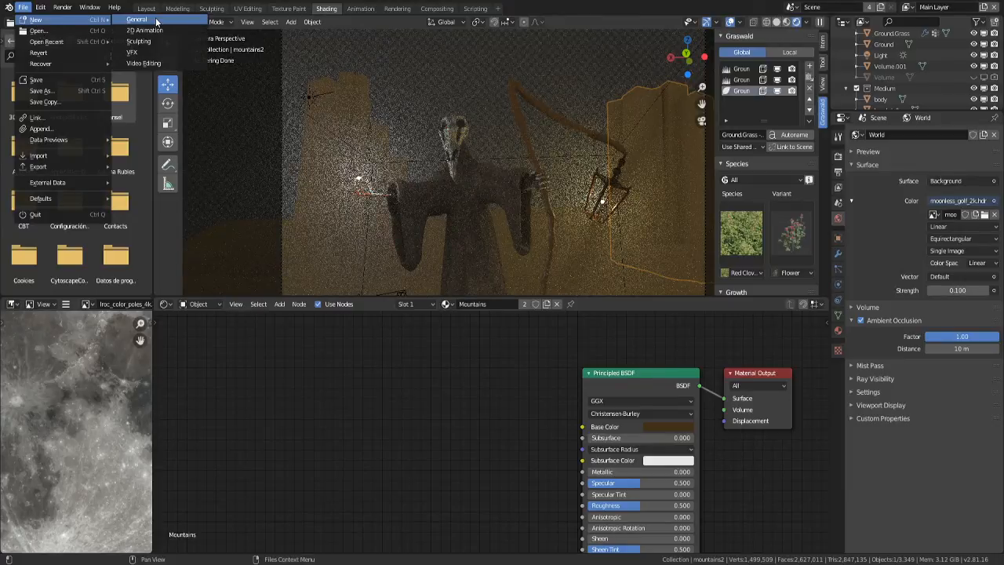
pyautogui.click(156, 22)
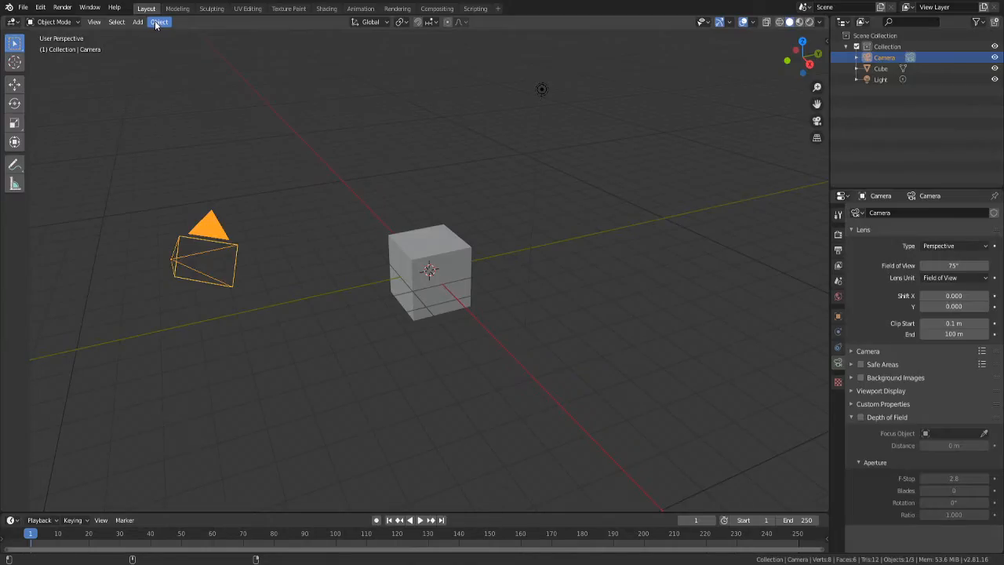
pyautogui.click(23, 7)
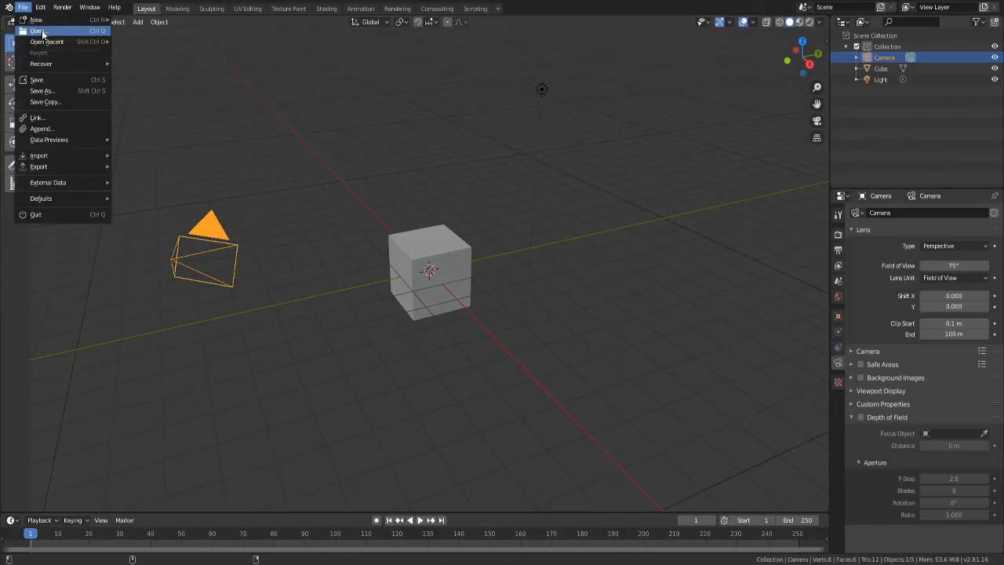
pyautogui.moveTo(54, 43)
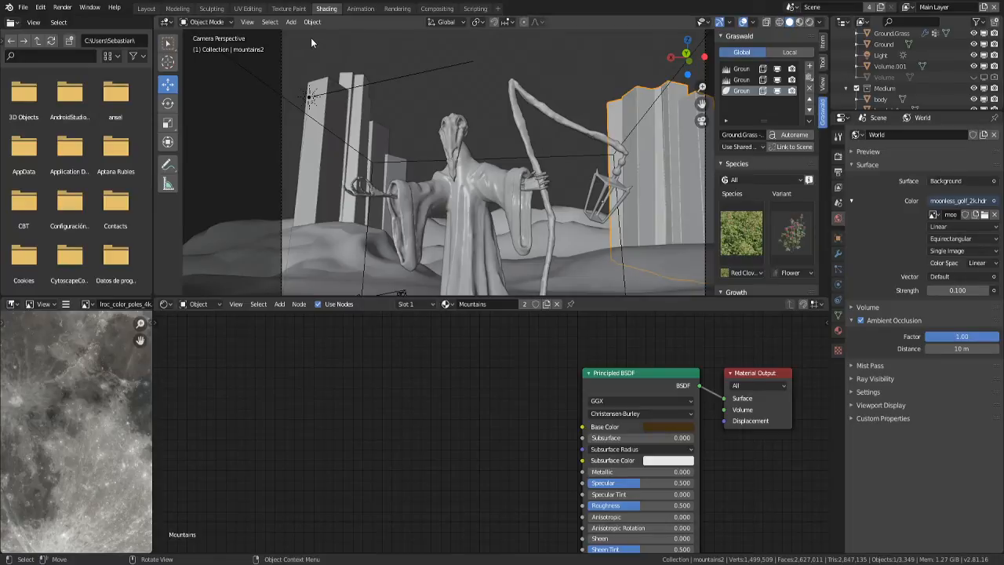
pyautogui.click(254, 22)
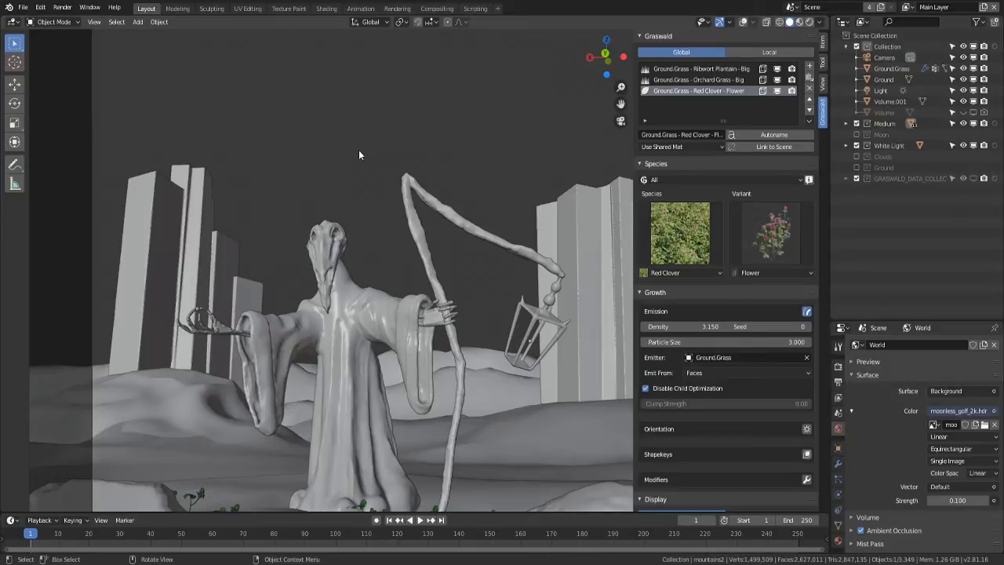
# - Test-render the scene, examine the skull, towers and grass in the Rendering workspace, and stop the render
pyautogui.press('F12')
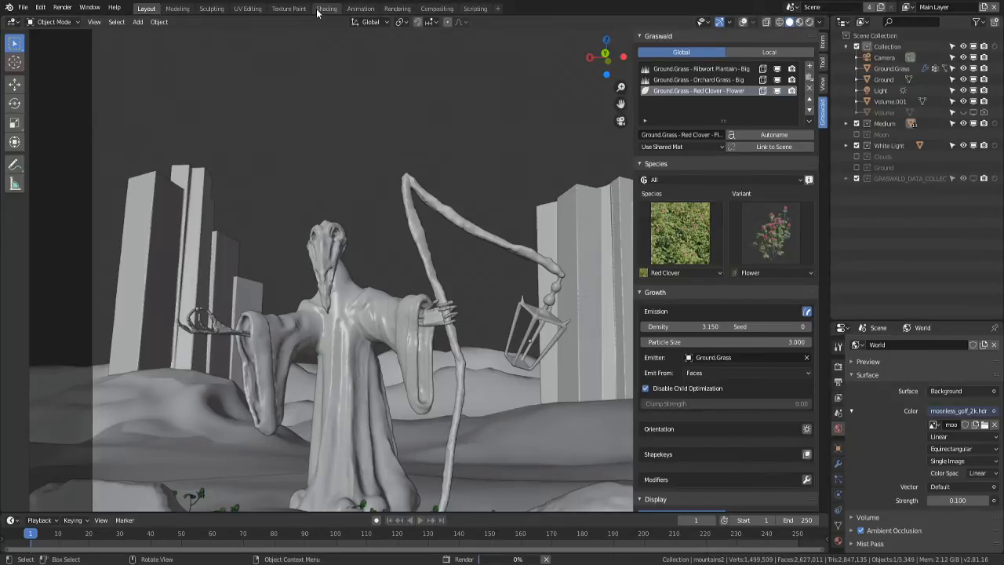
pyautogui.click(396, 9)
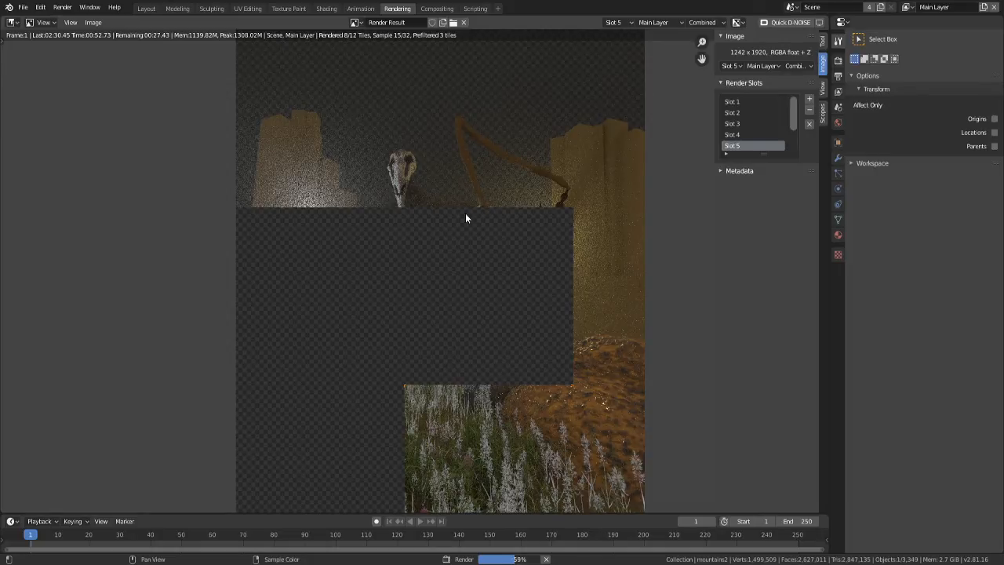
pyautogui.press('Escape')
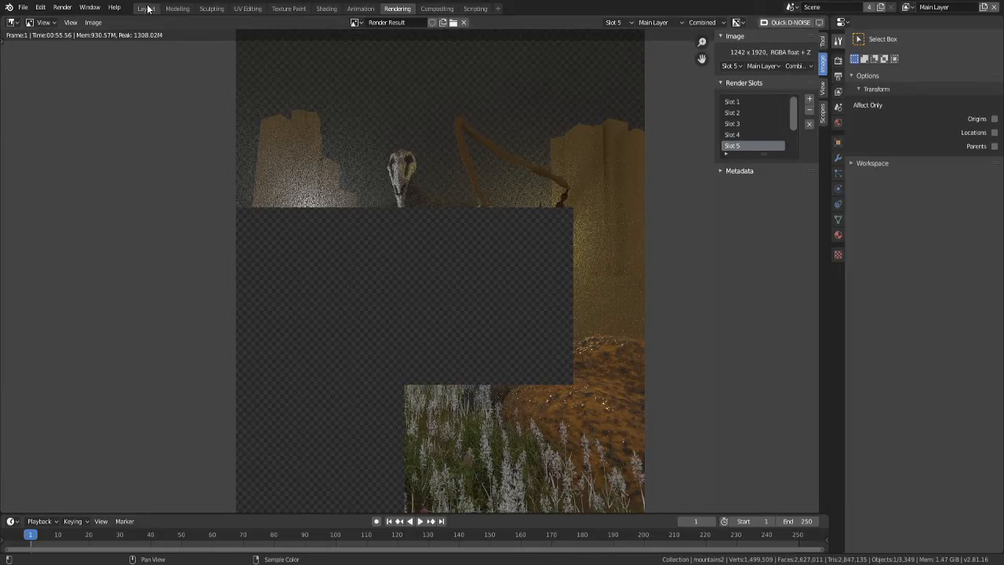
# - Return to the Layout workspace, show the overlays, examine the Light's placement around the towers, and disable the Light in renders
pyautogui.click(146, 8)
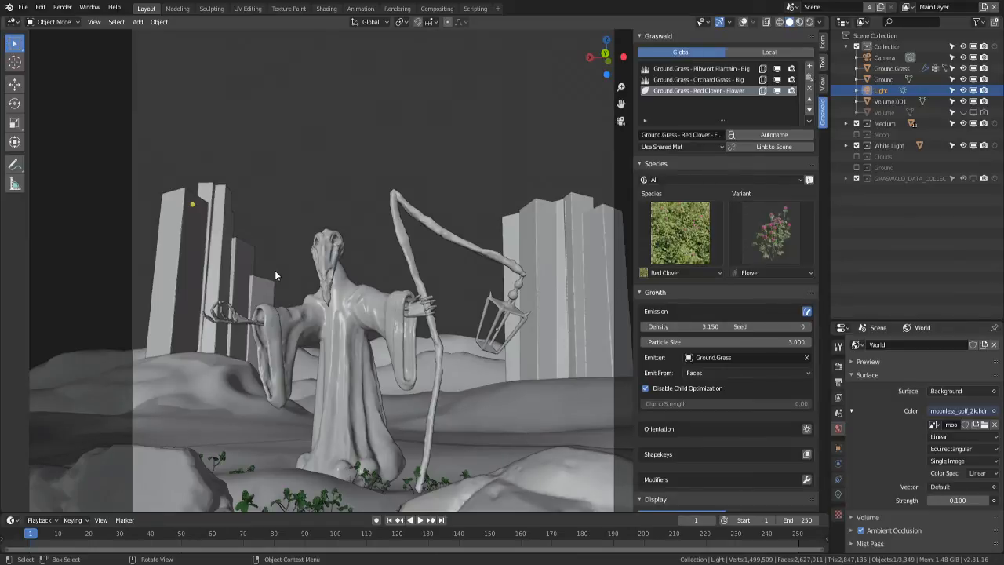
pyautogui.press('KP_0')
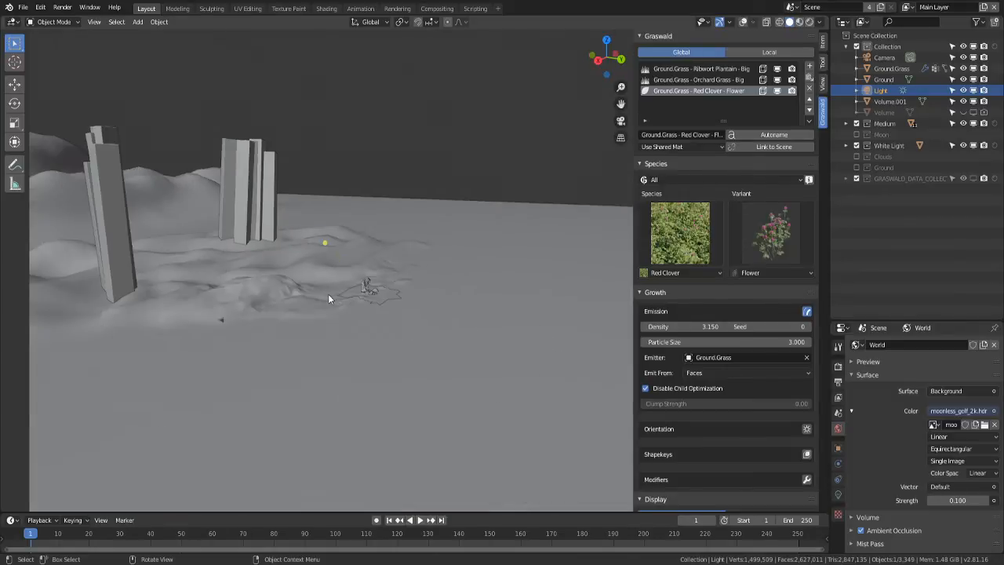
pyautogui.moveTo(328, 299); pyautogui.dragTo(348, 276, button='middle')
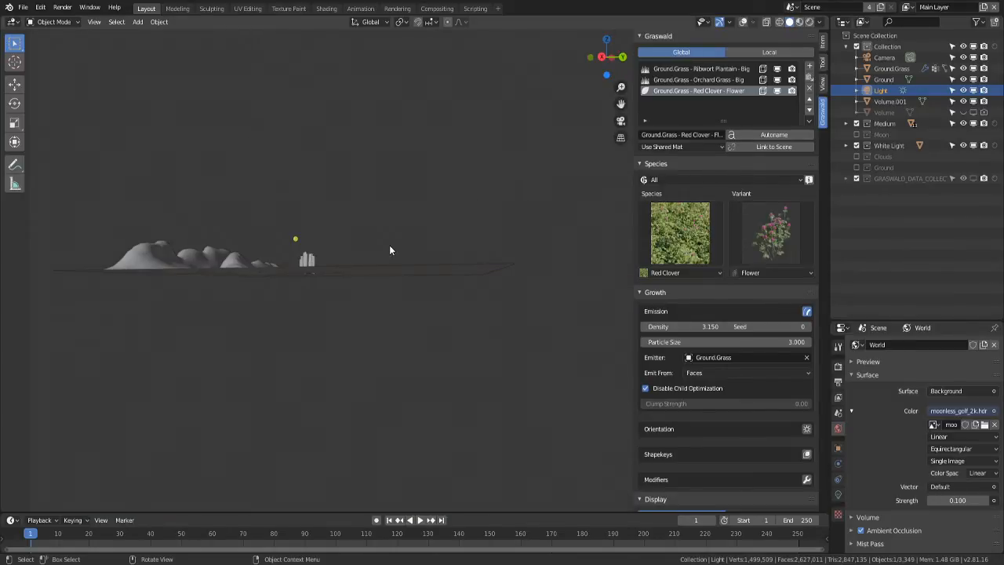
pyautogui.hotkey('shift', 'alt', 'z')
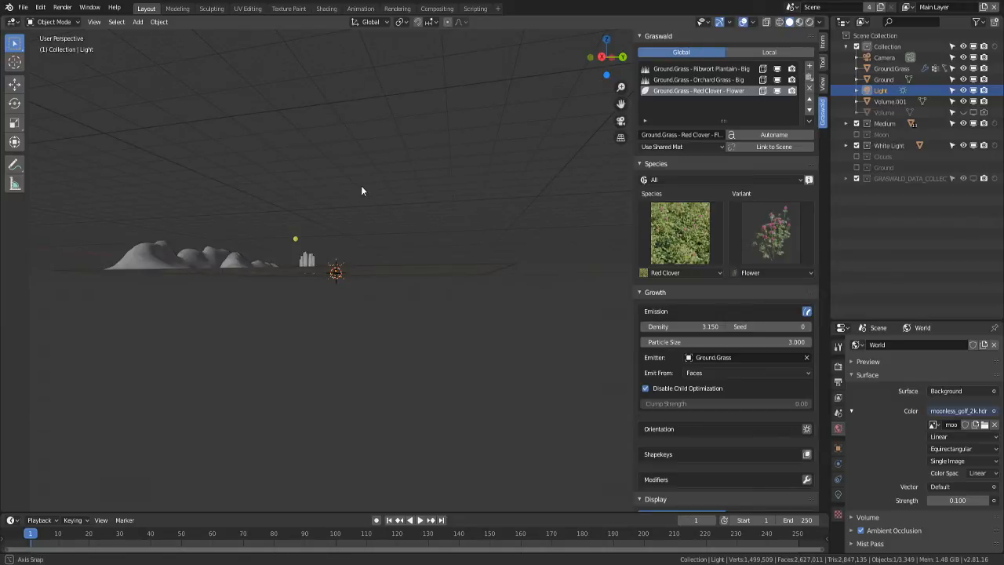
pyautogui.scroll(7, 279, 235)
pyautogui.moveTo(362, 188); pyautogui.dragTo(852, 101, button='middle')
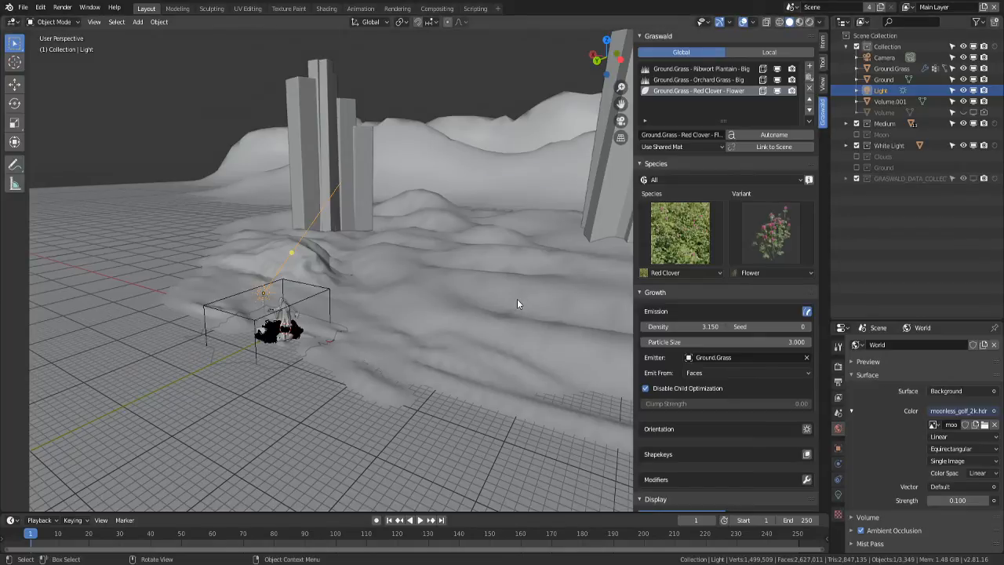
pyautogui.moveTo(517, 299); pyautogui.dragTo(300, 190, button='middle')
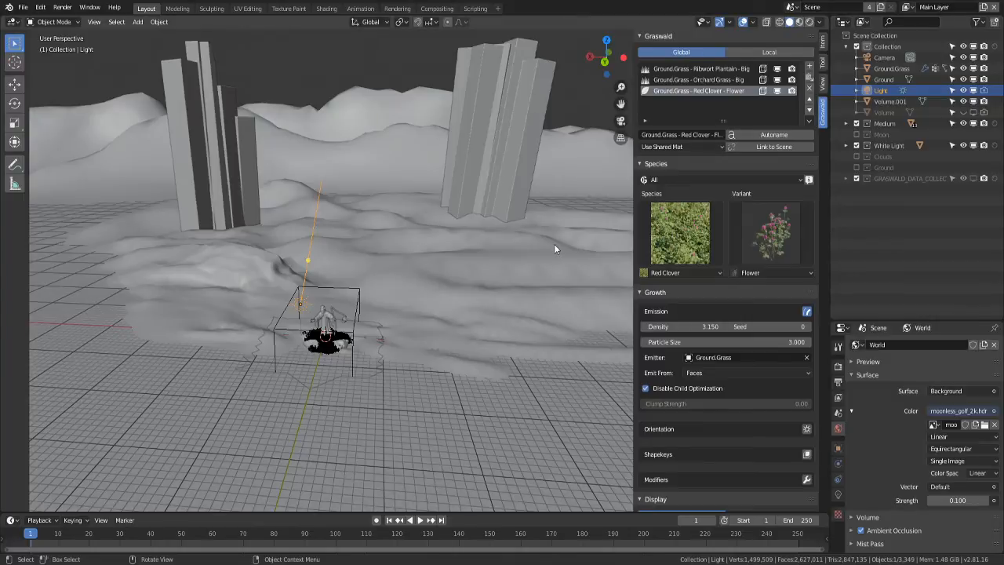
# - Test-render the Main Layer in the Rendering workspace, examine the towers and ground, and stop the render
pyautogui.click(389, 9)
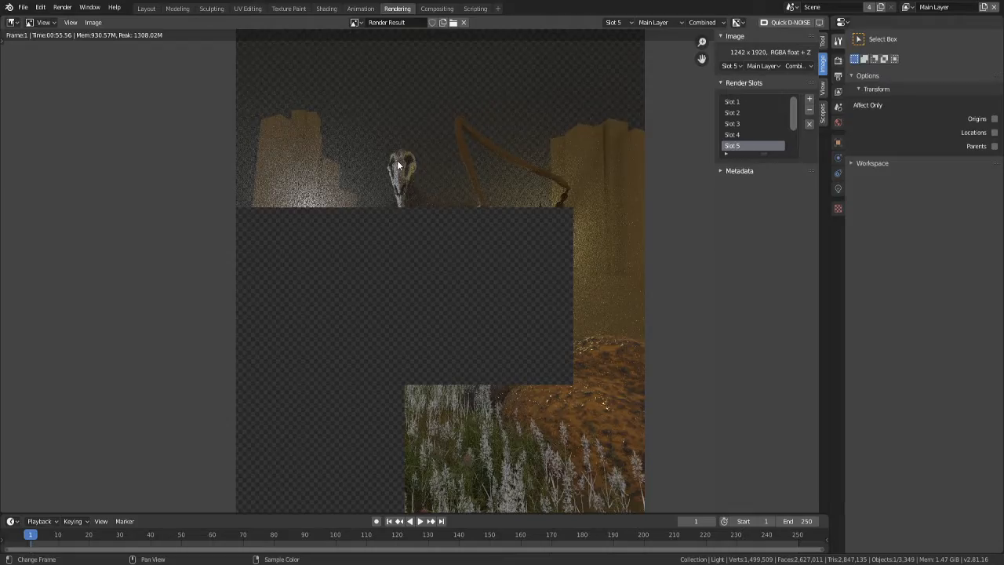
pyautogui.press('F12')
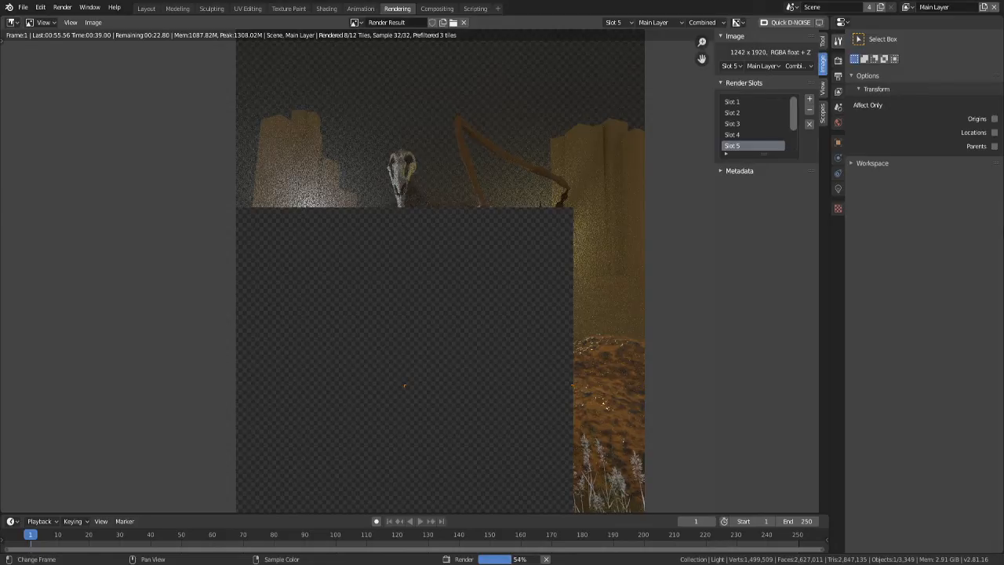
pyautogui.press('Escape')
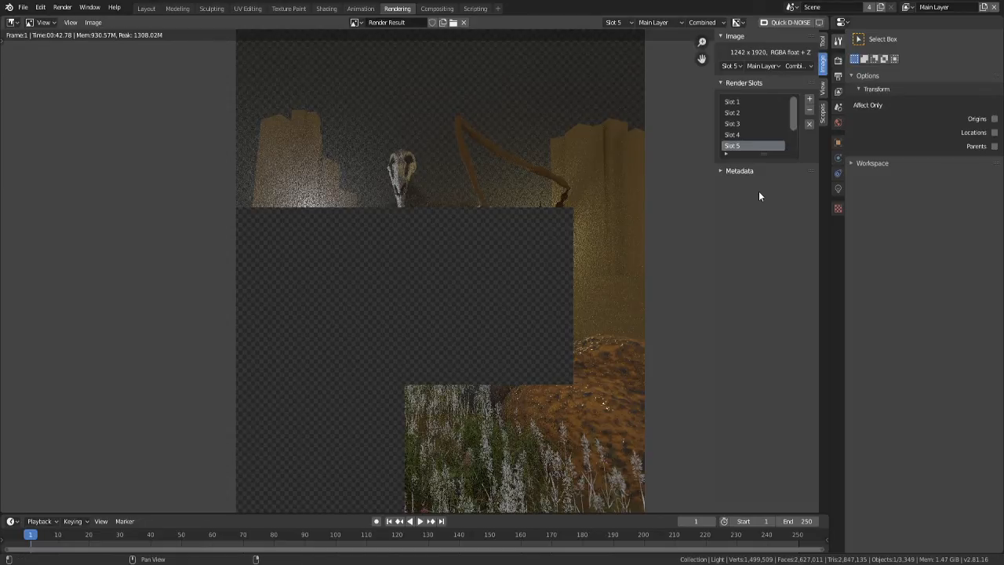
# - Check the World settings, switch the Shading workspace viewport to rendered preview, and show the World node tree
pyautogui.click(838, 122)
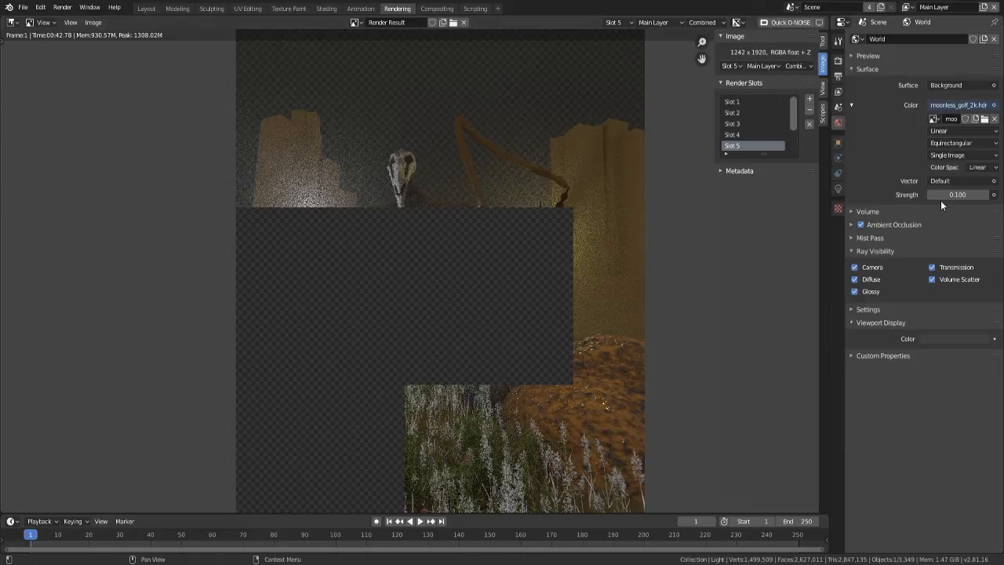
pyautogui.click(326, 9)
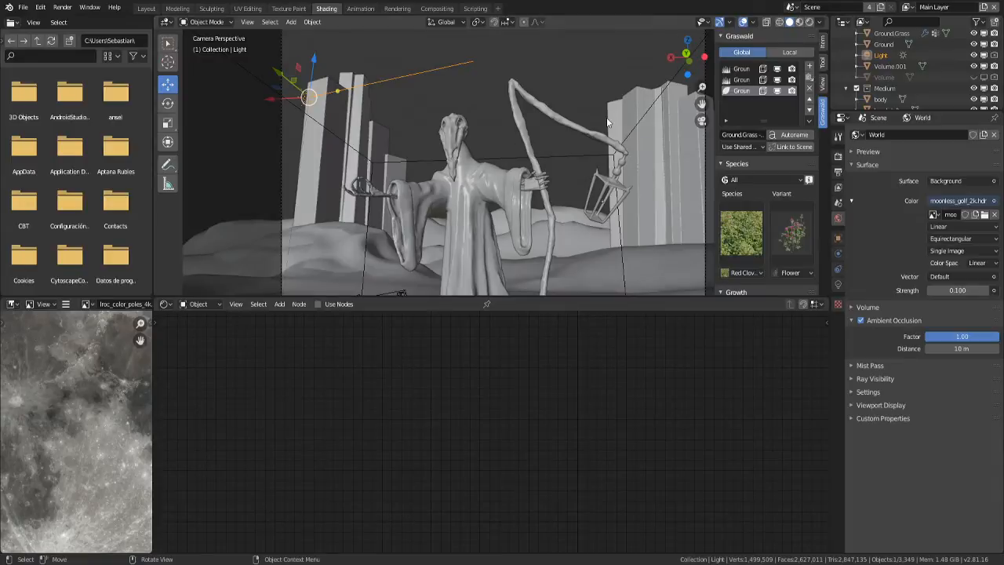
pyautogui.hotkey('shift', 'z')
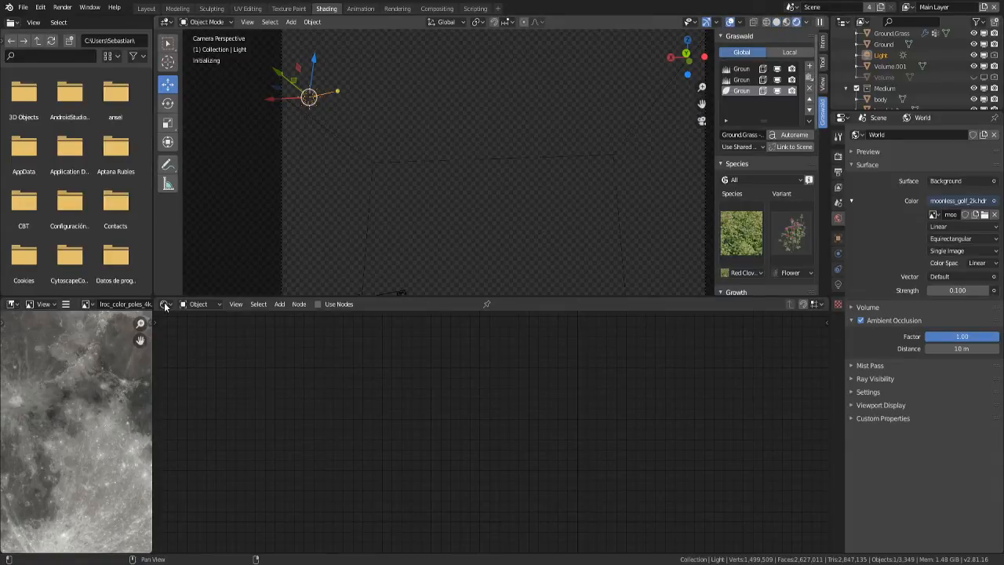
pyautogui.click(164, 305)
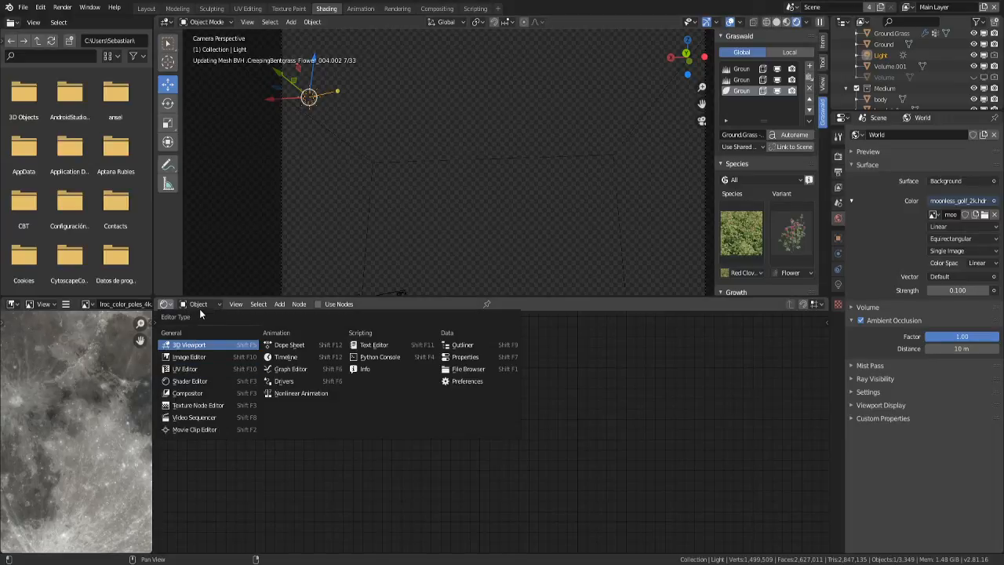
pyautogui.click(199, 304)
pyautogui.click(203, 330)
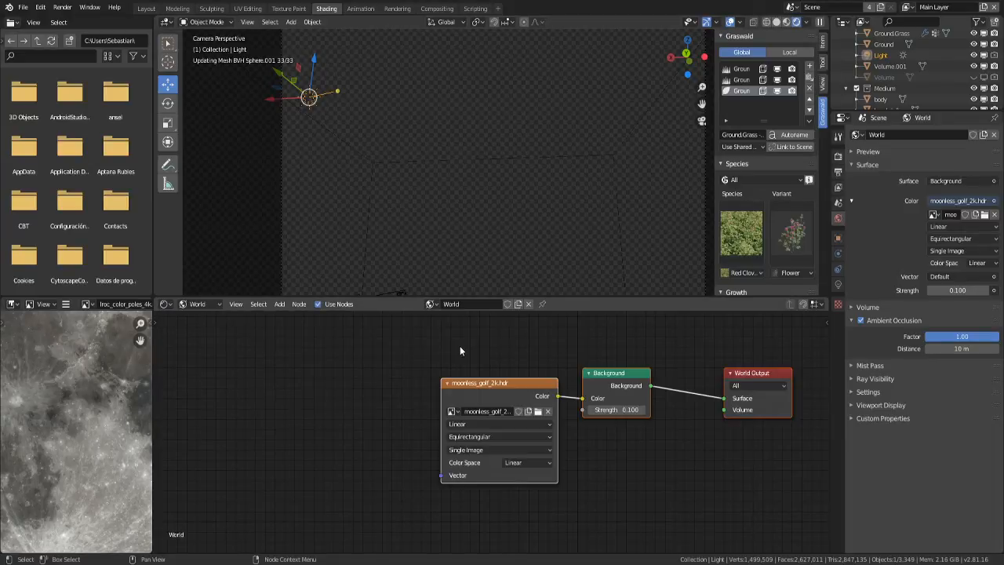
pyautogui.press('Home')
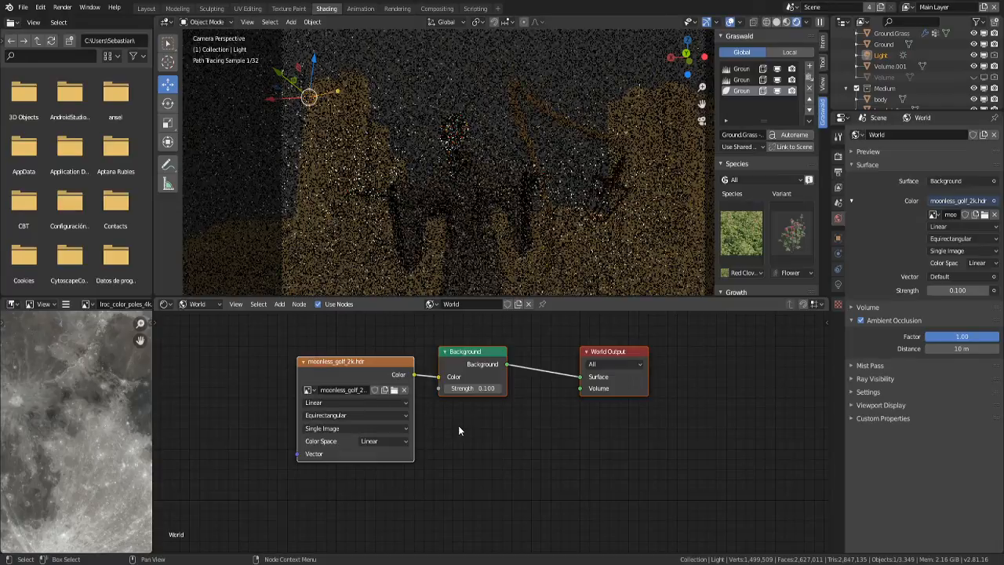
# - Duplicate the Background node below the original, disconnect the moonless_golf_2k.hdr texture from the original, and move the texture node lower
pyautogui.hotkey('shift', 'd')
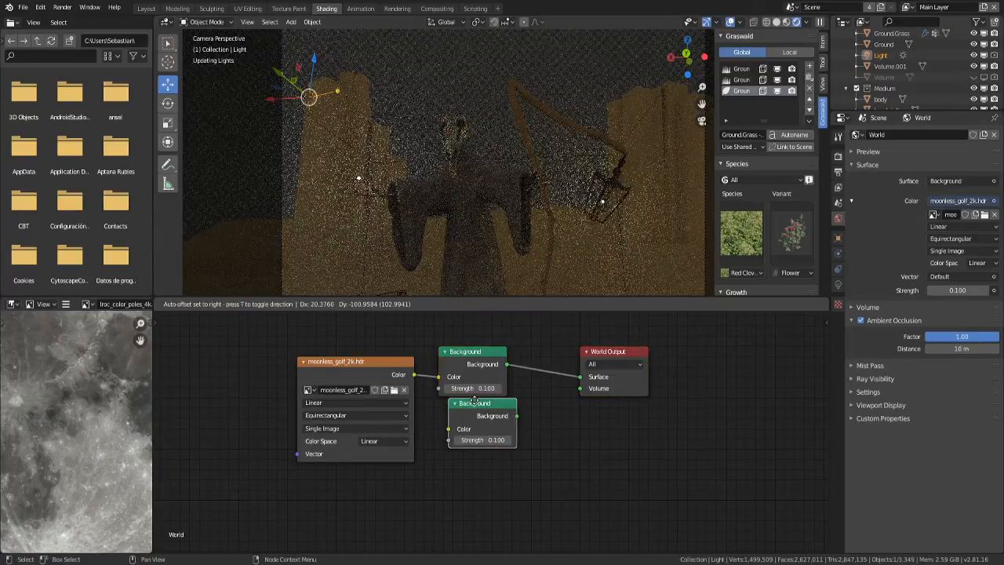
pyautogui.click(475, 422)
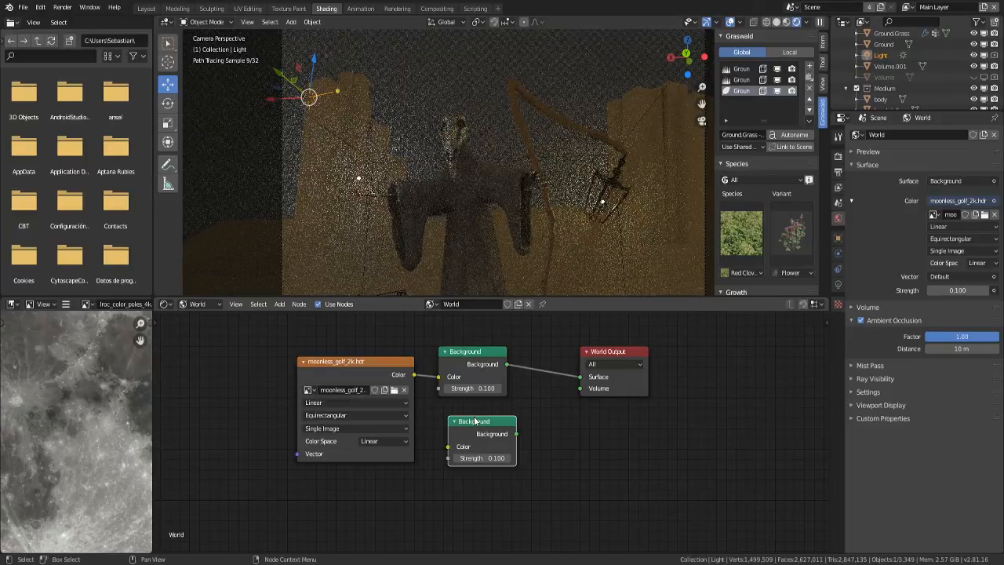
pyautogui.moveTo(438, 377); pyautogui.dragTo(432, 382)
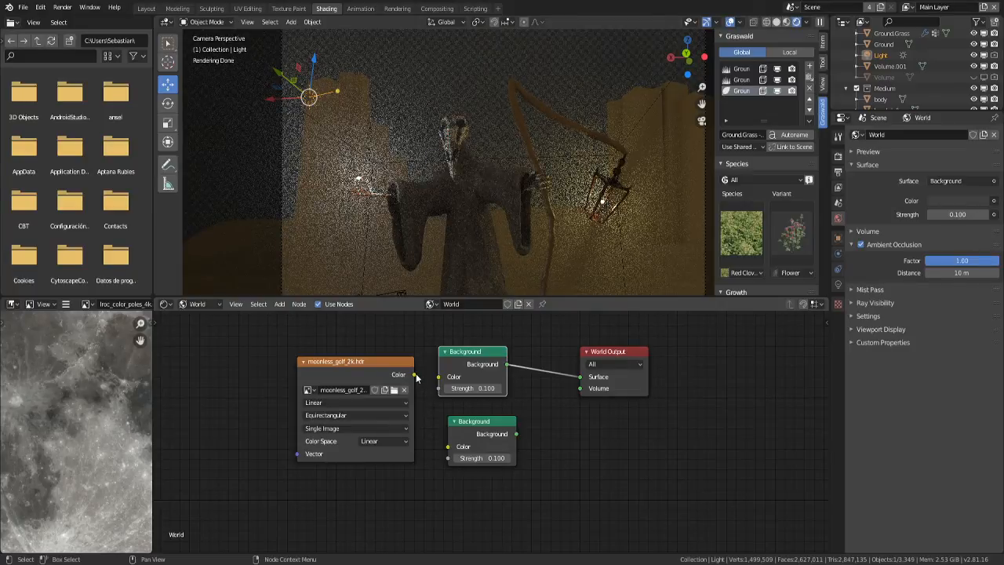
pyautogui.click(994, 181)
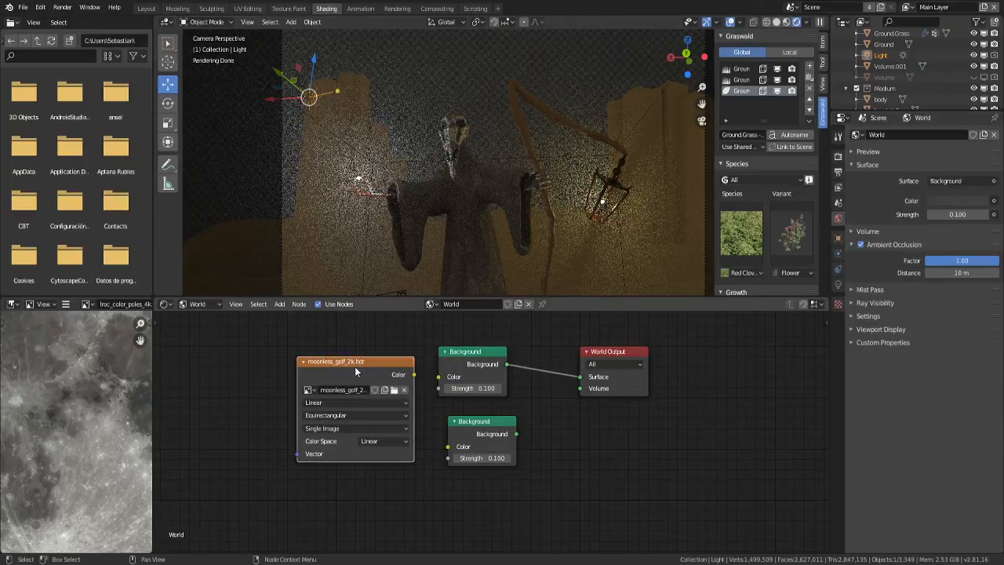
pyautogui.moveTo(354, 366); pyautogui.dragTo(311, 457)
# - Set the connected Background node's color to black and its strength to 1
pyautogui.click(994, 181)
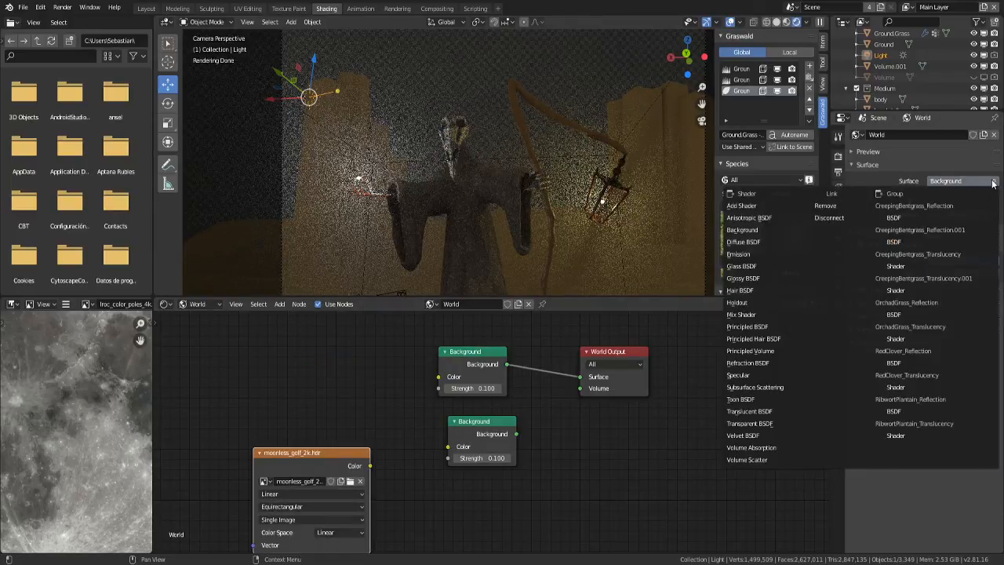
pyautogui.click(960, 201)
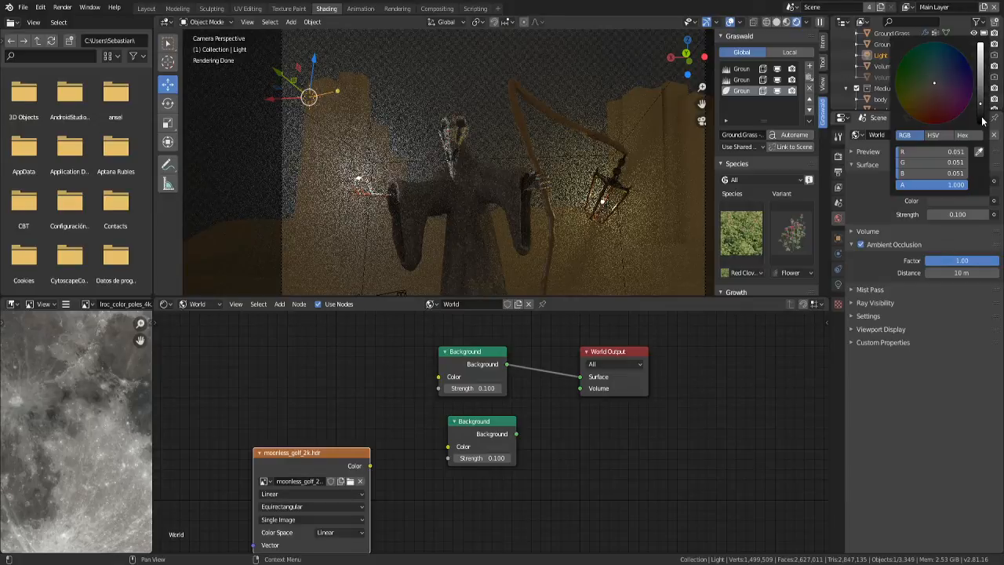
pyautogui.click(981, 120)
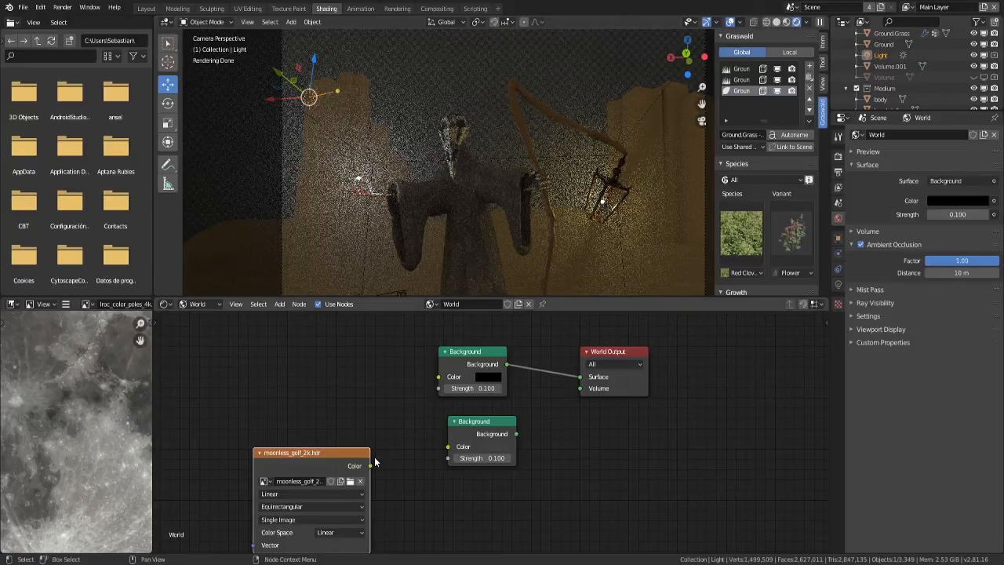
pyautogui.moveTo(372, 462); pyautogui.dragTo(428, 389)
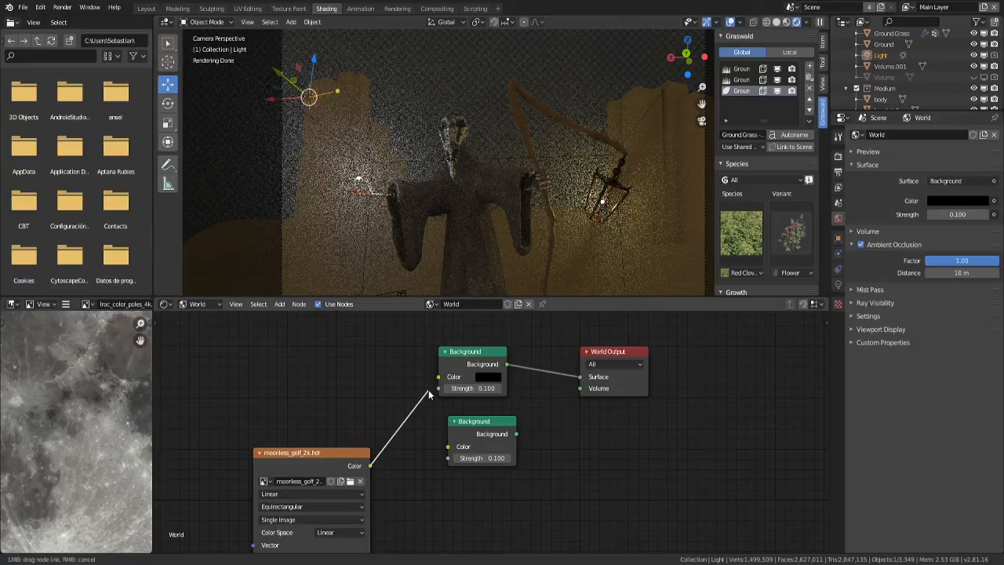
pyautogui.doubleClick(475, 390)
pyautogui.write('1')
pyautogui.press('Return')
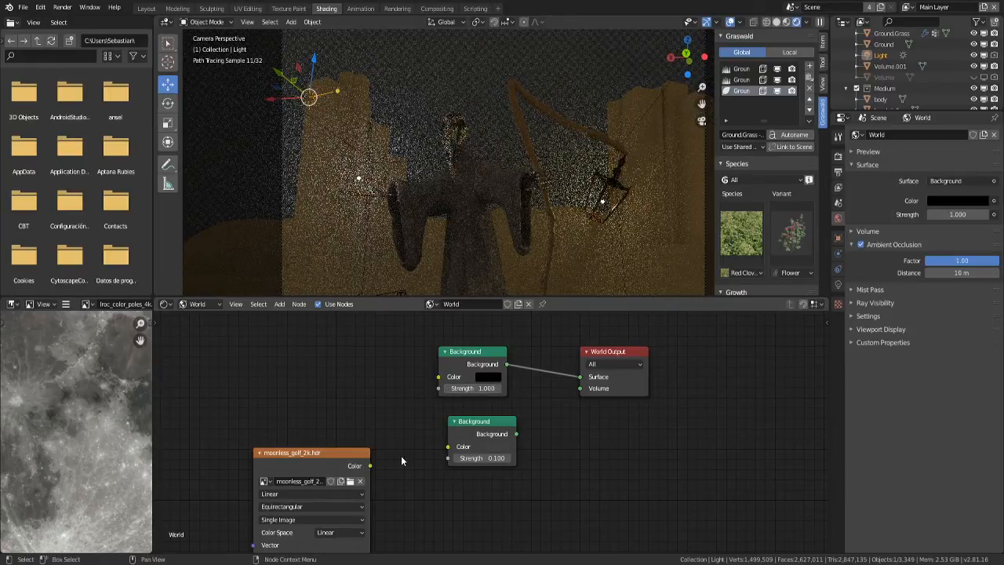
# - Reconnect the moonless_golf_2k.hdr color output to the original Background node and set its strength to 0.1
pyautogui.moveTo(369, 465); pyautogui.dragTo(438, 377)
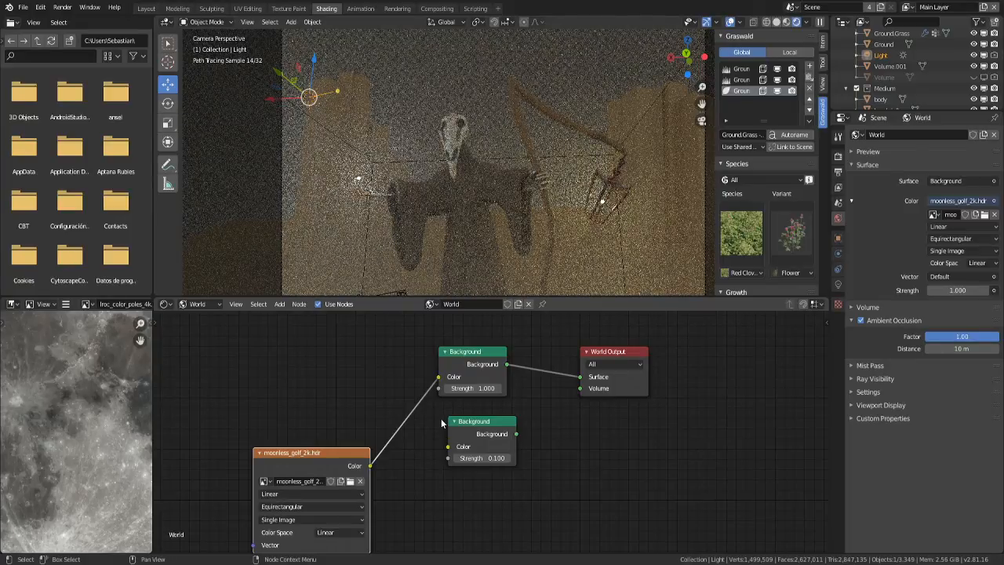
pyautogui.click(467, 389)
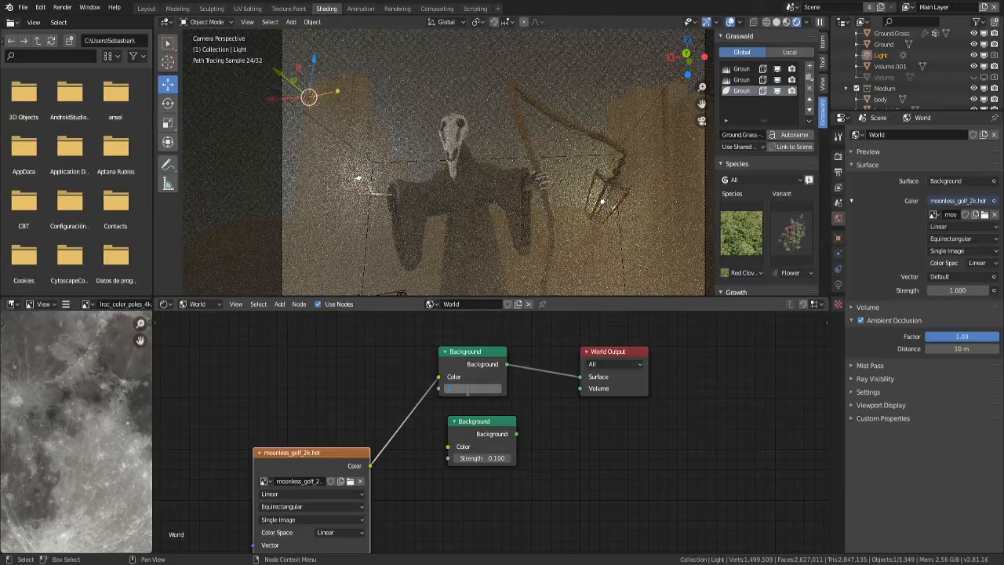
pyautogui.write('0.1')
pyautogui.press('Return')
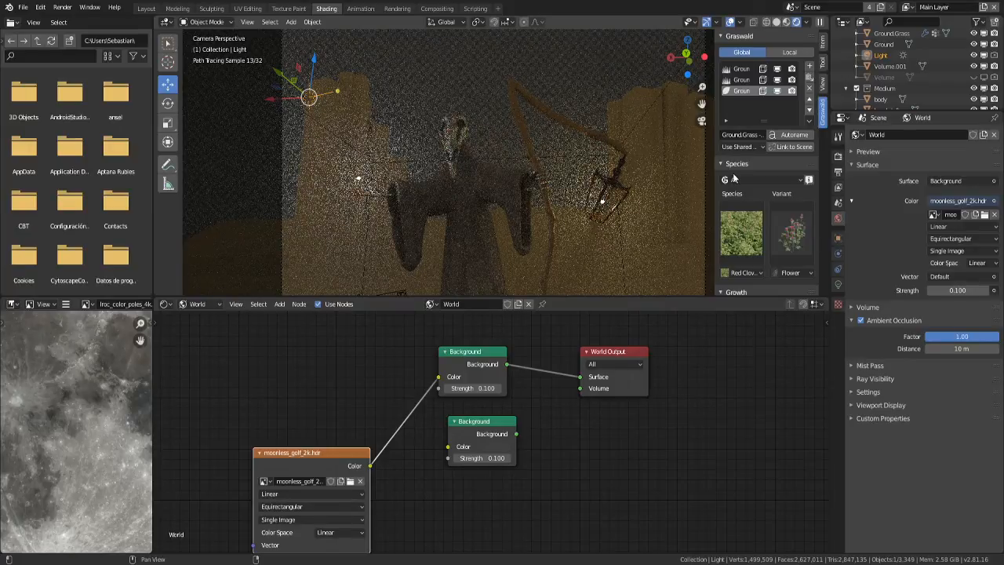
# - Switch the viewport to material preview and show the shader nodes of the mountains2 object's Mountains material
pyautogui.click(788, 23)
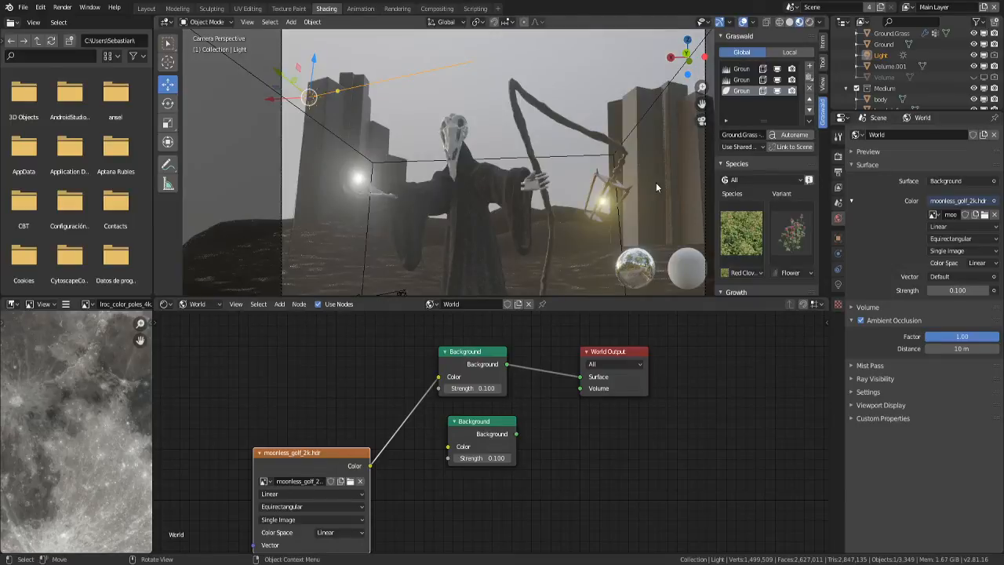
pyautogui.click(656, 182)
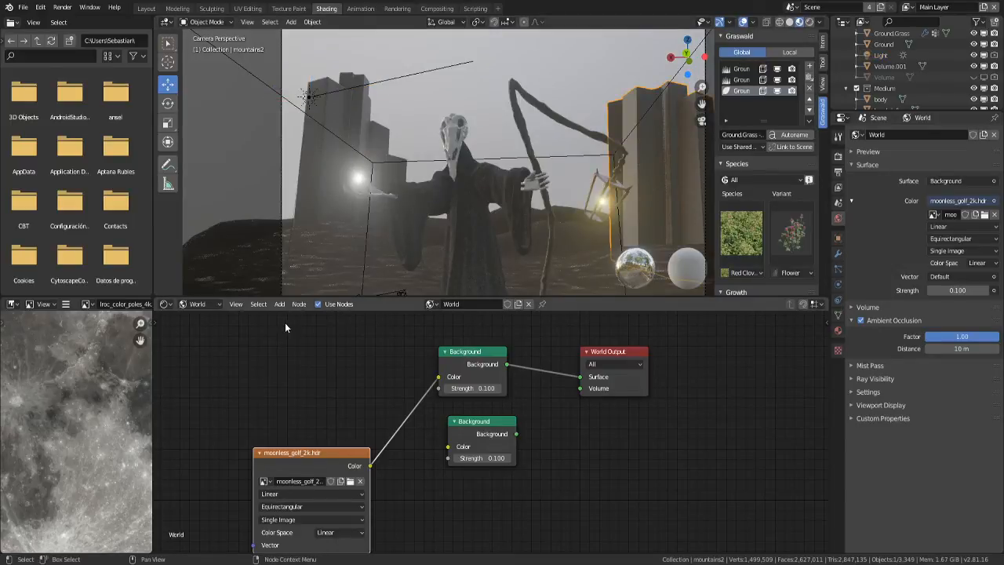
pyautogui.click(202, 304)
pyautogui.click(210, 317)
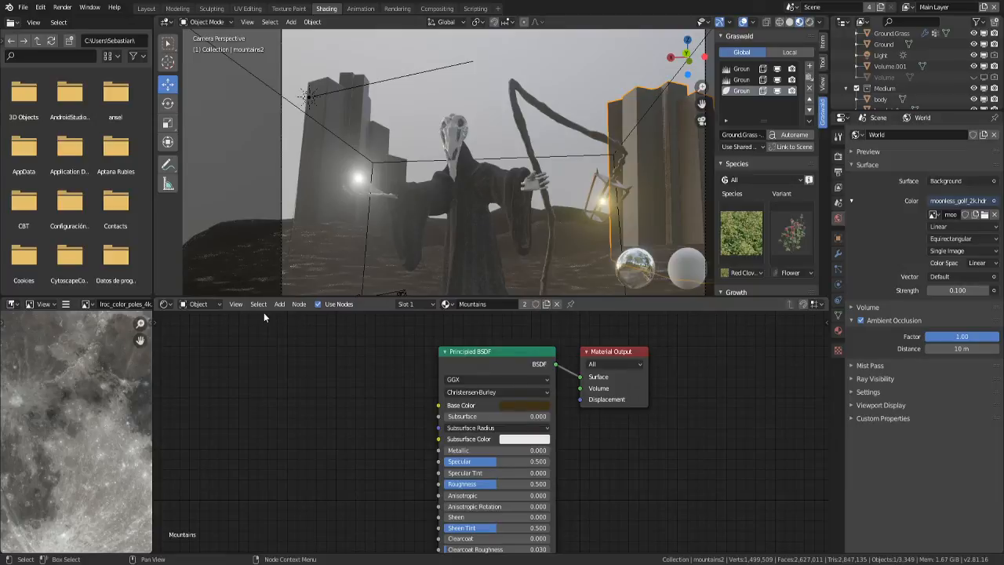
# - Select the Ground, switch its material's nodes off and on to compare, and return to the mountains2 material
pyautogui.click(346, 253)
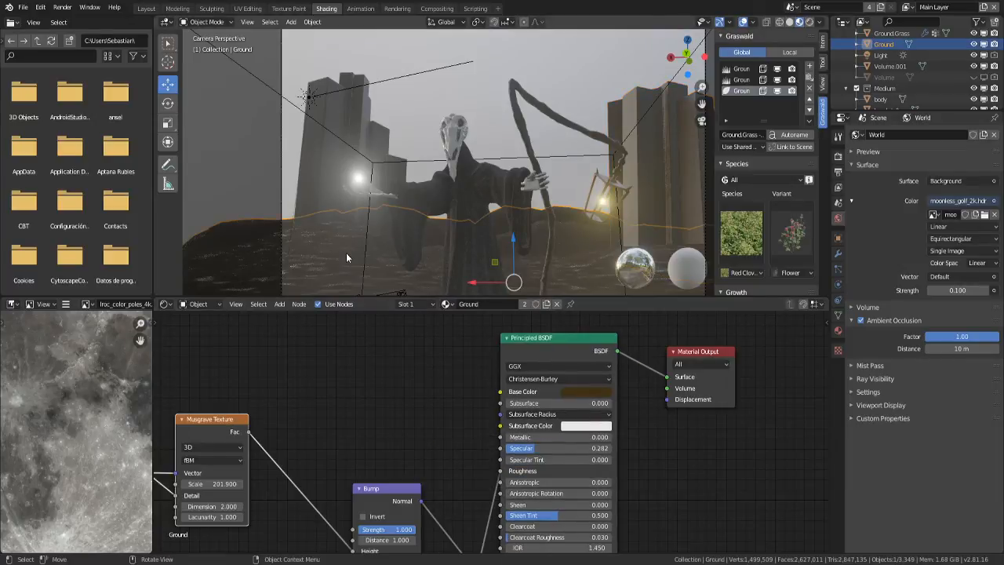
pyautogui.scroll(-1, 453, 403)
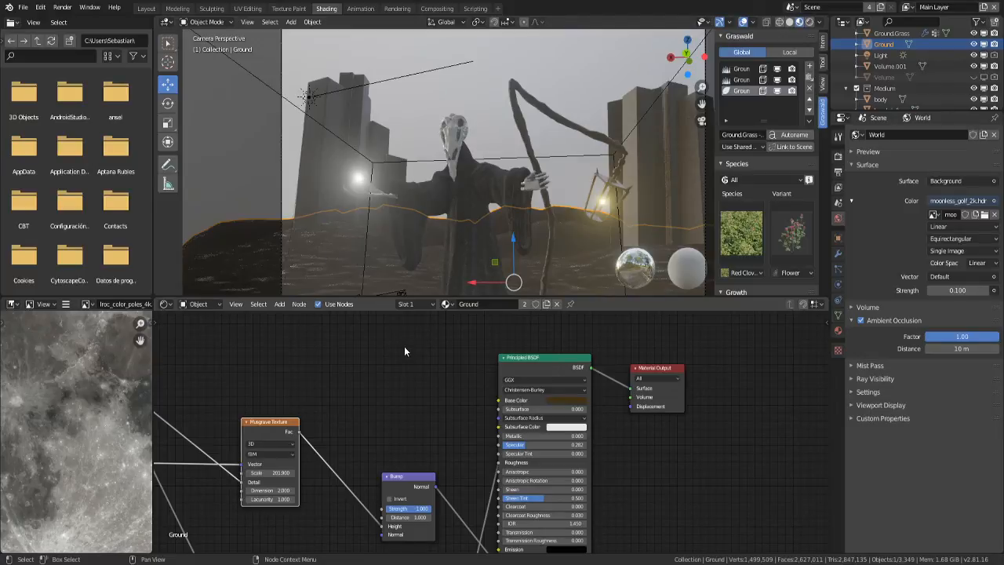
pyautogui.click(318, 304)
pyautogui.click(319, 304)
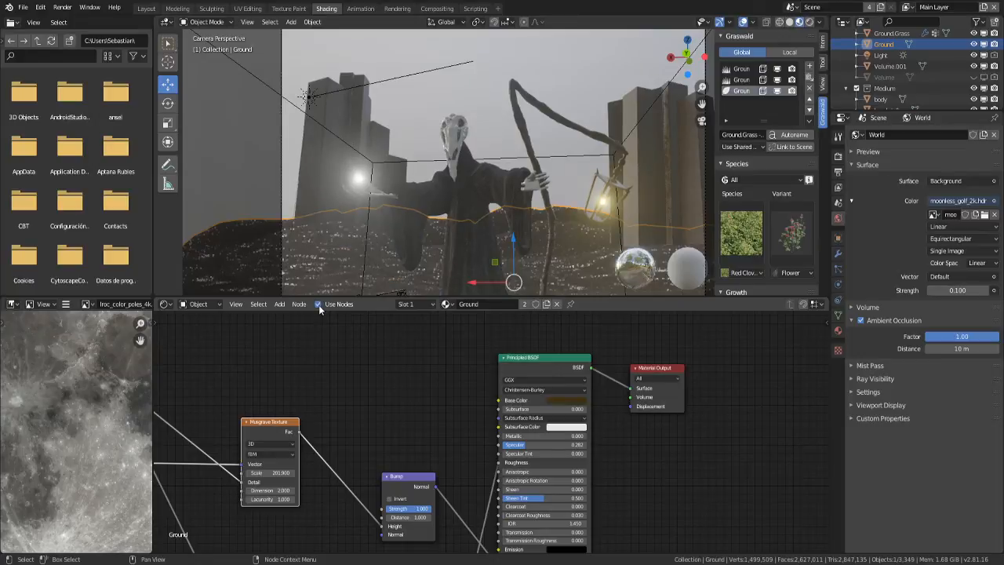
pyautogui.click(510, 233)
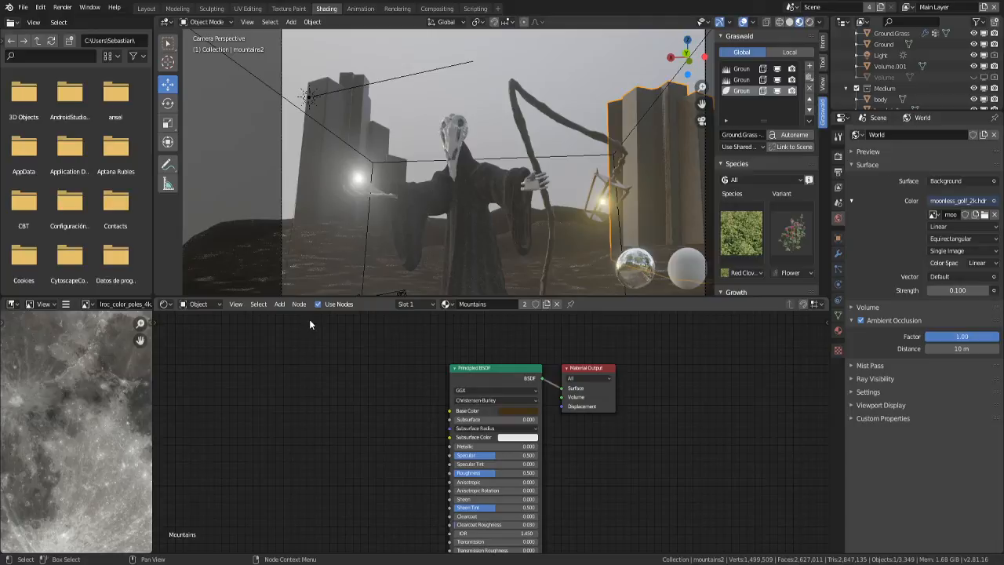
pyautogui.click(242, 304)
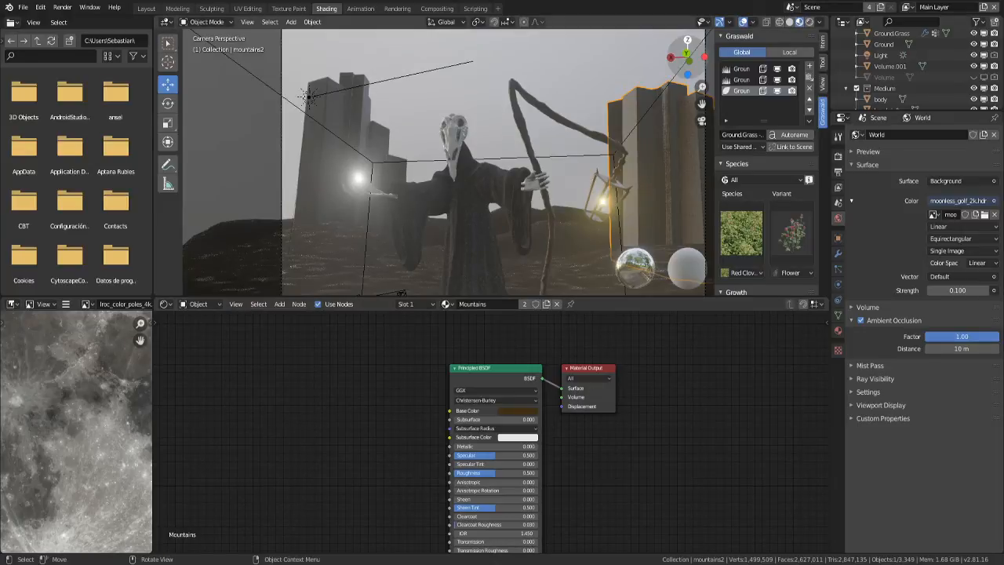
# - Look through the Main Layer's collections in the outliner and show the transform values of mountains2
pyautogui.scroll(-3, 944, 47)
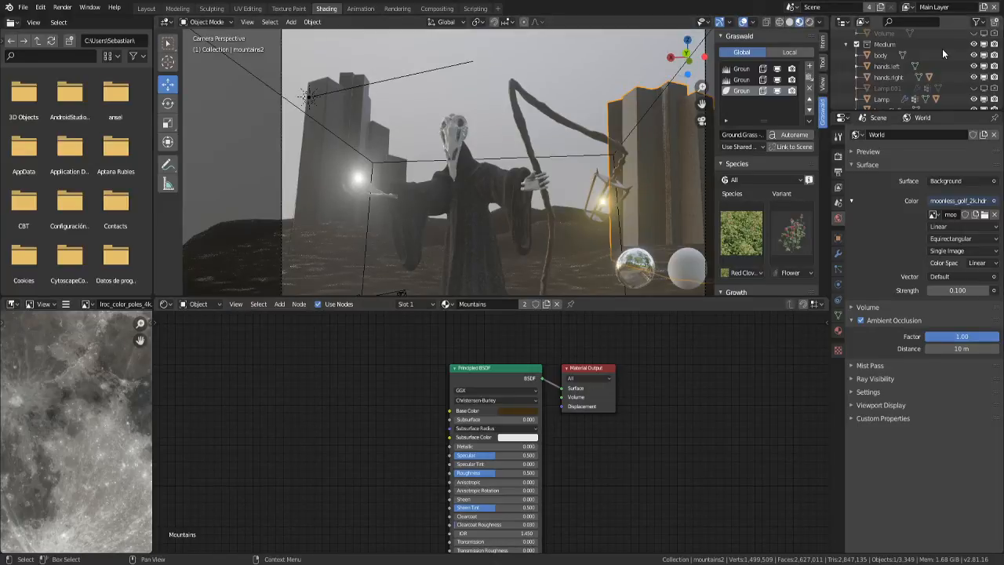
pyautogui.scroll(-5, 942, 48)
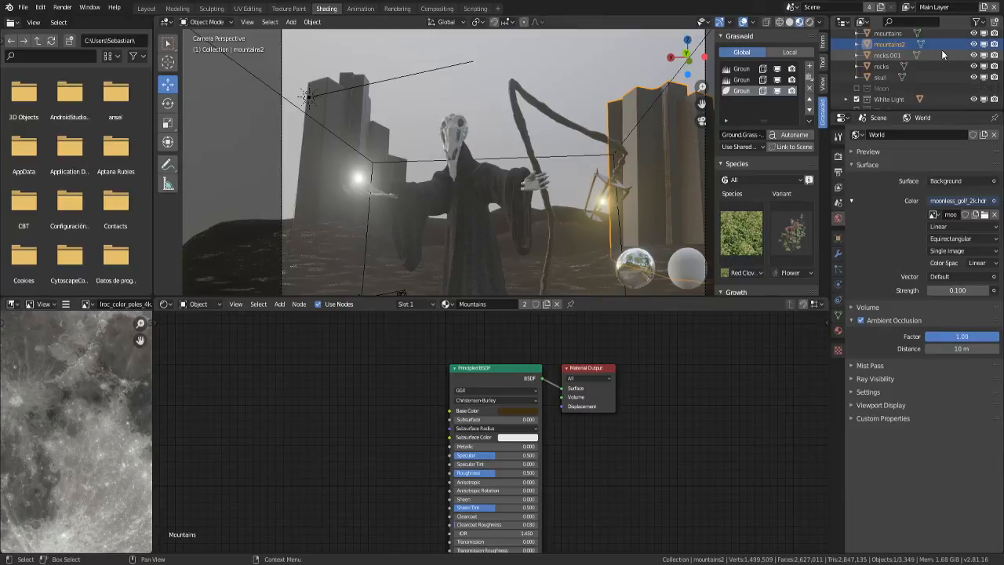
pyautogui.scroll(-3, 941, 52)
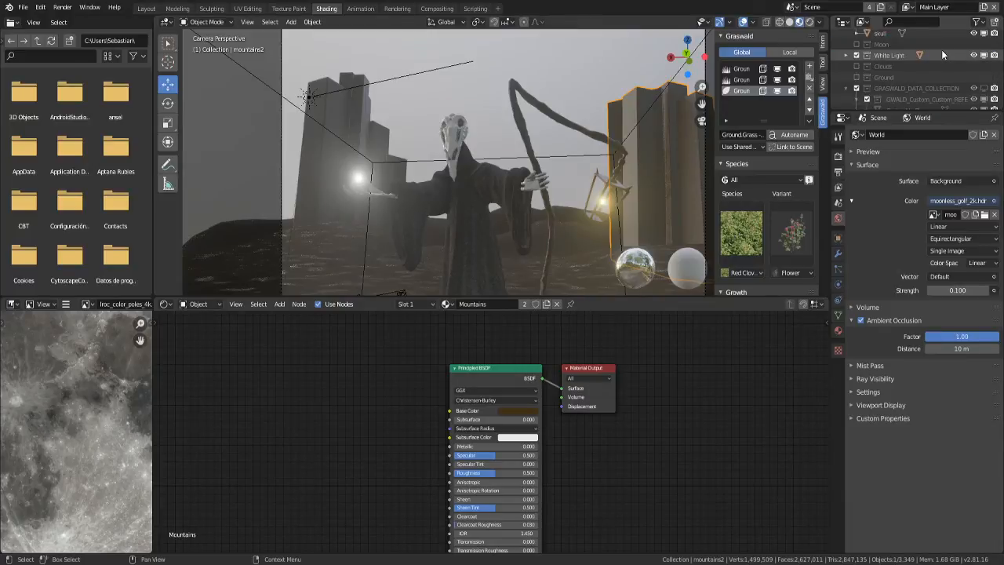
pyautogui.scroll(4, 942, 53)
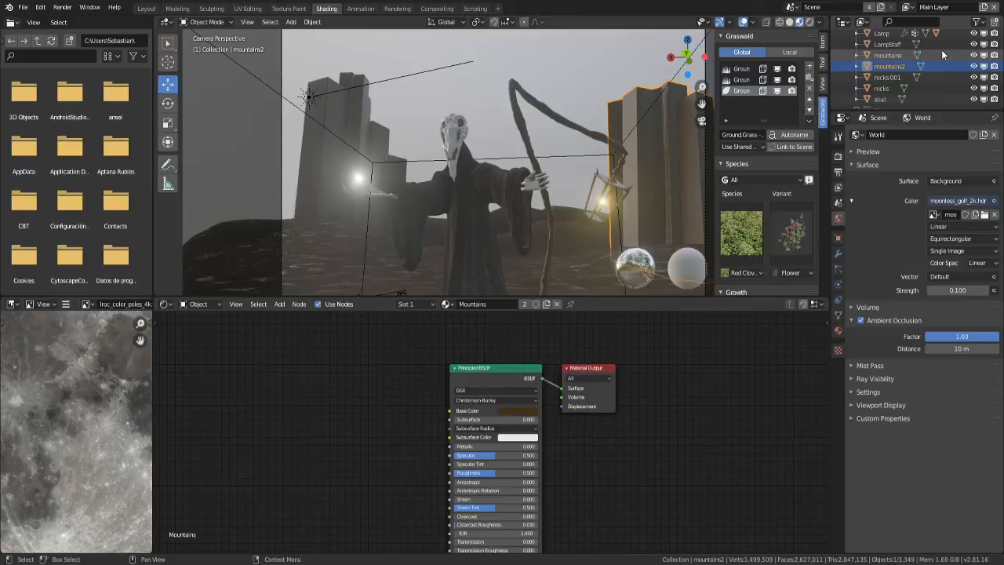
pyautogui.click(822, 43)
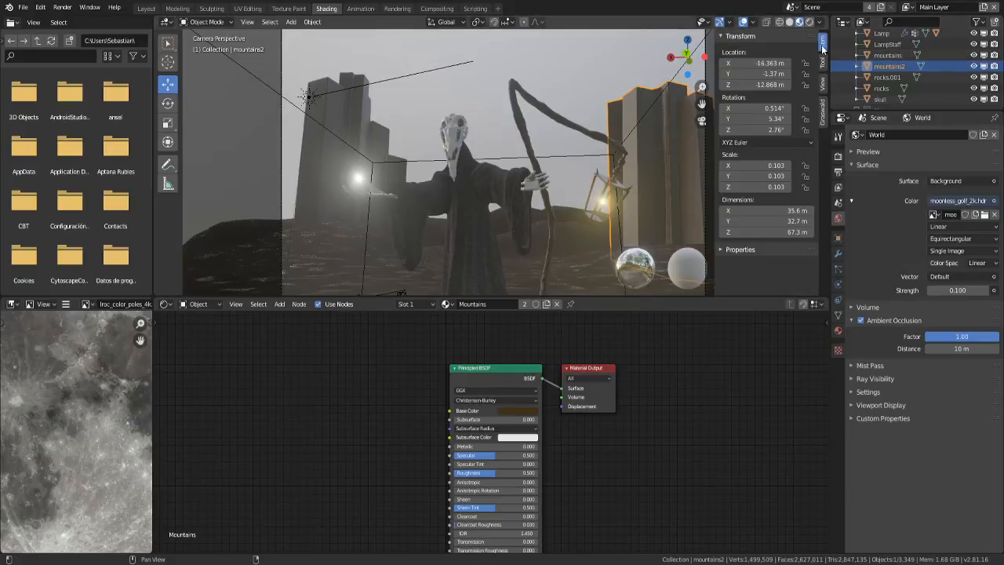
# - Inspect the terrain and the two mountains from outside the camera, and return to the camera view
pyautogui.moveTo(596, 143); pyautogui.dragTo(467, 263, button='middle')
pyautogui.scroll(-5, 479, 236)
pyautogui.scroll(-3, 468, 264)
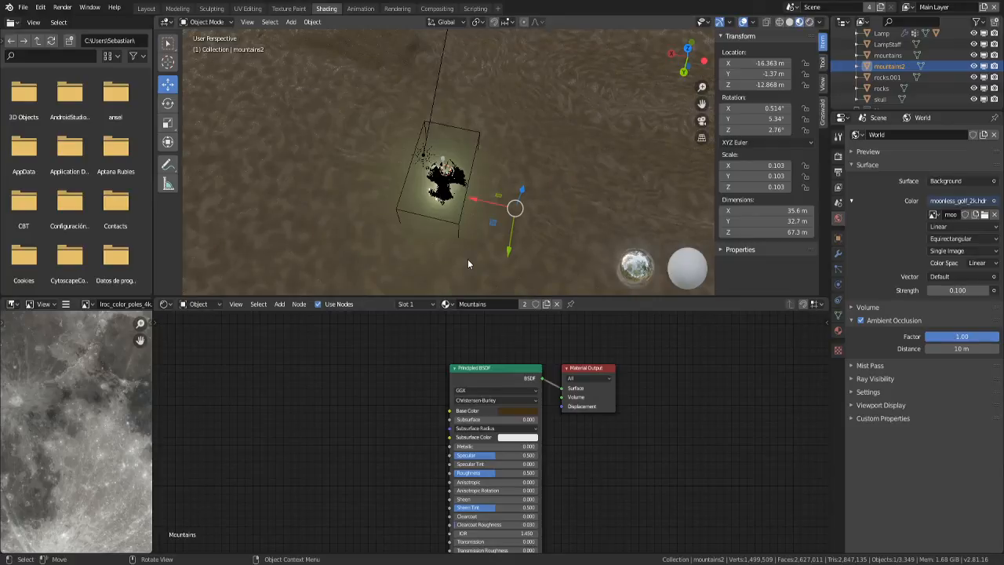
pyautogui.scroll(-4, 467, 263)
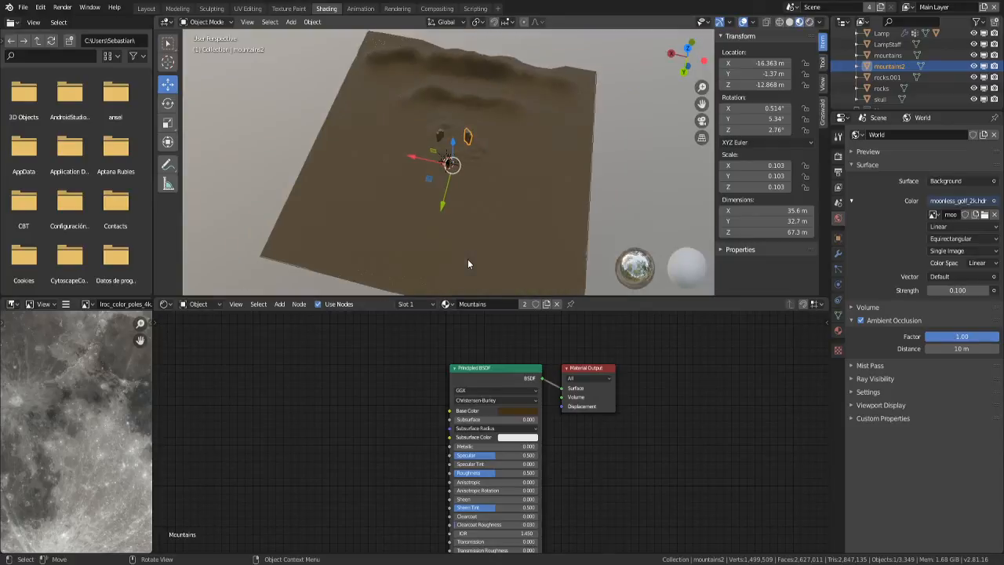
pyautogui.moveTo(467, 262); pyautogui.dragTo(494, 210, button='middle')
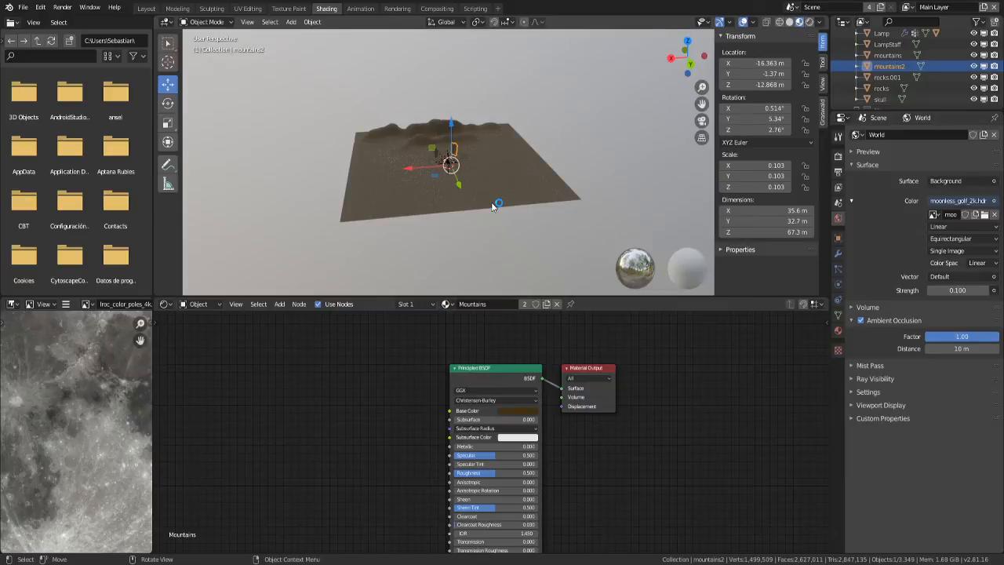
pyautogui.scroll(8, 490, 202)
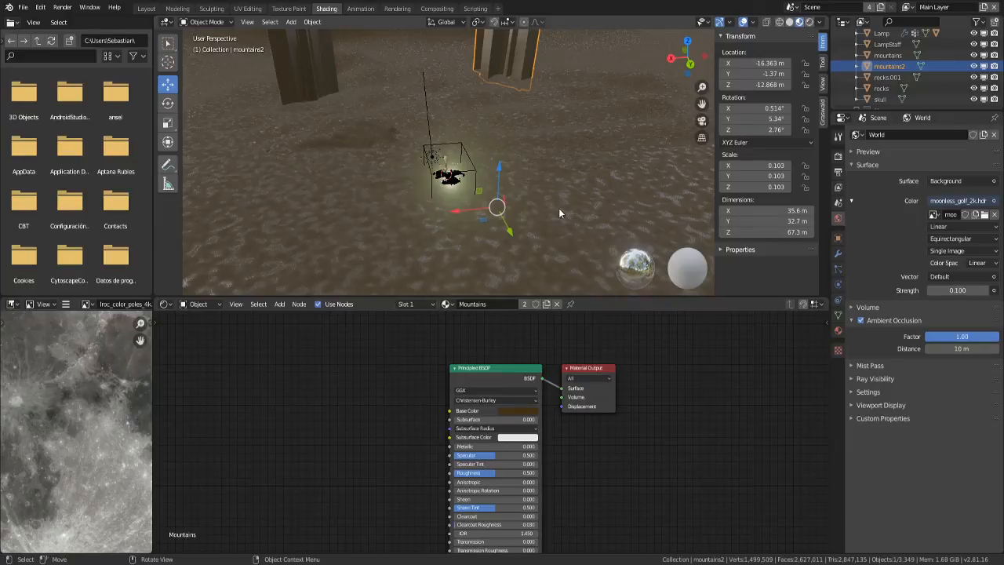
pyautogui.moveTo(559, 210); pyautogui.dragTo(544, 152, button='middle')
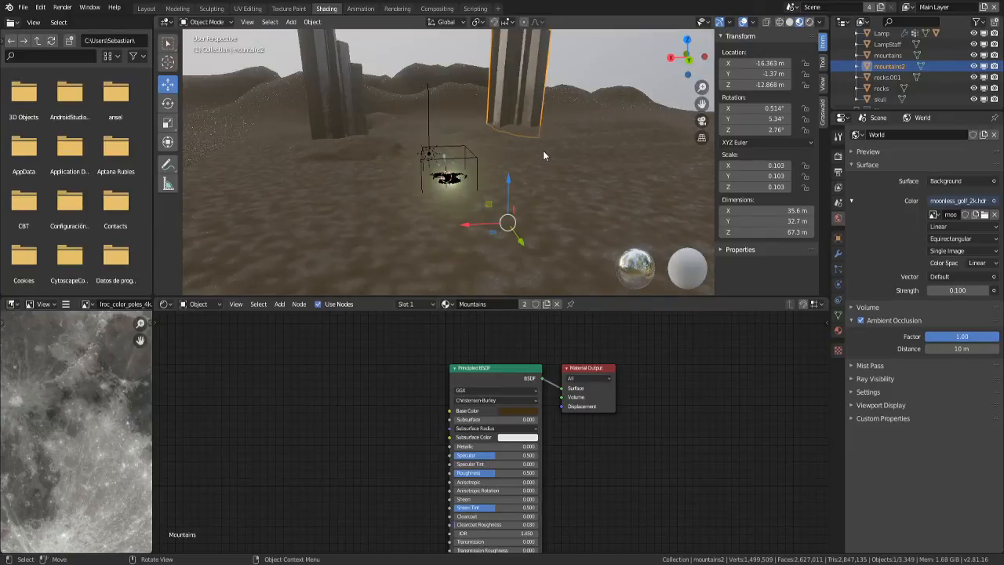
pyautogui.press('KP_0')
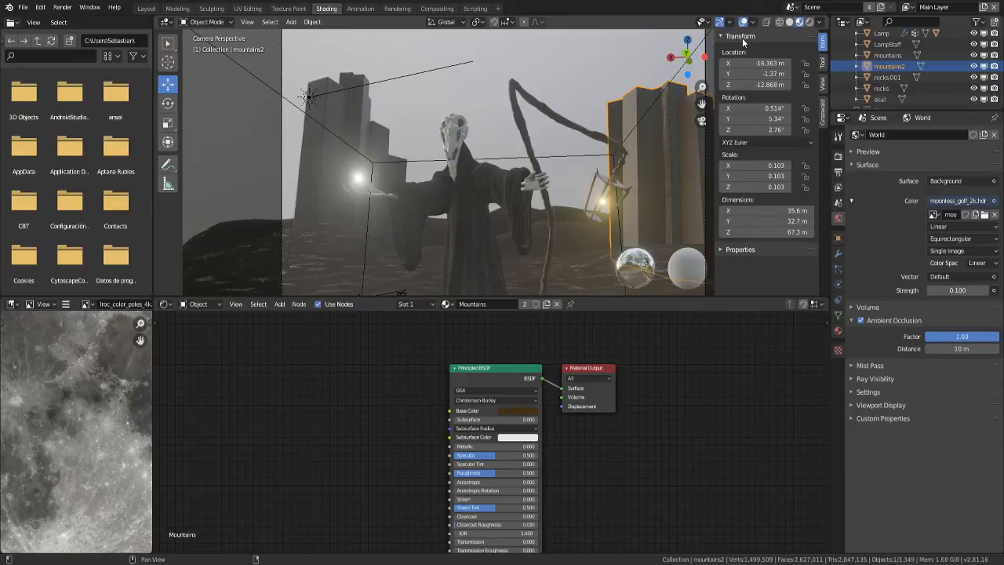
# - Review the Main Layer's passes and the scene's Cycles sampling and color management settings
pyautogui.click(837, 188)
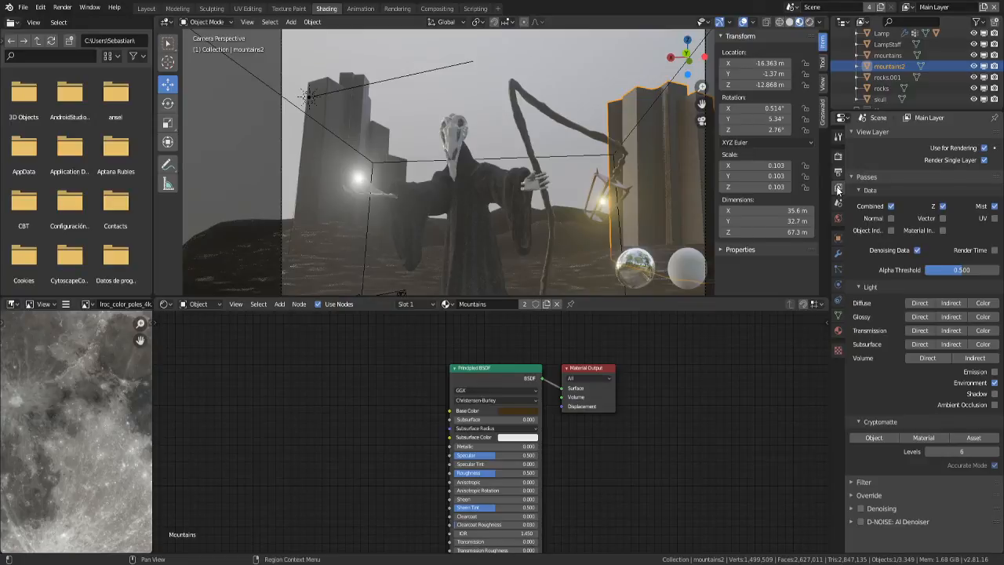
pyautogui.click(838, 155)
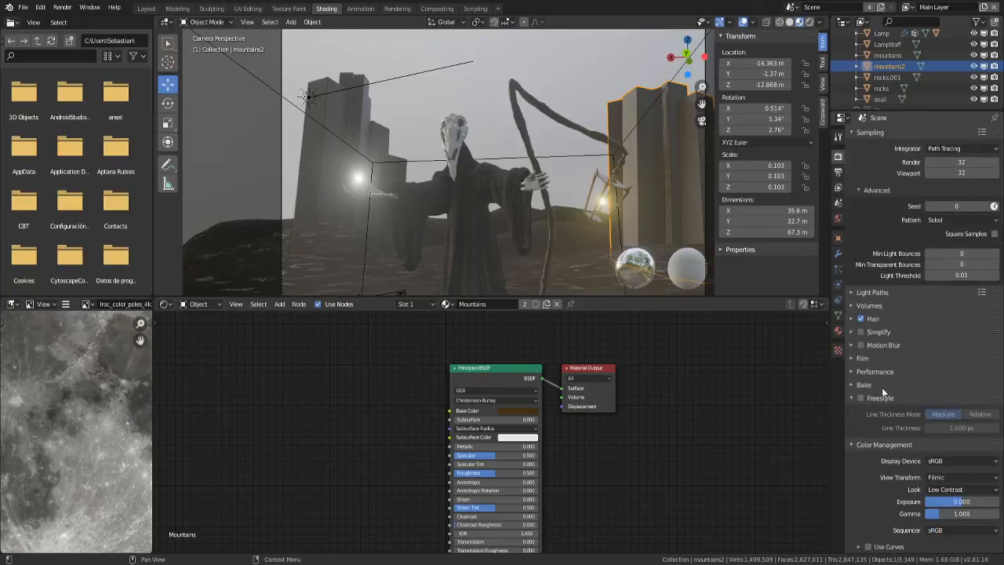
pyautogui.click(967, 489)
pyautogui.click(943, 478)
pyautogui.scroll(3, 865, 359)
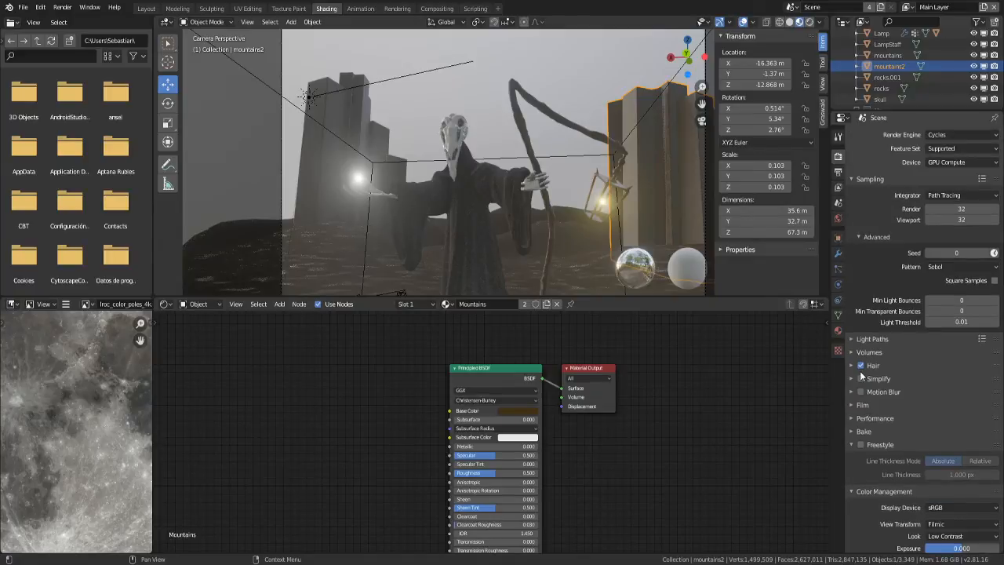
pyautogui.scroll(-3, 927, 355)
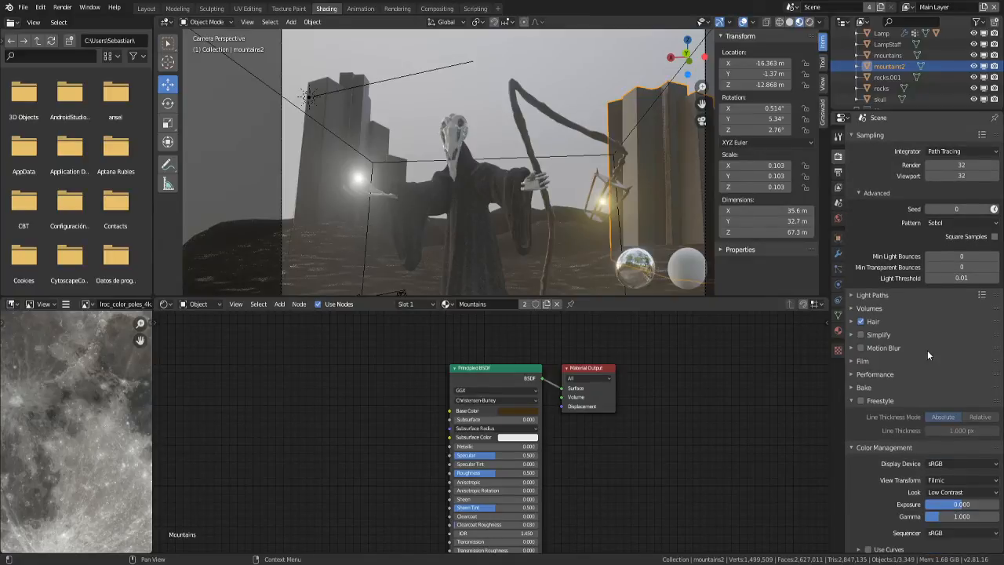
# - Turn off the world's Ambient Occlusion, comparing it on and off in the rendered viewport, and return to material preview
pyautogui.click(837, 218)
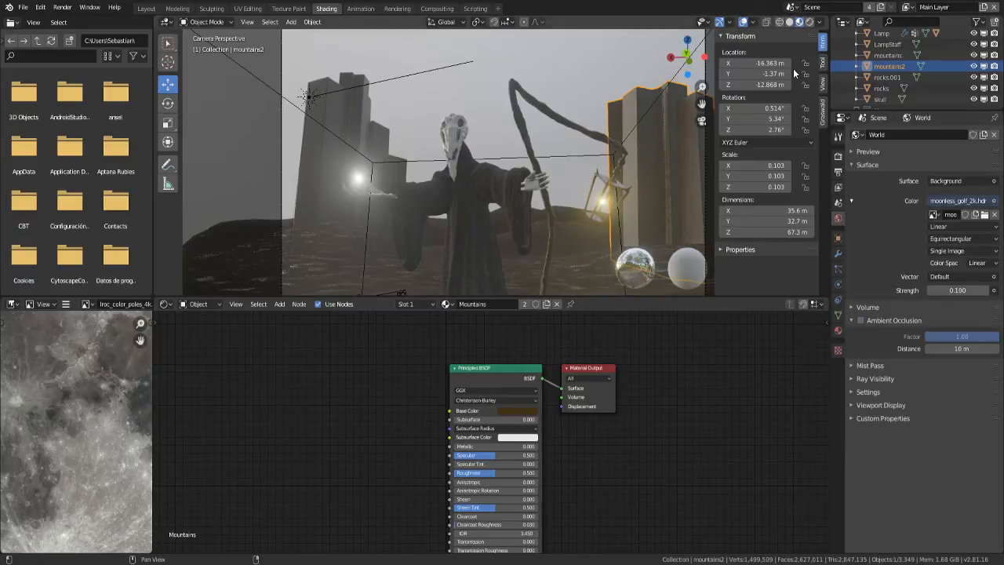
pyautogui.click(809, 22)
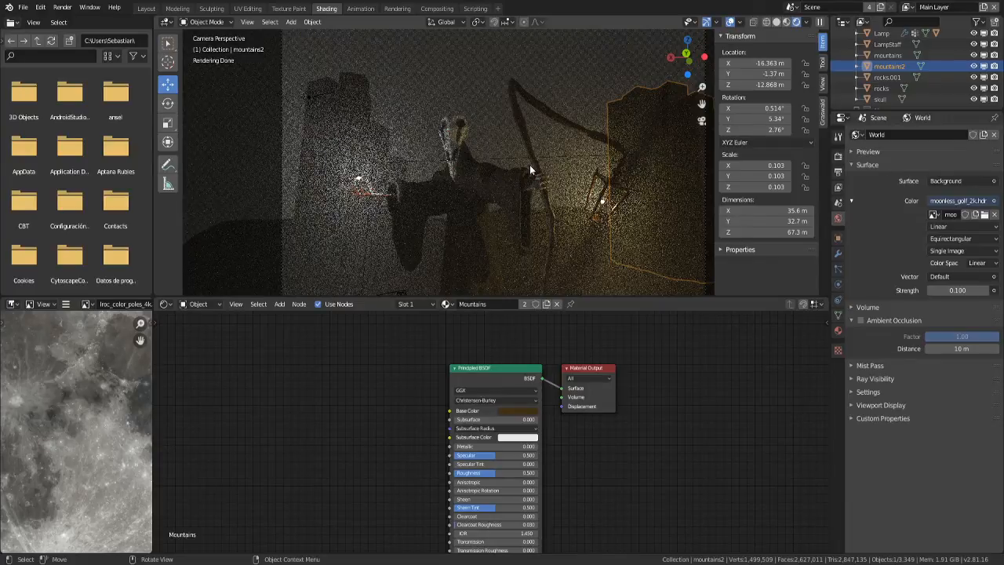
pyautogui.click(860, 320)
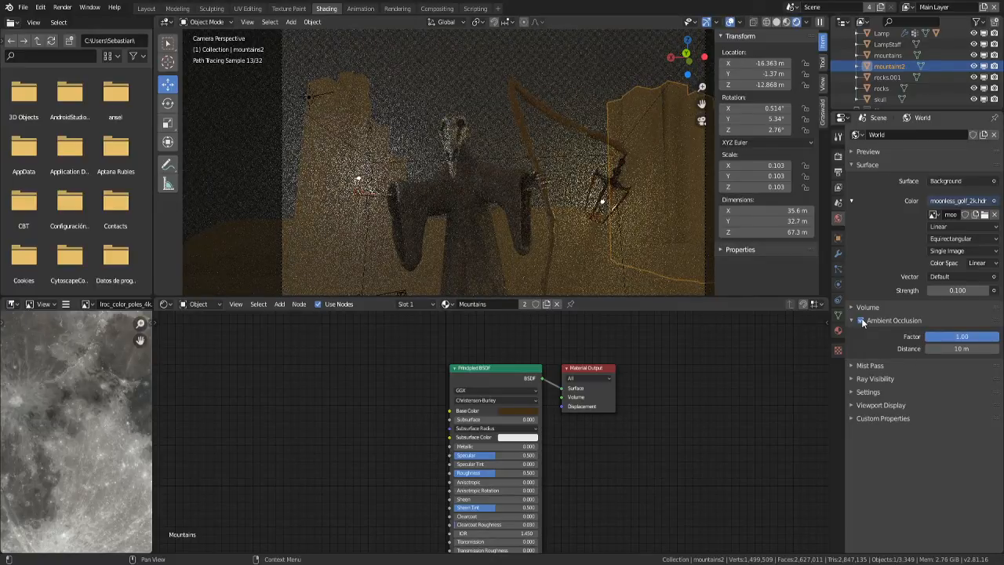
pyautogui.click(861, 320)
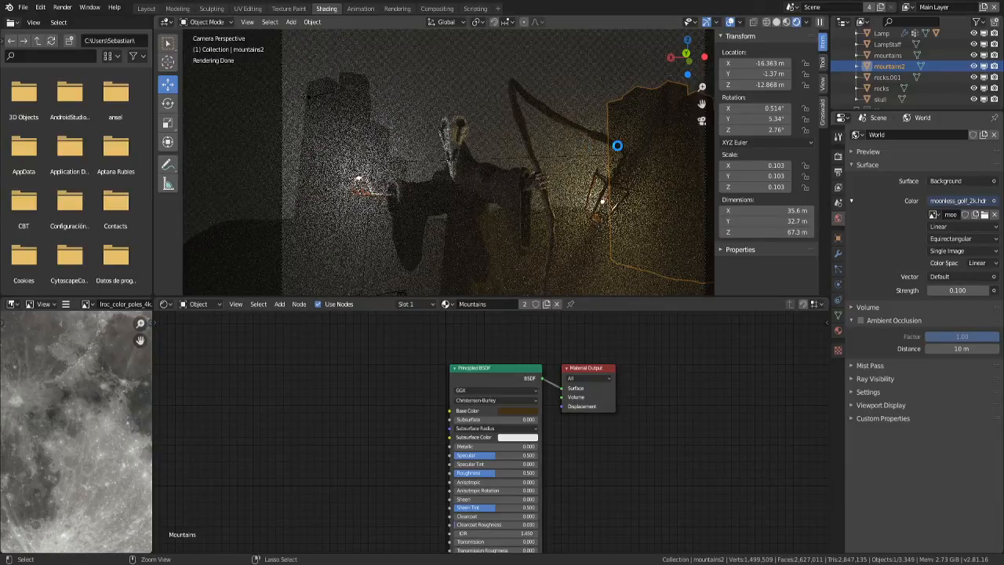
pyautogui.press('z')
# - Save the file, and render the frame into Slot 5 to inspect the composited image
pyautogui.hotkey('ctrl', 's')
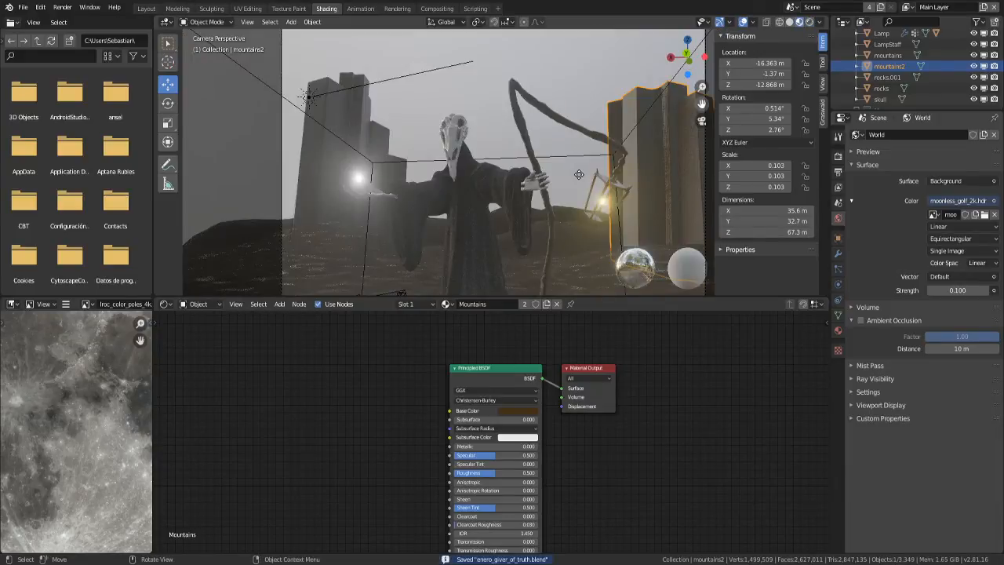
pyautogui.click(396, 9)
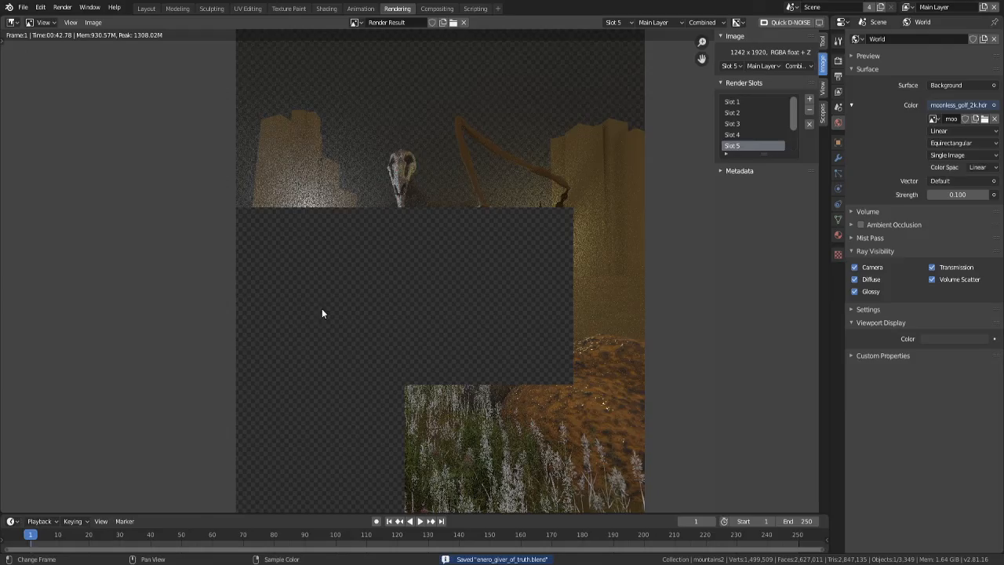
pyautogui.press('F12')
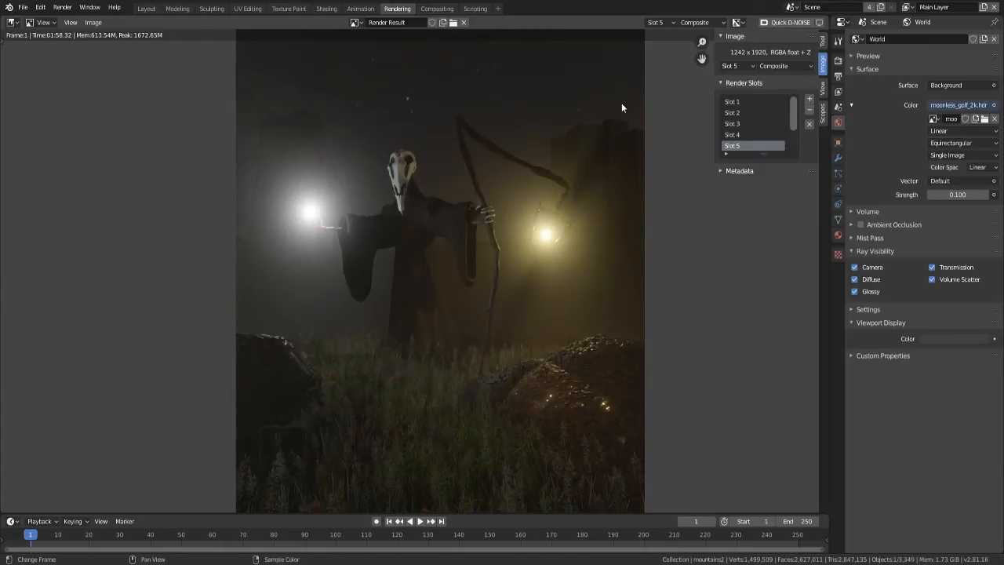
pyautogui.moveTo(491, 140); pyautogui.dragTo(512, 279, button='middle')
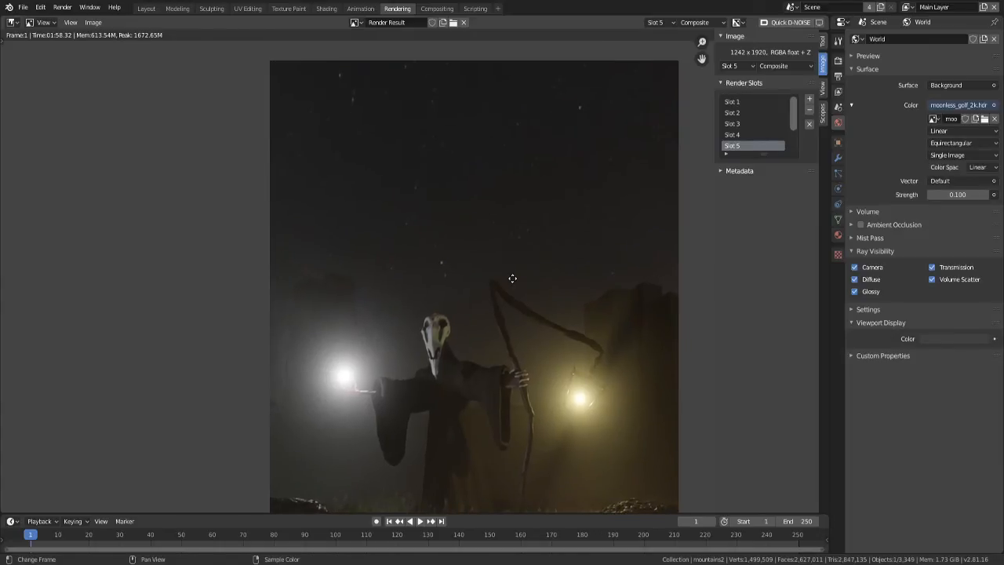
pyautogui.scroll(-2, 521, 274)
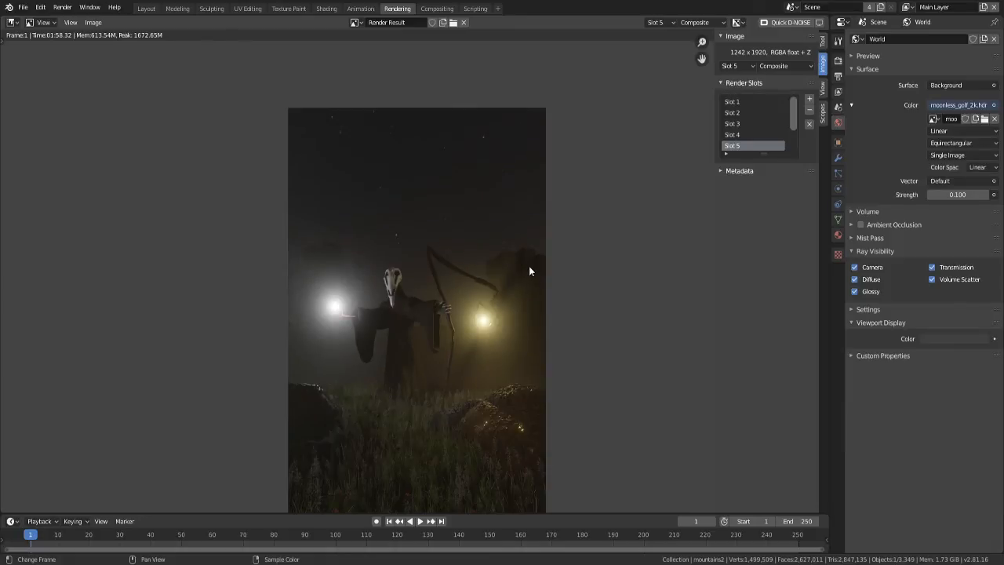
pyautogui.scroll(1, 478, 259)
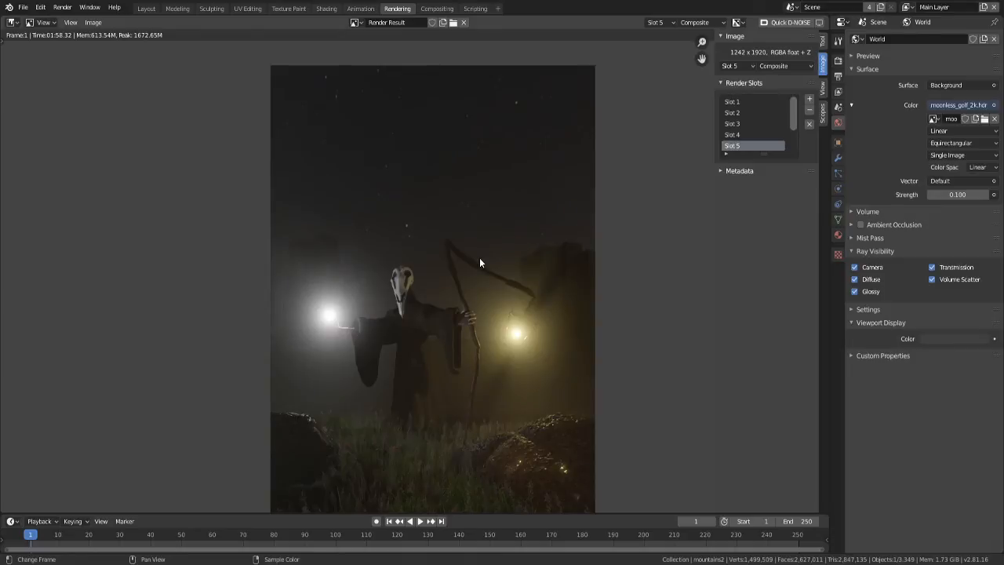
pyautogui.moveTo(480, 259); pyautogui.dragTo(487, 213, button='middle')
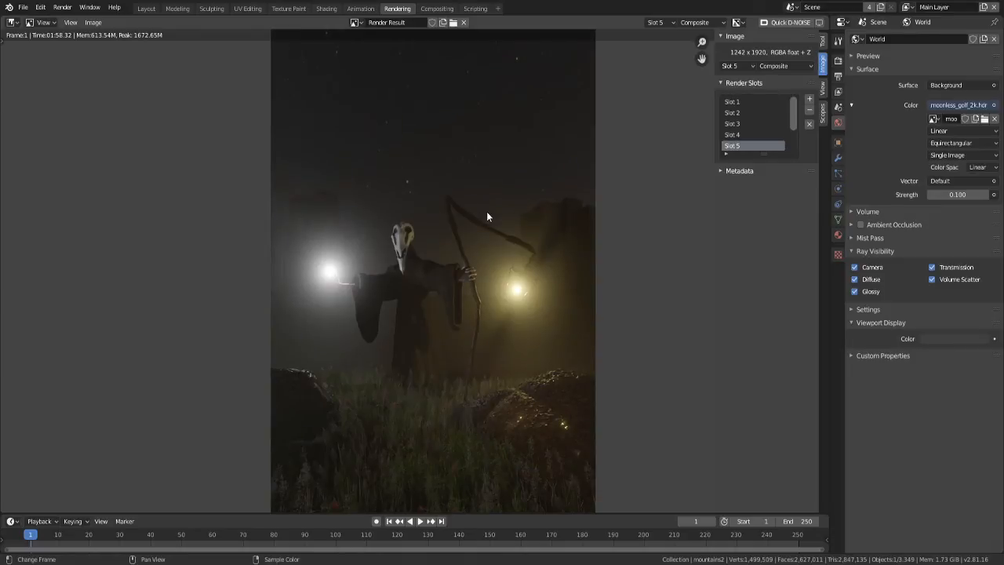
# - Examine the compositor's render layer, Denoise and Alpha Over nodes and compare them with the composited render
pyautogui.click(437, 8)
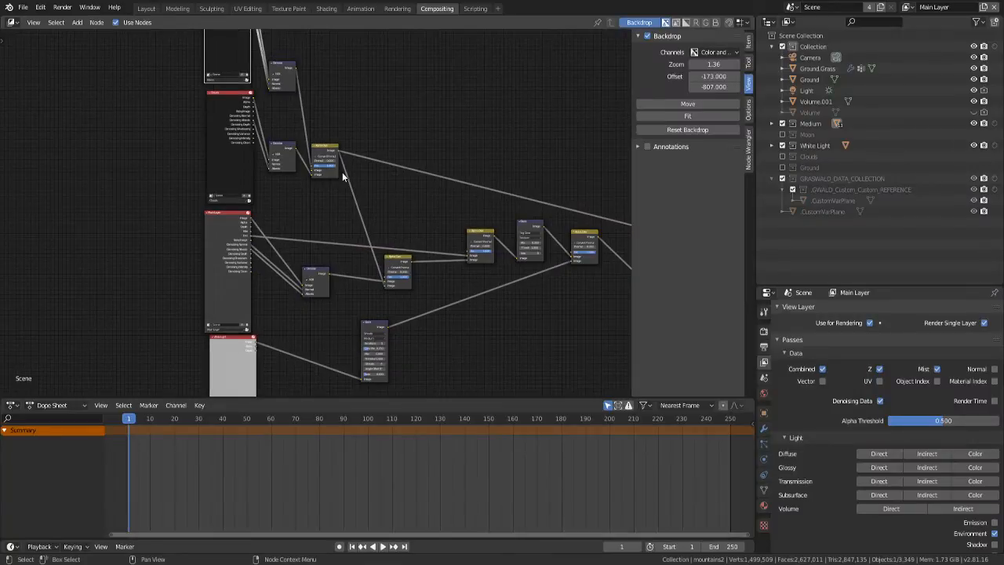
pyautogui.press('Home')
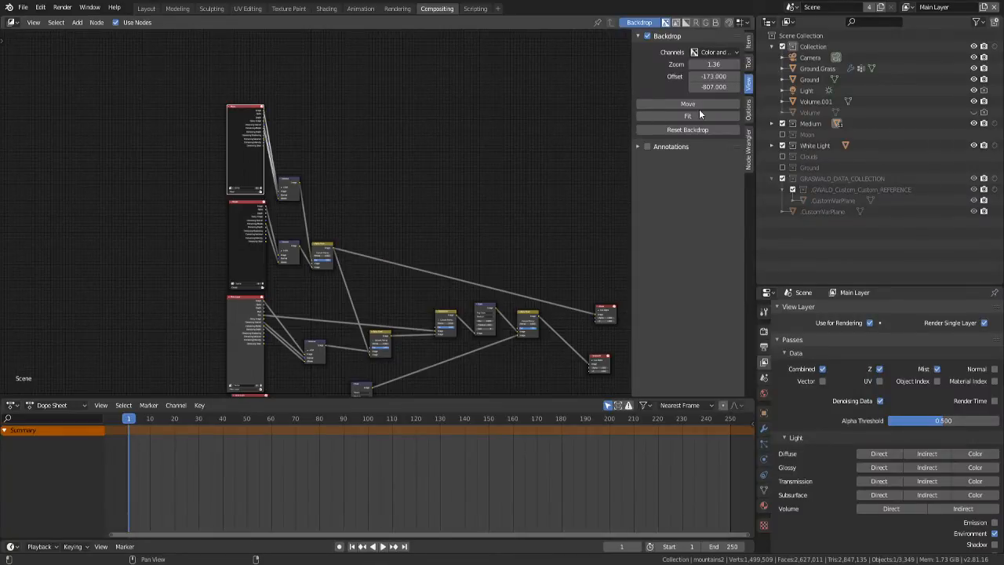
pyautogui.scroll(2, 279, 81)
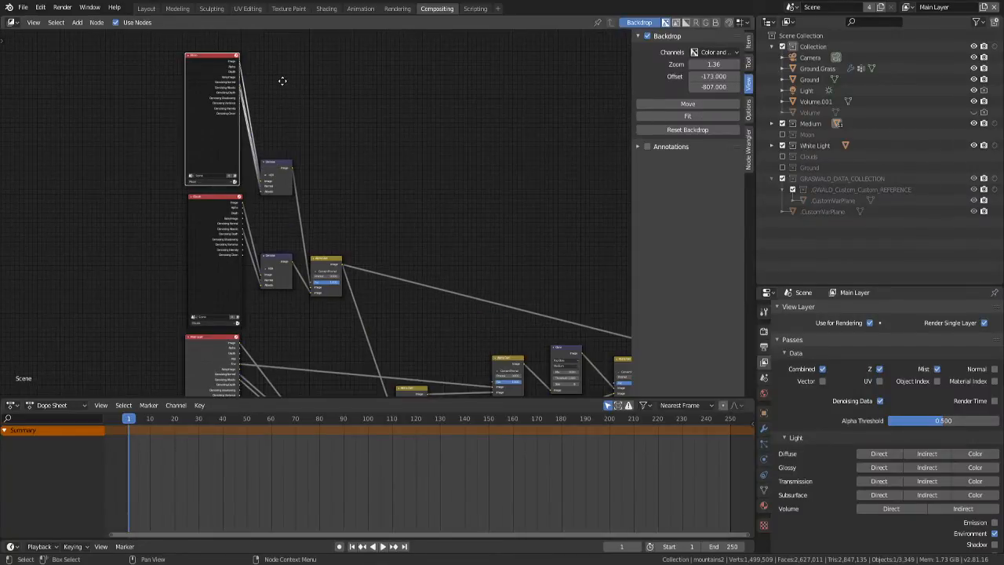
pyautogui.scroll(1, 265, 253)
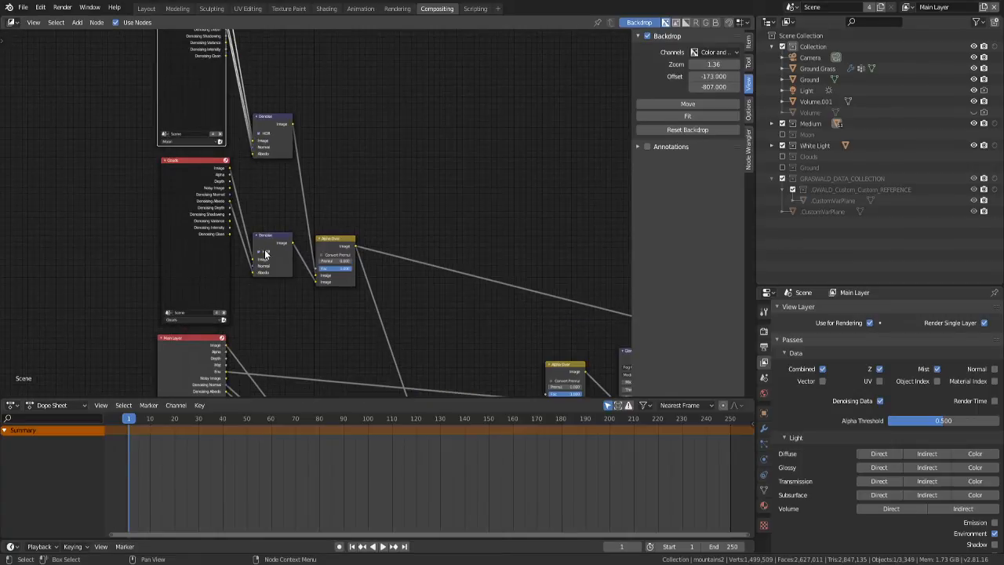
pyautogui.scroll(1, 286, 246)
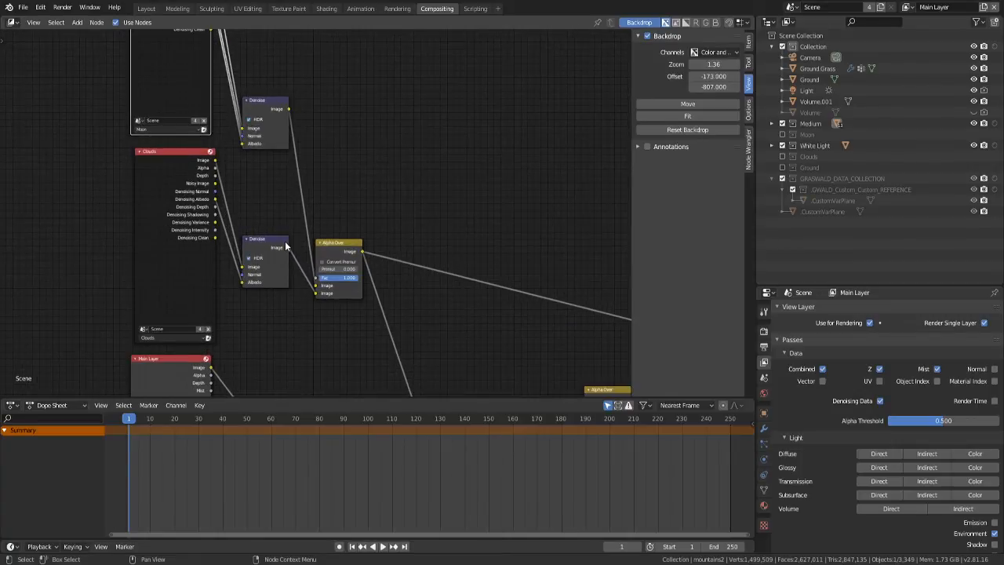
pyautogui.click(397, 9)
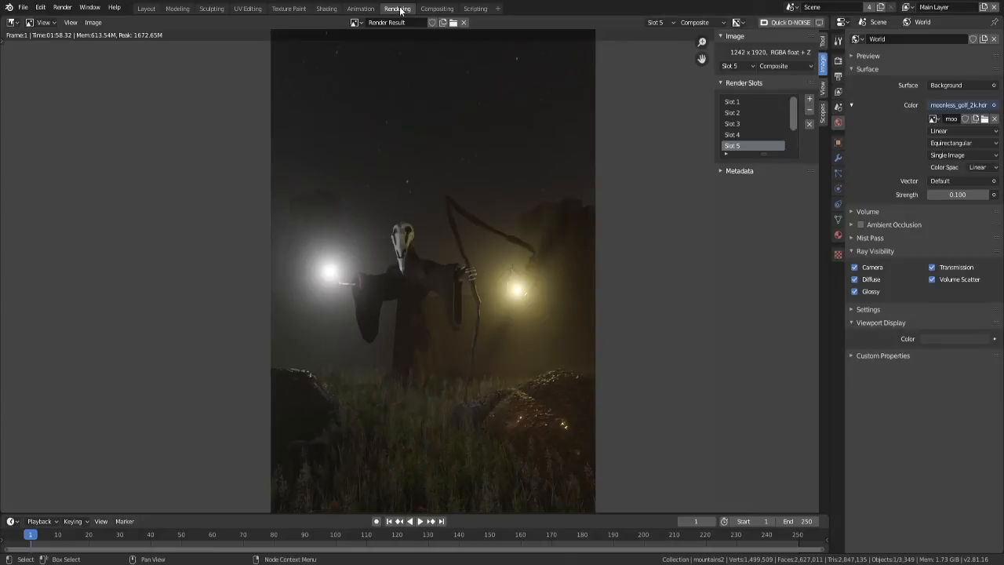
pyautogui.click(437, 9)
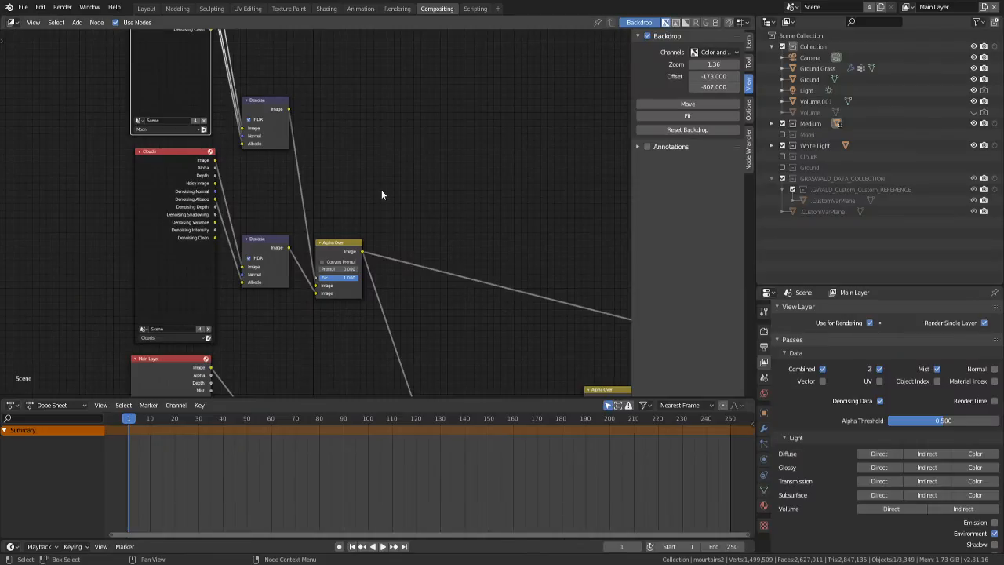
pyautogui.scroll(-3, 381, 194)
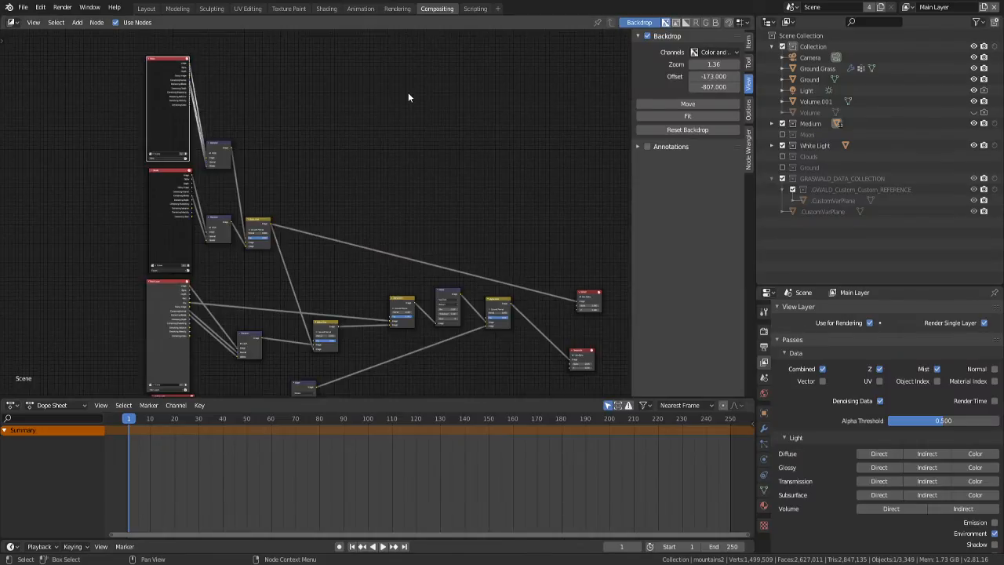
pyautogui.hotkey('ctrl', 'pageup')
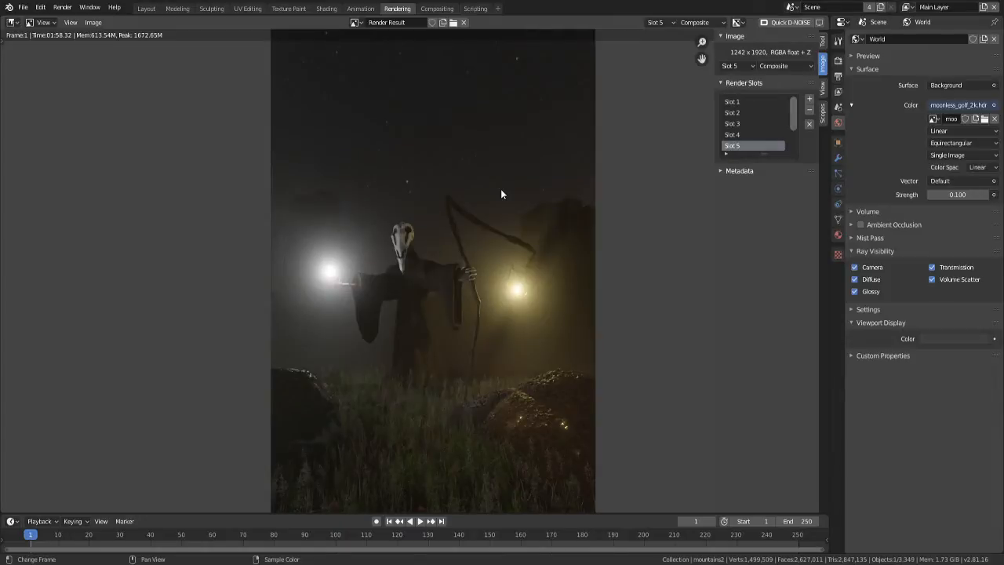
# - Make the Clouds view layer active and render it into Slot 5 to check the sky in the composite
pyautogui.click(906, 7)
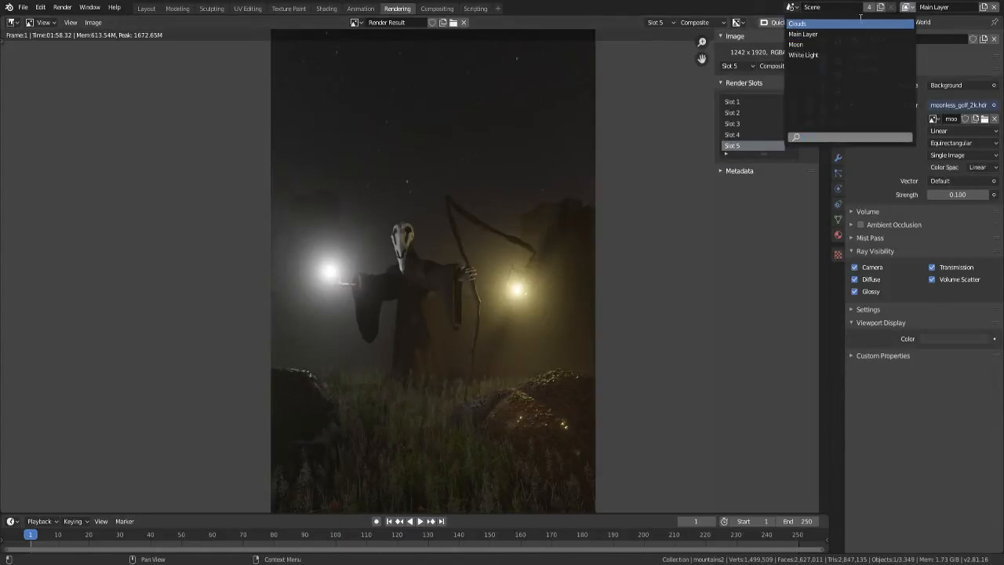
pyautogui.click(859, 24)
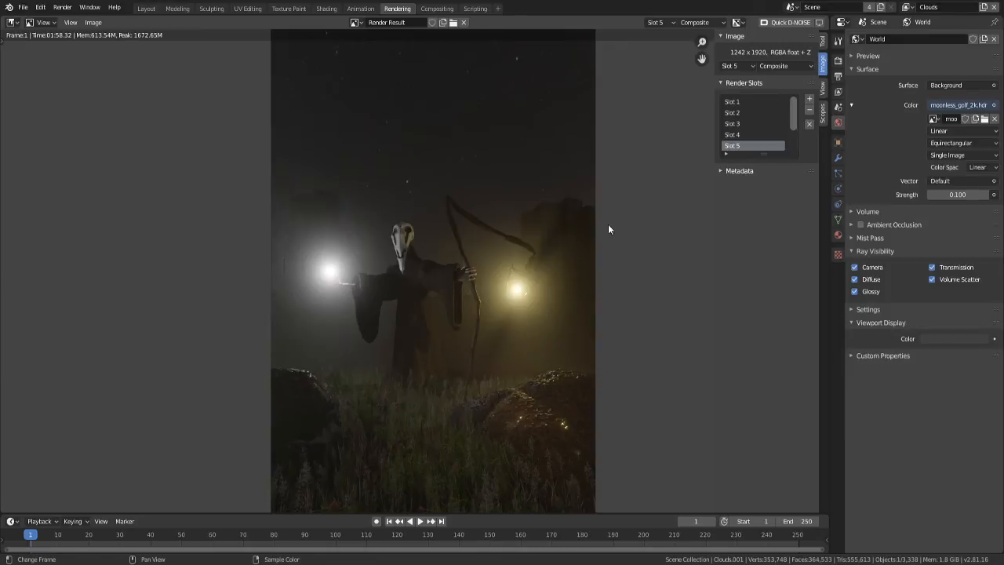
pyautogui.press('F12')
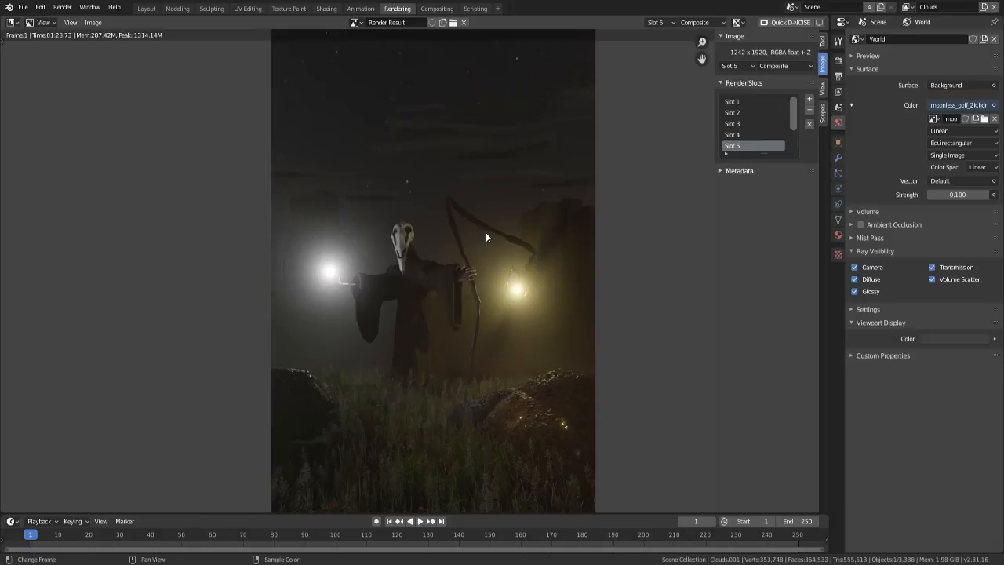
pyautogui.moveTo(485, 234); pyautogui.dragTo(422, 210, button='middle')
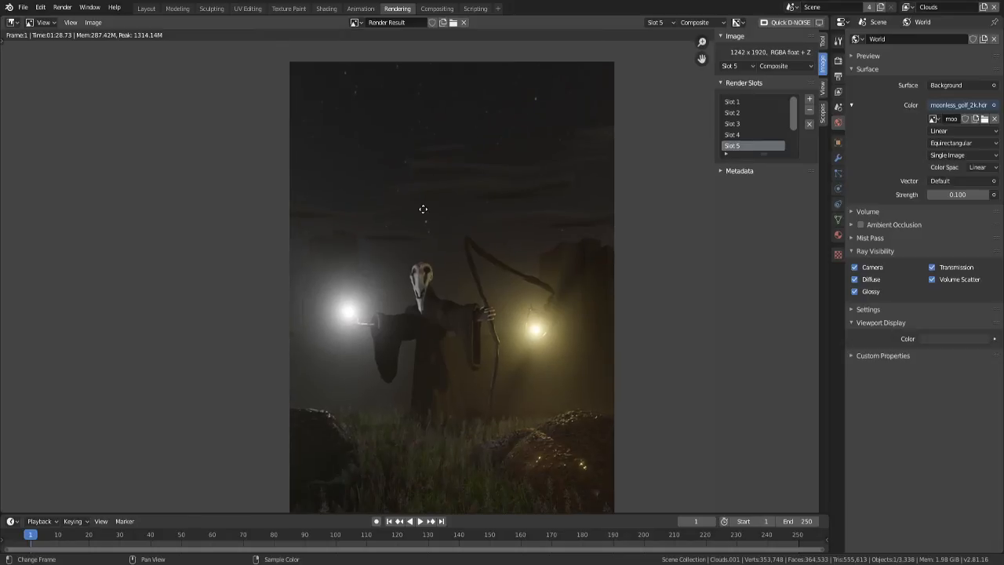
# - Make the Moon view layer active and render it into the composite
pyautogui.click(905, 7)
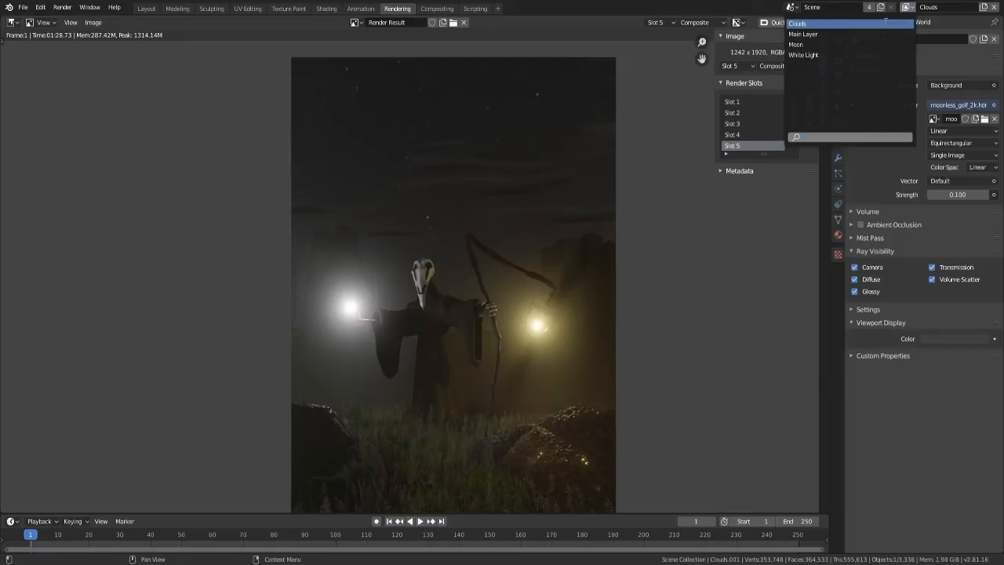
pyautogui.click(796, 44)
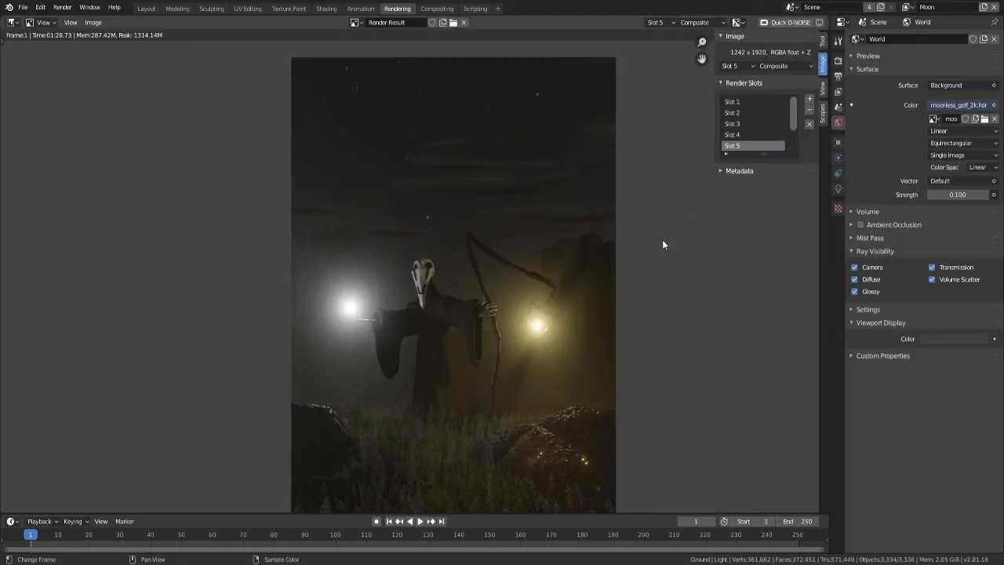
pyautogui.press('F12')
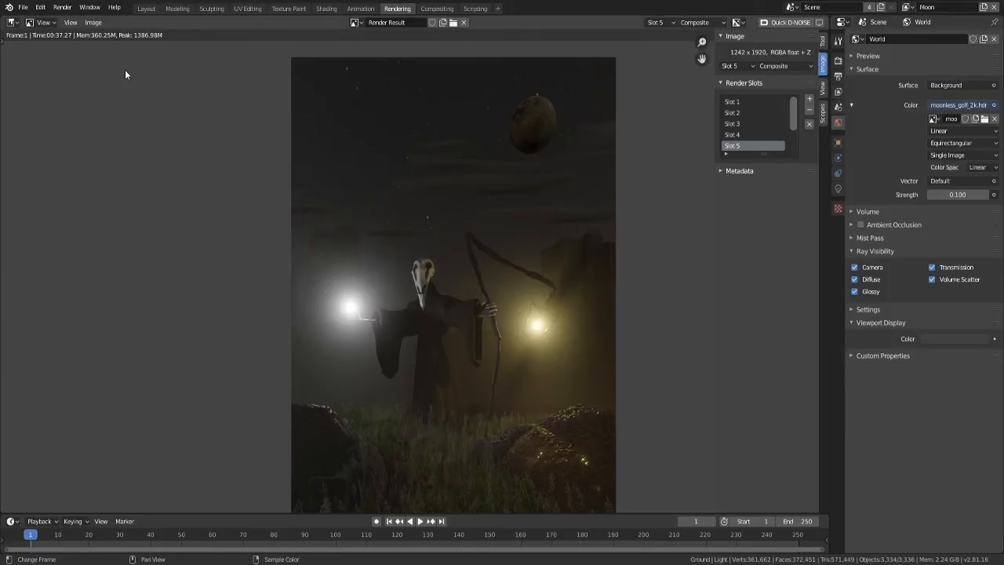
# - Enable the Light in the Ground collection for rendering, deselect everything and save the file
pyautogui.click(146, 8)
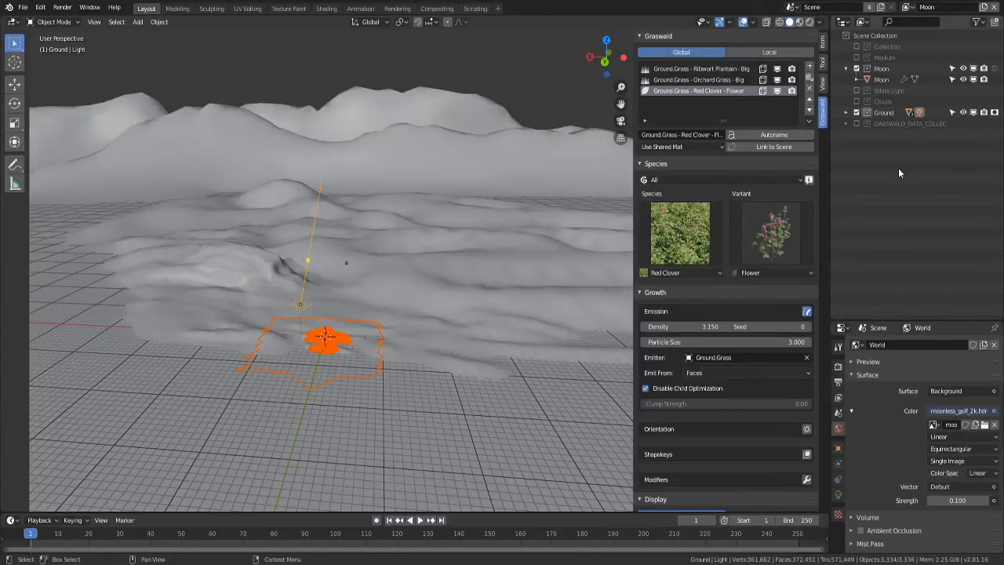
pyautogui.click(847, 112)
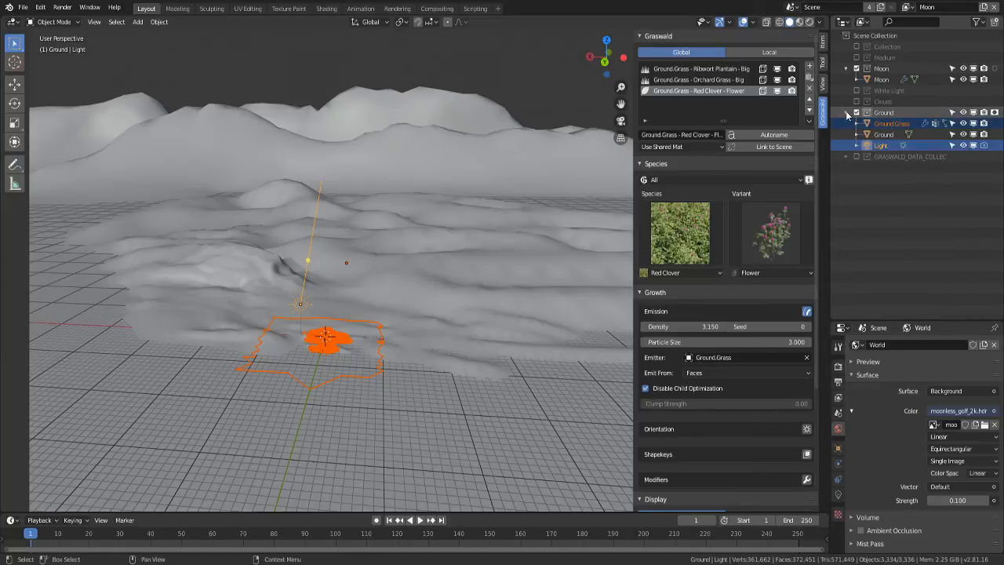
pyautogui.click(974, 146)
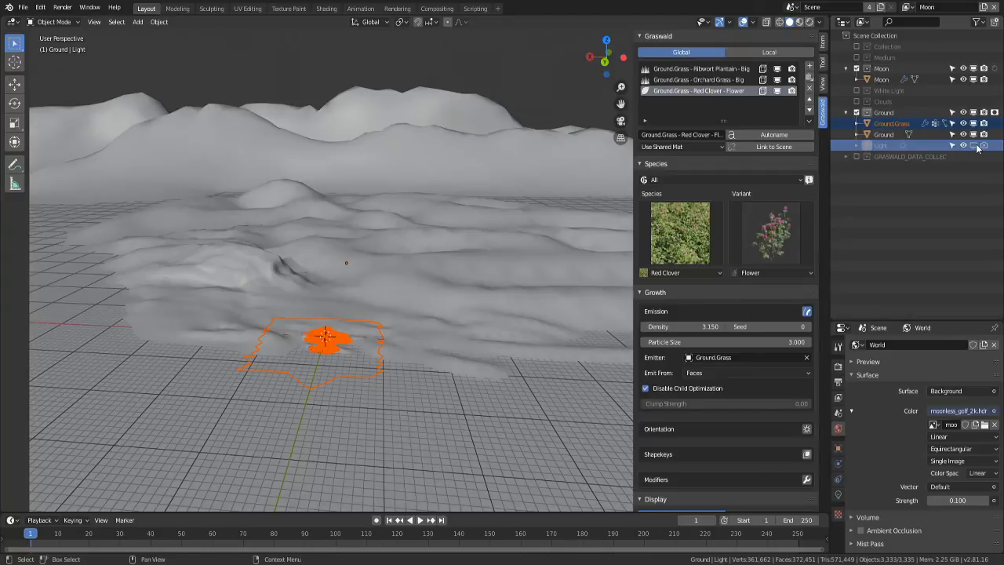
pyautogui.click(974, 146)
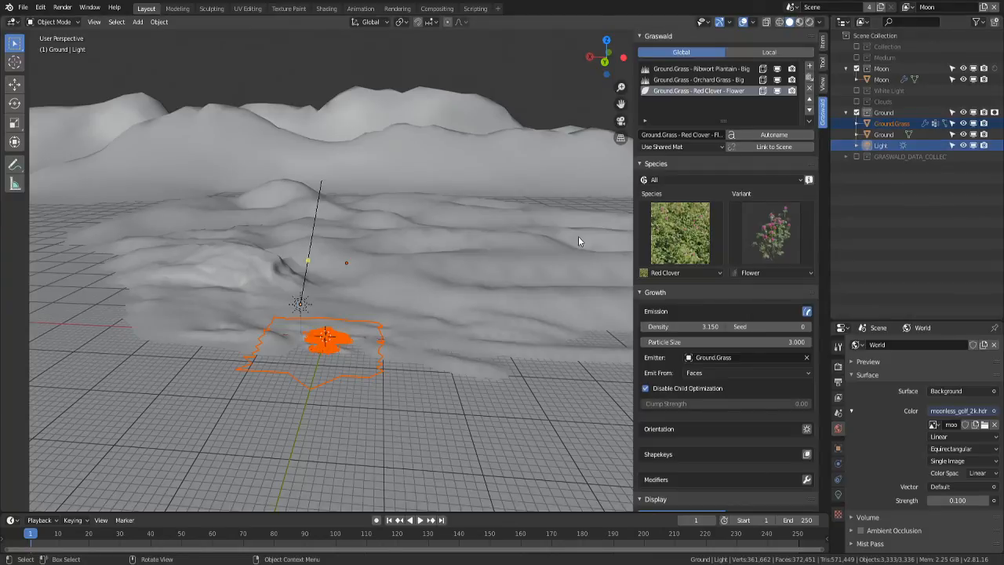
pyautogui.hotkey('alt', 'a')
pyautogui.hotkey('ctrl', 's')
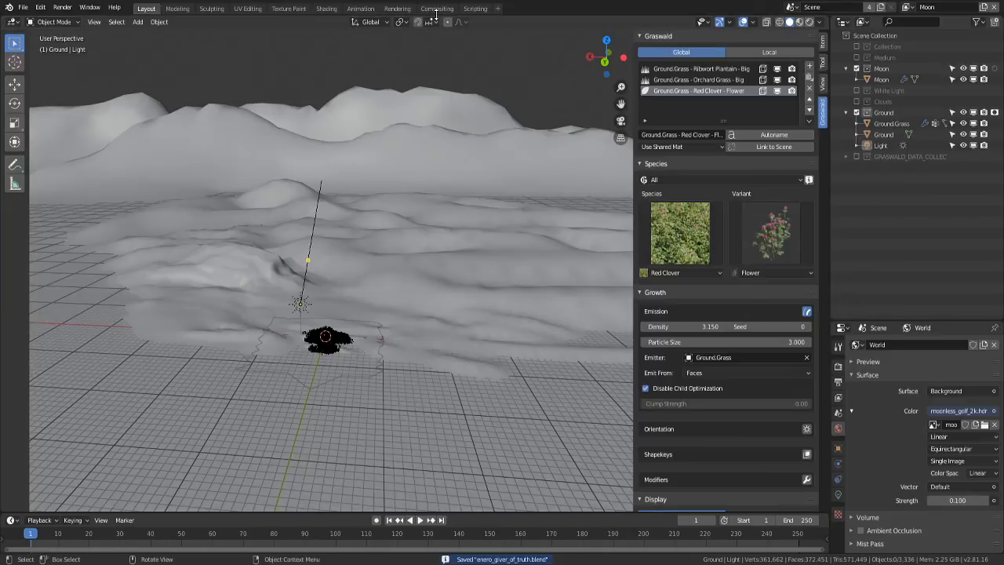
# - Render the Moon layer again with its light enabled and inspect the skull closely in the composited image
pyautogui.click(397, 8)
pyautogui.press('F12')
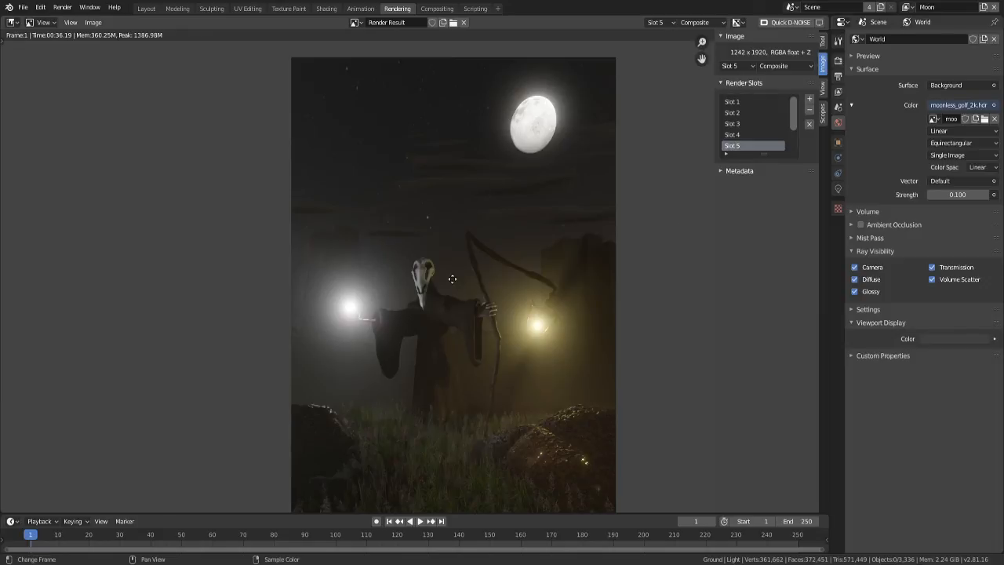
pyautogui.scroll(5, 452, 278)
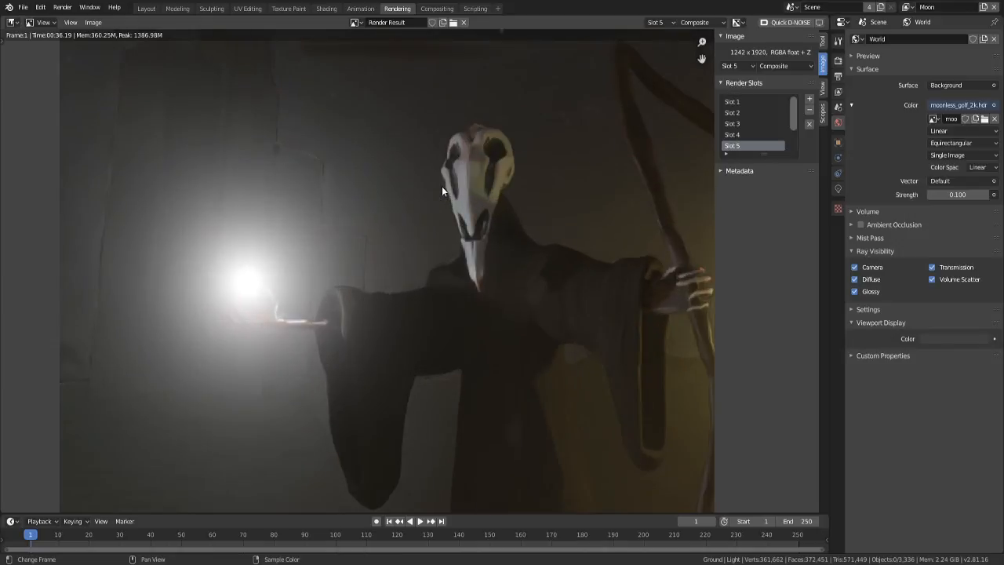
pyautogui.moveTo(503, 167); pyautogui.dragTo(467, 218, button='middle')
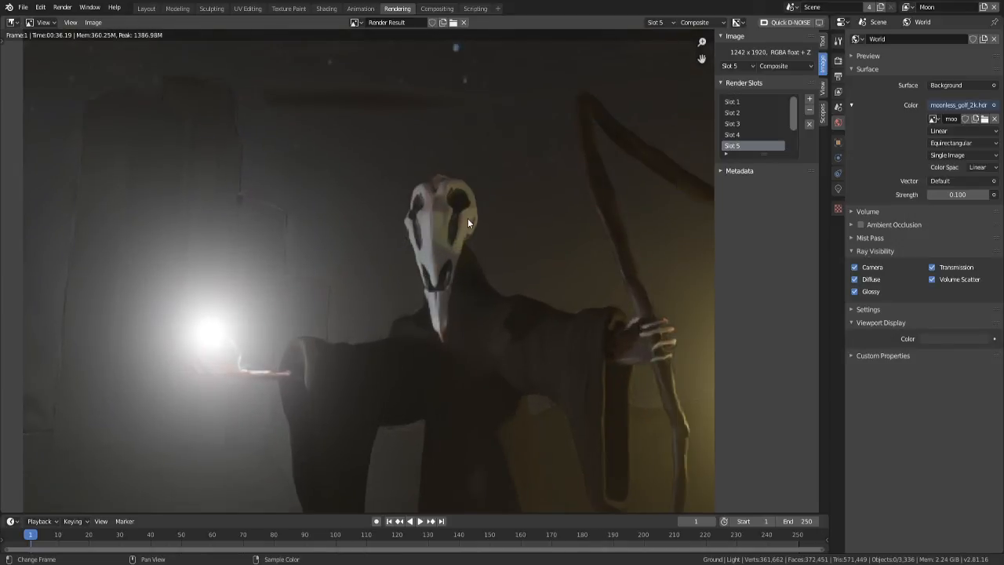
pyautogui.scroll(2, 467, 218)
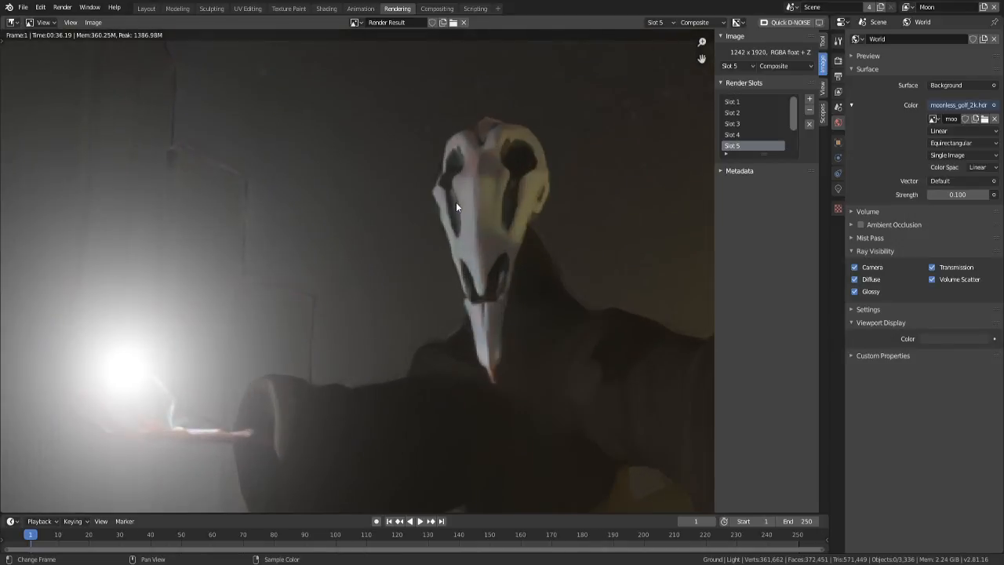
pyautogui.scroll(-8, 470, 218)
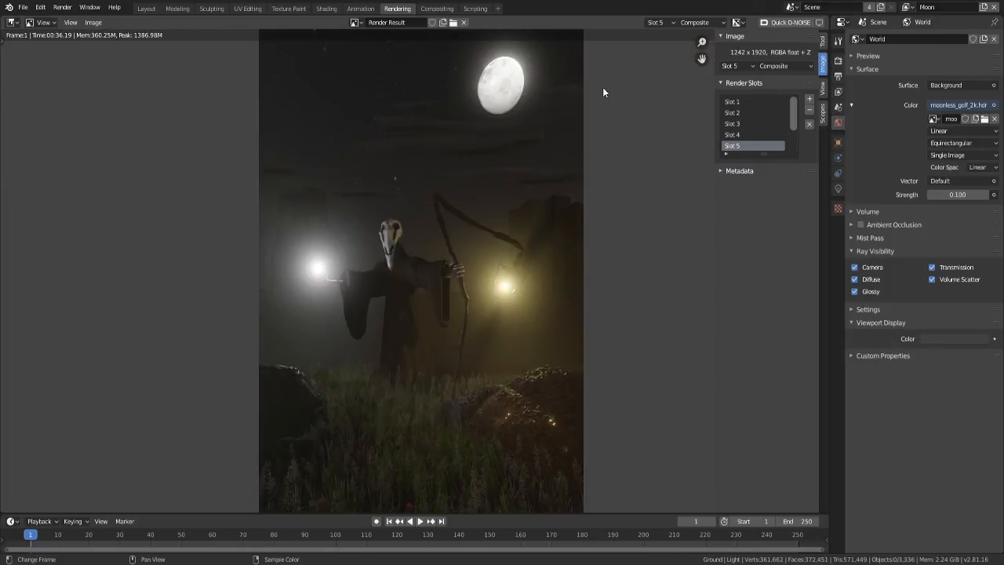
# - Make the Main Layer active and frame the selected skull closely in the camera view alongside its Bone material nodes
pyautogui.click(319, 10)
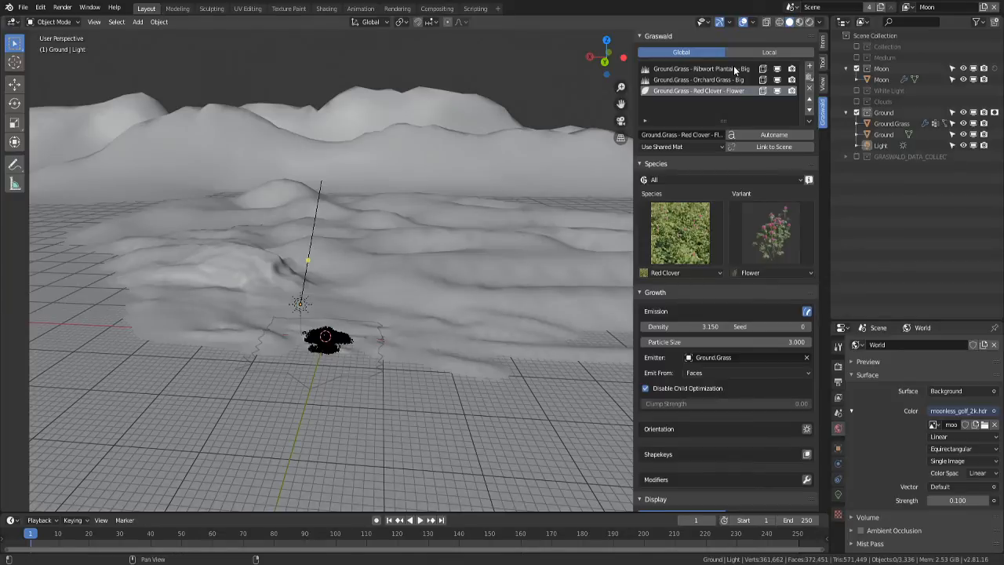
pyautogui.click(907, 7)
pyautogui.click(807, 36)
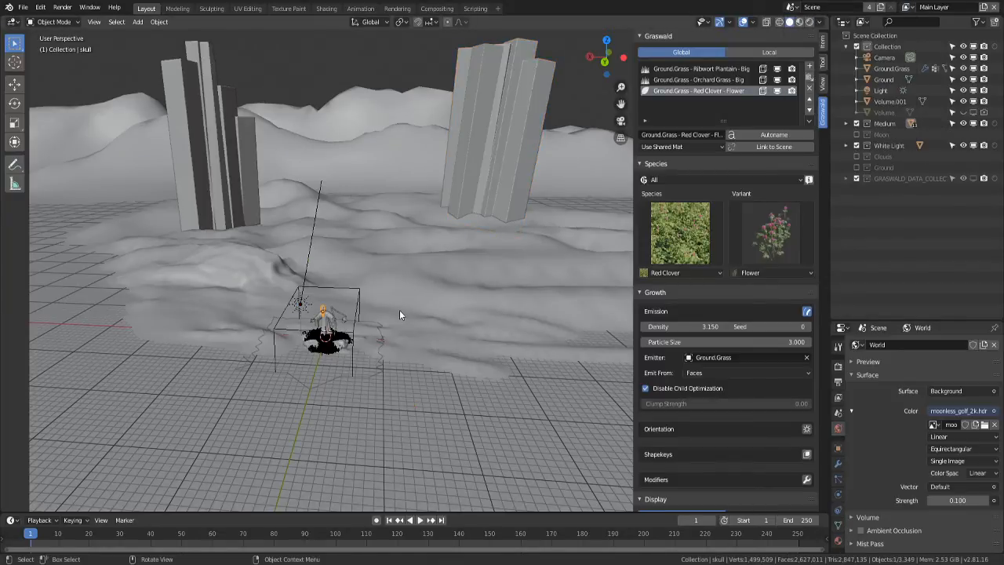
pyautogui.press('KP_Decimal')
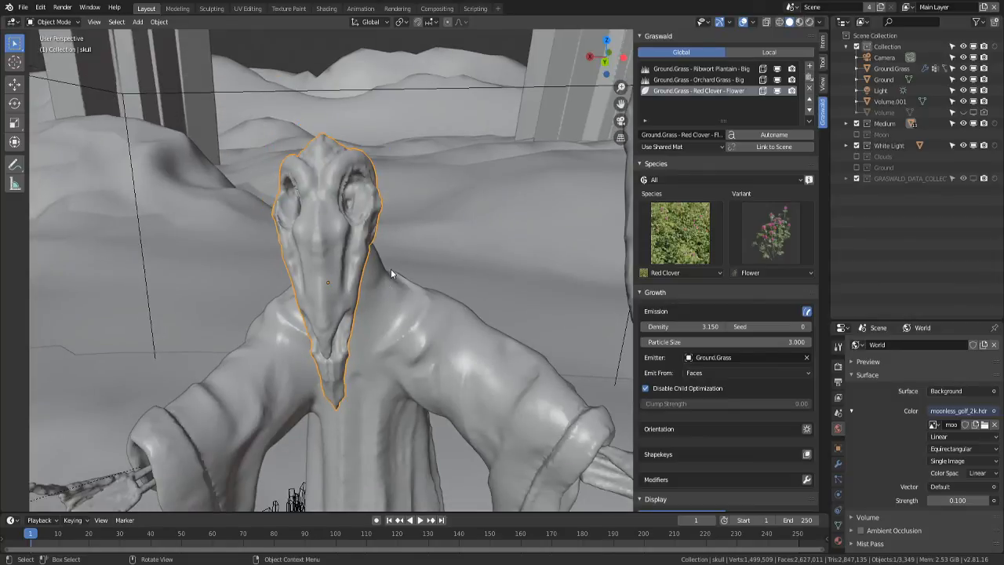
pyautogui.click(325, 8)
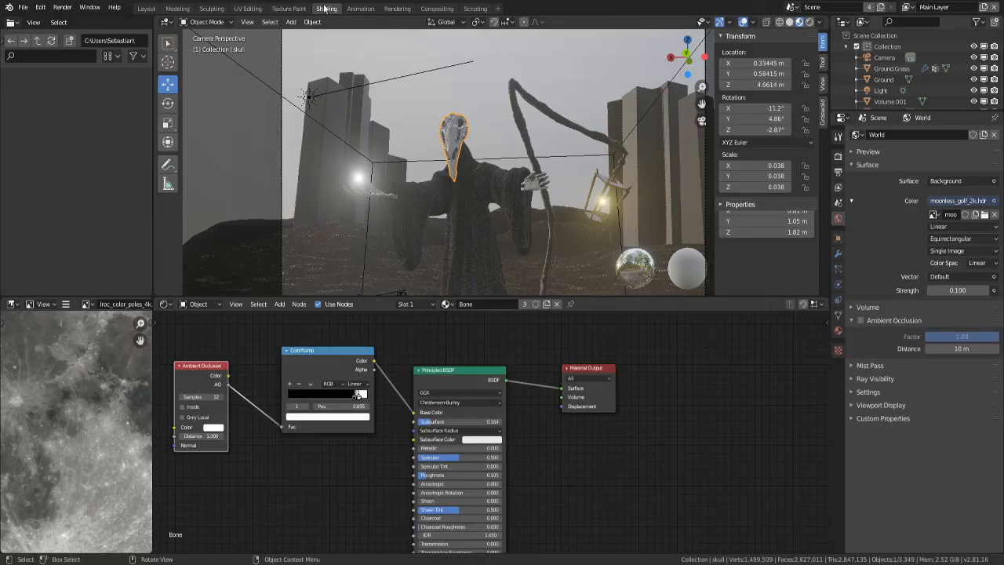
pyautogui.press('KP_Decimal')
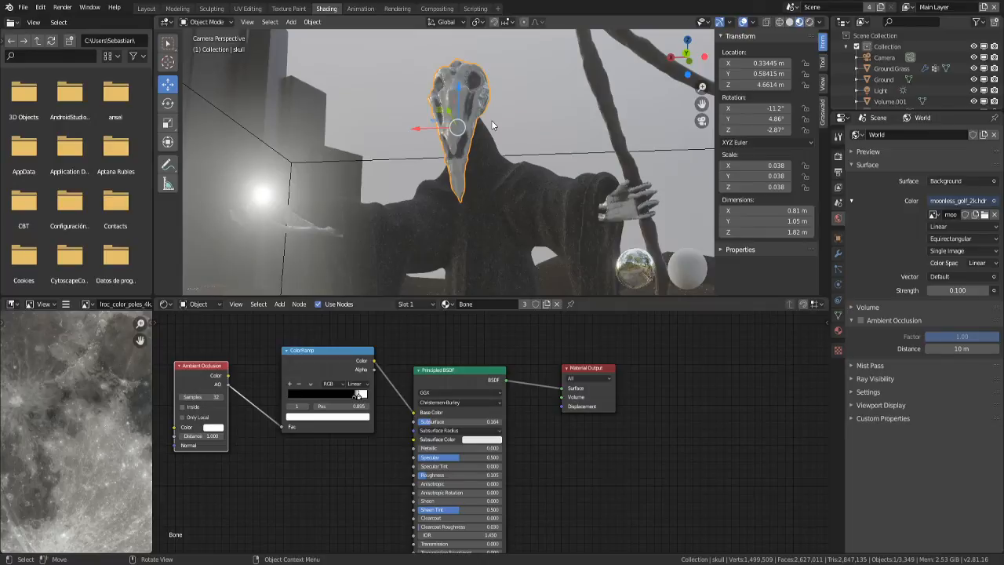
pyautogui.scroll(1, 488, 123)
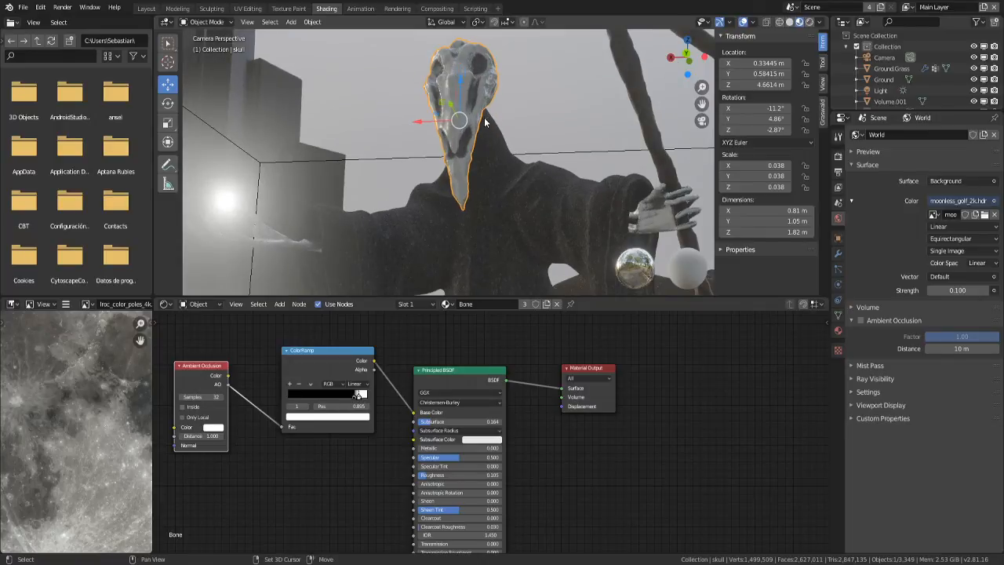
pyautogui.keyDown('shift'); pyautogui.moveTo(484, 117); pyautogui.dragTo(471, 164, button='middle'); pyautogui.keyUp('shift')
pyautogui.scroll(1, 471, 164)
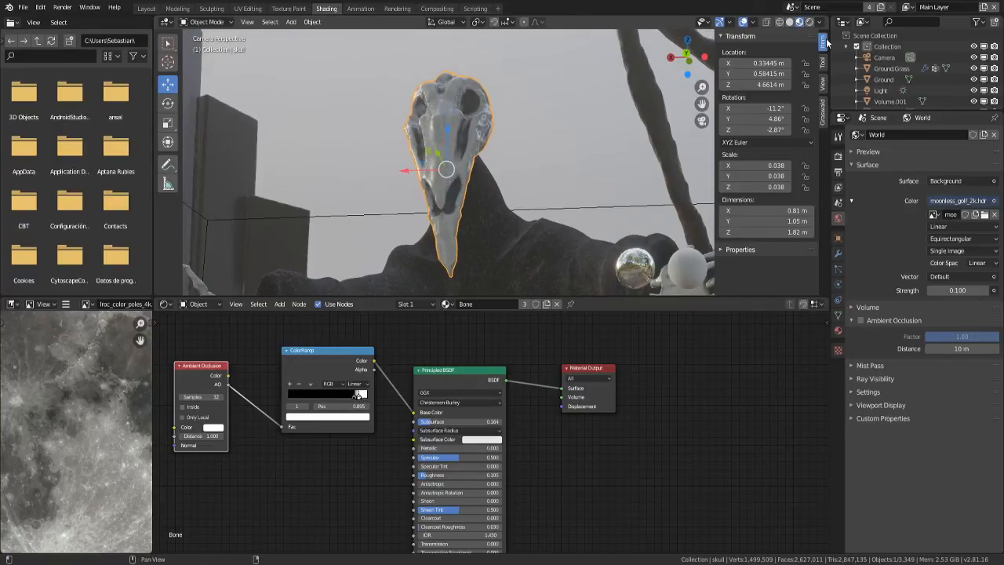
# - Preview the skull in rendered shading, limiting the render region to a box tightly around it
pyautogui.click(809, 22)
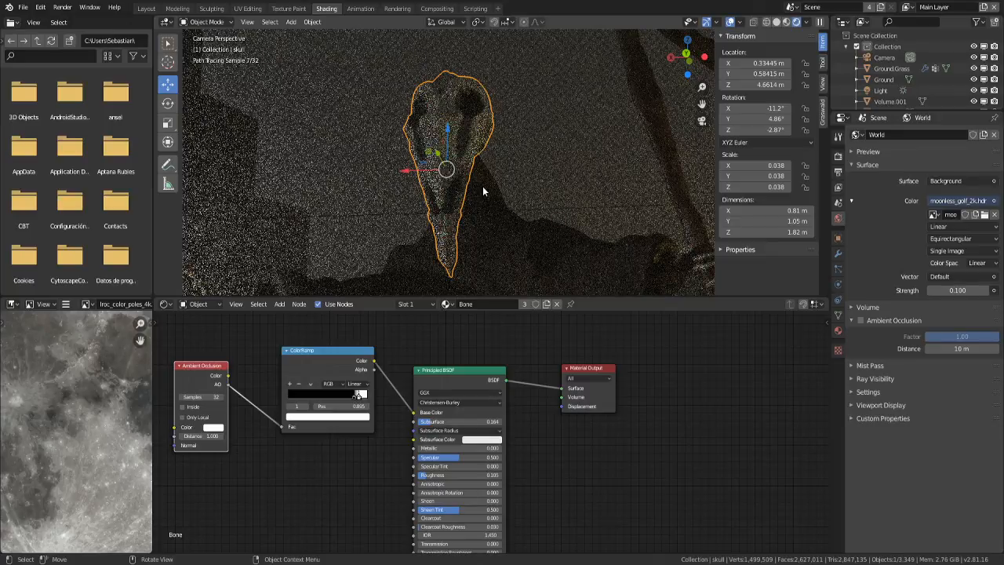
pyautogui.press('b')
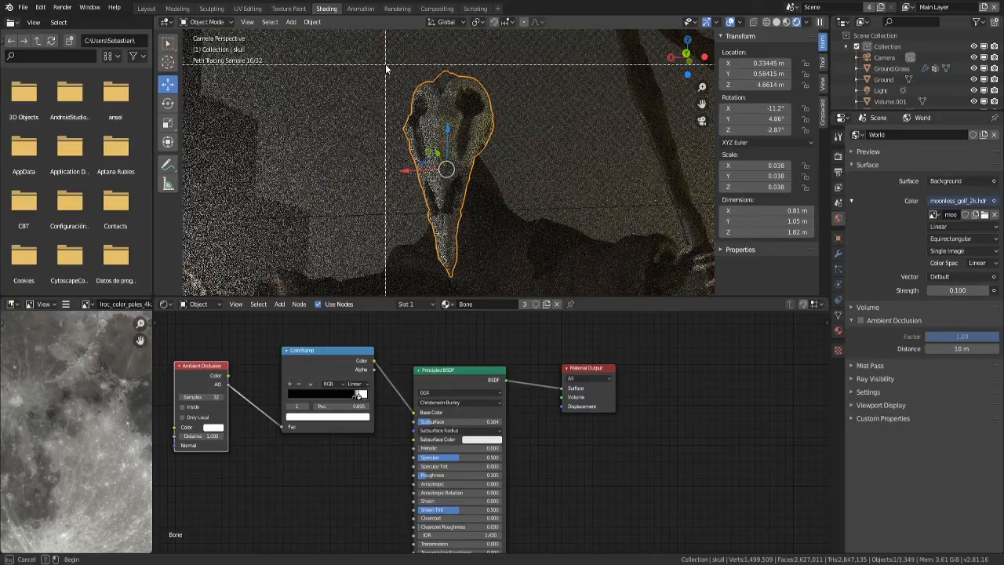
pyautogui.moveTo(387, 66)
pyautogui.mouseDown()
pyautogui.moveTo(484, 265)
pyautogui.moveTo(504, 281)
pyautogui.mouseUp()
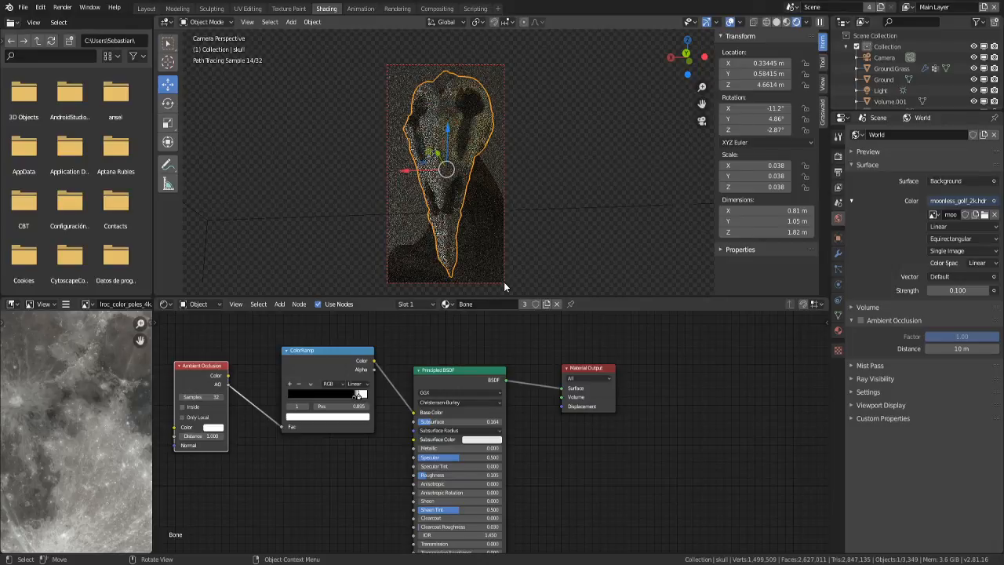
# - Duplicate the Bone material's ColorRamp and insert the copy between the original ColorRamp and the Principled BSDF's Base Color
pyautogui.scroll(2, 494, 431)
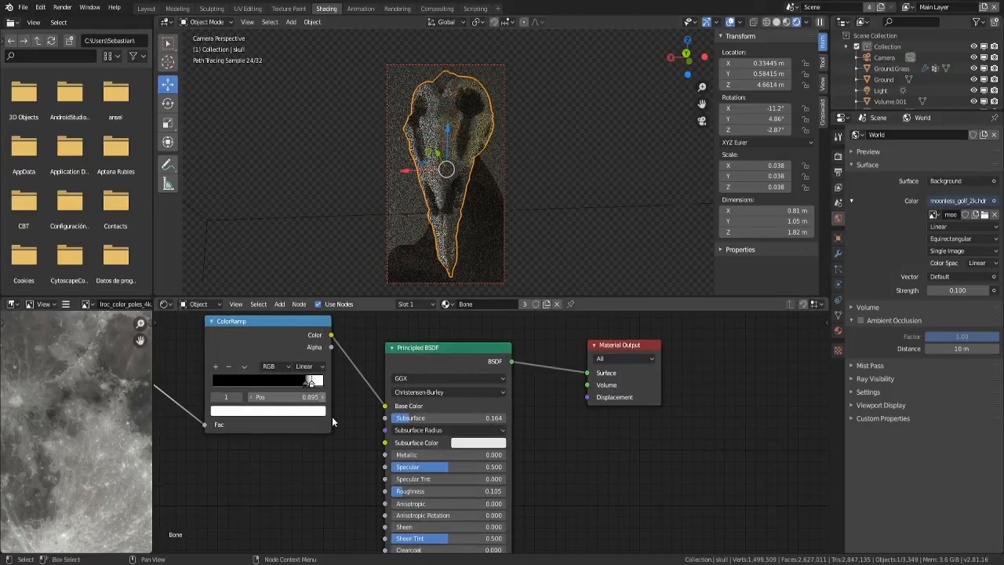
pyautogui.scroll(1, 541, 383)
pyautogui.moveTo(332, 418); pyautogui.dragTo(471, 471, button='middle')
pyautogui.scroll(3, 539, 384)
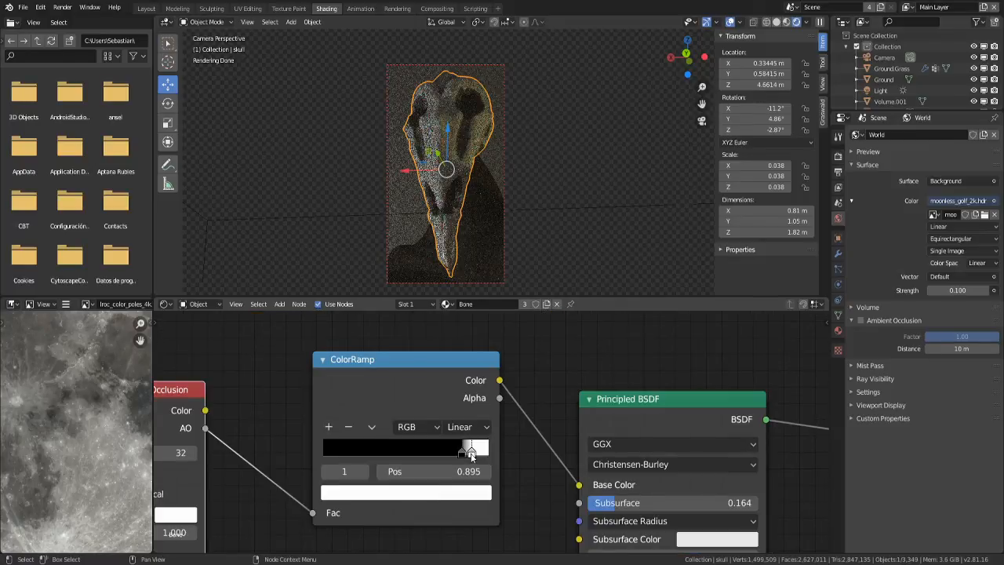
pyautogui.moveTo(525, 450); pyautogui.dragTo(525, 448, button='middle')
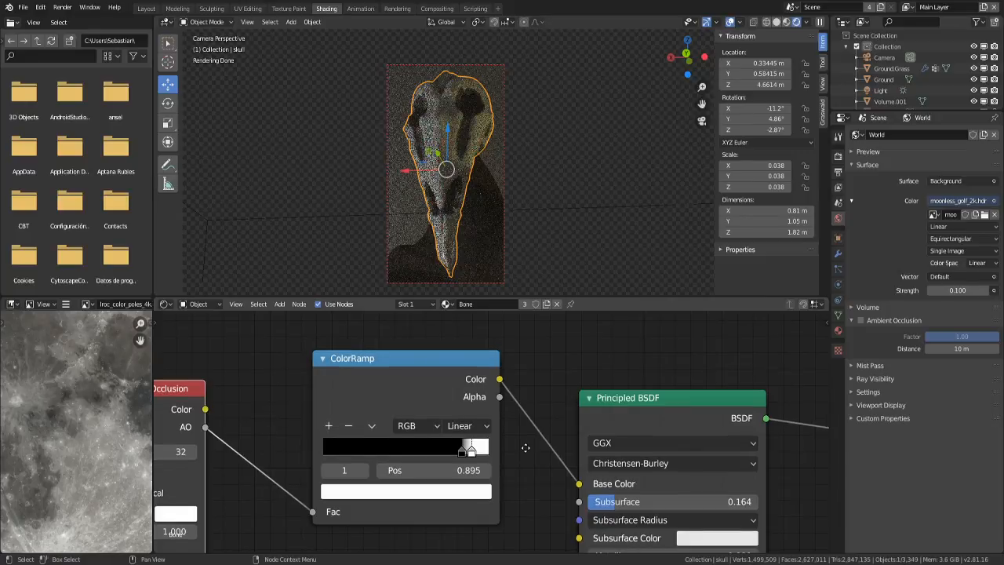
pyautogui.scroll(-3, 345, 325)
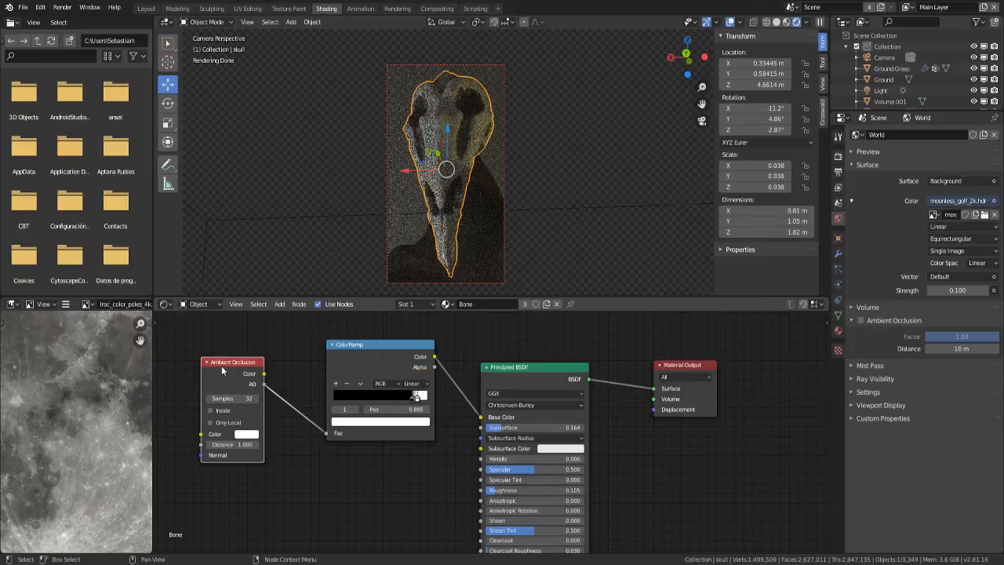
pyautogui.click(351, 357)
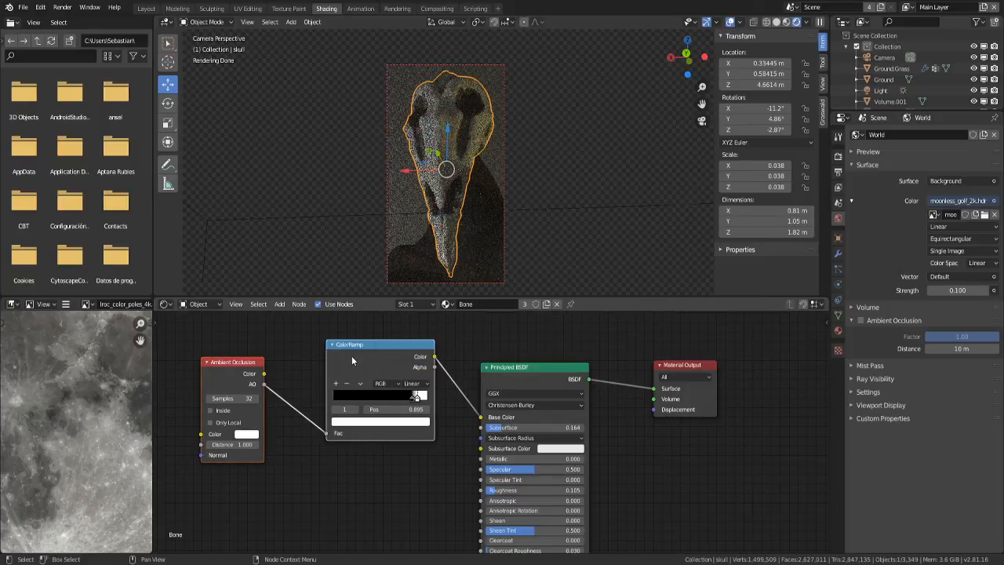
pyautogui.moveTo(352, 355); pyautogui.dragTo(229, 359)
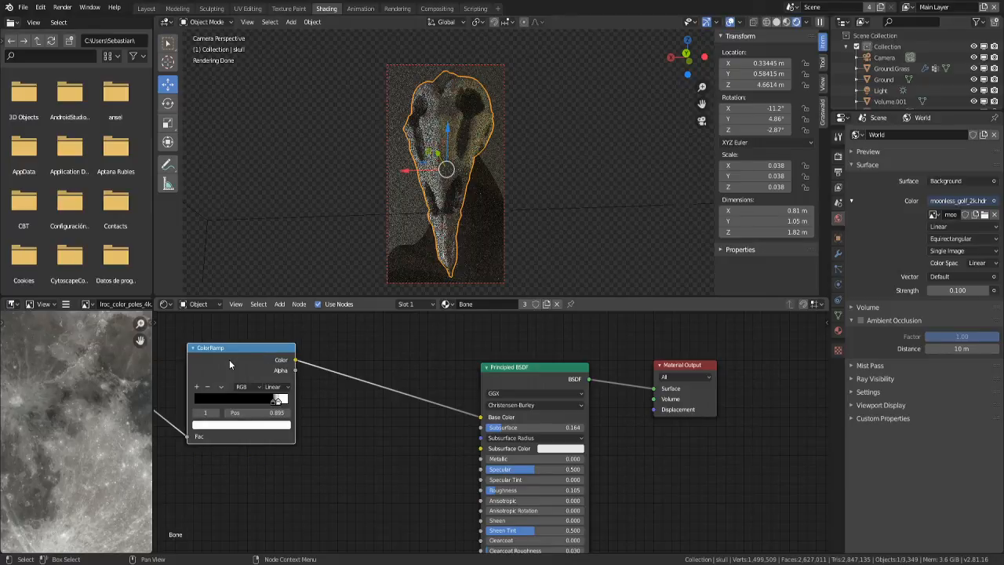
pyautogui.hotkey('shift', 'd')
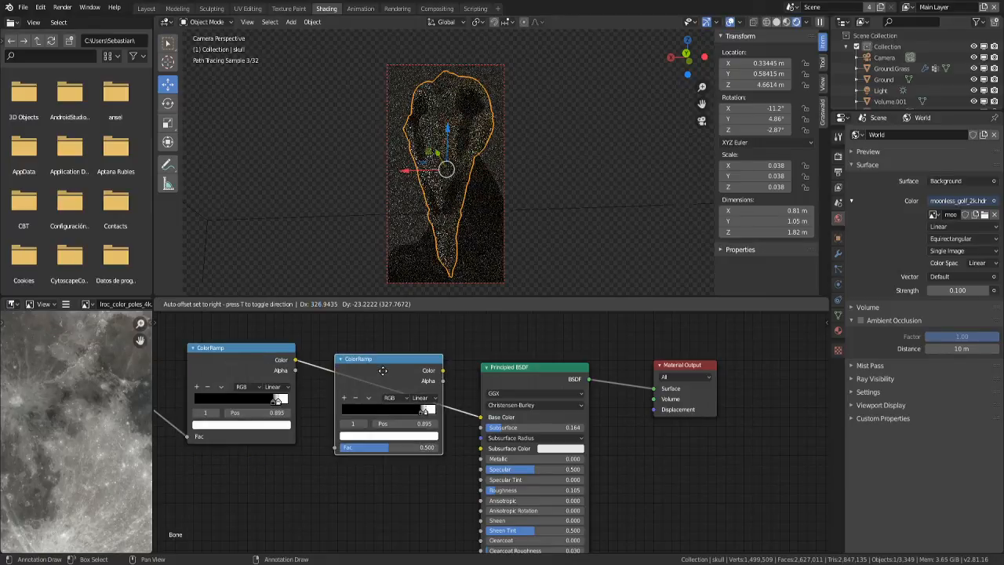
pyautogui.click(380, 365)
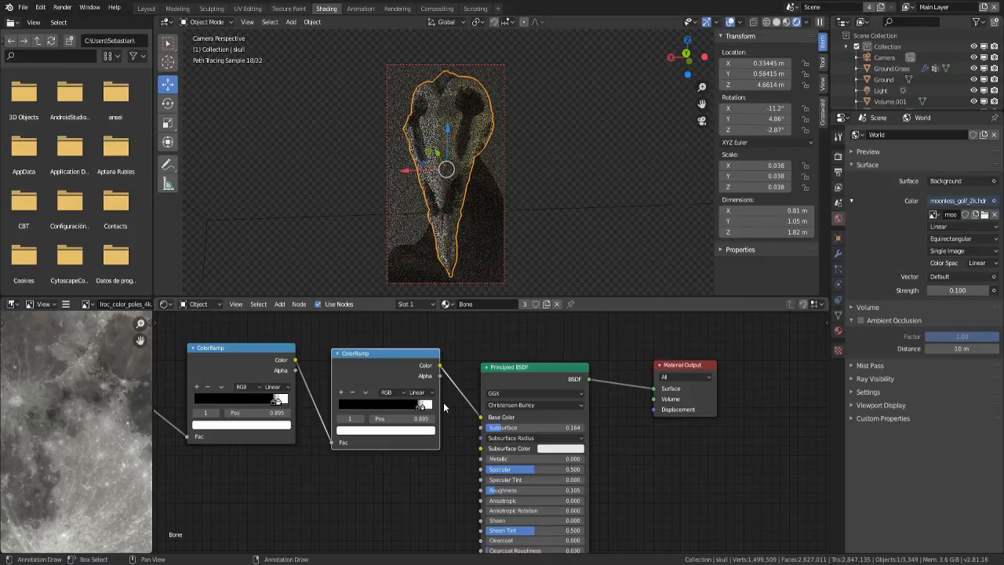
# - Try a wider gradient in the duplicated ColorRamp, with the black stop at 0.000 and the white stop at 1.000
pyautogui.scroll(2, 443, 406)
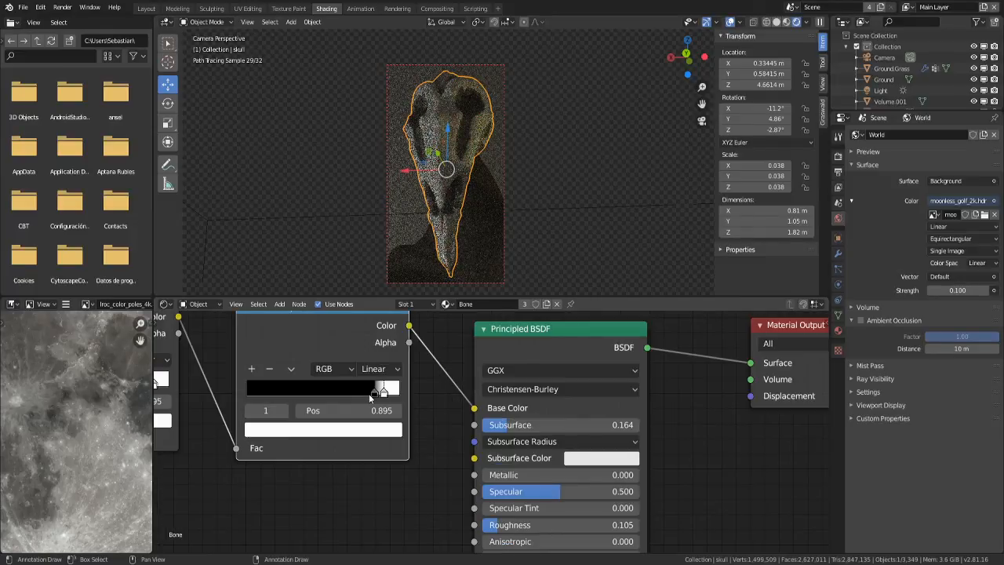
pyautogui.moveTo(372, 393); pyautogui.dragTo(239, 398)
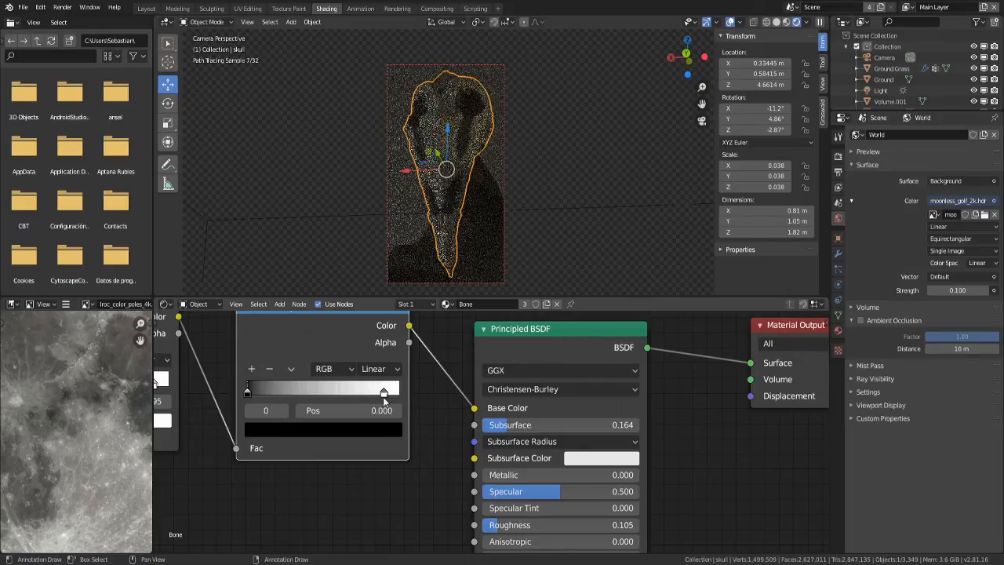
pyautogui.moveTo(384, 398); pyautogui.dragTo(327, 396)
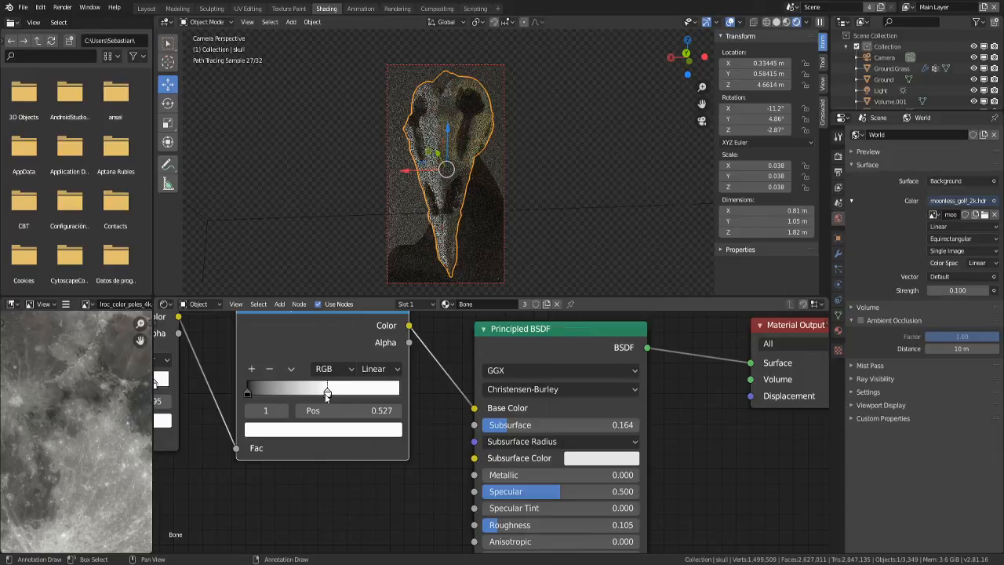
pyautogui.moveTo(327, 397); pyautogui.dragTo(460, 395)
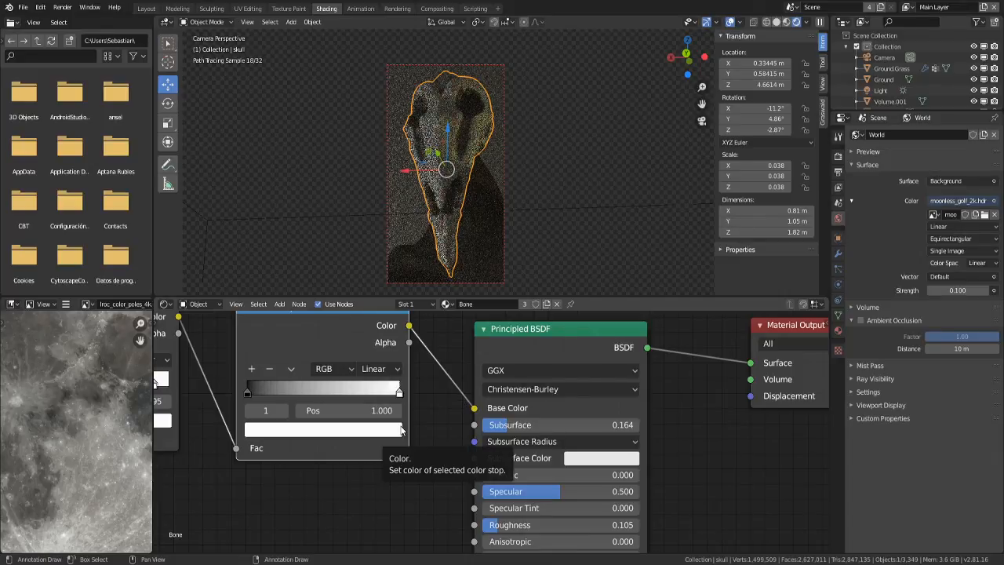
pyautogui.moveTo(399, 391); pyautogui.dragTo(271, 394)
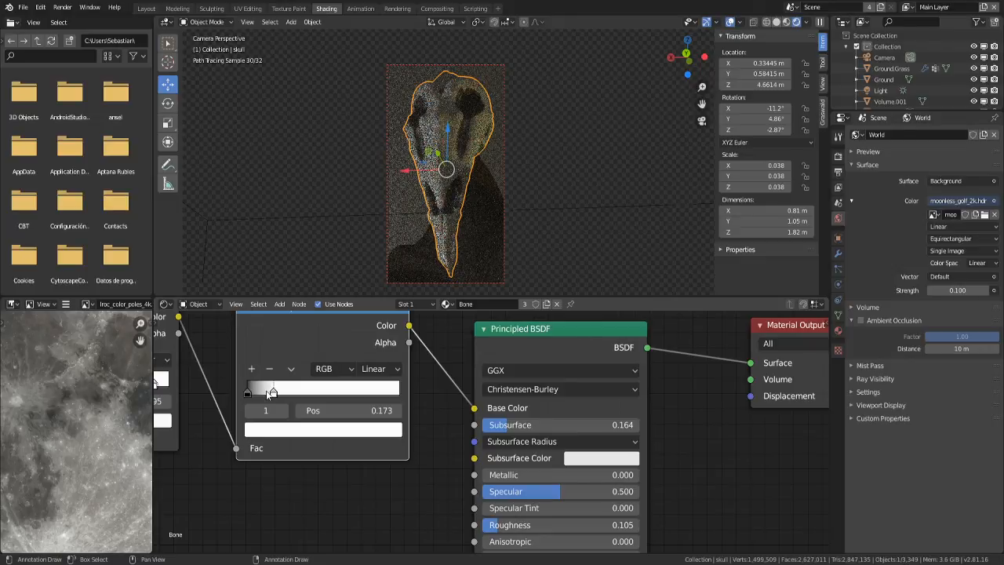
pyautogui.moveTo(271, 393); pyautogui.dragTo(413, 395)
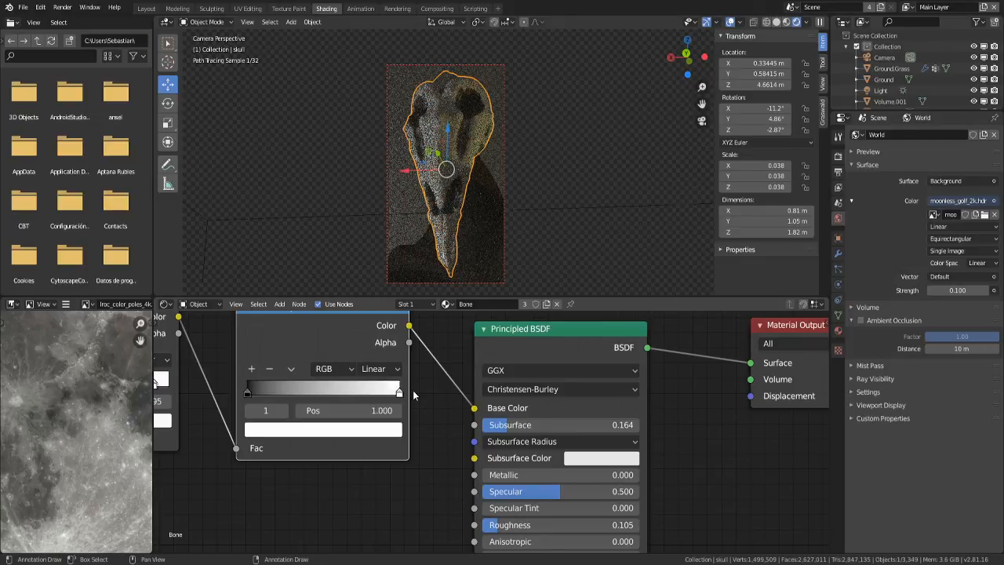
pyautogui.moveTo(331, 402); pyautogui.dragTo(516, 415, button='middle')
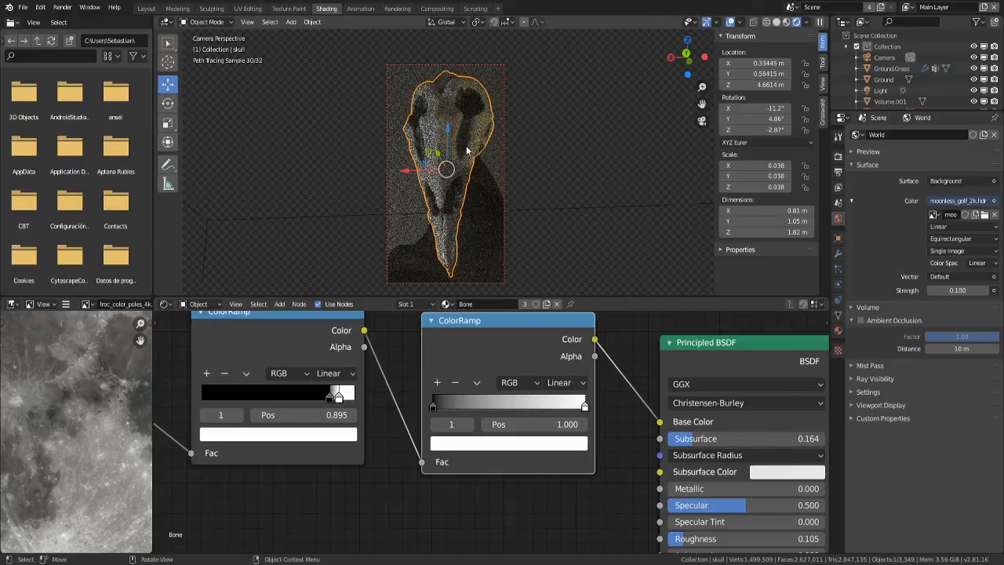
# - Narrow the rendered preview region to the skull's eye socket on the yellow-lit side for a closer look at the bone shading
pyautogui.hotkey('ctrl', 'b')
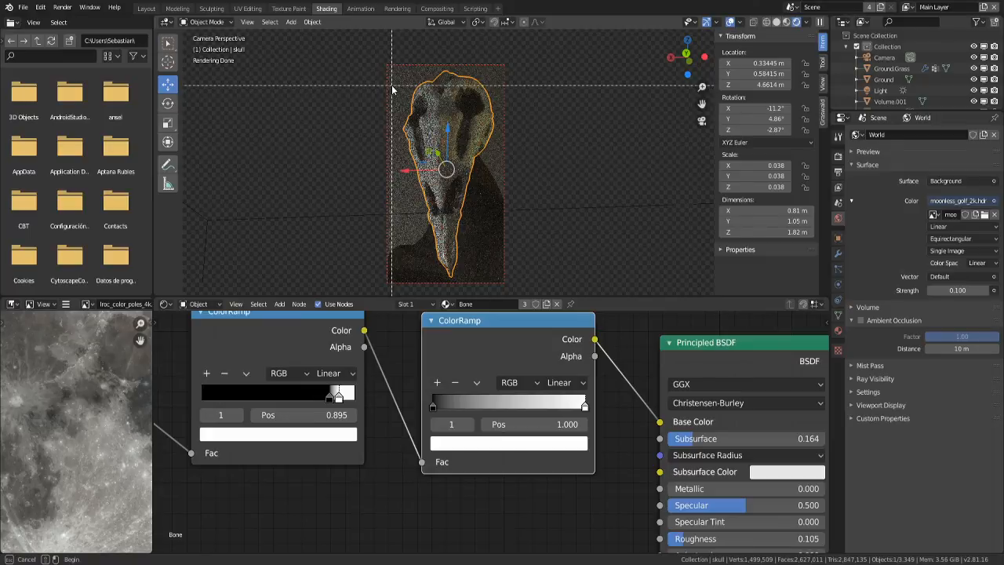
pyautogui.moveTo(397, 72)
pyautogui.mouseDown()
pyautogui.moveTo(481, 186)
pyautogui.moveTo(500, 180)
pyautogui.mouseUp()
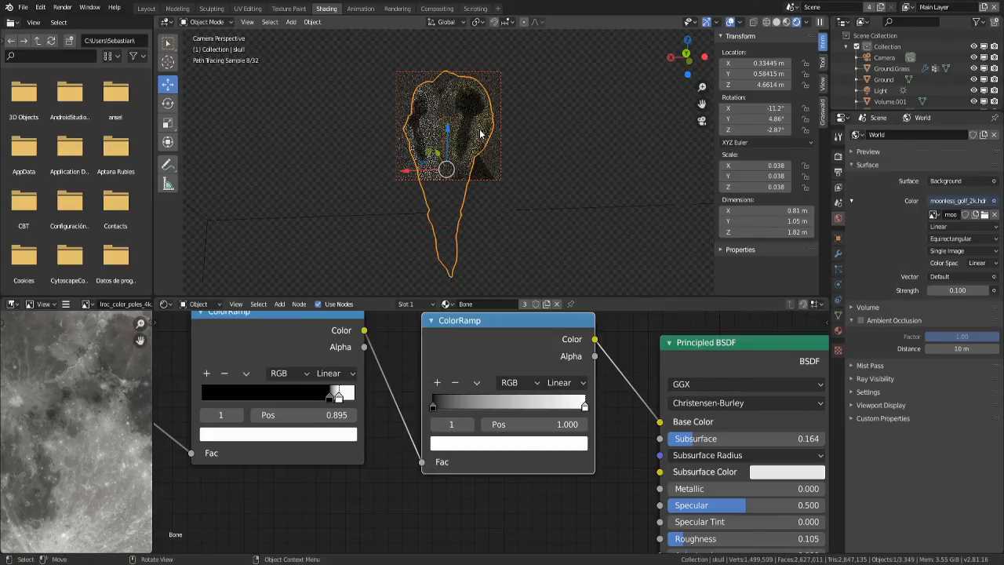
pyautogui.scroll(2, 480, 133)
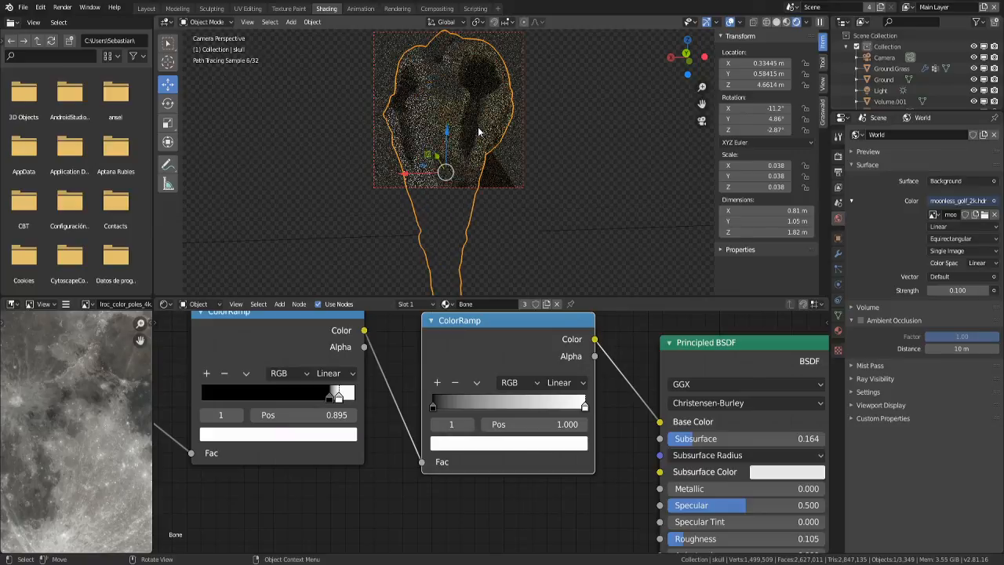
pyautogui.keyDown('shift'); pyautogui.moveTo(478, 132); pyautogui.dragTo(478, 182, button='middle'); pyautogui.keyUp('shift')
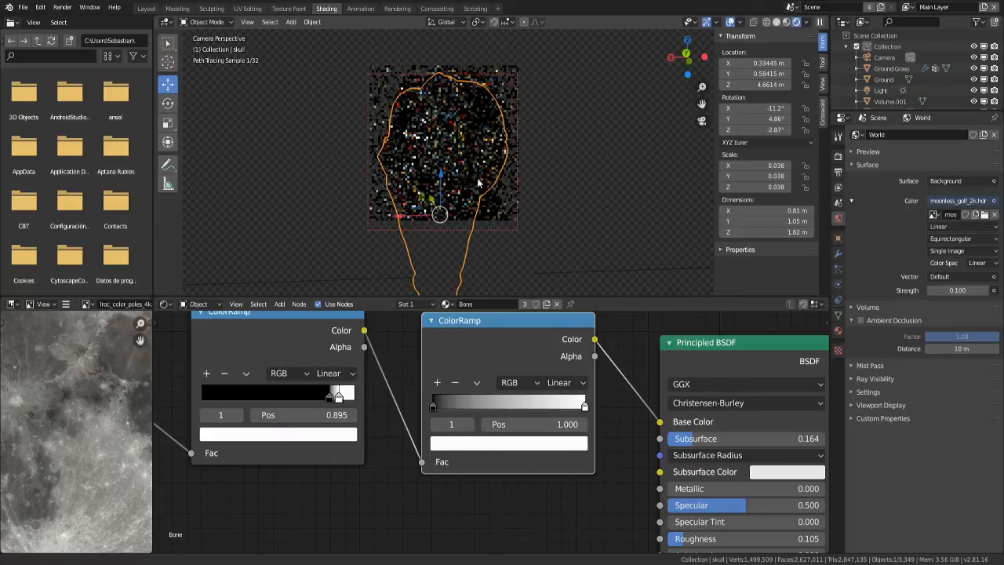
pyautogui.scroll(2, 477, 182)
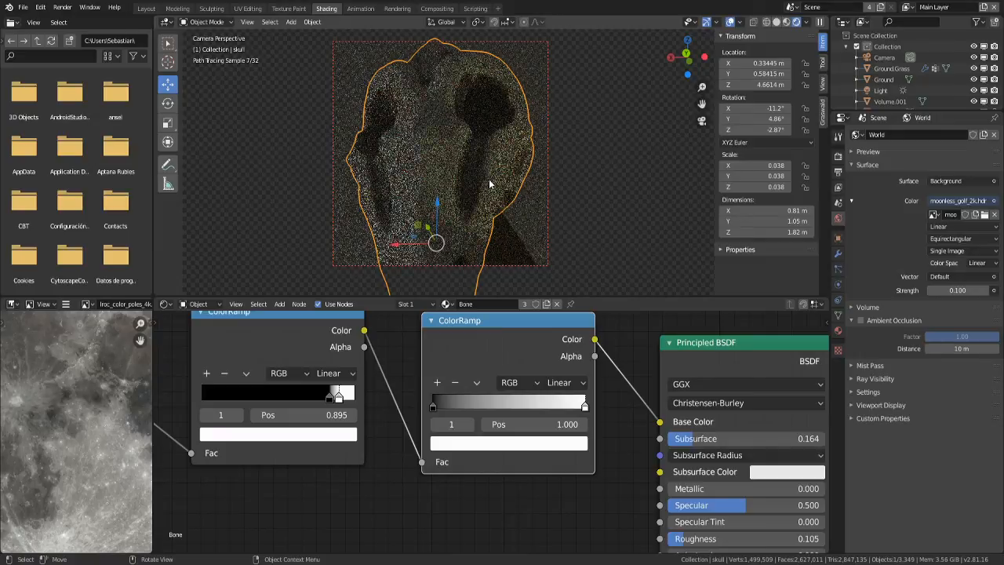
pyautogui.hotkey('ctrl', 'b')
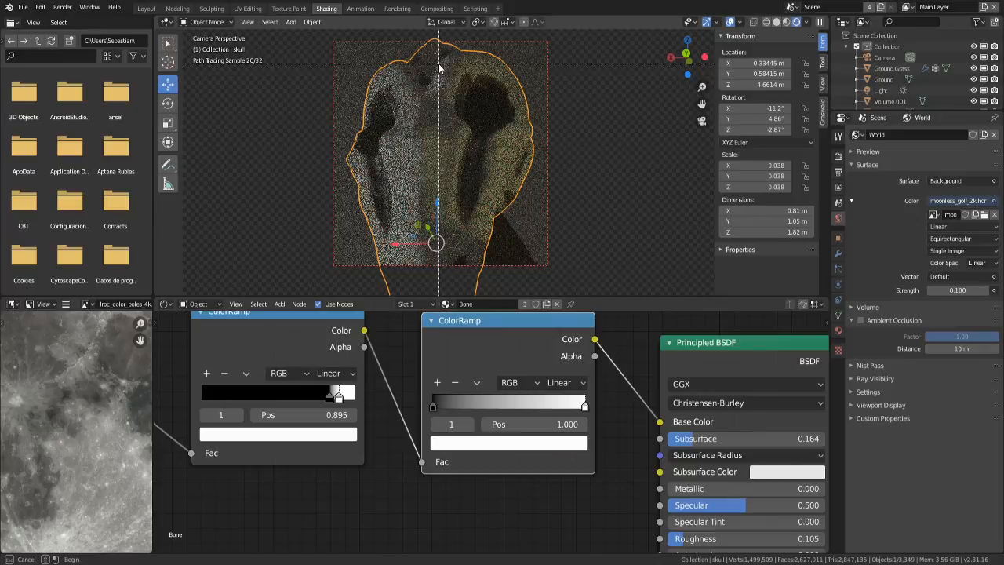
pyautogui.moveTo(438, 64); pyautogui.dragTo(540, 241)
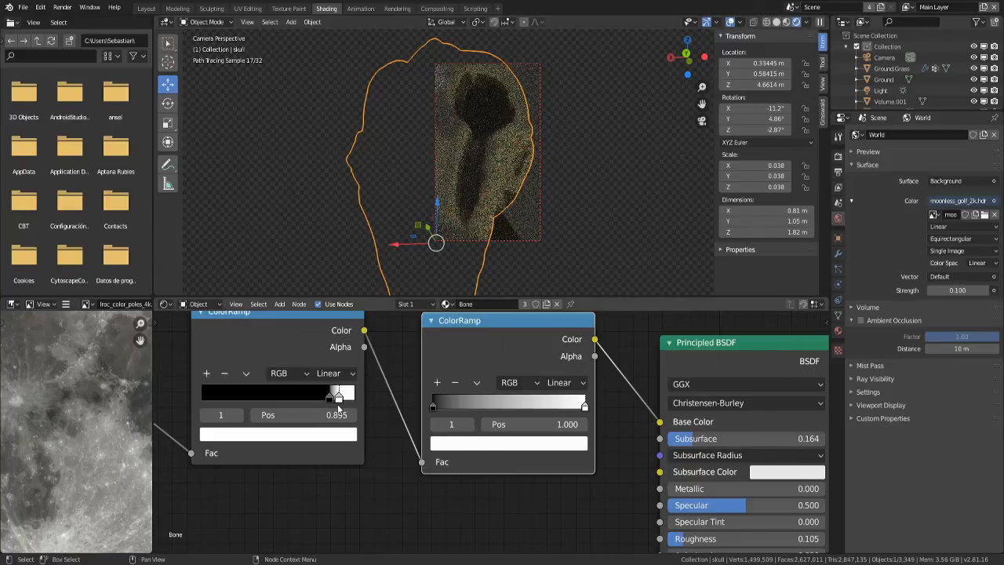
# - Set the original ColorRamp's black stop to 0.777 and delete the duplicate ramp, linking the original directly to Base Color
pyautogui.moveTo(328, 397); pyautogui.dragTo(316, 397)
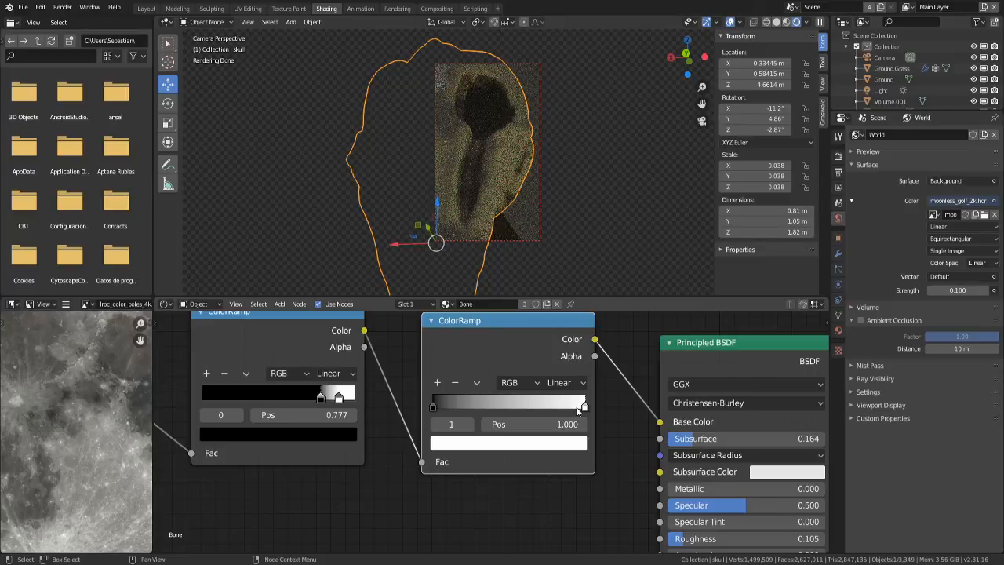
pyautogui.moveTo(424, 462); pyautogui.dragTo(660, 421)
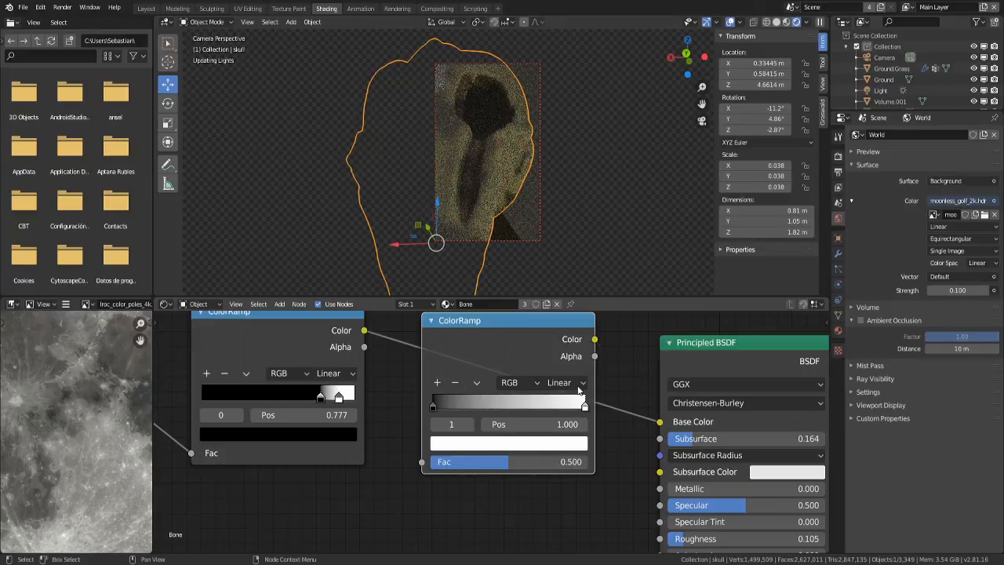
pyautogui.press('x')
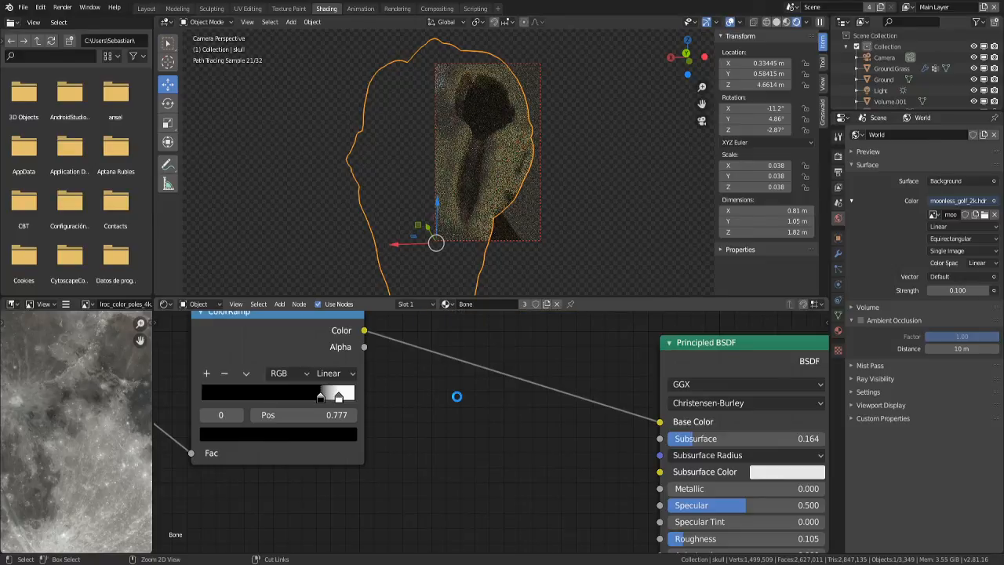
# - Save the file and return the viewport to Material Preview shading without a render region
pyautogui.hotkey('ctrl', 's')
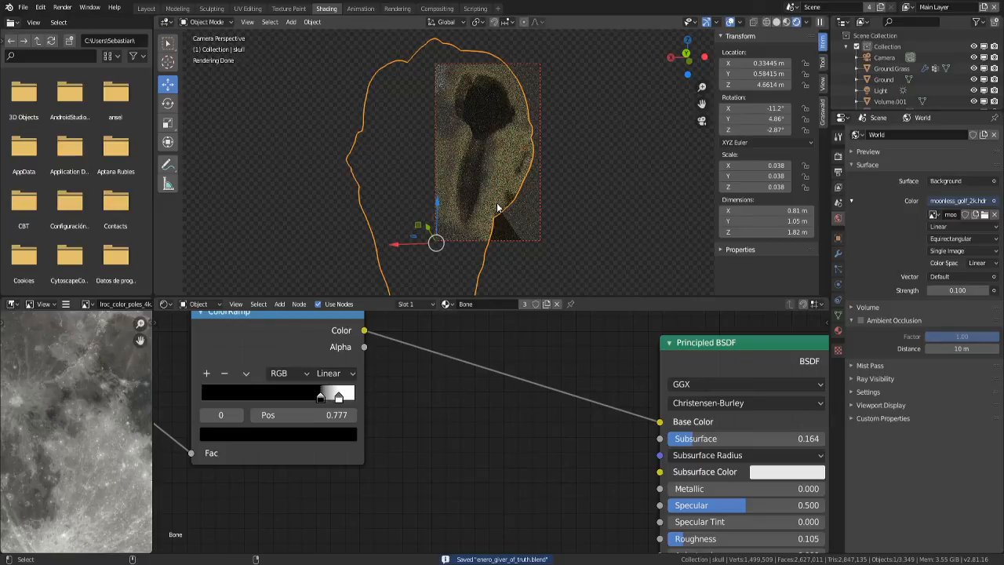
pyautogui.hotkey('ctrl', 'alt', 'b')
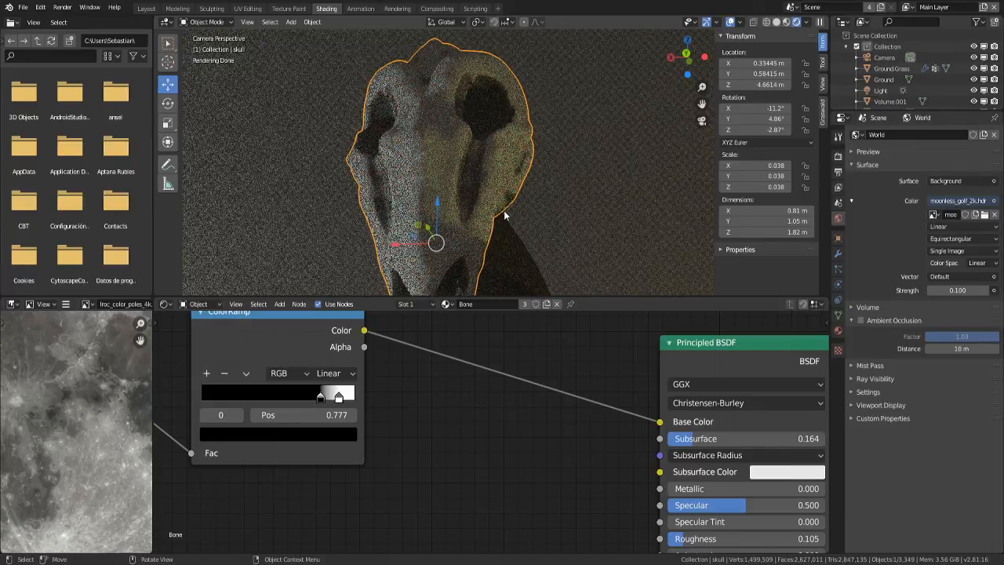
pyautogui.click(786, 22)
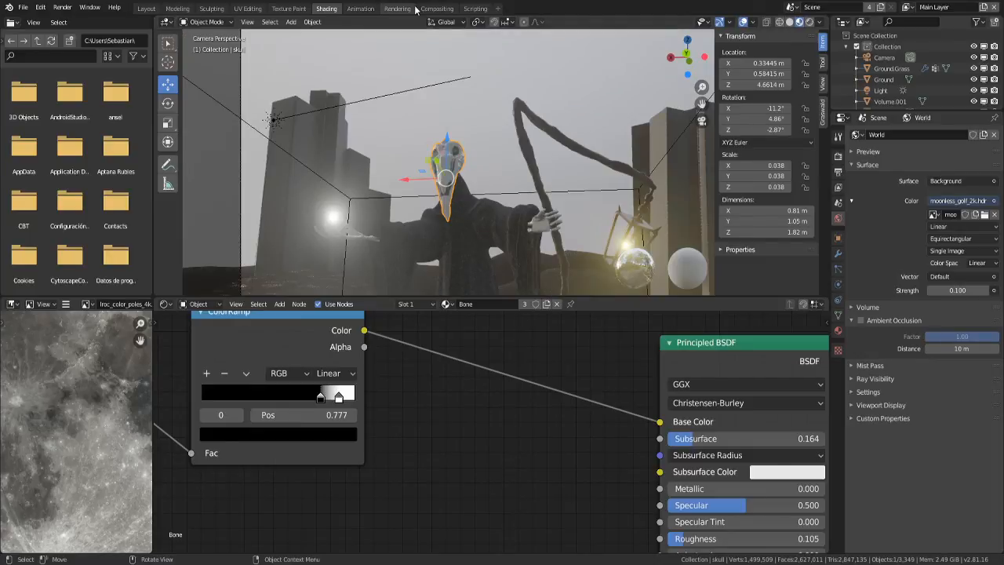
# - Save the file again and re-render the Main Layer into Slot 5 from the Rendering workspace
pyautogui.click(414, 8)
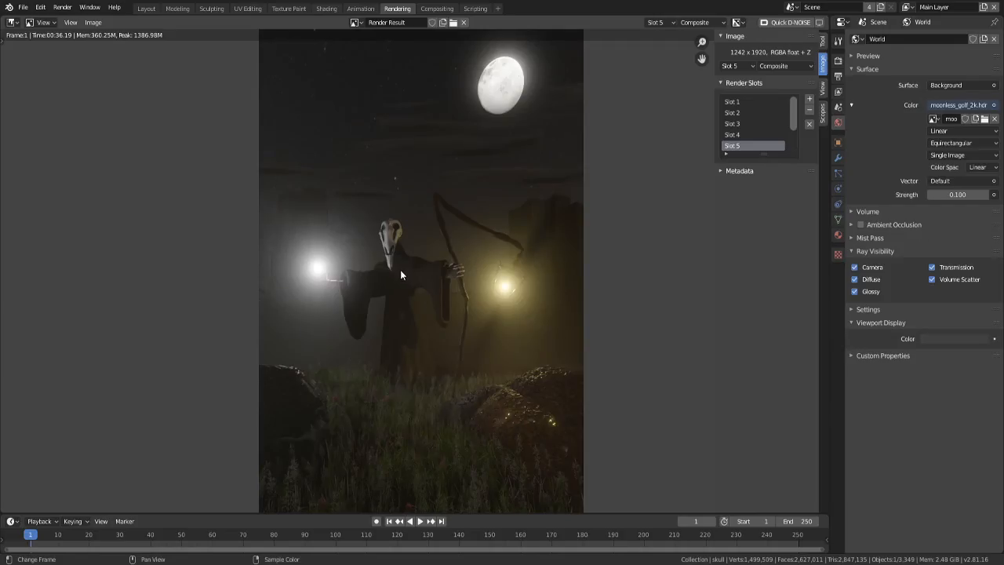
pyautogui.scroll(3, 400, 272)
pyautogui.hotkey('ctrl', 's')
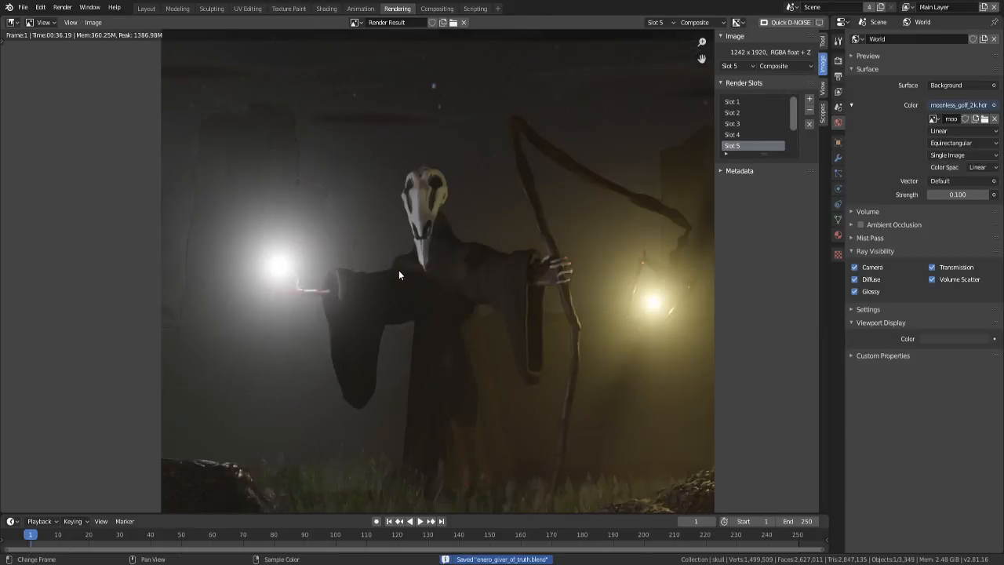
pyautogui.press('F12')
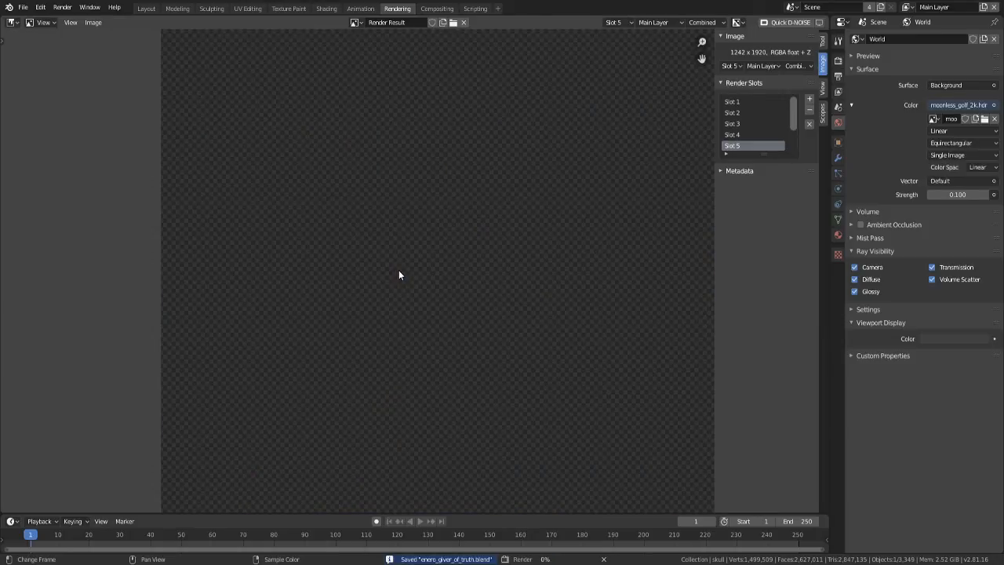
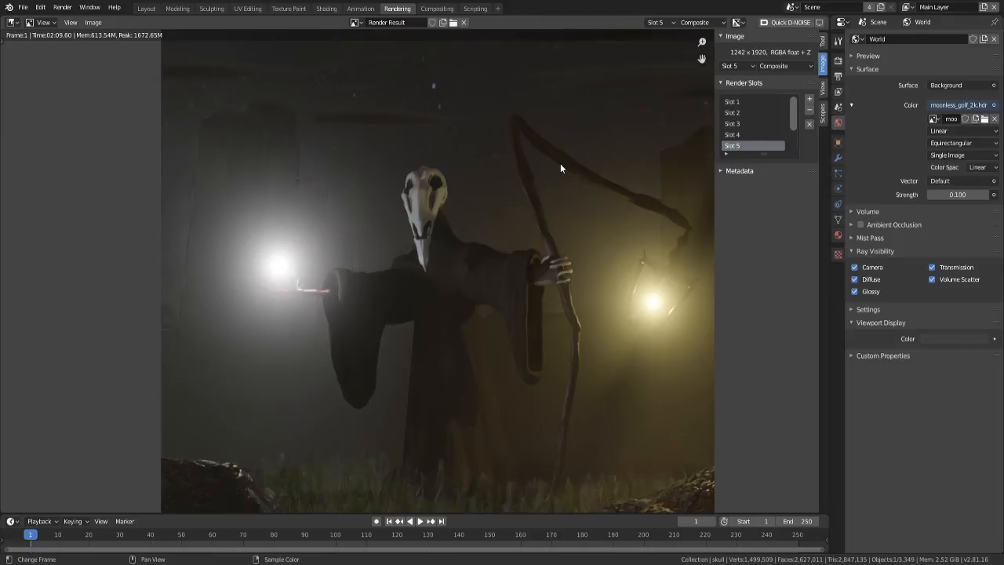
# - Examine the new composited render as a whole and up close around the skull, robe, lights and grass
pyautogui.scroll(-3, 514, 204)
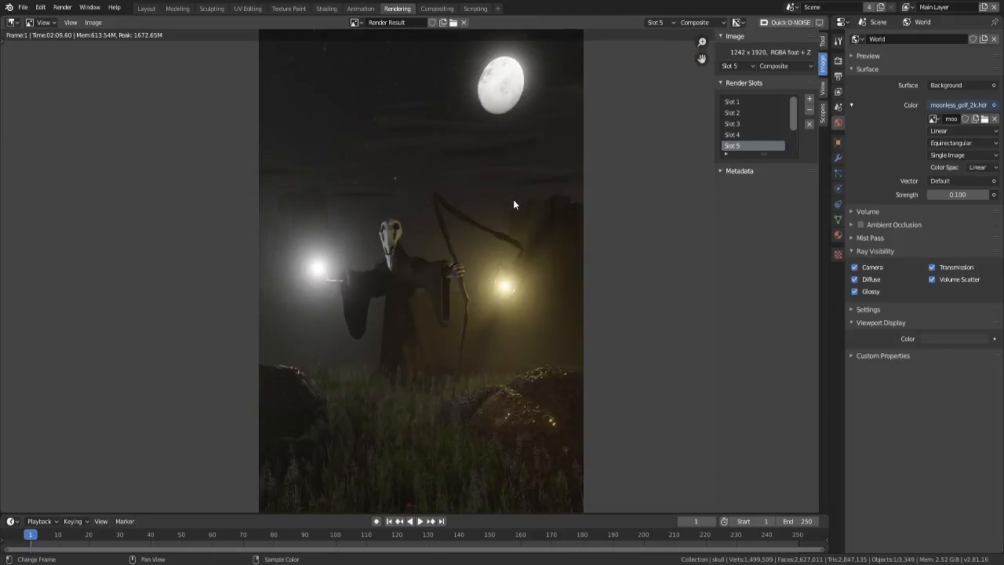
pyautogui.scroll(2, 490, 273)
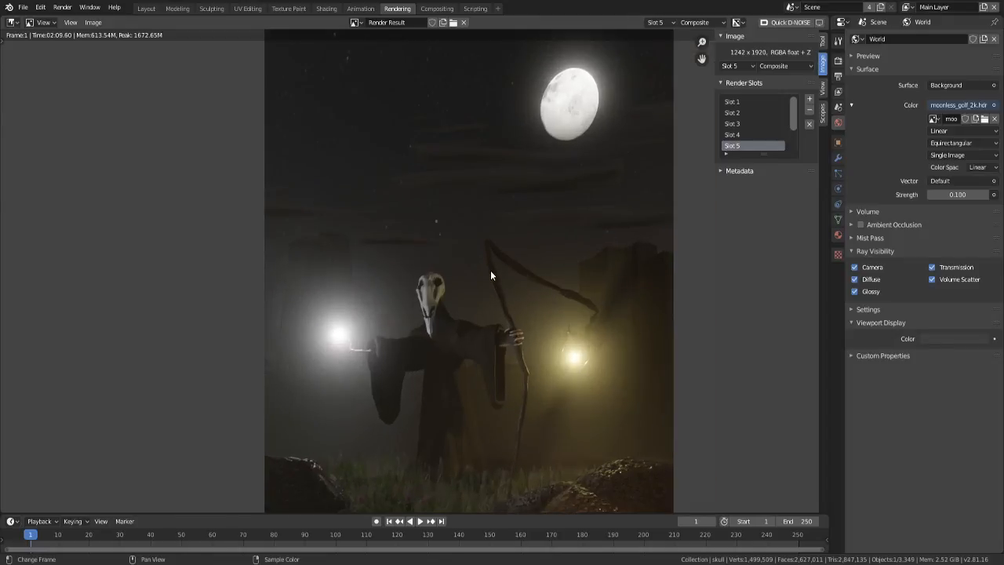
pyautogui.moveTo(490, 270); pyautogui.dragTo(436, 233, button='middle')
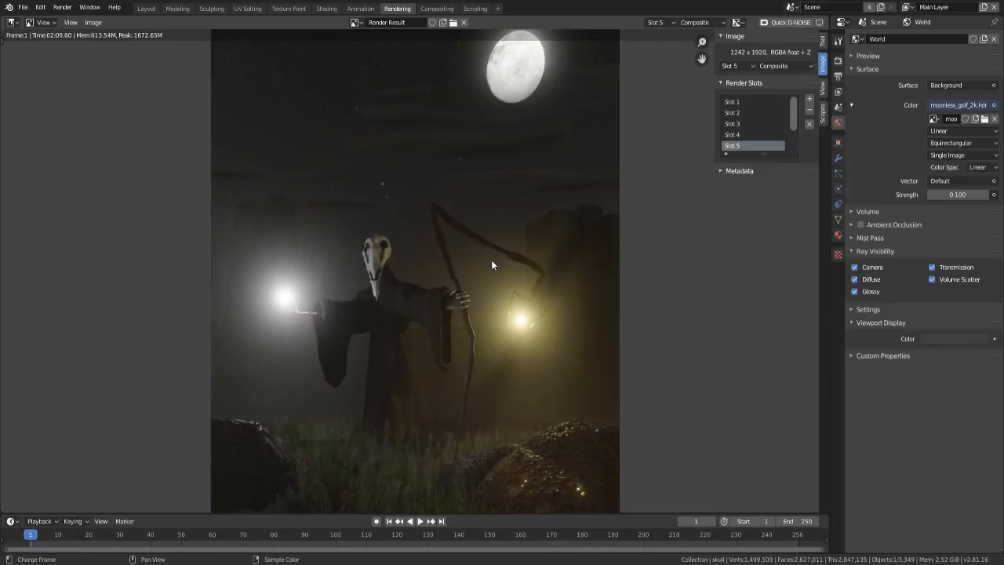
pyautogui.scroll(3, 417, 281)
pyautogui.moveTo(417, 281); pyautogui.dragTo(452, 261, button='middle')
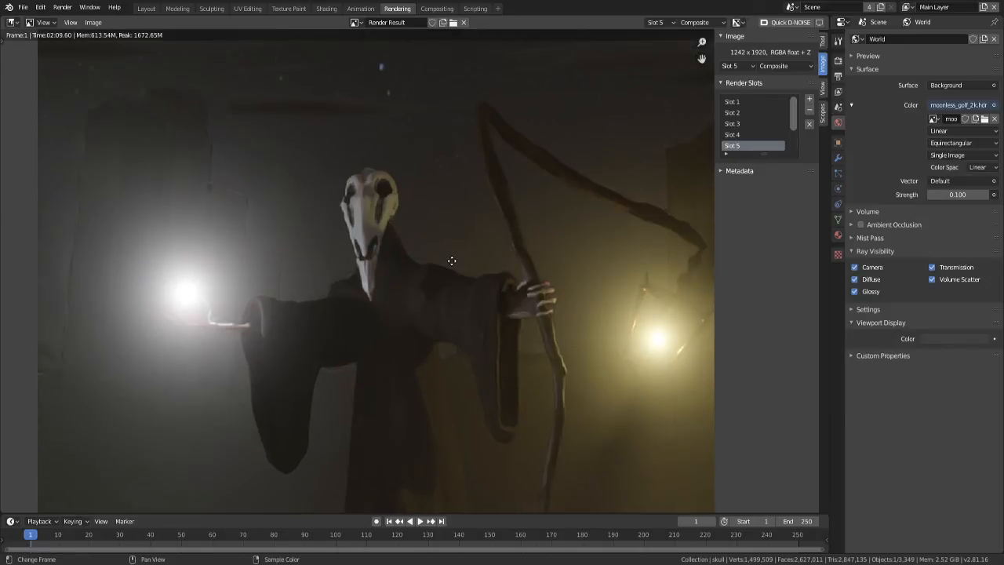
pyautogui.press('Home')
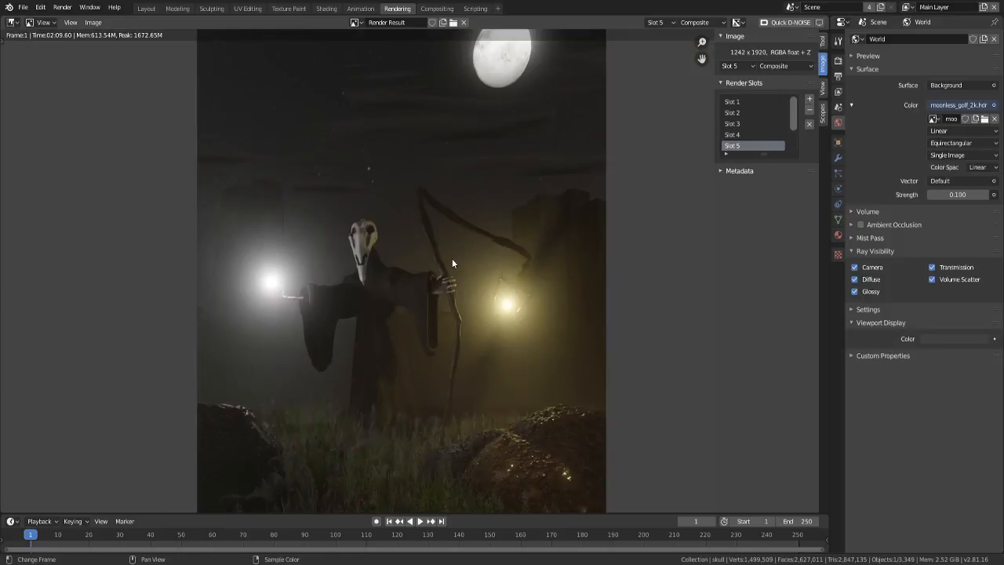
pyautogui.scroll(-1, 452, 263)
pyautogui.moveTo(452, 263); pyautogui.dragTo(483, 251, button='middle')
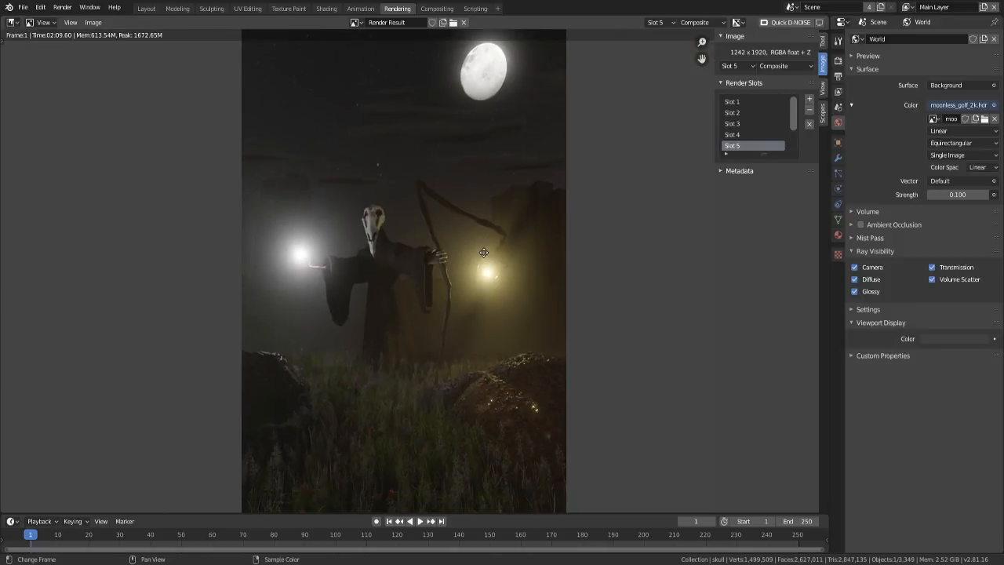
pyautogui.scroll(2, 483, 252)
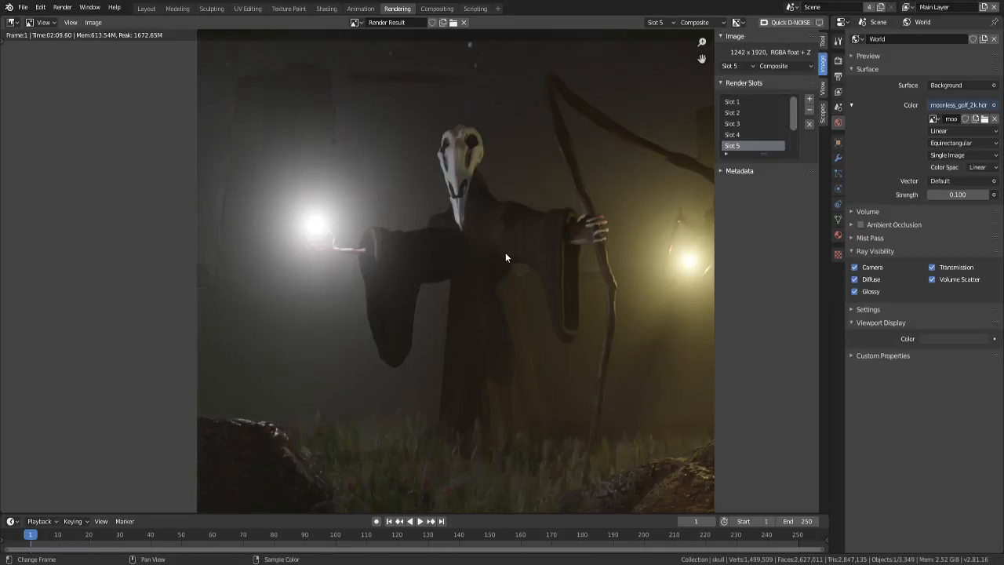
pyautogui.moveTo(505, 253); pyautogui.dragTo(421, 168, button='middle')
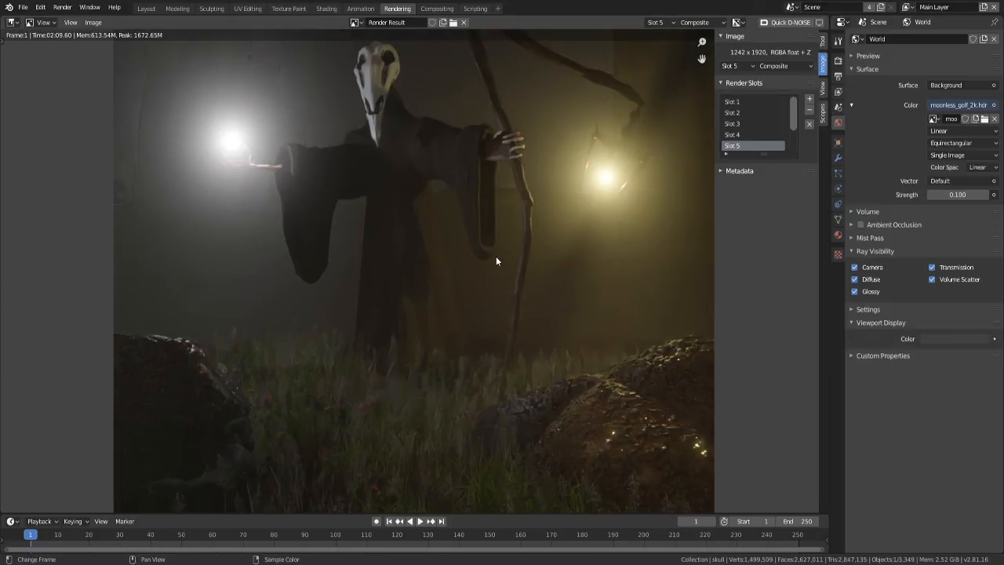
pyautogui.scroll(-3, 496, 257)
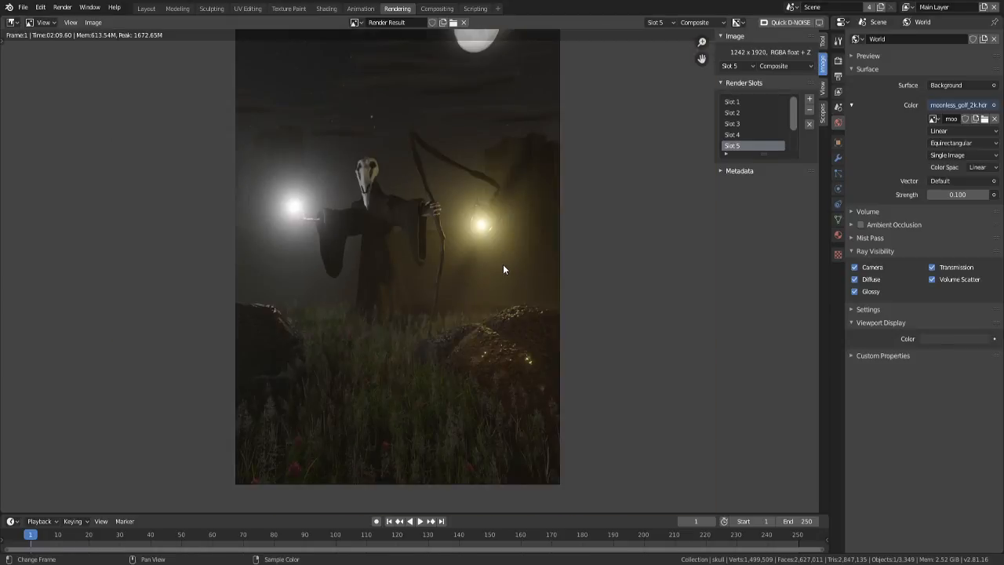
pyautogui.scroll(3, 514, 292)
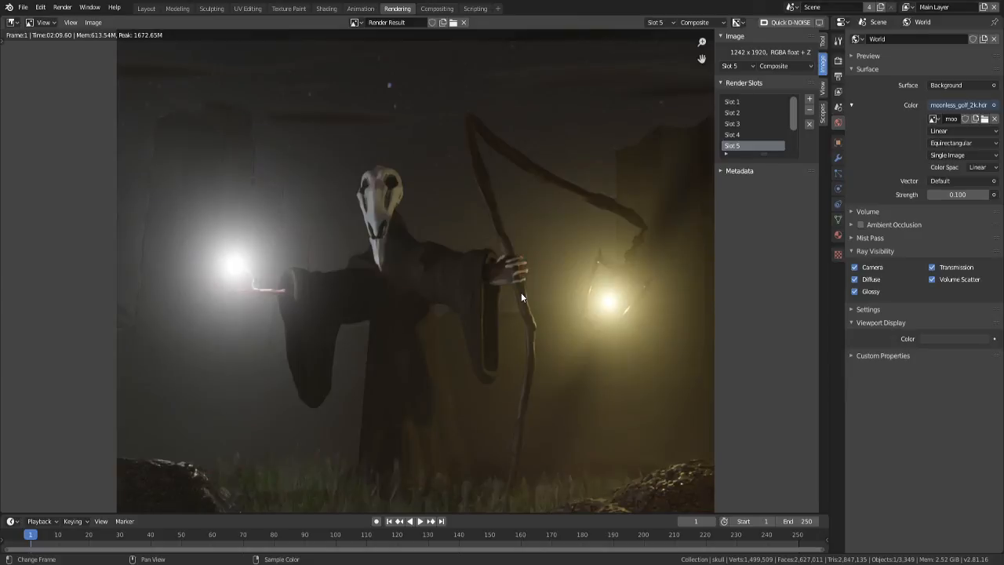
pyautogui.scroll(2, 521, 293)
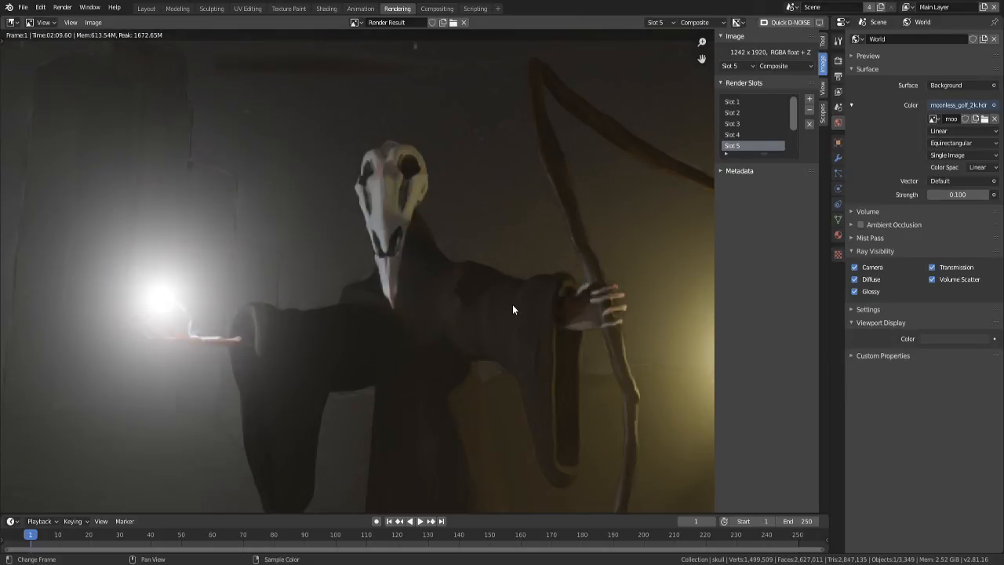